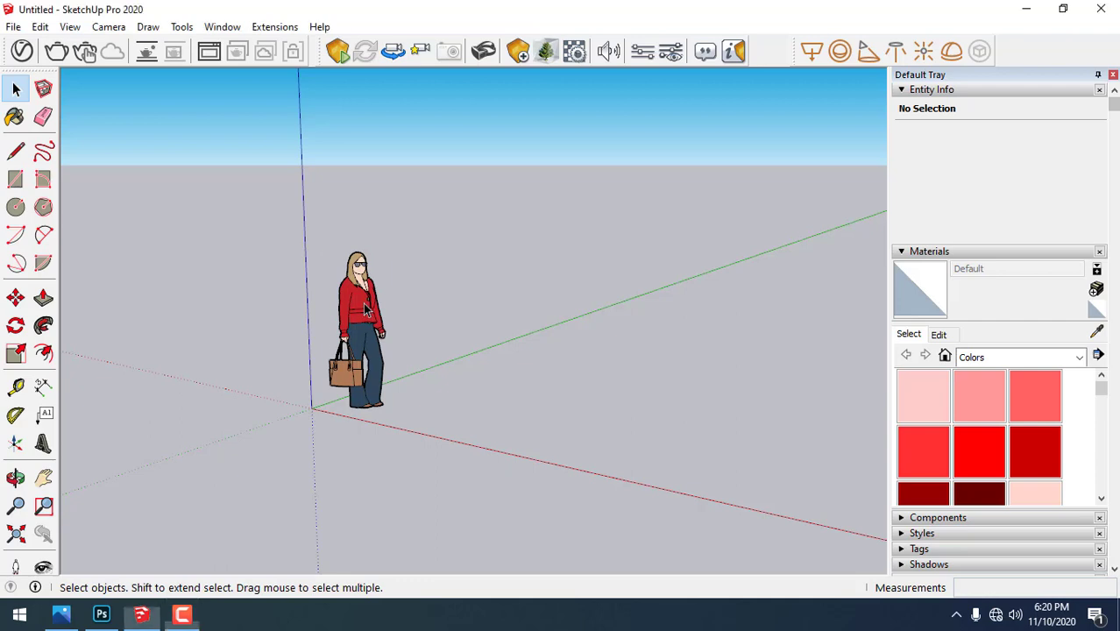
- Delete the scale figure and switch to the Top standard view
{"action": "left_click", "coordinate": [364, 308]}
{"action": "key", "text": "Delete"}
{"action": "left_click", "coordinate": [109, 26]}
{"action": "mouse_move", "coordinate": [147, 82]}
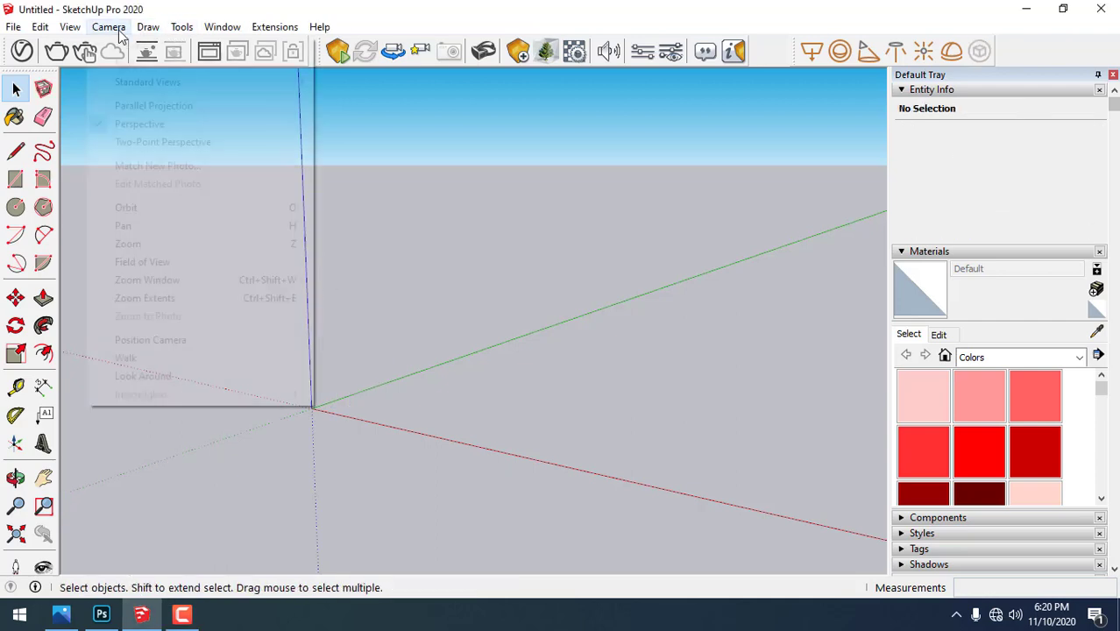
{"action": "left_click", "coordinate": [385, 87]}
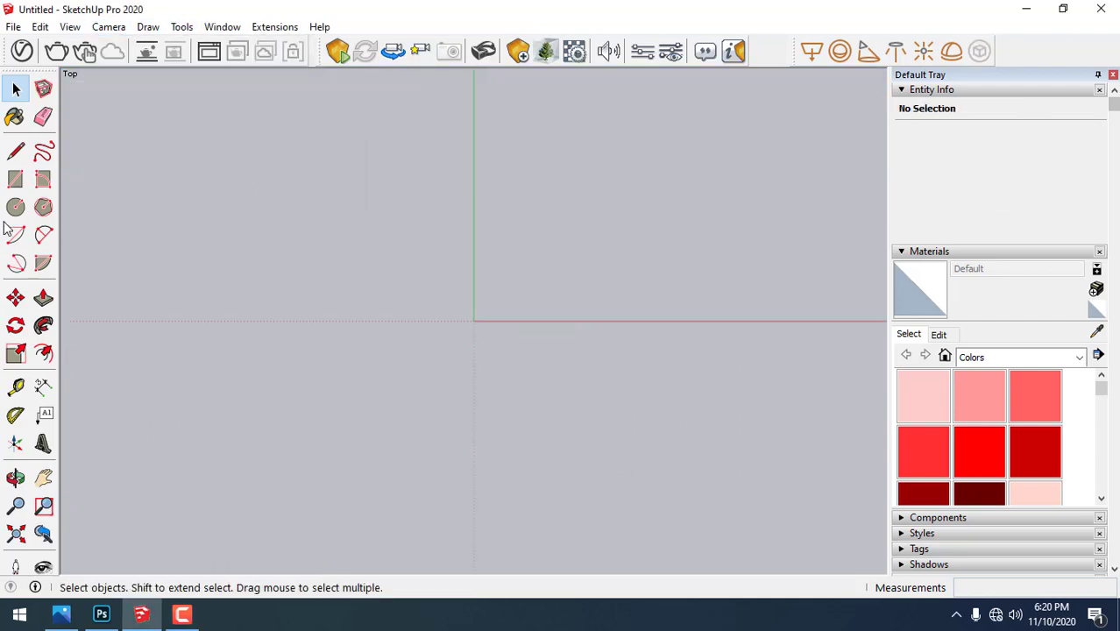
- Draw the stepped L-shaped footprint outline with lines, closing it into a face
{"action": "left_click", "coordinate": [15, 151]}
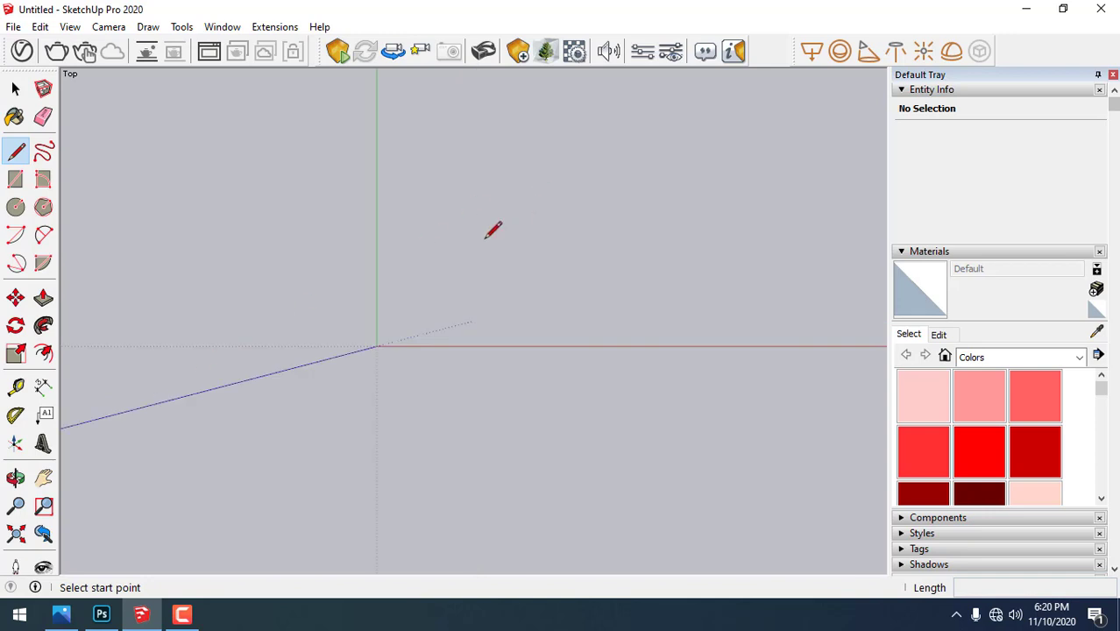
{"action": "left_click", "coordinate": [503, 165]}
{"action": "type", "text": "12'"}
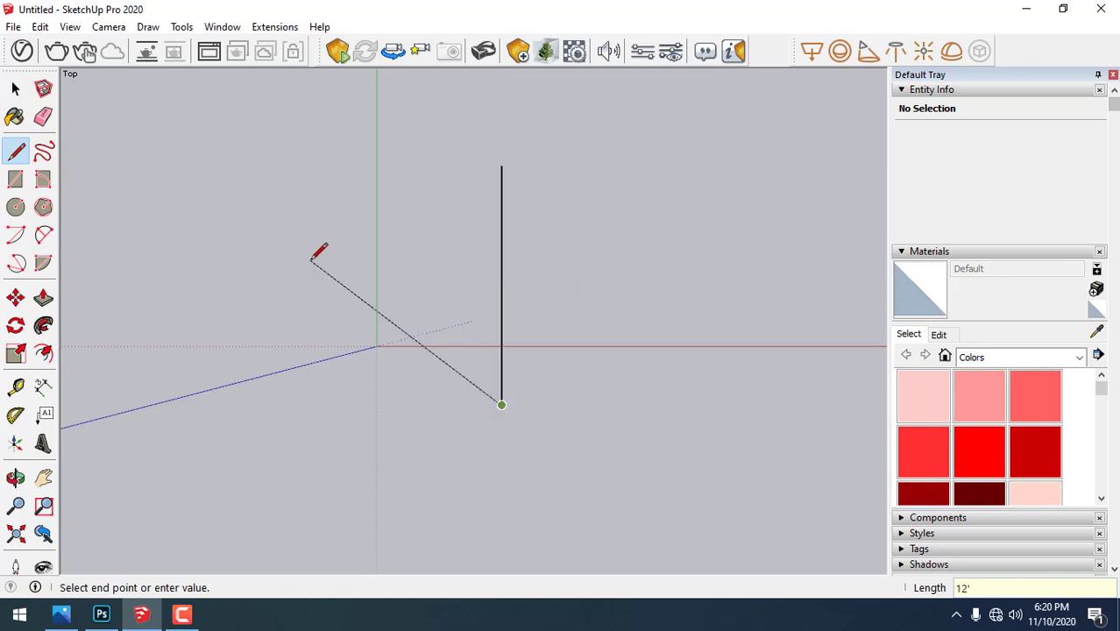
{"action": "middle_click_drag", "start_coordinate": [313, 259], "coordinate": [583, 353]}
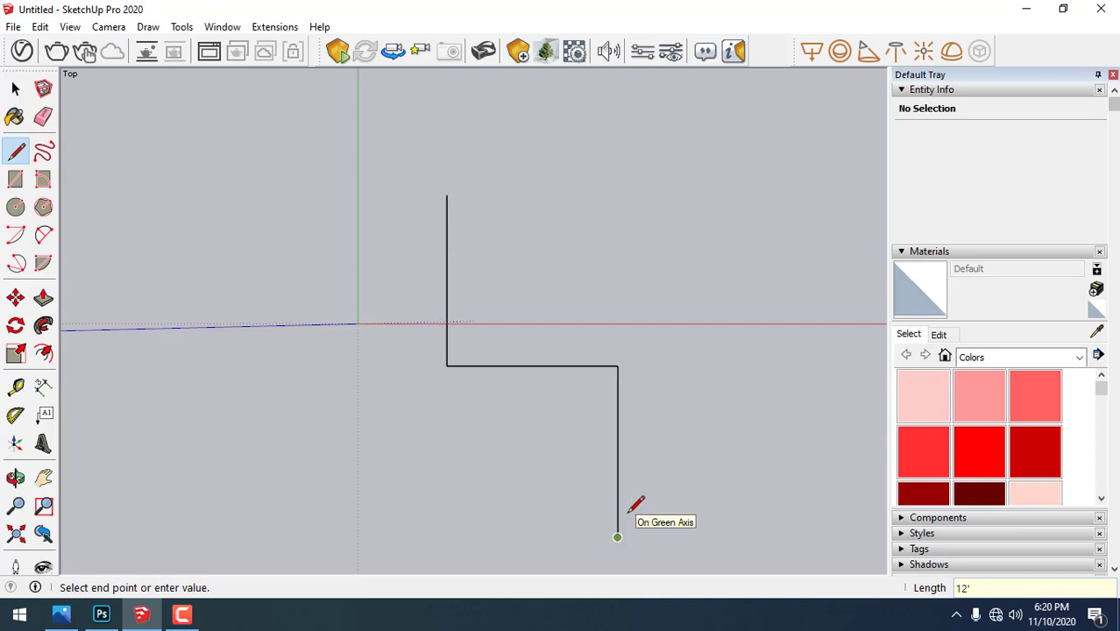
{"action": "scroll", "coordinate": [246, 172], "scroll_direction": "down", "scroll_amount": 1}
{"action": "scroll", "coordinate": [248, 200], "scroll_direction": "down", "scroll_amount": 2}
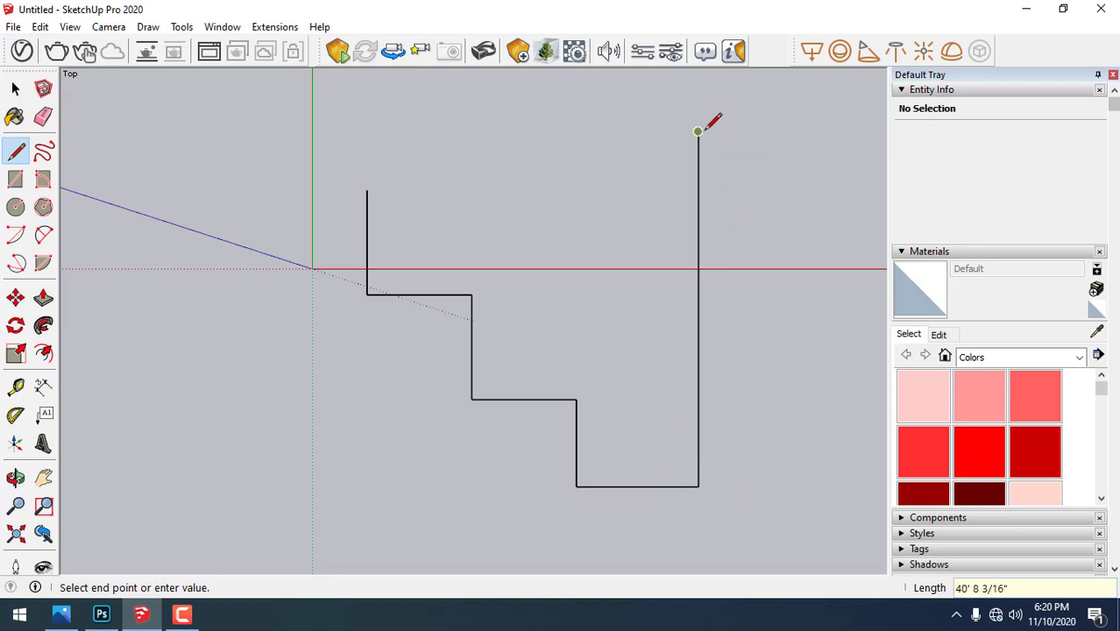
{"action": "key", "text": "Escape"}
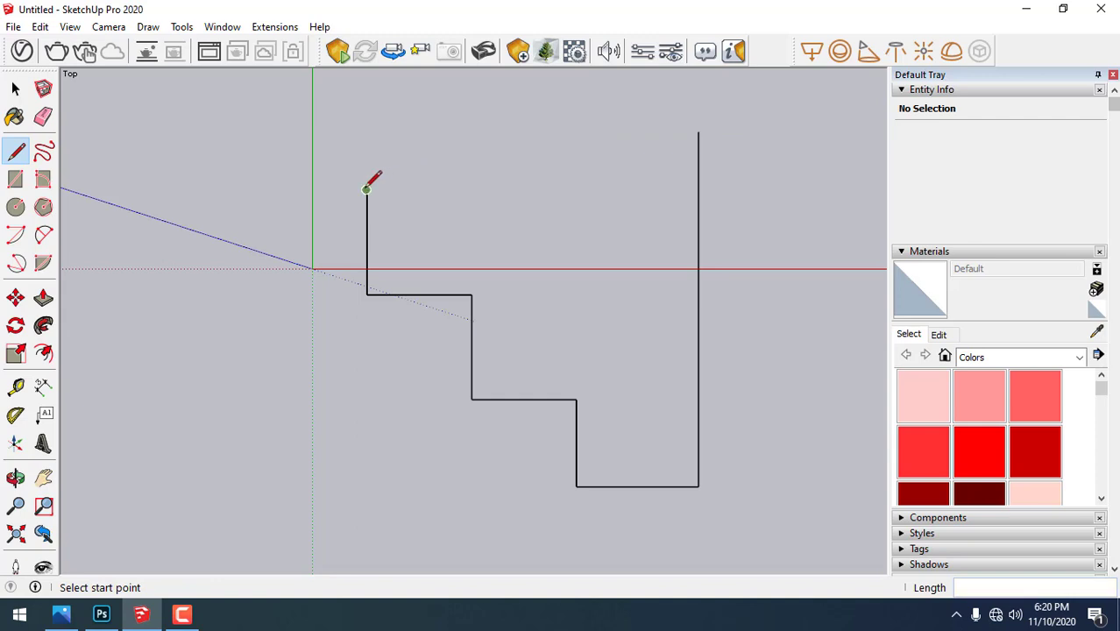
{"action": "left_click", "coordinate": [366, 189]}
{"action": "left_click", "coordinate": [698, 189]}
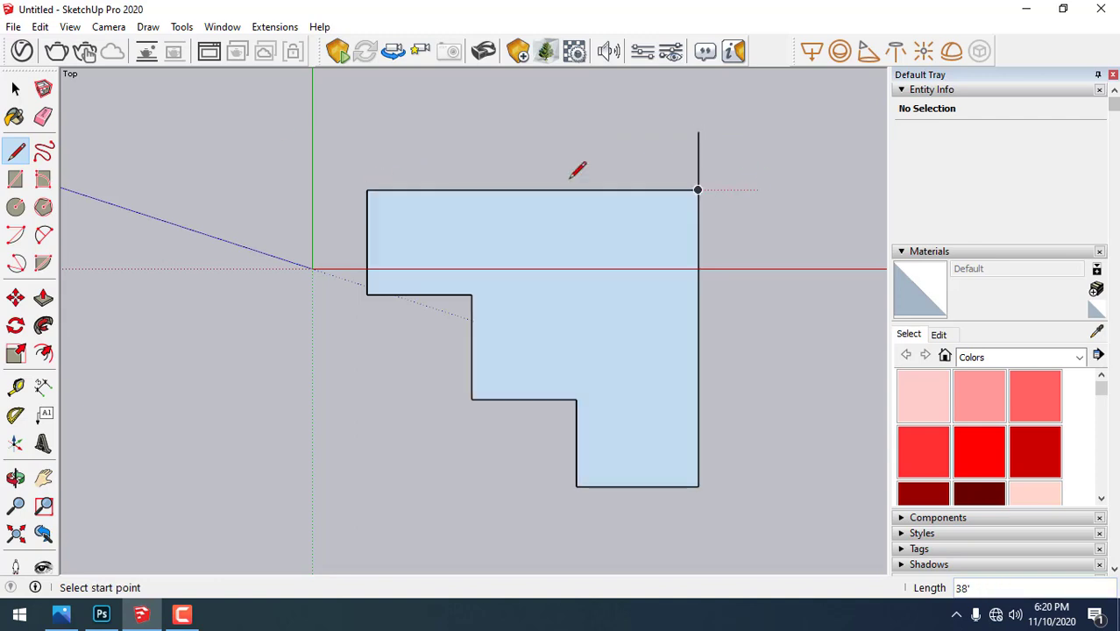
{"action": "left_click", "coordinate": [15, 89]}
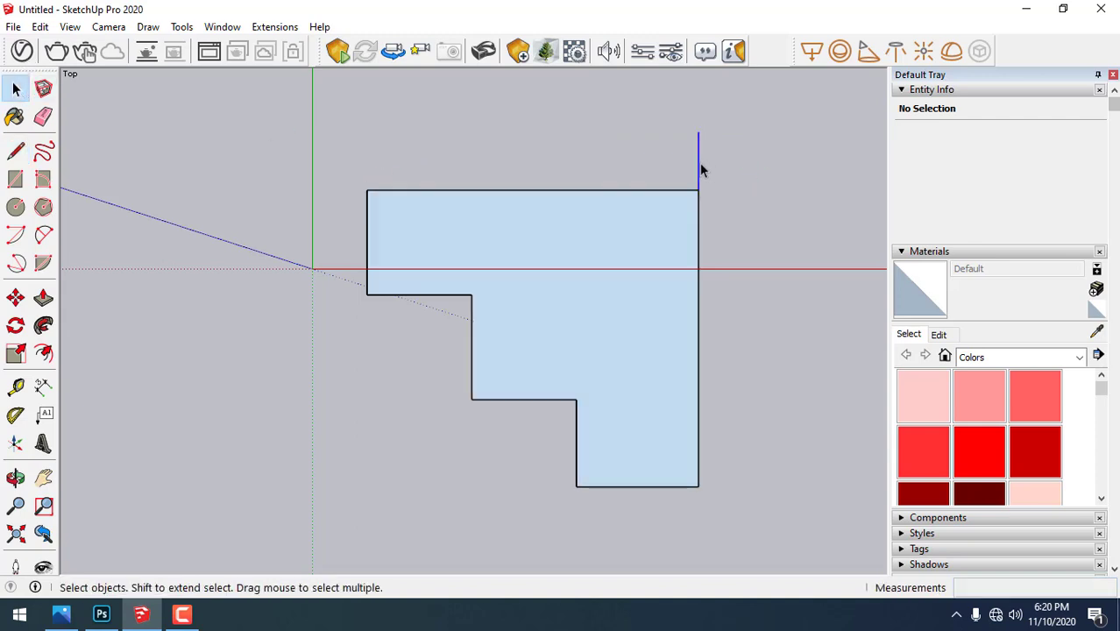
- Switch to the Iso view and offset the footprint edges inward to set wall thickness
{"action": "left_click", "coordinate": [699, 163]}
{"action": "left_click", "coordinate": [351, 175]}
{"action": "left_click", "coordinate": [109, 26]}
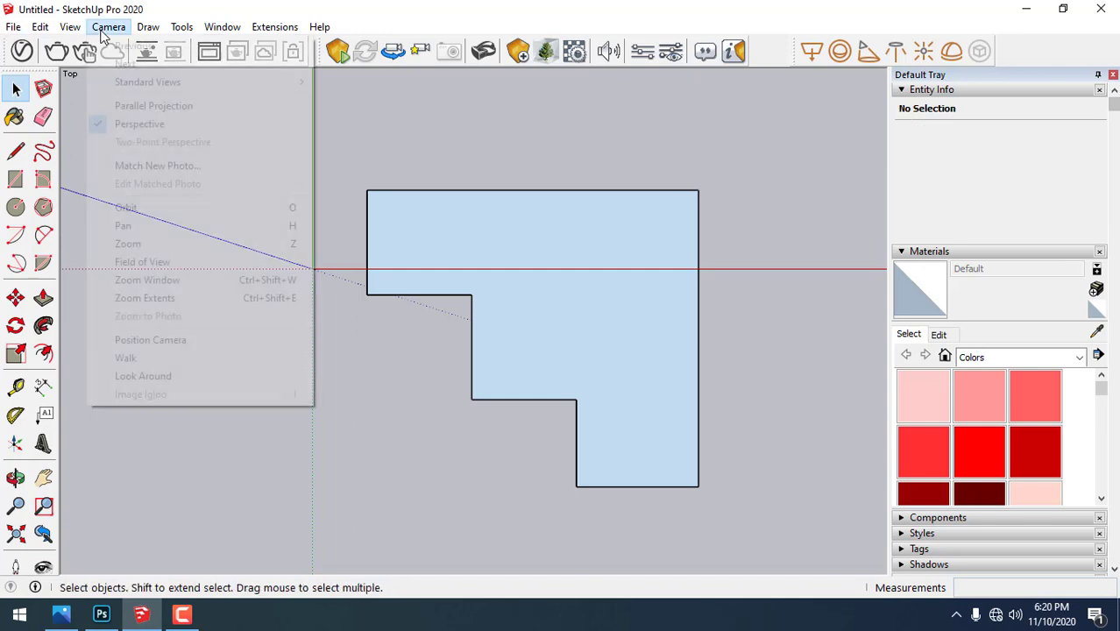
{"action": "left_click", "coordinate": [346, 190]}
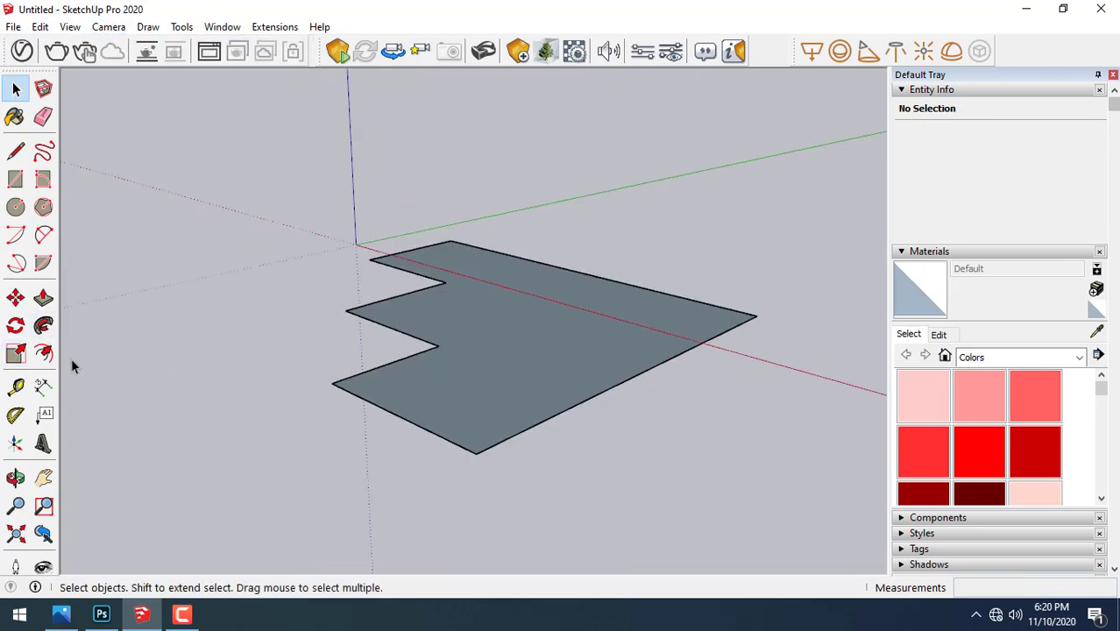
{"action": "left_click", "coordinate": [43, 353]}
{"action": "left_click", "coordinate": [521, 292]}
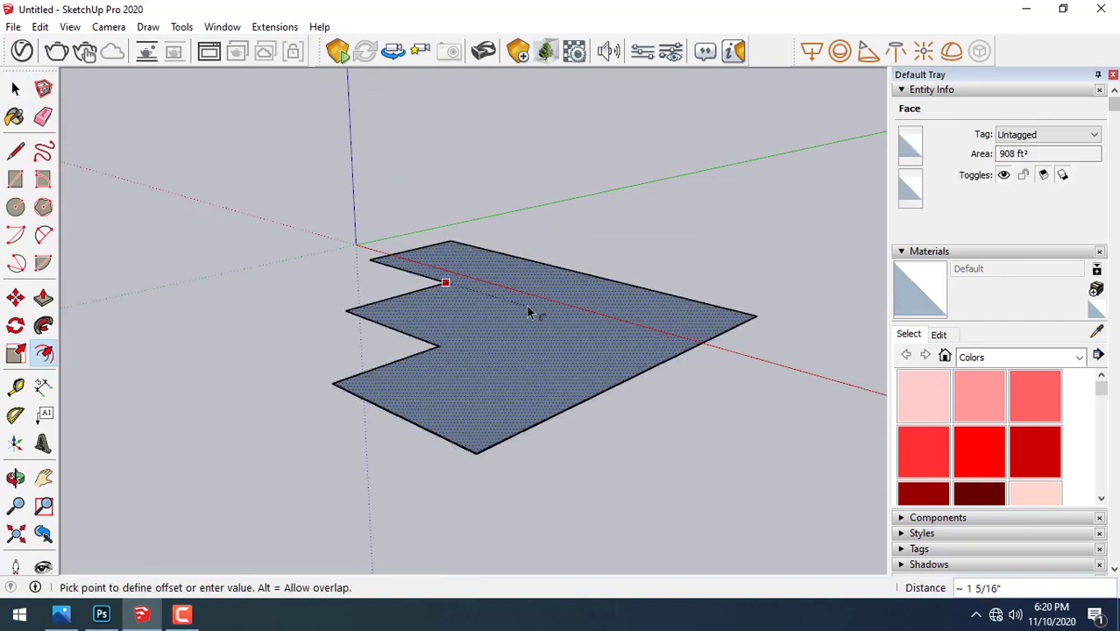
{"action": "left_click", "coordinate": [526, 306]}
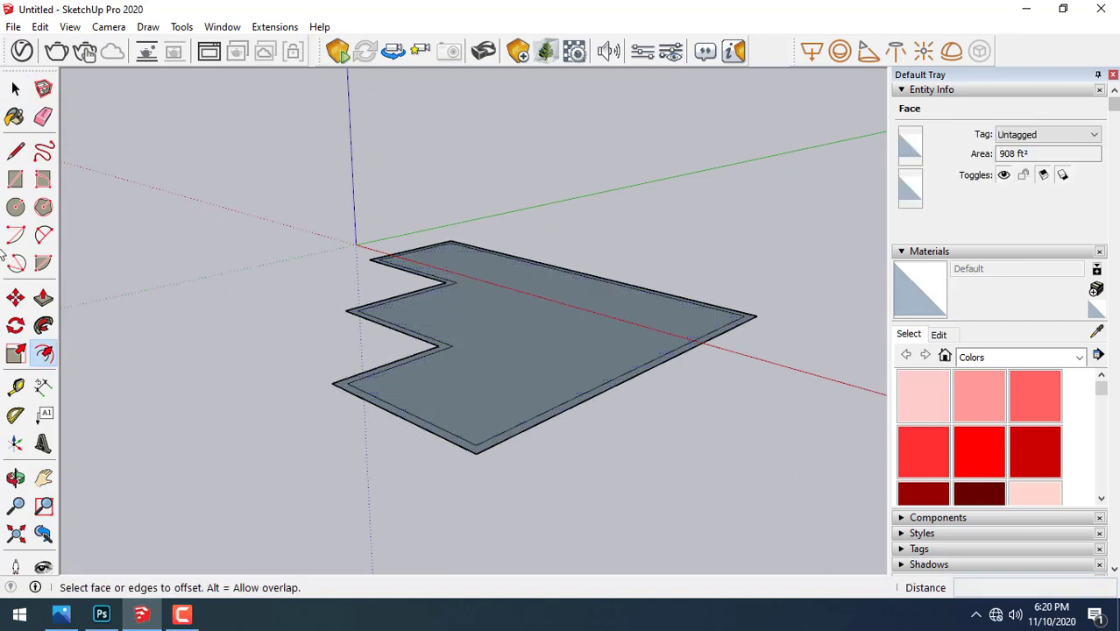
- Push/Pull the outer border strip up 10 to form the walls
{"action": "left_click", "coordinate": [43, 297]}
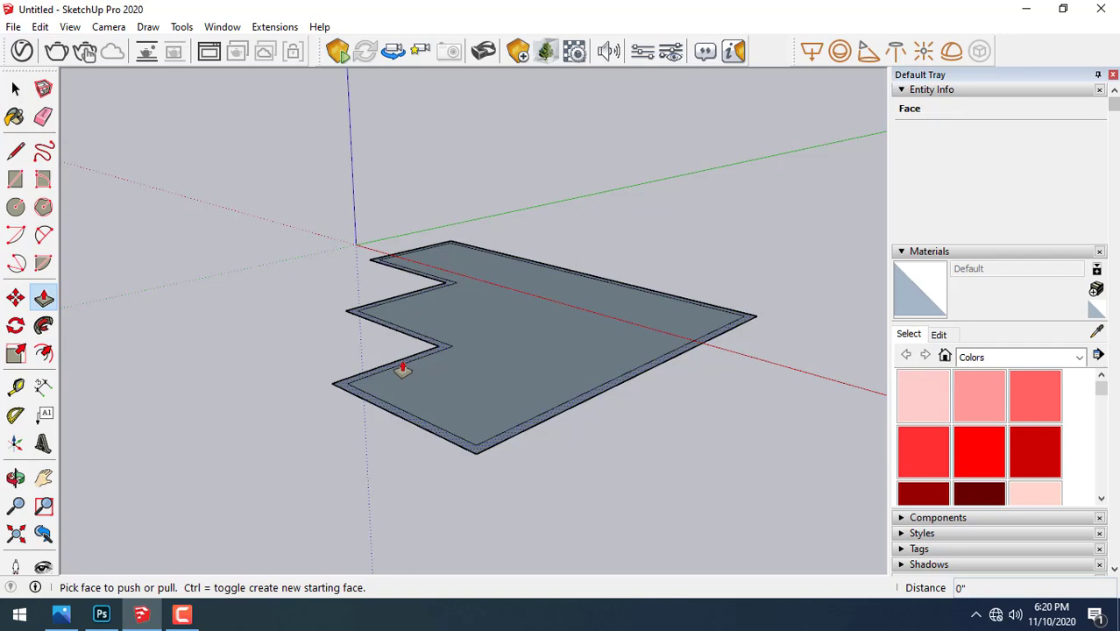
{"action": "left_click", "coordinate": [402, 369]}
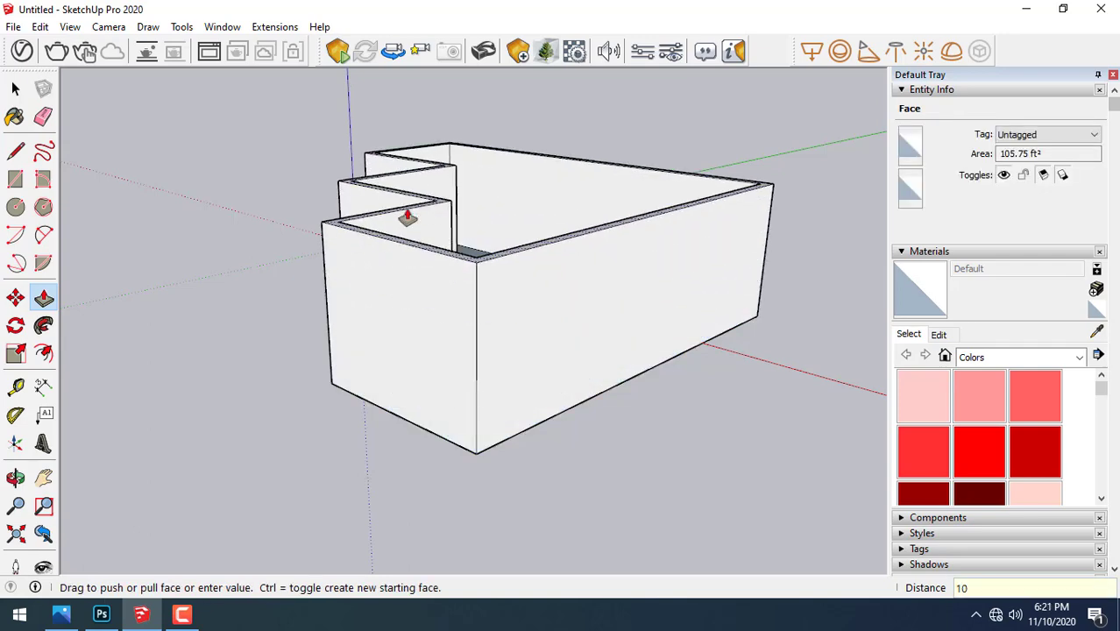
{"action": "key", "text": "Return"}
{"action": "mouse_move", "coordinate": [295, 530]}
{"action": "middle_mouse_down"}
{"action": "mouse_move", "coordinate": [399, 500]}
{"action": "mouse_move", "coordinate": [781, 493]}
{"action": "mouse_move", "coordinate": [365, 417]}
{"action": "mouse_move", "coordinate": [495, 431]}
{"action": "mouse_move", "coordinate": [373, 425]}
{"action": "mouse_move", "coordinate": [421, 428]}
{"action": "middle_mouse_up"}
- Draw a door rectangle and a window rectangle on the inner front wall
{"action": "left_click", "coordinate": [16, 179]}
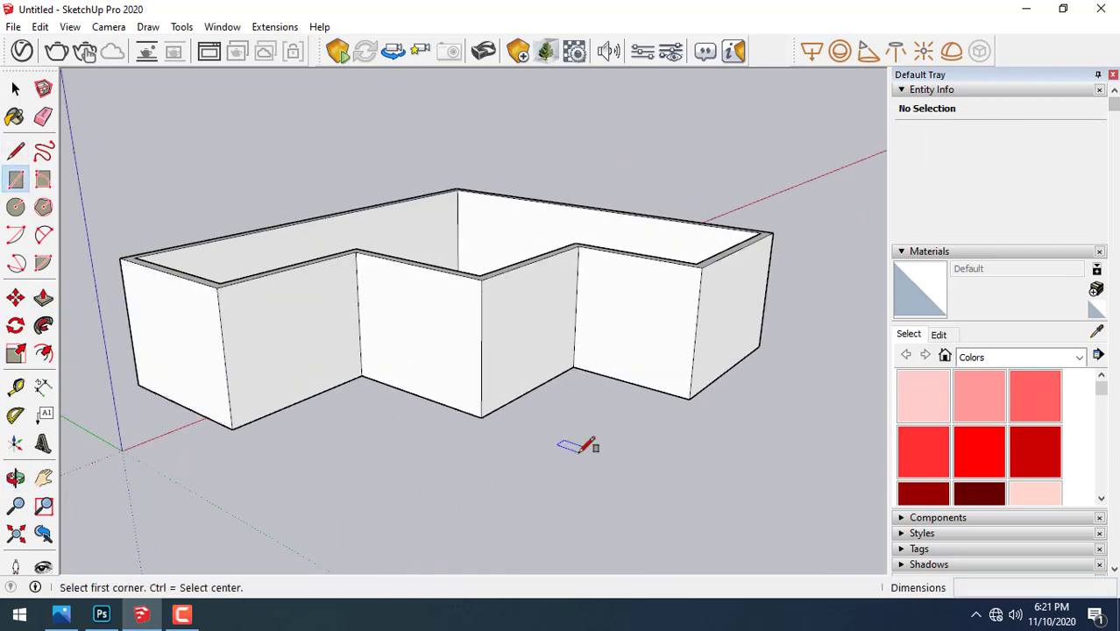
{"action": "middle_click_drag", "start_coordinate": [580, 449], "coordinate": [452, 442]}
{"action": "scroll", "coordinate": [563, 368], "scroll_direction": "up", "scroll_amount": 2}
{"action": "scroll", "coordinate": [561, 373], "scroll_direction": "up", "scroll_amount": 3}
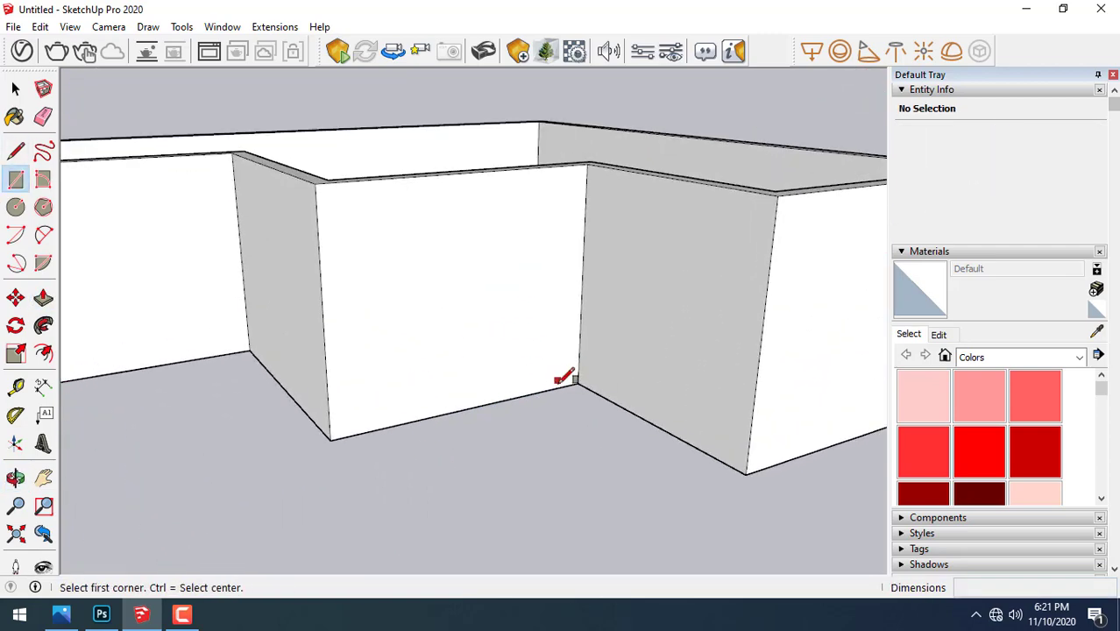
{"action": "left_click", "coordinate": [558, 387]}
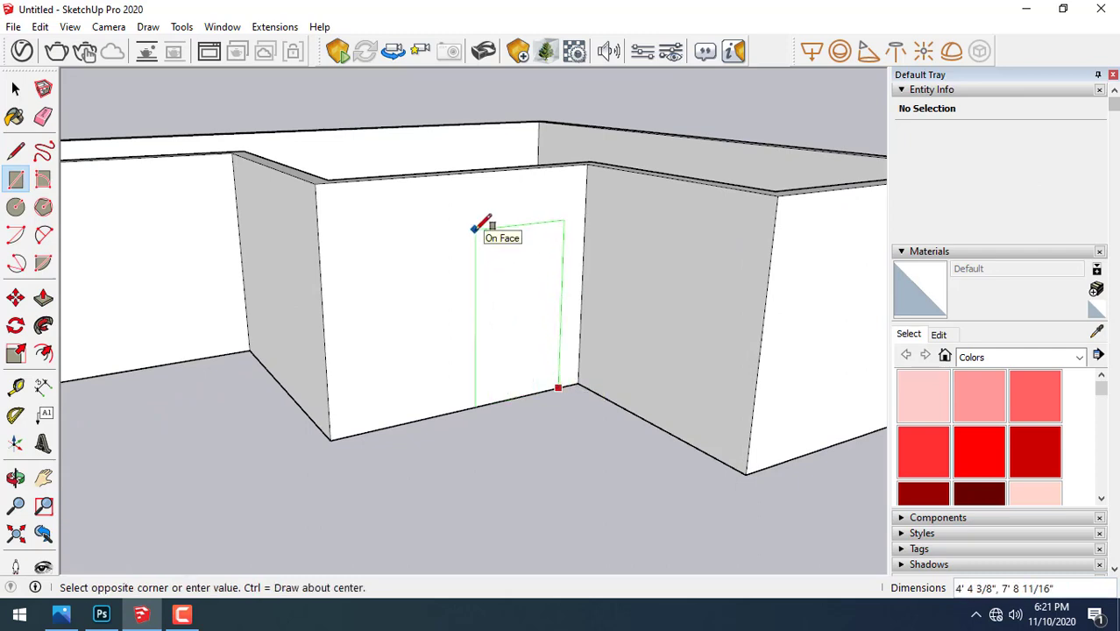
{"action": "left_click", "coordinate": [474, 228]}
{"action": "left_click", "coordinate": [366, 242]}
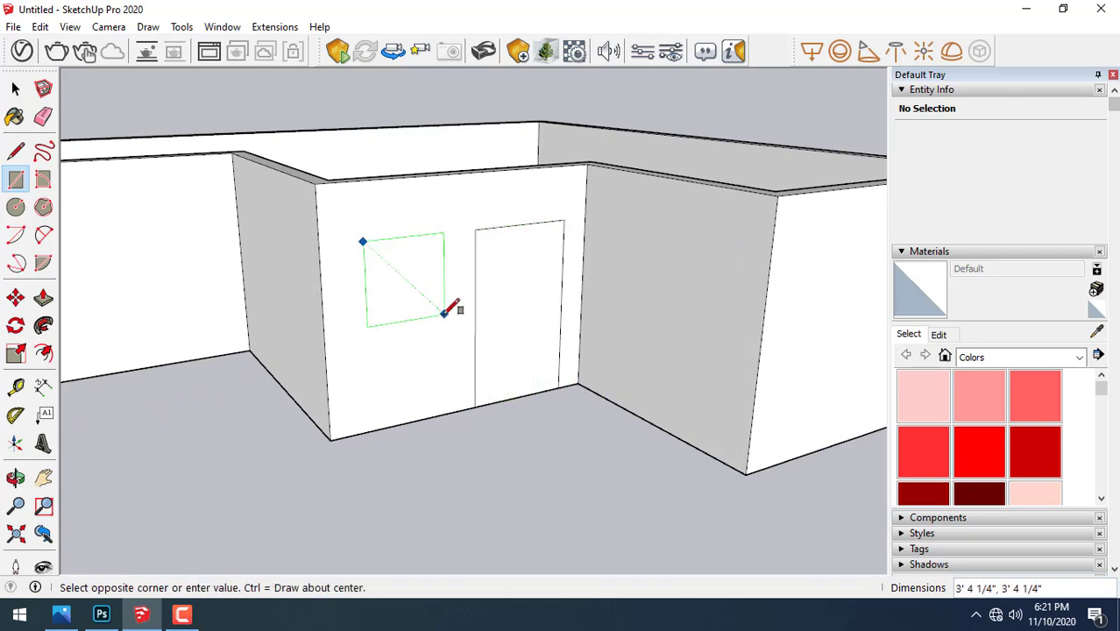
{"action": "left_click", "coordinate": [447, 325]}
- Copy the window onto the right wall
{"action": "scroll", "coordinate": [505, 351], "scroll_direction": "down", "scroll_amount": 2}
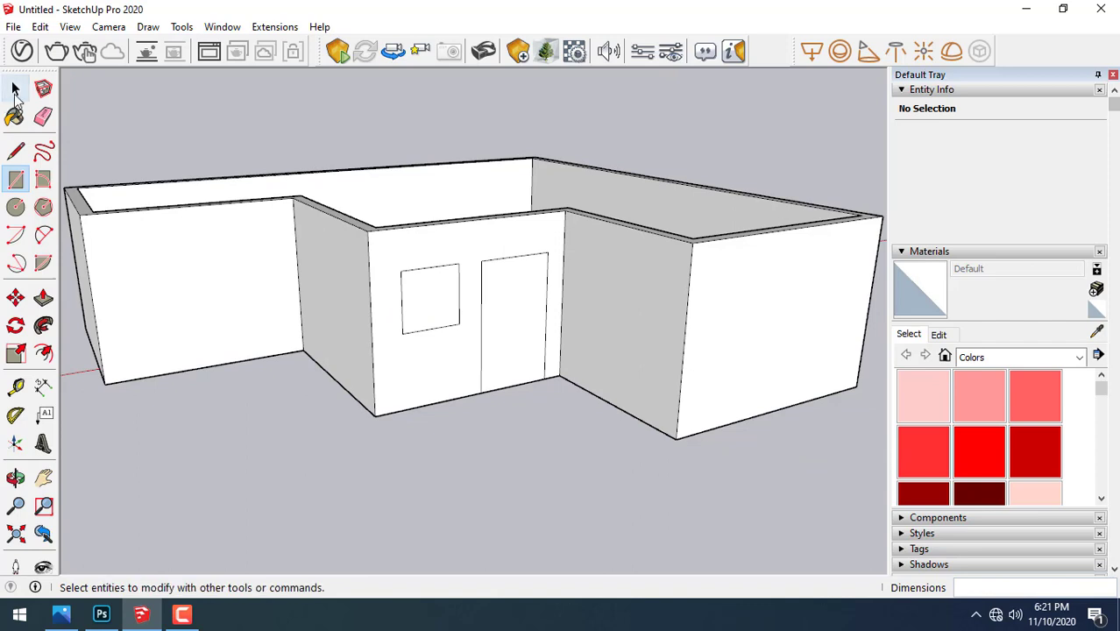
{"action": "left_click", "coordinate": [15, 88]}
{"action": "left_click", "coordinate": [444, 296]}
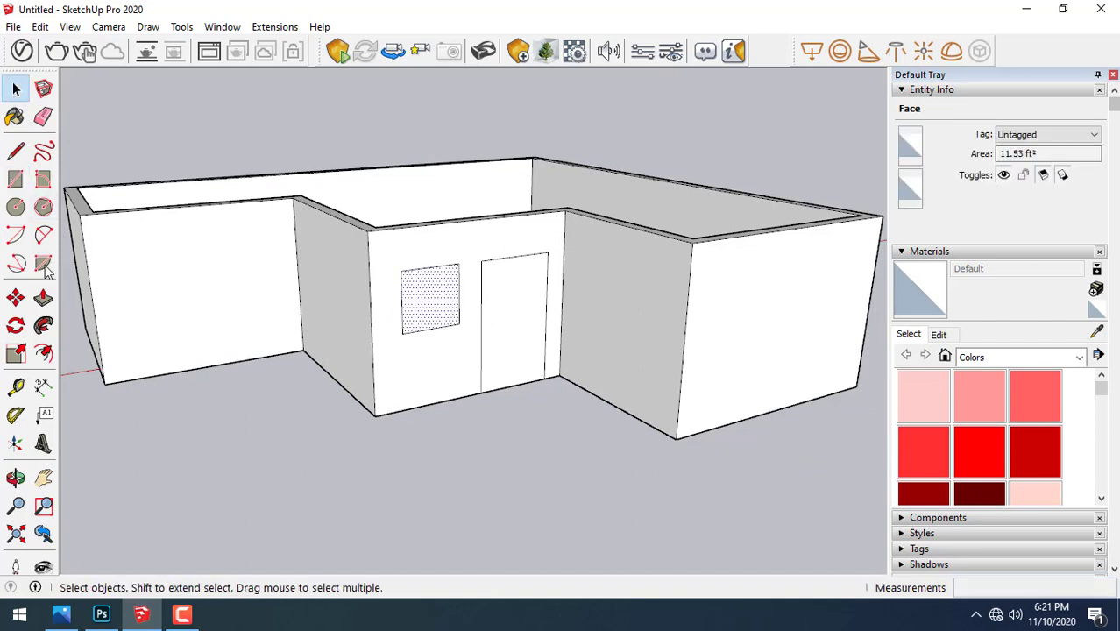
{"action": "left_click", "coordinate": [15, 298]}
{"action": "key", "text": "ctrl"}
{"action": "left_click", "coordinate": [458, 324]}
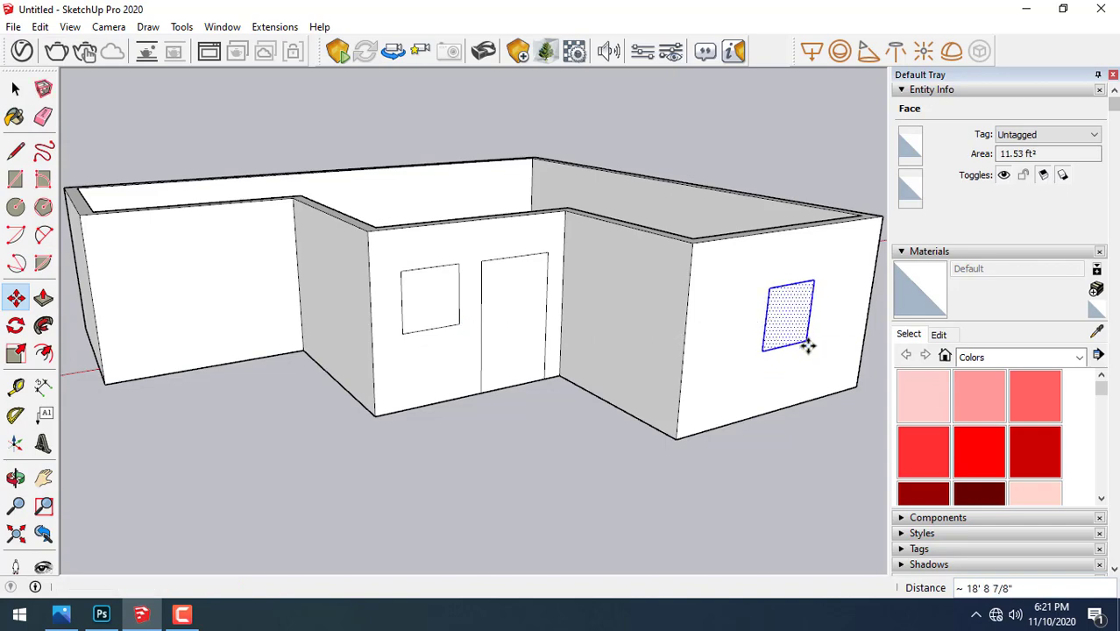
{"action": "left_click", "coordinate": [807, 346]}
- Place another window copy on the left wall
{"action": "scroll", "coordinate": [814, 352], "scroll_direction": "down", "scroll_amount": 2}
{"action": "left_click", "coordinate": [811, 346]}
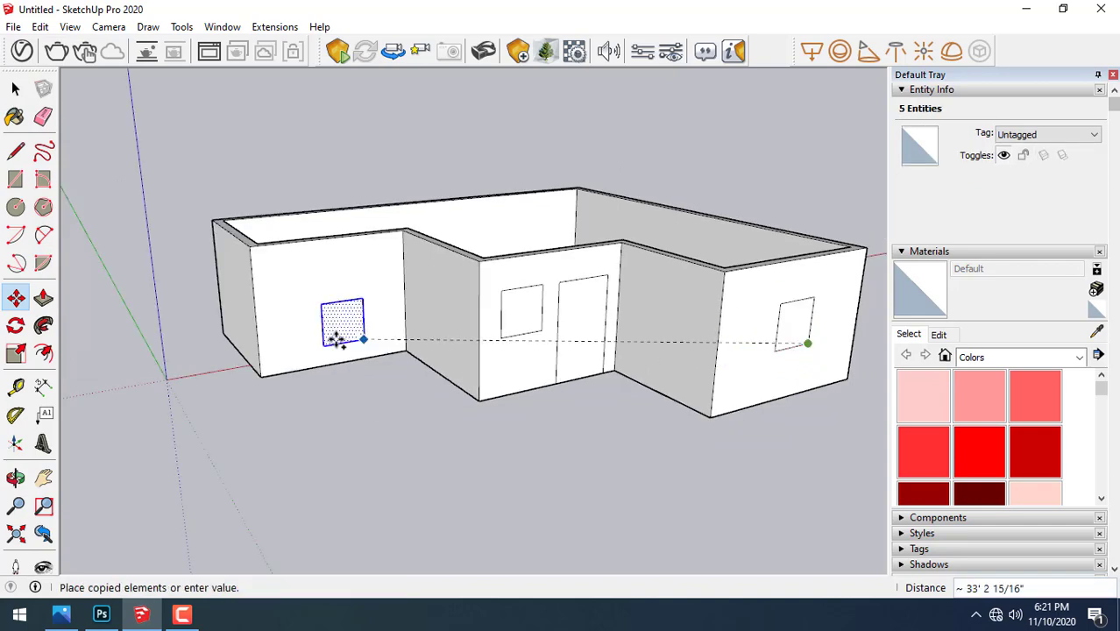
{"action": "middle_click_drag", "start_coordinate": [261, 332], "coordinate": [210, 319]}
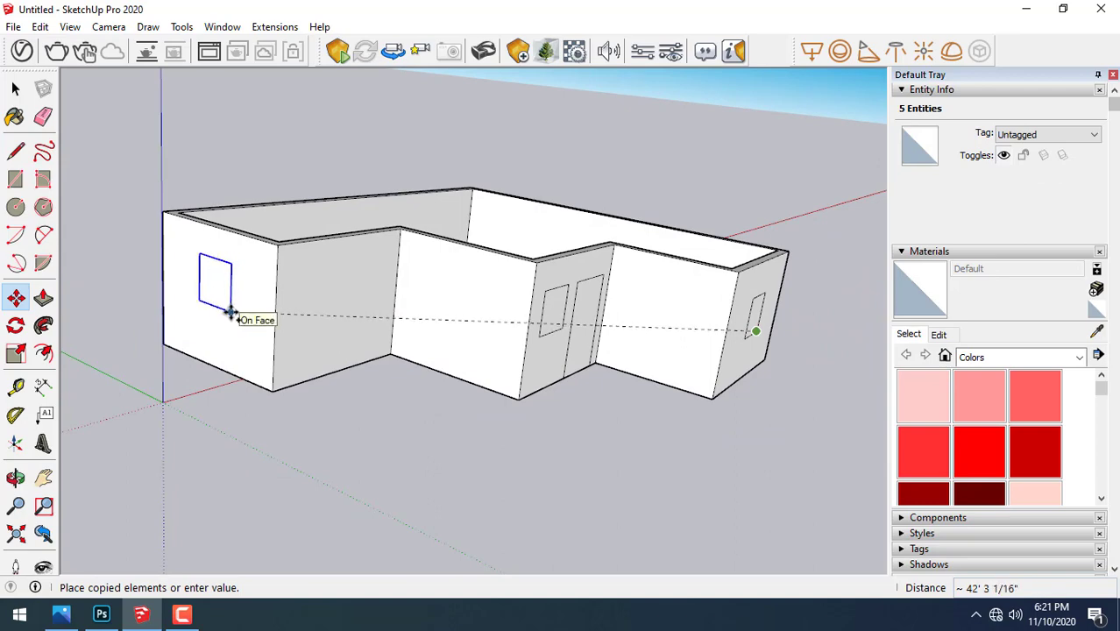
{"action": "left_click", "coordinate": [230, 313]}
{"action": "key", "text": "space"}
{"action": "mouse_move", "coordinate": [496, 424]}
{"action": "middle_mouse_down"}
{"action": "mouse_move", "coordinate": [483, 411]}
{"action": "mouse_move", "coordinate": [404, 402]}
{"action": "middle_mouse_up"}
{"action": "scroll", "coordinate": [558, 307], "scroll_direction": "up", "scroll_amount": 3}
{"action": "scroll", "coordinate": [557, 308], "scroll_direction": "up", "scroll_amount": 3}
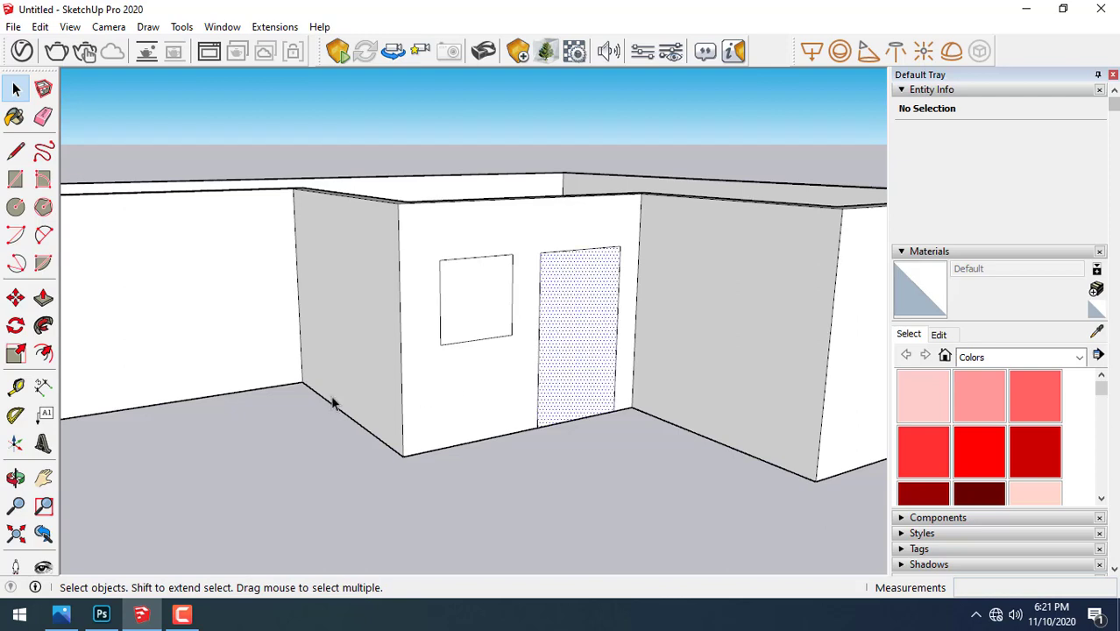
- Push the door and window faces through the walls to cut open openings
{"action": "left_click", "coordinate": [552, 399]}
{"action": "key", "text": "p"}
{"action": "left_click_drag", "start_coordinate": [603, 358], "coordinate": [592, 355]}
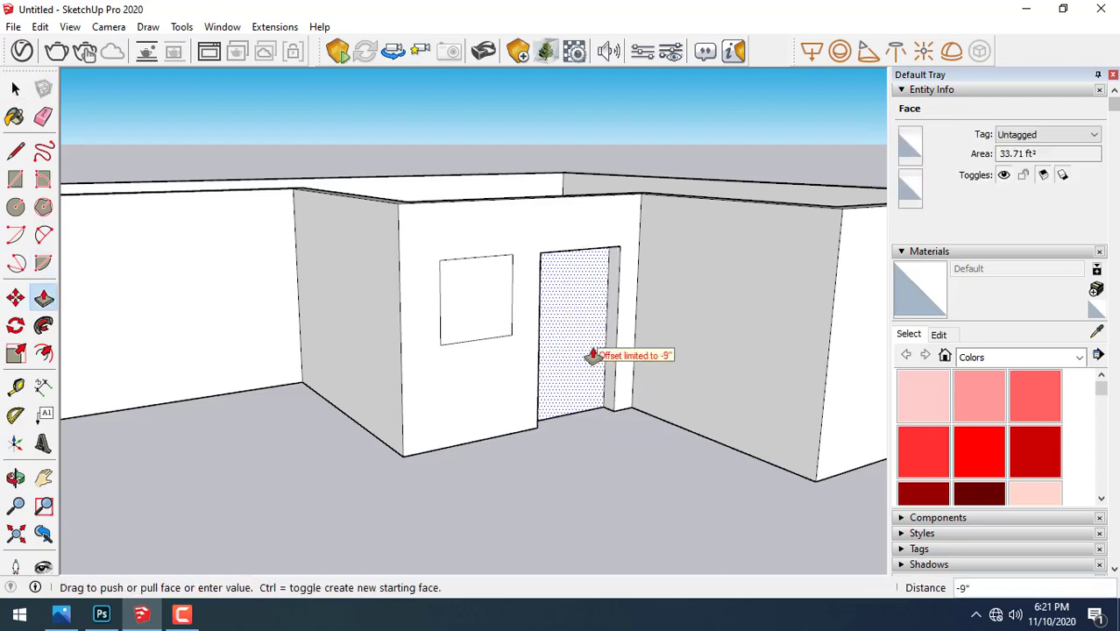
{"action": "left_click", "coordinate": [593, 355]}
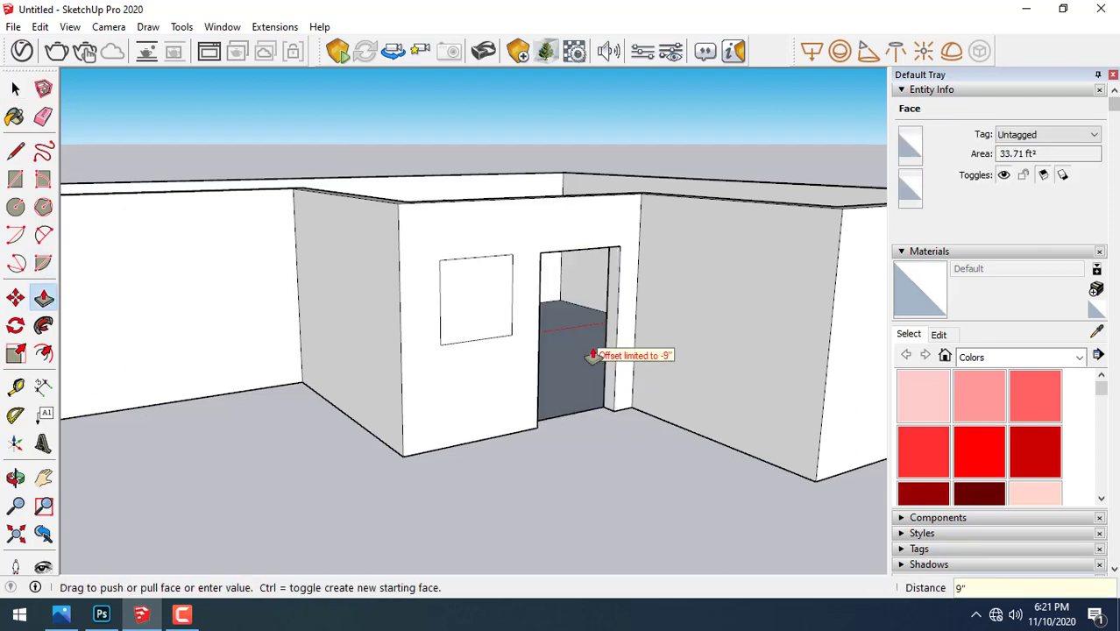
{"action": "left_click", "coordinate": [491, 313]}
{"action": "left_click", "coordinate": [490, 314]}
{"action": "scroll", "coordinate": [491, 314], "scroll_direction": "down", "scroll_amount": 3}
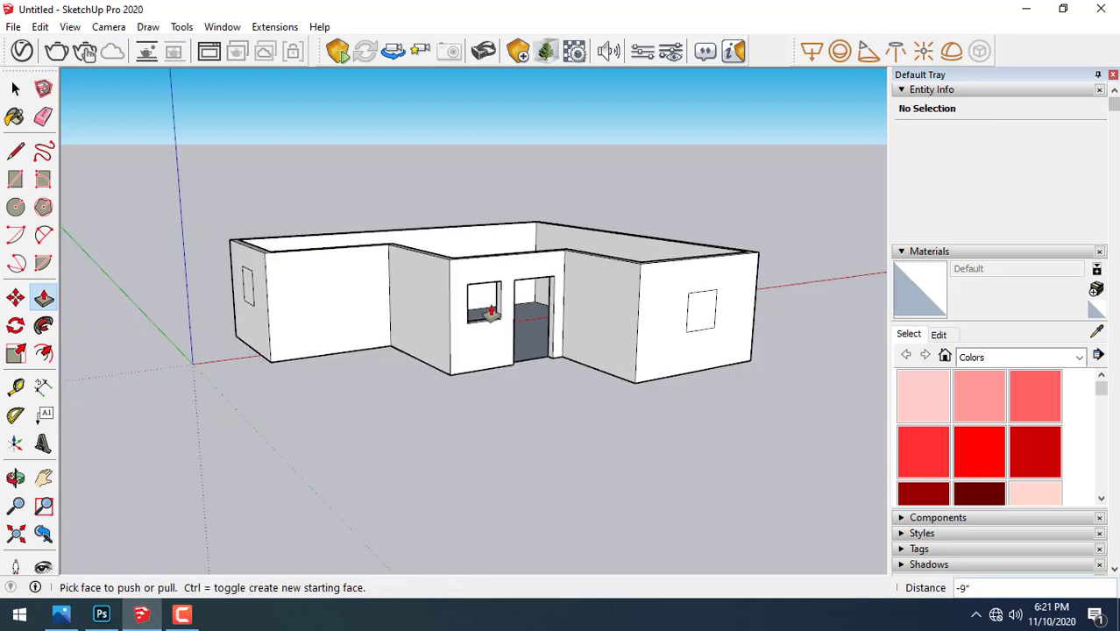
{"action": "left_click", "coordinate": [708, 320]}
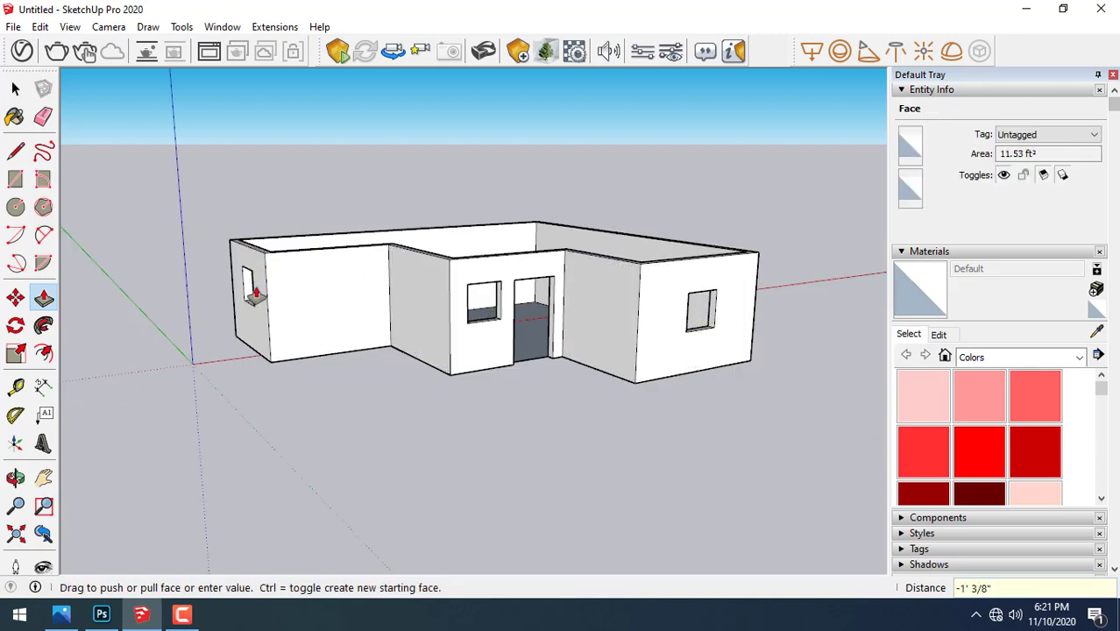
- Return to Select and orbit the view to face the walls
{"action": "left_click", "coordinate": [17, 87]}
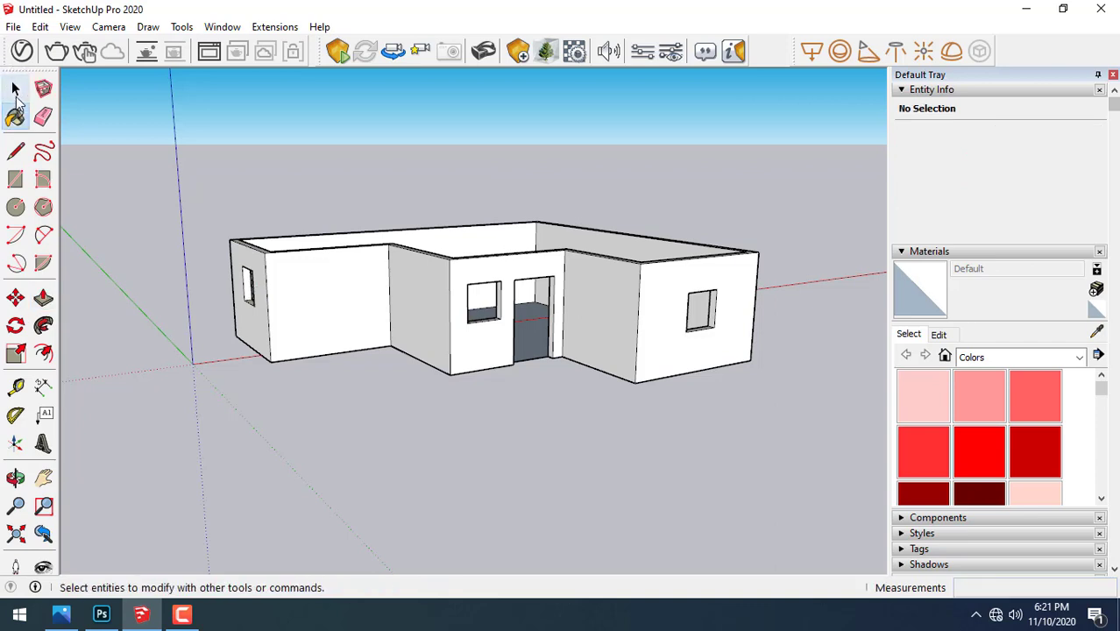
{"action": "scroll", "coordinate": [267, 360], "scroll_direction": "up", "scroll_amount": 2}
{"action": "scroll", "coordinate": [267, 359], "scroll_direction": "up", "scroll_amount": 2}
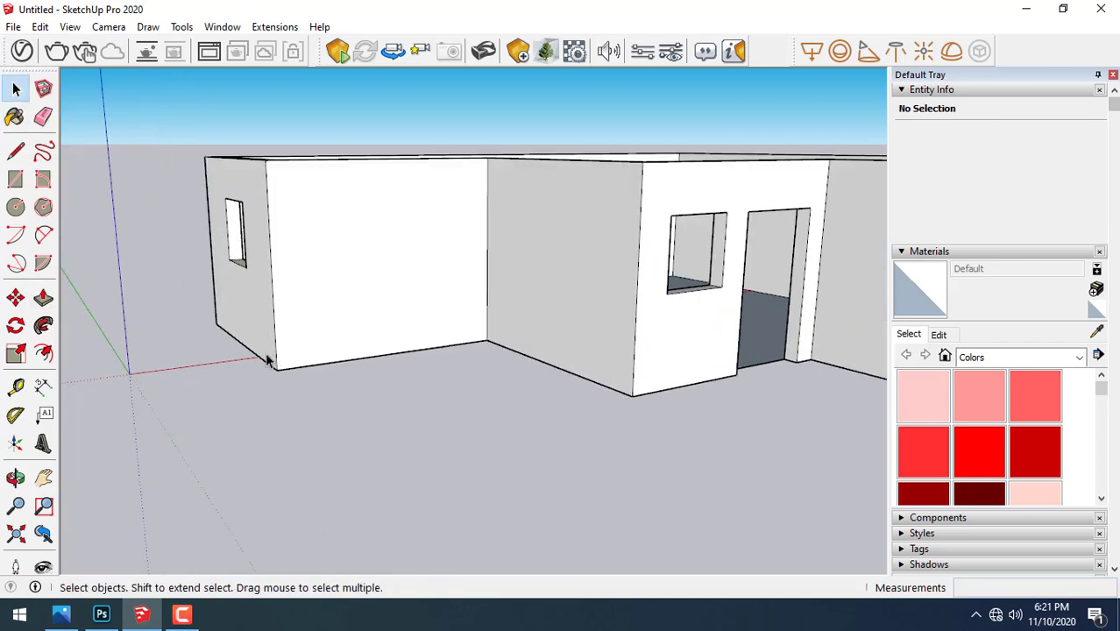
{"action": "middle_click_drag", "start_coordinate": [267, 354], "coordinate": [460, 348]}
- Import the Group_3 window model from the models folder onto the front wall
{"action": "left_click", "coordinate": [18, 28]}
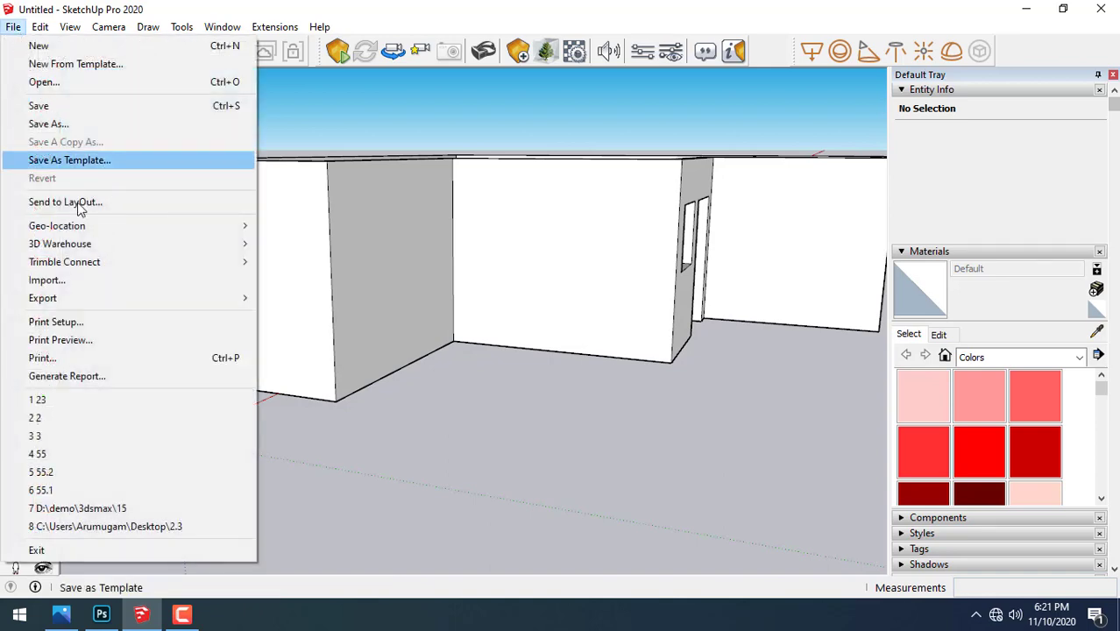
{"action": "left_click", "coordinate": [82, 274]}
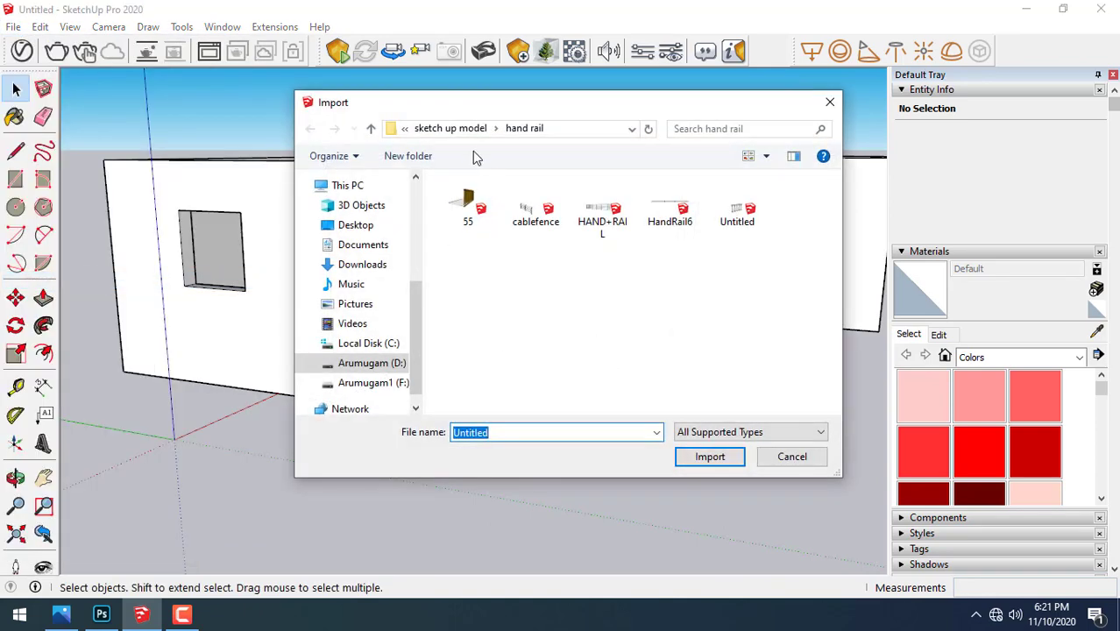
{"action": "left_click", "coordinate": [455, 128]}
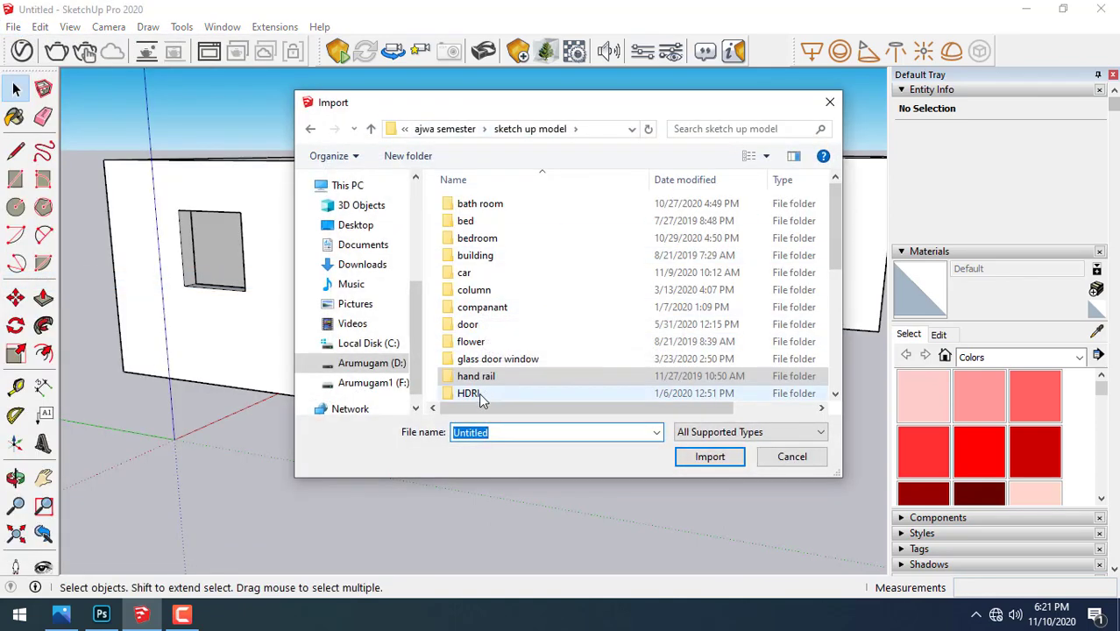
{"action": "scroll", "coordinate": [479, 392], "scroll_direction": "down", "scroll_amount": 5}
{"action": "double_click", "coordinate": [485, 227]}
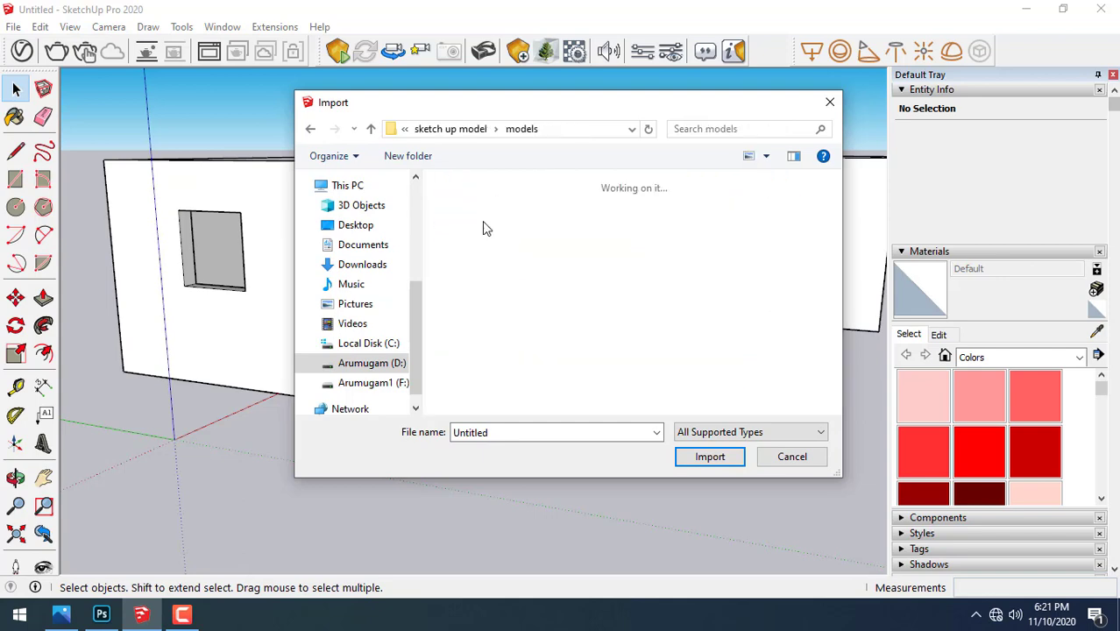
{"action": "double_click", "coordinate": [575, 236]}
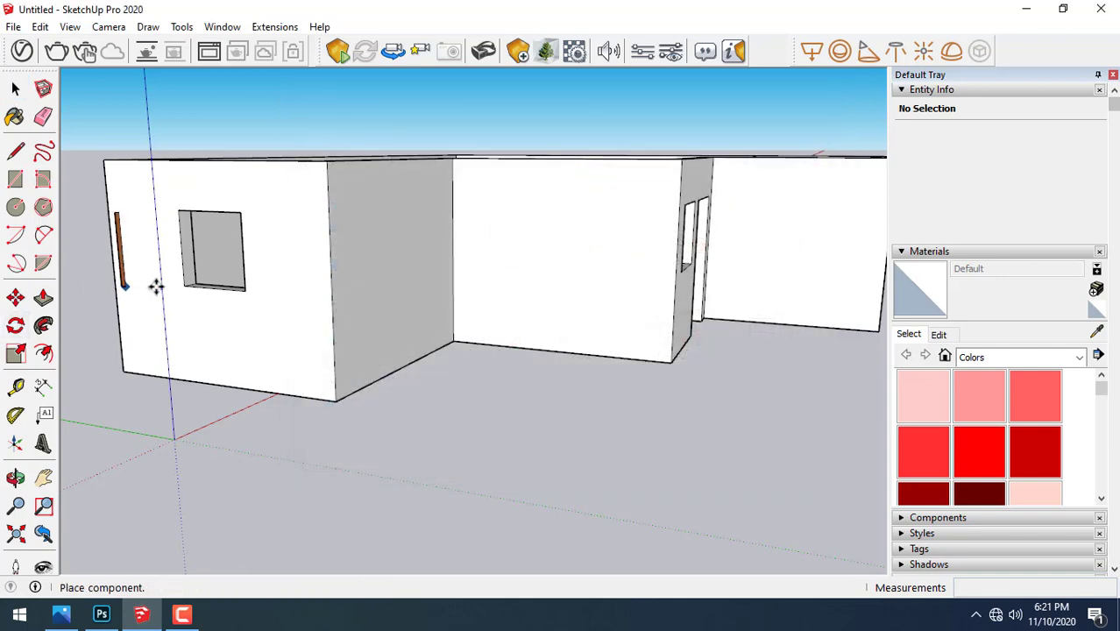
{"action": "middle_click_drag", "start_coordinate": [560, 342], "coordinate": [507, 318]}
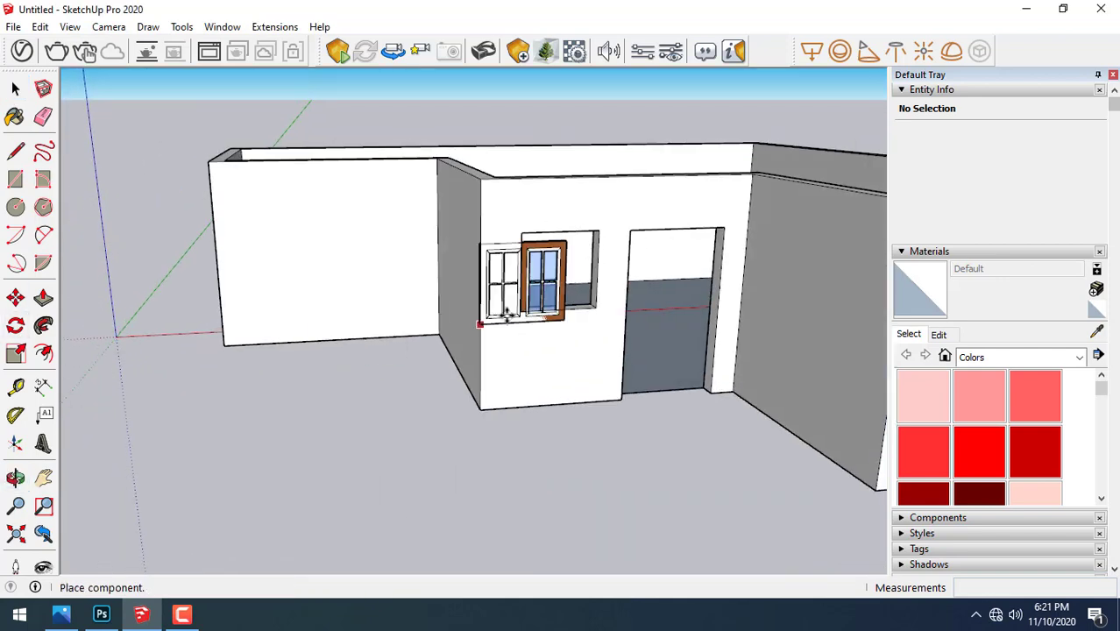
{"action": "left_click", "coordinate": [520, 311]}
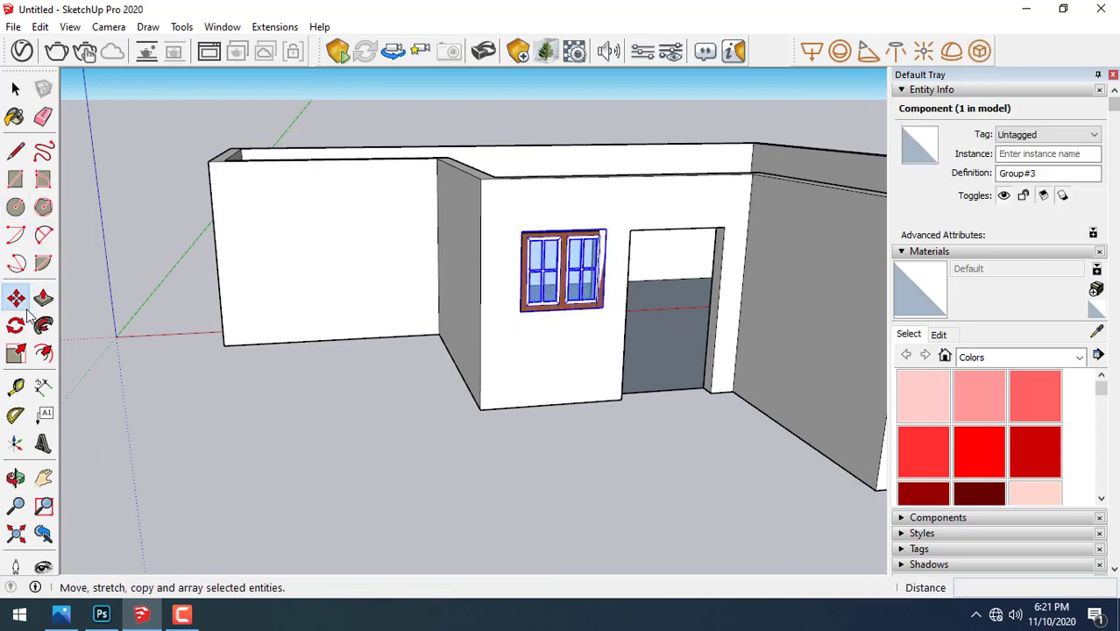
- Scale the window down to 0.90 and stretch it taller
{"action": "left_click", "coordinate": [14, 353]}
{"action": "scroll", "coordinate": [701, 256], "scroll_direction": "up", "scroll_amount": 2}
{"action": "scroll", "coordinate": [649, 254], "scroll_direction": "up", "scroll_amount": 2}
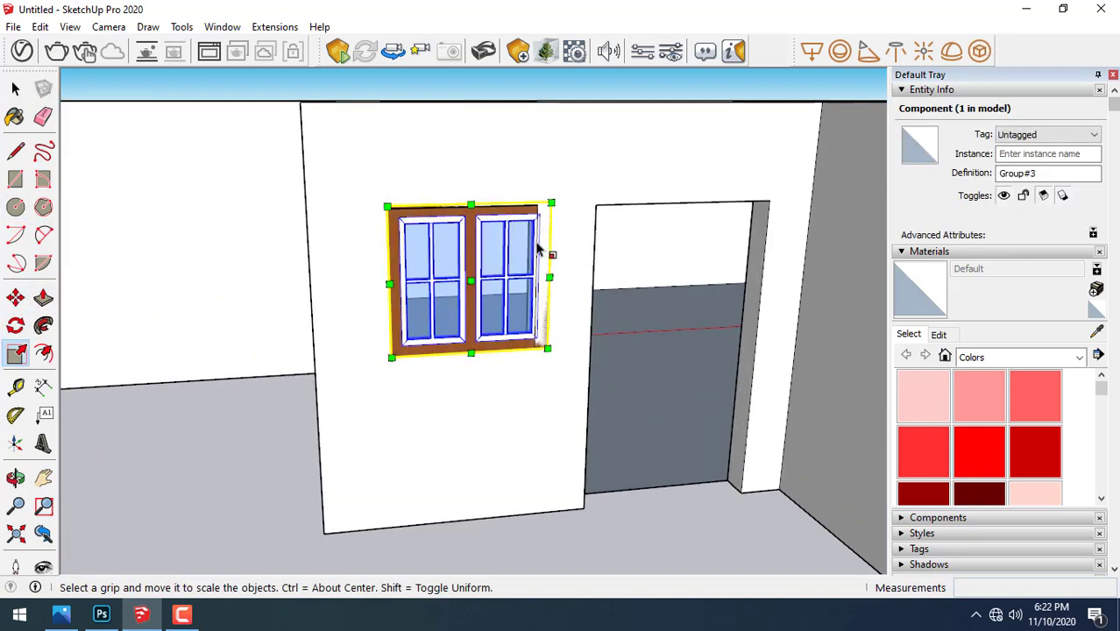
{"action": "left_click_drag", "start_coordinate": [550, 203], "coordinate": [531, 211]}
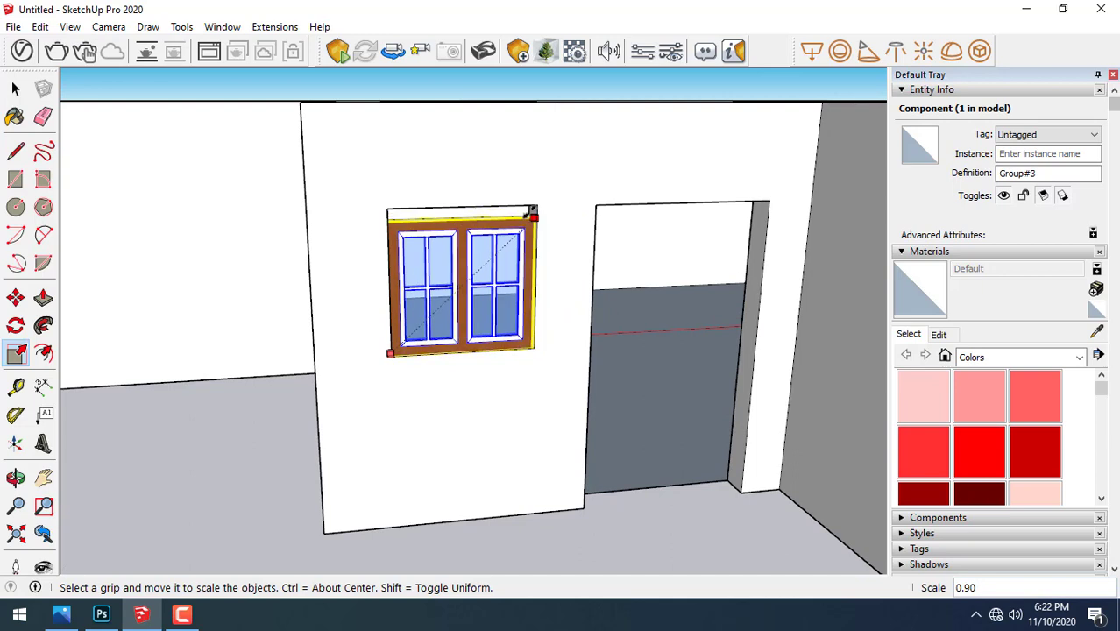
{"action": "left_click_drag", "start_coordinate": [463, 225], "coordinate": [462, 212]}
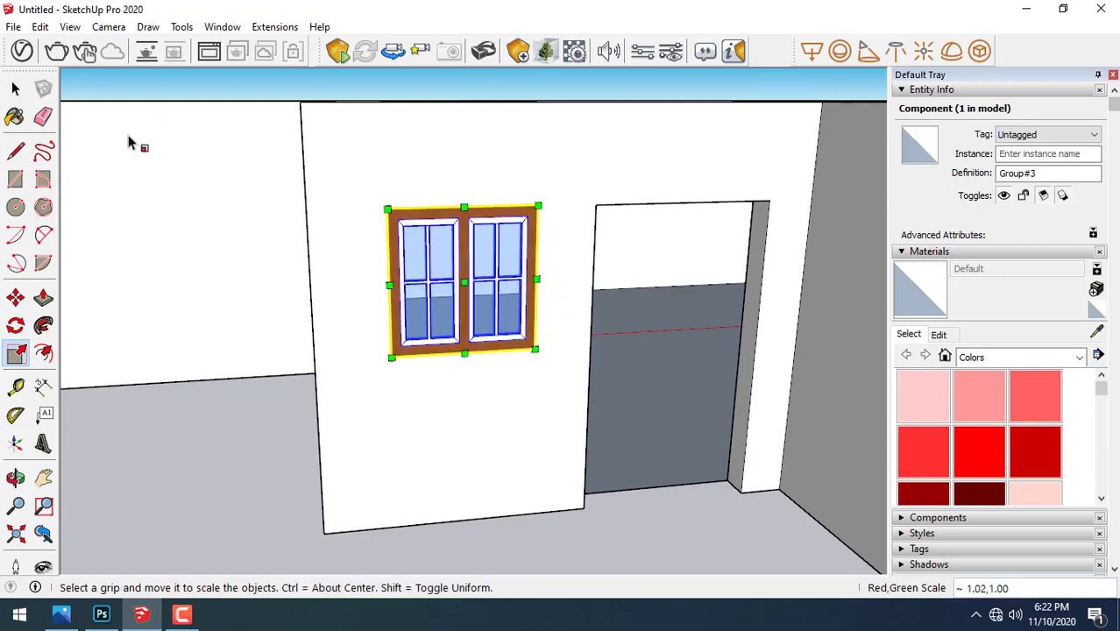
{"action": "left_click", "coordinate": [15, 88]}
- Move the window 2 along the green axis
{"action": "left_click", "coordinate": [15, 298]}
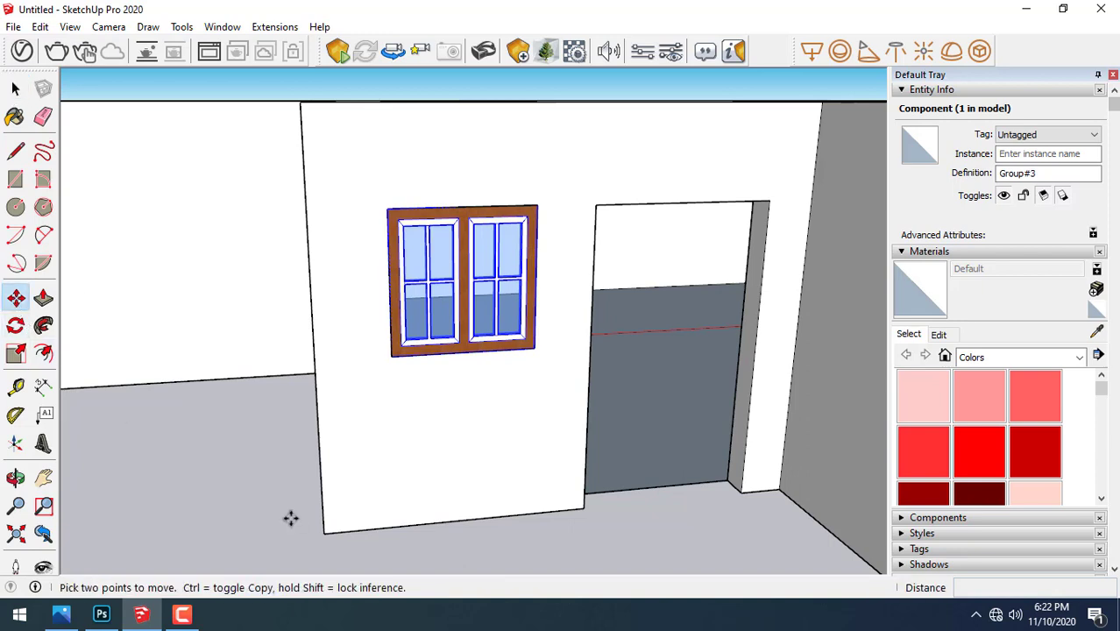
{"action": "left_click", "coordinate": [215, 500]}
{"action": "type", "text": "2"}
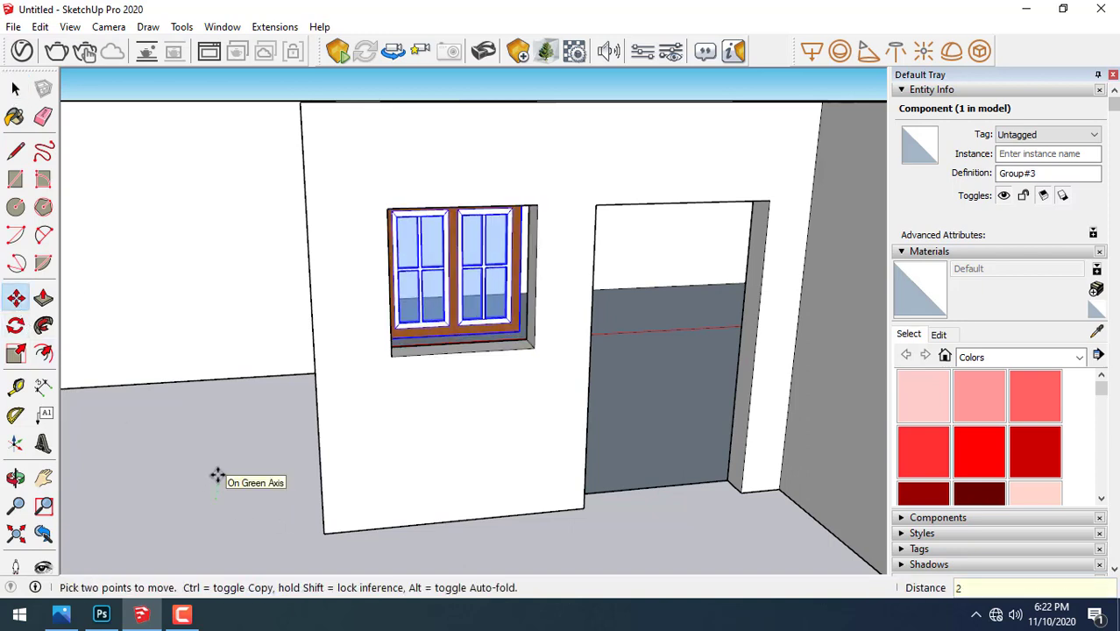
{"action": "key", "text": "Return"}
{"action": "left_click", "coordinate": [15, 89]}
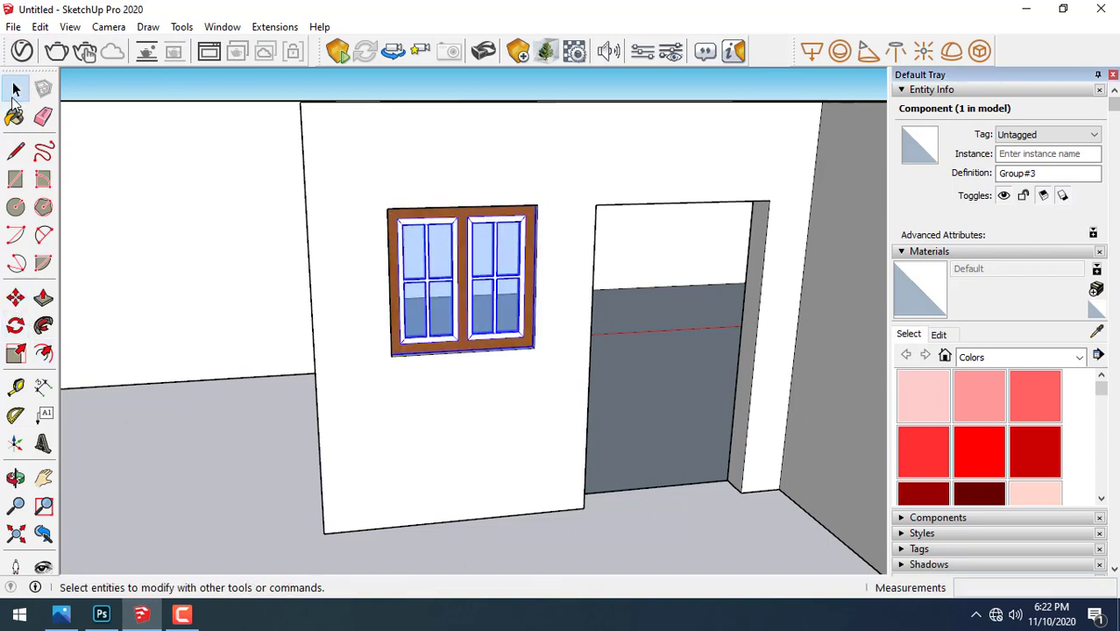
- Copy the window onto the right wing wall and drop a third copy beside the house
{"action": "left_click", "coordinate": [15, 298]}
{"action": "scroll", "coordinate": [357, 447], "scroll_direction": "down", "scroll_amount": 3}
{"action": "left_click", "coordinate": [266, 330], "text": "ctrl"}
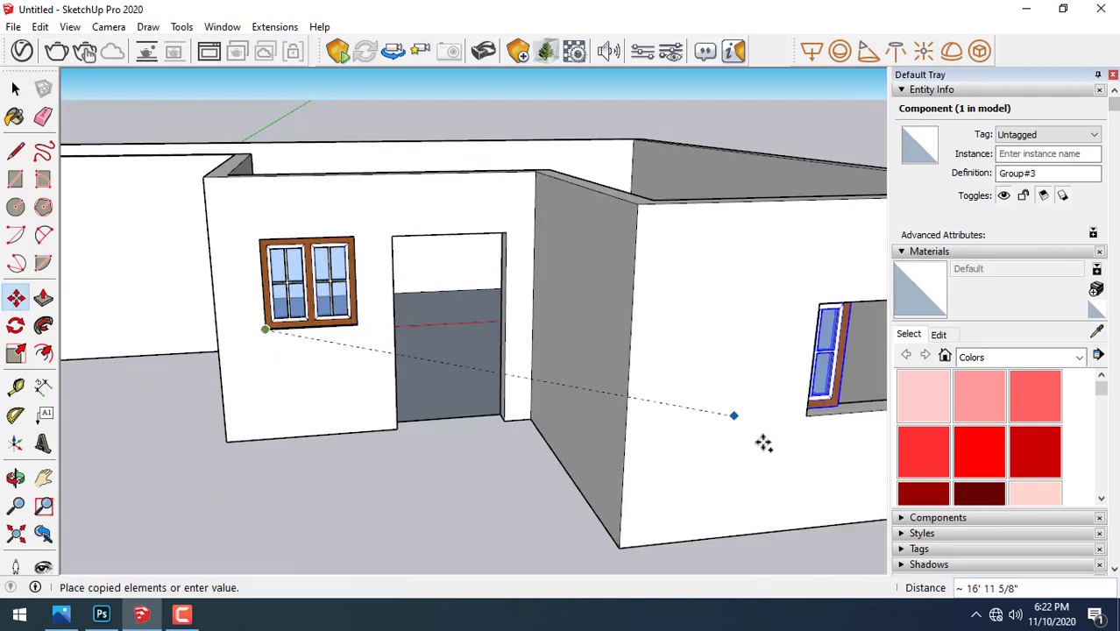
{"action": "left_click", "coordinate": [806, 419]}
{"action": "scroll", "coordinate": [740, 331], "scroll_direction": "down", "scroll_amount": 2}
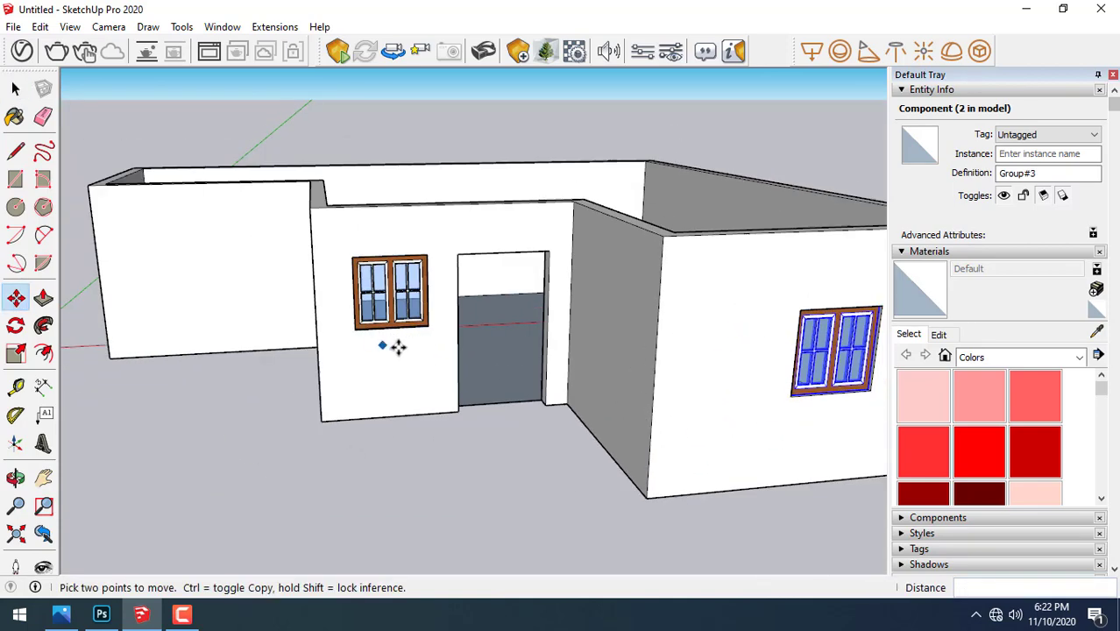
{"action": "middle_click_drag", "start_coordinate": [393, 348], "coordinate": [544, 347]}
{"action": "scroll", "coordinate": [543, 347], "scroll_direction": "down", "scroll_amount": 3}
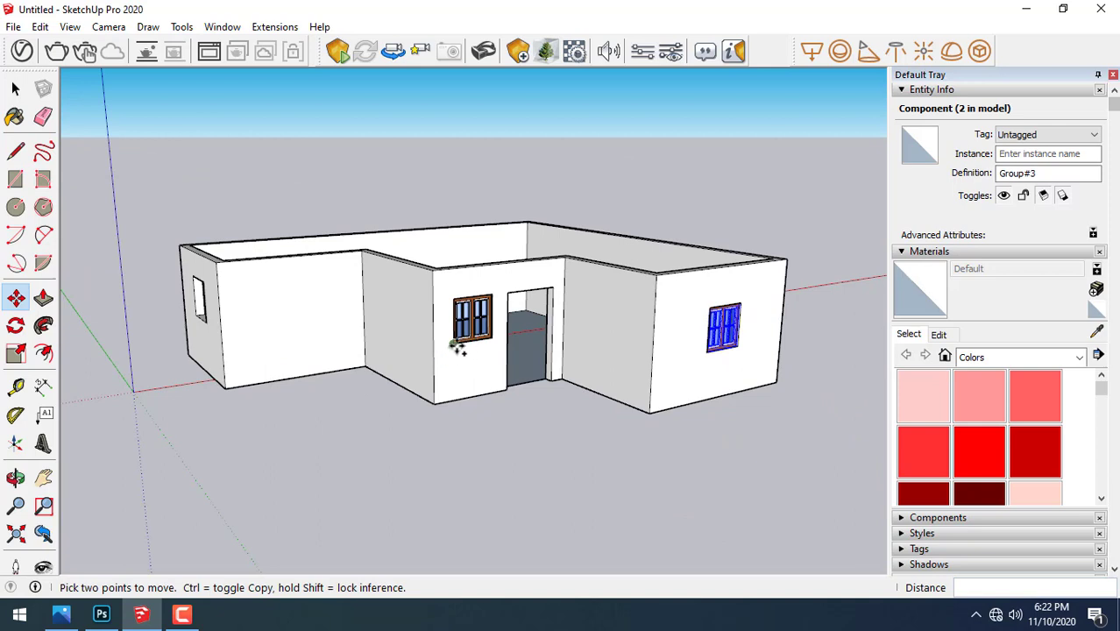
{"action": "left_click", "coordinate": [455, 347], "text": "ctrl"}
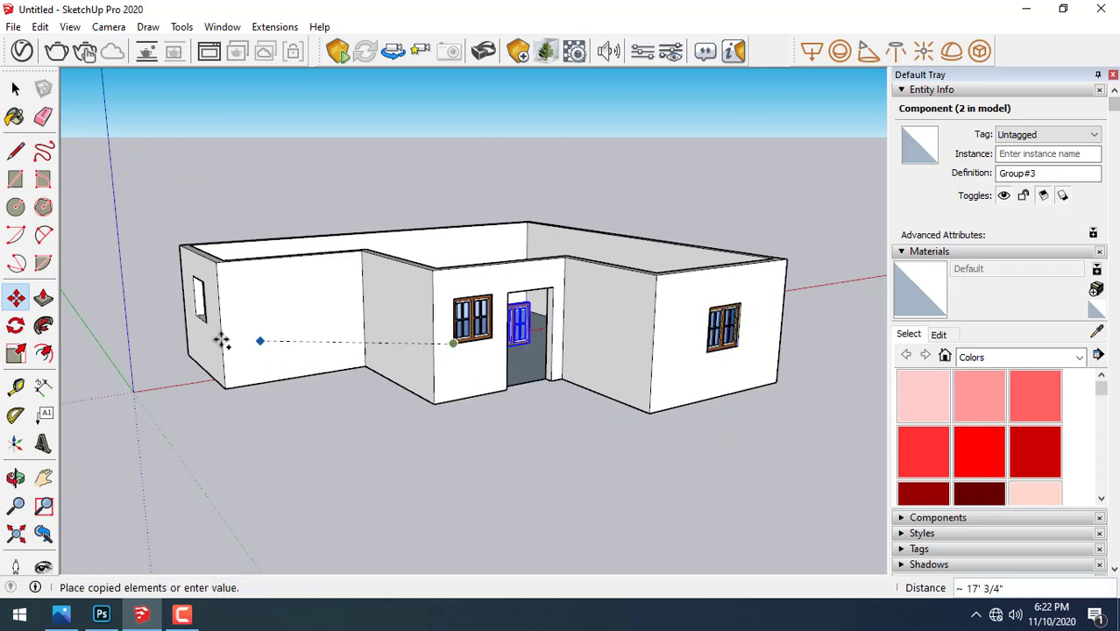
{"action": "left_click", "coordinate": [197, 406]}
- Rotate the third window copy 90° on the ground plane
{"action": "left_click", "coordinate": [15, 326]}
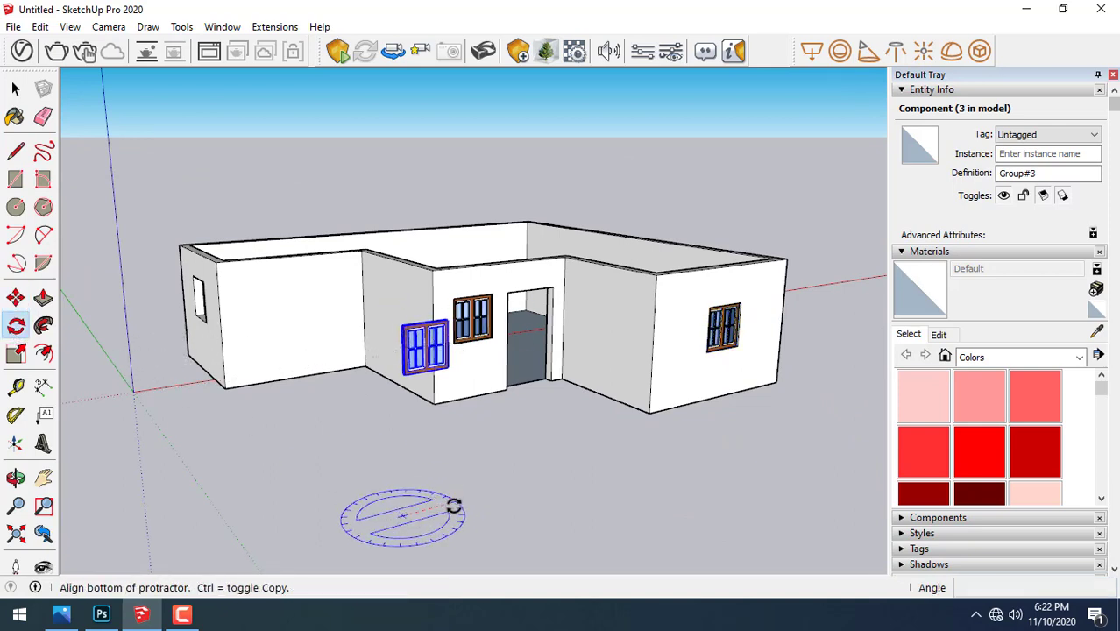
{"action": "left_click", "coordinate": [421, 538]}
{"action": "left_click", "coordinate": [434, 526]}
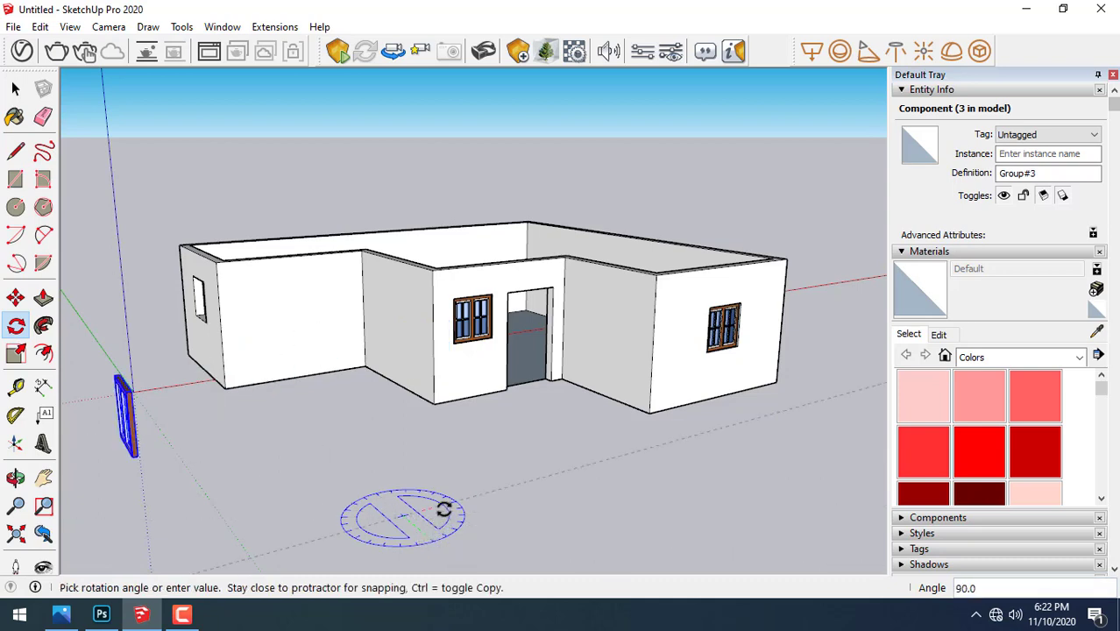
{"action": "left_click", "coordinate": [442, 510]}
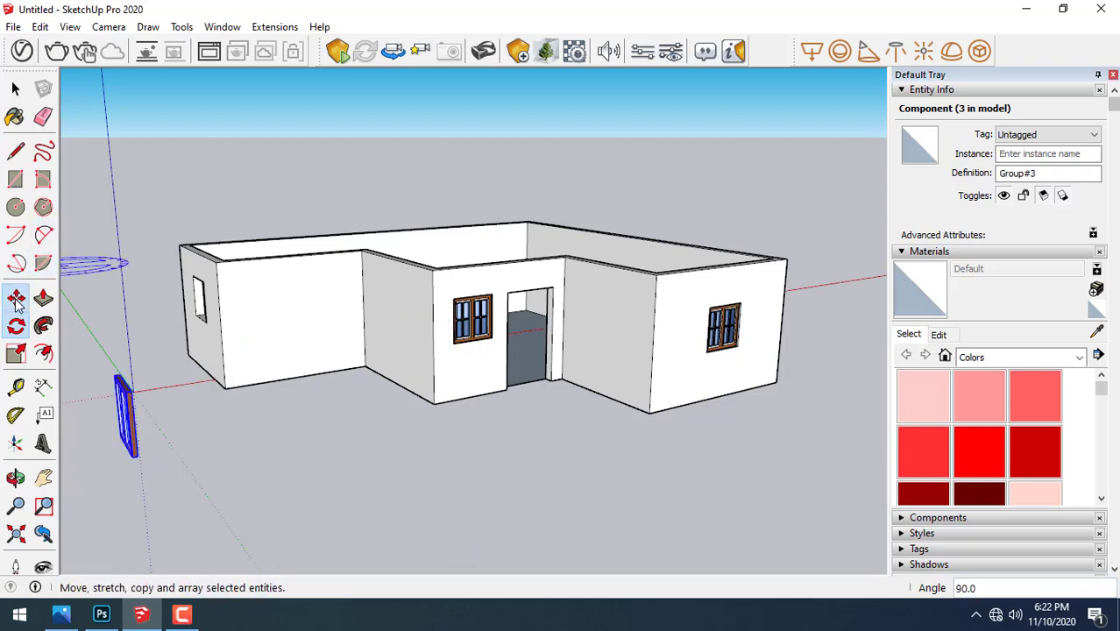
- Move the rotated window into the left end wall opening
{"action": "left_click", "coordinate": [15, 298]}
{"action": "left_click", "coordinate": [136, 460]}
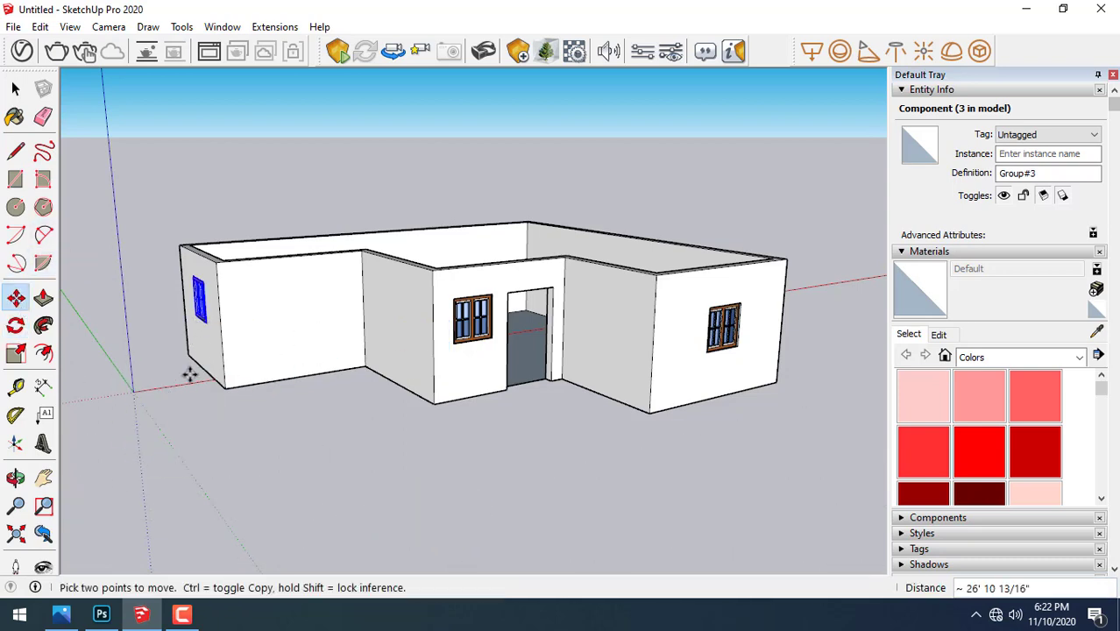
{"action": "middle_click_drag", "start_coordinate": [189, 374], "coordinate": [164, 385]}
{"action": "left_click", "coordinate": [151, 506]}
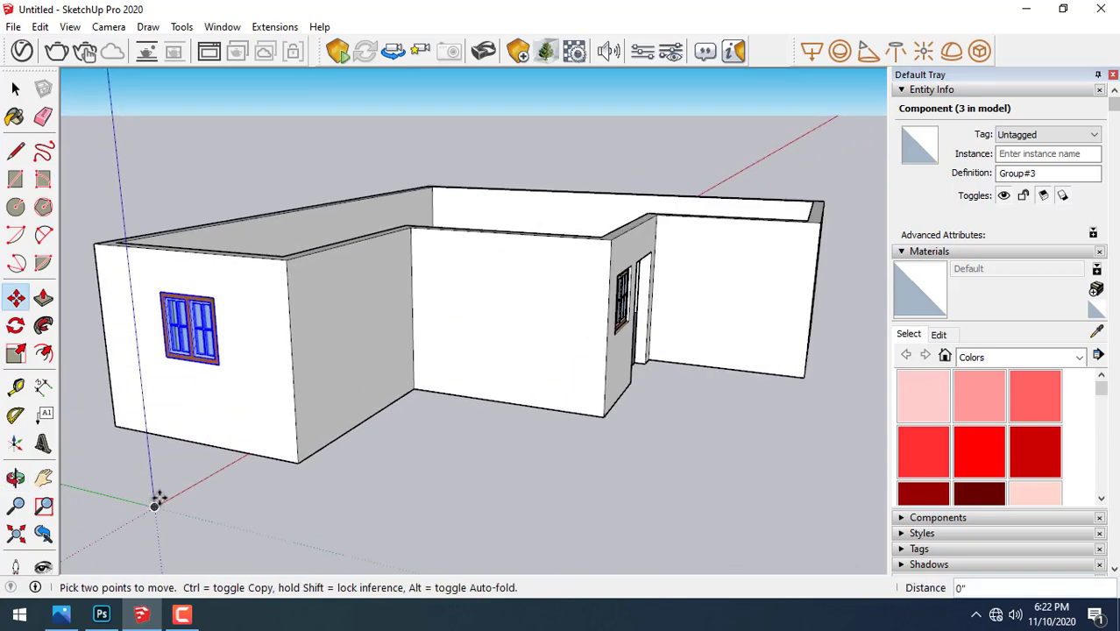
{"action": "left_click", "coordinate": [166, 489]}
{"action": "type", "text": "2"}
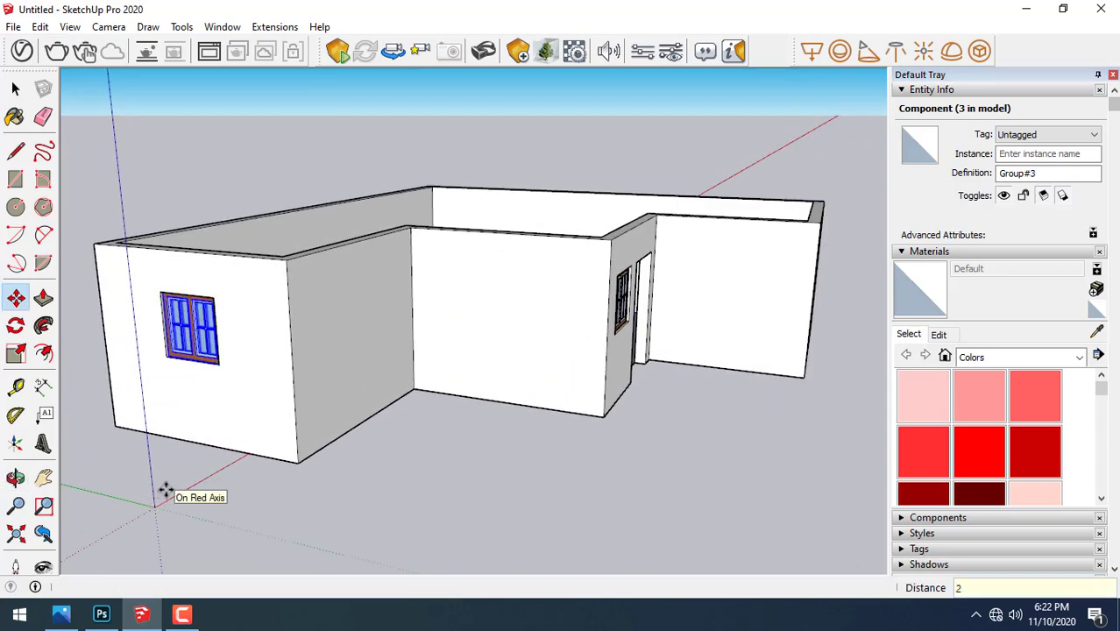
{"action": "left_click", "coordinate": [15, 88]}
{"action": "left_click", "coordinate": [457, 416]}
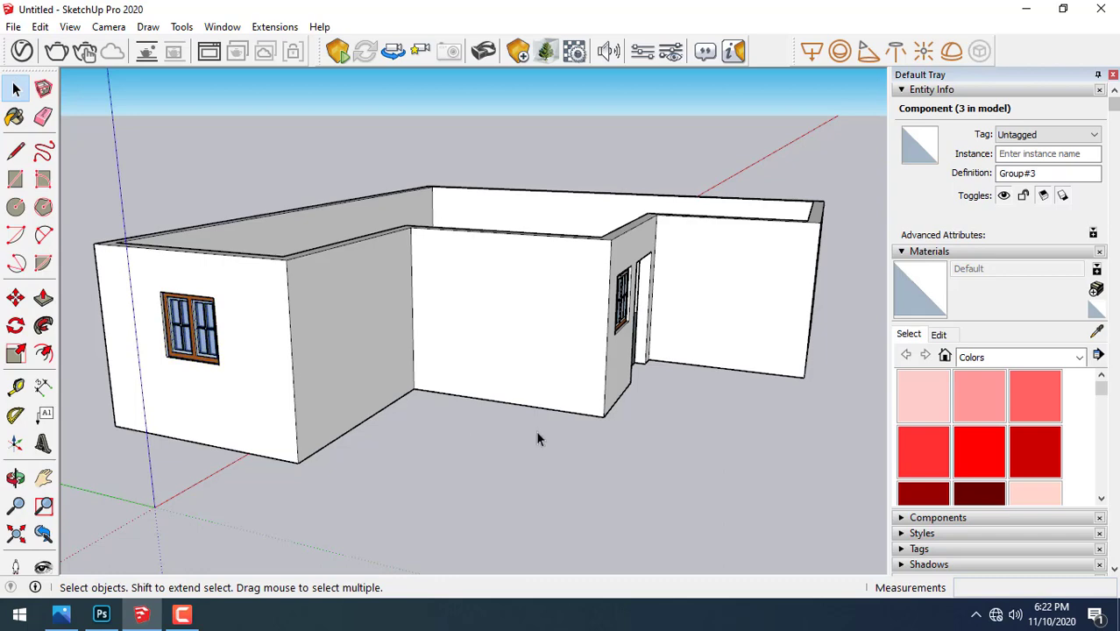
{"action": "mouse_move", "coordinate": [536, 434]}
{"action": "middle_mouse_down"}
{"action": "mouse_move", "coordinate": [409, 351]}
{"action": "mouse_move", "coordinate": [592, 359]}
{"action": "mouse_move", "coordinate": [555, 350]}
{"action": "mouse_move", "coordinate": [604, 369]}
{"action": "middle_mouse_up"}
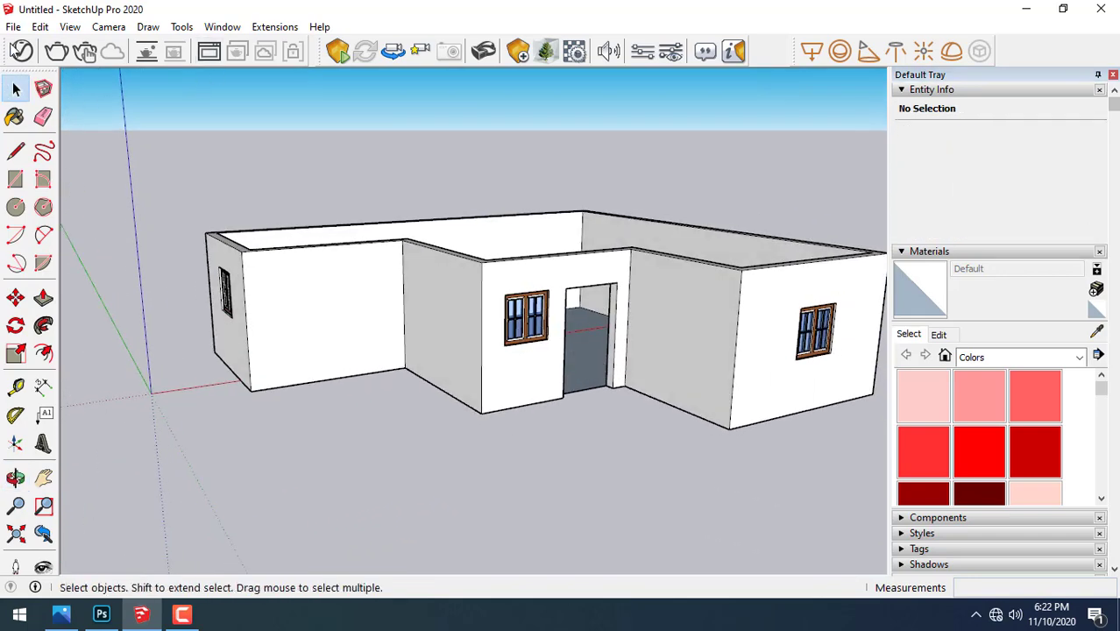
{"action": "left_click", "coordinate": [13, 26]}
- Import the Group_47 door model and place it in the scene
{"action": "left_click", "coordinate": [46, 279]}
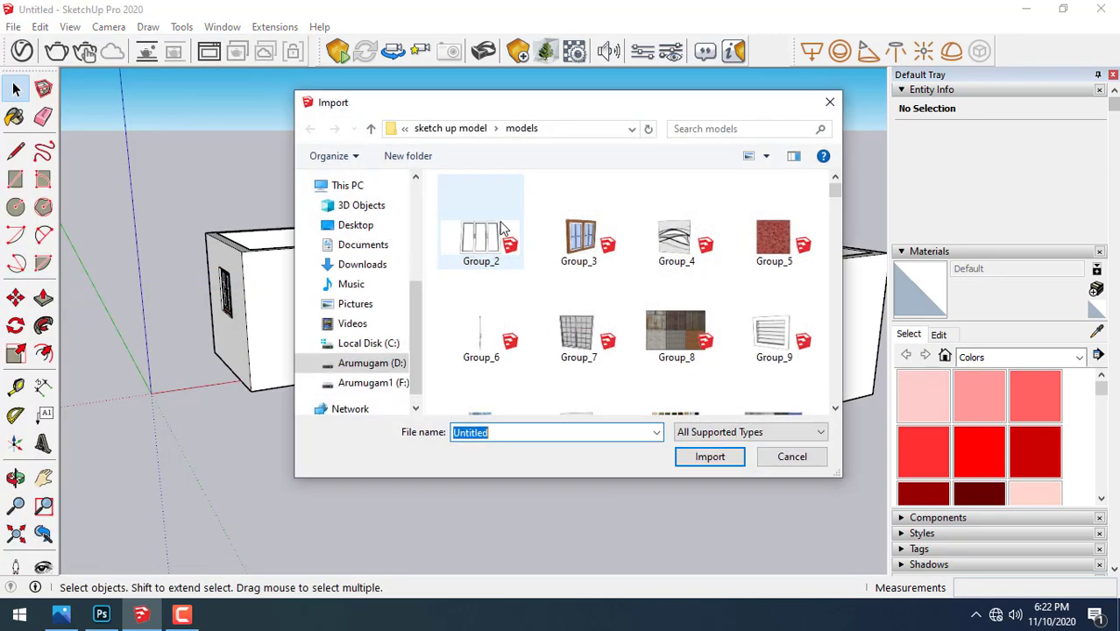
{"action": "left_click", "coordinate": [676, 328]}
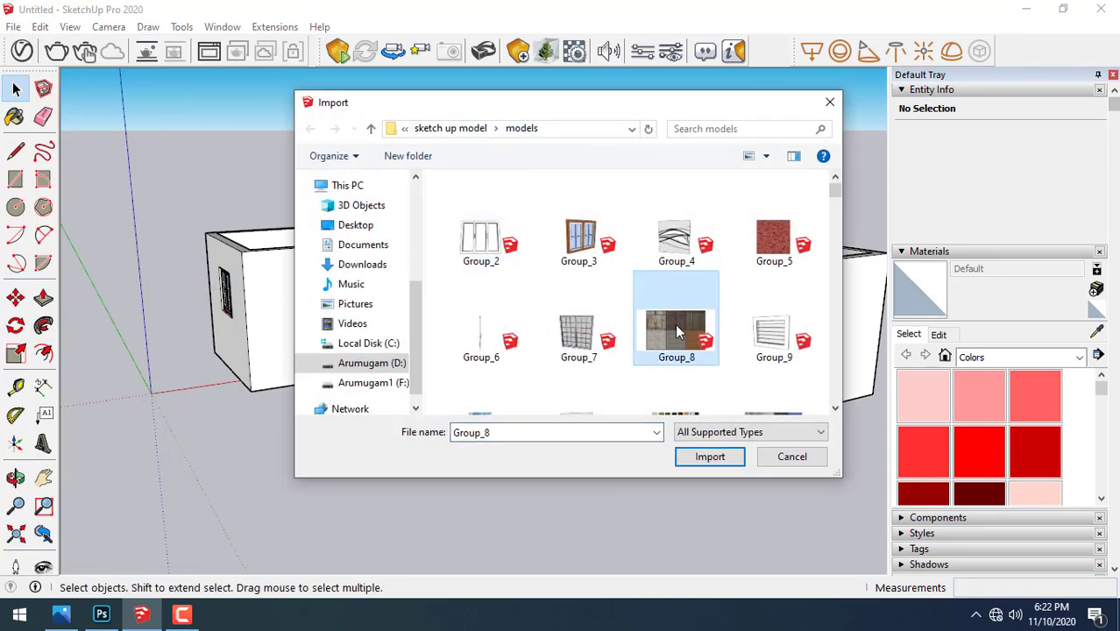
{"action": "key", "text": "Right"}
{"action": "key", "text": "Down"}
{"action": "scroll", "coordinate": [663, 367], "scroll_direction": "down", "scroll_amount": 3}
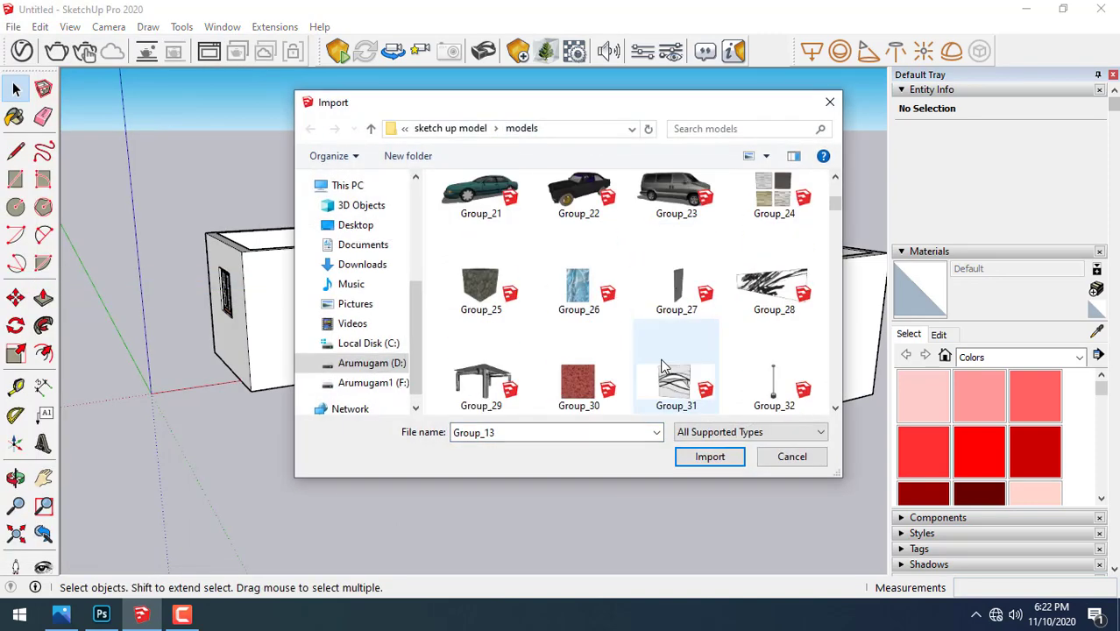
{"action": "scroll", "coordinate": [664, 367], "scroll_direction": "down", "scroll_amount": 2}
{"action": "scroll", "coordinate": [680, 352], "scroll_direction": "down", "scroll_amount": 3}
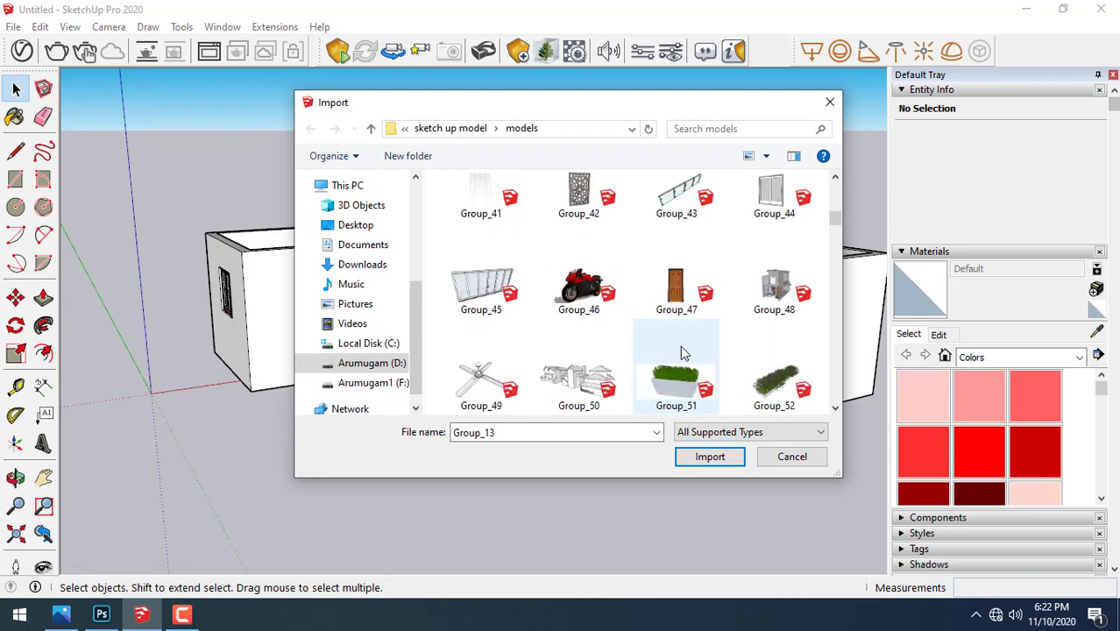
{"action": "scroll", "coordinate": [680, 352], "scroll_direction": "down", "scroll_amount": 2}
{"action": "scroll", "coordinate": [680, 352], "scroll_direction": "up", "scroll_amount": 2}
{"action": "left_click", "coordinate": [671, 252]}
{"action": "double_click", "coordinate": [670, 252]}
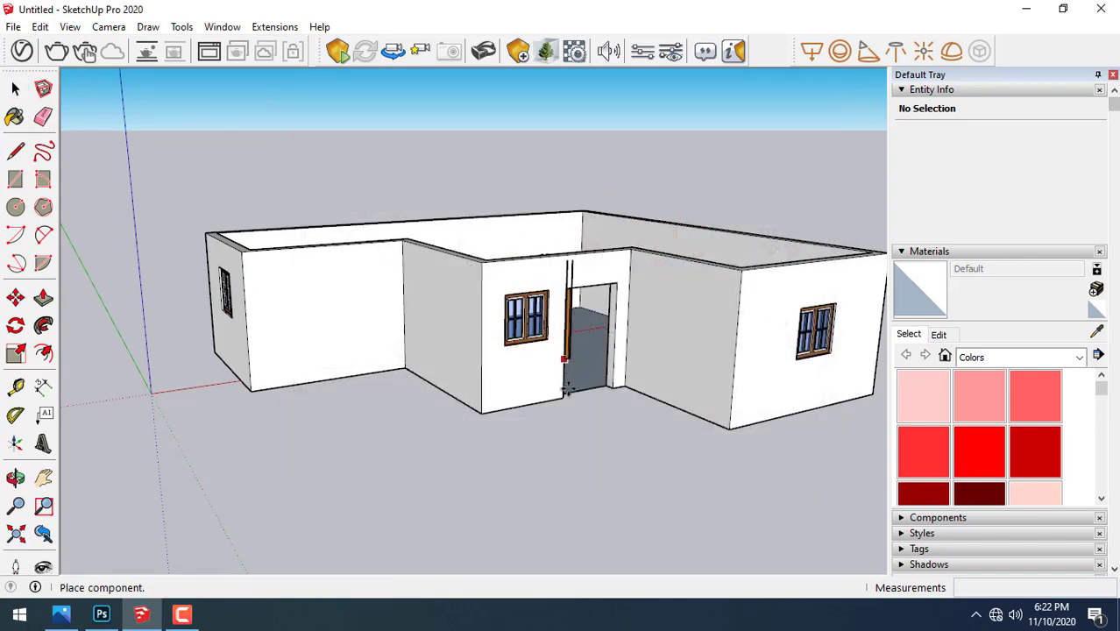
{"action": "left_click", "coordinate": [563, 412]}
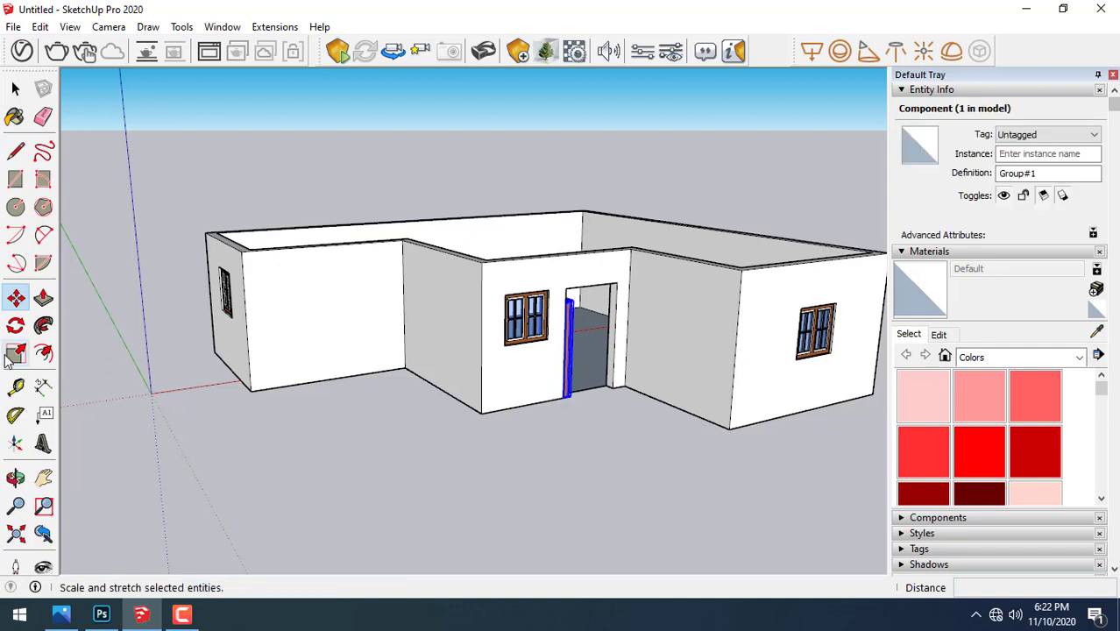
- Rotate the door 90° so it faces forward
{"action": "left_click", "coordinate": [16, 325]}
{"action": "left_click", "coordinate": [488, 499]}
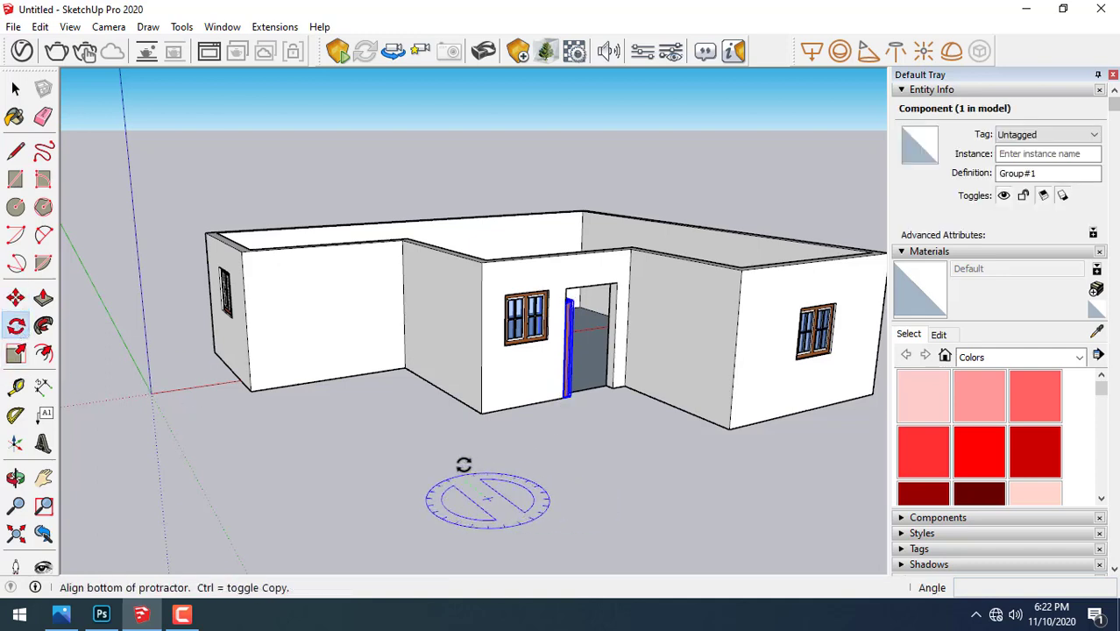
{"action": "left_click", "coordinate": [448, 462]}
{"action": "left_click", "coordinate": [537, 478]}
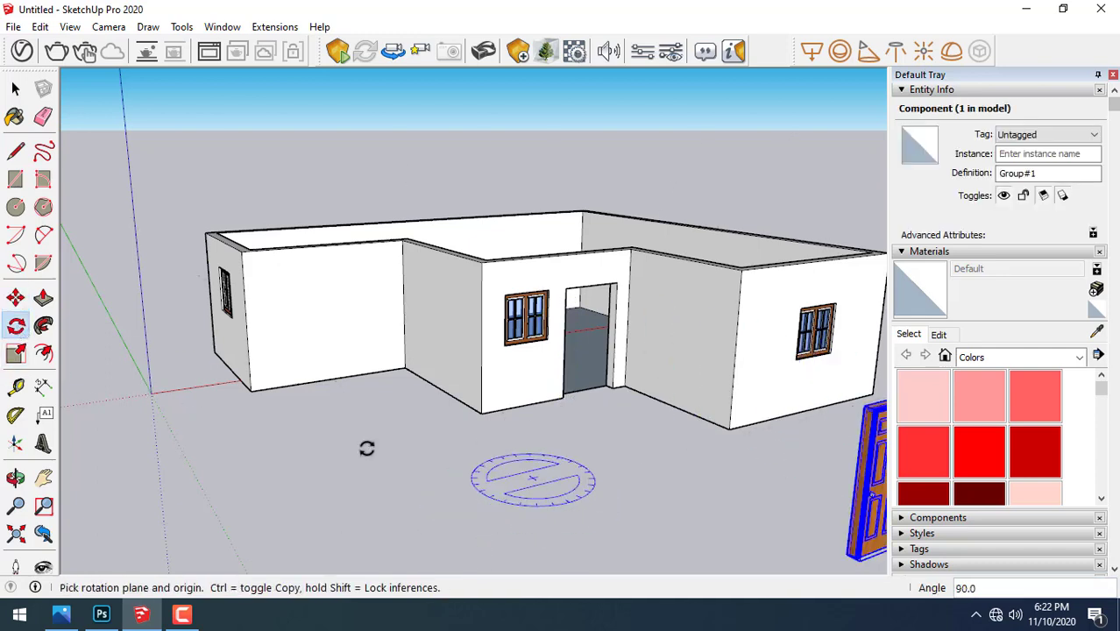
- Move the door into the front doorway
{"action": "left_click", "coordinate": [16, 299]}
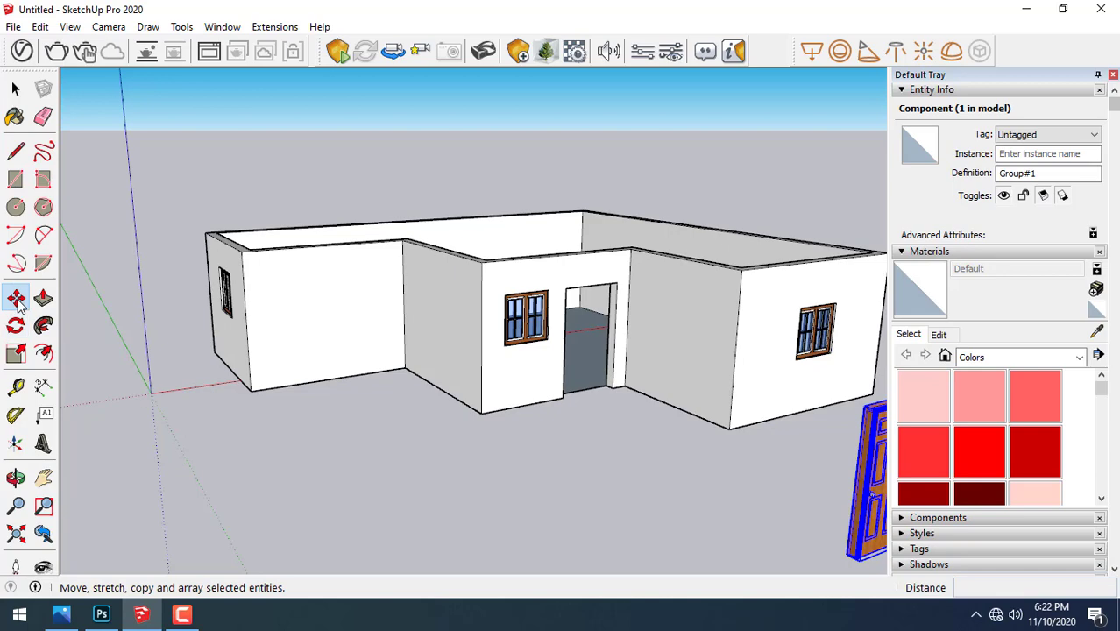
{"action": "left_click", "coordinate": [857, 559]}
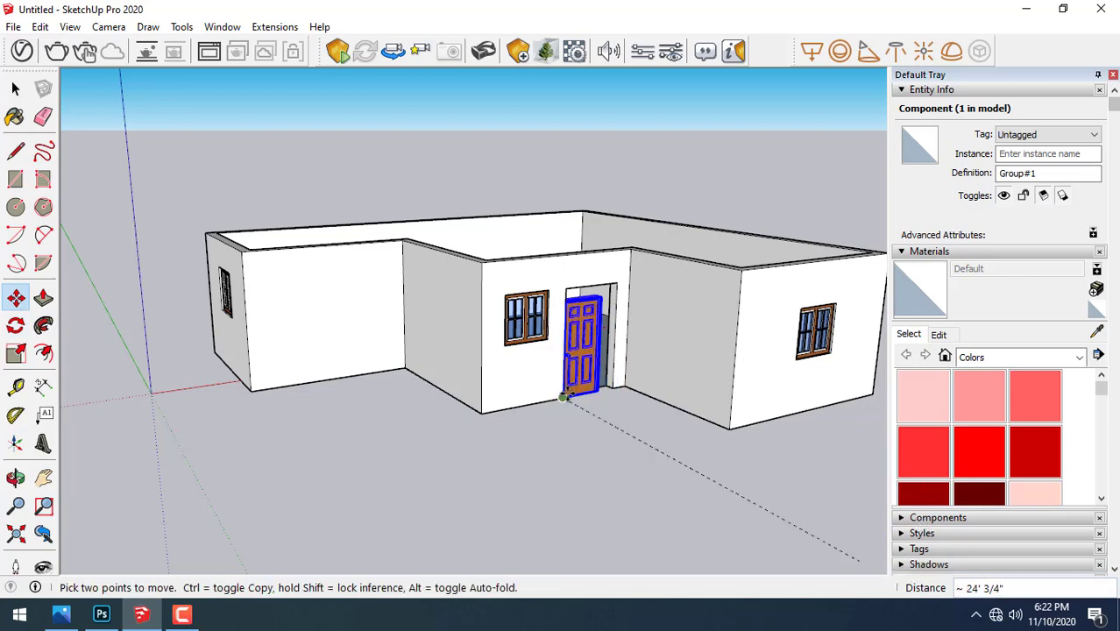
{"action": "left_click", "coordinate": [643, 403]}
{"action": "middle_click_drag", "start_coordinate": [540, 404], "coordinate": [507, 475]}
{"action": "scroll", "coordinate": [493, 362], "scroll_direction": "up", "scroll_amount": 2}
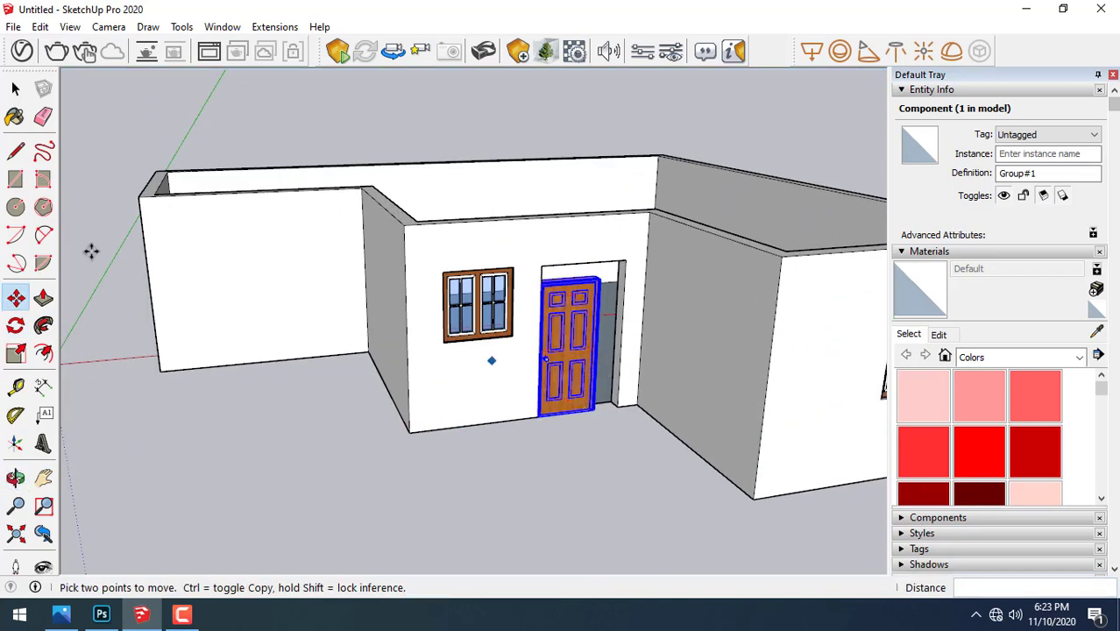
- Scale the door wider and taller to fill the opening
{"action": "left_click", "coordinate": [16, 353]}
{"action": "scroll", "coordinate": [594, 381], "scroll_direction": "up", "scroll_amount": 3}
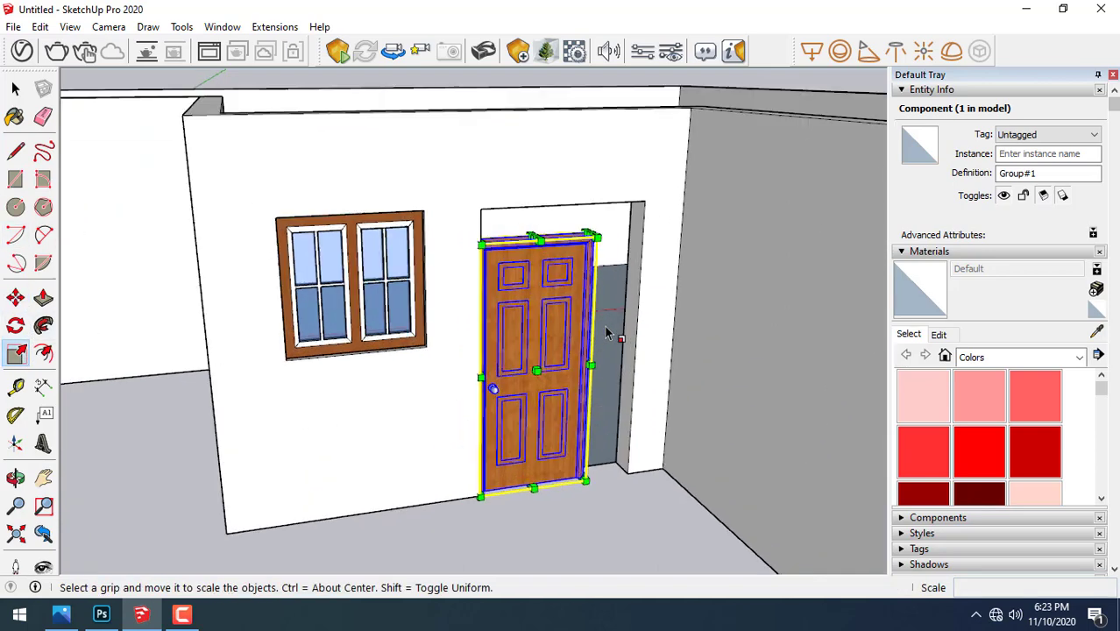
{"action": "scroll", "coordinate": [594, 381], "scroll_direction": "up", "scroll_amount": 1}
{"action": "left_click_drag", "start_coordinate": [594, 381], "coordinate": [640, 375]}
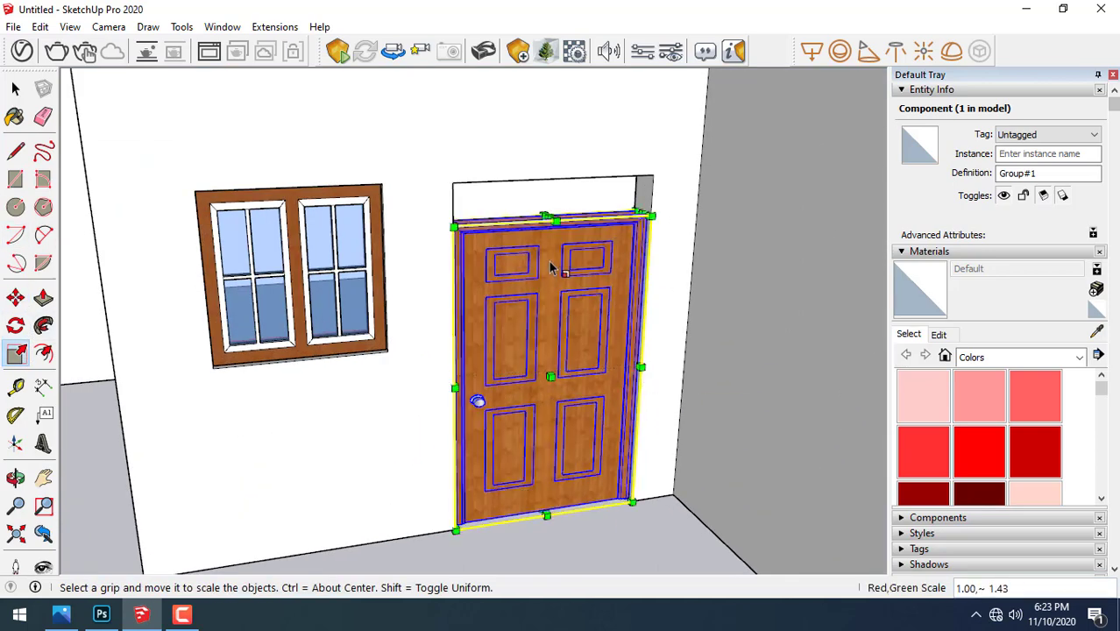
{"action": "left_click_drag", "start_coordinate": [555, 230], "coordinate": [562, 180]}
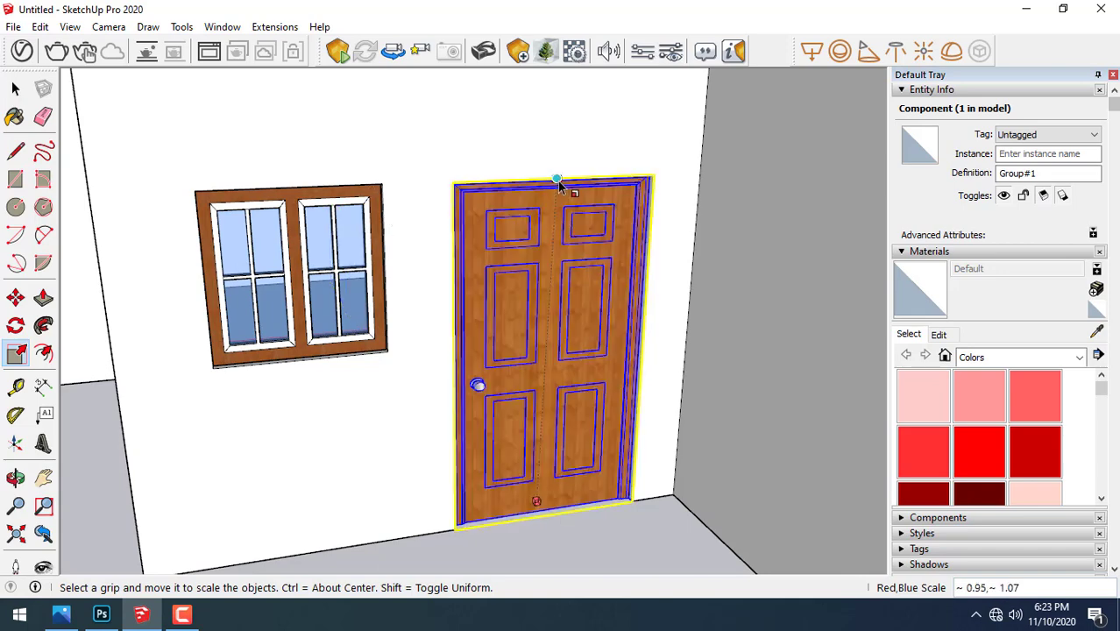
{"action": "key", "text": "space"}
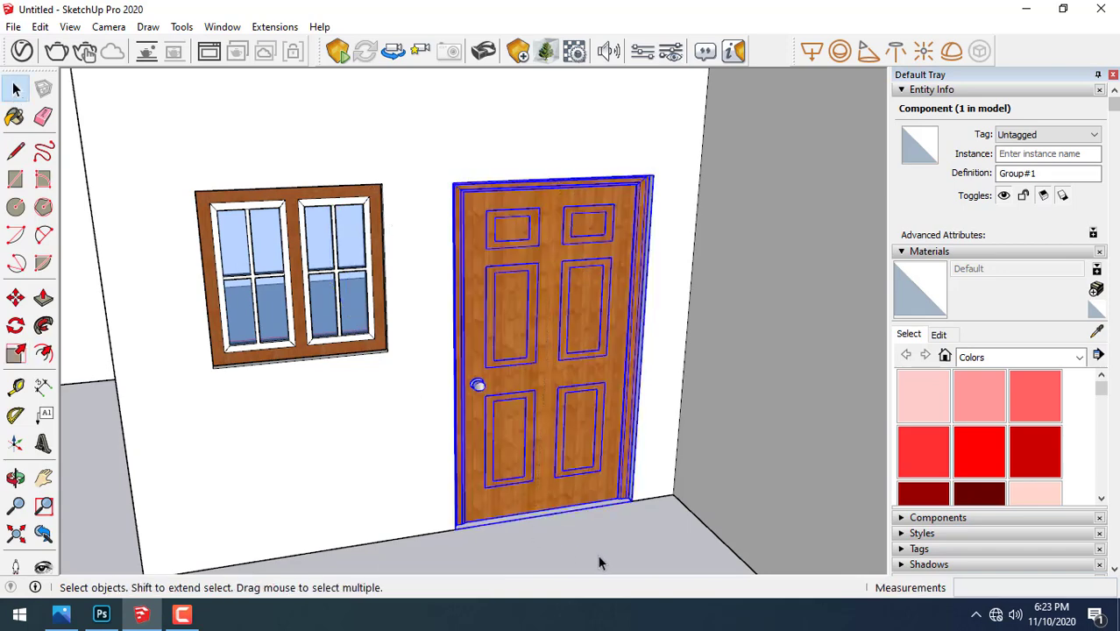
- Orbit out to view the house from outside and select the entire model
{"action": "scroll", "coordinate": [600, 562], "scroll_direction": "down", "scroll_amount": 5}
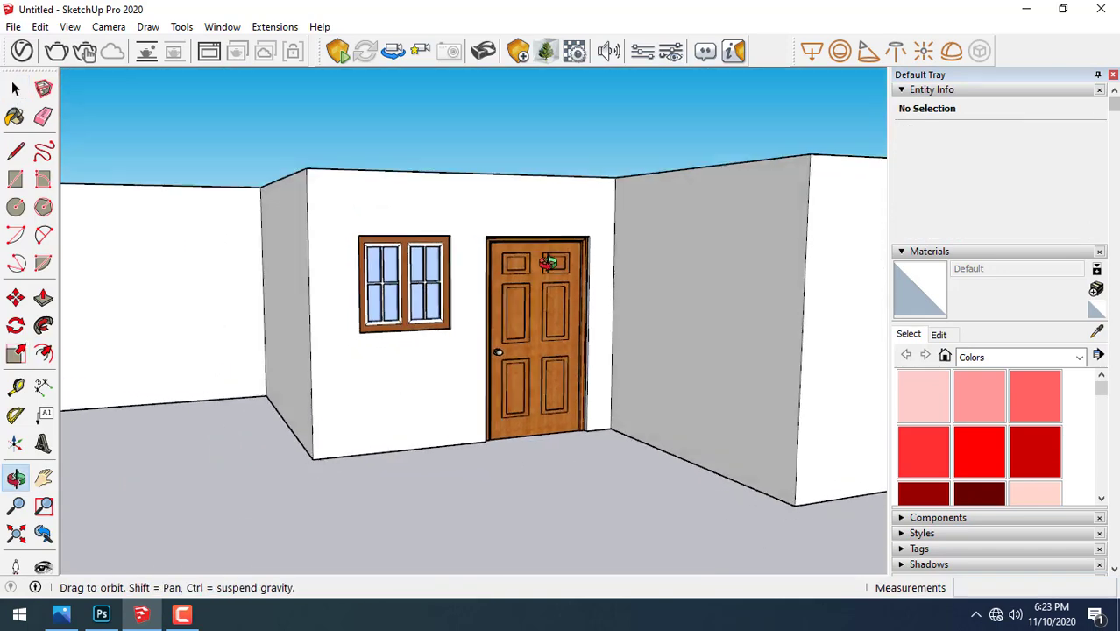
{"action": "middle_click_drag", "start_coordinate": [543, 333], "coordinate": [617, 331]}
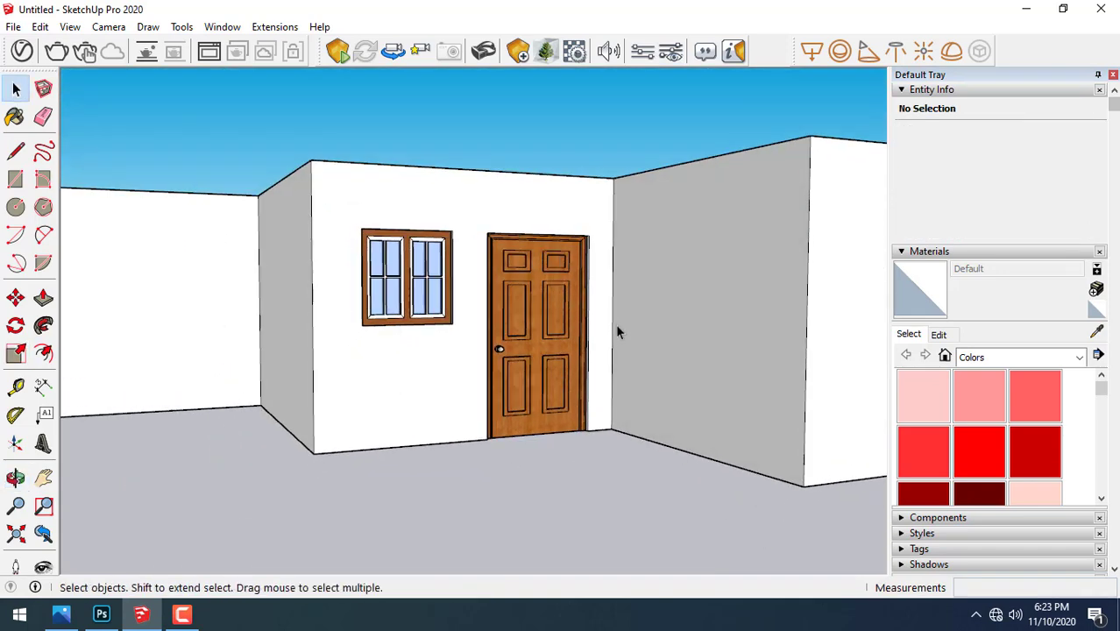
{"action": "scroll", "coordinate": [617, 331], "scroll_direction": "down", "scroll_amount": 5}
{"action": "mouse_move", "coordinate": [491, 361]}
{"action": "middle_mouse_down"}
{"action": "mouse_move", "coordinate": [551, 405]}
{"action": "mouse_move", "coordinate": [124, 330]}
{"action": "middle_mouse_up"}
{"action": "key", "text": "ctrl+a"}
- Box-select the entire house, including windows and door, and make it one group
{"action": "left_click_drag", "start_coordinate": [745, 433], "coordinate": [814, 474]}
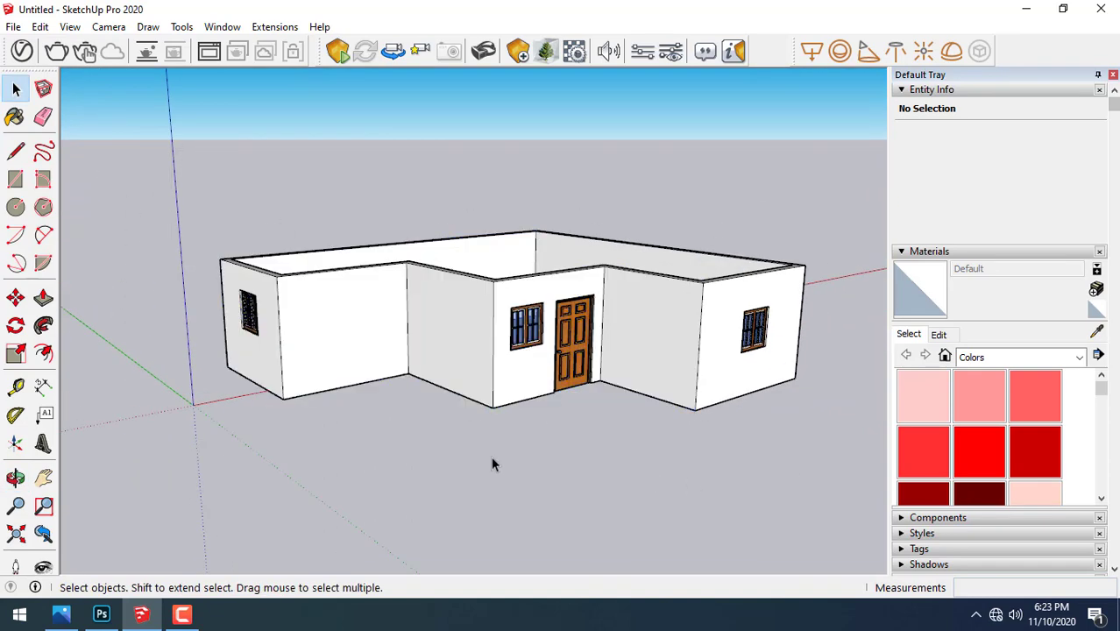
{"action": "left_click_drag", "start_coordinate": [102, 105], "coordinate": [771, 473]}
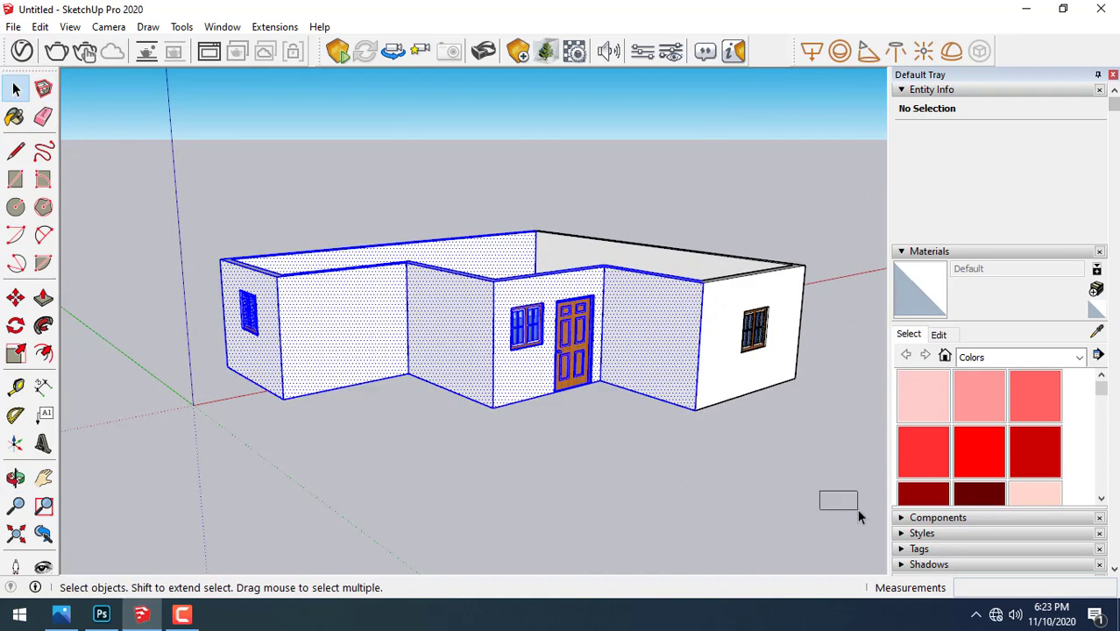
{"action": "scroll", "coordinate": [444, 404], "scroll_direction": "down", "scroll_amount": 2}
{"action": "left_click_drag", "start_coordinate": [217, 193], "coordinate": [832, 534]}
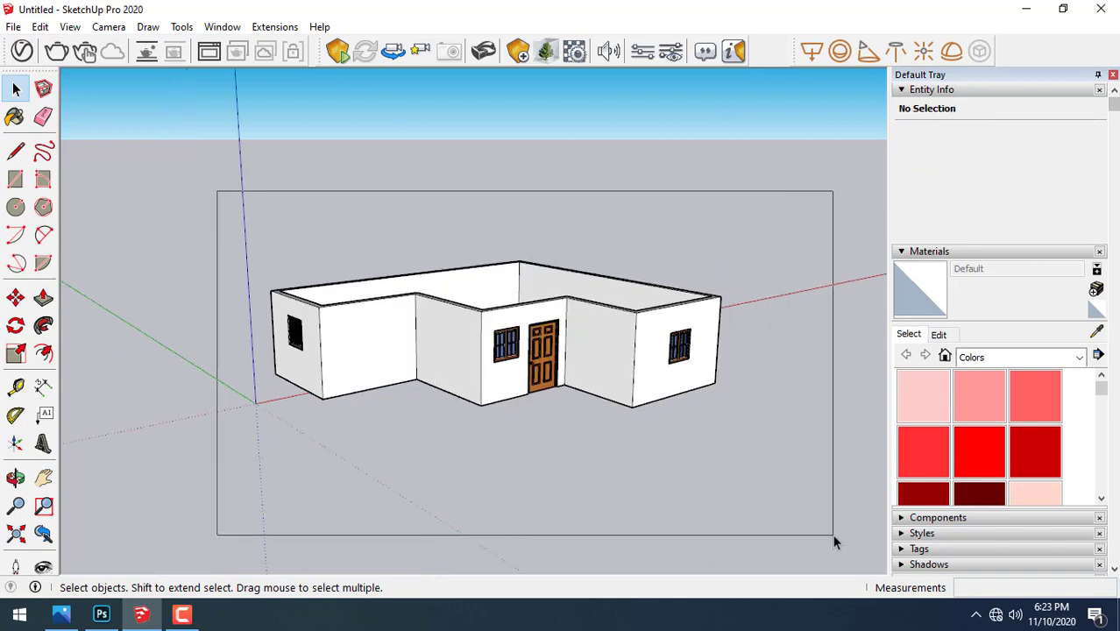
{"action": "left_click", "coordinate": [40, 27]}
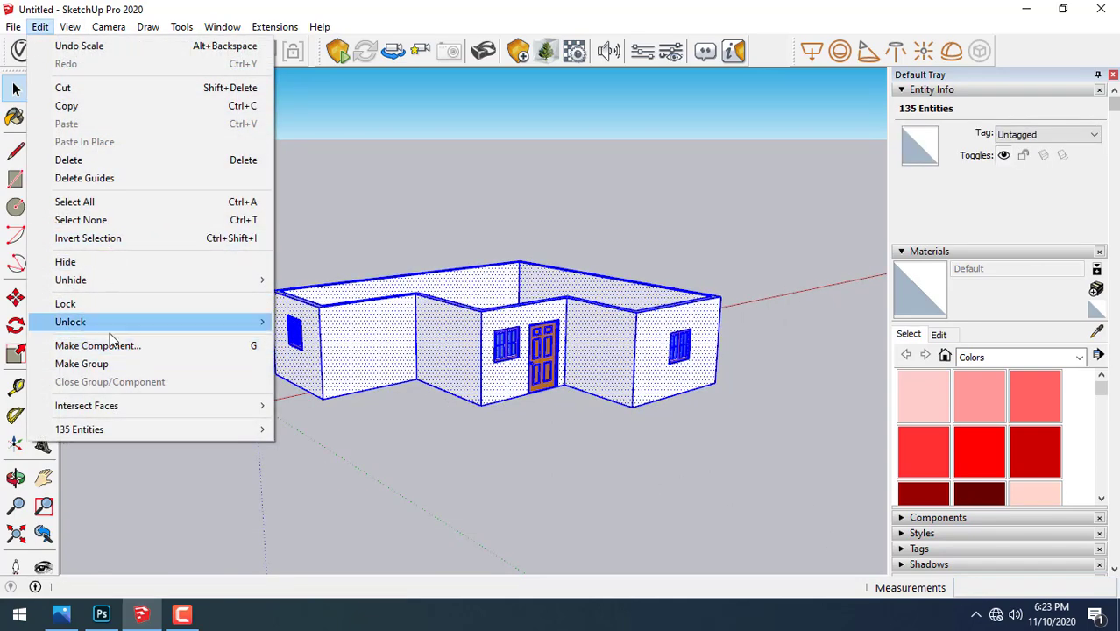
{"action": "left_click", "coordinate": [121, 371]}
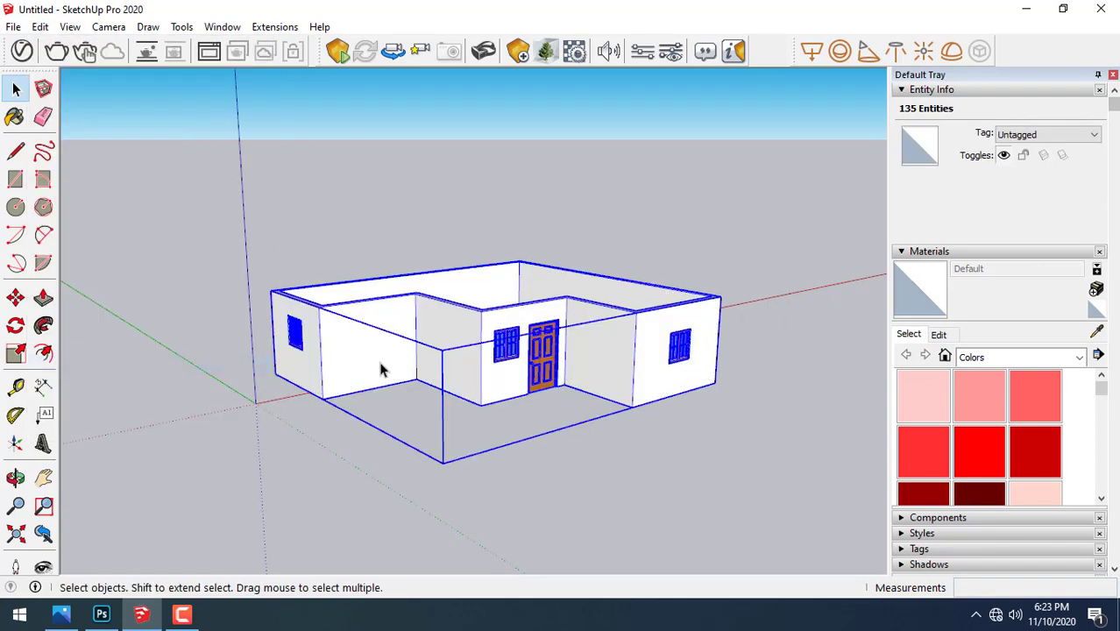
- Open the house group for editing and select all the geometry inside it
{"action": "left_click", "coordinate": [15, 299]}
{"action": "middle_click_drag", "start_coordinate": [81, 309], "coordinate": [245, 267]}
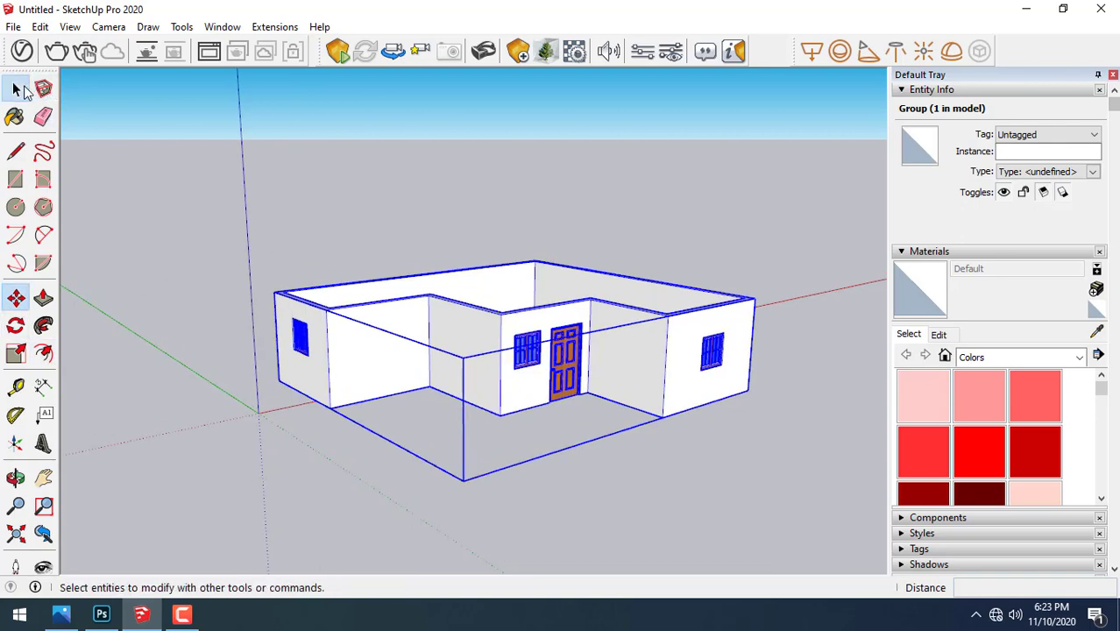
{"action": "left_click", "coordinate": [15, 88]}
{"action": "left_click", "coordinate": [543, 430]}
{"action": "mouse_move", "coordinate": [543, 429]}
{"action": "middle_mouse_down"}
{"action": "mouse_move", "coordinate": [501, 467]}
{"action": "mouse_move", "coordinate": [437, 444]}
{"action": "mouse_move", "coordinate": [475, 391]}
{"action": "mouse_move", "coordinate": [425, 375]}
{"action": "mouse_move", "coordinate": [319, 282]}
{"action": "middle_mouse_up"}
{"action": "left_click", "coordinate": [348, 308]}
{"action": "scroll", "coordinate": [347, 310], "scroll_direction": "up", "scroll_amount": 2}
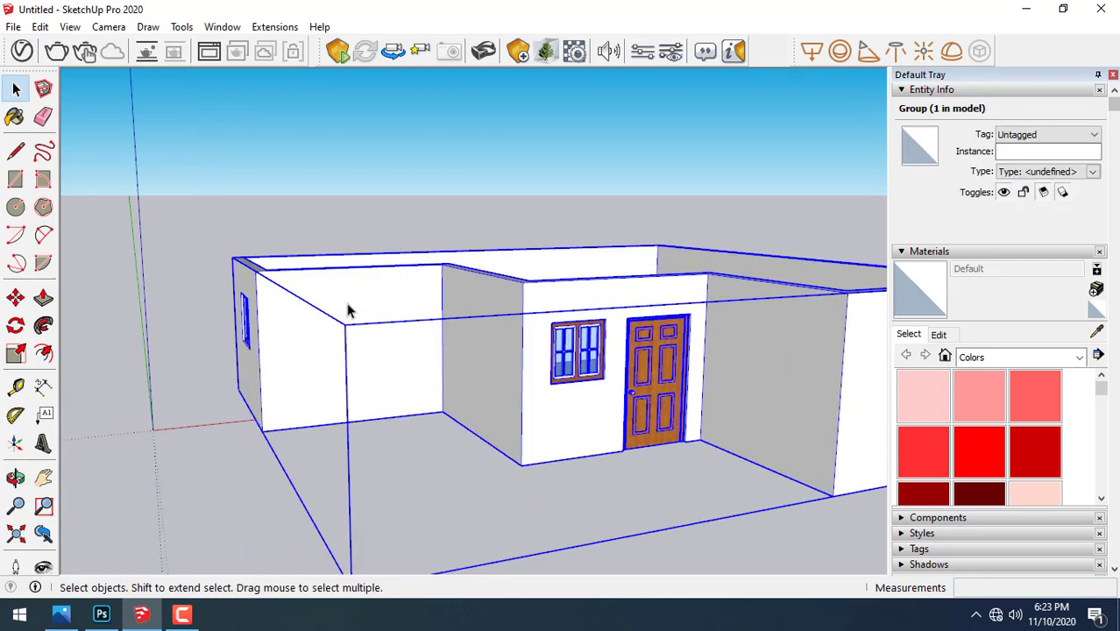
{"action": "triple_click", "coordinate": [371, 296]}
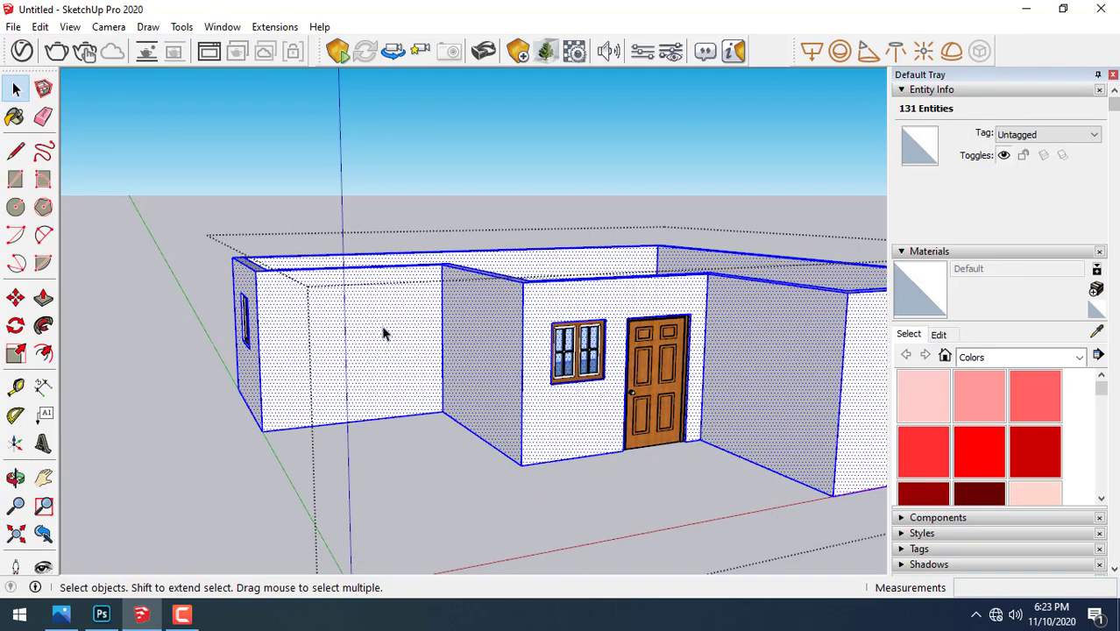
{"action": "left_click", "coordinate": [379, 211]}
{"action": "double_click", "coordinate": [385, 306]}
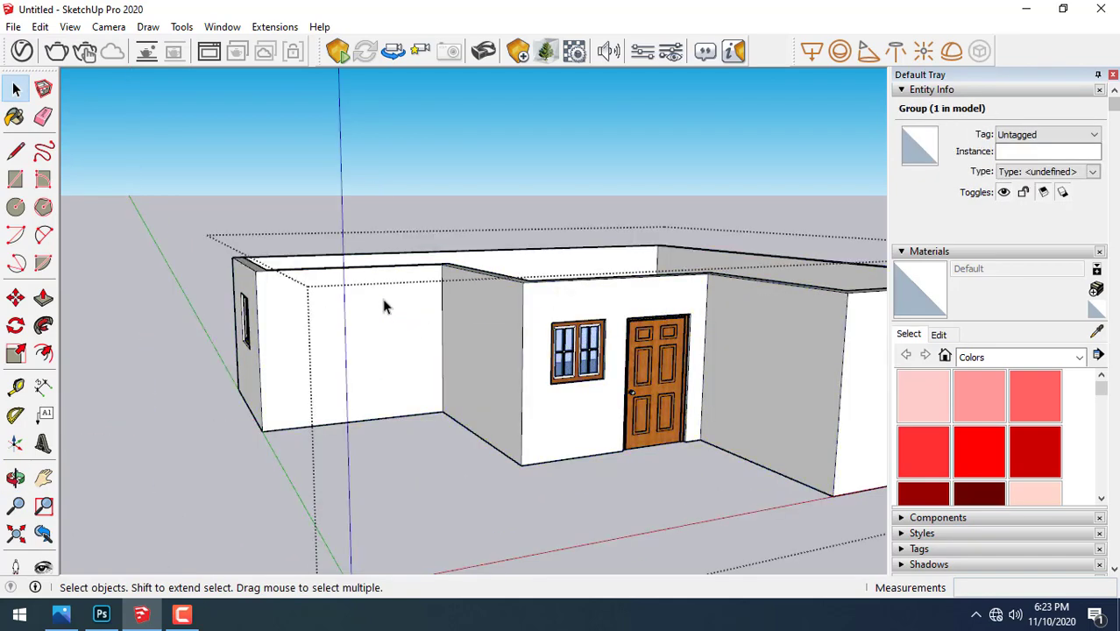
{"action": "key", "text": "ctrl+a"}
- Start a new material named LINE from dark grey Color M07, browsing the Desktop for a texture
{"action": "left_click", "coordinate": [14, 119]}
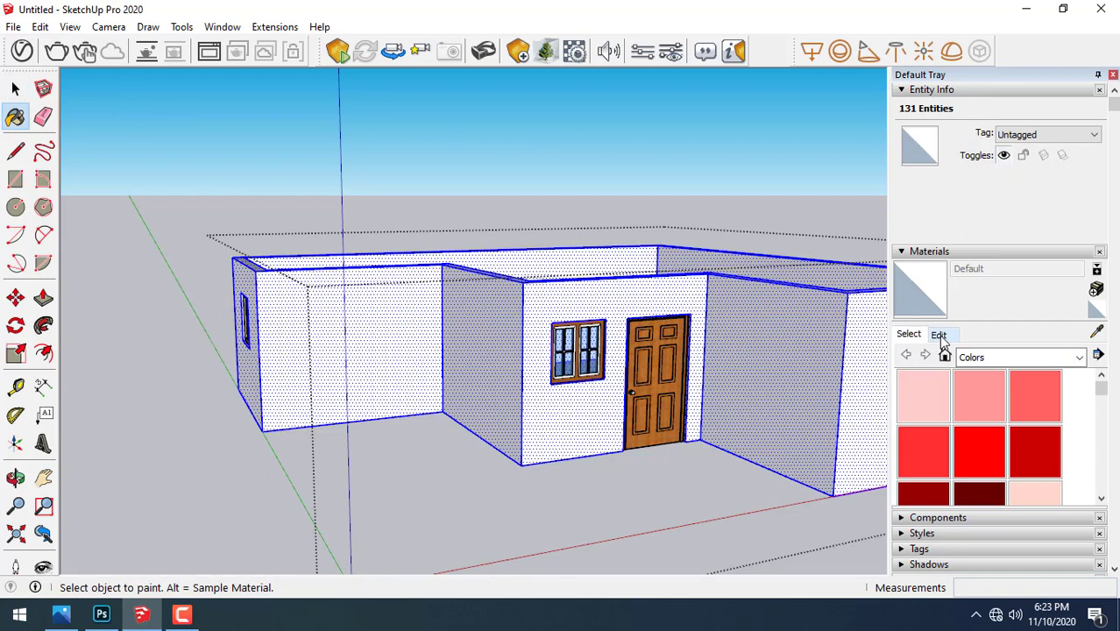
{"action": "left_click_drag", "start_coordinate": [1102, 397], "coordinate": [1103, 480]}
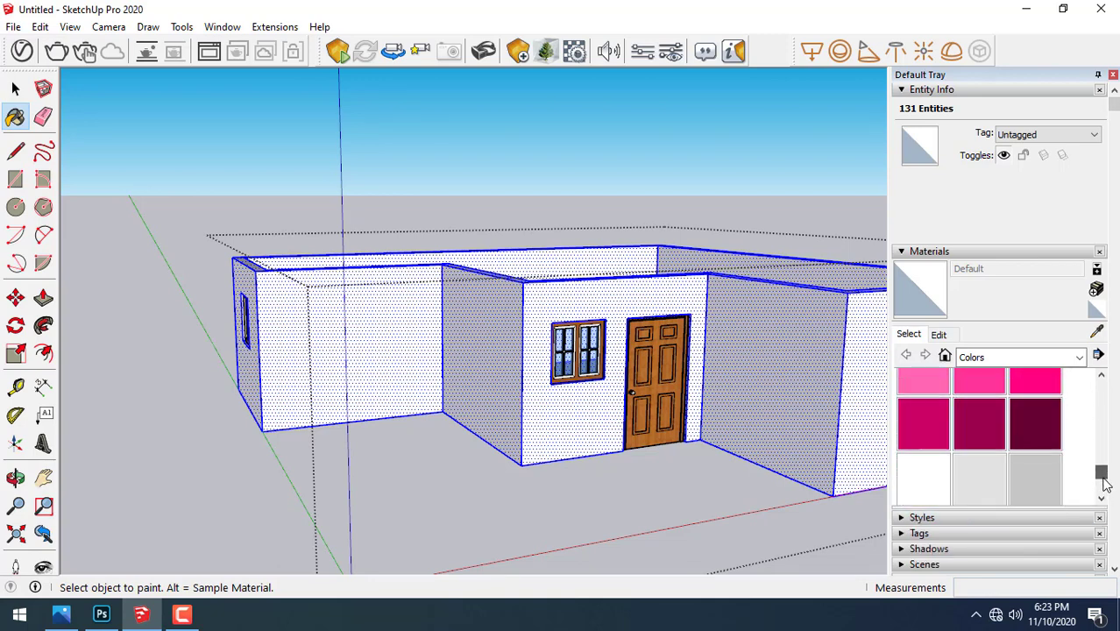
{"action": "left_click", "coordinate": [979, 430]}
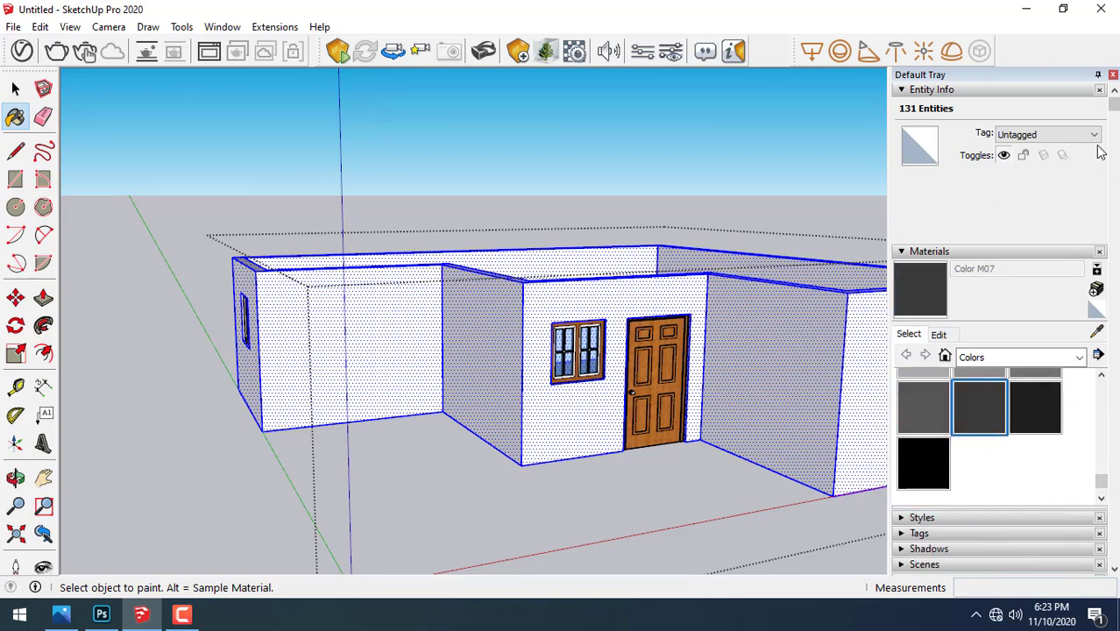
{"action": "left_click", "coordinate": [1096, 291]}
{"action": "type", "text": "LINE"}
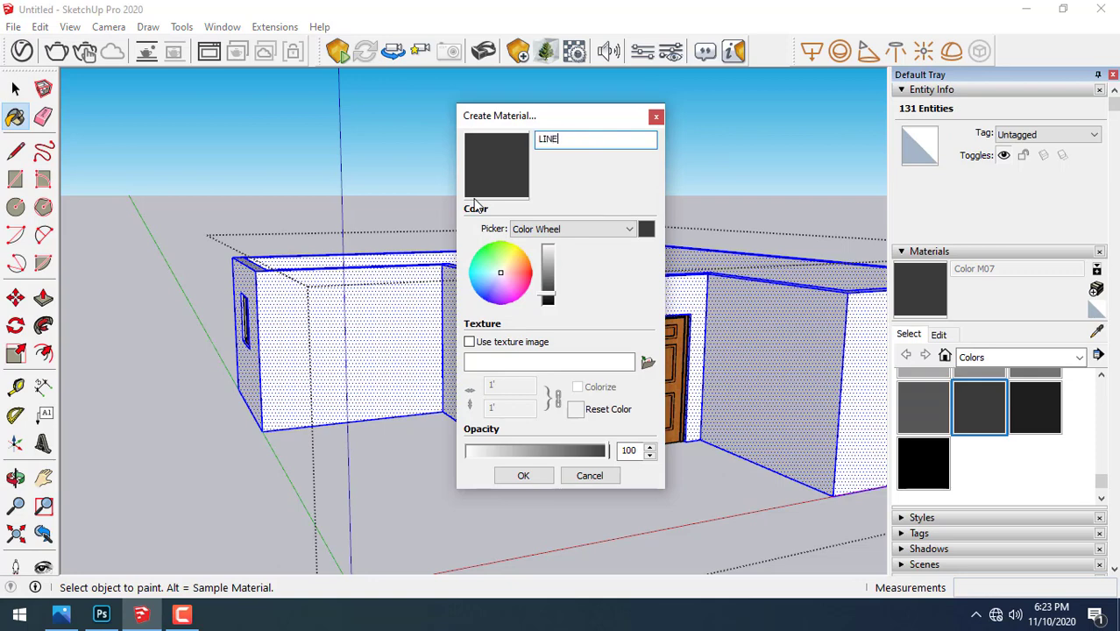
{"action": "left_click", "coordinate": [648, 363]}
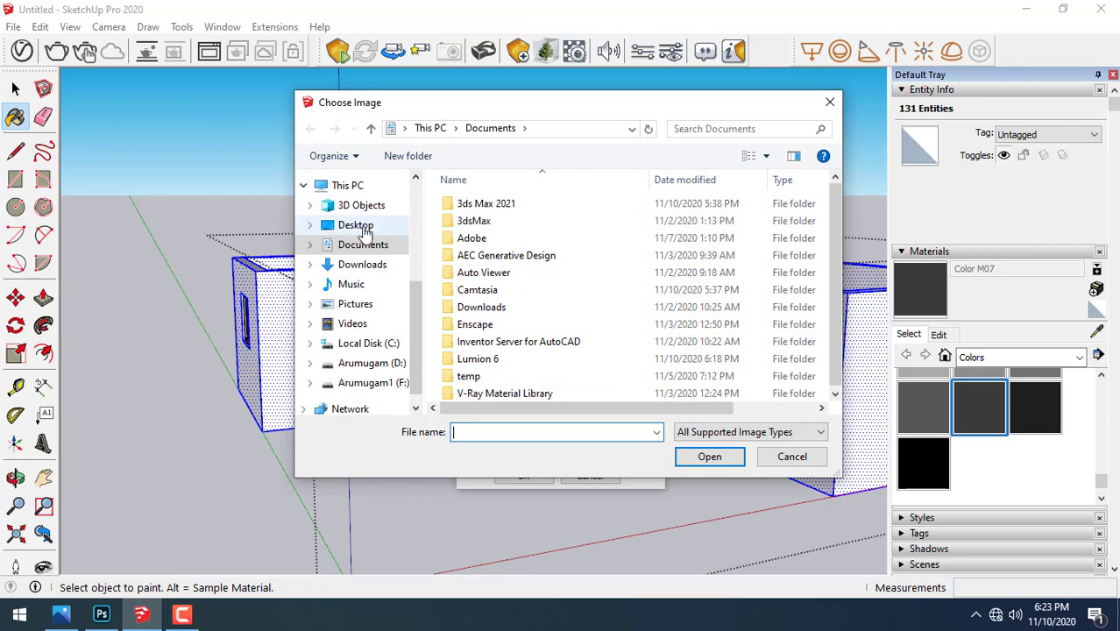
{"action": "left_click", "coordinate": [362, 228]}
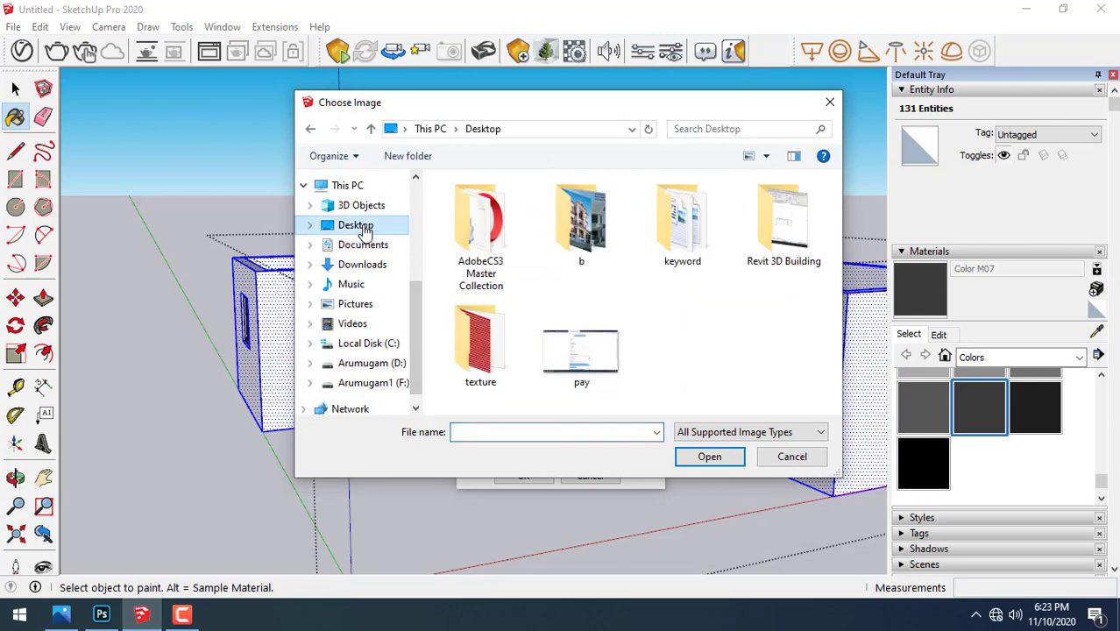
{"action": "left_click", "coordinate": [100, 614]}
- Create a blank A4 document at 300 ppi, rotated 90° clockwise to 3508 × 2480 px landscape
{"action": "left_click", "coordinate": [35, 9]}
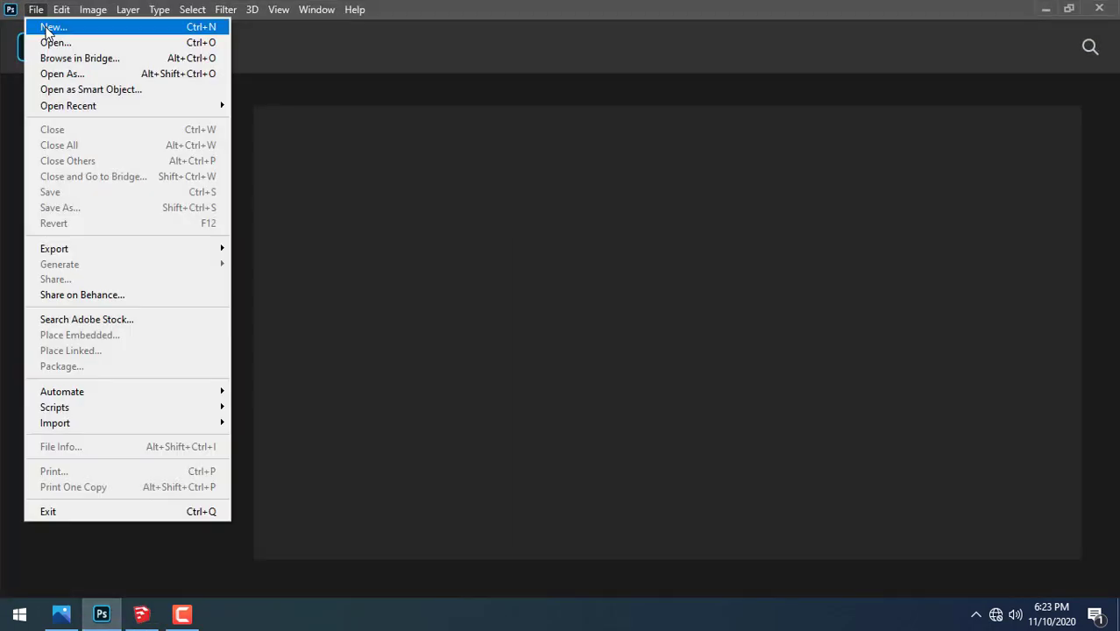
{"action": "left_click", "coordinate": [40, 25]}
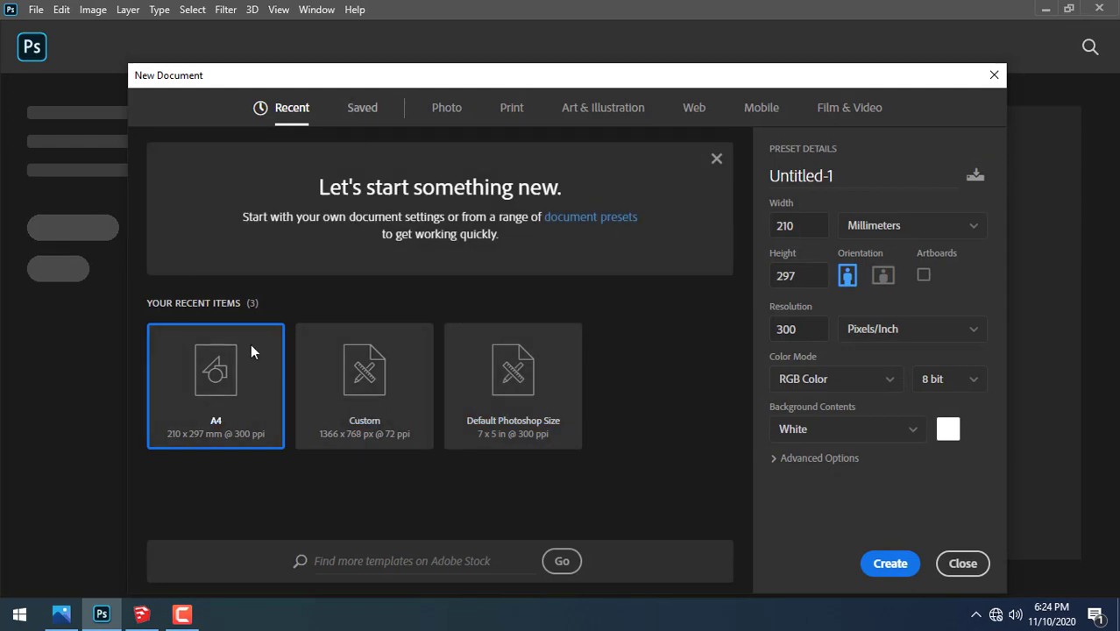
{"action": "double_click", "coordinate": [230, 407]}
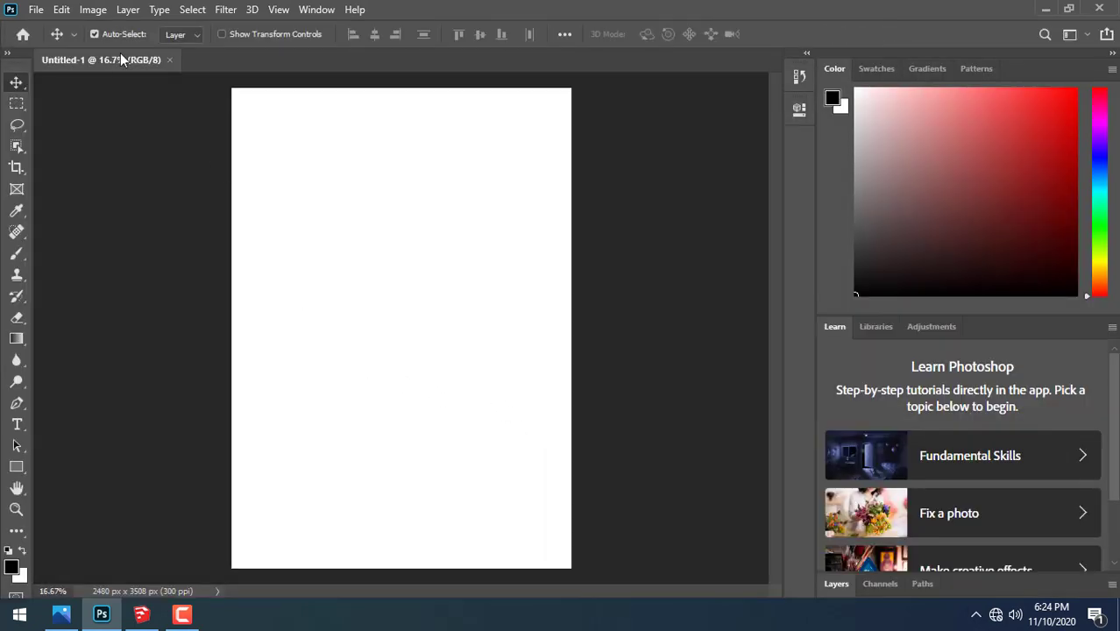
{"action": "left_click", "coordinate": [92, 9]}
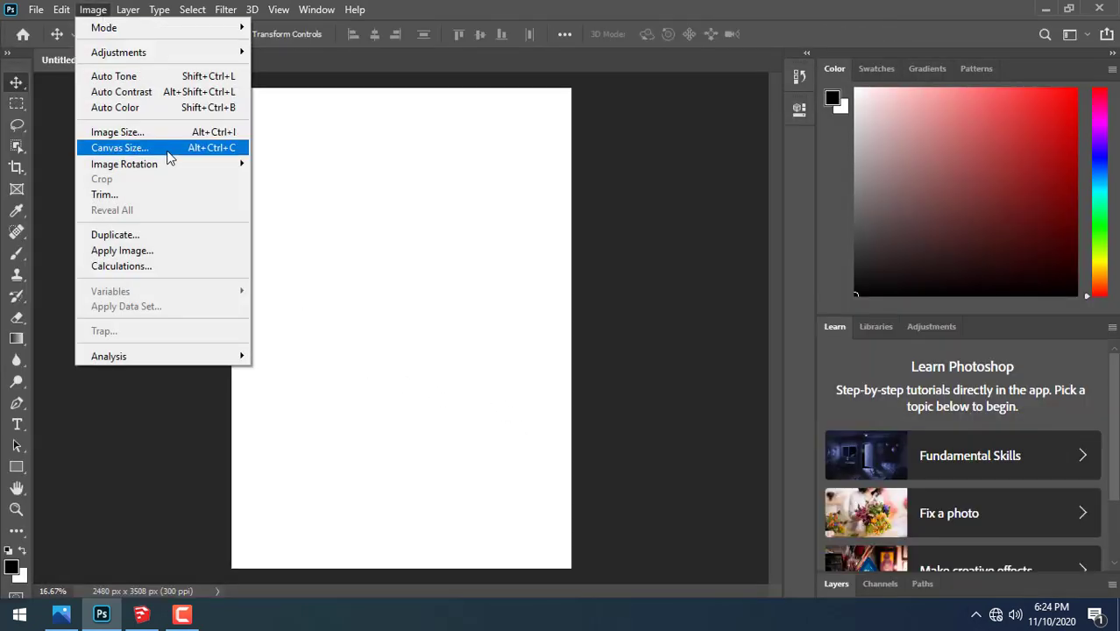
{"action": "mouse_move", "coordinate": [125, 164]}
{"action": "left_click", "coordinate": [292, 179]}
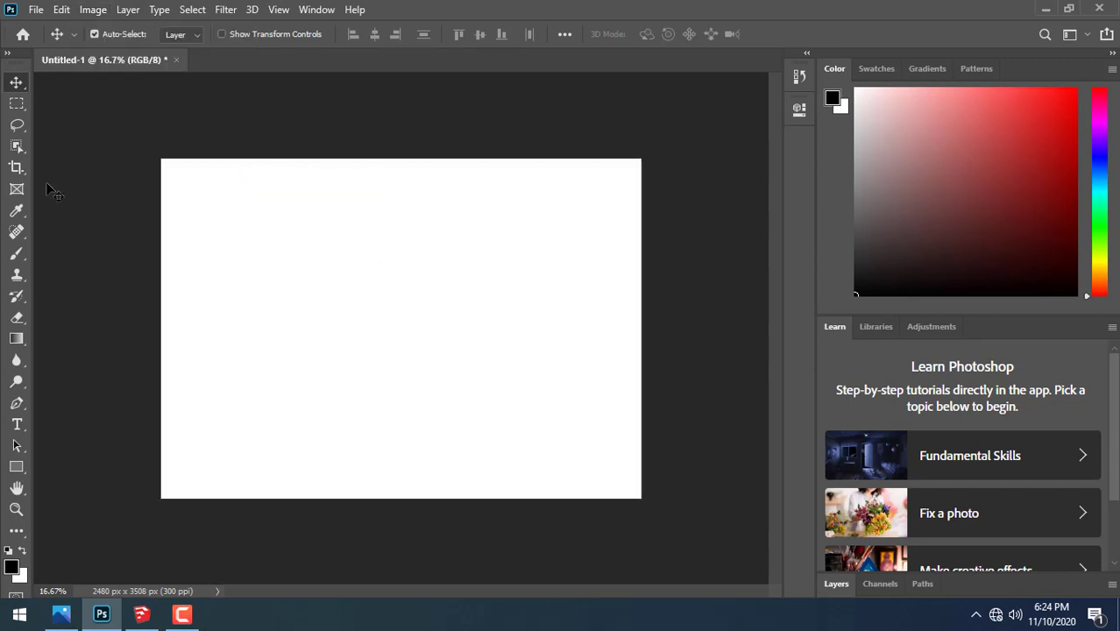
{"action": "left_click", "coordinate": [16, 104]}
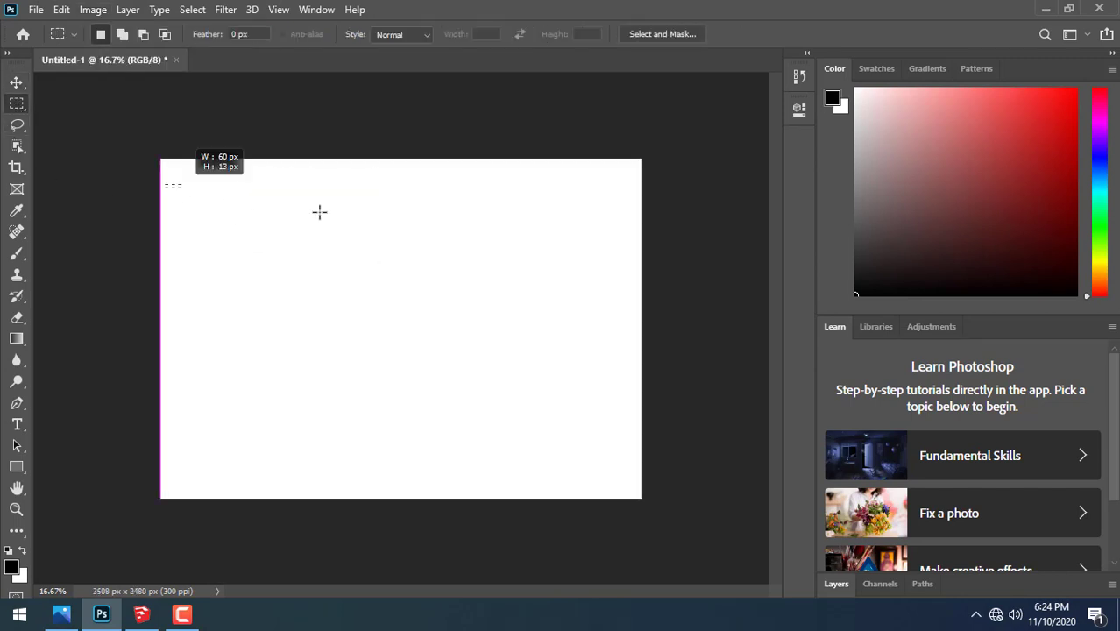
{"action": "left_click_drag", "start_coordinate": [377, 217], "coordinate": [605, 223]}
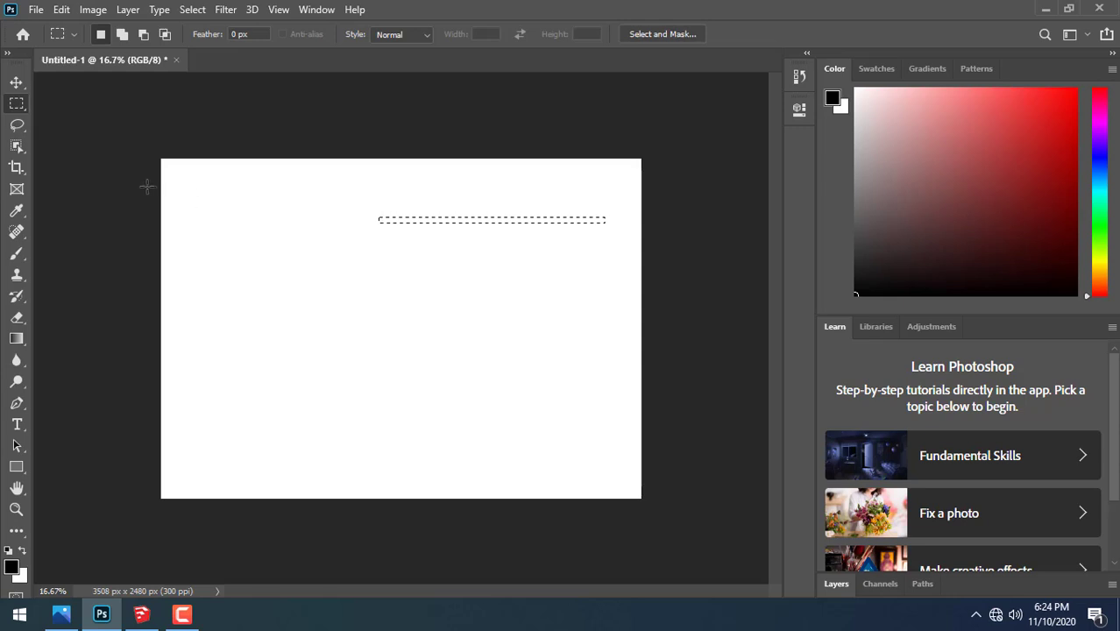
- Fill a thin full-width band with black on a new layer, then deselect
{"action": "left_click_drag", "start_coordinate": [146, 186], "coordinate": [653, 205]}
{"action": "left_click", "coordinate": [512, 237]}
{"action": "left_click_drag", "start_coordinate": [104, 187], "coordinate": [652, 203]}
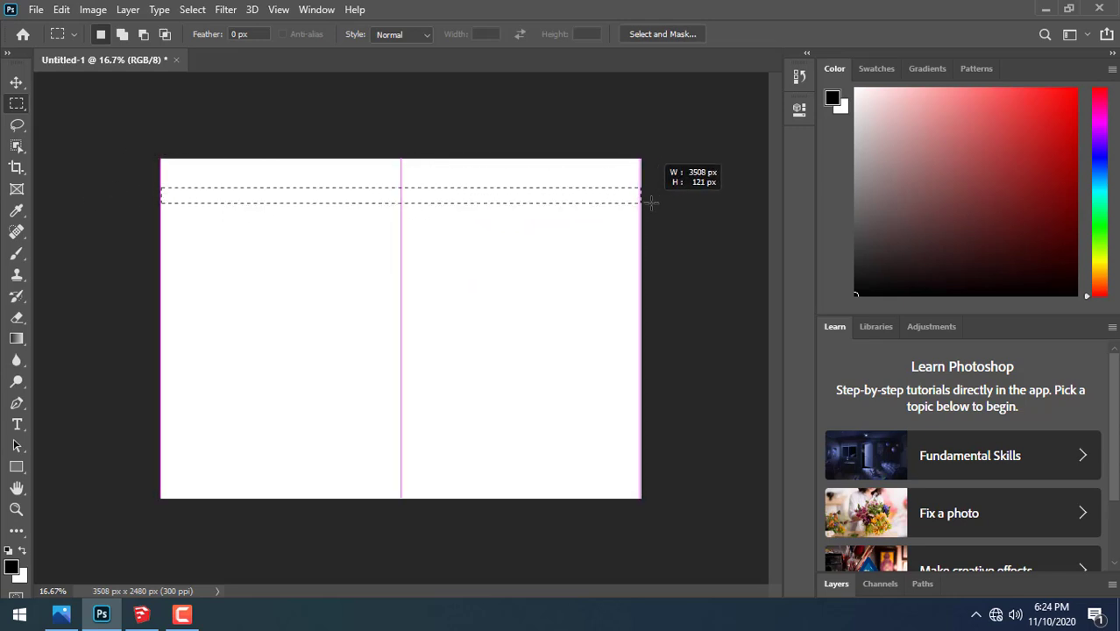
{"action": "left_click_drag", "start_coordinate": [652, 203], "coordinate": [650, 194]}
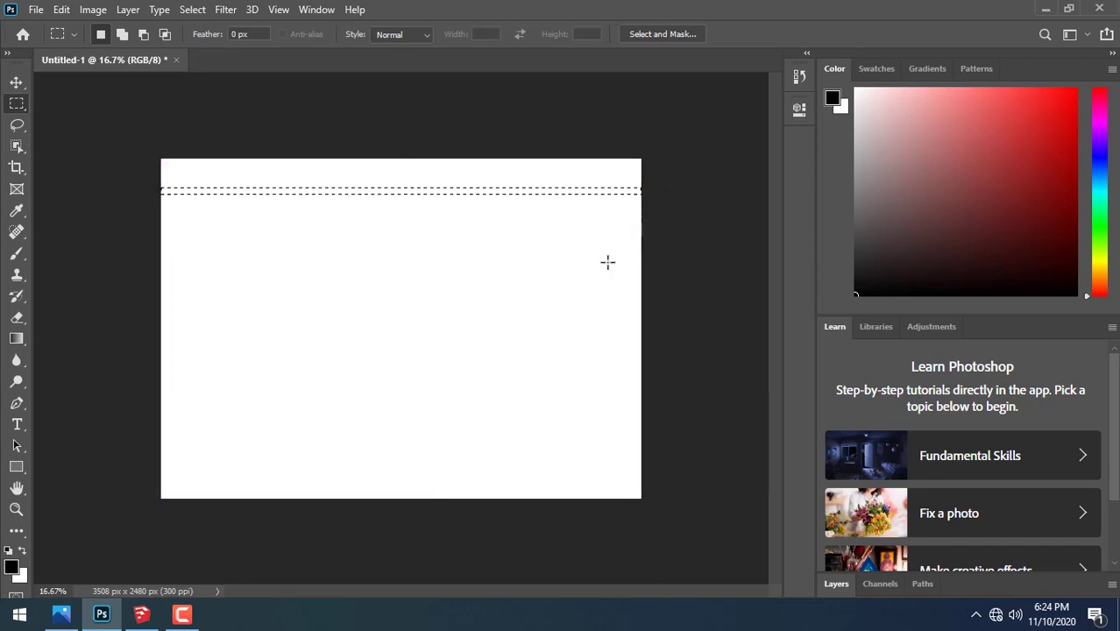
{"action": "left_click", "coordinate": [828, 586]}
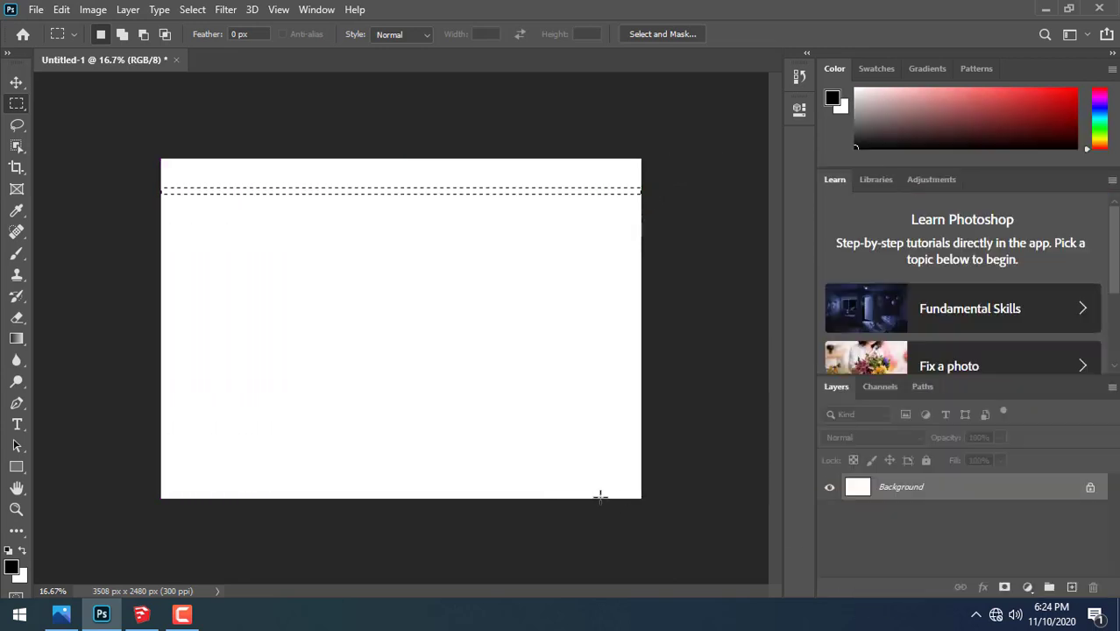
{"action": "left_click", "coordinate": [1072, 587]}
{"action": "mouse_move", "coordinate": [100, 614]}
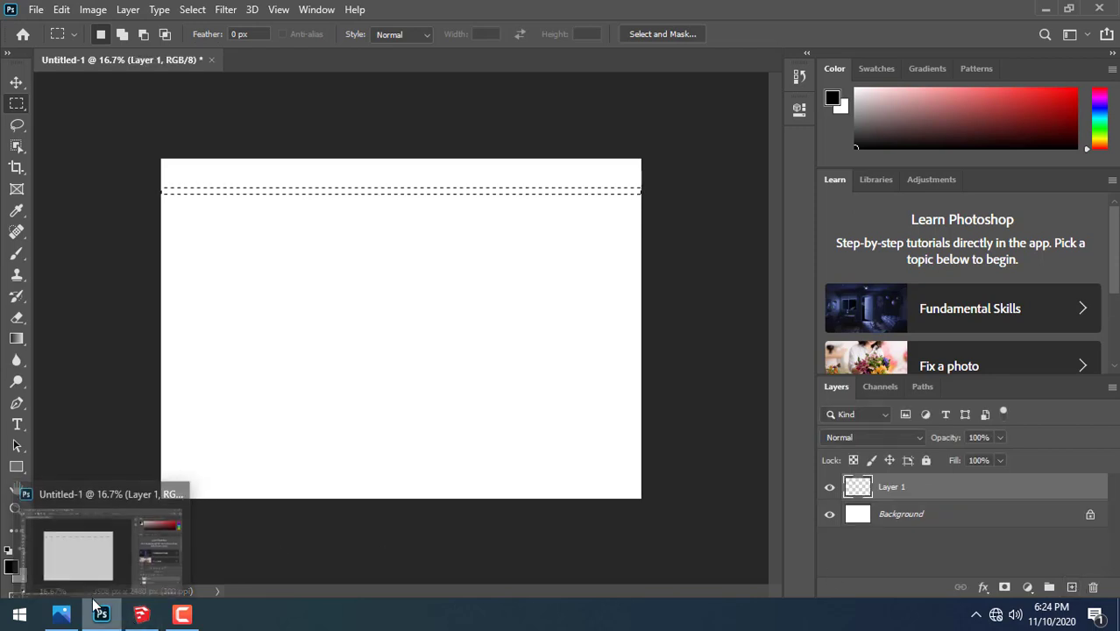
{"action": "key", "text": "alt+BackSpace"}
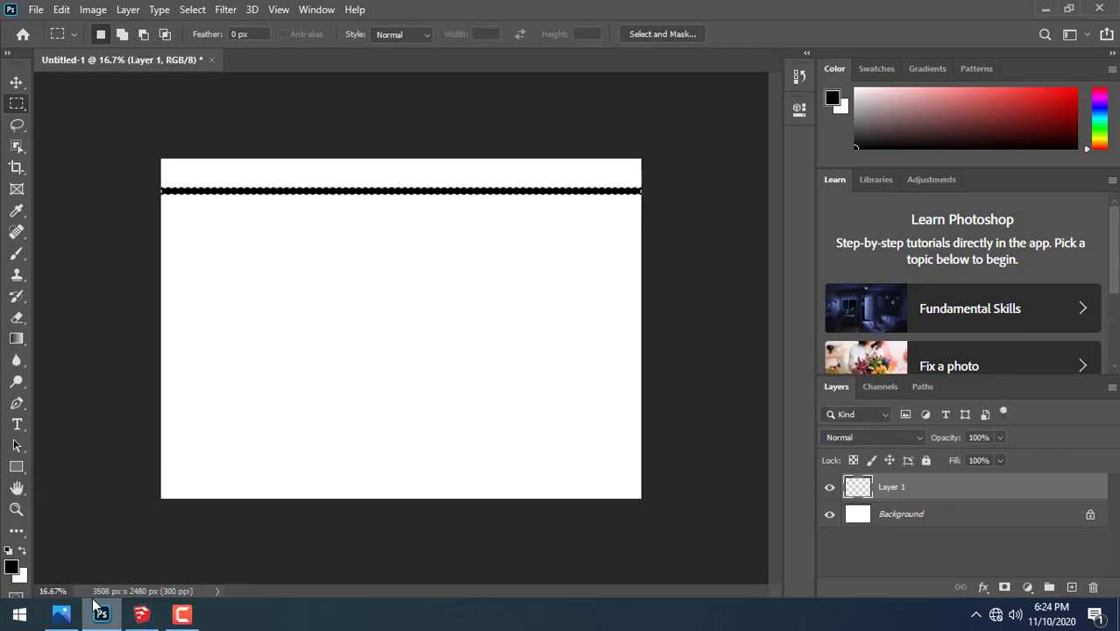
{"action": "key", "text": "ctrl+d"}
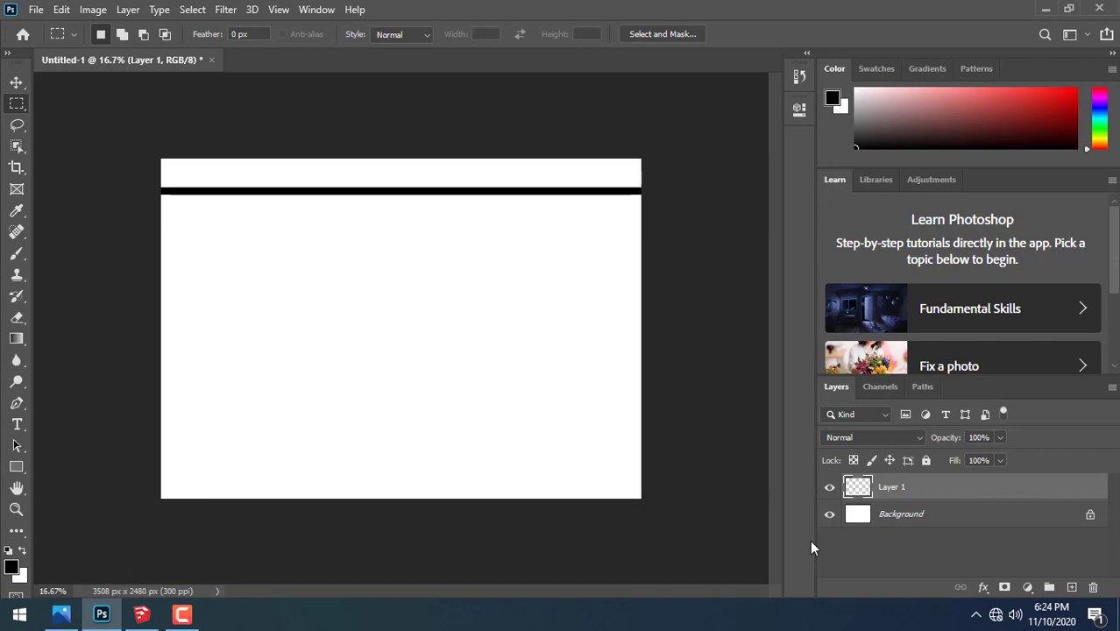
- Duplicate the black stripe repeatedly, shifting each copy down to fill the canvas
{"action": "key", "text": "ctrl+j"}
{"action": "key", "text": "ctrl+t"}
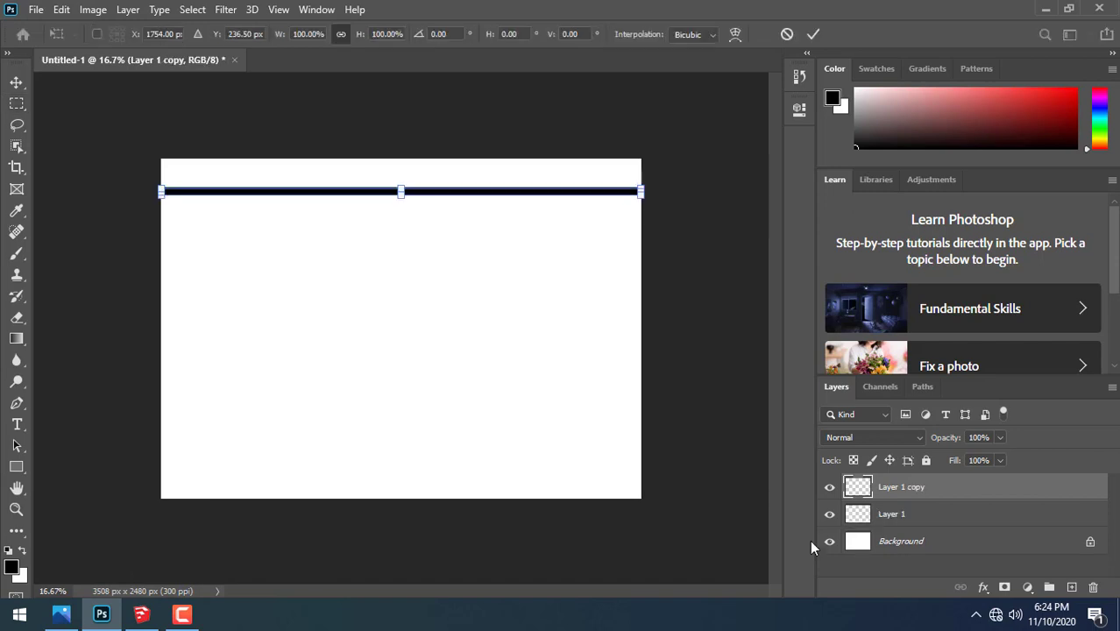
{"action": "key", "text": "shift+Down"}
{"action": "key", "text": "shift+Down"}
{"action": "key", "text": "shift+Down"}
{"action": "key", "text": "shift+Down"}
{"action": "key", "text": "shift+Down"}
{"action": "key", "text": "shift+Down"}
{"action": "key", "text": "shift+Down"}
{"action": "key", "text": "shift+Down"}
{"action": "key", "text": "shift+Down"}
{"action": "key", "text": "shift+Down"}
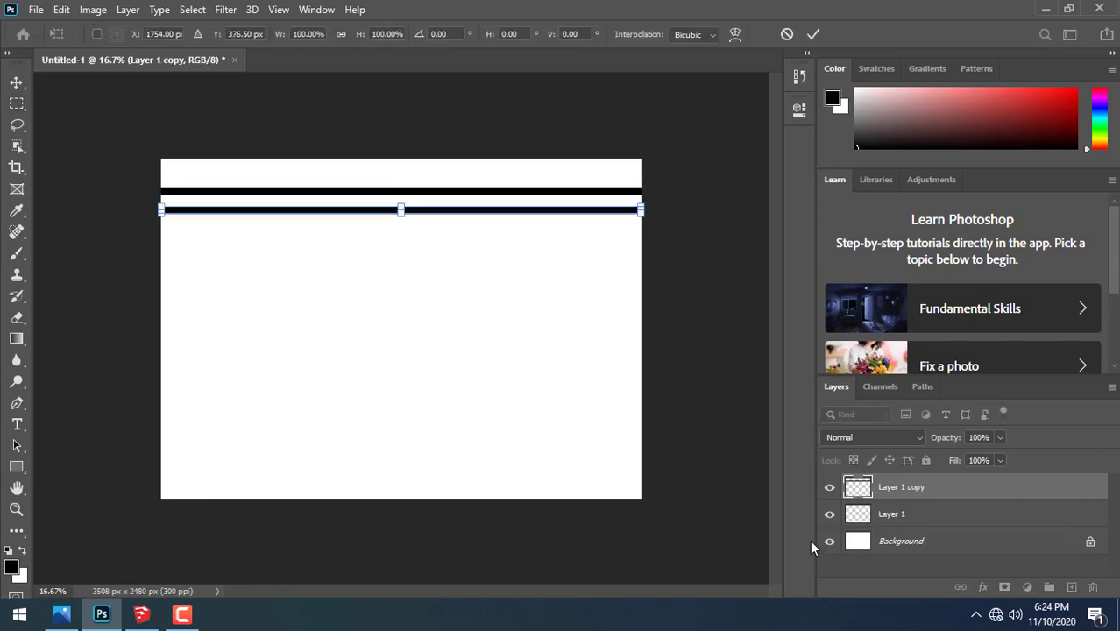
{"action": "key", "text": "Return"}
{"action": "key", "text": "ctrl+alt+shift+t"}
{"action": "key", "text": "ctrl+alt+shift+t"}
{"action": "key", "text": "ctrl+alt+shift+t"}
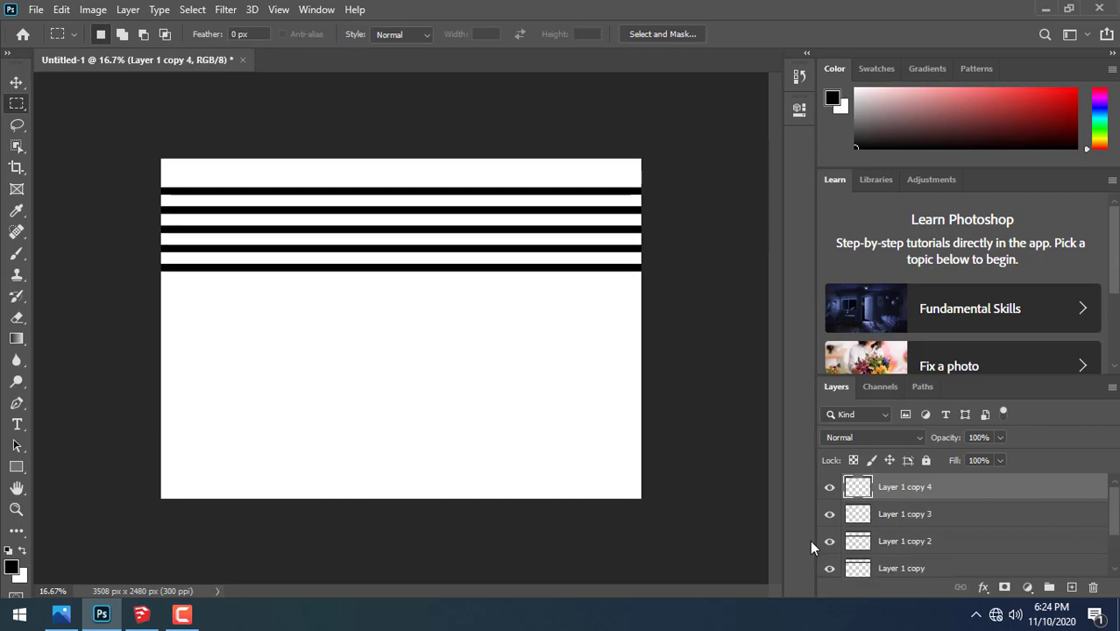
{"action": "key", "text": "ctrl+alt+shift+t"}
{"action": "key", "text": "ctrl+alt+shift+t"}
{"action": "key", "text": "ctrl+alt+shift+t"}
{"action": "key", "text": "ctrl+alt+shift+t"}
{"action": "key", "text": "ctrl+alt+shift+t"}
{"action": "key", "text": "ctrl+alt+shift+t"}
{"action": "key", "text": "ctrl+alt+shift+t"}
{"action": "key", "text": "ctrl+alt+shift+t"}
{"action": "key", "text": "ctrl+alt+shift+t"}
{"action": "key", "text": "ctrl+alt+shift+t"}
{"action": "key", "text": "ctrl+alt+shift+t"}
{"action": "key", "text": "ctrl+alt+shift+t"}
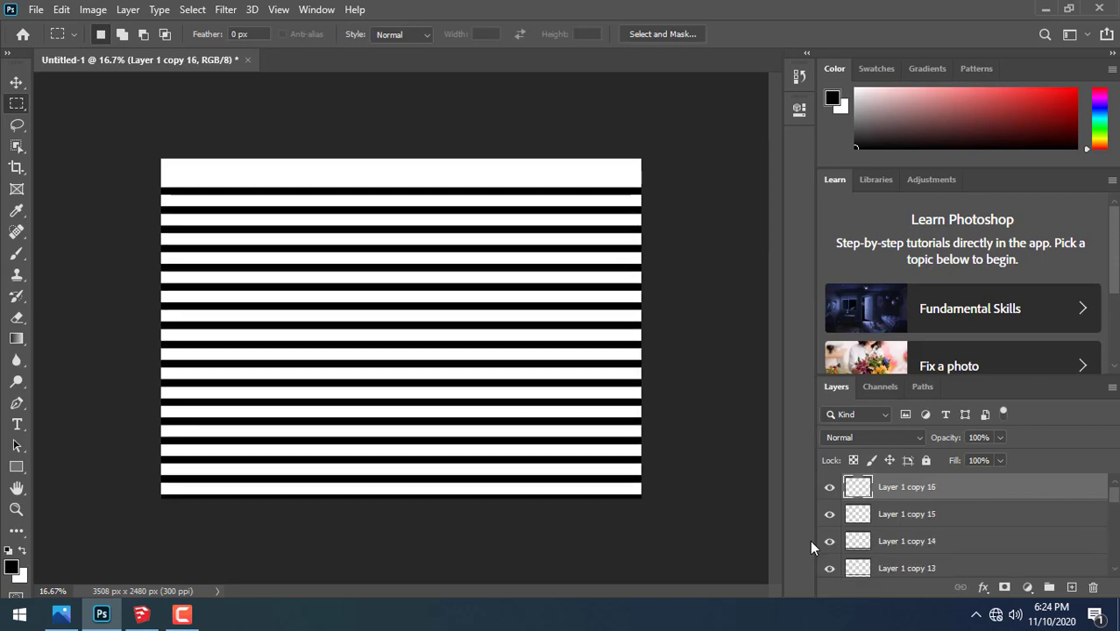
{"action": "key", "text": "ctrl+alt+shift+t"}
{"action": "key", "text": "ctrl+alt+shift+t"}
{"action": "key", "text": "ctrl+alt+shift+t"}
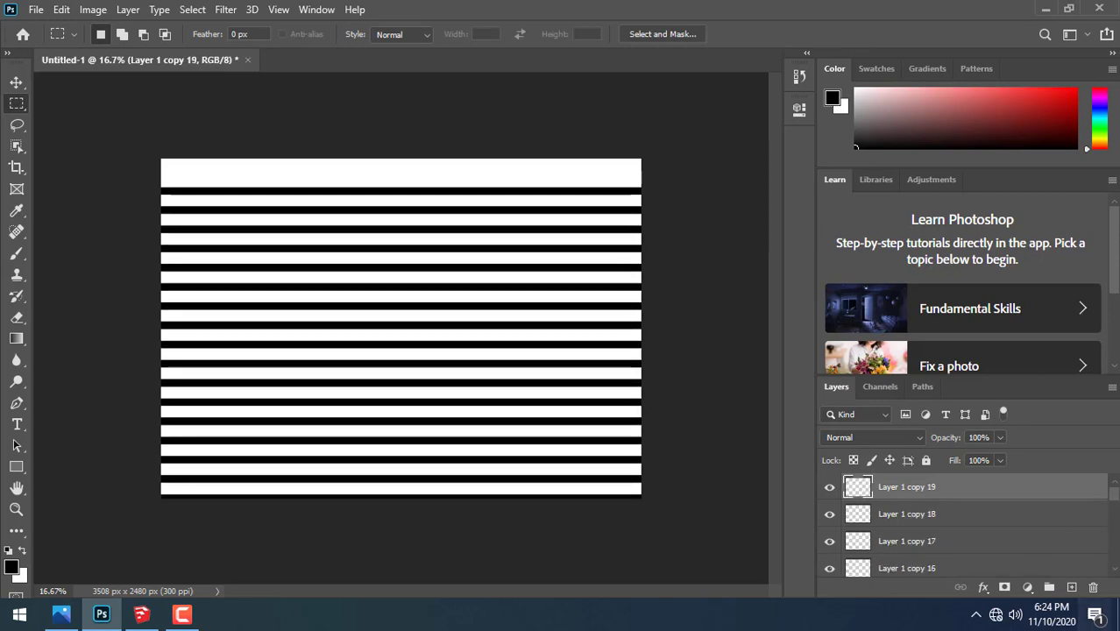
{"action": "scroll", "coordinate": [911, 526], "scroll_direction": "down", "scroll_amount": 10}
{"action": "scroll", "coordinate": [911, 526], "scroll_direction": "down", "scroll_amount": 3}
- Move all stripe layers up to the canvas top and merge them into one layer
{"action": "left_click", "coordinate": [911, 541], "text": "shift"}
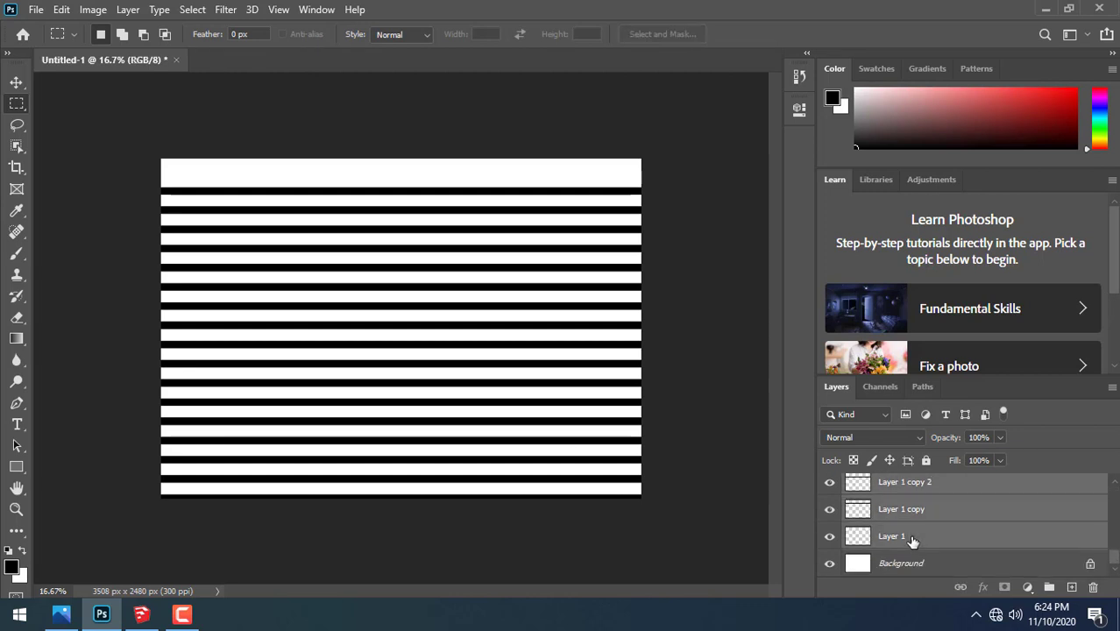
{"action": "key", "text": "ctrl+t"}
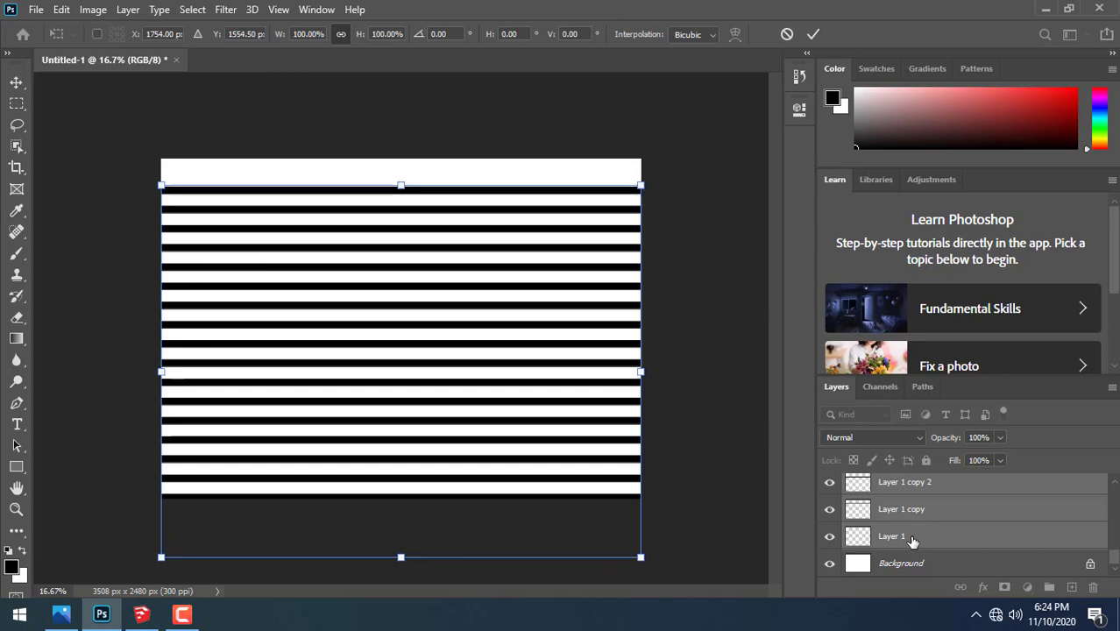
{"action": "key", "text": "shift+Up"}
{"action": "key", "text": "shift+Up"}
{"action": "key", "text": "shift+Up"}
{"action": "key", "text": "shift+Up"}
{"action": "key", "text": "shift+Up"}
{"action": "key", "text": "shift+Up"}
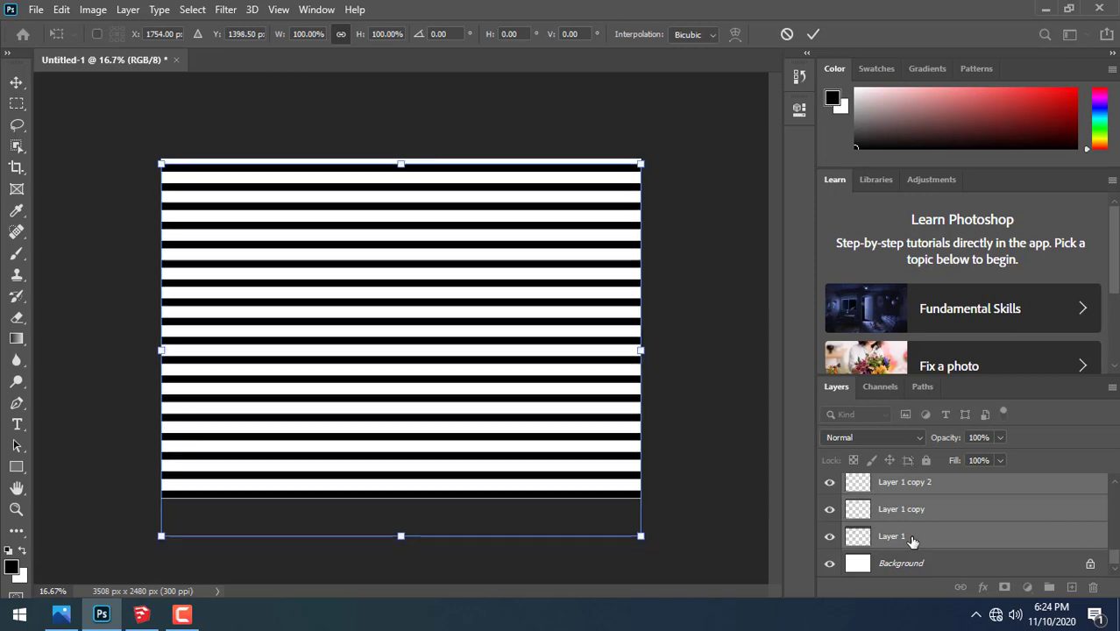
{"action": "key", "text": "shift+Up"}
{"action": "key", "text": "Return"}
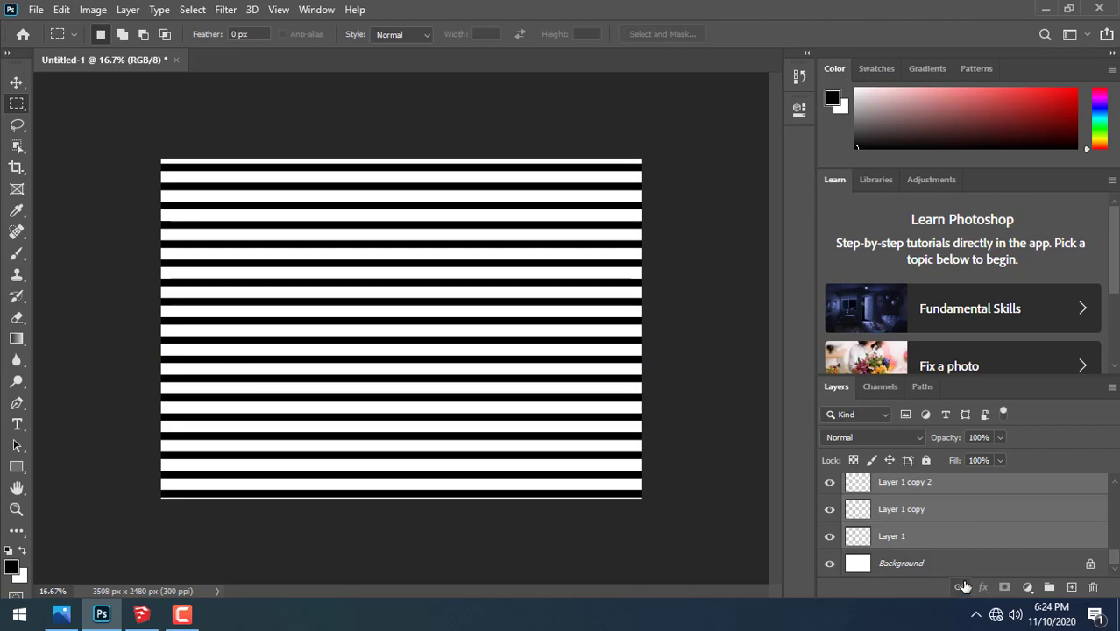
{"action": "key", "text": "ctrl+e"}
- Set the foreground colour to pure red #ff0000
{"action": "left_click", "coordinate": [960, 517]}
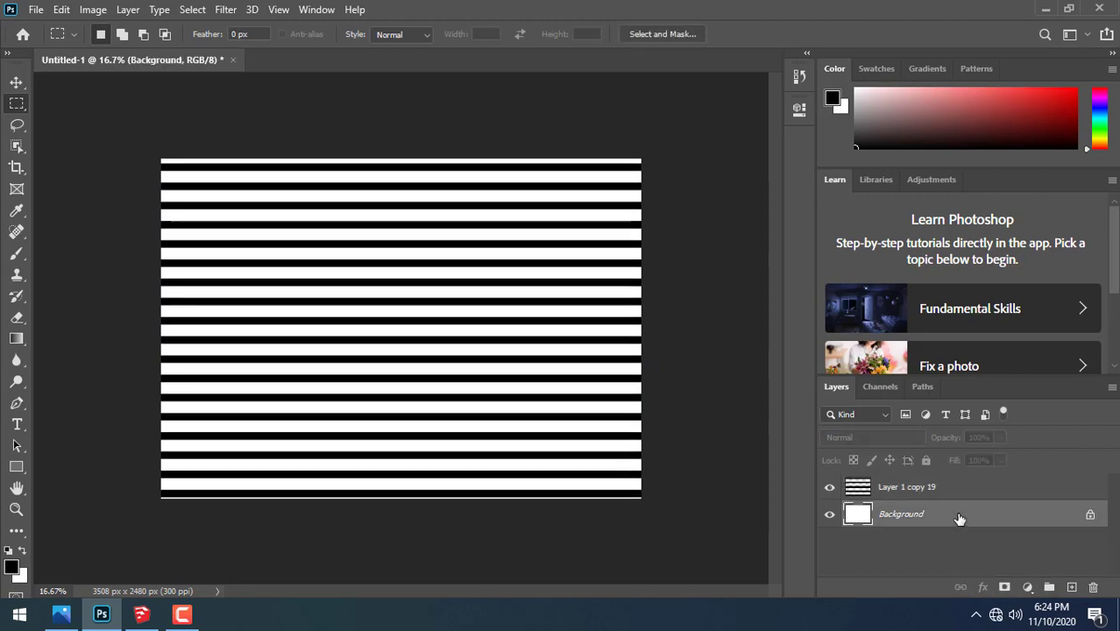
{"action": "left_click", "coordinate": [11, 570]}
{"action": "left_click_drag", "start_coordinate": [506, 188], "coordinate": [581, 78]}
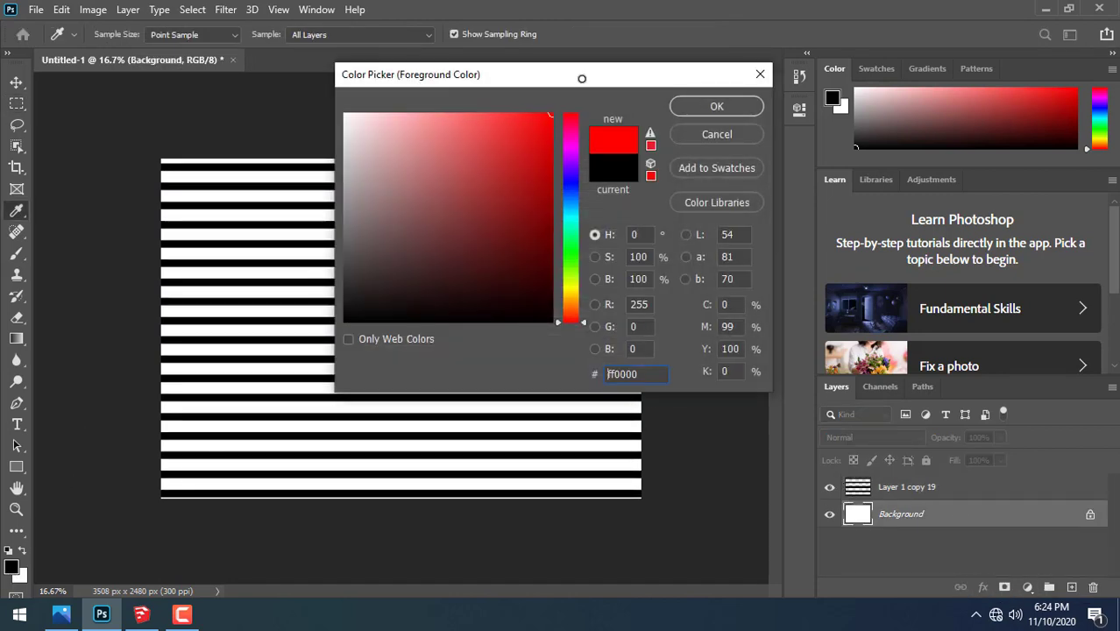
{"action": "left_click", "coordinate": [717, 107]}
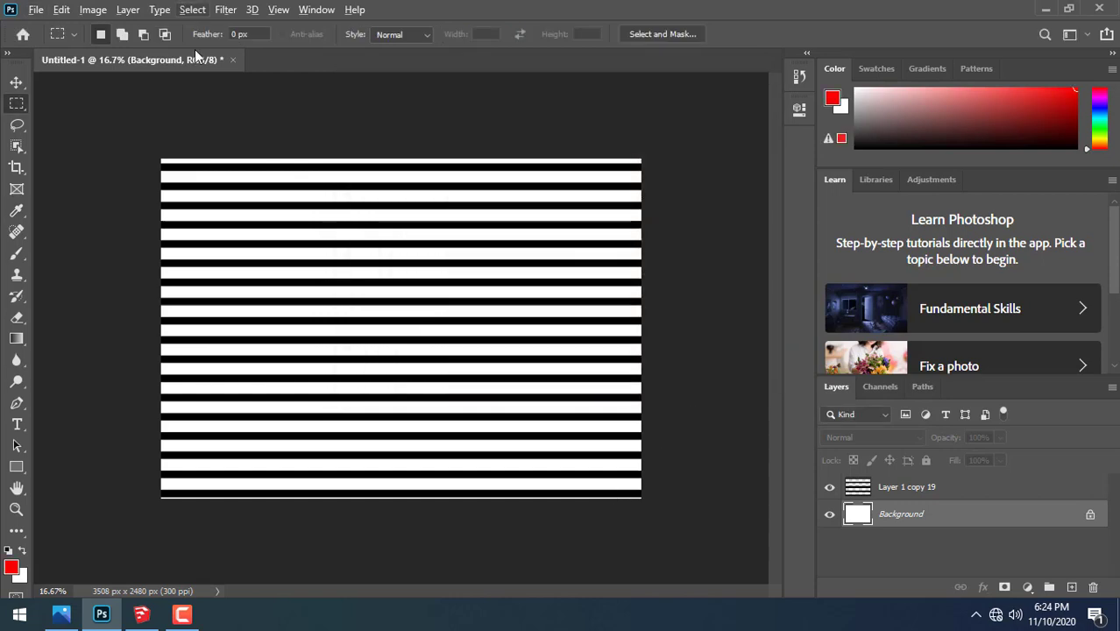
- Save the striped image to the Desktop as JPEG LINE at quality 12 Maximum
{"action": "left_click", "coordinate": [36, 10]}
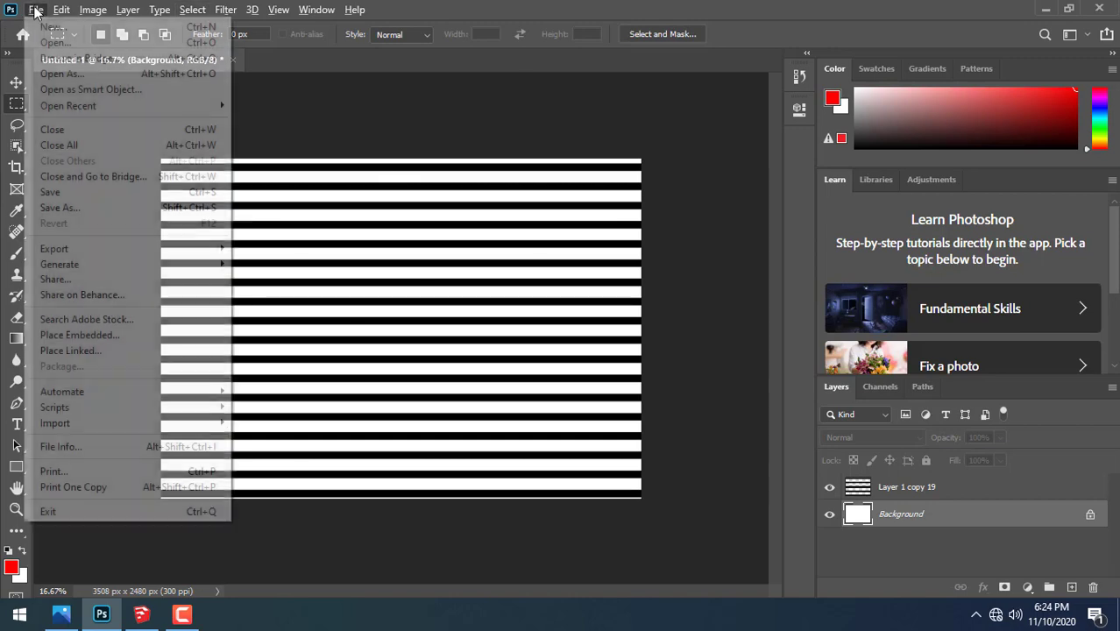
{"action": "left_click", "coordinate": [96, 210]}
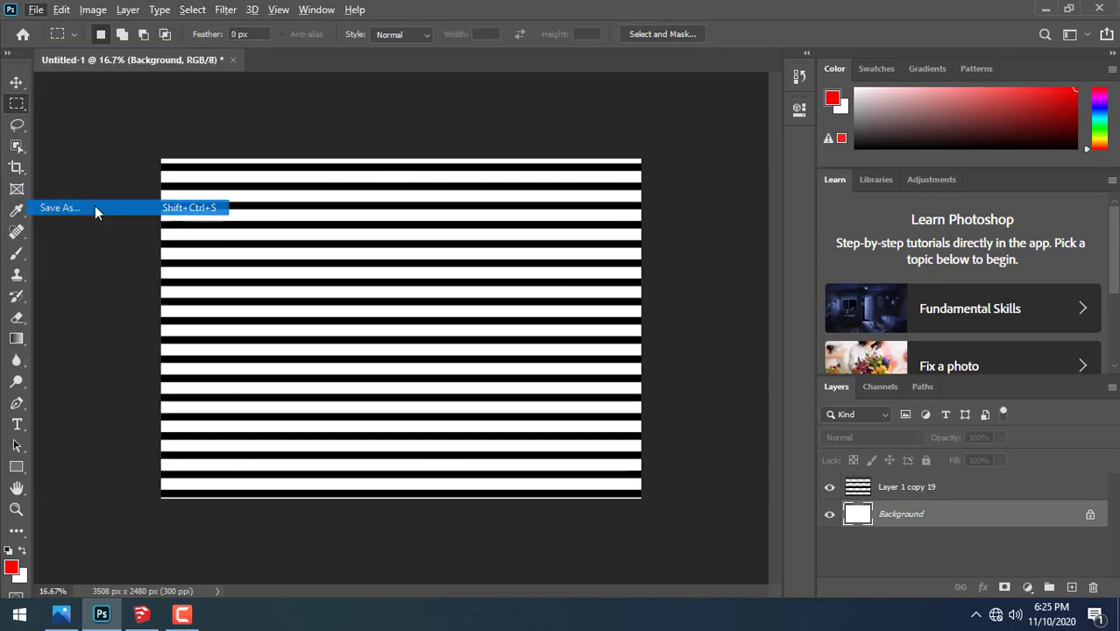
{"action": "left_click", "coordinate": [657, 451]}
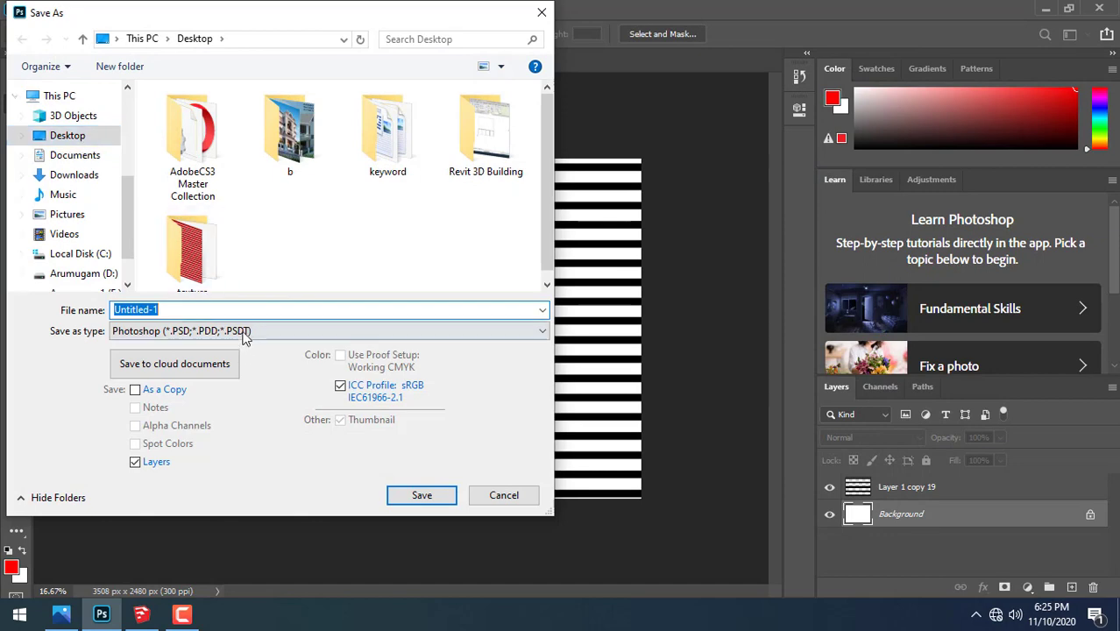
{"action": "left_click", "coordinate": [245, 333]}
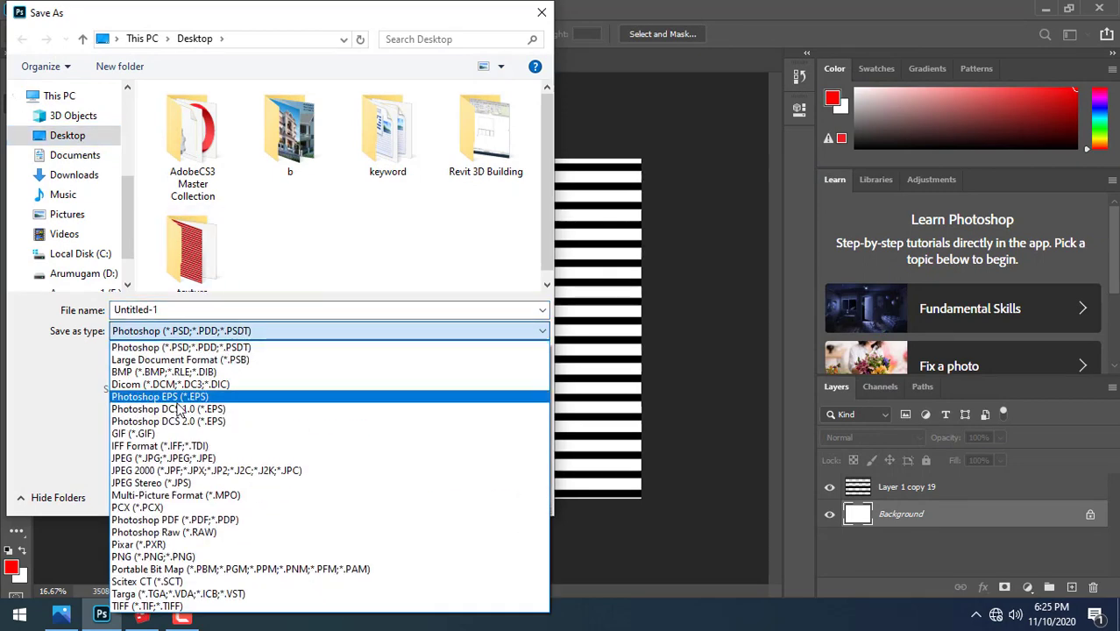
{"action": "left_click", "coordinate": [175, 457]}
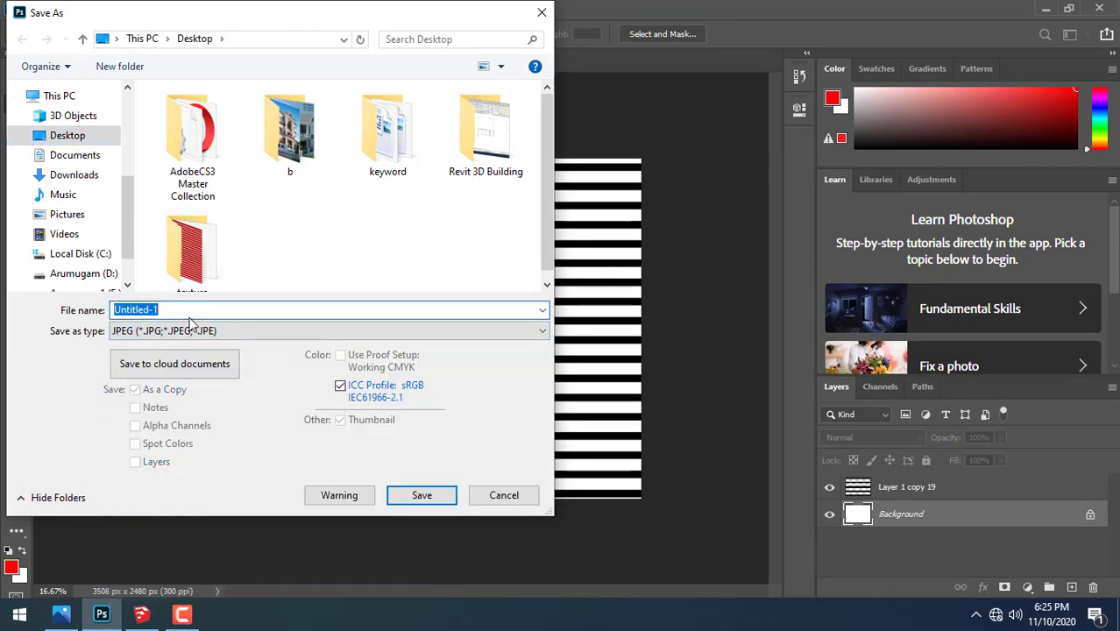
{"action": "type", "text": "LiE"}
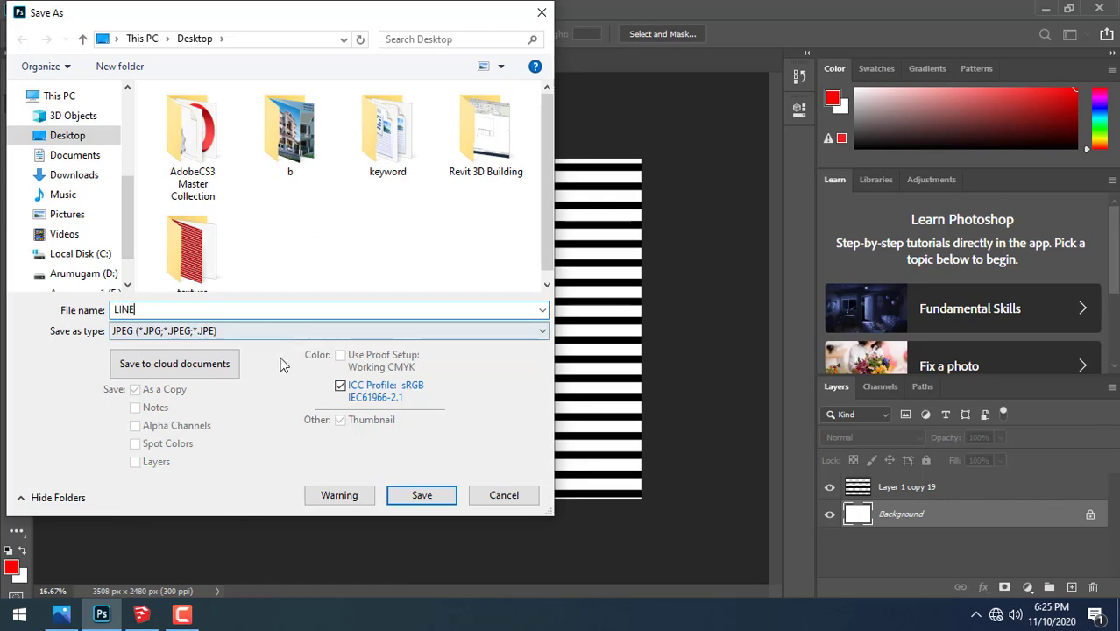
{"action": "left_click", "coordinate": [438, 495]}
{"action": "left_click", "coordinate": [638, 127]}
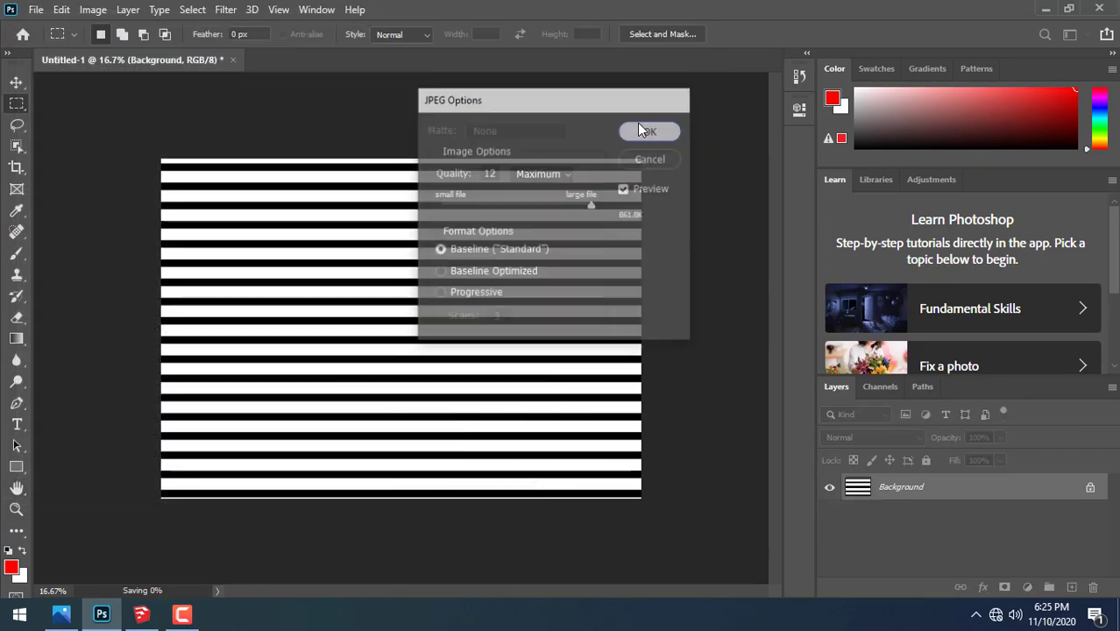
- Create the LINE material from LINE.jpg and paint the house walls with it
{"action": "left_click", "coordinate": [143, 616]}
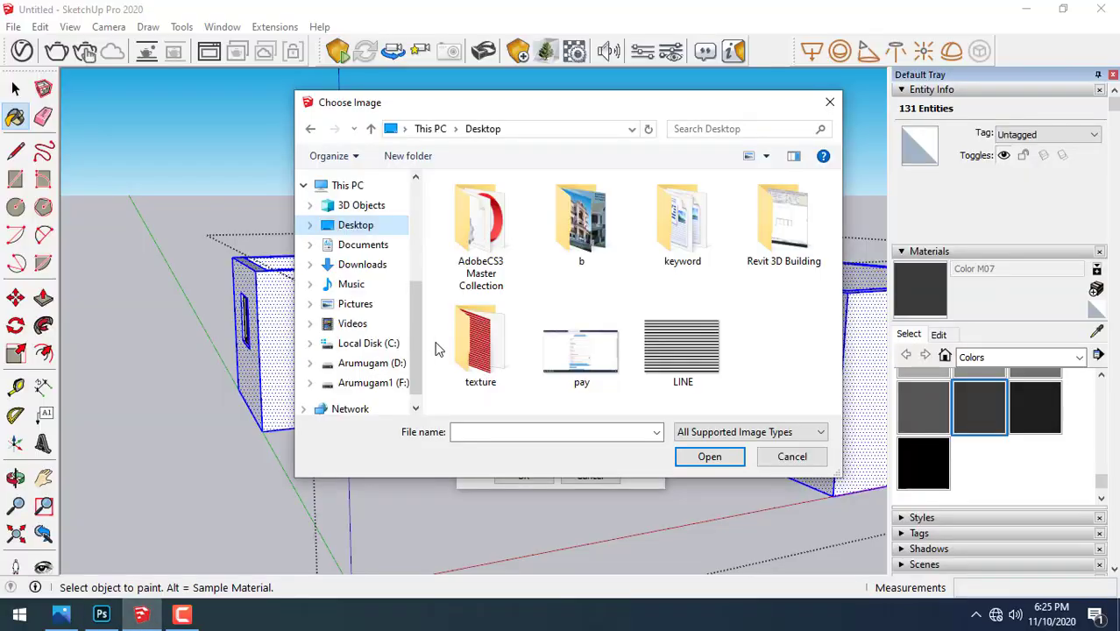
{"action": "double_click", "coordinate": [688, 344]}
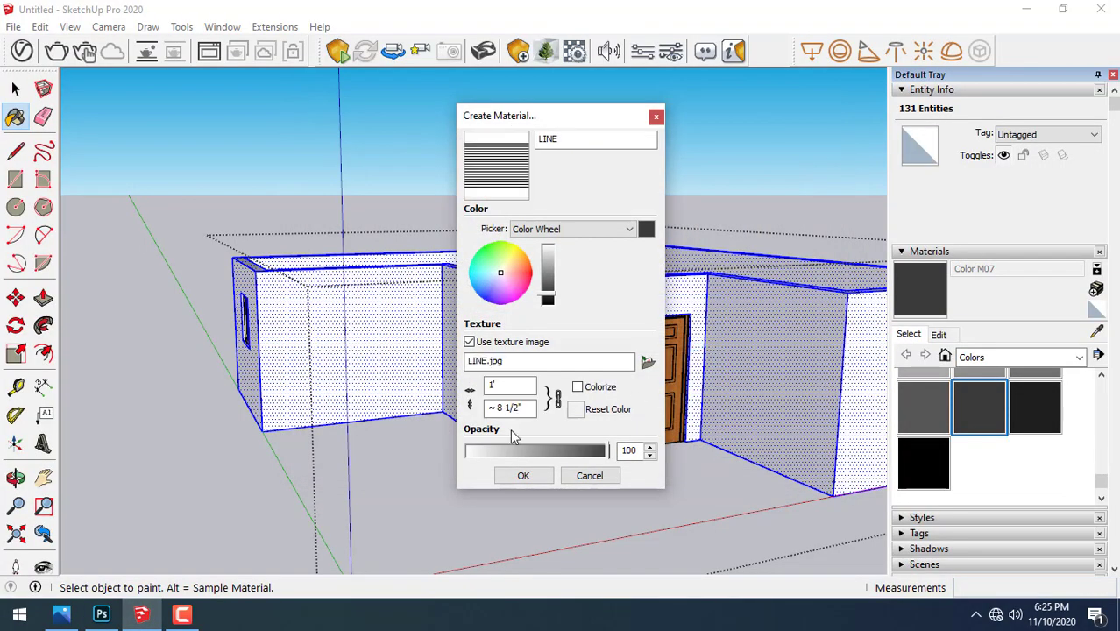
{"action": "left_click", "coordinate": [526, 476]}
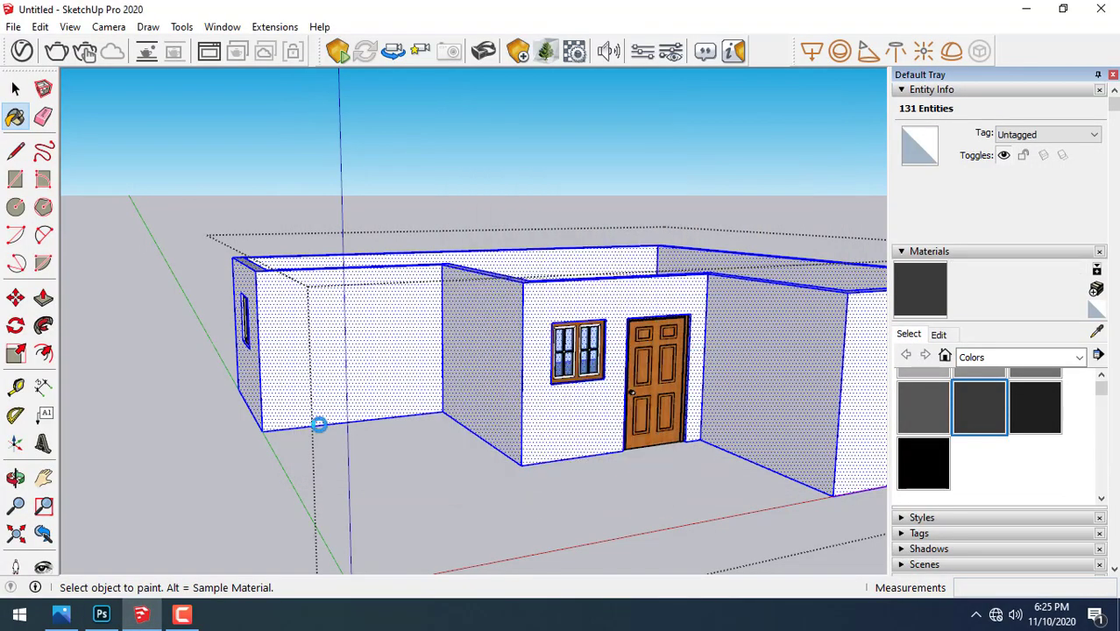
{"action": "left_click", "coordinate": [361, 322]}
{"action": "key", "text": "space"}
{"action": "left_click", "coordinate": [330, 217]}
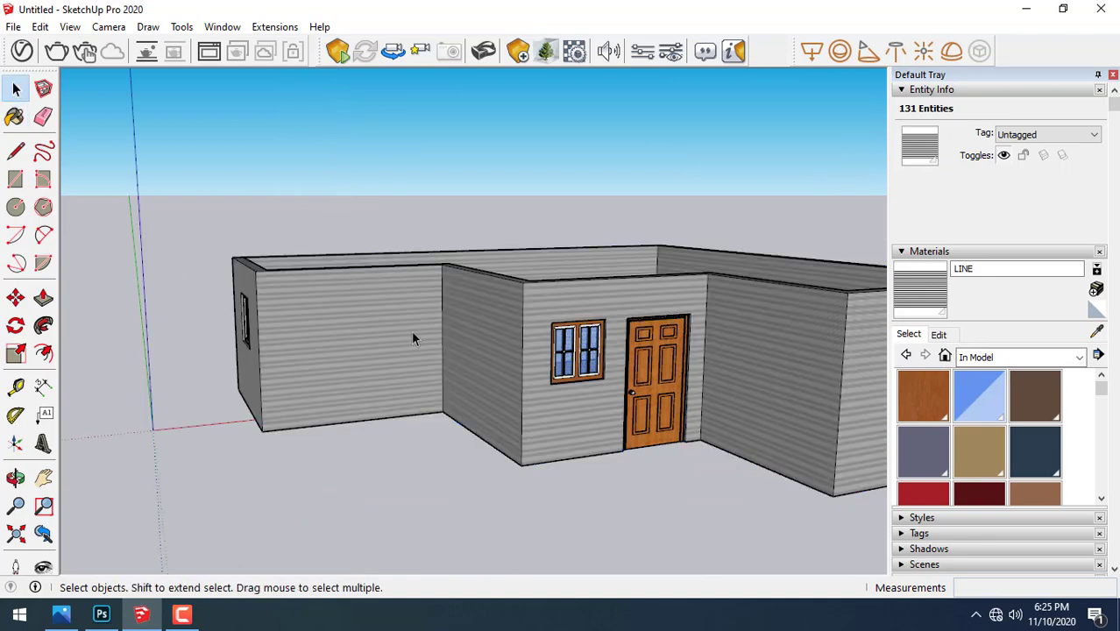
{"action": "middle_click_drag", "start_coordinate": [411, 331], "coordinate": [434, 345]}
- Set the LINE material's texture width to 15'
{"action": "left_click", "coordinate": [940, 336]}
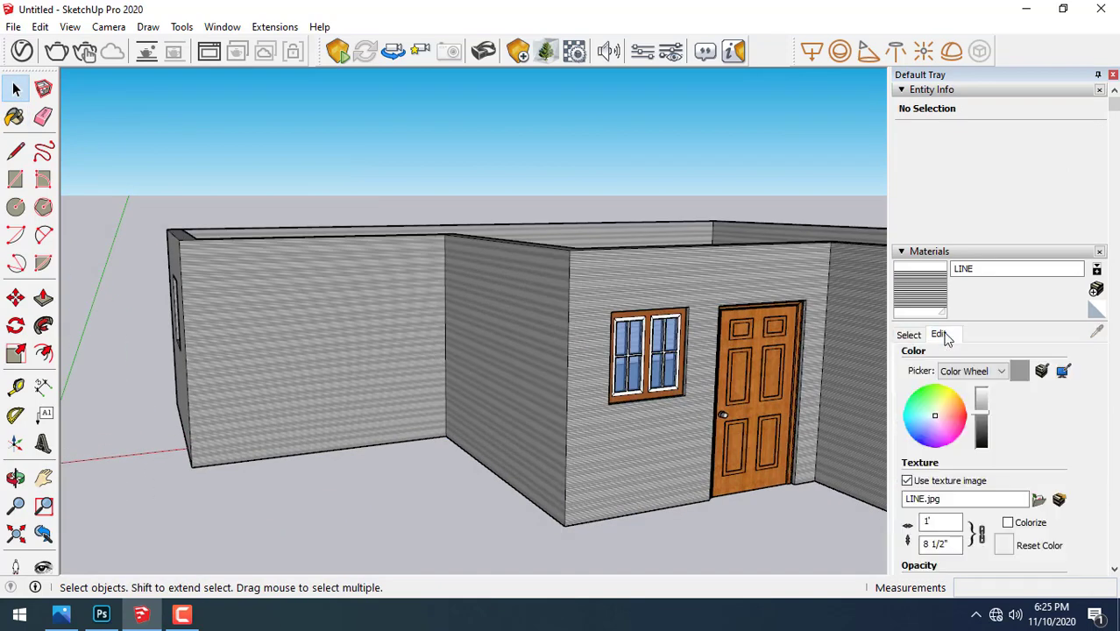
{"action": "left_click", "coordinate": [948, 524]}
{"action": "left_click", "coordinate": [942, 524]}
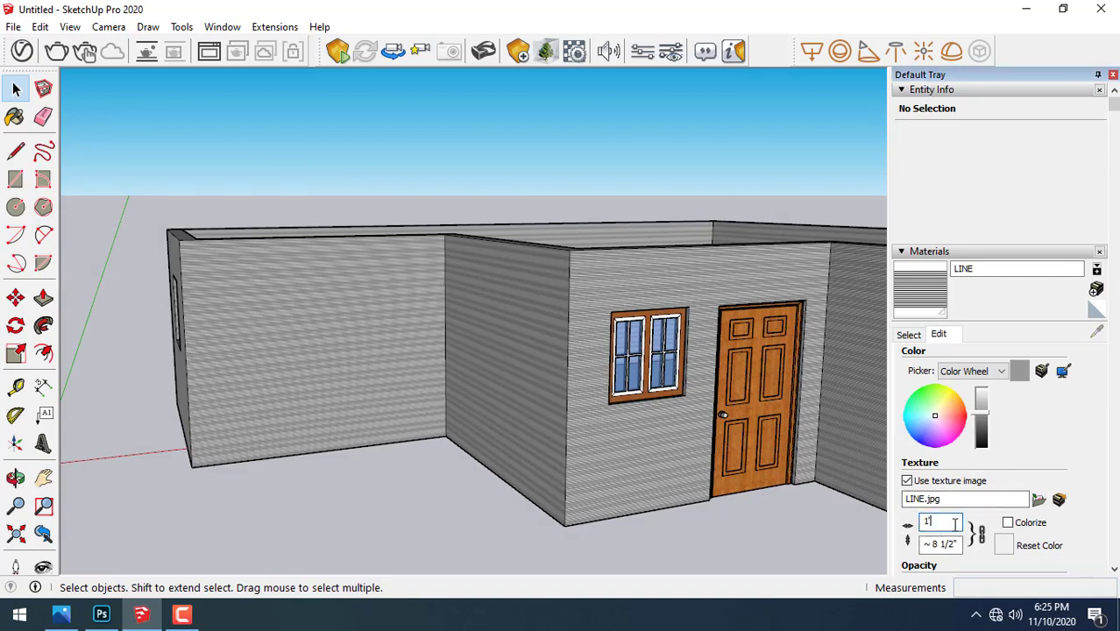
{"action": "type", "text": "5"}
{"action": "key", "text": "Return"}
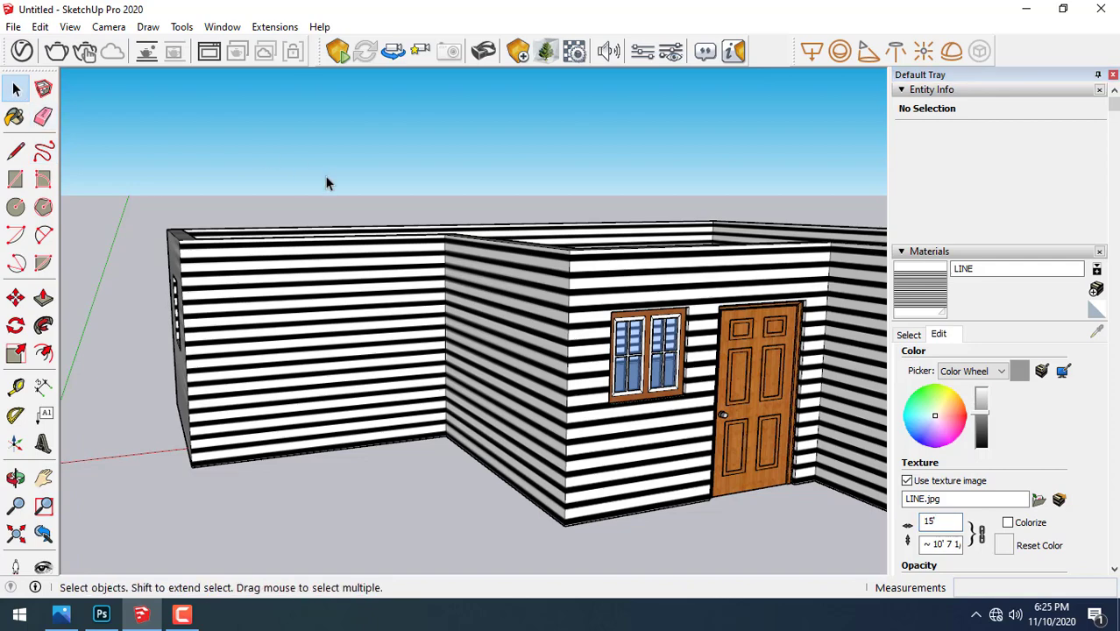
{"action": "scroll", "coordinate": [326, 194], "scroll_direction": "down", "scroll_amount": 1}
{"action": "middle_click_drag", "start_coordinate": [353, 319], "coordinate": [331, 306]}
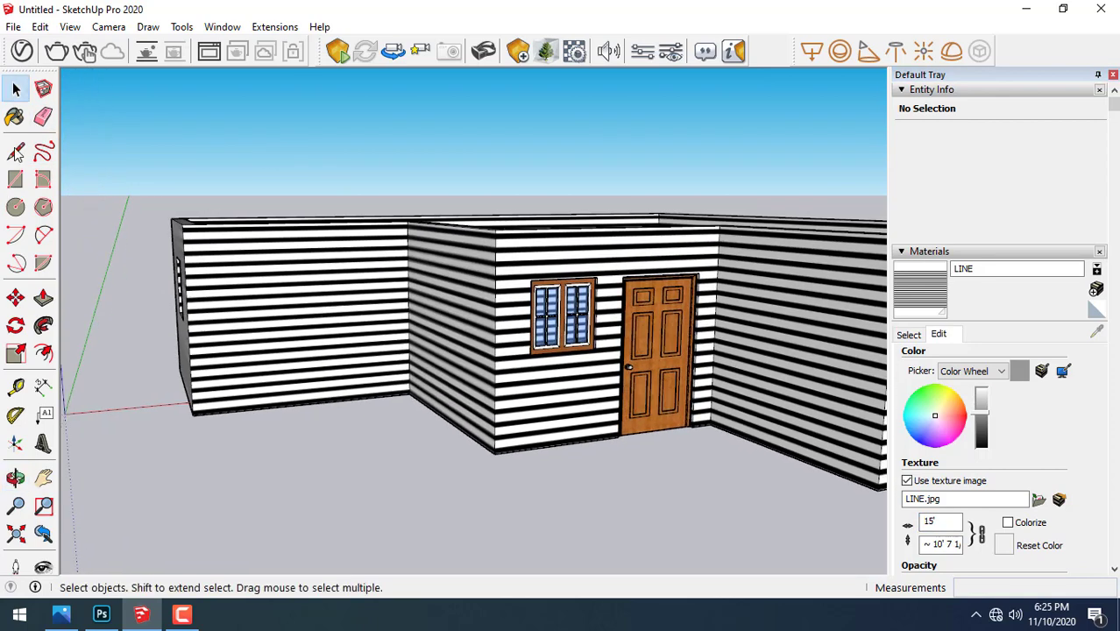
{"action": "left_click", "coordinate": [15, 117]}
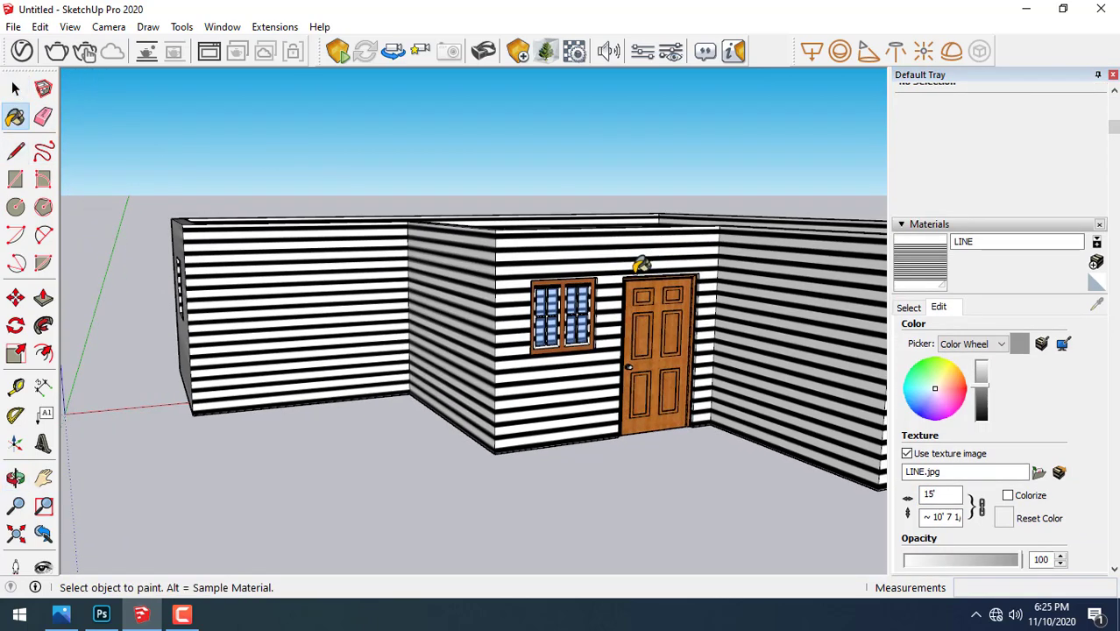
- Open the house group and select the front entrance wall face
{"action": "key", "text": "ctrl"}
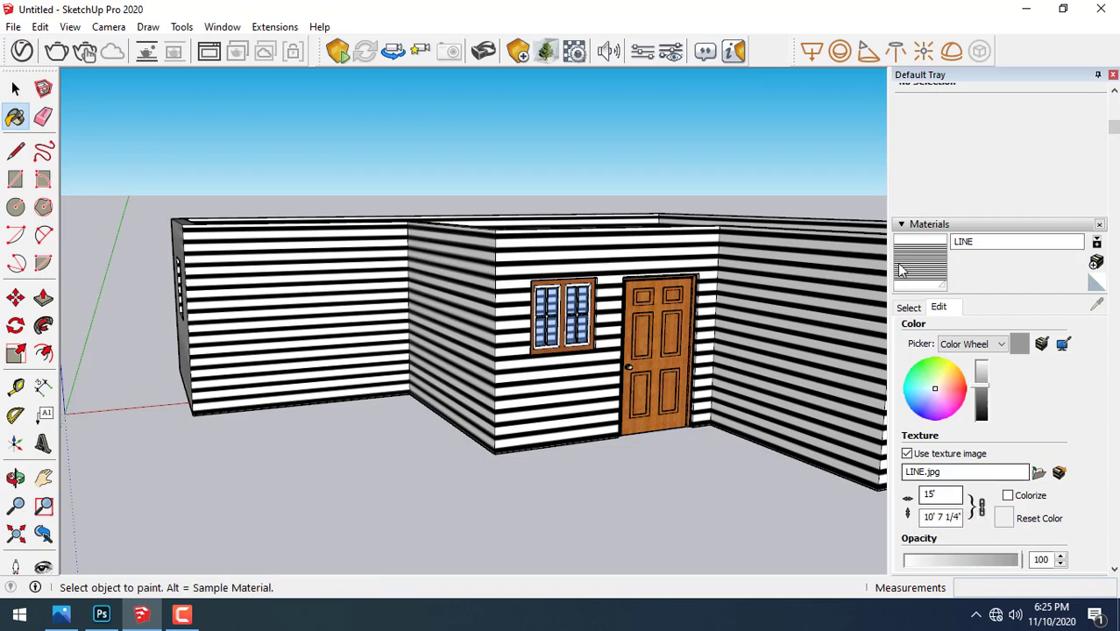
{"action": "left_click_drag", "start_coordinate": [1115, 134], "coordinate": [1115, 108]}
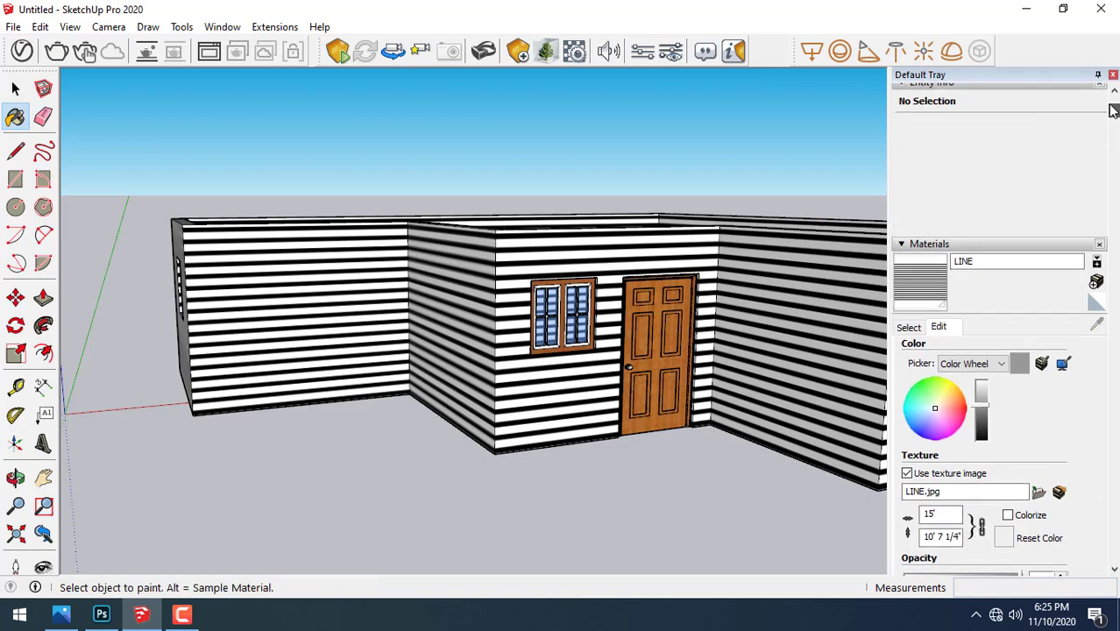
{"action": "left_click", "coordinate": [17, 89]}
{"action": "left_click", "coordinate": [19, 89]}
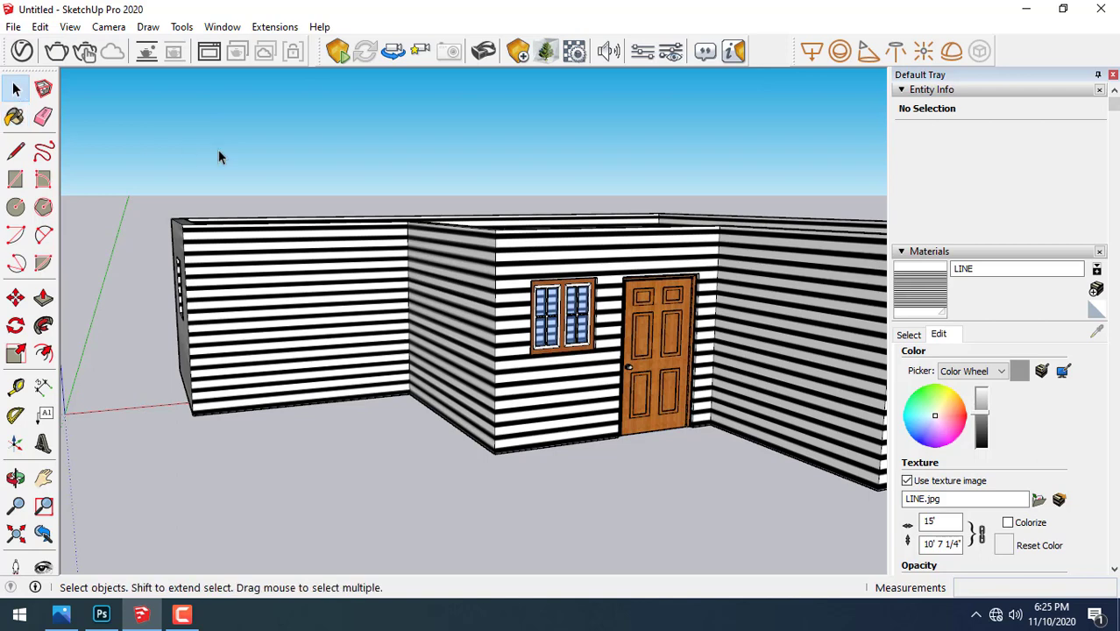
{"action": "double_click", "coordinate": [566, 412]}
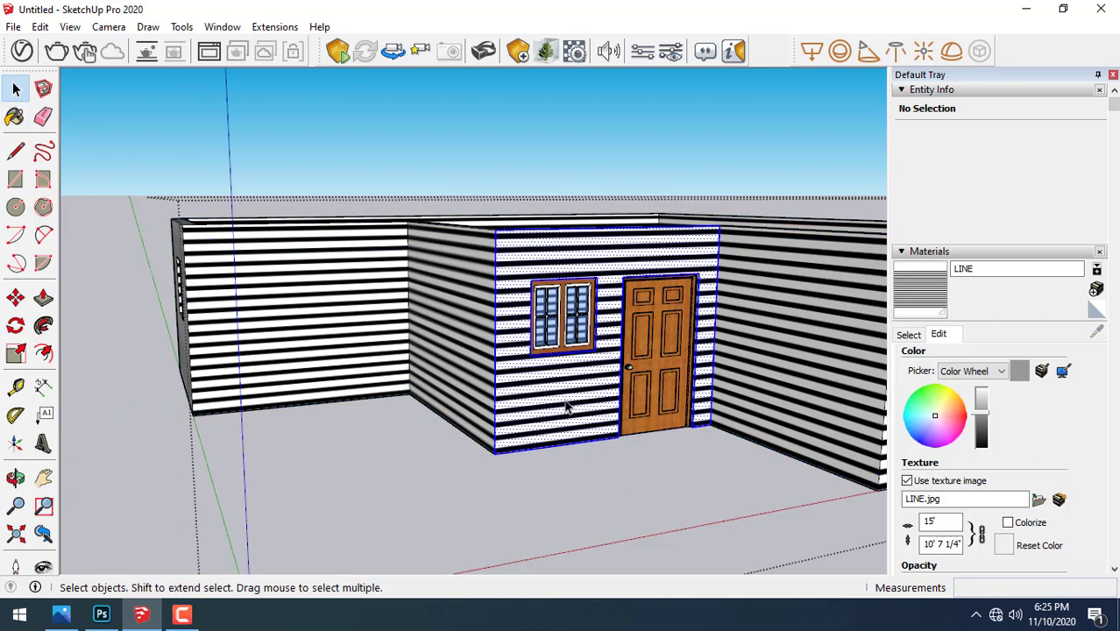
{"action": "double_click", "coordinate": [568, 405]}
- Paint the entrance wall and the walls to its right dark blue Laura_Pants
{"action": "key", "text": "b"}
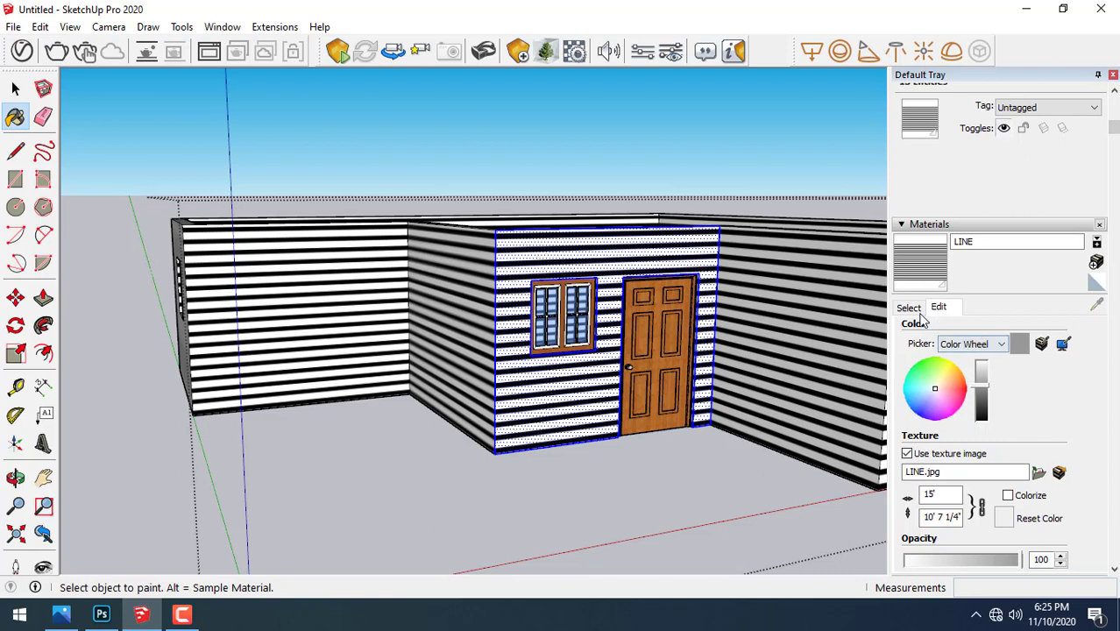
{"action": "left_click", "coordinate": [910, 307]}
{"action": "left_click", "coordinate": [1032, 431]}
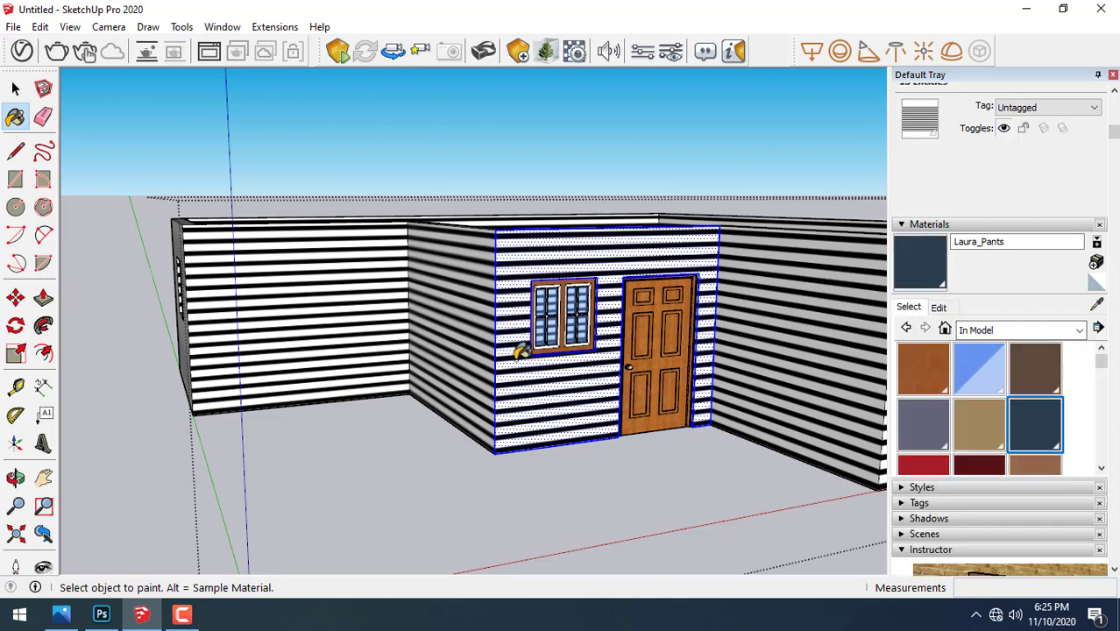
{"action": "left_click", "coordinate": [608, 362]}
{"action": "left_click", "coordinate": [813, 331]}
{"action": "middle_click_drag", "start_coordinate": [814, 331], "coordinate": [596, 391]}
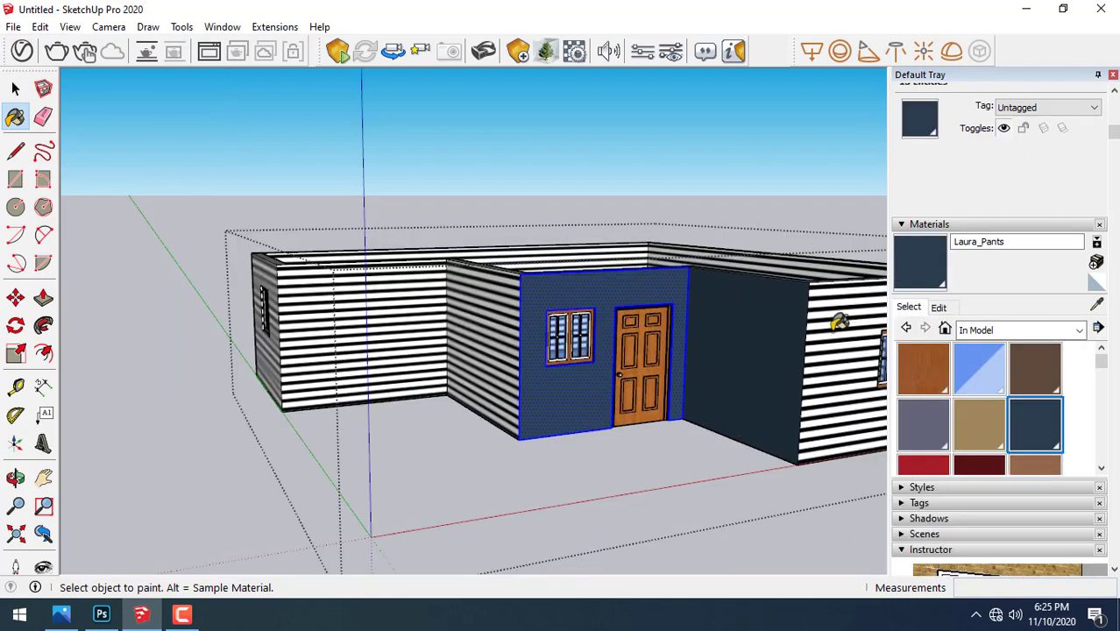
{"action": "left_click", "coordinate": [839, 323]}
{"action": "mouse_move", "coordinate": [838, 323]}
{"action": "middle_mouse_down"}
{"action": "mouse_move", "coordinate": [731, 405]}
{"action": "mouse_move", "coordinate": [484, 347]}
{"action": "mouse_move", "coordinate": [527, 366]}
{"action": "mouse_move", "coordinate": [495, 345]}
{"action": "mouse_move", "coordinate": [443, 376]}
{"action": "middle_mouse_up"}
{"action": "left_click", "coordinate": [489, 344]}
- Look down over the walls and pick the striped LINE material from the model's materials
{"action": "left_click", "coordinate": [14, 88]}
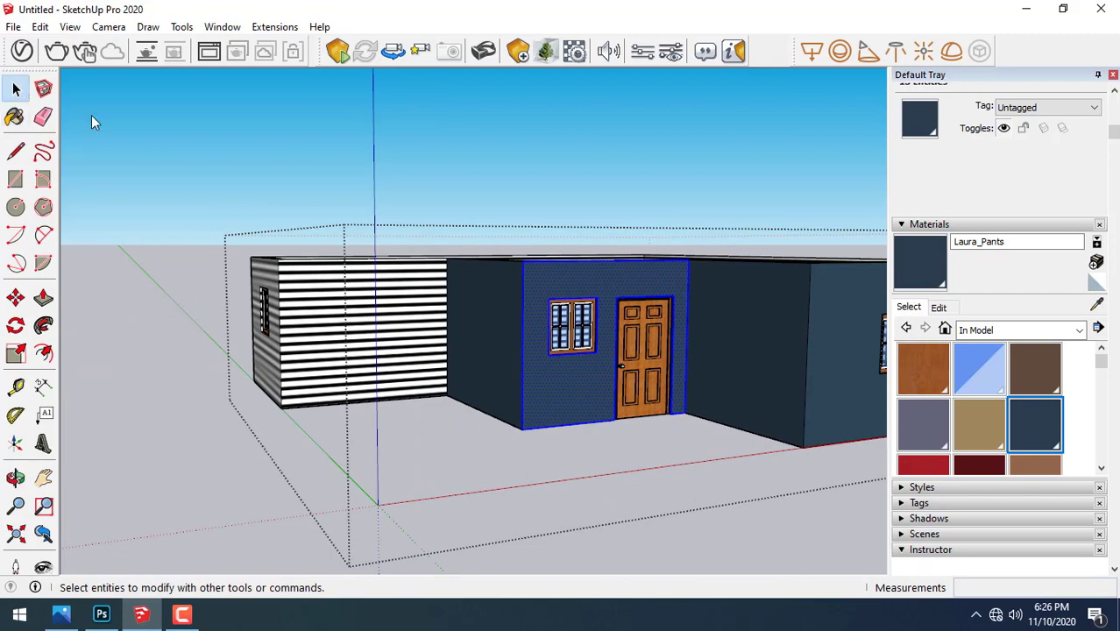
{"action": "left_click", "coordinate": [91, 115]}
{"action": "mouse_move", "coordinate": [91, 115]}
{"action": "middle_mouse_down"}
{"action": "mouse_move", "coordinate": [387, 295]}
{"action": "mouse_move", "coordinate": [324, 320]}
{"action": "mouse_move", "coordinate": [308, 293]}
{"action": "mouse_move", "coordinate": [525, 290]}
{"action": "mouse_move", "coordinate": [211, 235]}
{"action": "mouse_move", "coordinate": [232, 260]}
{"action": "mouse_move", "coordinate": [105, 263]}
{"action": "mouse_move", "coordinate": [543, 327]}
{"action": "mouse_move", "coordinate": [434, 358]}
{"action": "mouse_move", "coordinate": [661, 308]}
{"action": "mouse_move", "coordinate": [620, 294]}
{"action": "middle_mouse_up"}
{"action": "scroll", "coordinate": [619, 294], "scroll_direction": "up", "scroll_amount": 2}
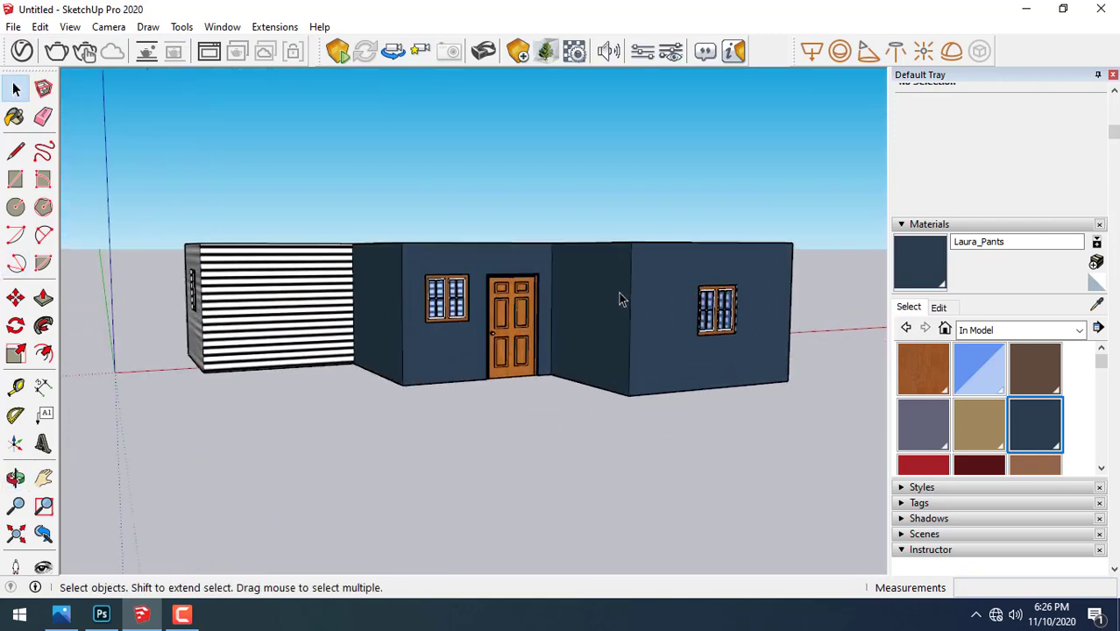
{"action": "left_click", "coordinate": [18, 115]}
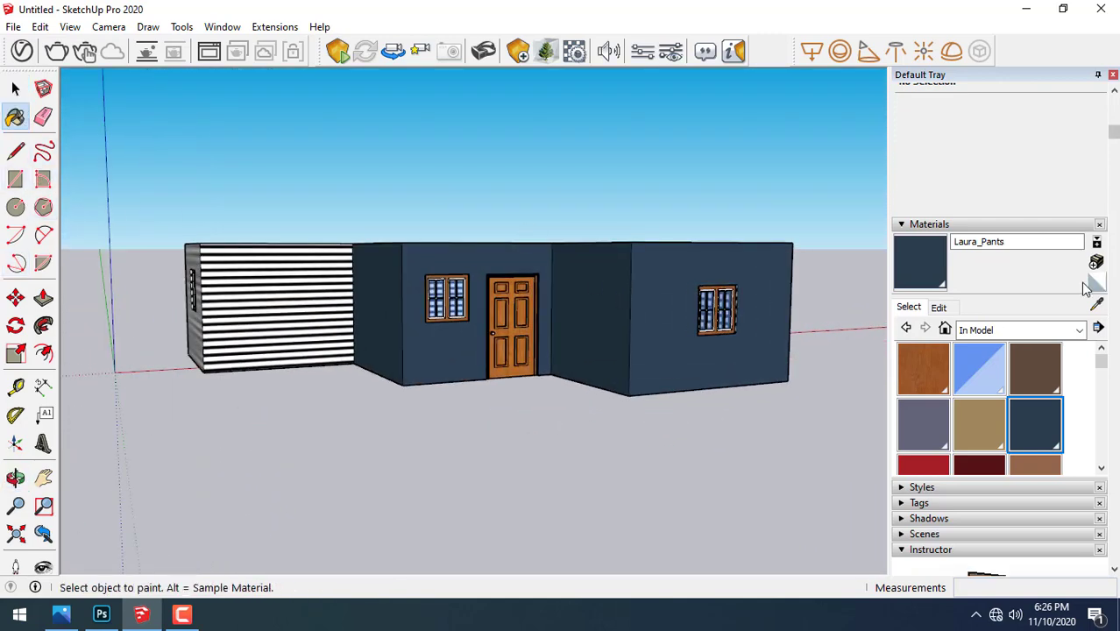
{"action": "left_click_drag", "start_coordinate": [1104, 370], "coordinate": [1076, 424]}
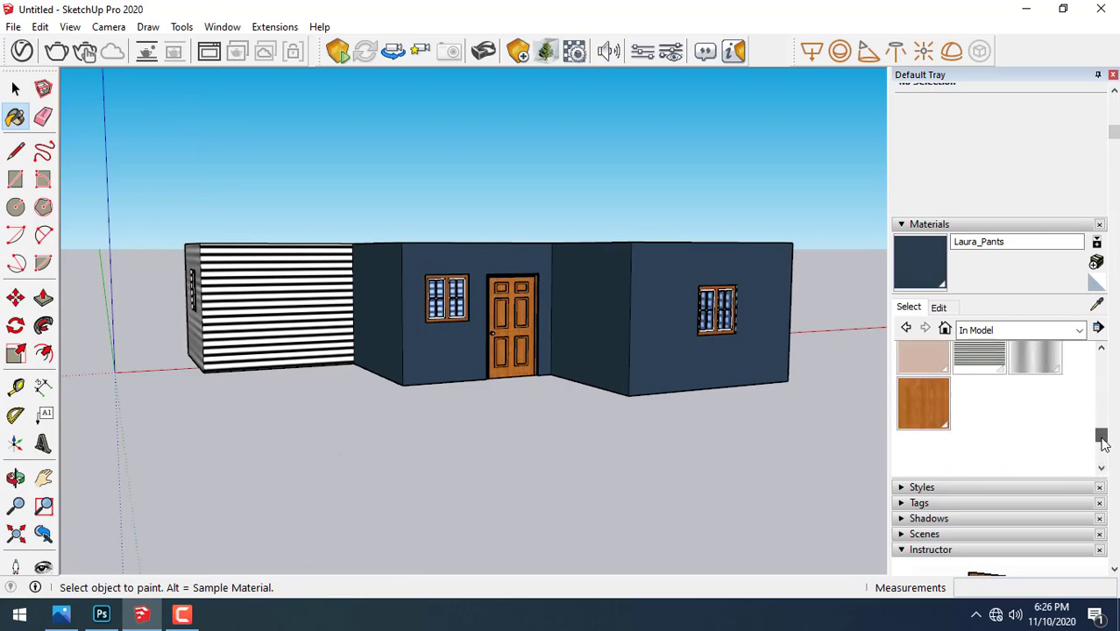
{"action": "left_click", "coordinate": [972, 372]}
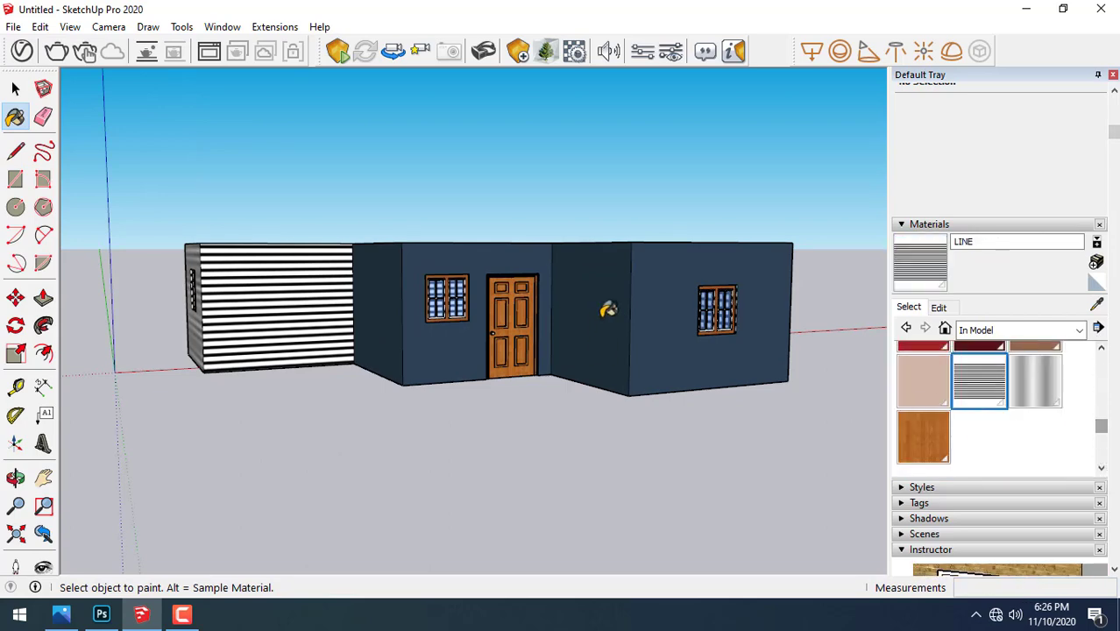
{"action": "scroll", "coordinate": [613, 289], "scroll_direction": "up", "scroll_amount": 2}
{"action": "scroll", "coordinate": [610, 263], "scroll_direction": "up", "scroll_amount": 2}
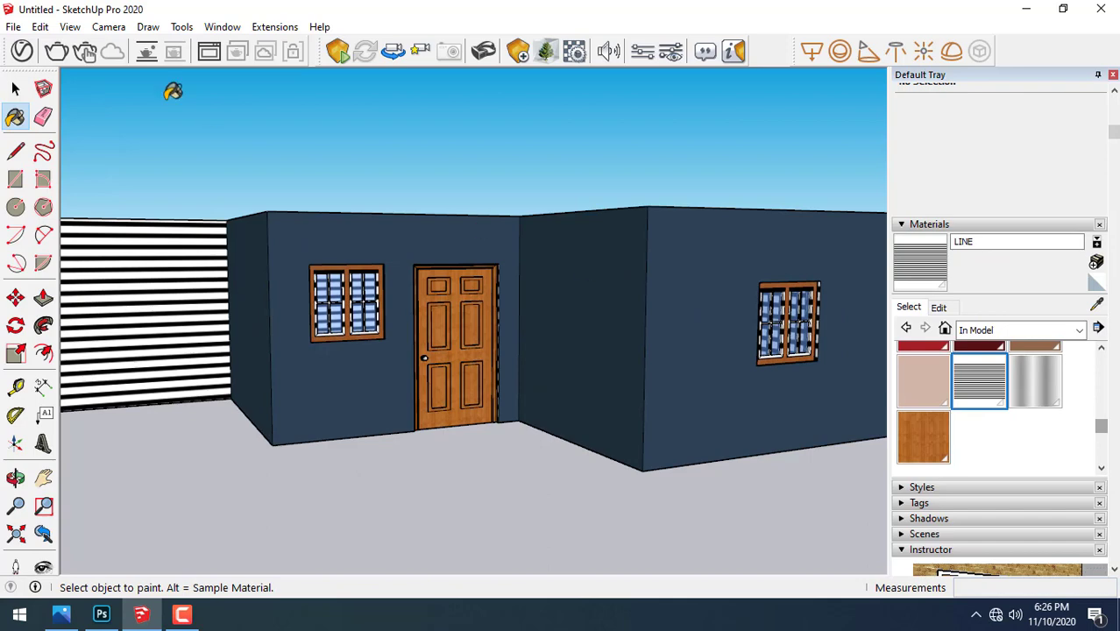
- Undo the last three changes with Ctrl+Z
{"action": "left_click", "coordinate": [15, 89]}
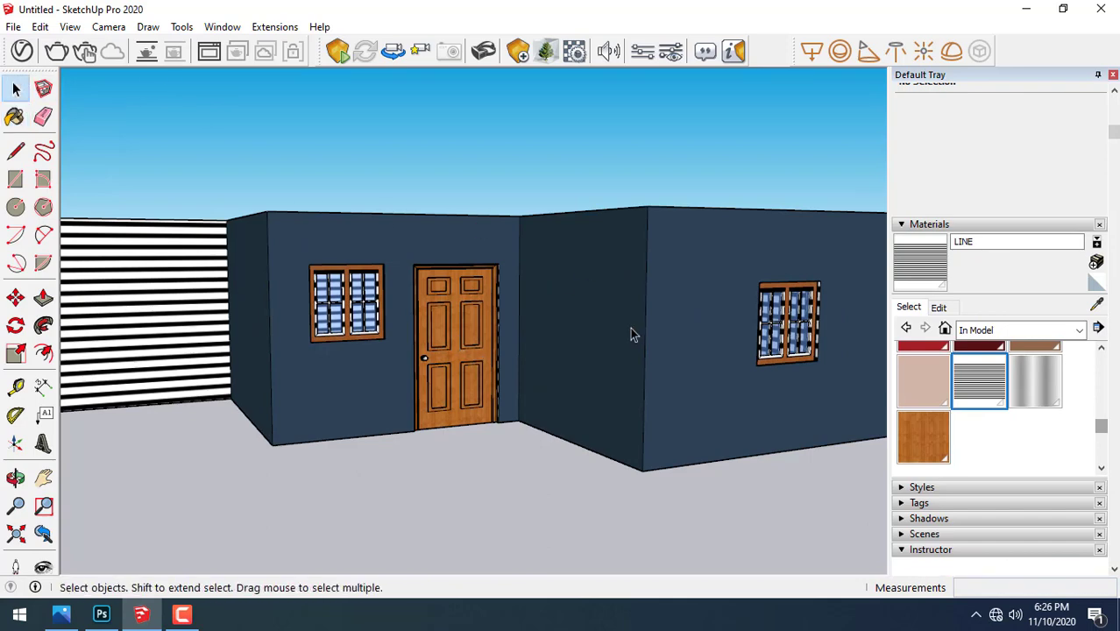
{"action": "key", "text": "ctrl+z"}
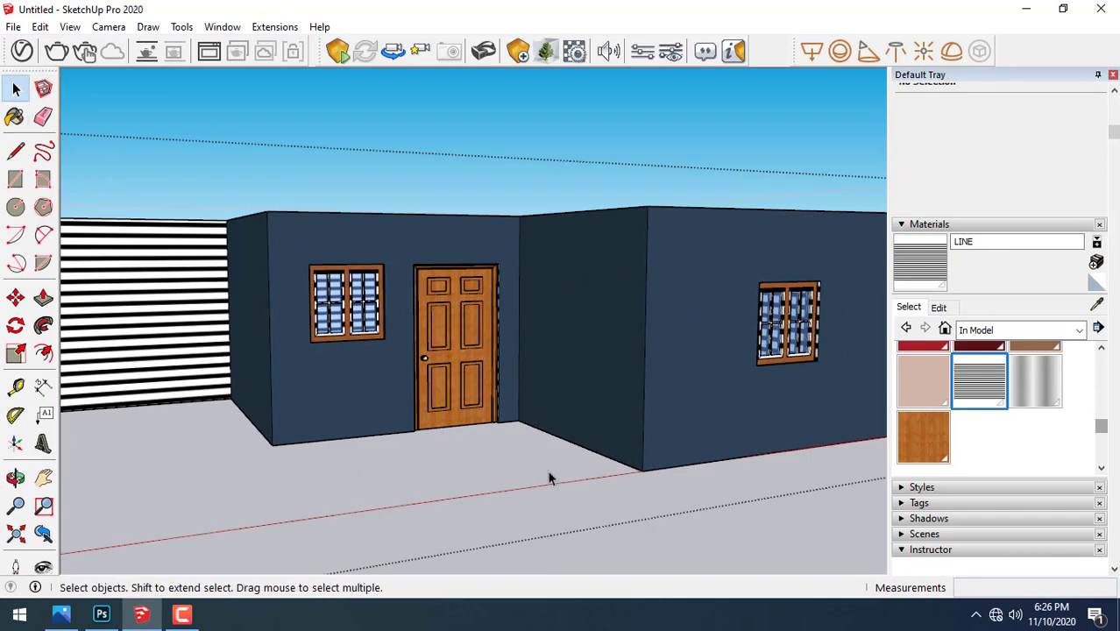
{"action": "key", "text": "ctrl+z"}
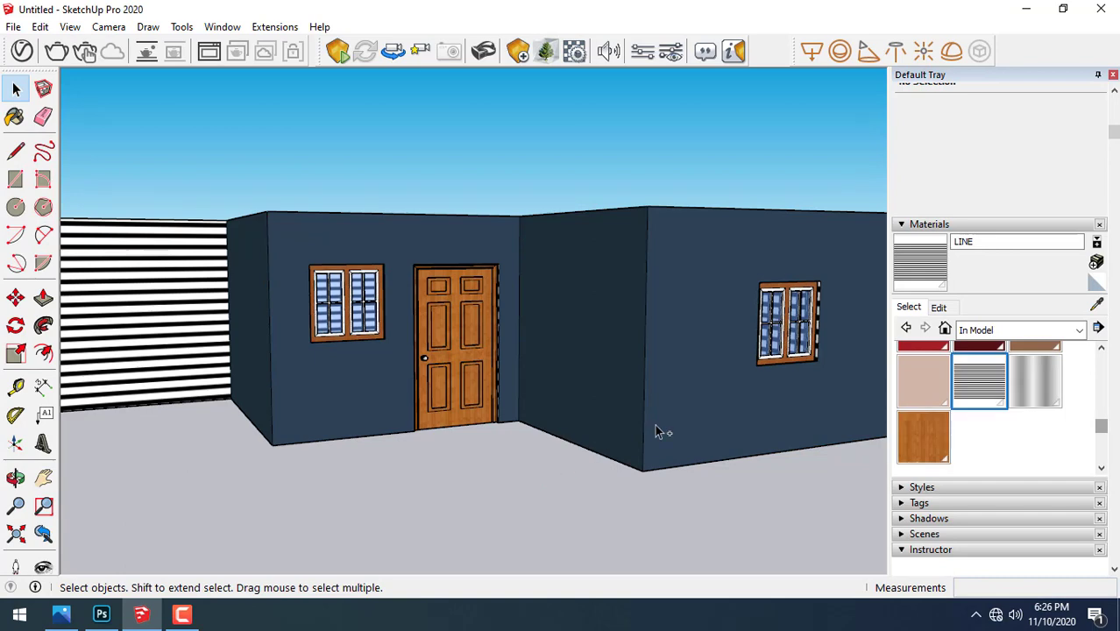
{"action": "key", "text": "ctrl+z"}
- Repaint the right-hand window wall with LINE stripes and view the whole front
{"action": "left_click", "coordinate": [746, 391]}
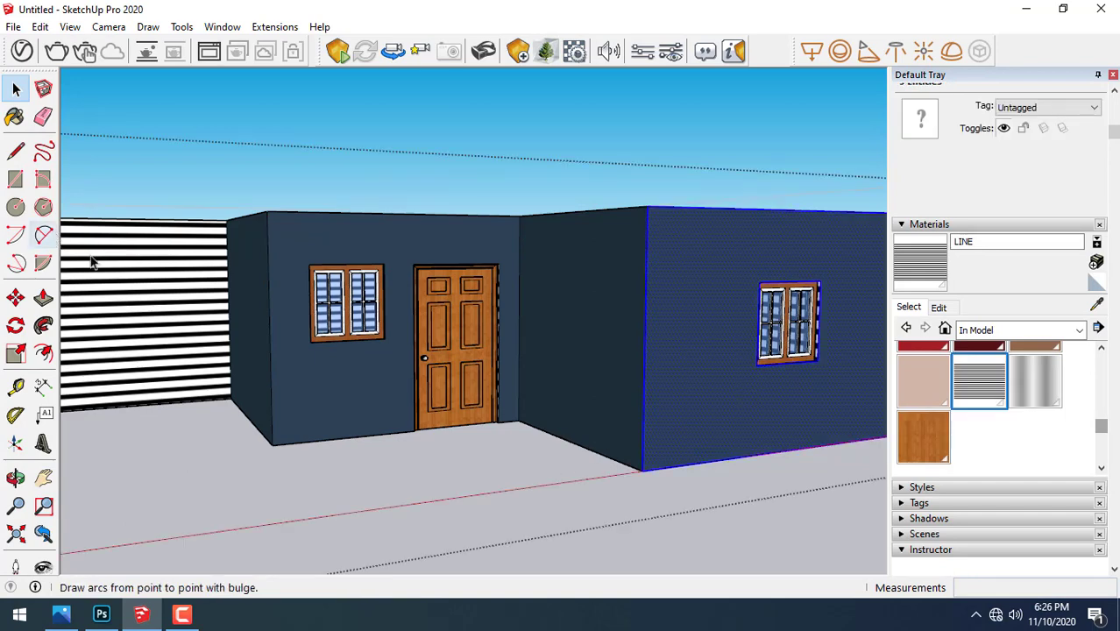
{"action": "left_click", "coordinate": [16, 117]}
{"action": "left_click", "coordinate": [678, 345]}
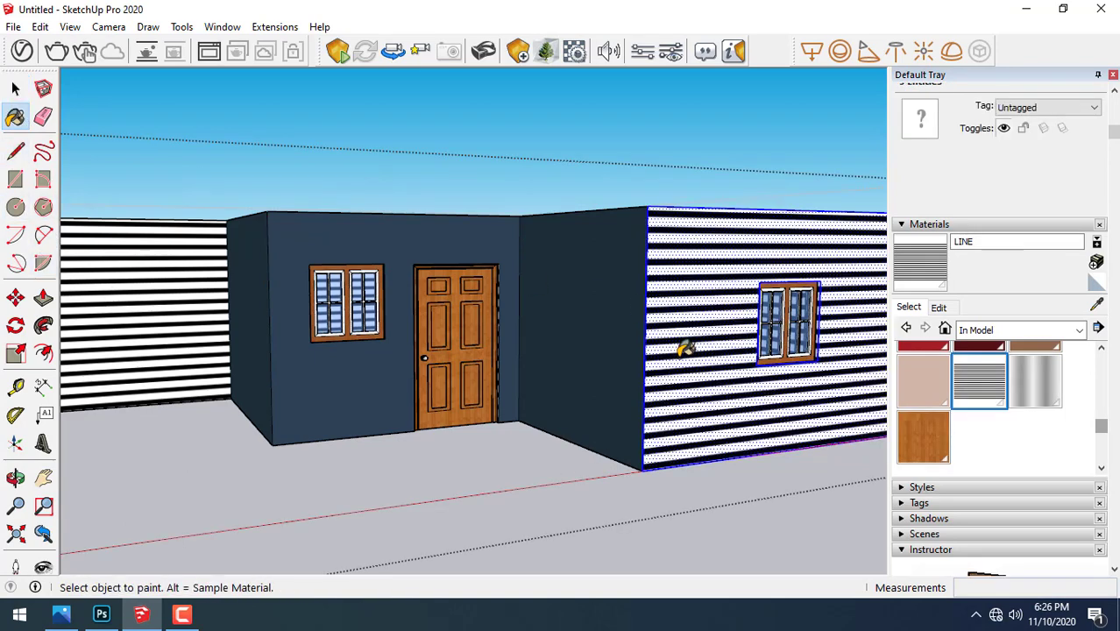
{"action": "left_click", "coordinate": [15, 88]}
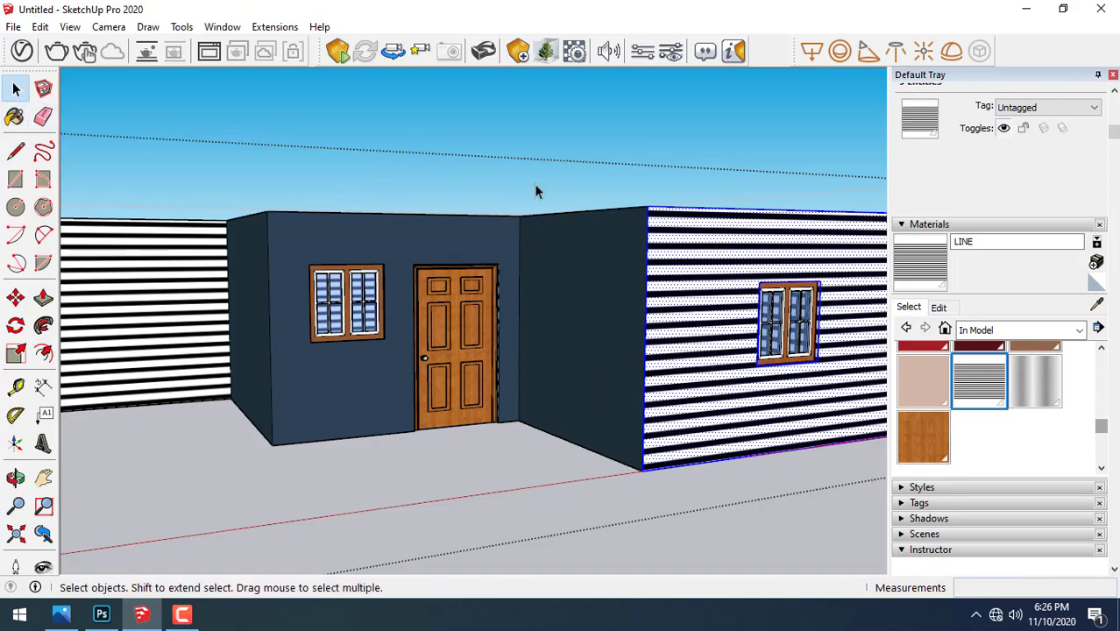
{"action": "left_click", "coordinate": [543, 191]}
{"action": "scroll", "coordinate": [599, 274], "scroll_direction": "down", "scroll_amount": 3}
{"action": "mouse_move", "coordinate": [701, 371]}
{"action": "middle_mouse_down"}
{"action": "mouse_move", "coordinate": [655, 350]}
{"action": "mouse_move", "coordinate": [554, 352]}
{"action": "mouse_move", "coordinate": [608, 393]}
{"action": "mouse_move", "coordinate": [526, 345]}
{"action": "mouse_move", "coordinate": [718, 375]}
{"action": "mouse_move", "coordinate": [565, 351]}
{"action": "mouse_move", "coordinate": [567, 371]}
{"action": "middle_mouse_up"}
- Copy the ground-floor group 10' straight up along the blue axis as the second storey
{"action": "key", "text": "ctrl+a"}
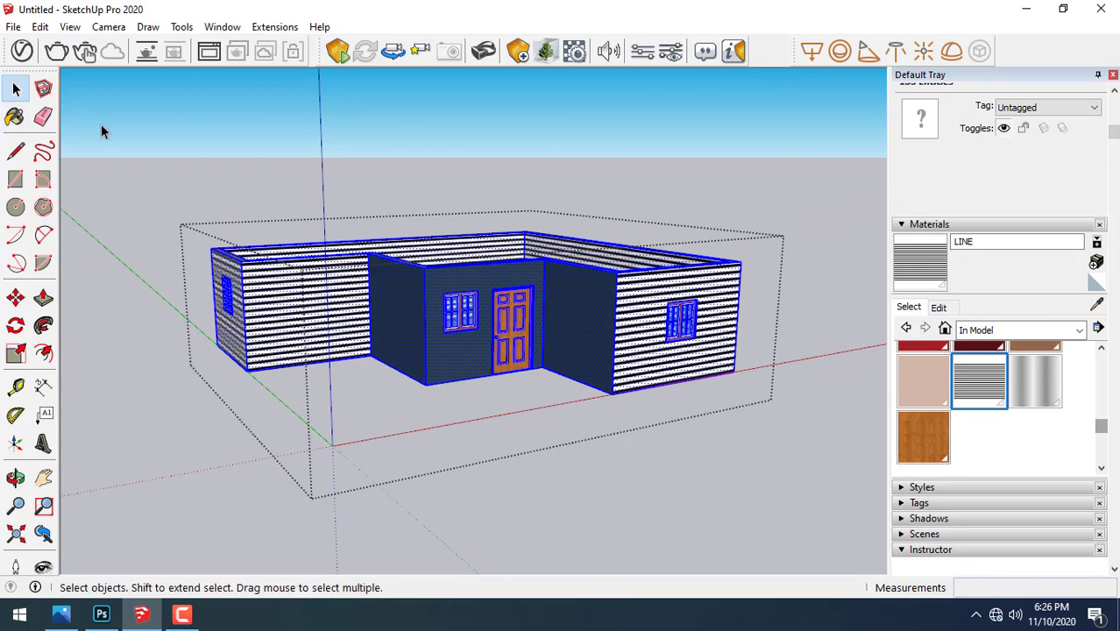
{"action": "key", "text": "ctrl+z"}
{"action": "left_click", "coordinate": [295, 296]}
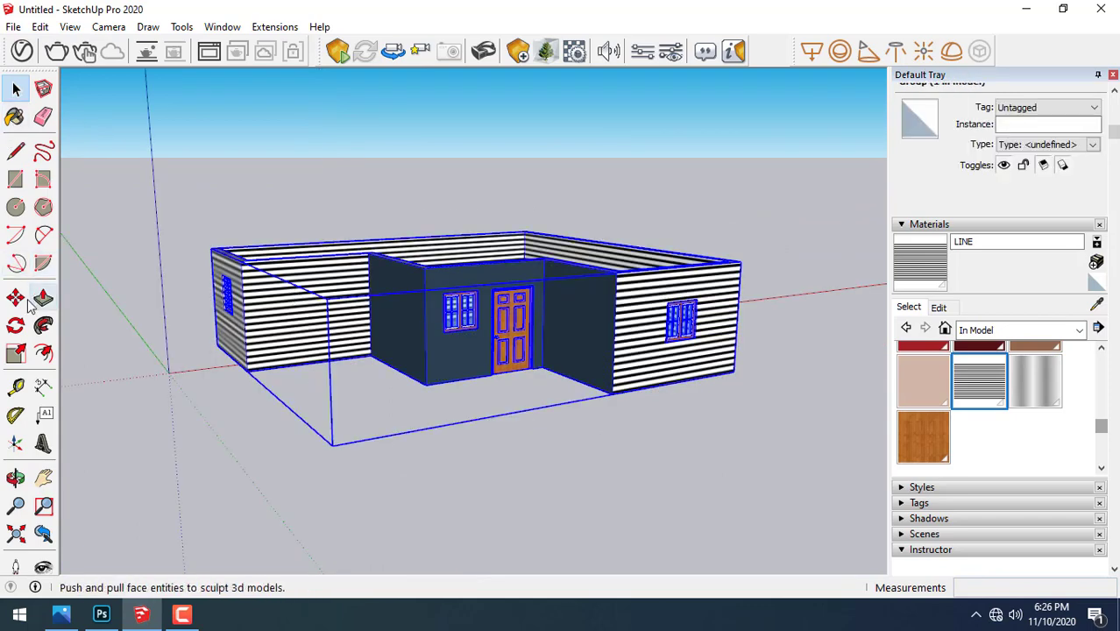
{"action": "left_click", "coordinate": [16, 298]}
{"action": "key", "text": "ctrl"}
{"action": "left_click", "coordinate": [248, 372]}
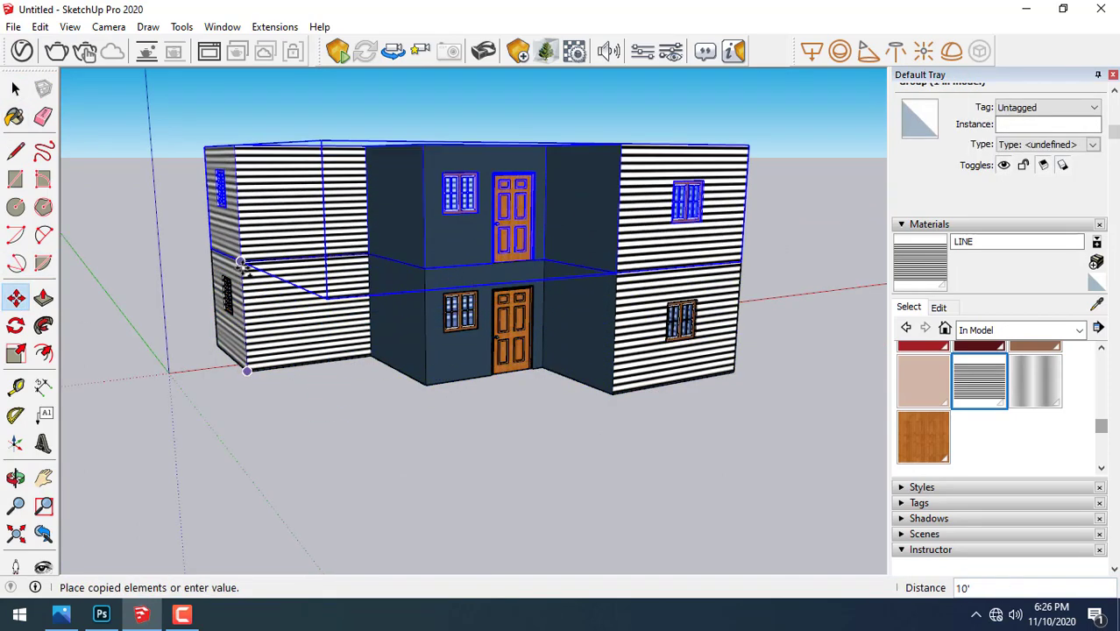
{"action": "left_click", "coordinate": [243, 267]}
{"action": "left_click", "coordinate": [15, 87]}
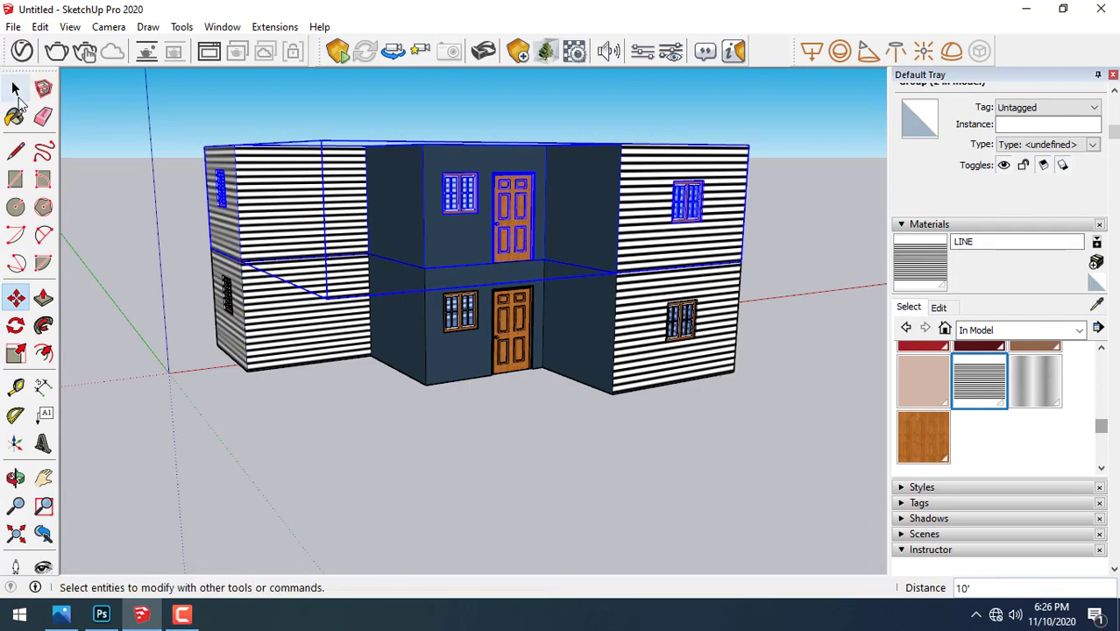
{"action": "left_click", "coordinate": [439, 118]}
{"action": "mouse_move", "coordinate": [432, 140]}
{"action": "middle_mouse_down"}
{"action": "mouse_move", "coordinate": [442, 186]}
{"action": "mouse_move", "coordinate": [412, 191]}
{"action": "middle_mouse_up"}
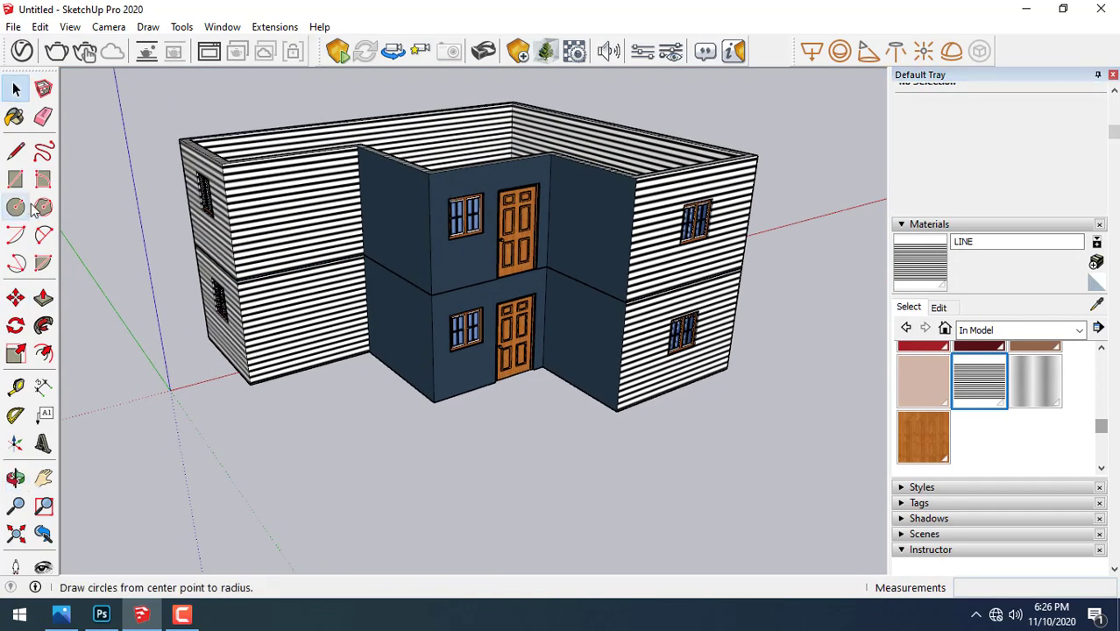
- Draw a rectangle between the two wing corners at first-floor level and push it down into a thin slab
{"action": "left_click", "coordinate": [15, 179]}
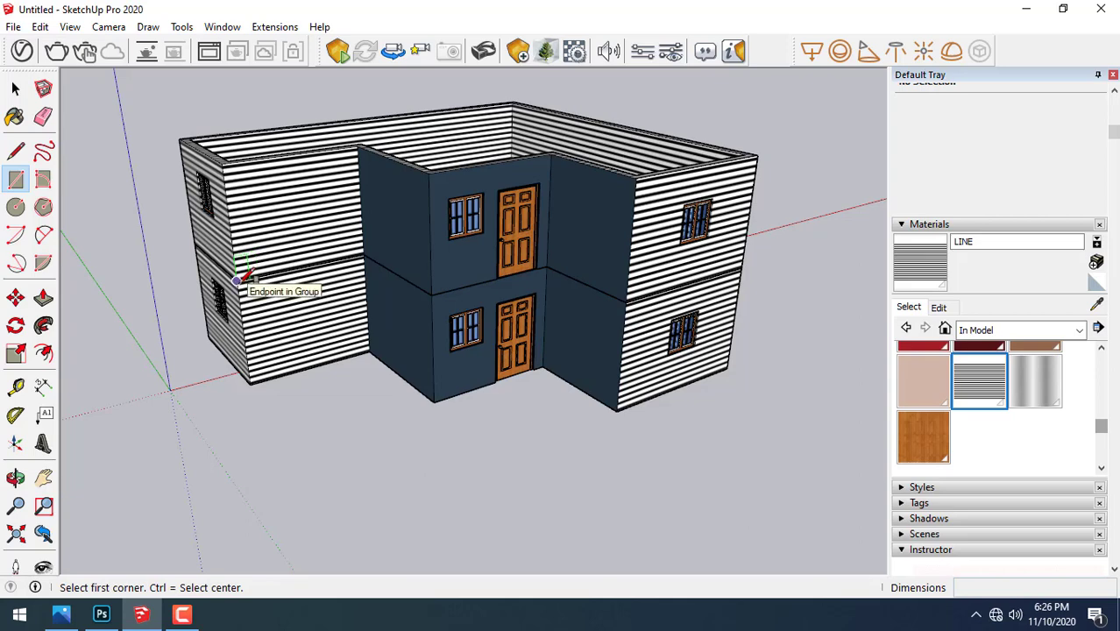
{"action": "left_click", "coordinate": [237, 281]}
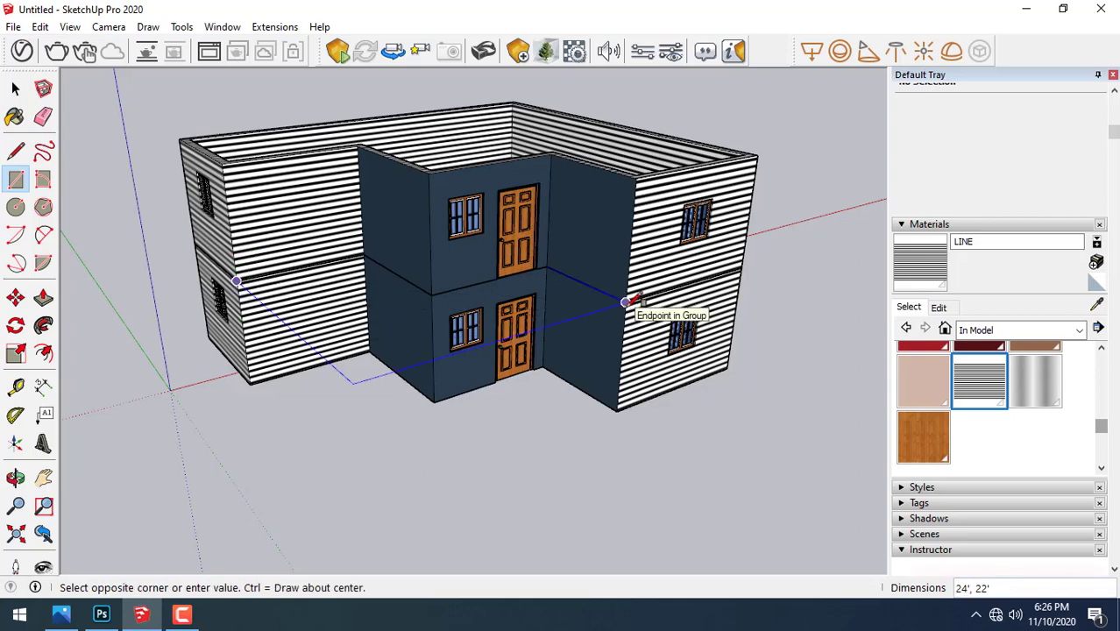
{"action": "left_click", "coordinate": [625, 301]}
{"action": "left_click", "coordinate": [16, 88]}
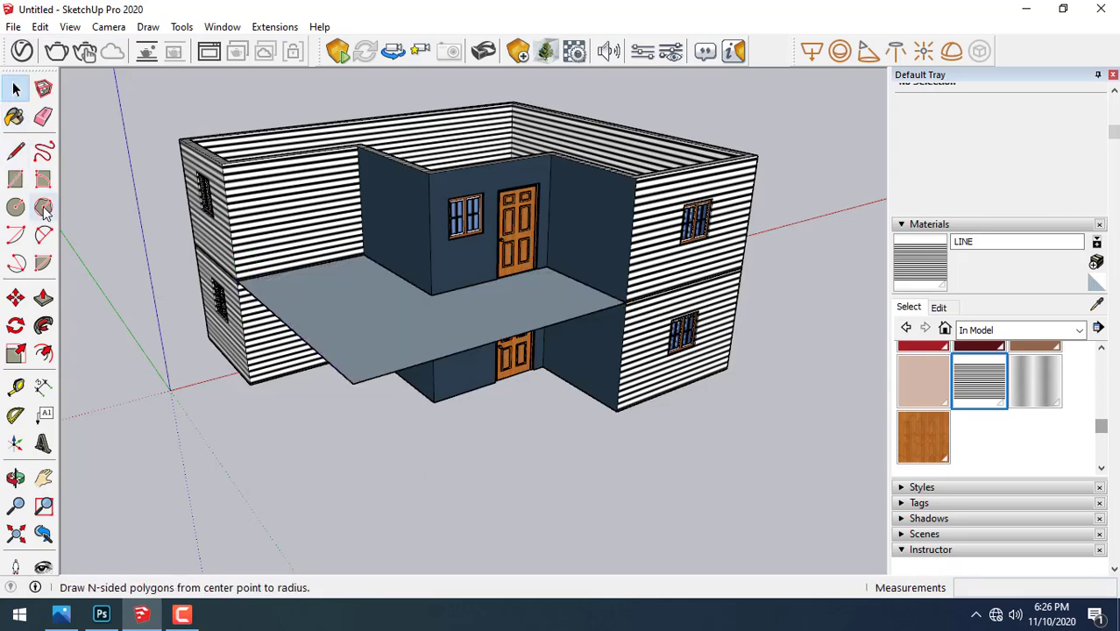
{"action": "left_click", "coordinate": [43, 298]}
{"action": "left_click", "coordinate": [364, 359]}
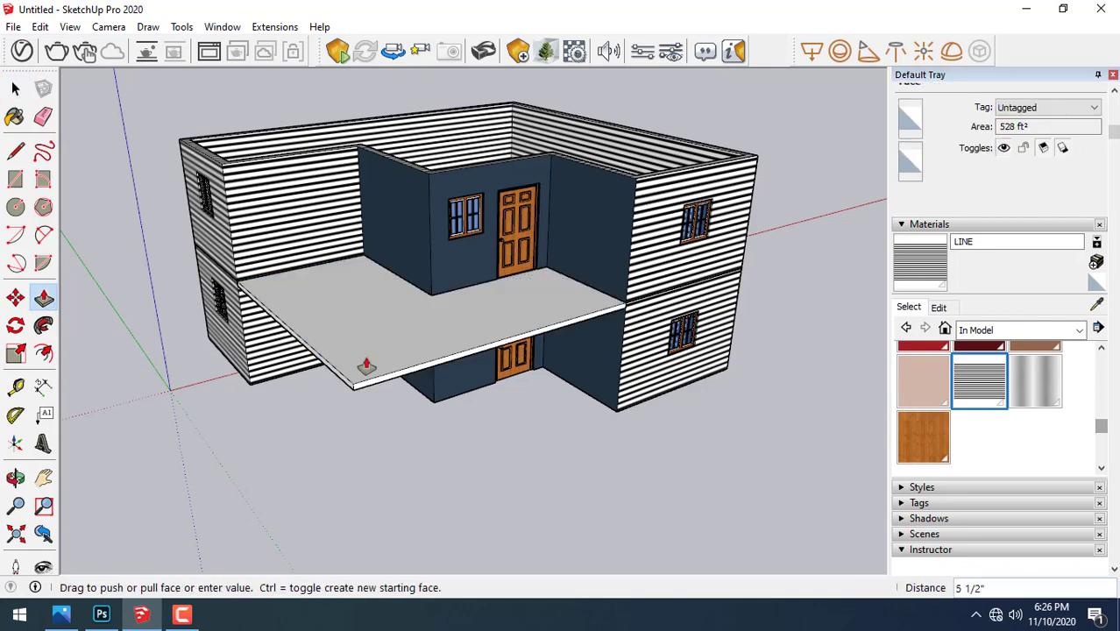
{"action": "left_click", "coordinate": [366, 366]}
- Orbit around to inspect the new balcony slab and select its top face
{"action": "left_click", "coordinate": [16, 89]}
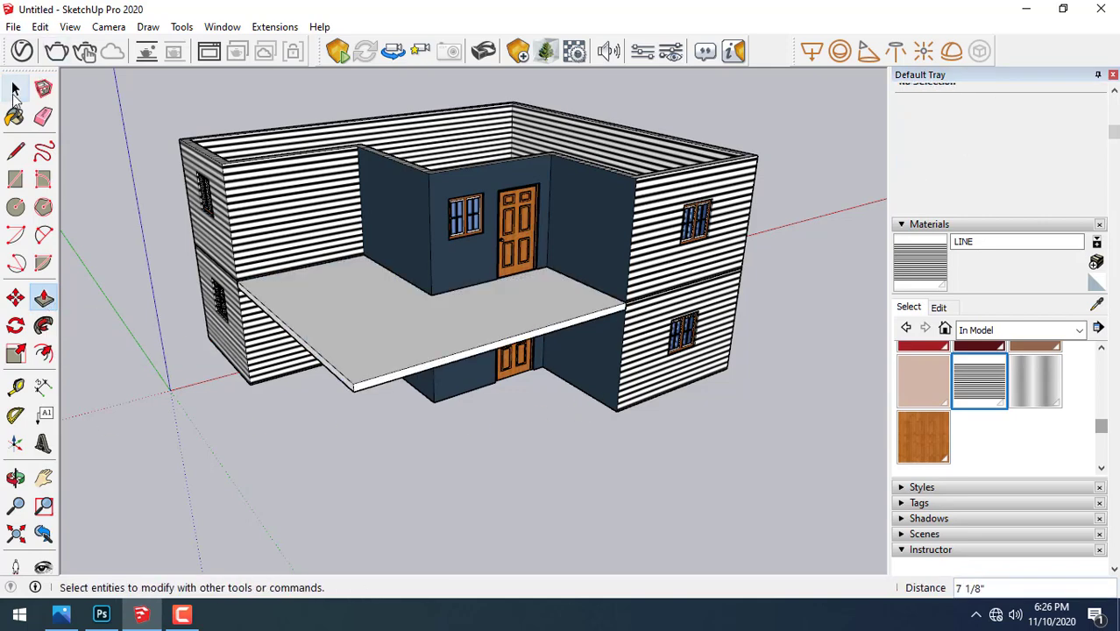
{"action": "middle_click_drag", "start_coordinate": [284, 348], "coordinate": [359, 328]}
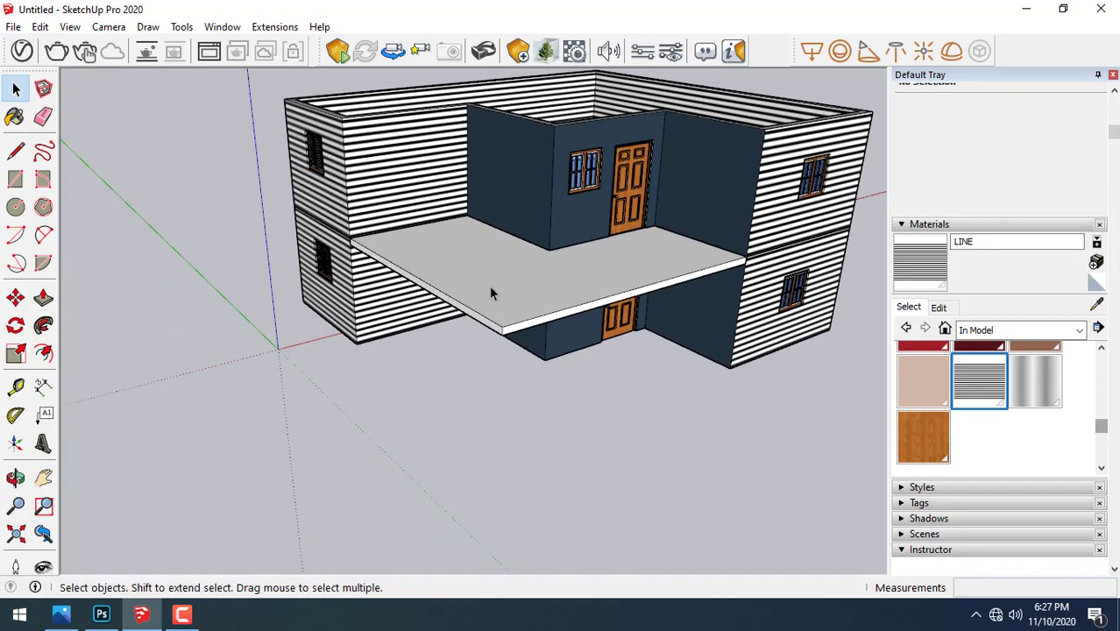
{"action": "middle_click_drag", "start_coordinate": [446, 311], "coordinate": [347, 281]}
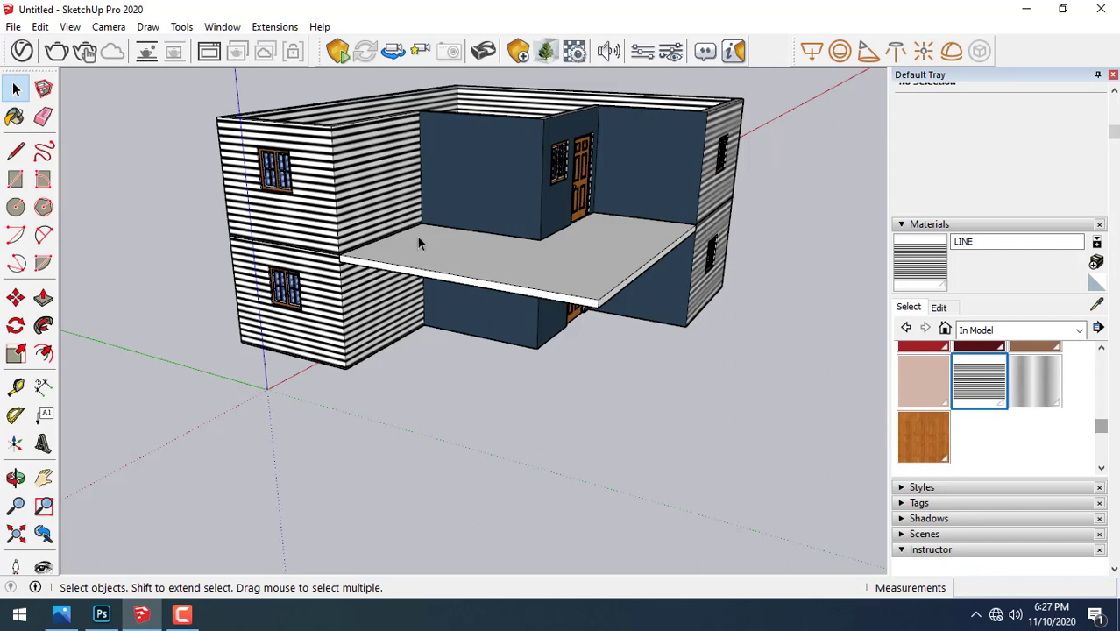
{"action": "middle_click_drag", "start_coordinate": [417, 242], "coordinate": [441, 256]}
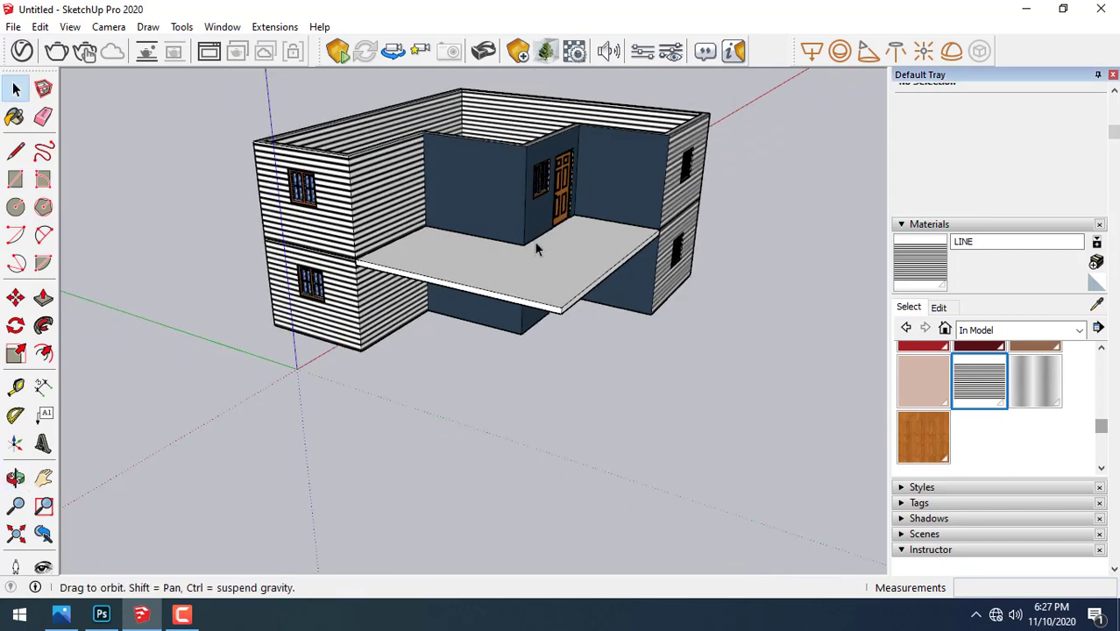
{"action": "mouse_move", "coordinate": [536, 249]}
{"action": "middle_mouse_down"}
{"action": "mouse_move", "coordinate": [590, 278]}
{"action": "mouse_move", "coordinate": [544, 213]}
{"action": "mouse_move", "coordinate": [520, 95]}
{"action": "mouse_move", "coordinate": [517, 187]}
{"action": "middle_mouse_up"}
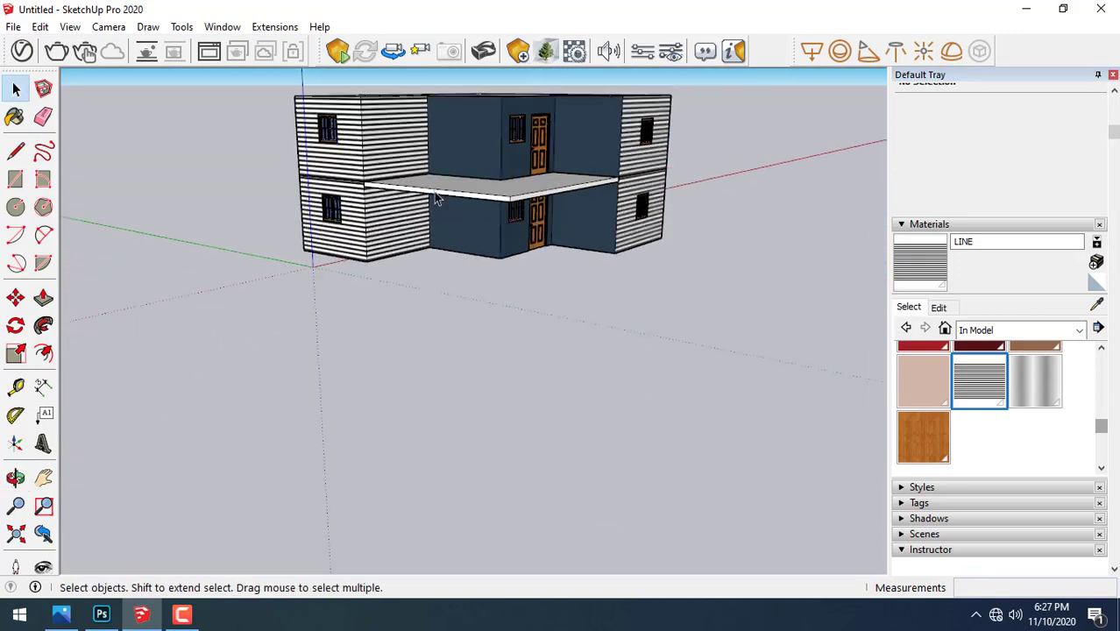
{"action": "scroll", "coordinate": [435, 198], "scroll_direction": "up", "scroll_amount": 3}
{"action": "scroll", "coordinate": [426, 183], "scroll_direction": "up", "scroll_amount": 1}
{"action": "middle_click_drag", "start_coordinate": [426, 183], "coordinate": [385, 281]}
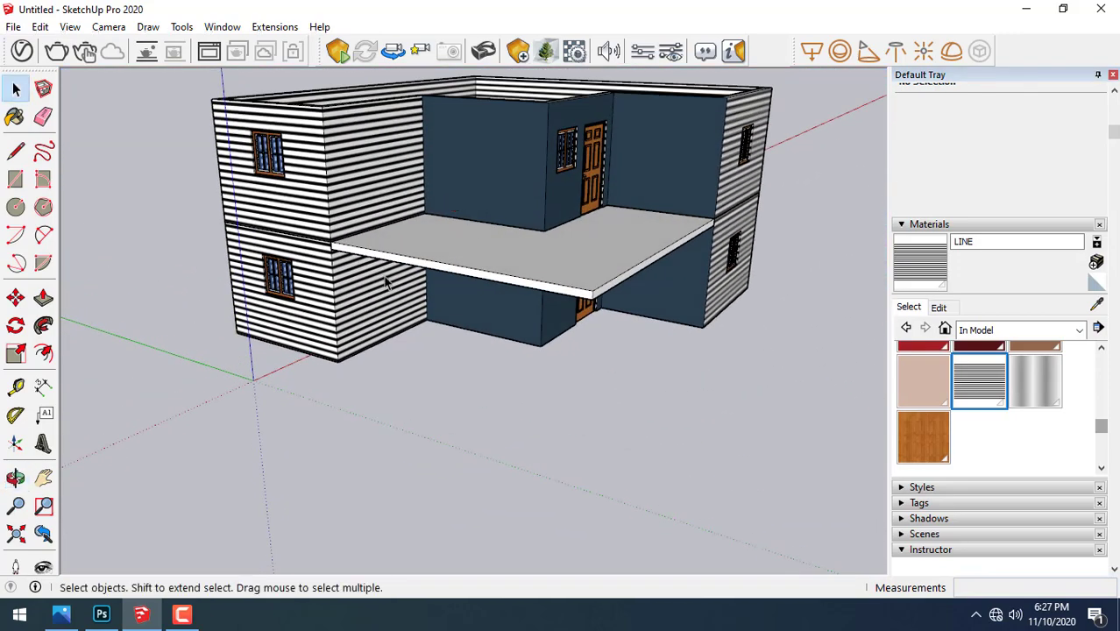
{"action": "scroll", "coordinate": [472, 239], "scroll_direction": "up", "scroll_amount": 1}
{"action": "left_click", "coordinate": [479, 245]}
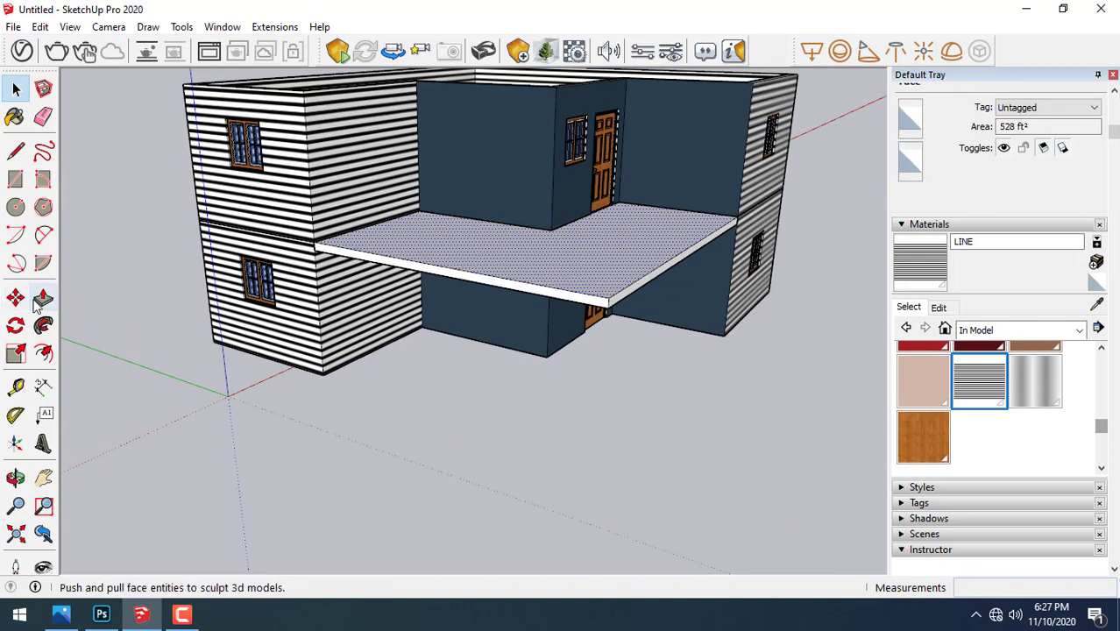
- Offset the slab's top face inward by 9" to form a border strip
{"action": "left_click", "coordinate": [15, 353]}
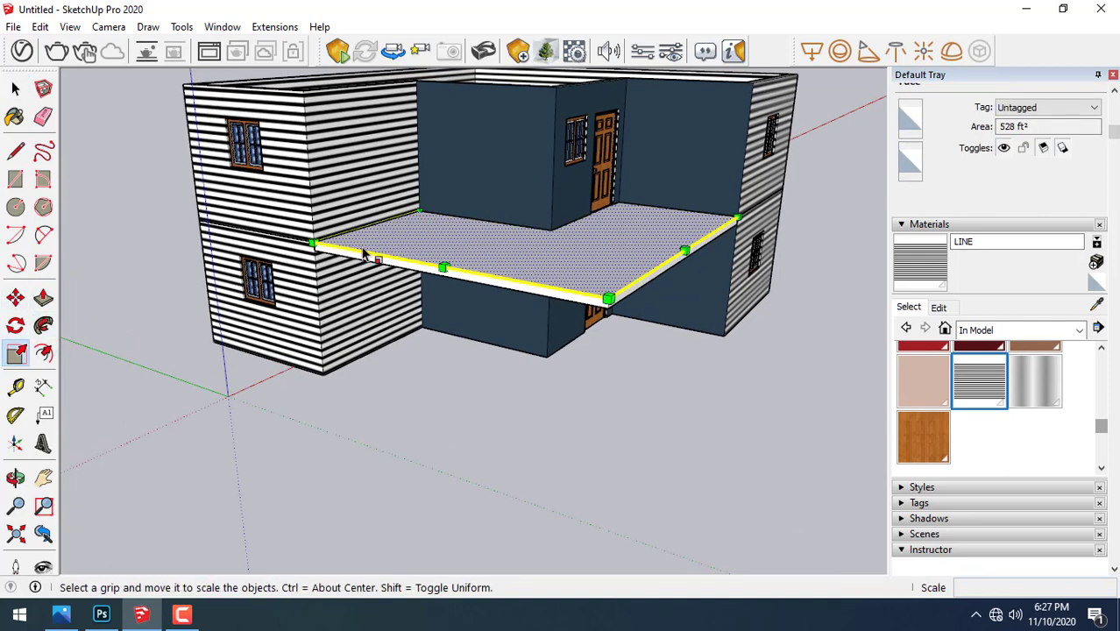
{"action": "left_click", "coordinate": [44, 353]}
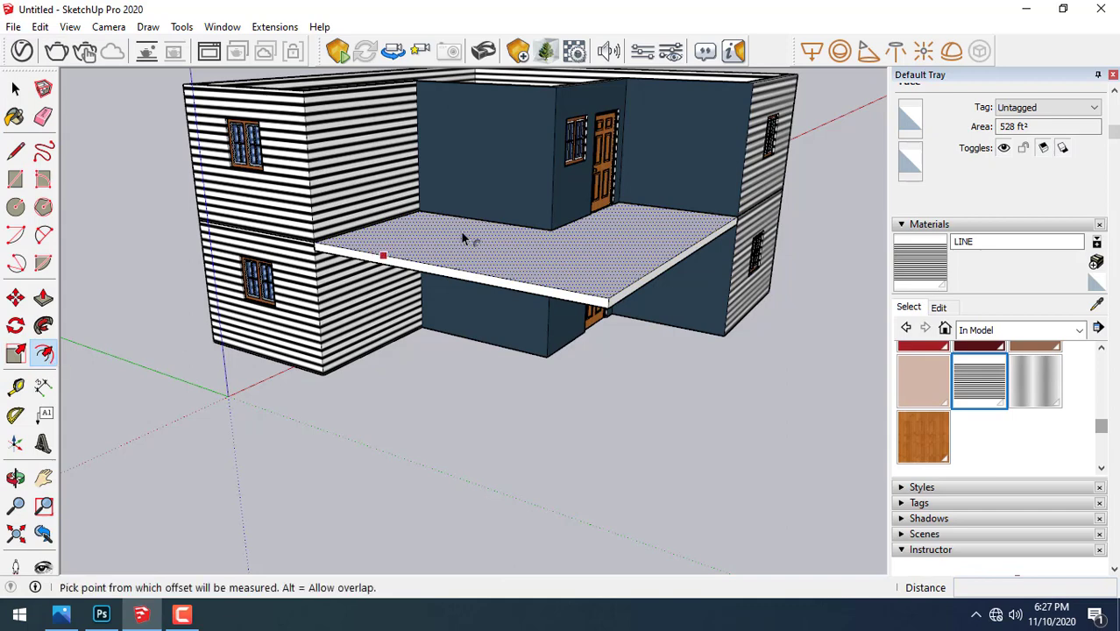
{"action": "left_click", "coordinate": [415, 255]}
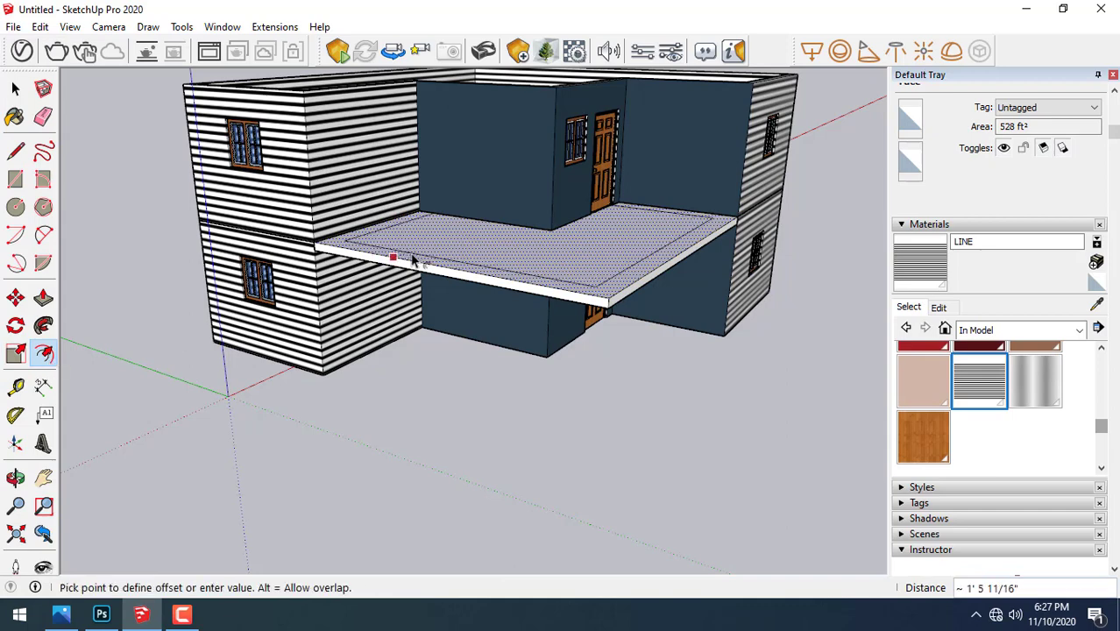
{"action": "key", "text": "Return"}
{"action": "scroll", "coordinate": [425, 214], "scroll_direction": "up", "scroll_amount": 2}
{"action": "scroll", "coordinate": [415, 214], "scroll_direction": "up", "scroll_amount": 2}
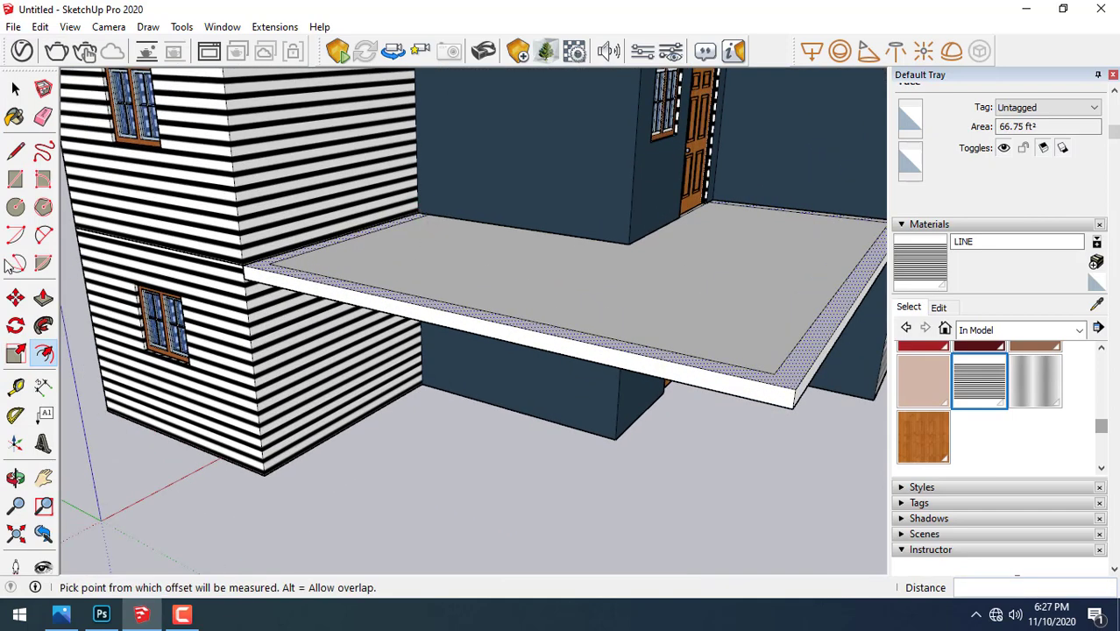
- Draw a line from the border corner to the slab's far corner, splitting the rim strip
{"action": "left_click", "coordinate": [15, 151]}
{"action": "left_click", "coordinate": [269, 262]}
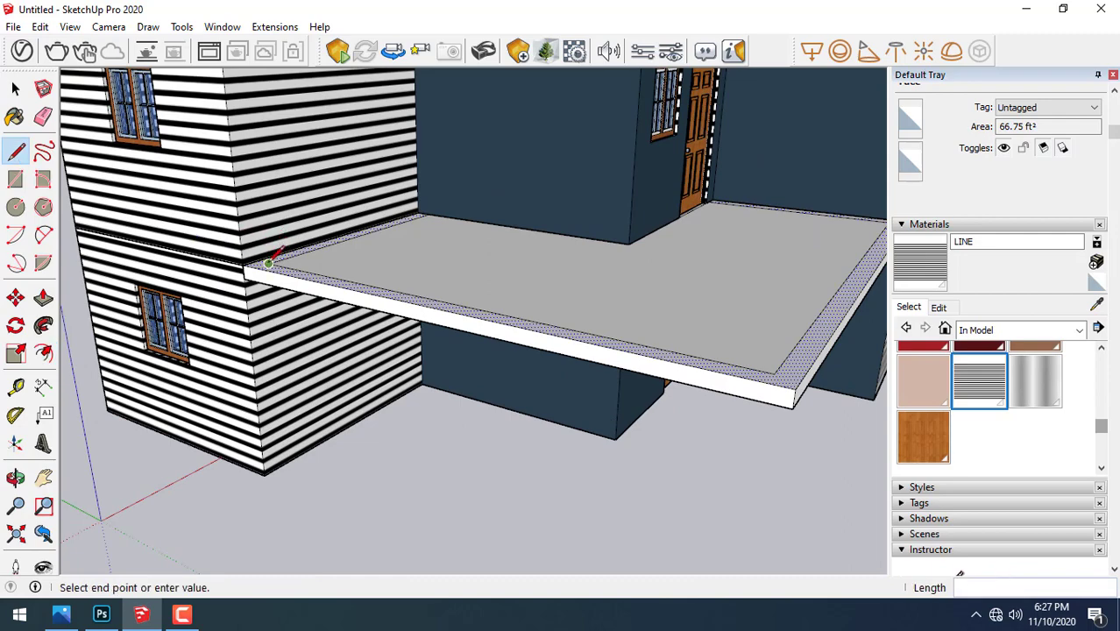
{"action": "scroll", "coordinate": [410, 260], "scroll_direction": "down", "scroll_amount": 3}
{"action": "middle_click_drag", "start_coordinate": [458, 255], "coordinate": [757, 220]}
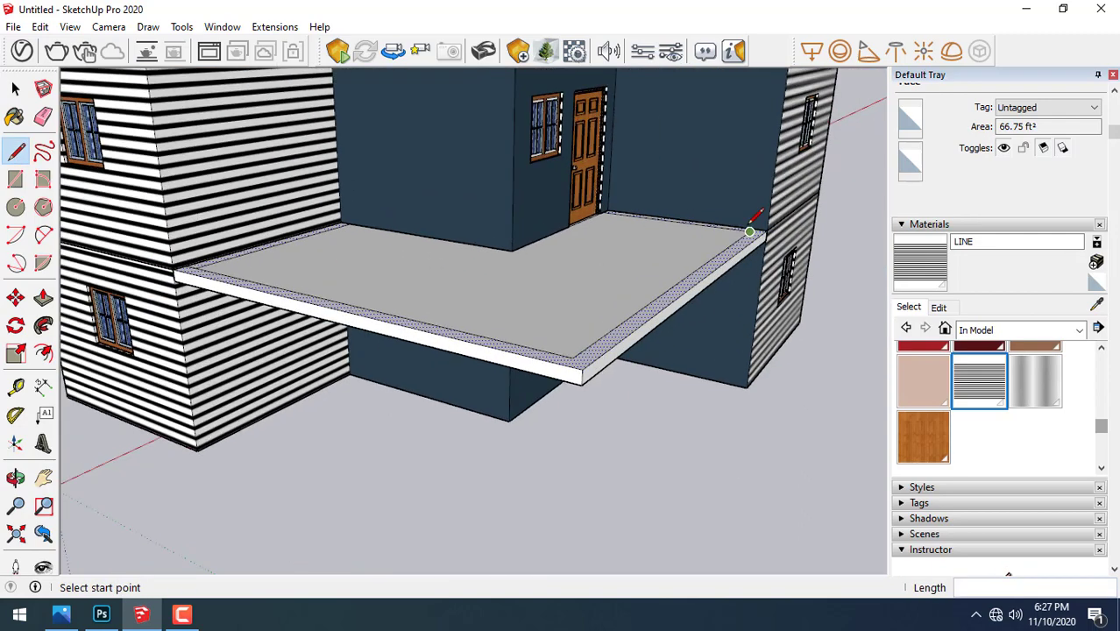
{"action": "scroll", "coordinate": [755, 224], "scroll_direction": "up", "scroll_amount": 3}
{"action": "left_click", "coordinate": [753, 230]}
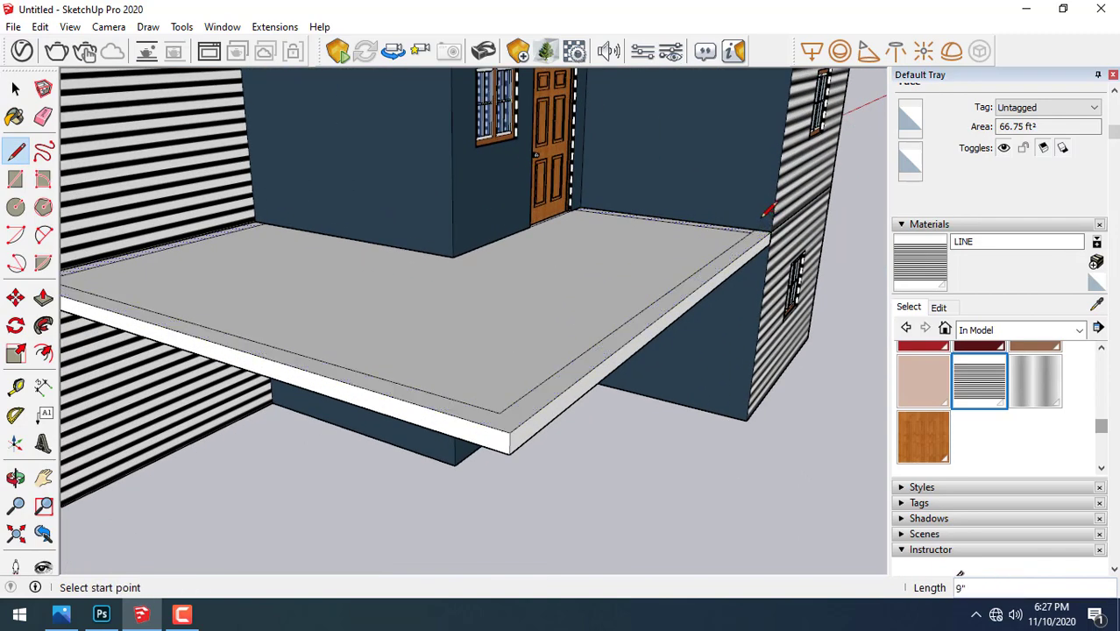
{"action": "left_click", "coordinate": [15, 88]}
{"action": "left_click", "coordinate": [44, 299]}
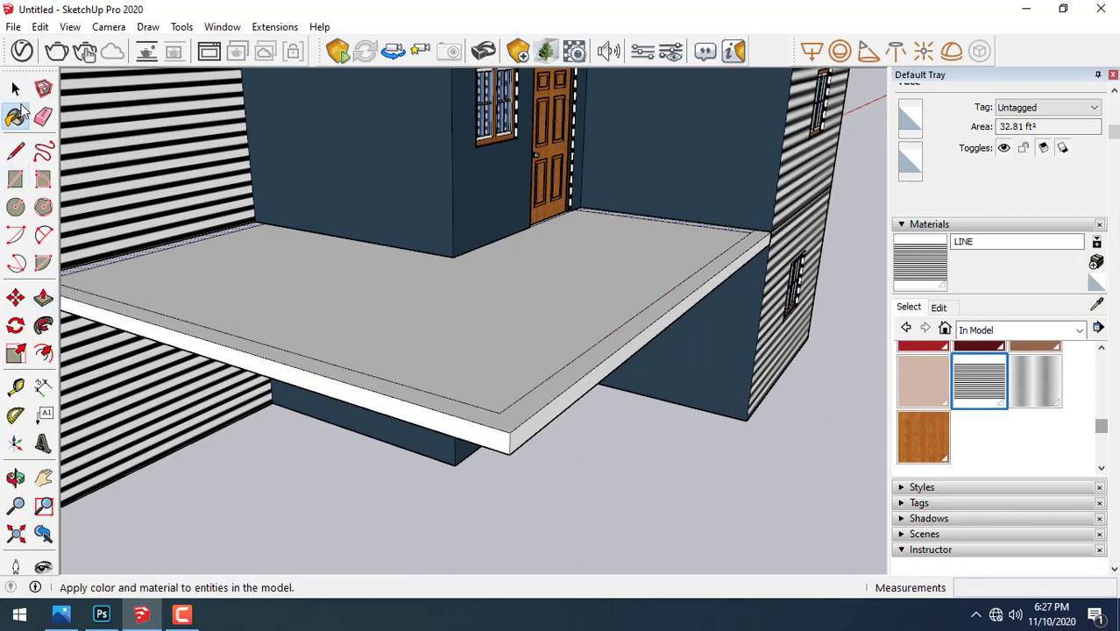
- Select the slab's outer border strip and raise it 4' into a parapet wall
{"action": "left_click", "coordinate": [15, 88]}
{"action": "left_click", "coordinate": [577, 381]}
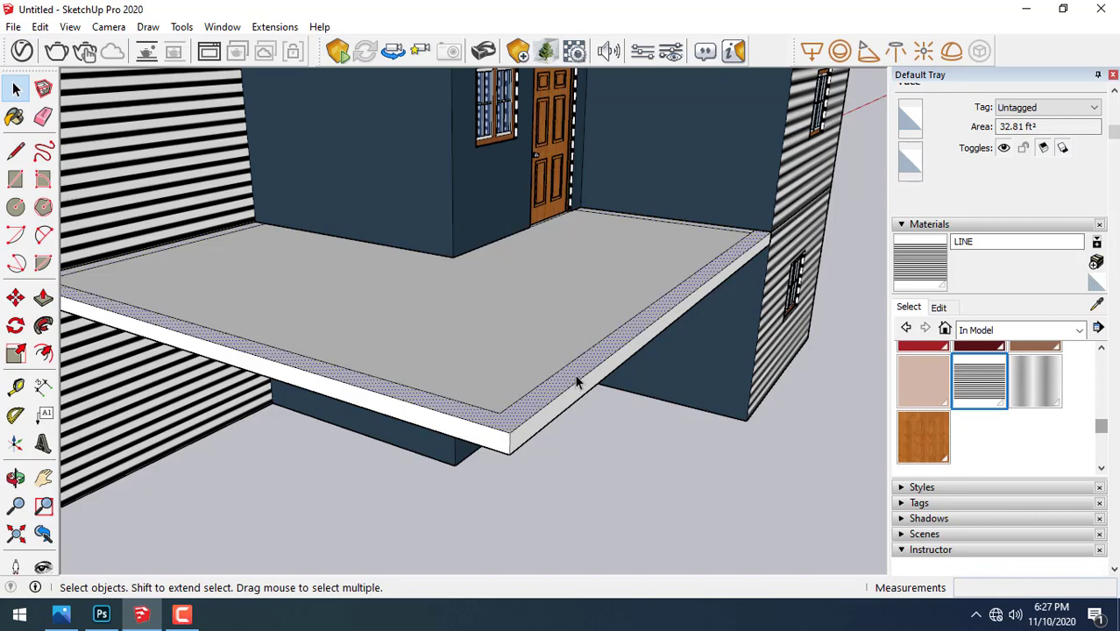
{"action": "key", "text": "p"}
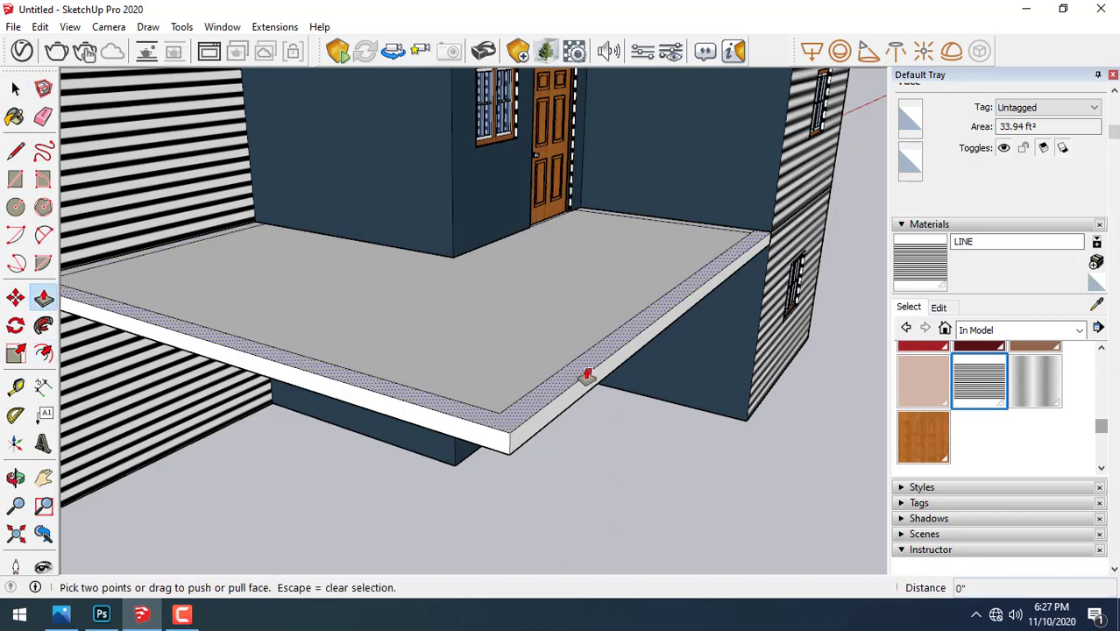
{"action": "left_click_drag", "start_coordinate": [588, 375], "coordinate": [592, 312]}
{"action": "type", "text": "4'"}
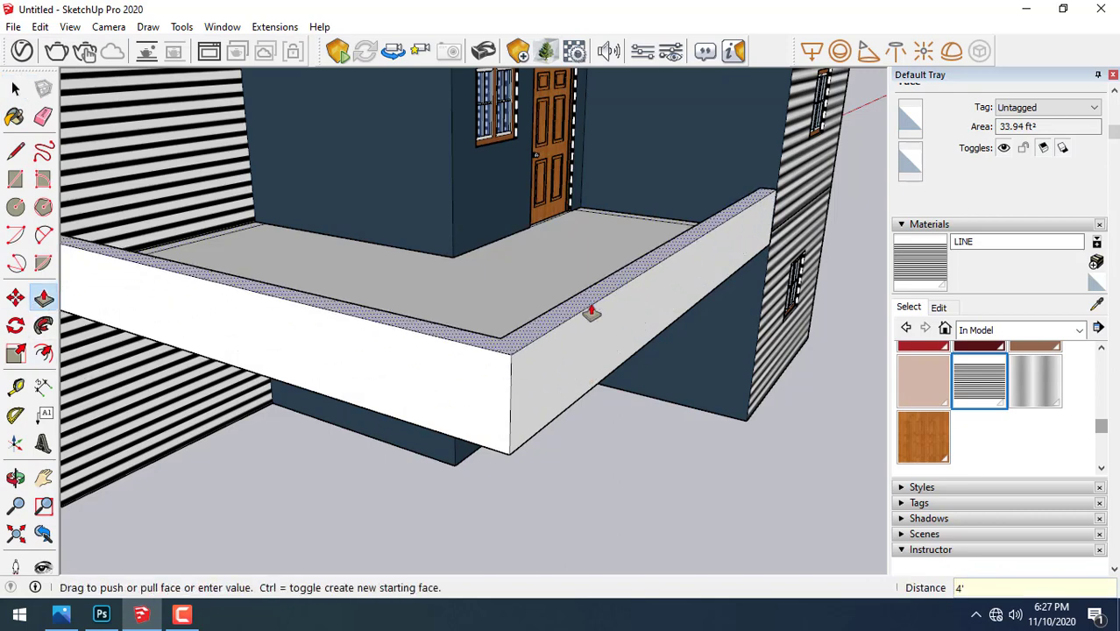
{"action": "key", "text": "Return"}
{"action": "scroll", "coordinate": [587, 312], "scroll_direction": "down", "scroll_amount": 5}
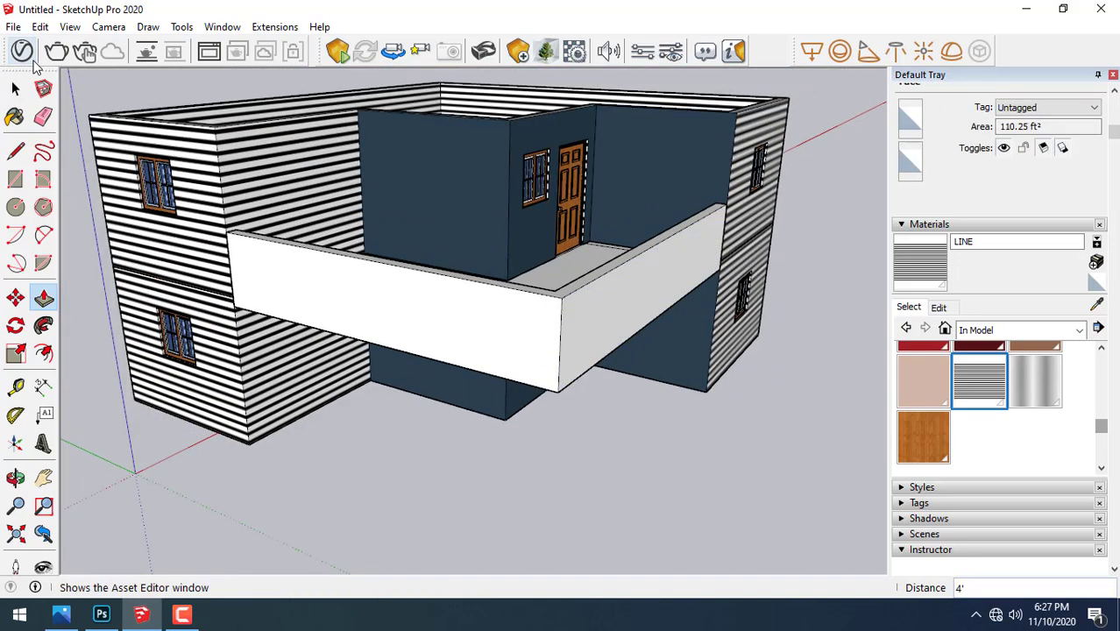
- Orbit to a wider front view and select the parapet's front face
{"action": "left_click", "coordinate": [15, 89]}
{"action": "middle_click_drag", "start_coordinate": [600, 495], "coordinate": [425, 437]}
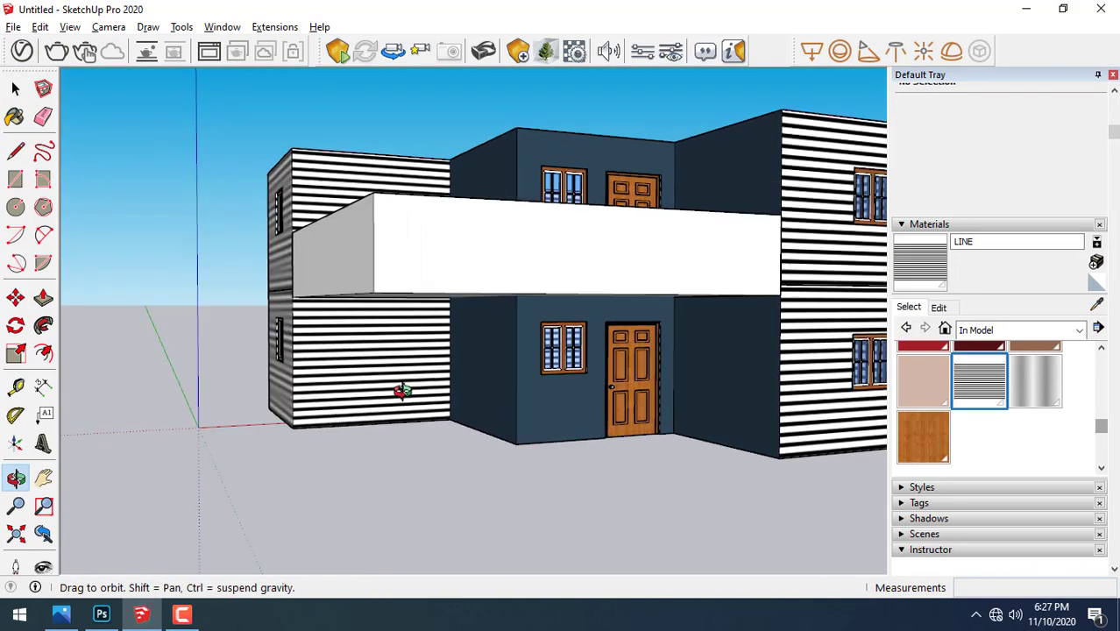
{"action": "mouse_move", "coordinate": [399, 331]}
{"action": "middle_mouse_down"}
{"action": "mouse_move", "coordinate": [425, 367]}
{"action": "mouse_move", "coordinate": [419, 345]}
{"action": "mouse_move", "coordinate": [500, 330]}
{"action": "mouse_move", "coordinate": [500, 258]}
{"action": "mouse_move", "coordinate": [535, 258]}
{"action": "mouse_move", "coordinate": [552, 315]}
{"action": "mouse_move", "coordinate": [513, 357]}
{"action": "mouse_move", "coordinate": [538, 278]}
{"action": "middle_mouse_up"}
{"action": "left_click", "coordinate": [578, 279]}
- Outline an opening on the front parapet and push its inner face in 9"
{"action": "scroll", "coordinate": [578, 278], "scroll_direction": "up", "scroll_amount": 1}
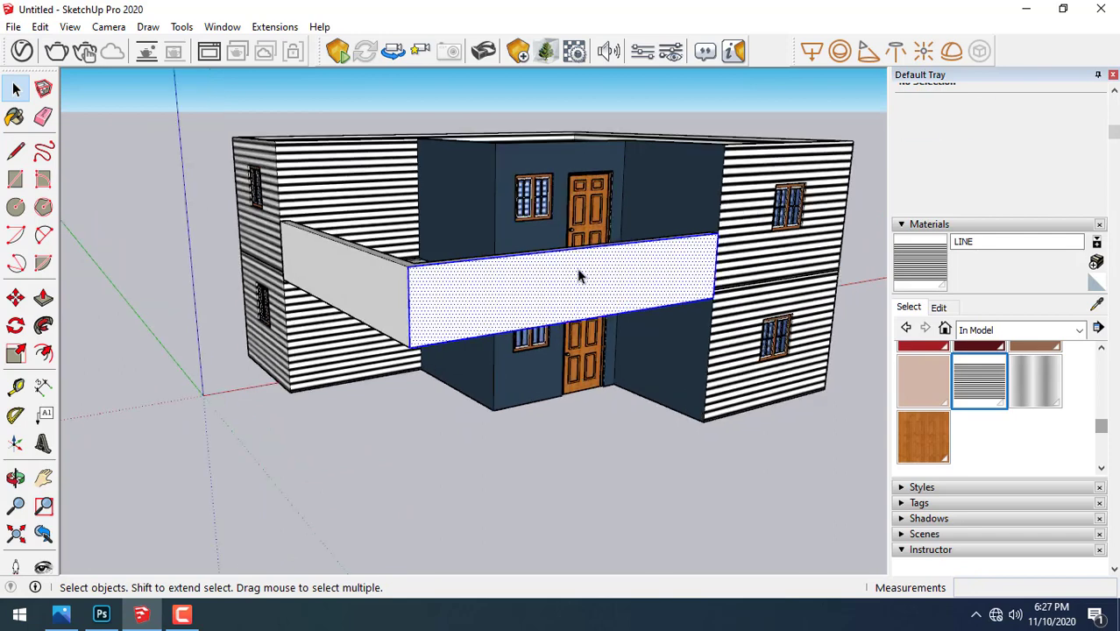
{"action": "scroll", "coordinate": [578, 279], "scroll_direction": "up", "scroll_amount": 2}
{"action": "left_click", "coordinate": [21, 181]}
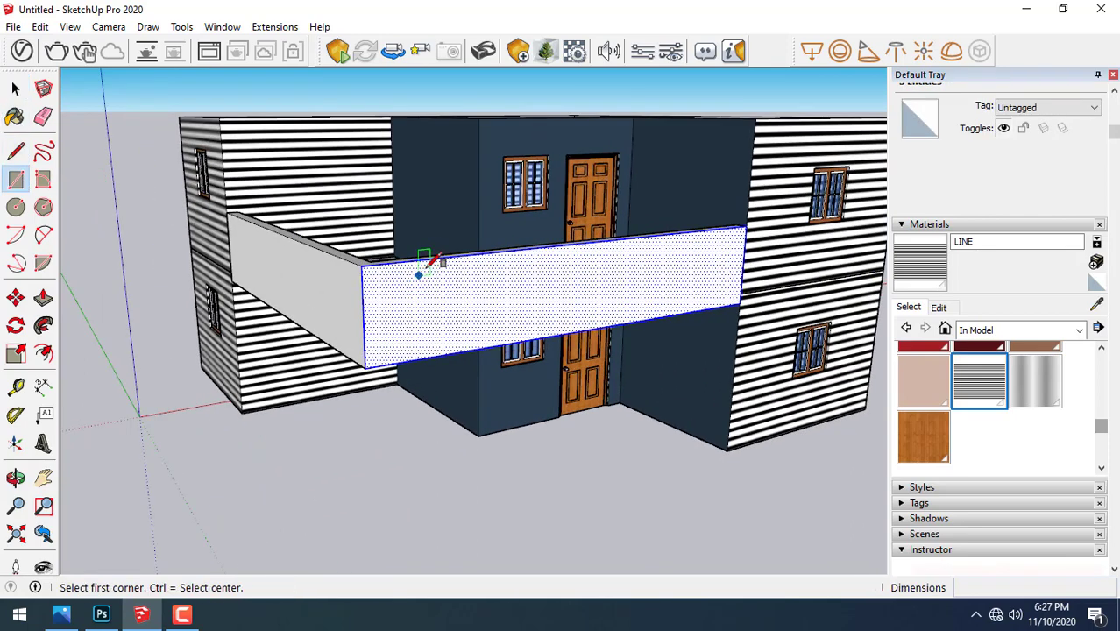
{"action": "left_click", "coordinate": [426, 259]}
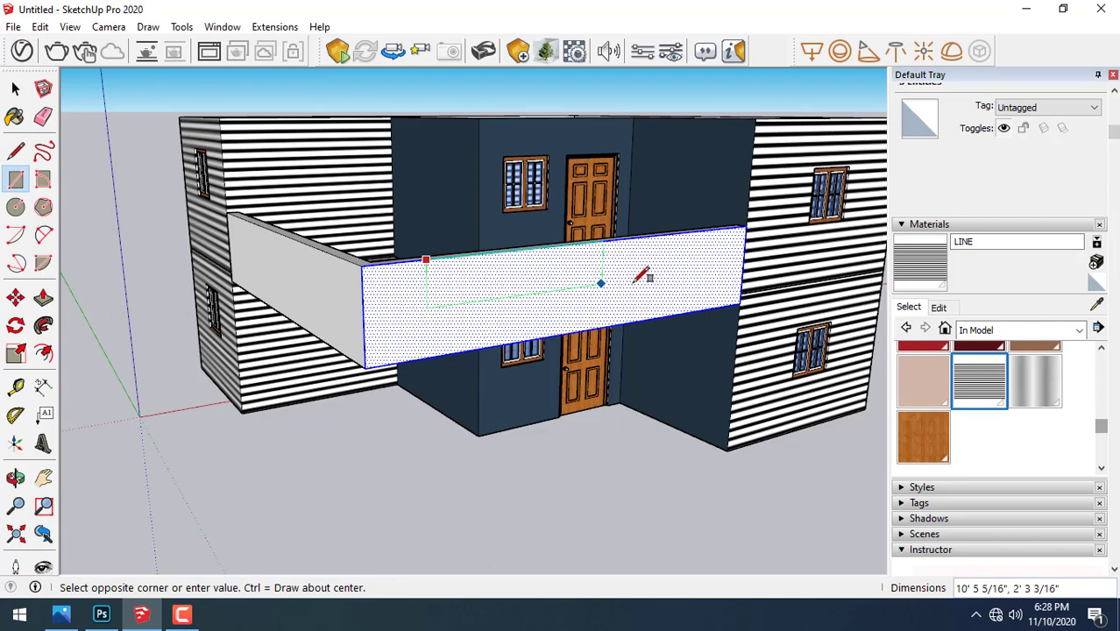
{"action": "left_click", "coordinate": [718, 285]}
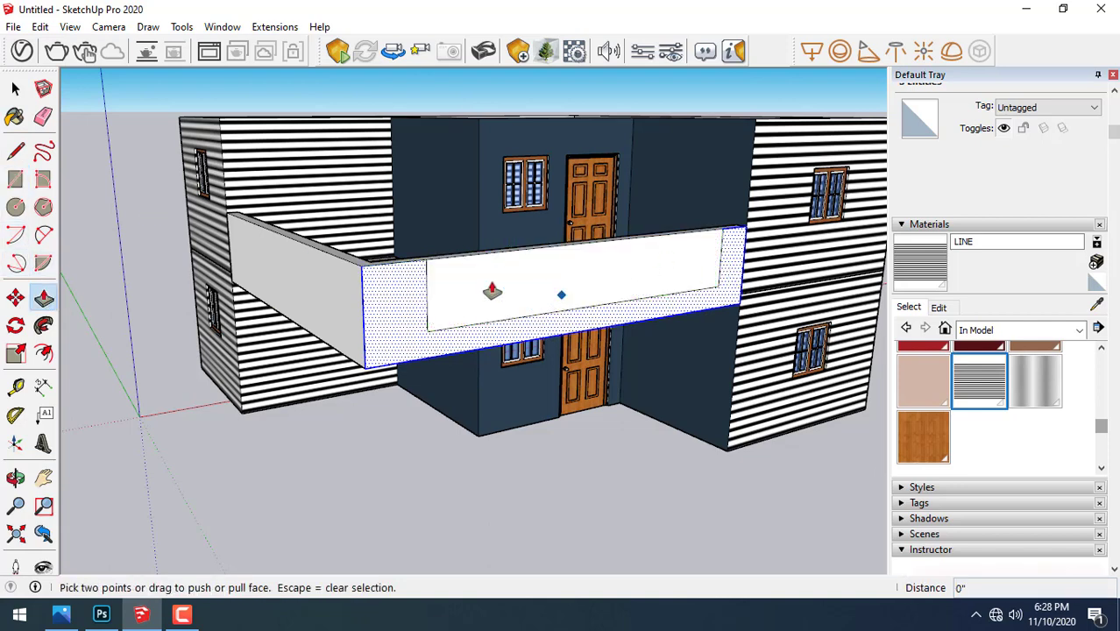
{"action": "left_click", "coordinate": [15, 89]}
{"action": "left_click", "coordinate": [465, 436]}
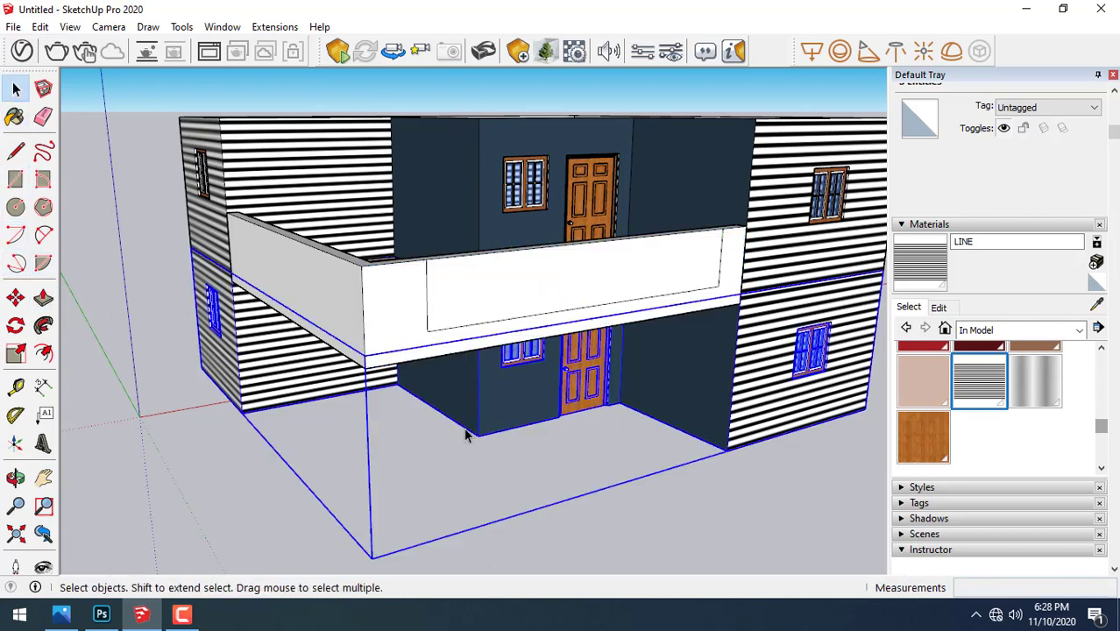
{"action": "left_click", "coordinate": [508, 300]}
{"action": "left_click", "coordinate": [43, 298]}
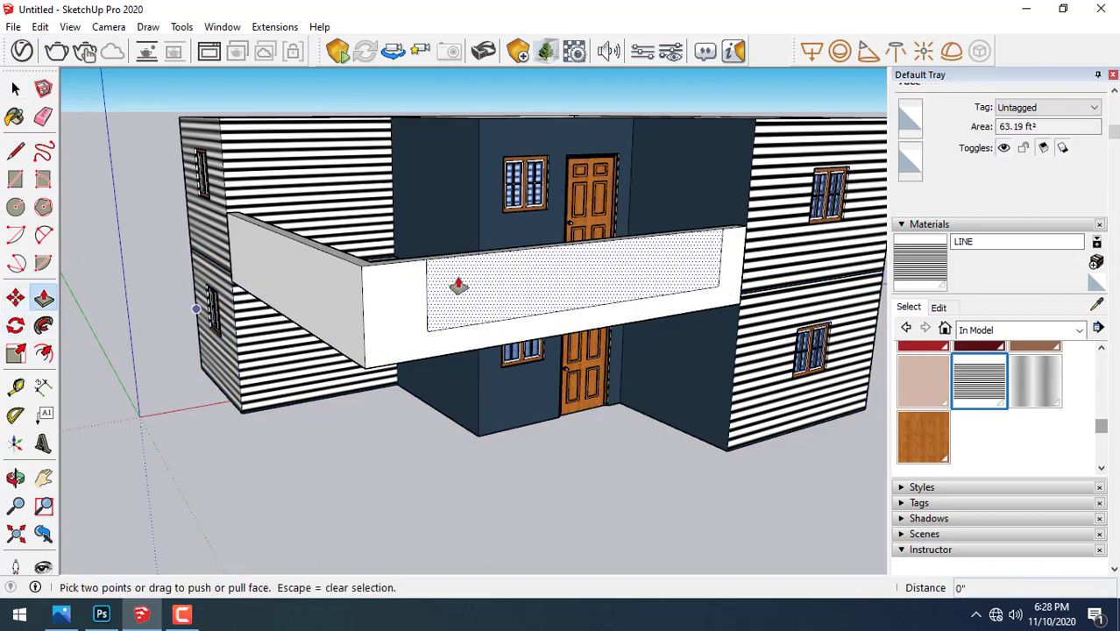
{"action": "left_click", "coordinate": [543, 274]}
{"action": "left_click", "coordinate": [539, 272]}
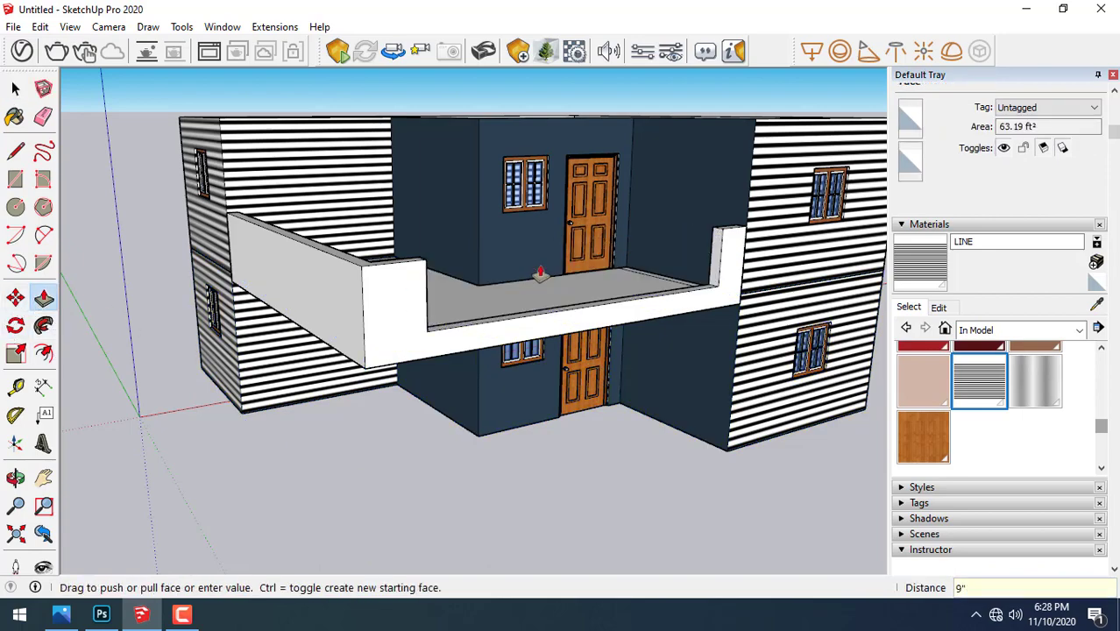
- Draw a rectangle on the left parapet face and push it into the wall
{"action": "middle_click_drag", "start_coordinate": [375, 331], "coordinate": [82, 235]}
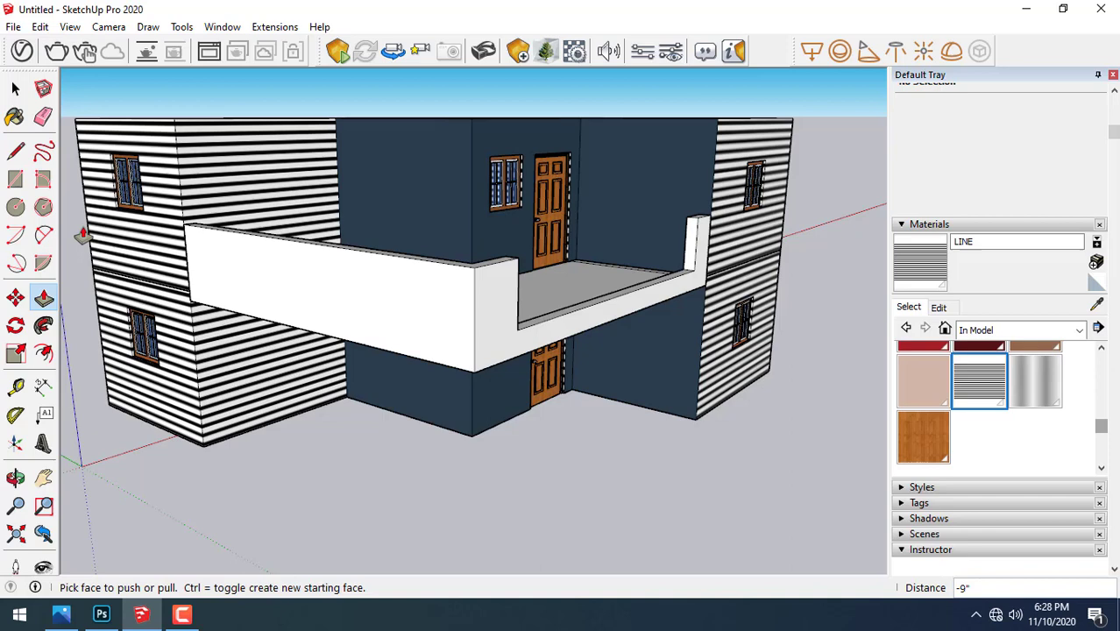
{"action": "left_click", "coordinate": [43, 177]}
{"action": "left_click", "coordinate": [232, 230]}
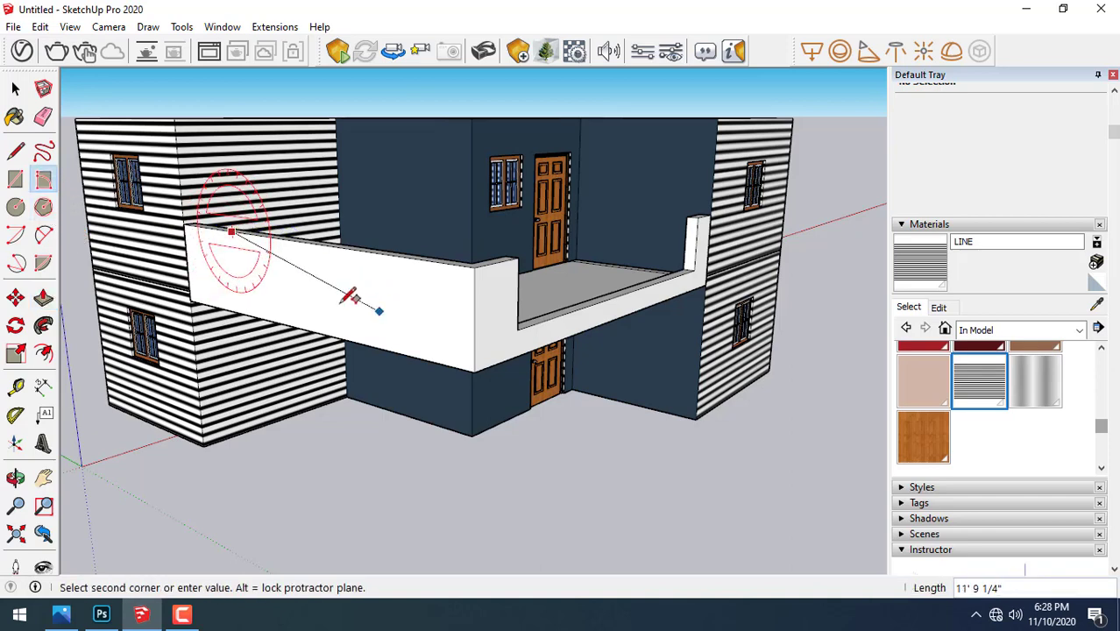
{"action": "key", "text": "r"}
{"action": "left_click", "coordinate": [228, 230]}
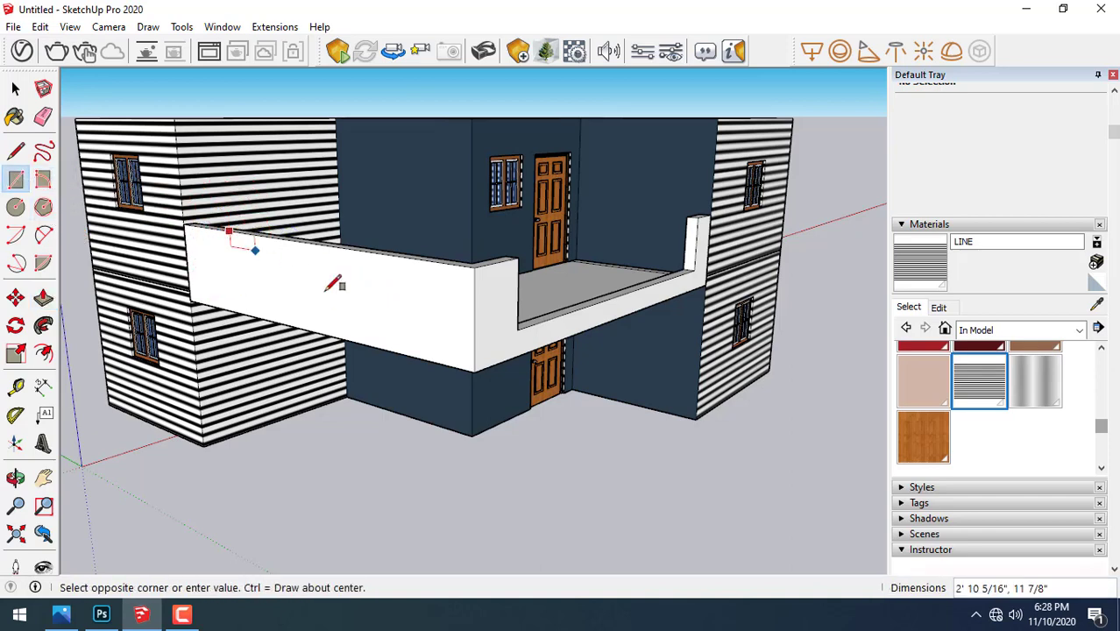
{"action": "left_click", "coordinate": [427, 330]}
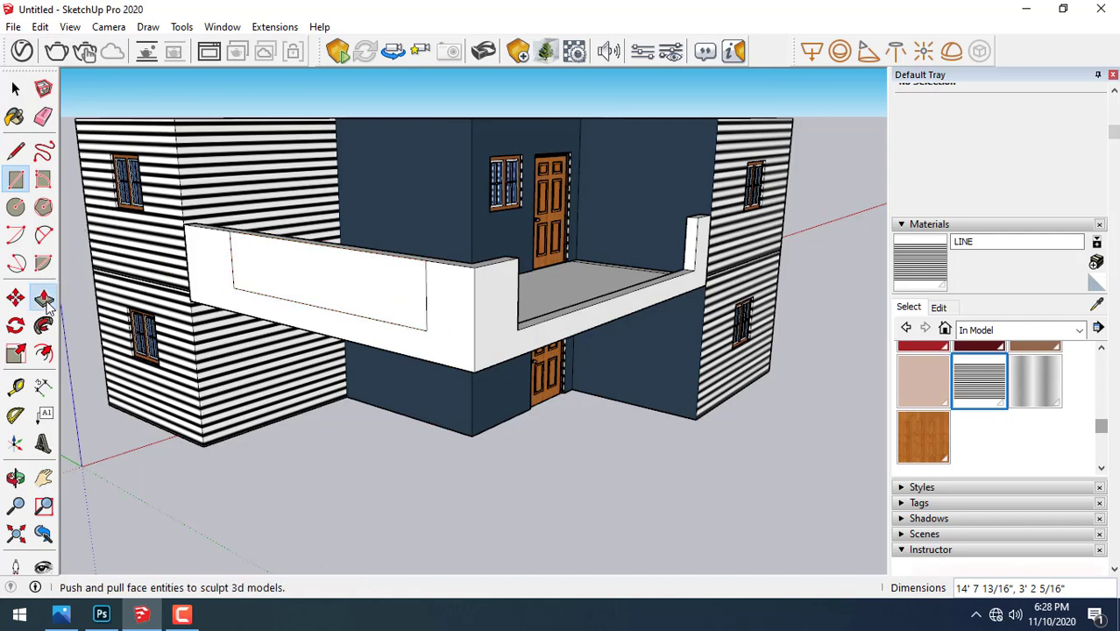
{"action": "left_click", "coordinate": [46, 302]}
{"action": "left_click", "coordinate": [305, 300]}
{"action": "type", "text": "9"}
- Commit the 9" push on the left parapet and bring up the File Import window
{"action": "key", "text": "Return"}
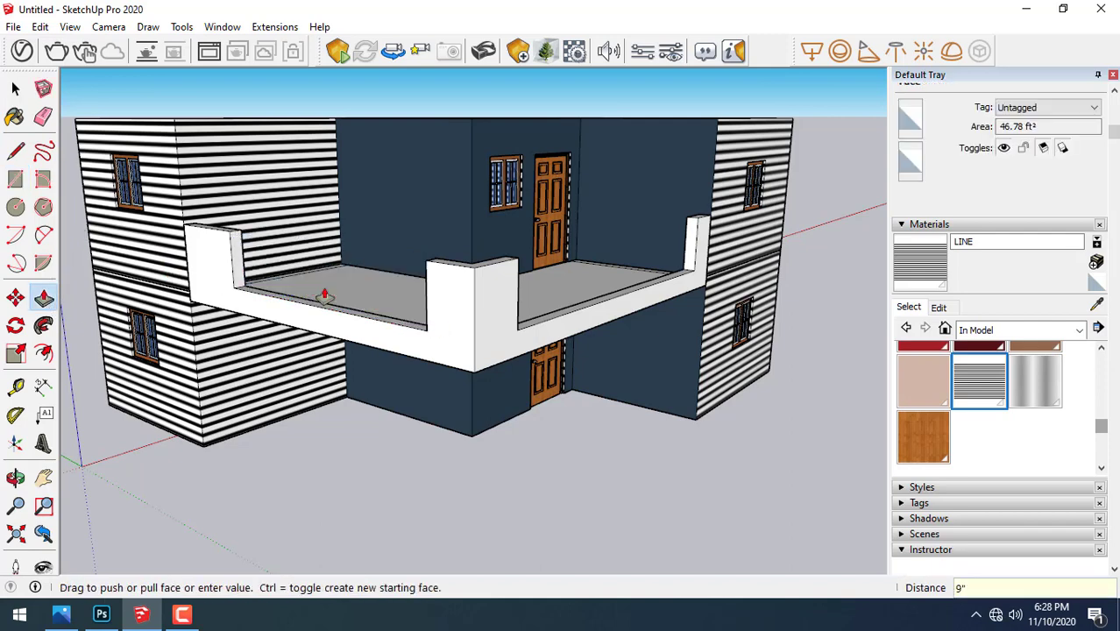
{"action": "left_click", "coordinate": [15, 88]}
{"action": "left_click", "coordinate": [14, 26]}
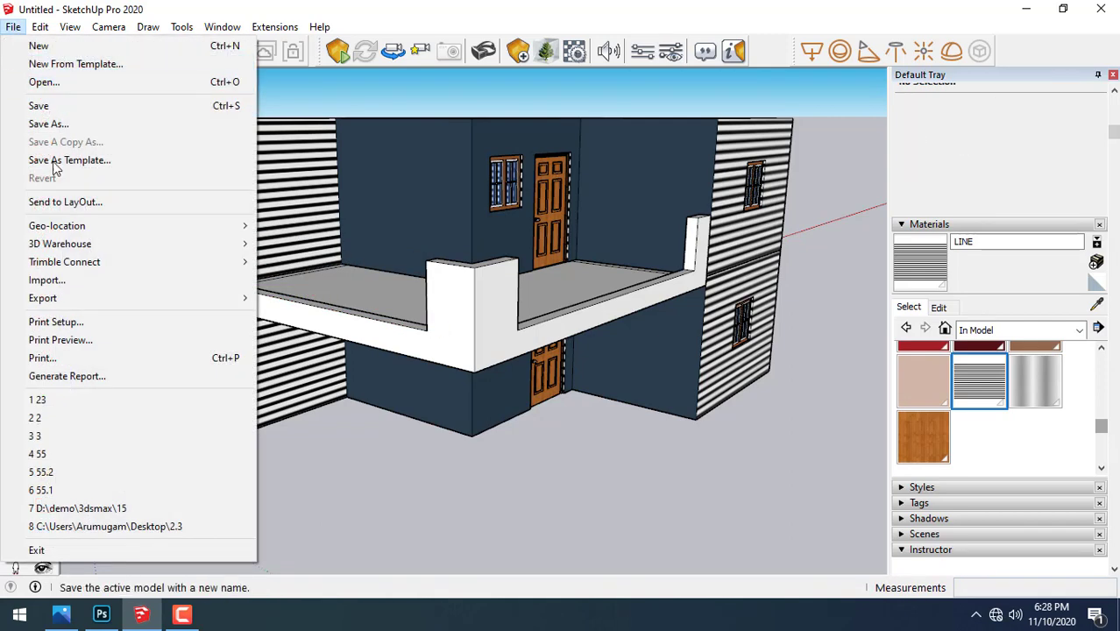
{"action": "left_click", "coordinate": [47, 280]}
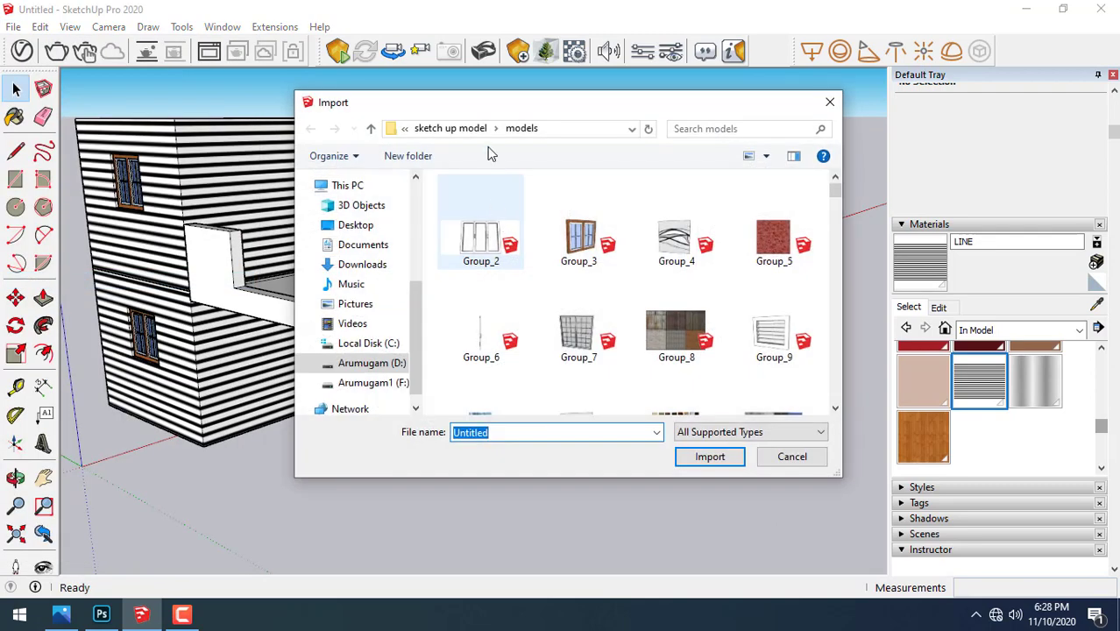
- Browse the models folder past Group_3 and the HAND RAIL model
{"action": "left_click", "coordinate": [580, 250]}
{"action": "scroll", "coordinate": [605, 303], "scroll_direction": "down", "scroll_amount": 5}
{"action": "left_click", "coordinate": [578, 241]}
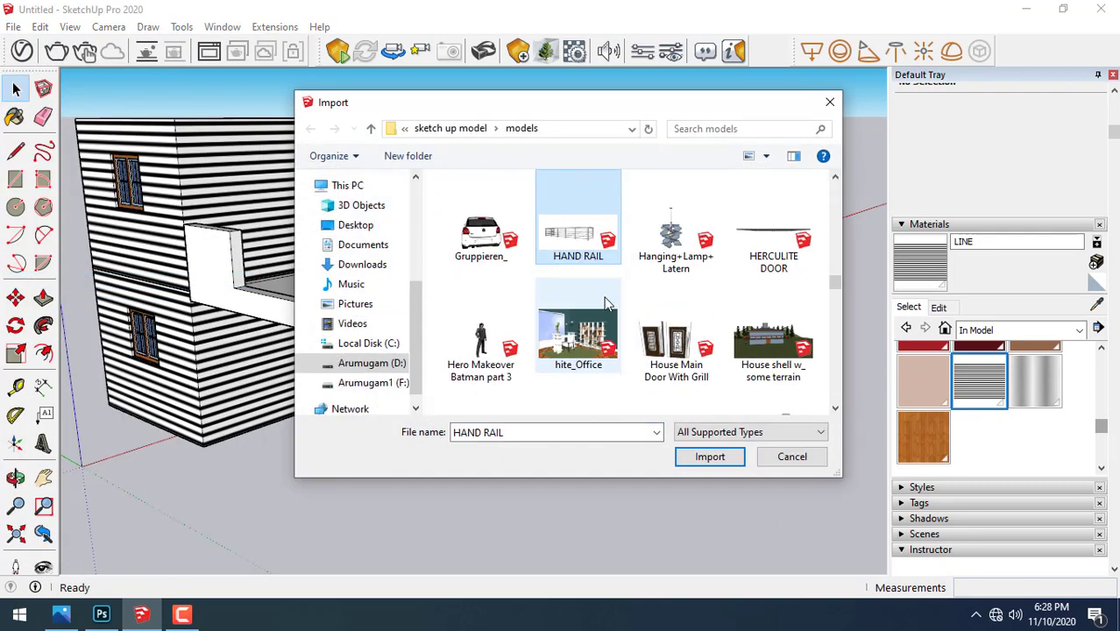
{"action": "scroll", "coordinate": [661, 359], "scroll_direction": "down", "scroll_amount": 1}
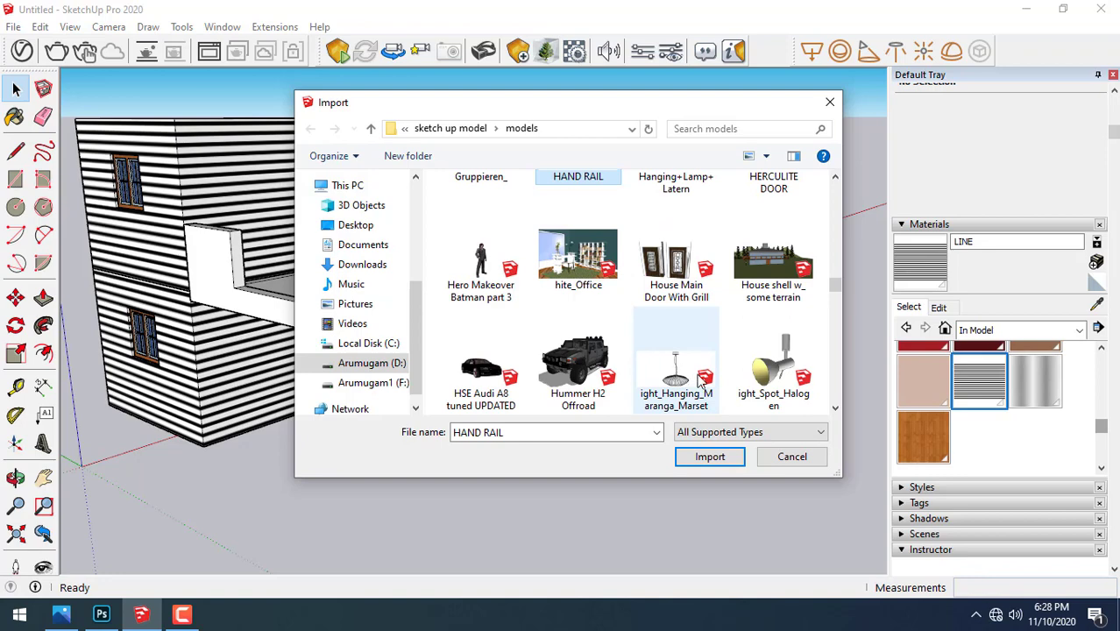
{"action": "key", "text": "Right"}
{"action": "key", "text": "Right"}
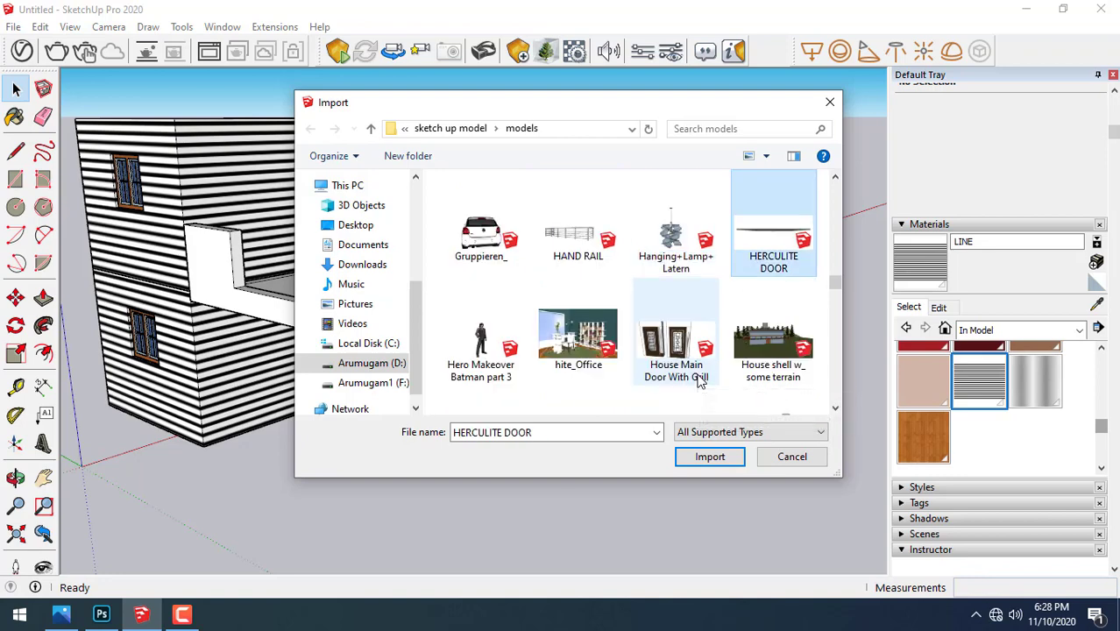
{"action": "key", "text": "Right"}
{"action": "key", "text": "Right"}
{"action": "key", "text": "Right"}
{"action": "key", "text": "Right"}
{"action": "key", "text": "Right"}
{"action": "key", "text": "Right"}
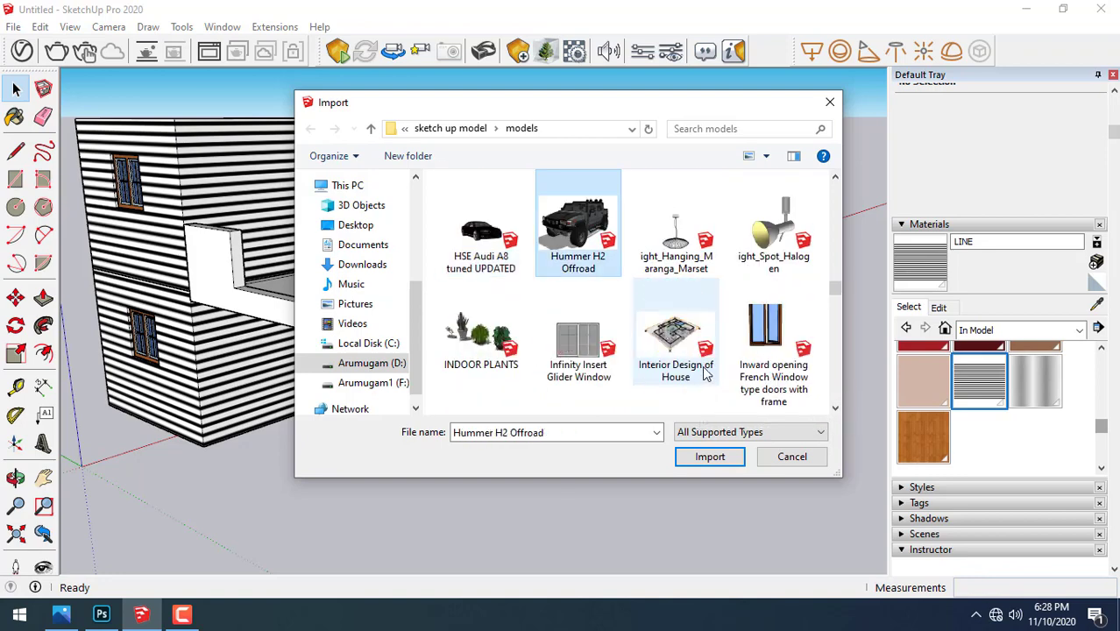
{"action": "scroll", "coordinate": [706, 372], "scroll_direction": "down", "scroll_amount": 5}
{"action": "scroll", "coordinate": [706, 373], "scroll_direction": "down", "scroll_amount": 3}
{"action": "scroll", "coordinate": [707, 372], "scroll_direction": "down", "scroll_amount": 3}
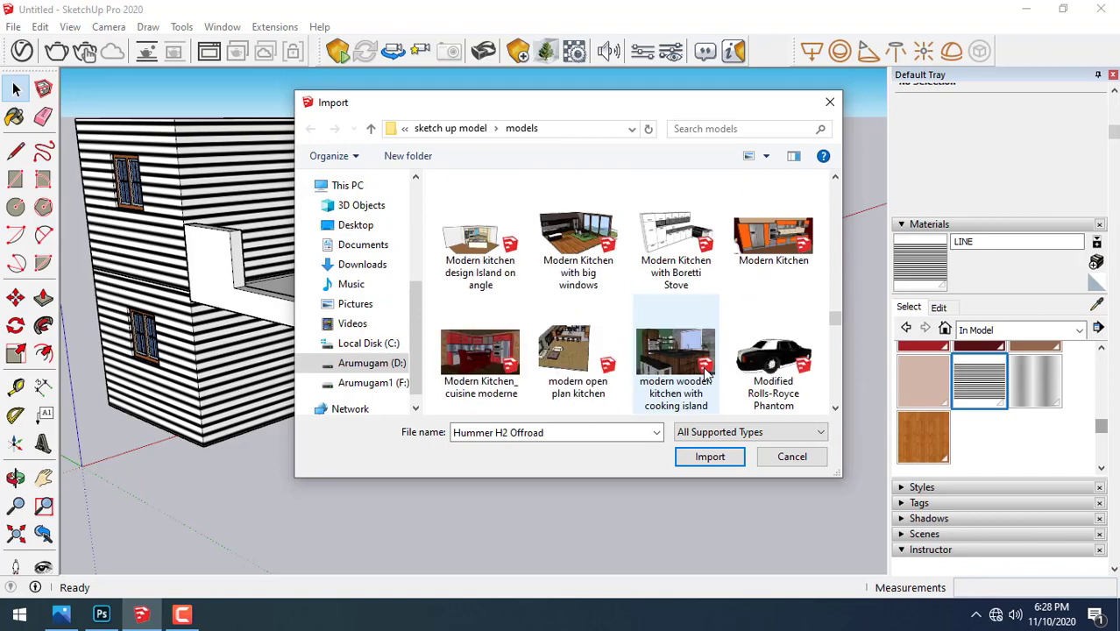
{"action": "scroll", "coordinate": [706, 373], "scroll_direction": "down", "scroll_amount": 2}
{"action": "scroll", "coordinate": [706, 372], "scroll_direction": "down", "scroll_amount": 3}
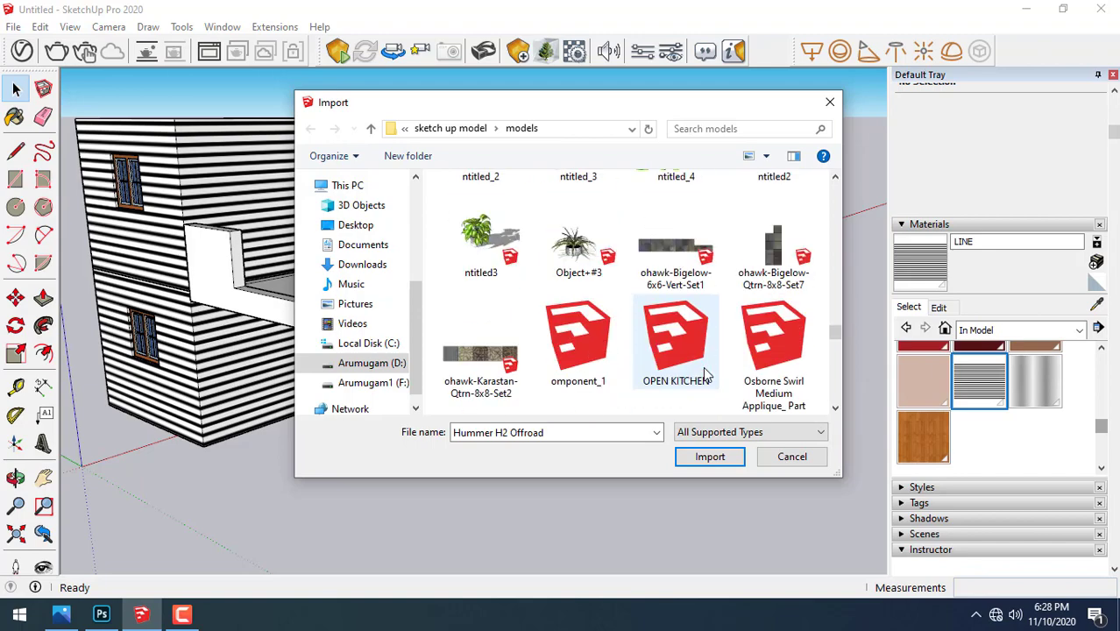
{"action": "scroll", "coordinate": [706, 372], "scroll_direction": "down", "scroll_amount": 3}
{"action": "scroll", "coordinate": [706, 372], "scroll_direction": "down", "scroll_amount": 3}
{"action": "scroll", "coordinate": [706, 373], "scroll_direction": "down", "scroll_amount": 3}
{"action": "scroll", "coordinate": [706, 373], "scroll_direction": "down", "scroll_amount": 3}
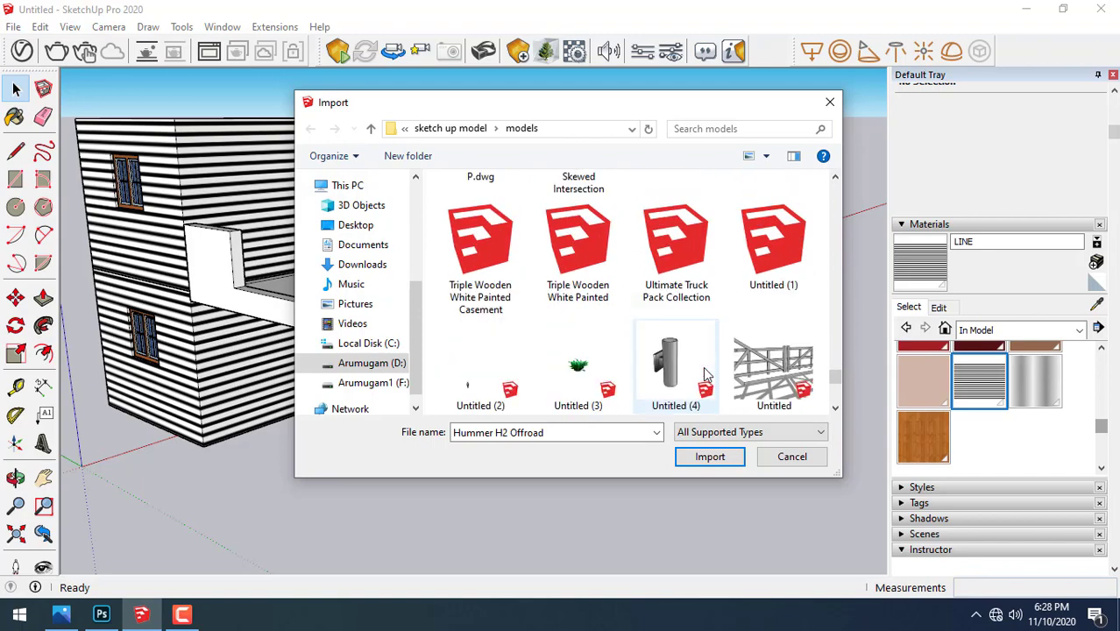
{"action": "scroll", "coordinate": [707, 372], "scroll_direction": "down", "scroll_amount": 3}
- Compare the stainless handrail and glass railing models, then select 'stairs of furniture land'
{"action": "left_click", "coordinate": [771, 271]}
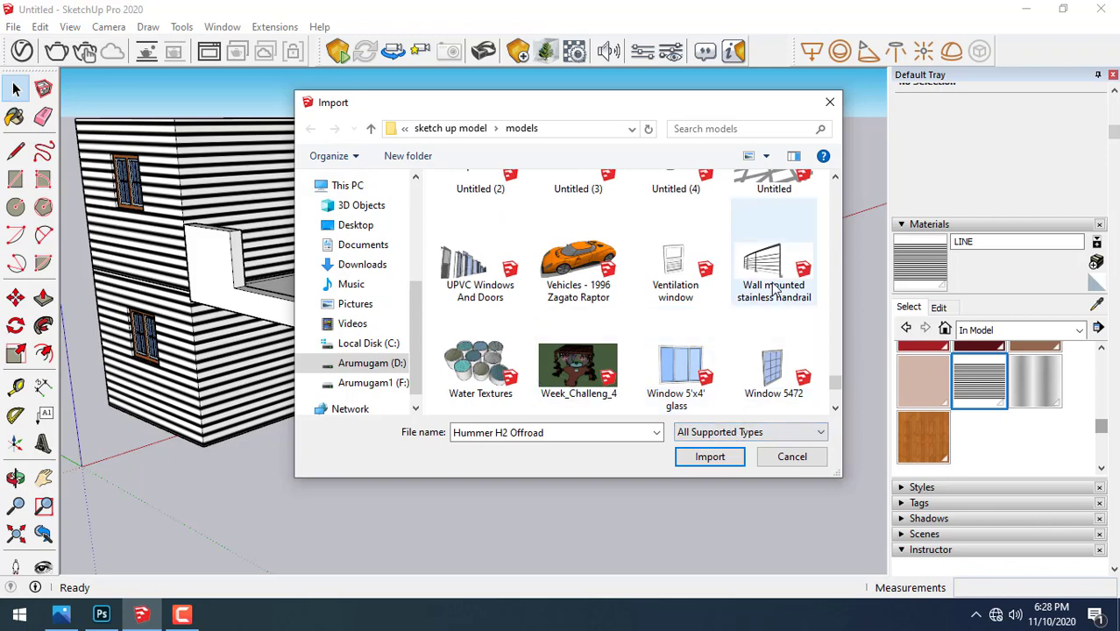
{"action": "scroll", "coordinate": [714, 357], "scroll_direction": "up", "scroll_amount": 1}
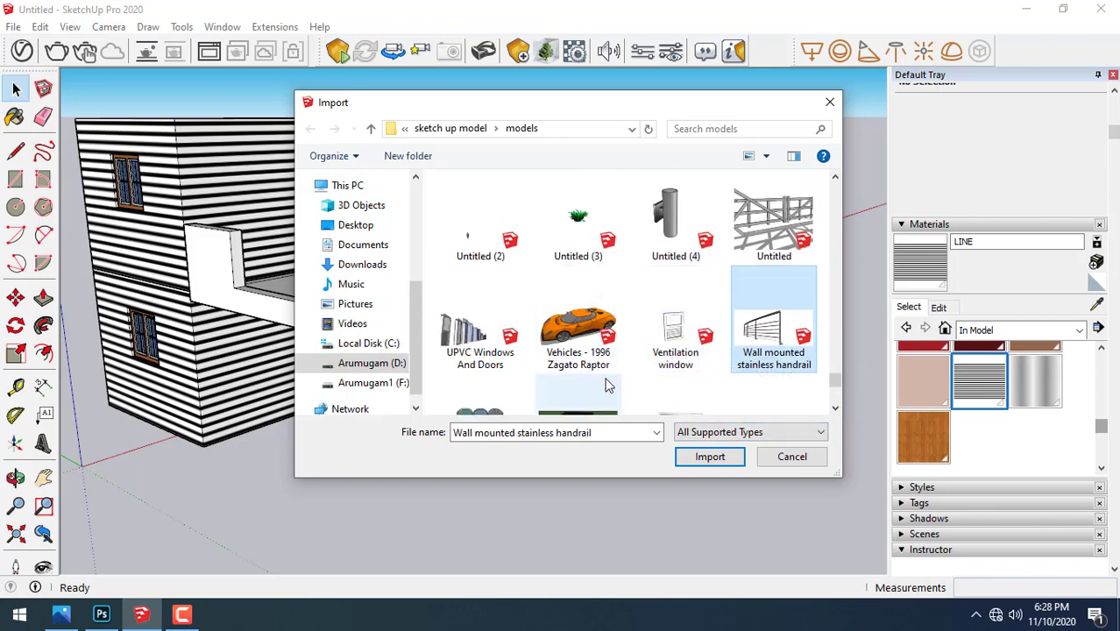
{"action": "scroll", "coordinate": [610, 386], "scroll_direction": "up", "scroll_amount": 2}
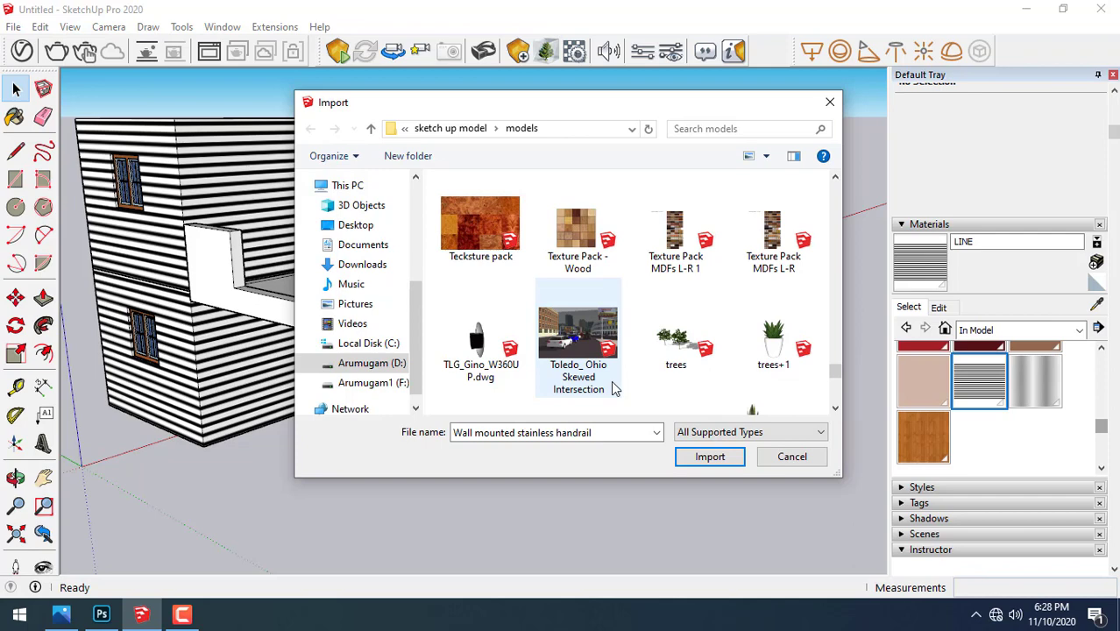
{"action": "scroll", "coordinate": [613, 388], "scroll_direction": "up", "scroll_amount": 2}
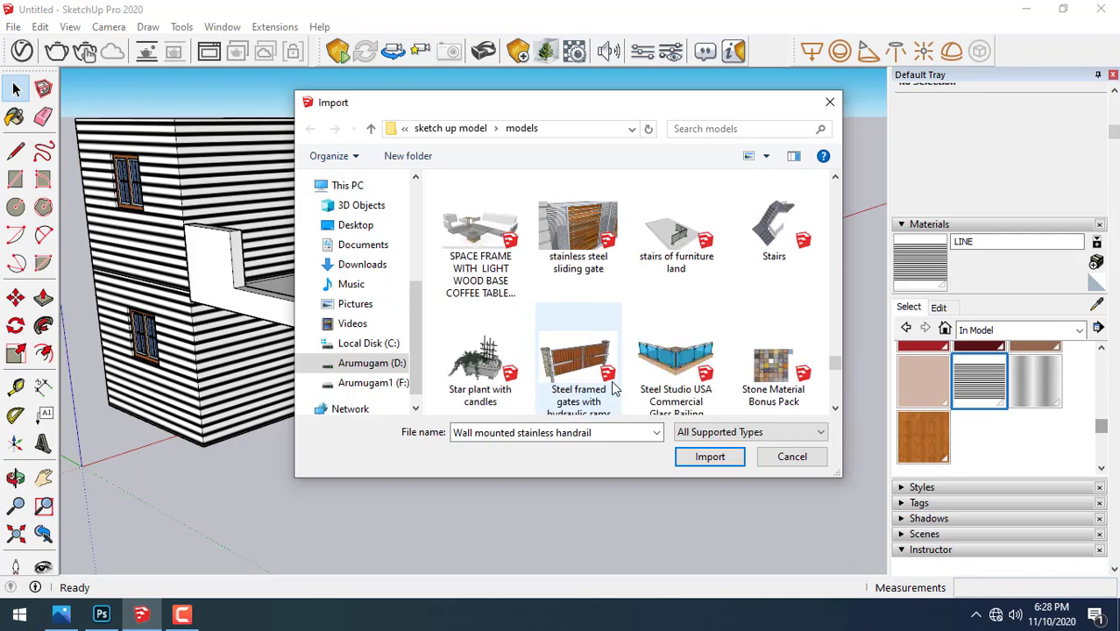
{"action": "left_click", "coordinate": [684, 368]}
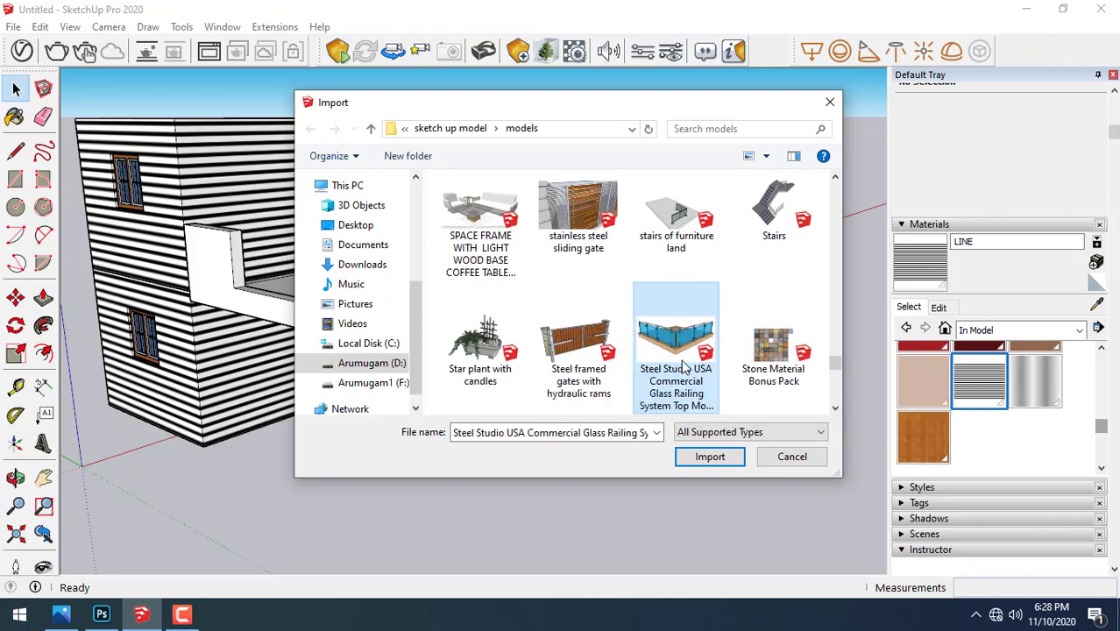
{"action": "left_click", "coordinate": [677, 234]}
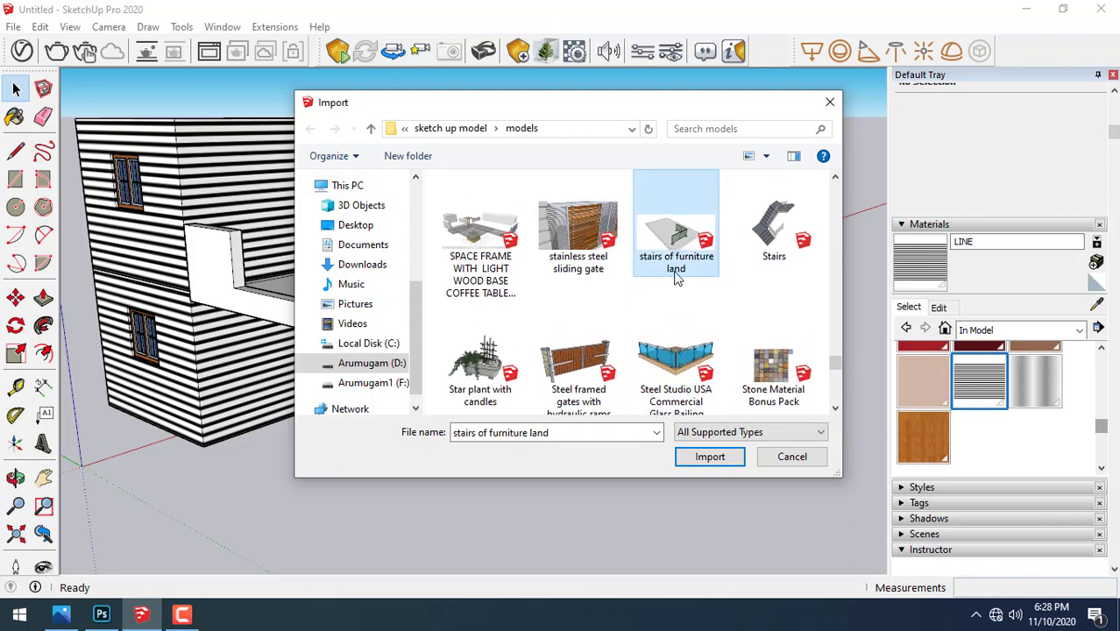
- Import 'stairs of furniture land' and place it on the ground beside the house
{"action": "mouse_move", "coordinate": [676, 236]}
{"action": "double_click", "coordinate": [690, 236]}
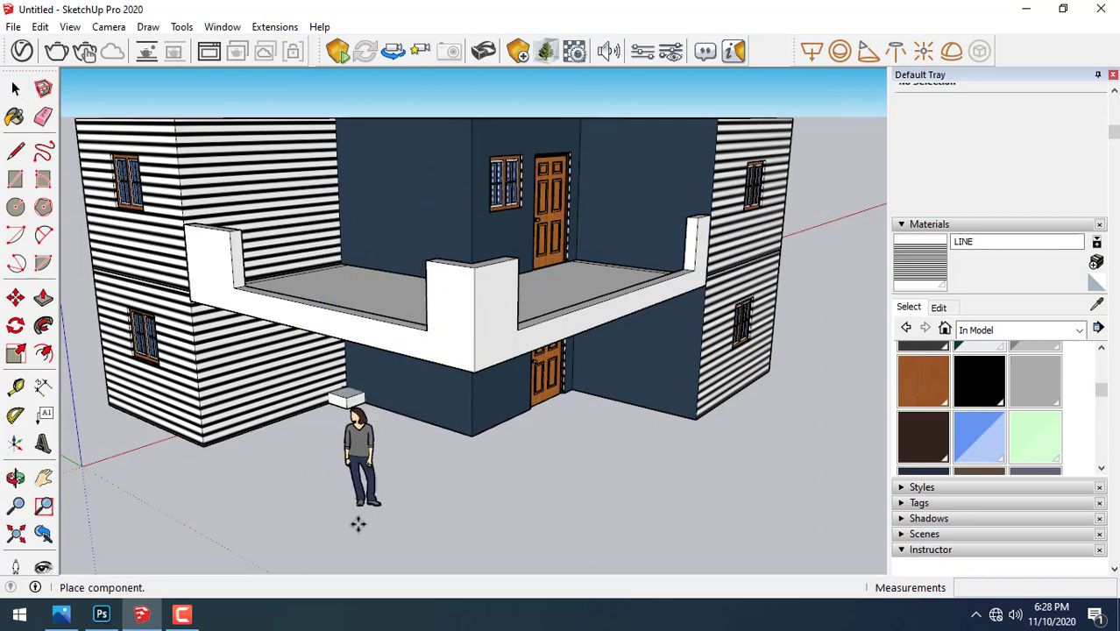
{"action": "scroll", "coordinate": [513, 517], "scroll_direction": "down", "scroll_amount": 2}
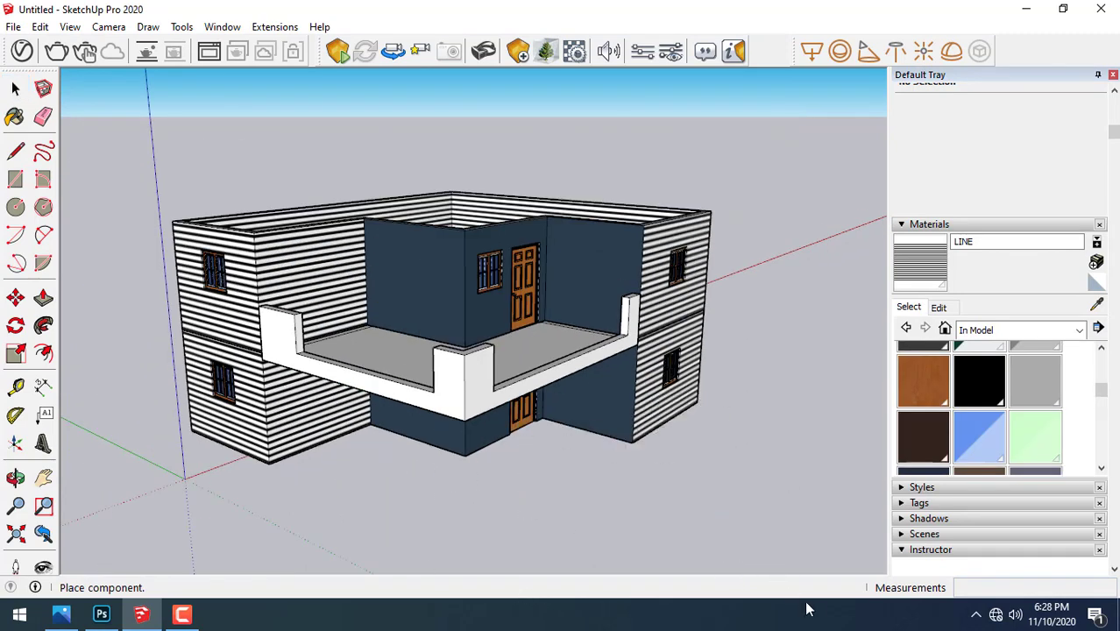
{"action": "left_click", "coordinate": [840, 368]}
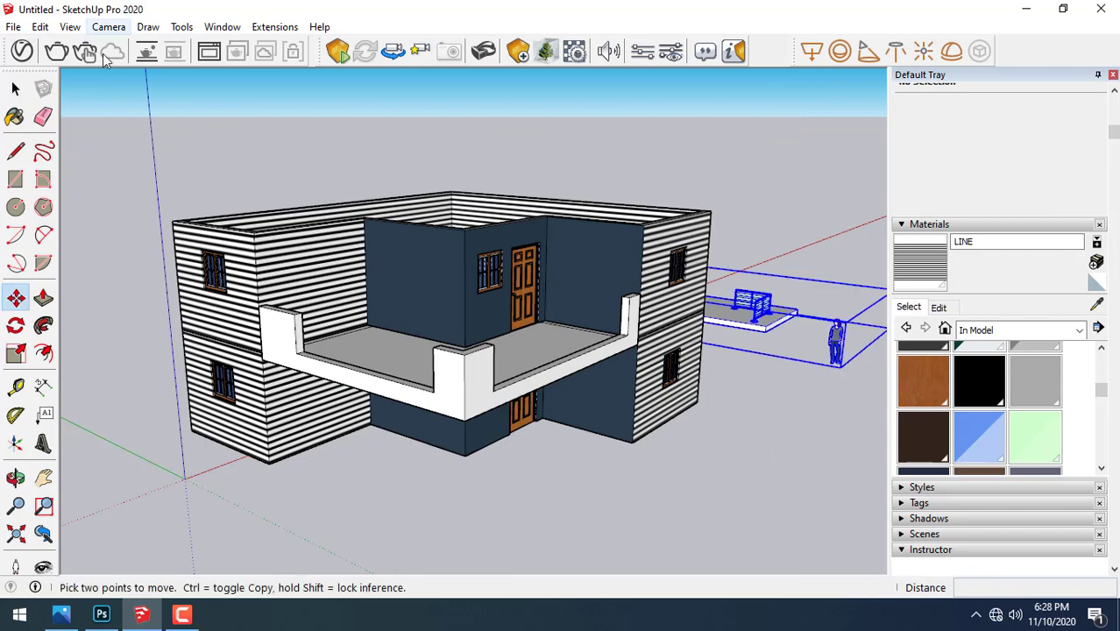
{"action": "key", "text": "space"}
{"action": "left_click", "coordinate": [799, 396]}
- Inspect the imported component's contents in edit mode, then exit back to the model
{"action": "double_click", "coordinate": [775, 326]}
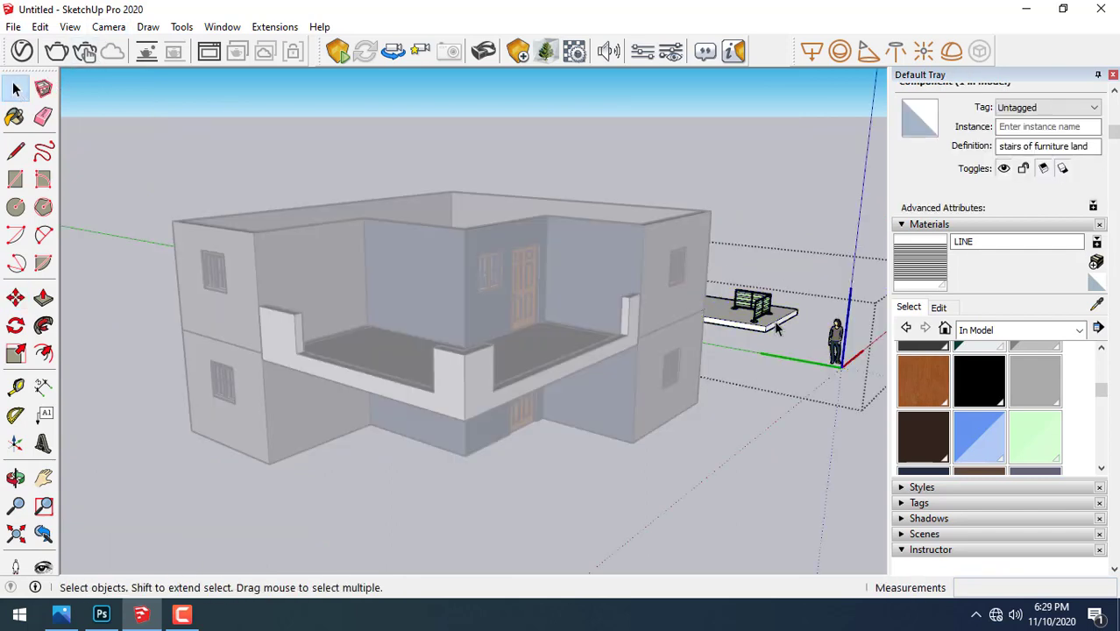
{"action": "left_click", "coordinate": [779, 326]}
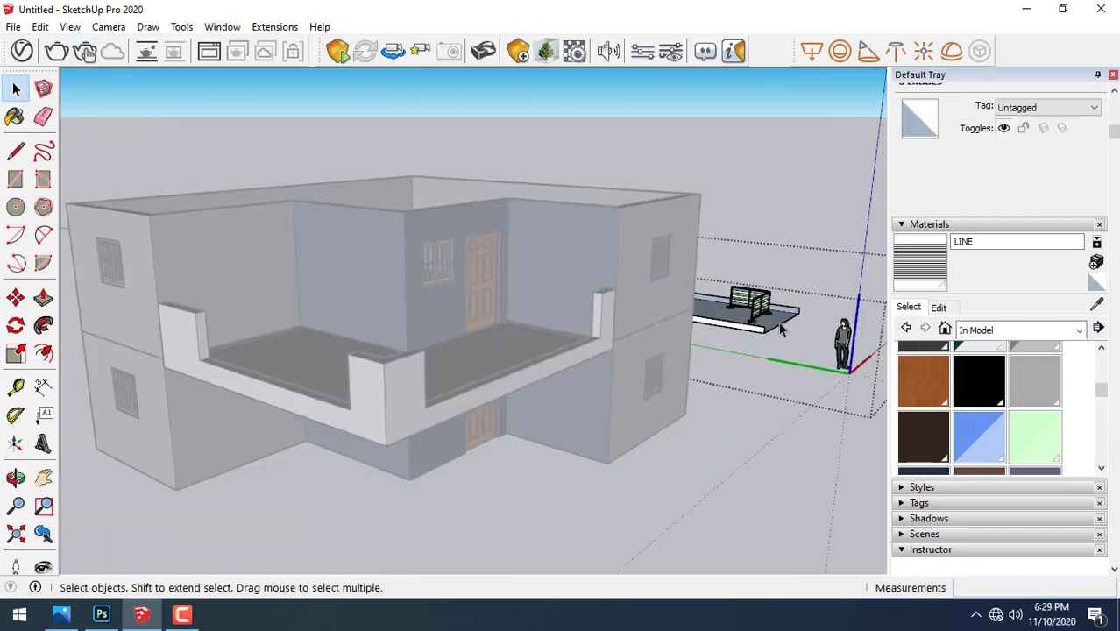
{"action": "left_click", "coordinate": [775, 326]}
{"action": "middle_click_drag", "start_coordinate": [775, 326], "coordinate": [800, 318]}
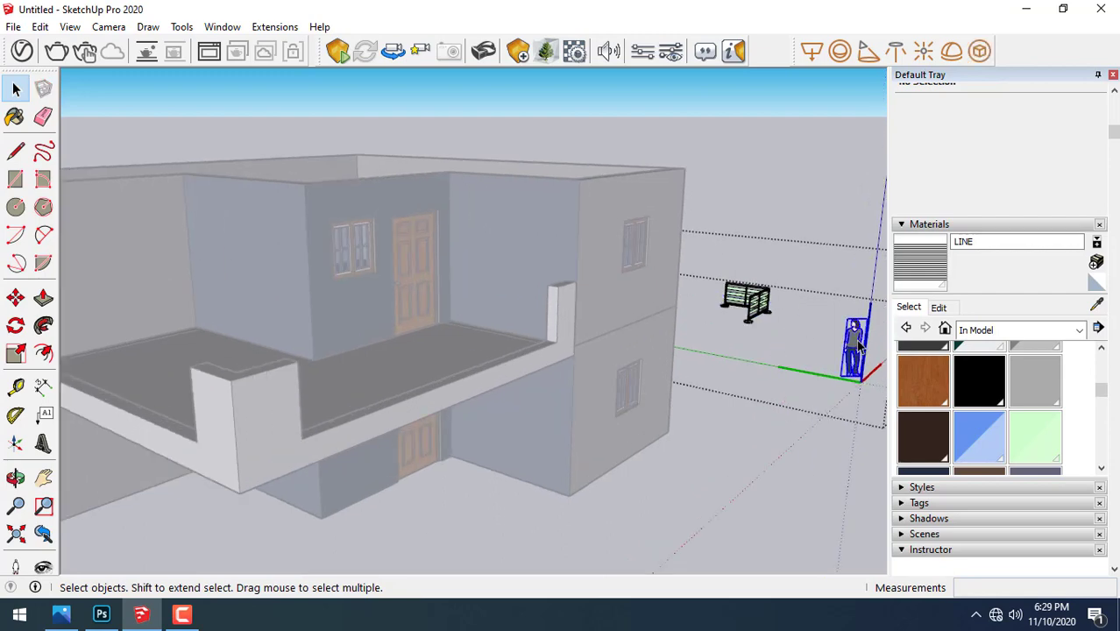
{"action": "left_click", "coordinate": [783, 239]}
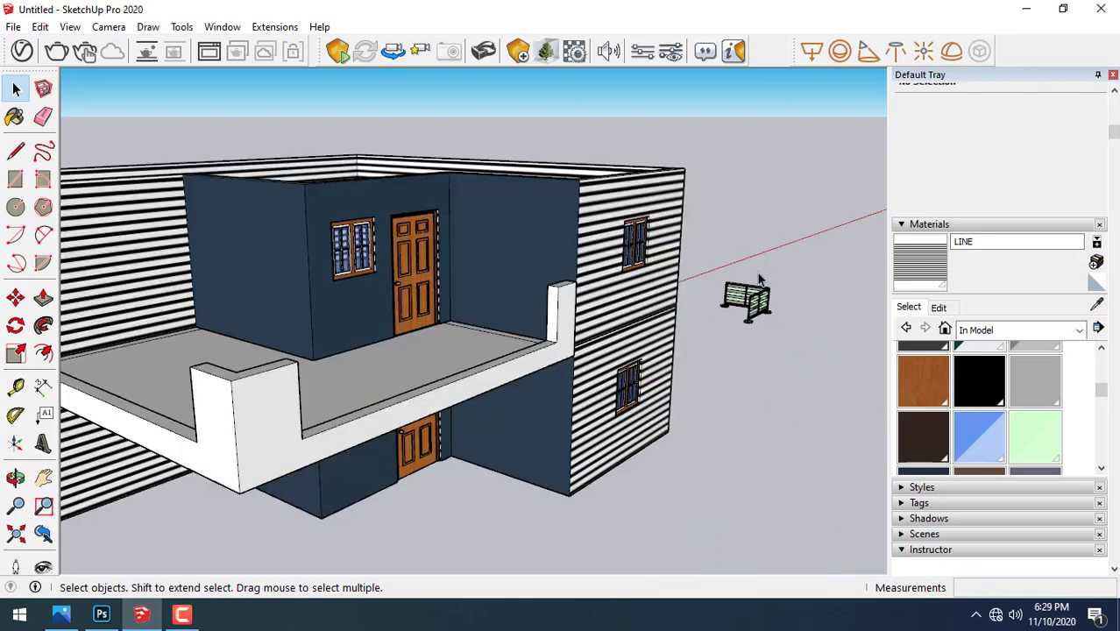
- Move the railing component to the right side of the house
{"action": "left_click", "coordinate": [743, 311]}
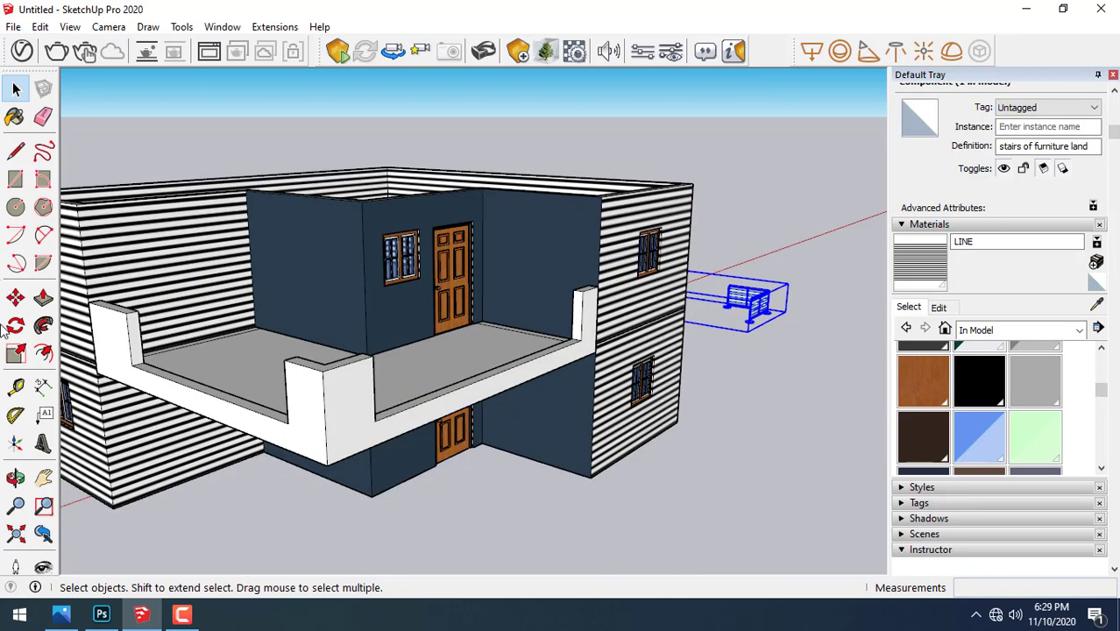
{"action": "key", "text": "m"}
{"action": "left_click", "coordinate": [780, 312]}
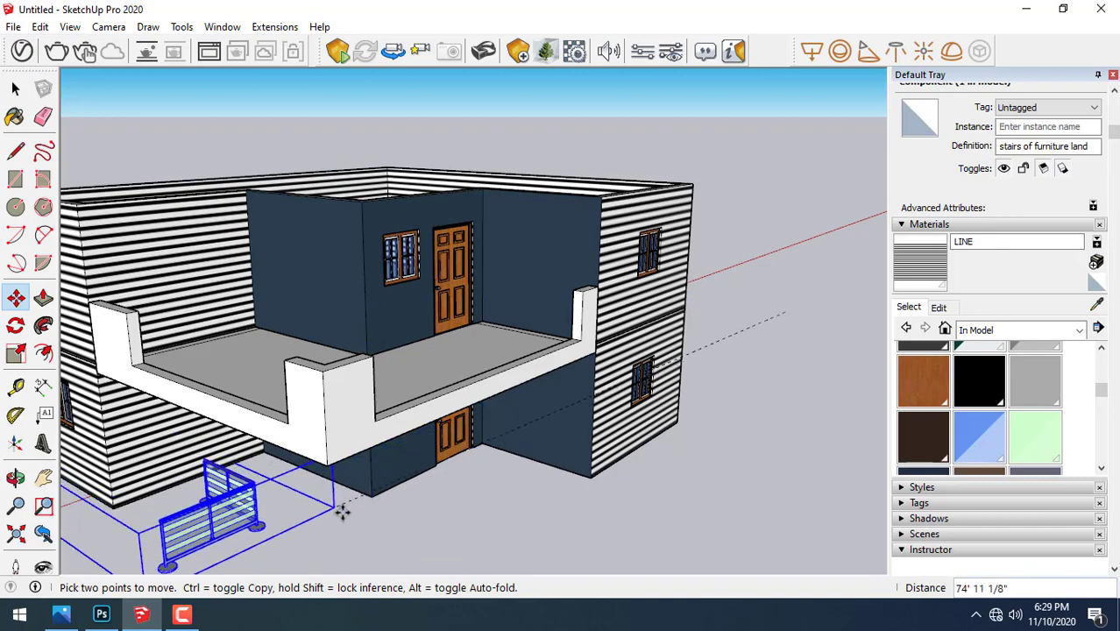
{"action": "middle_click_drag", "start_coordinate": [390, 513], "coordinate": [649, 342]}
{"action": "scroll", "coordinate": [661, 344], "scroll_direction": "down", "scroll_amount": 3}
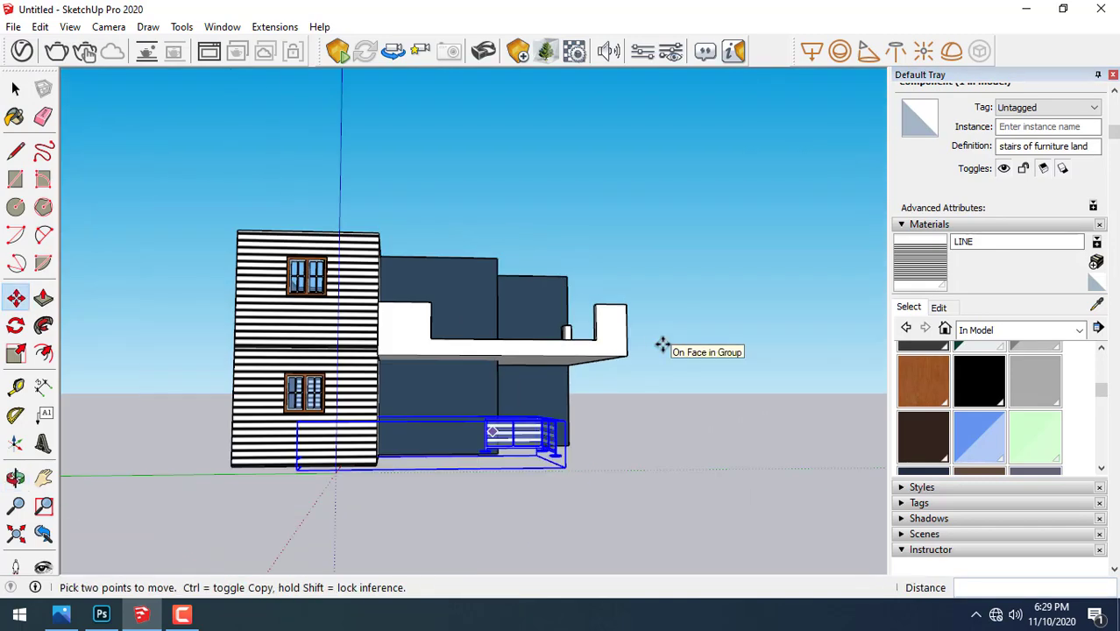
{"action": "left_click", "coordinate": [740, 498]}
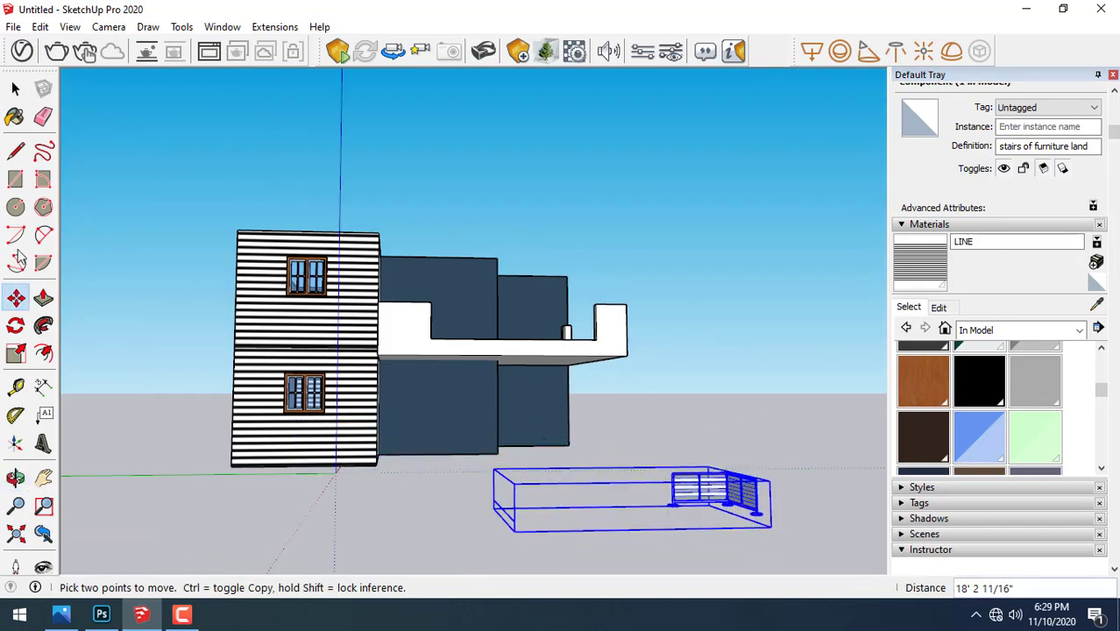
- Inspect the railing component again, then orbit back to a three-quarter view
{"action": "left_click", "coordinate": [15, 88]}
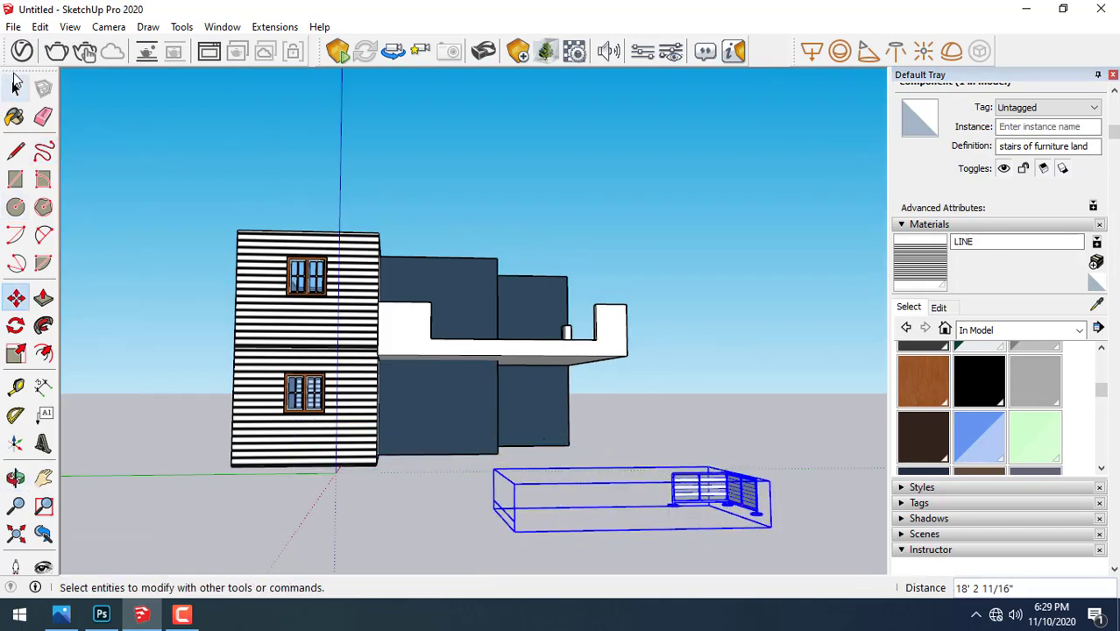
{"action": "double_click", "coordinate": [727, 500]}
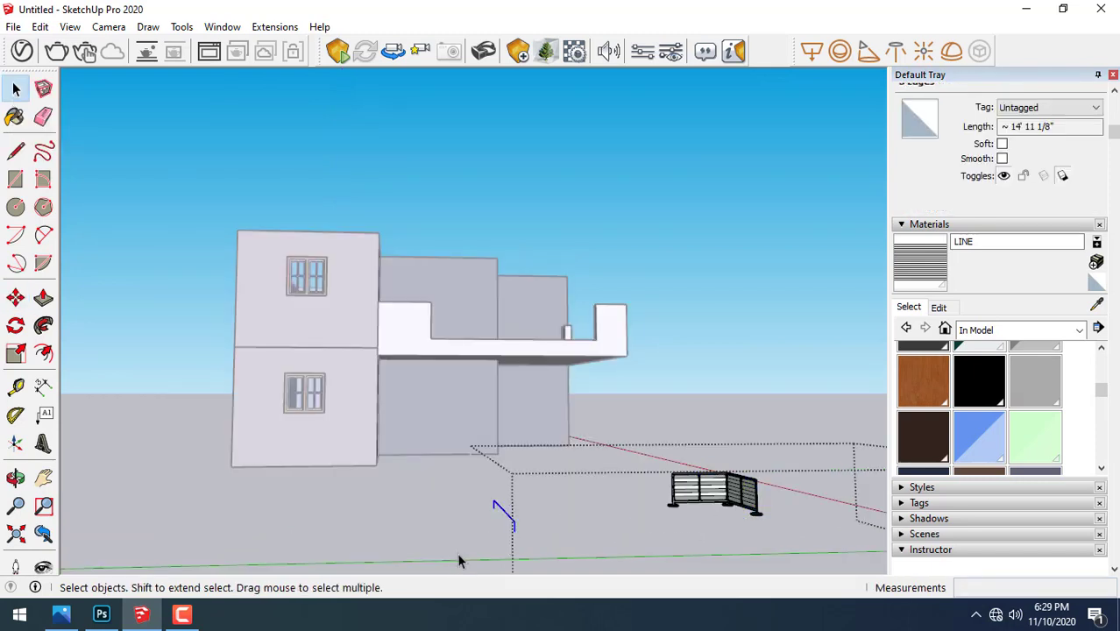
{"action": "left_click", "coordinate": [636, 540]}
{"action": "middle_click_drag", "start_coordinate": [693, 446], "coordinate": [431, 506]}
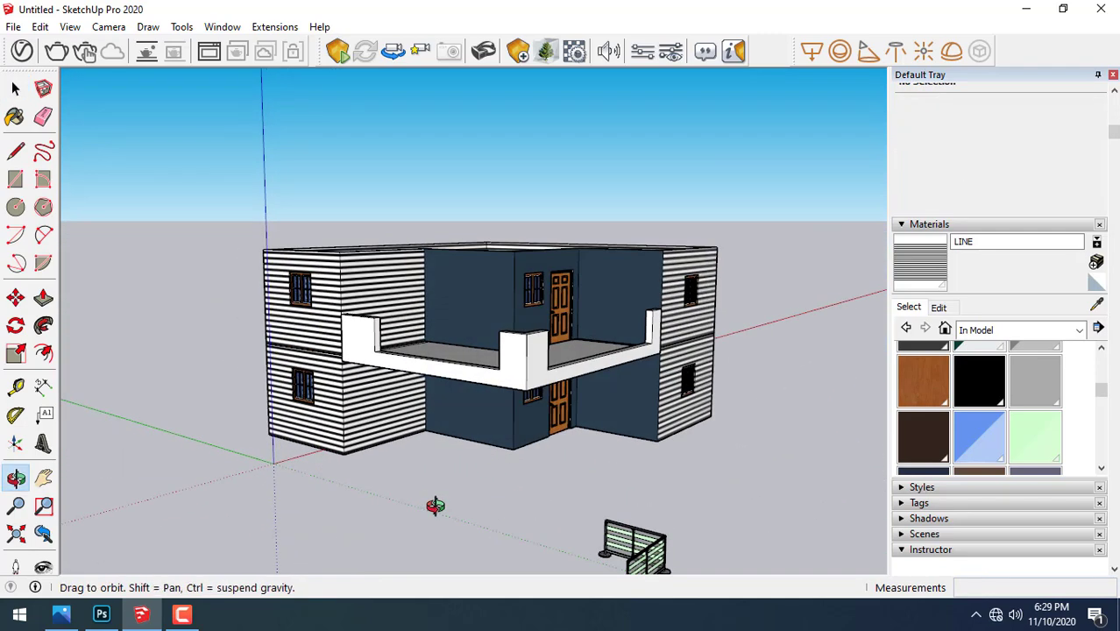
- Move the railing to the ground directly in front of the house
{"action": "left_click", "coordinate": [15, 298]}
{"action": "left_click", "coordinate": [663, 539]}
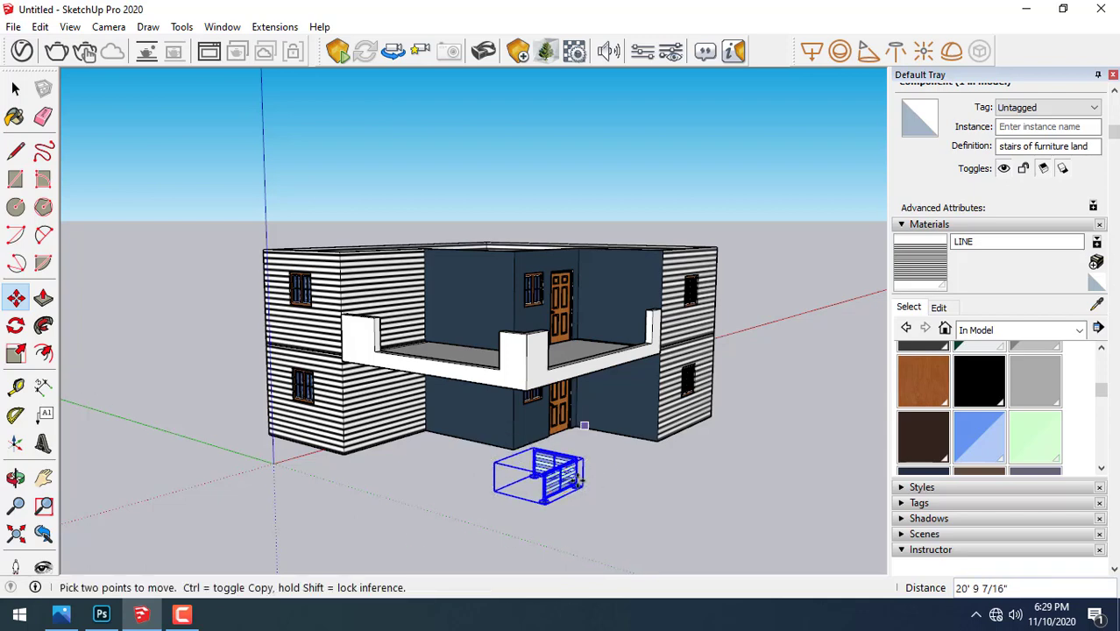
{"action": "right_click", "coordinate": [578, 478]}
{"action": "key", "text": "Escape"}
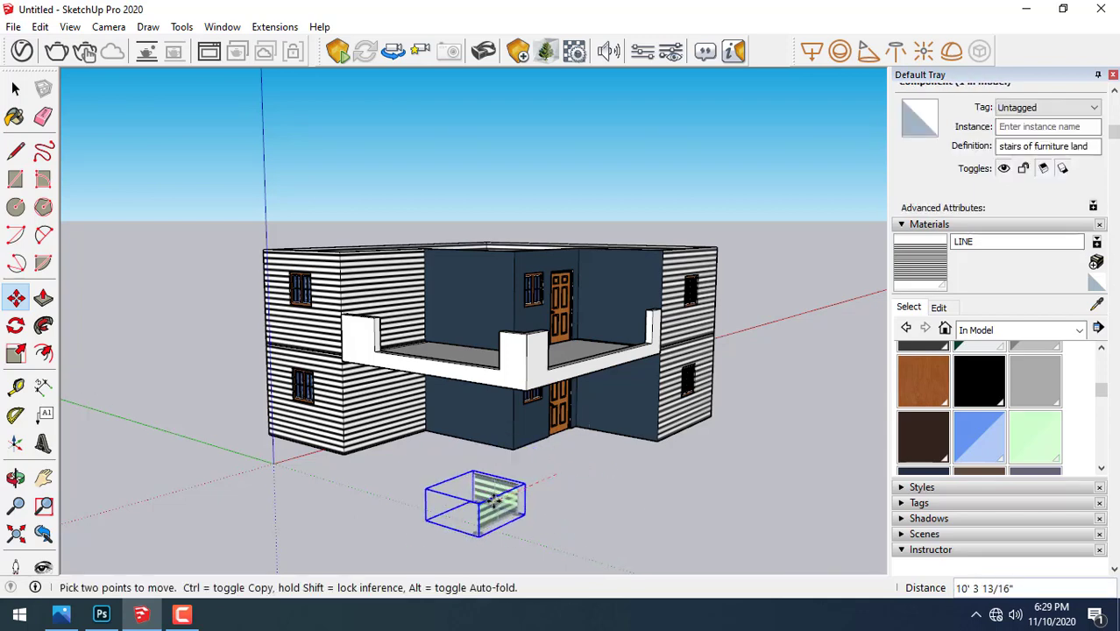
{"action": "left_click", "coordinate": [495, 501]}
{"action": "key", "text": "r"}
{"action": "key", "text": "space"}
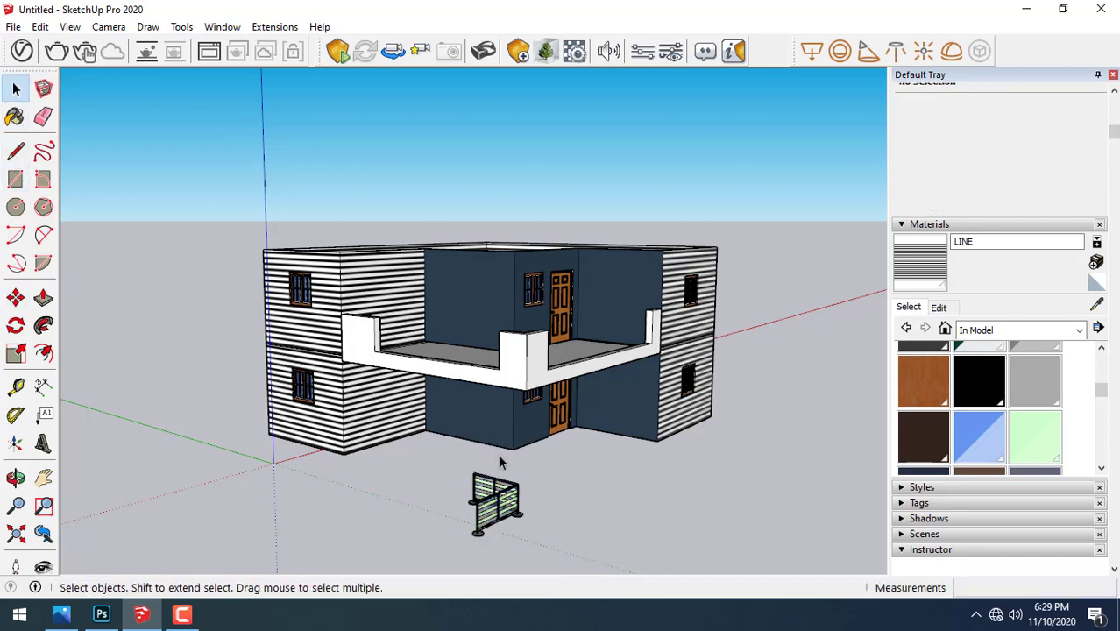
- Flip the railing along its red axis and drop it onto the balcony floor
{"action": "right_click", "coordinate": [490, 518]}
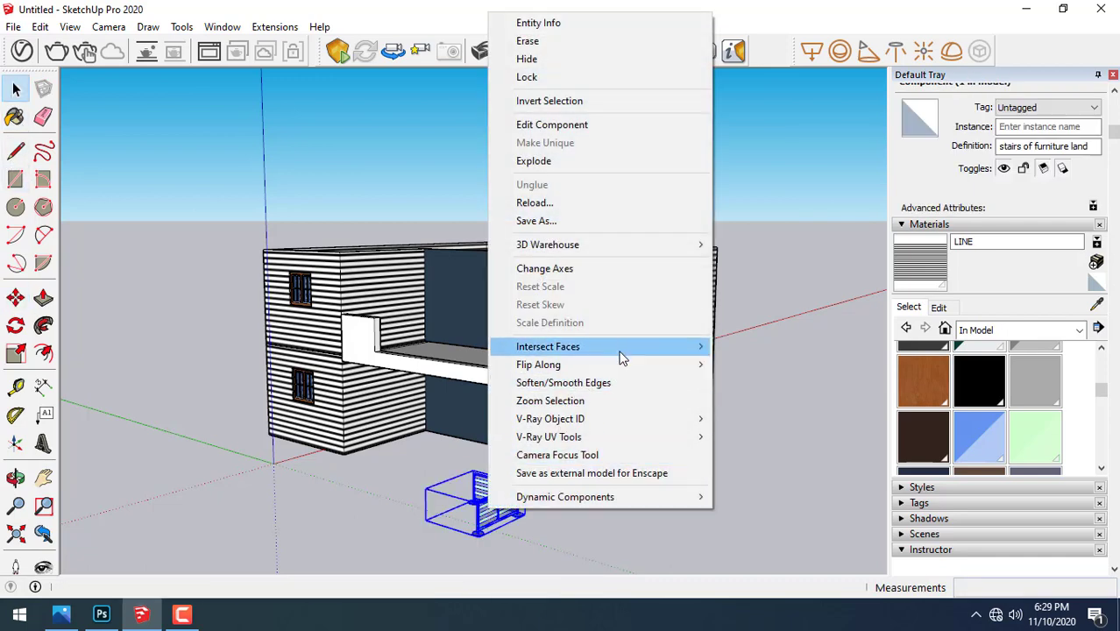
{"action": "mouse_move", "coordinate": [538, 364]}
{"action": "left_click", "coordinate": [767, 365]}
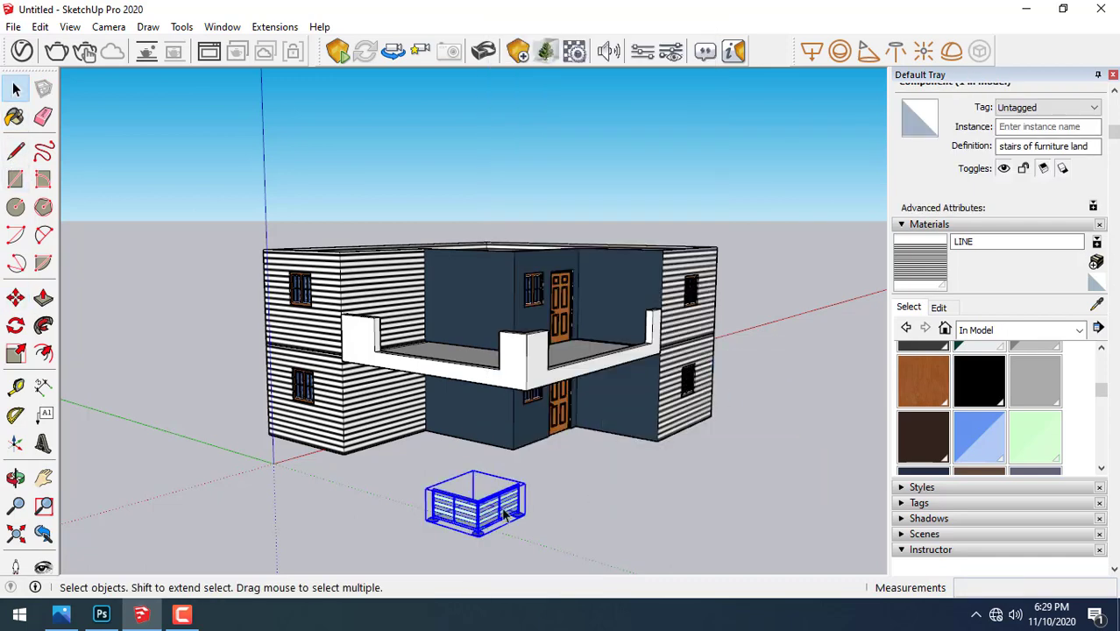
{"action": "left_click", "coordinate": [16, 298]}
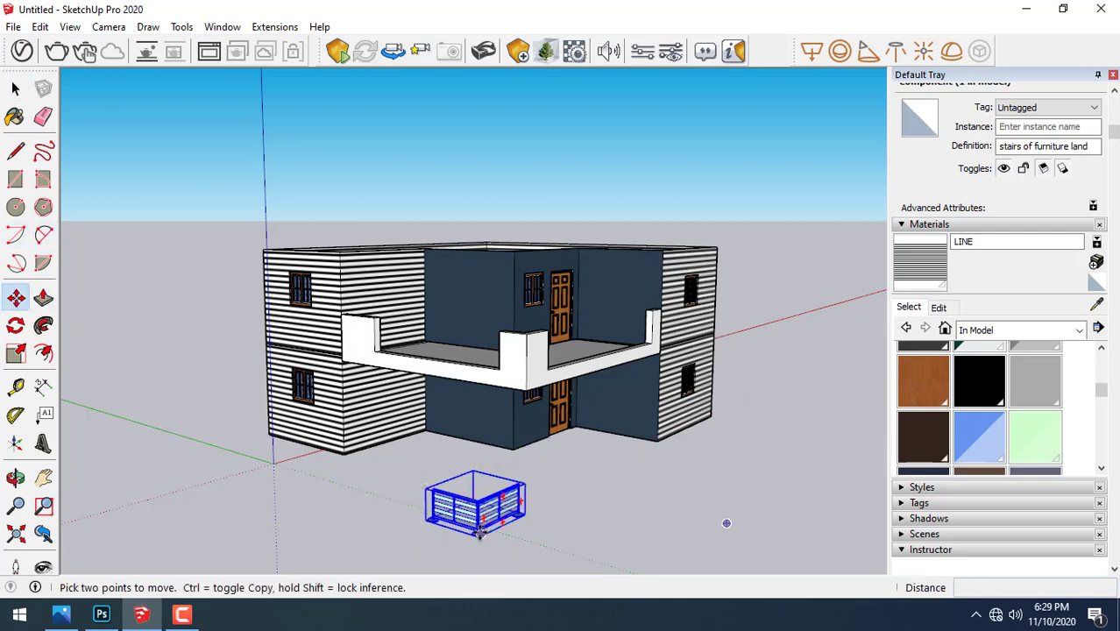
{"action": "left_click", "coordinate": [476, 536]}
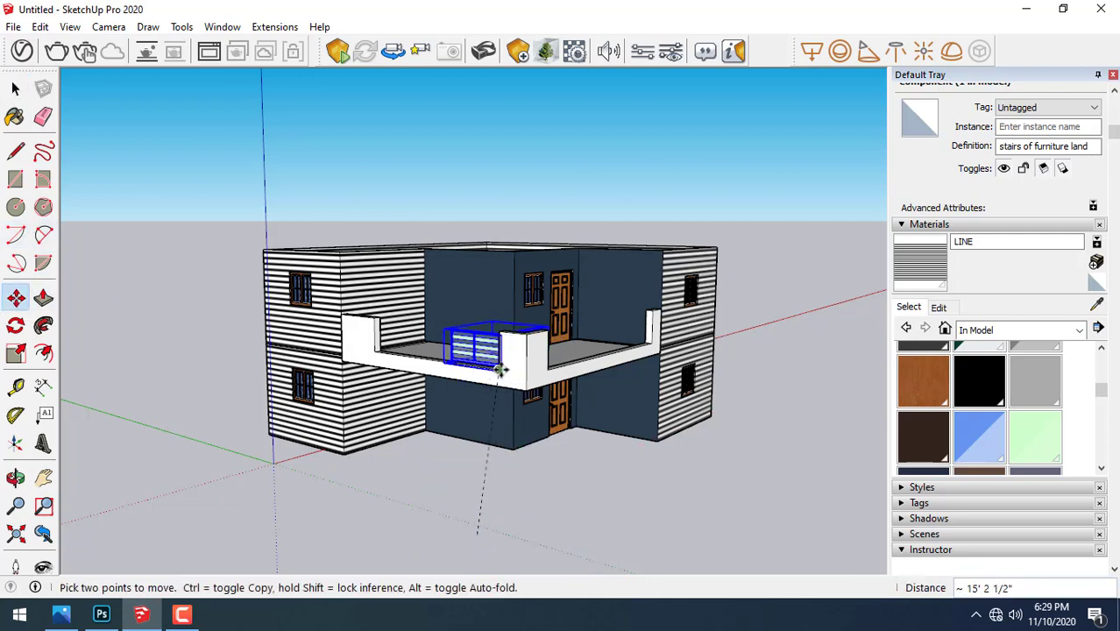
{"action": "left_click", "coordinate": [496, 372]}
{"action": "middle_click_drag", "start_coordinate": [497, 373], "coordinate": [360, 473]}
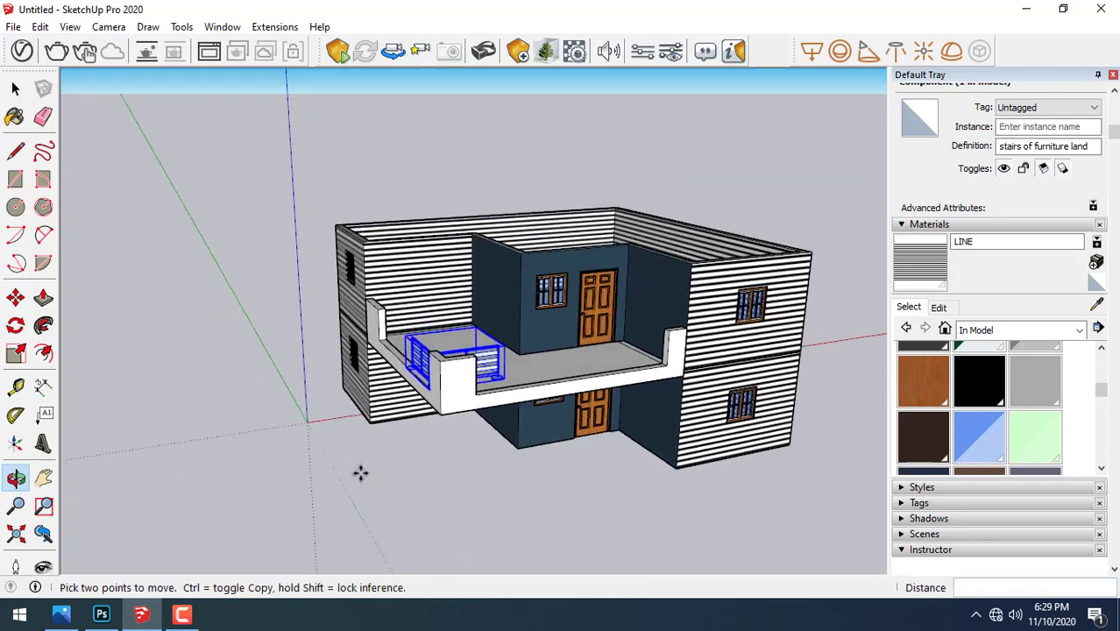
{"action": "mouse_move", "coordinate": [367, 359]}
{"action": "middle_mouse_down"}
{"action": "mouse_move", "coordinate": [375, 463]}
{"action": "mouse_move", "coordinate": [408, 431]}
{"action": "middle_mouse_up"}
- Reposition the railing onto the balcony's parapet corner
{"action": "scroll", "coordinate": [412, 428], "scroll_direction": "up", "scroll_amount": 3}
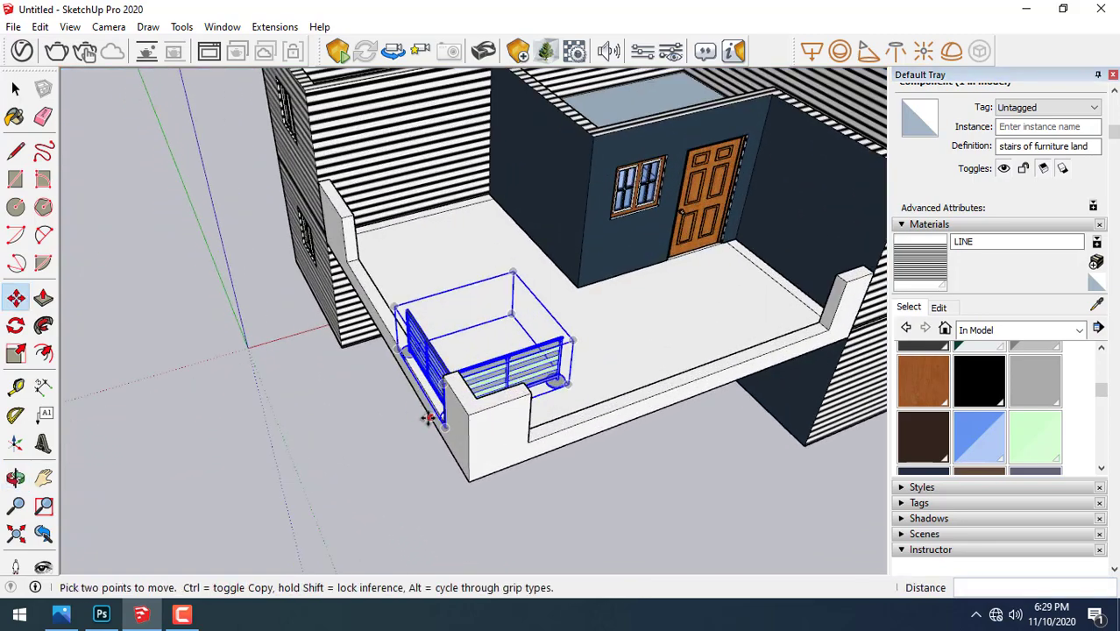
{"action": "scroll", "coordinate": [443, 377], "scroll_direction": "up", "scroll_amount": 3}
{"action": "left_click", "coordinate": [453, 337]}
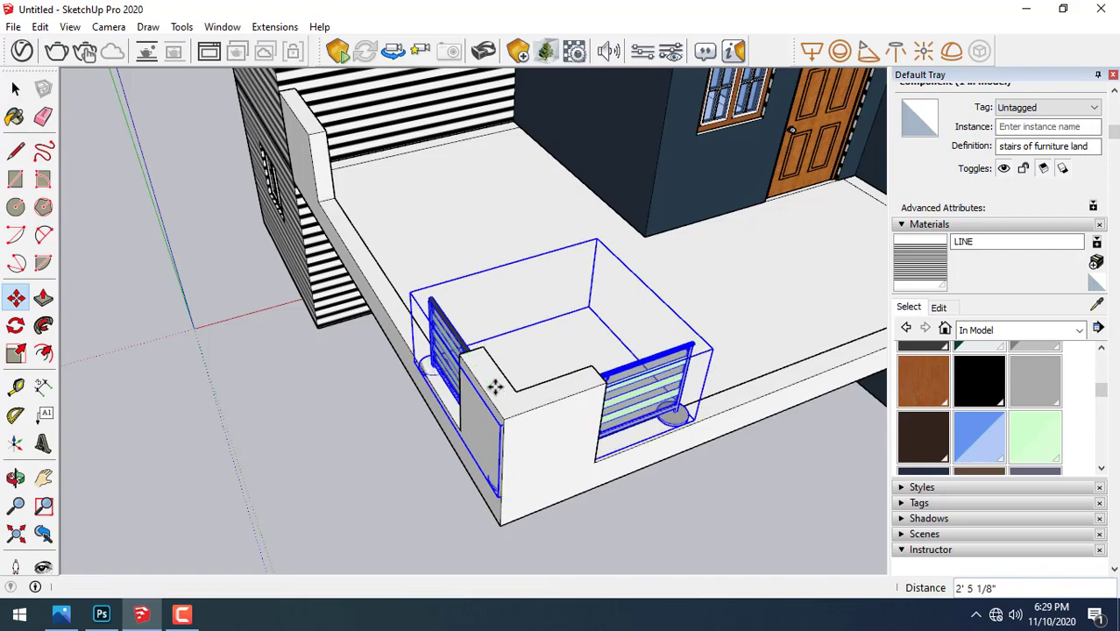
{"action": "middle_click_drag", "start_coordinate": [493, 383], "coordinate": [518, 370]}
{"action": "left_click", "coordinate": [14, 88]}
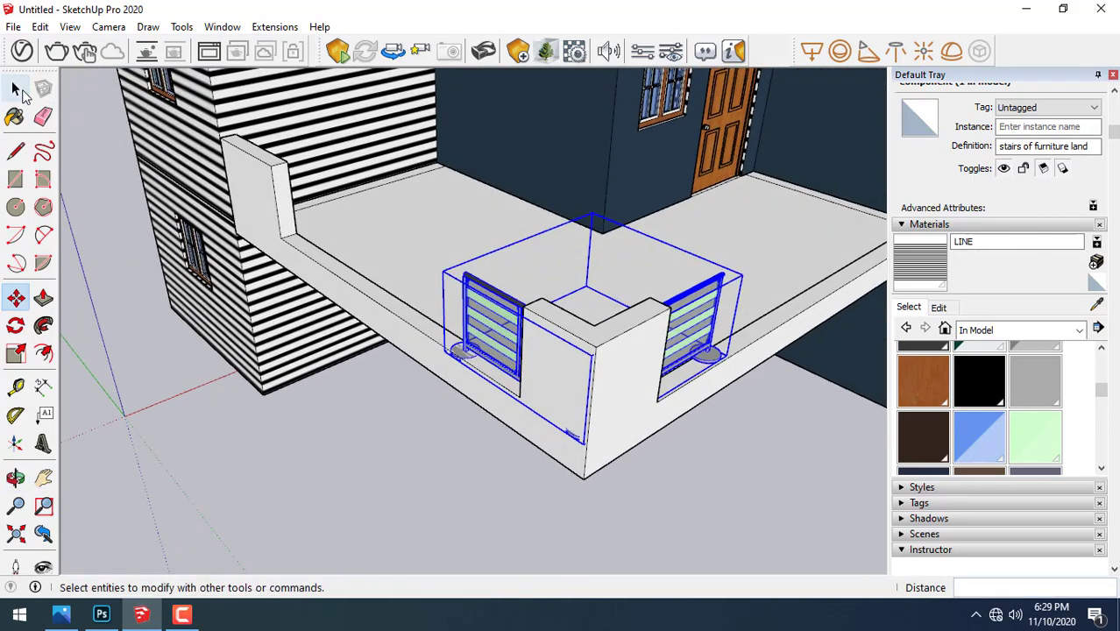
{"action": "left_click", "coordinate": [43, 353]}
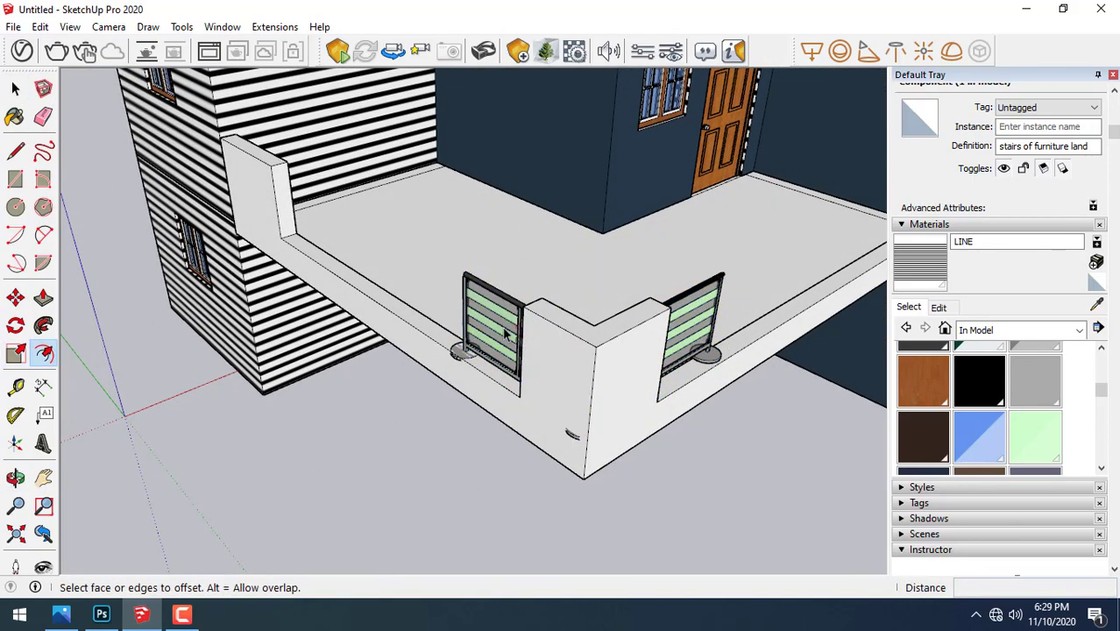
{"action": "left_click", "coordinate": [437, 282]}
- Scale the railing to stretch it along the left parapet's openings
{"action": "left_click", "coordinate": [14, 89]}
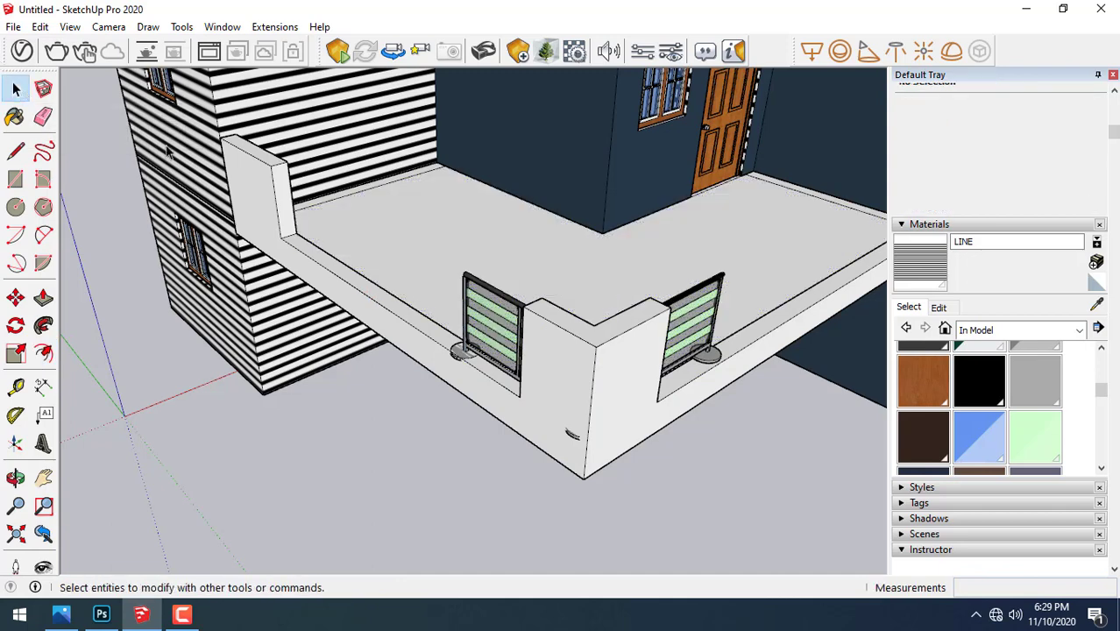
{"action": "left_click", "coordinate": [506, 301]}
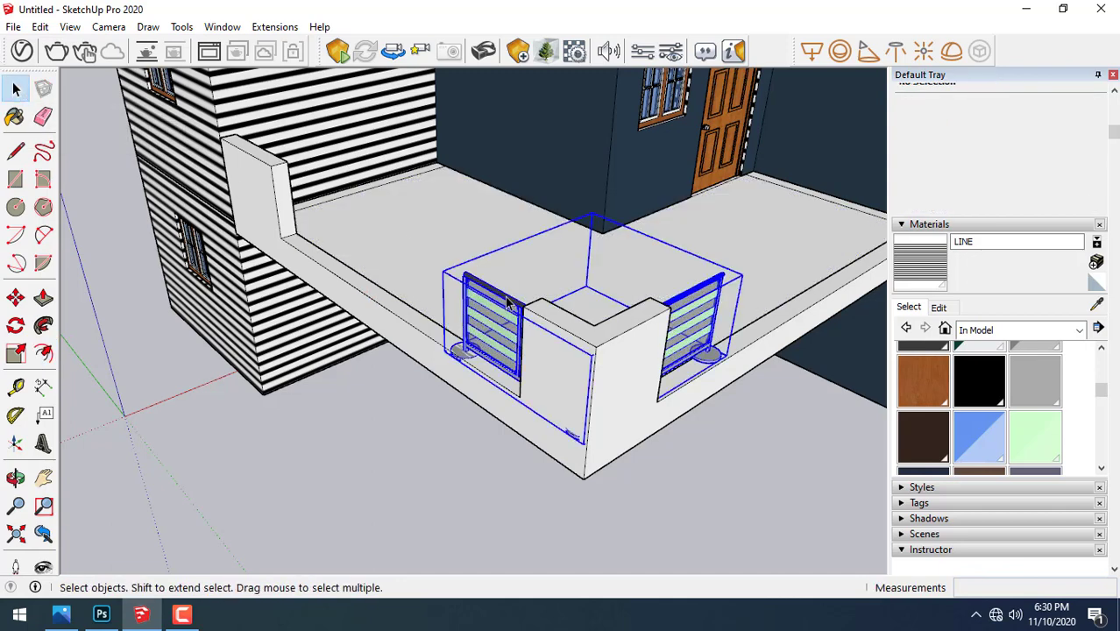
{"action": "left_click", "coordinate": [15, 354]}
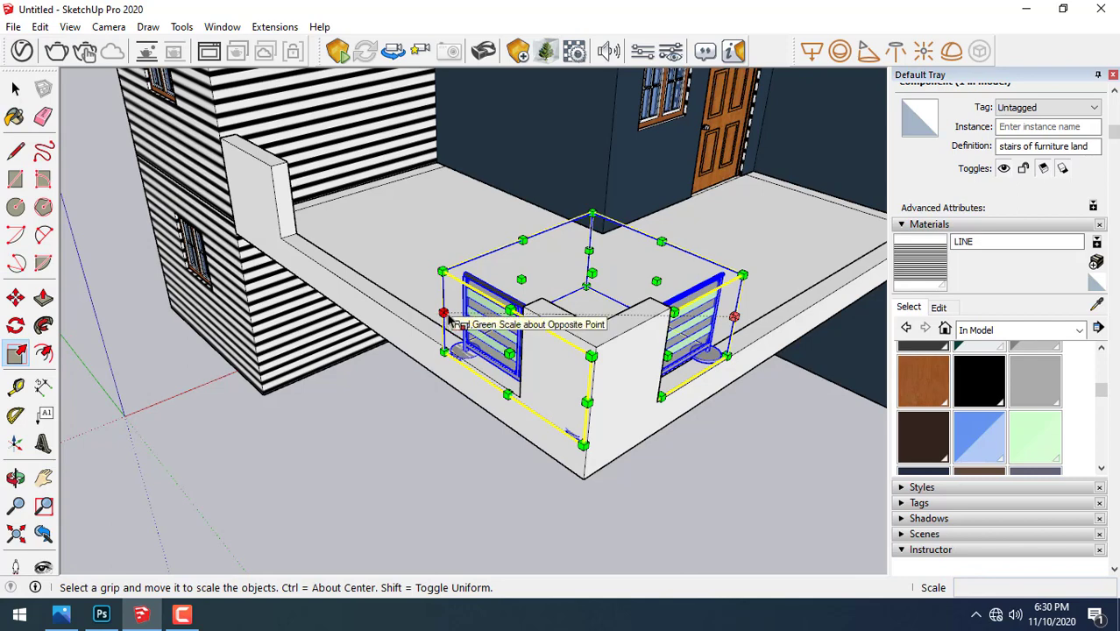
{"action": "left_click_drag", "start_coordinate": [448, 320], "coordinate": [269, 228]}
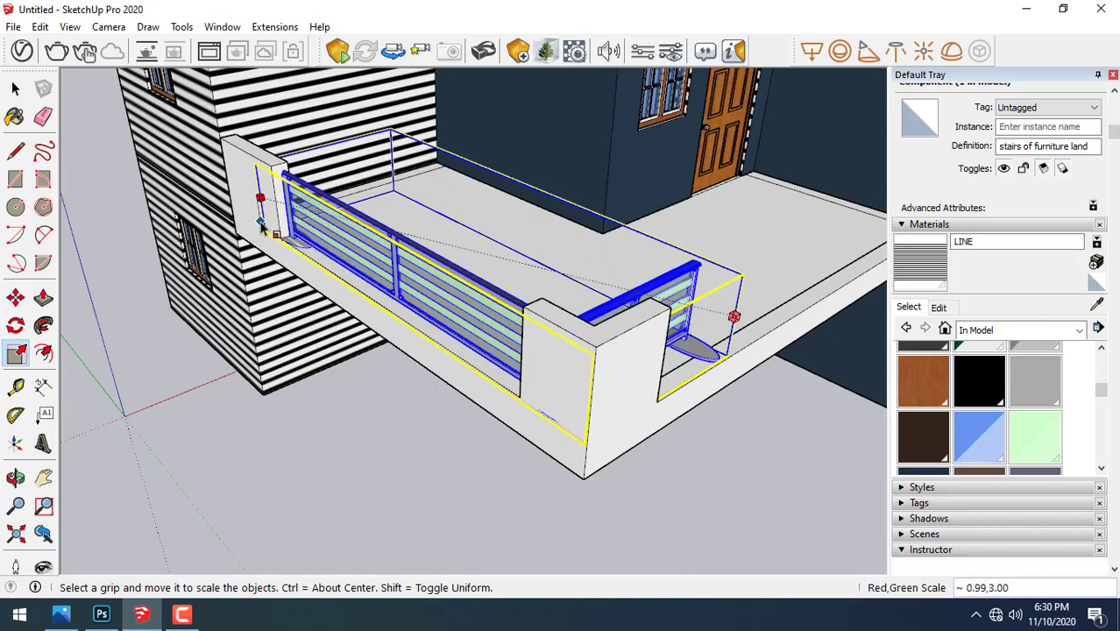
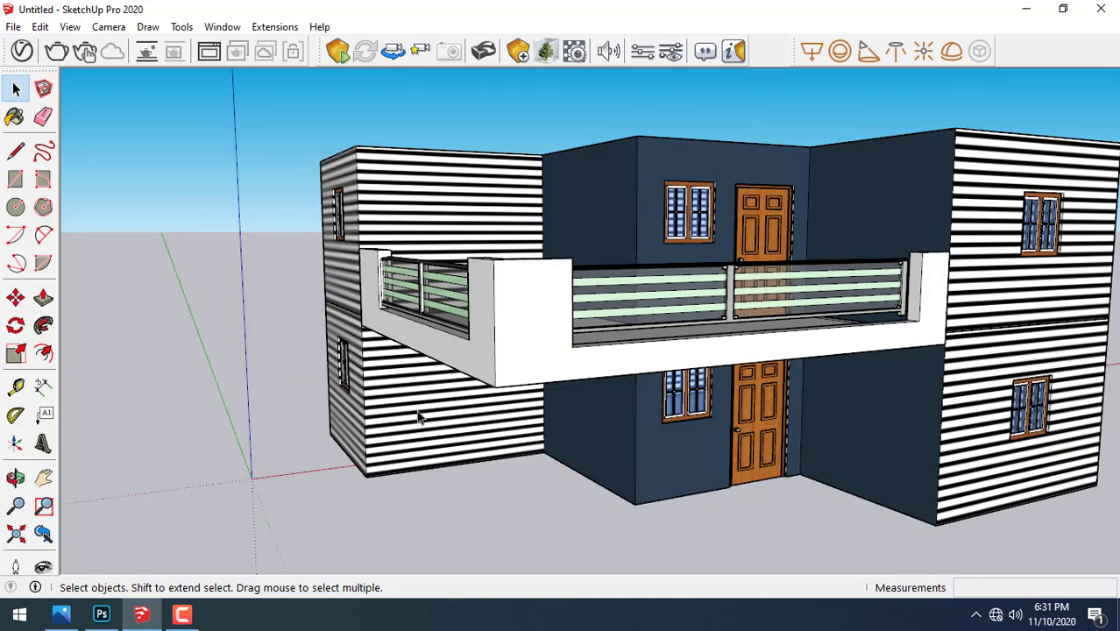
- Close the open top with a line and raise the roof slab 6 inches
{"action": "middle_click_drag", "start_coordinate": [410, 418], "coordinate": [429, 419], "text": "shift"}
{"action": "mouse_move", "coordinate": [327, 432]}
{"action": "middle_mouse_down"}
{"action": "mouse_move", "coordinate": [552, 363]}
{"action": "mouse_move", "coordinate": [643, 398]}
{"action": "mouse_move", "coordinate": [626, 426]}
{"action": "middle_mouse_up"}
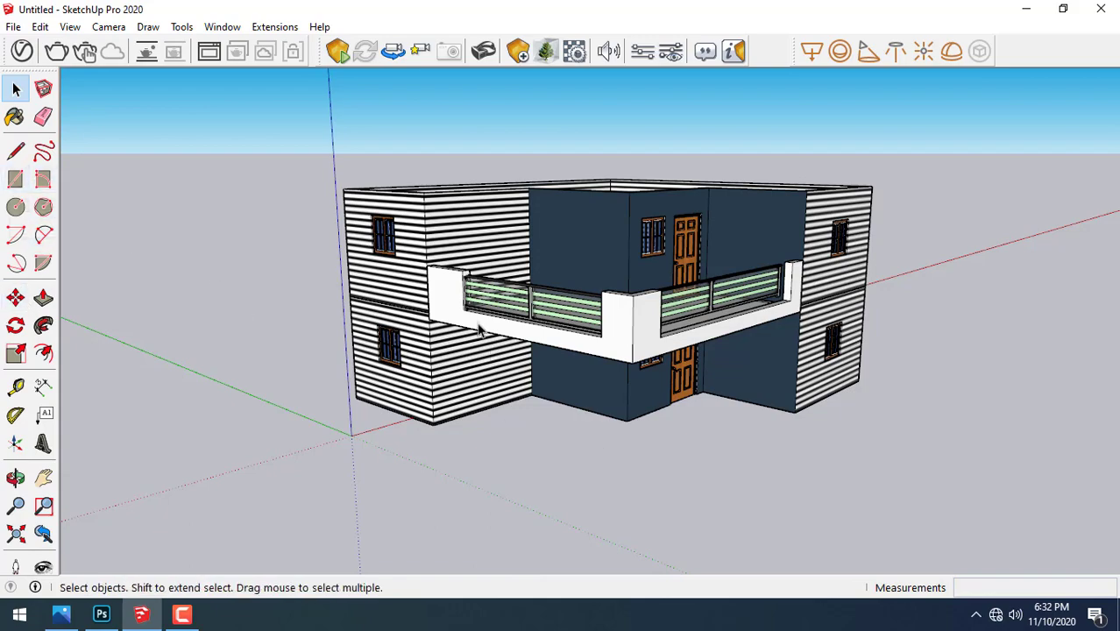
{"action": "mouse_move", "coordinate": [452, 317]}
{"action": "middle_mouse_down"}
{"action": "mouse_move", "coordinate": [382, 343]}
{"action": "mouse_move", "coordinate": [401, 293]}
{"action": "mouse_move", "coordinate": [585, 156]}
{"action": "mouse_move", "coordinate": [451, 201]}
{"action": "mouse_move", "coordinate": [548, 117]}
{"action": "mouse_move", "coordinate": [530, 158]}
{"action": "mouse_move", "coordinate": [565, 86]}
{"action": "middle_mouse_up"}
{"action": "scroll", "coordinate": [592, 133], "scroll_direction": "down", "scroll_amount": 1}
{"action": "scroll", "coordinate": [536, 180], "scroll_direction": "up", "scroll_amount": 2}
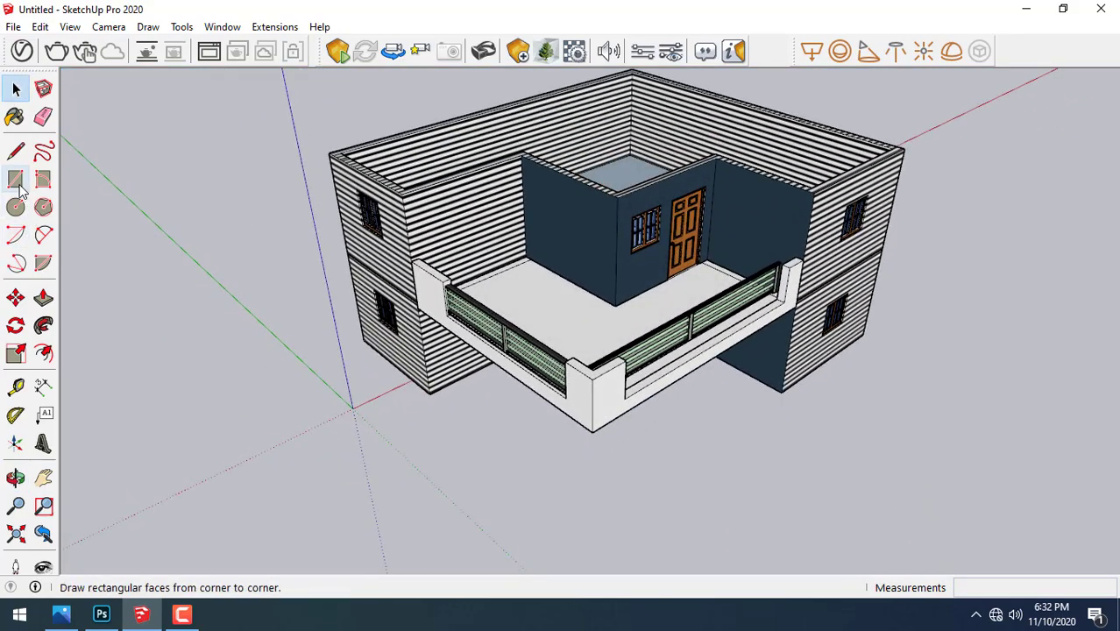
{"action": "left_click", "coordinate": [16, 152]}
{"action": "left_click", "coordinate": [329, 152]}
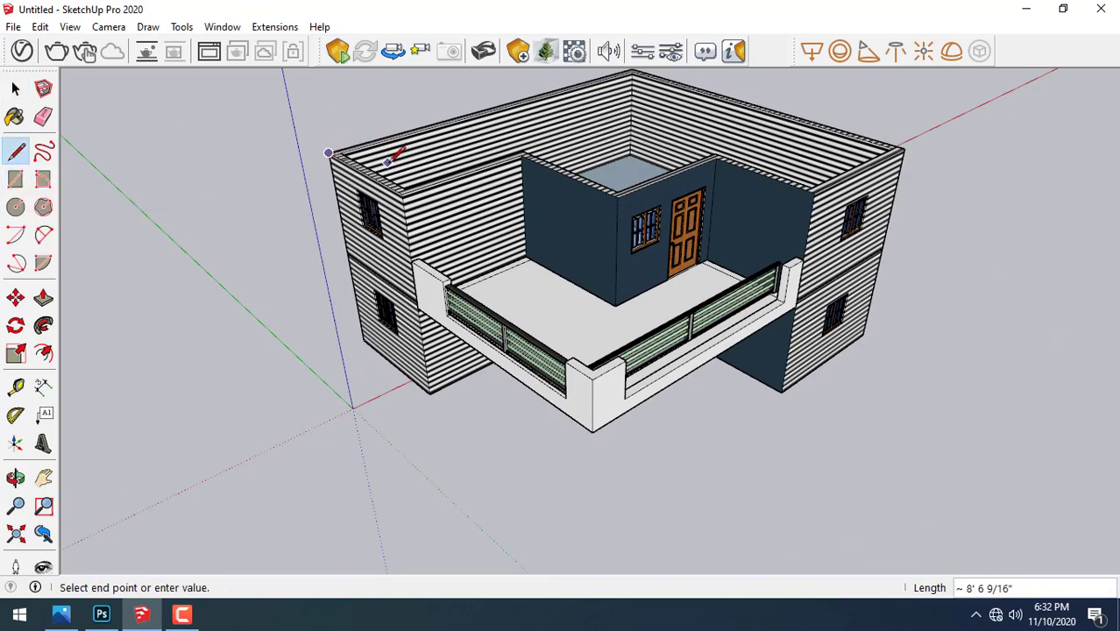
{"action": "scroll", "coordinate": [386, 168], "scroll_direction": "down", "scroll_amount": 2}
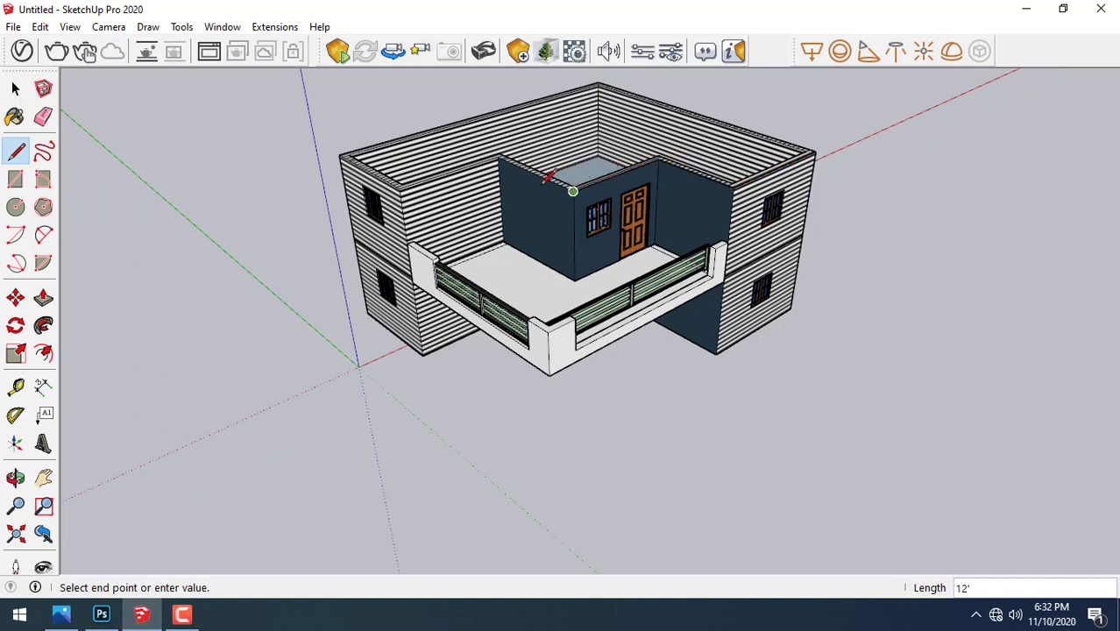
{"action": "left_click", "coordinate": [342, 156]}
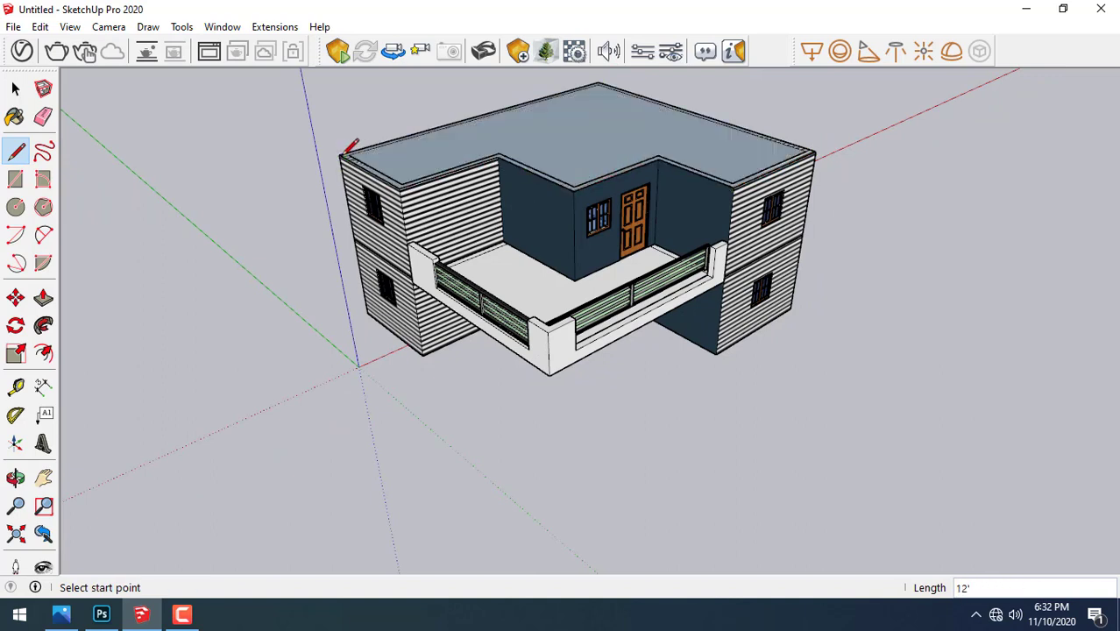
{"action": "left_click", "coordinate": [43, 301]}
{"action": "left_click", "coordinate": [437, 167]}
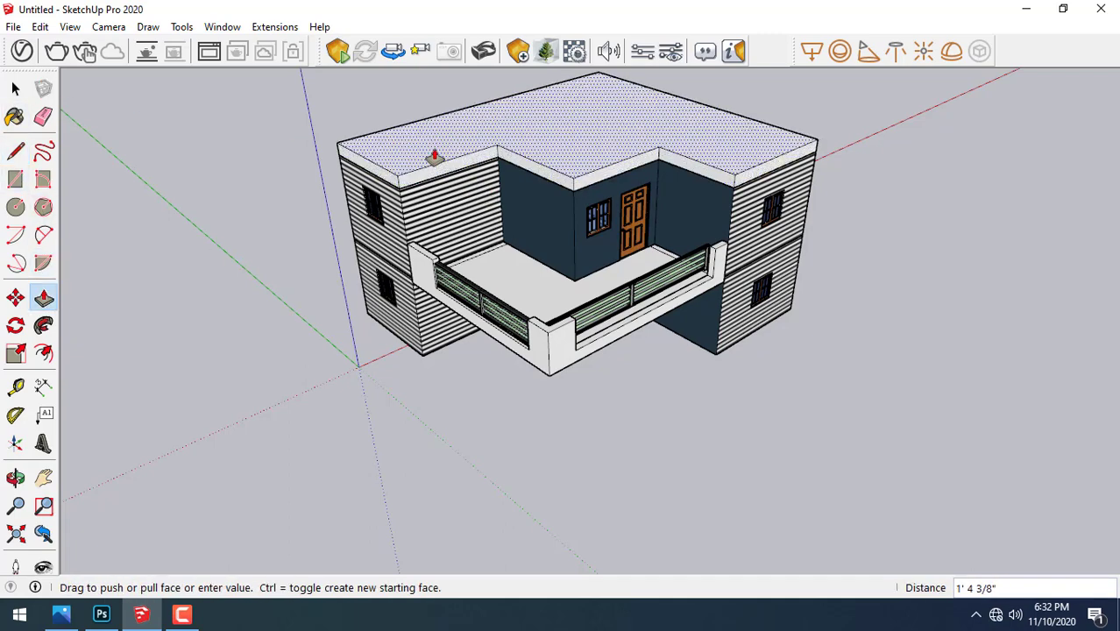
{"action": "type", "text": "6"}
{"action": "key", "text": "Return"}
- Offset the roof edge inward and pull the outer rim up 4' into a parapet
{"action": "scroll", "coordinate": [433, 123], "scroll_direction": "up", "scroll_amount": 2}
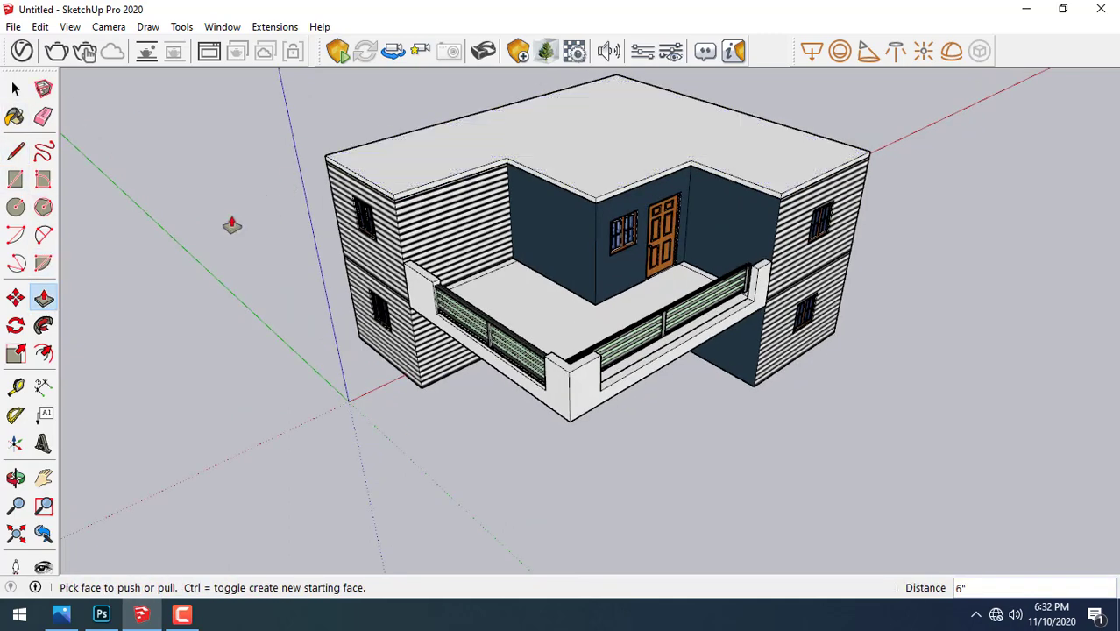
{"action": "left_click", "coordinate": [43, 353]}
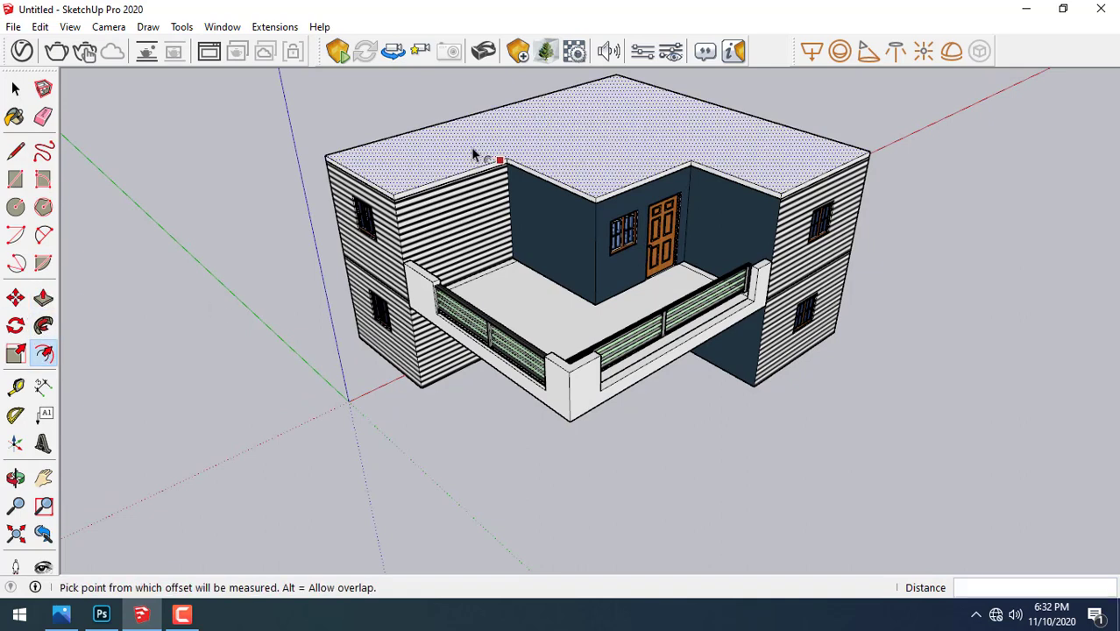
{"action": "left_click", "coordinate": [474, 156]}
{"action": "key", "text": "Escape"}
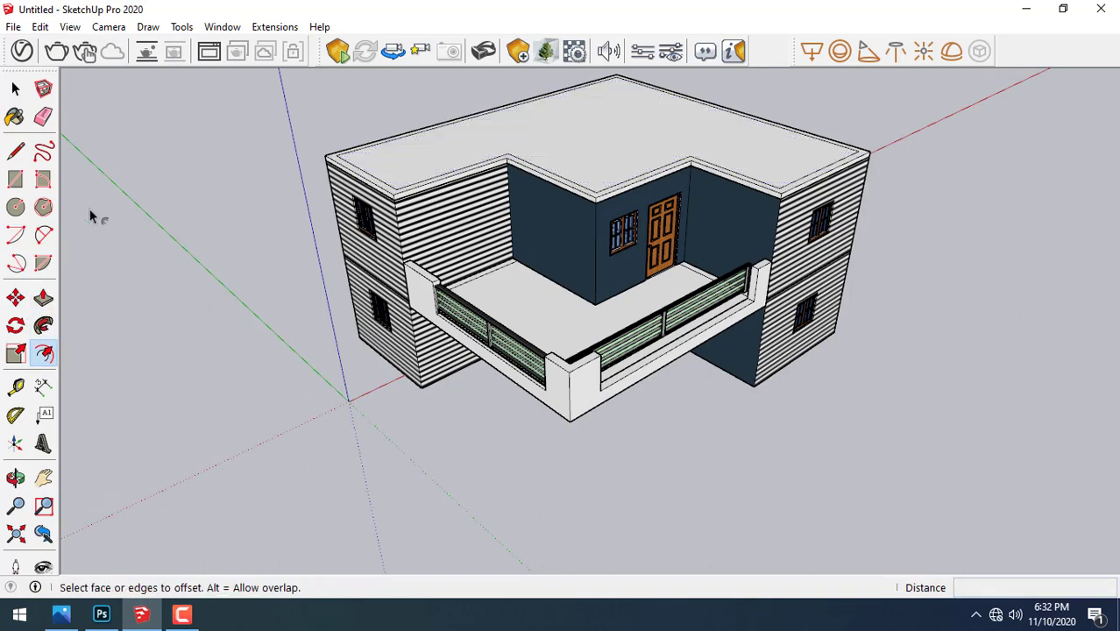
{"action": "left_click", "coordinate": [43, 298]}
{"action": "left_click_drag", "start_coordinate": [385, 191], "coordinate": [390, 168]}
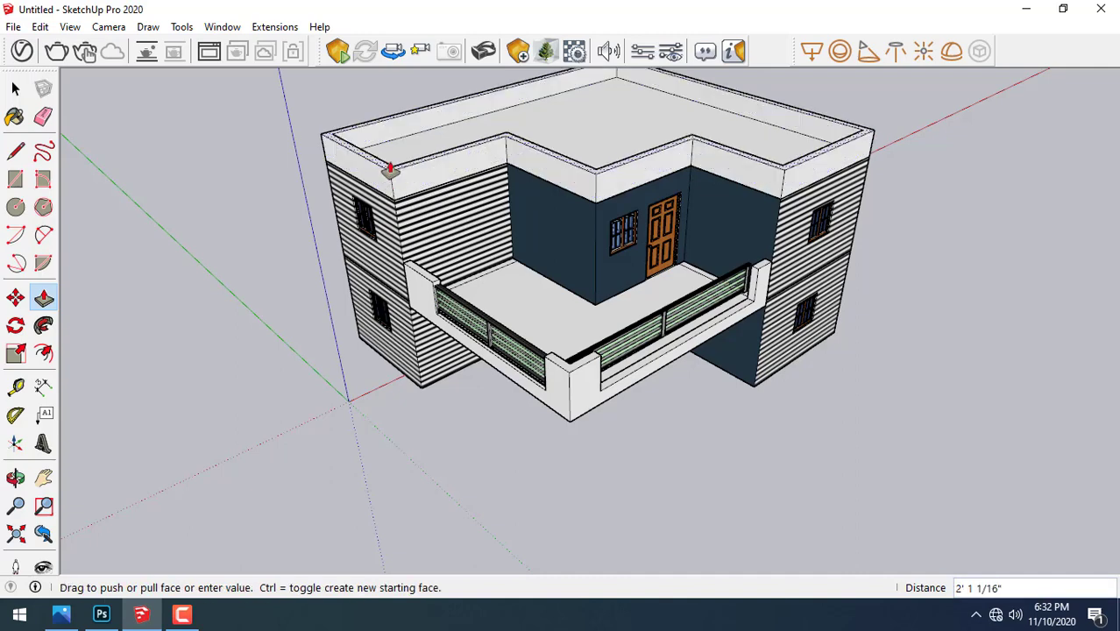
{"action": "type", "text": "'"}
{"action": "key", "text": "Return"}
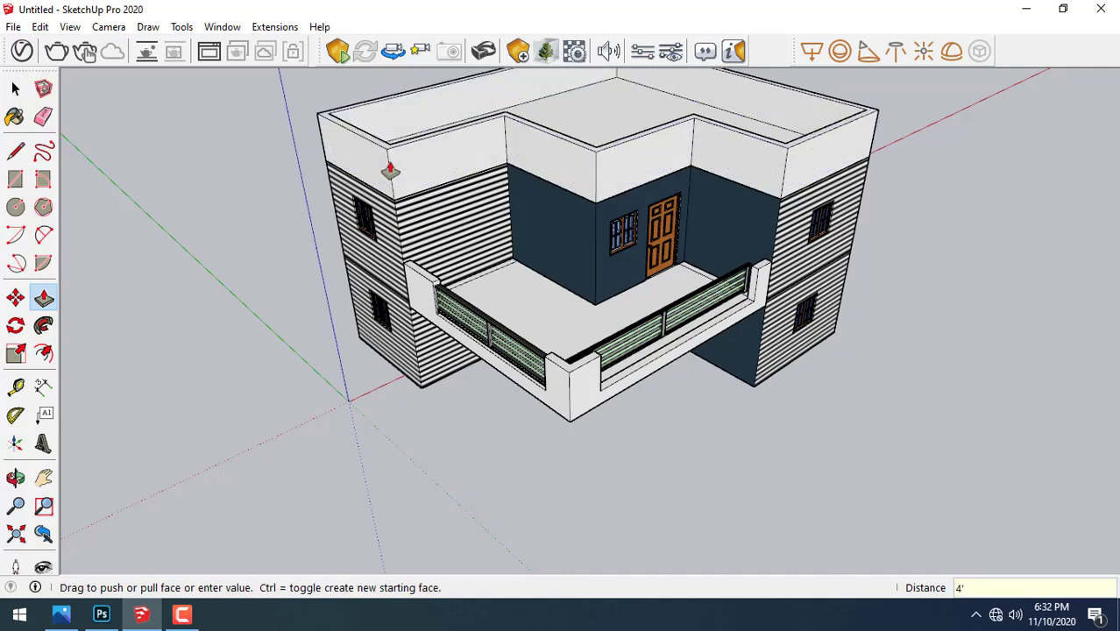
{"action": "scroll", "coordinate": [429, 228], "scroll_direction": "down", "scroll_amount": 2}
{"action": "middle_click_drag", "start_coordinate": [460, 250], "coordinate": [505, 155]}
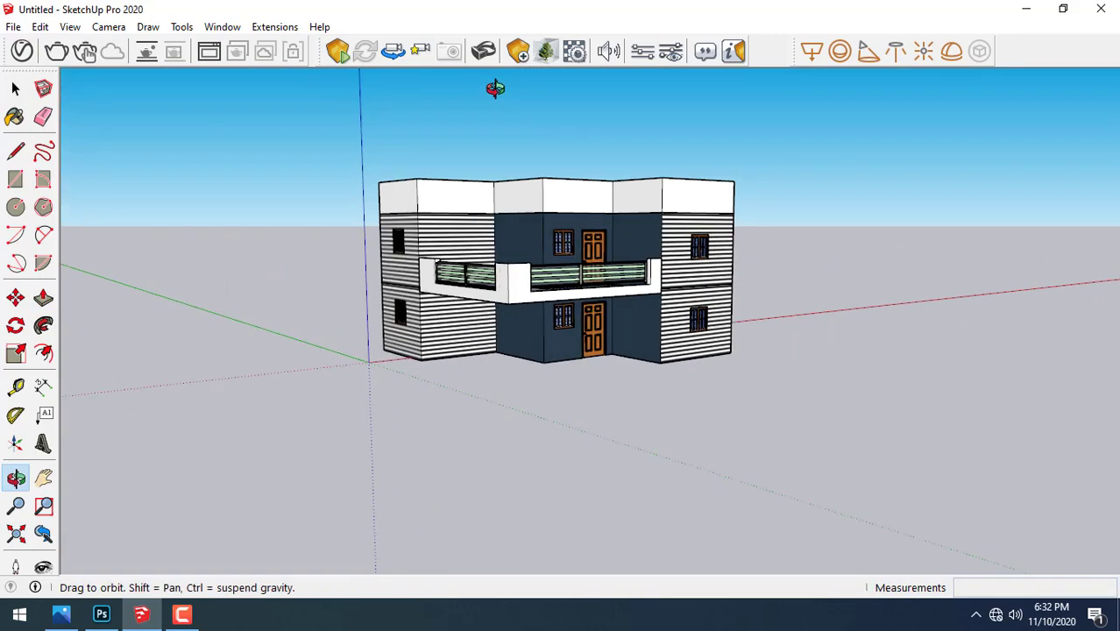
{"action": "scroll", "coordinate": [504, 155], "scroll_direction": "up", "scroll_amount": 3}
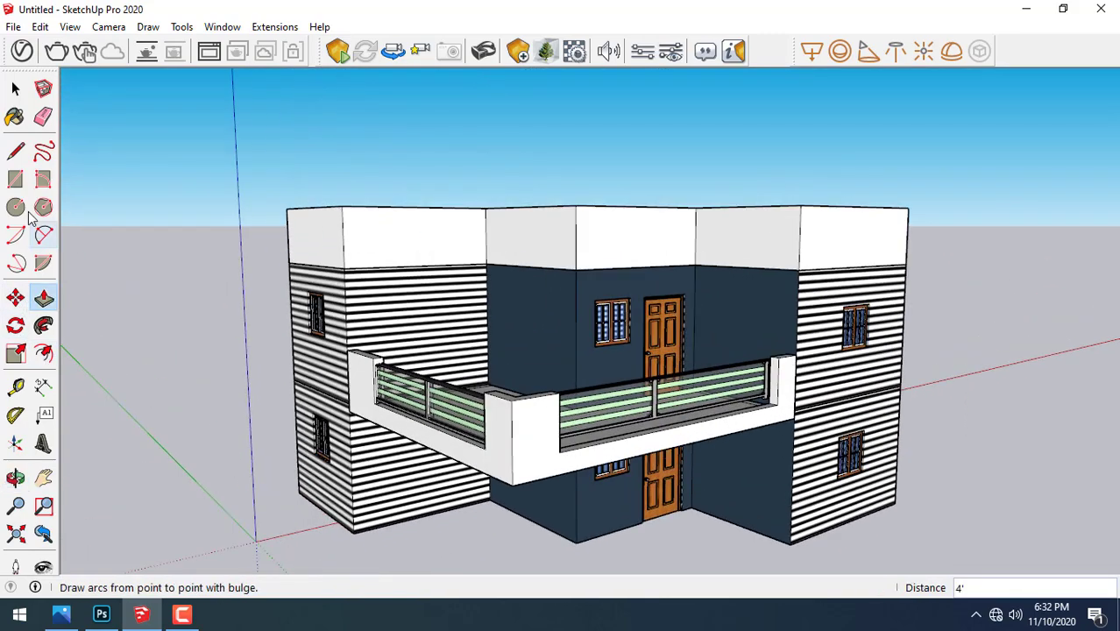
- Narrow the Materials tray, pick Laura_Shoes, and paint the five front parapet faces brown
{"action": "left_click", "coordinate": [15, 117]}
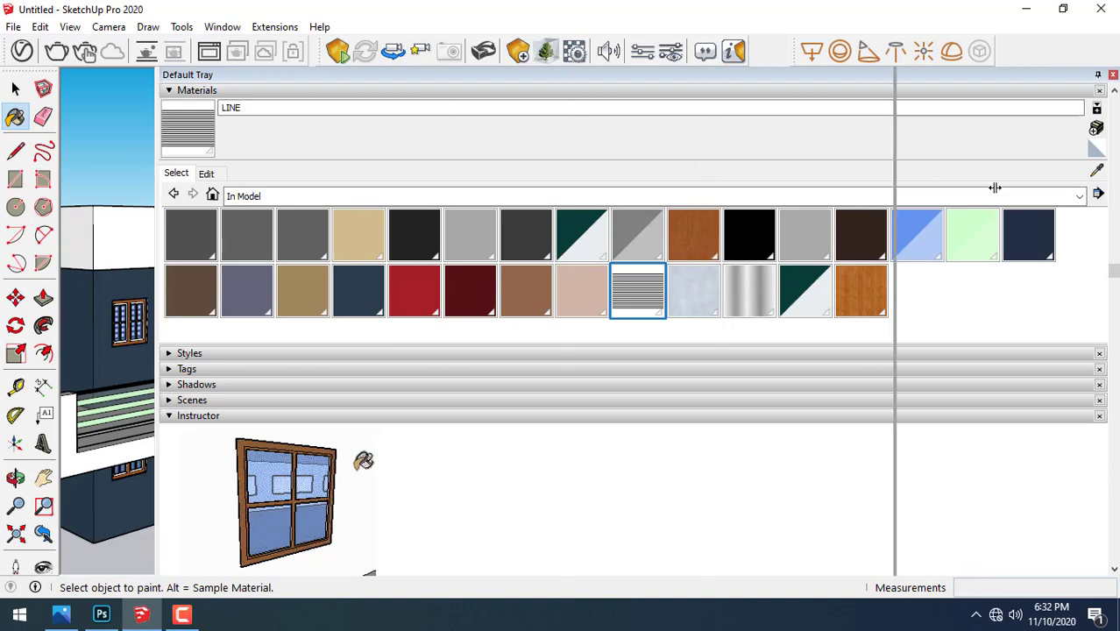
{"action": "left_click_drag", "start_coordinate": [199, 173], "coordinate": [895, 184]}
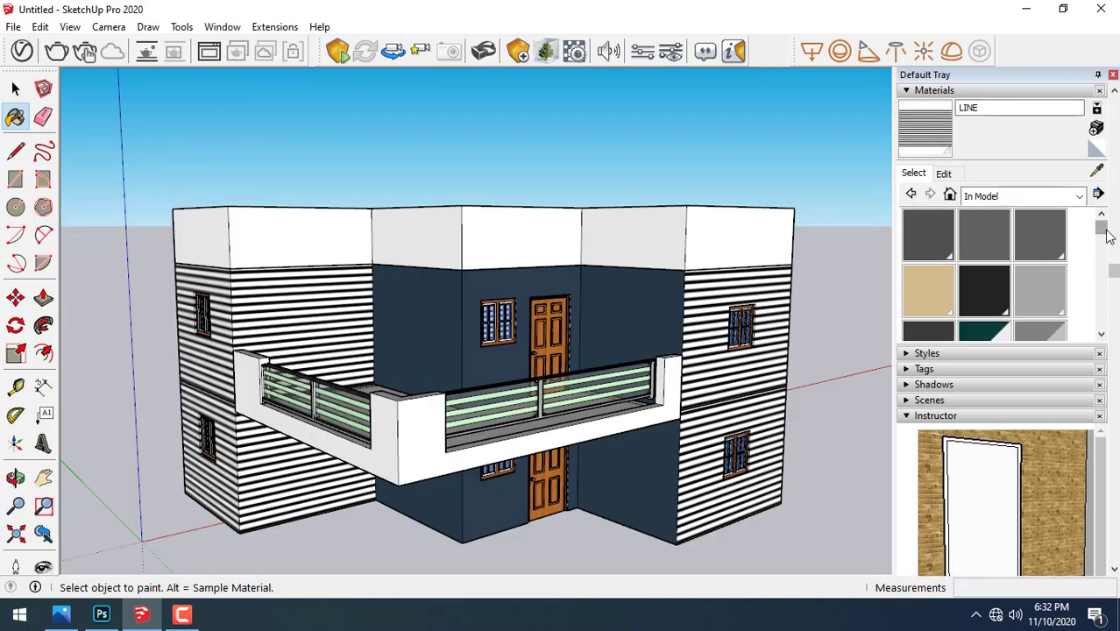
{"action": "left_click_drag", "start_coordinate": [1102, 229], "coordinate": [1106, 292]}
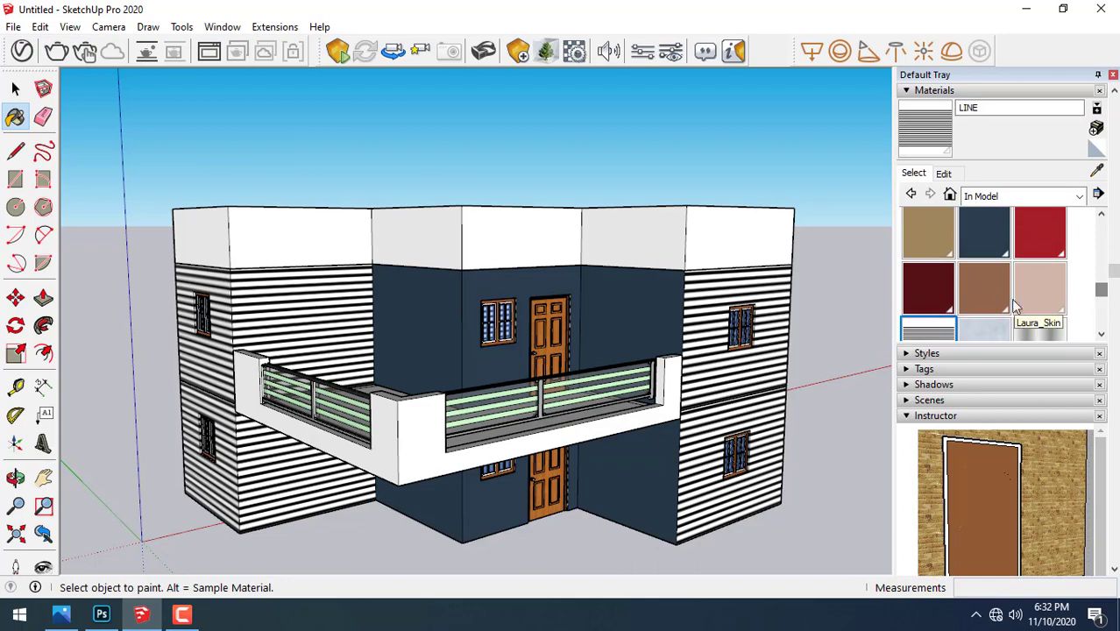
{"action": "left_click", "coordinate": [984, 289]}
{"action": "left_click", "coordinate": [723, 237]}
{"action": "left_click", "coordinate": [609, 236]}
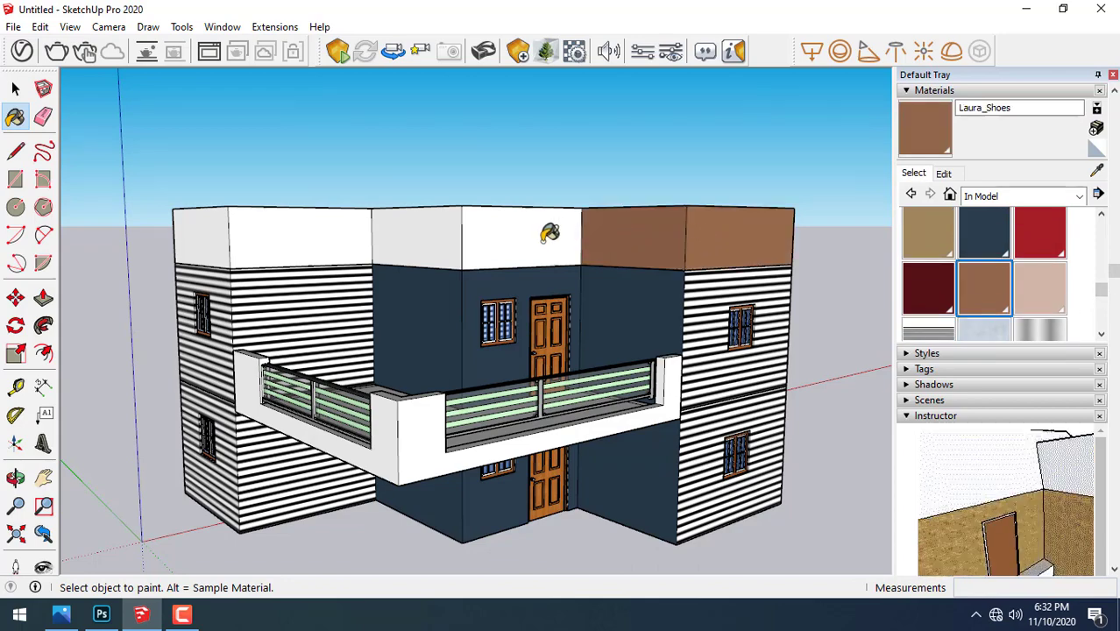
{"action": "left_click", "coordinate": [534, 237]}
{"action": "left_click", "coordinate": [434, 237]}
{"action": "left_click", "coordinate": [283, 237]}
- Paint the left side and back inner parapet faces brown as well
{"action": "middle_click_drag", "start_coordinate": [383, 258], "coordinate": [293, 200]}
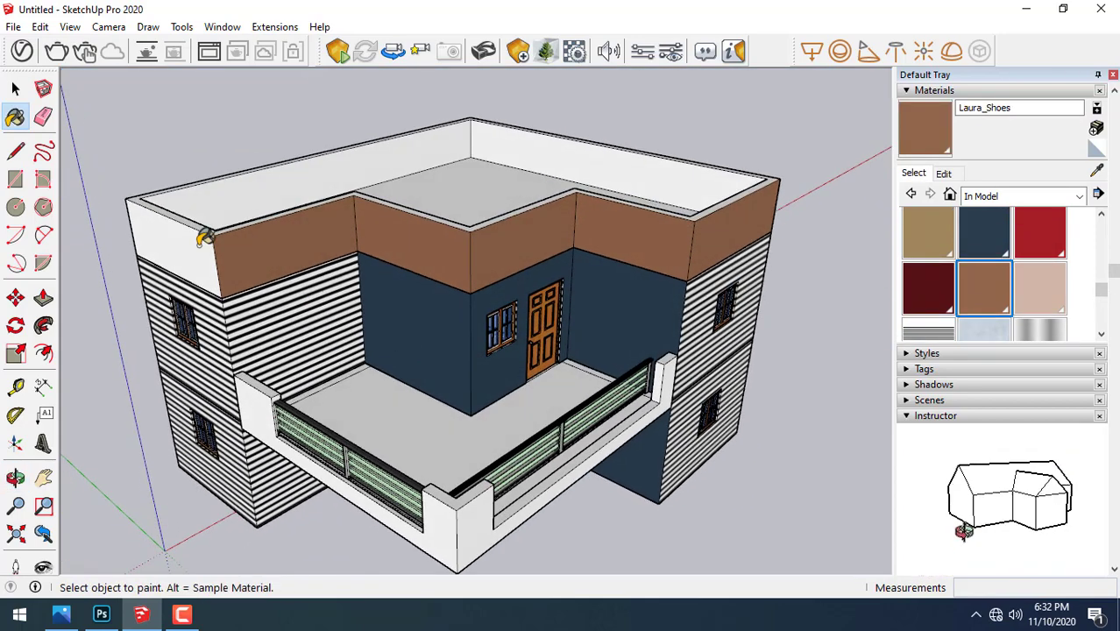
{"action": "left_click", "coordinate": [175, 250]}
{"action": "left_click", "coordinate": [457, 149]}
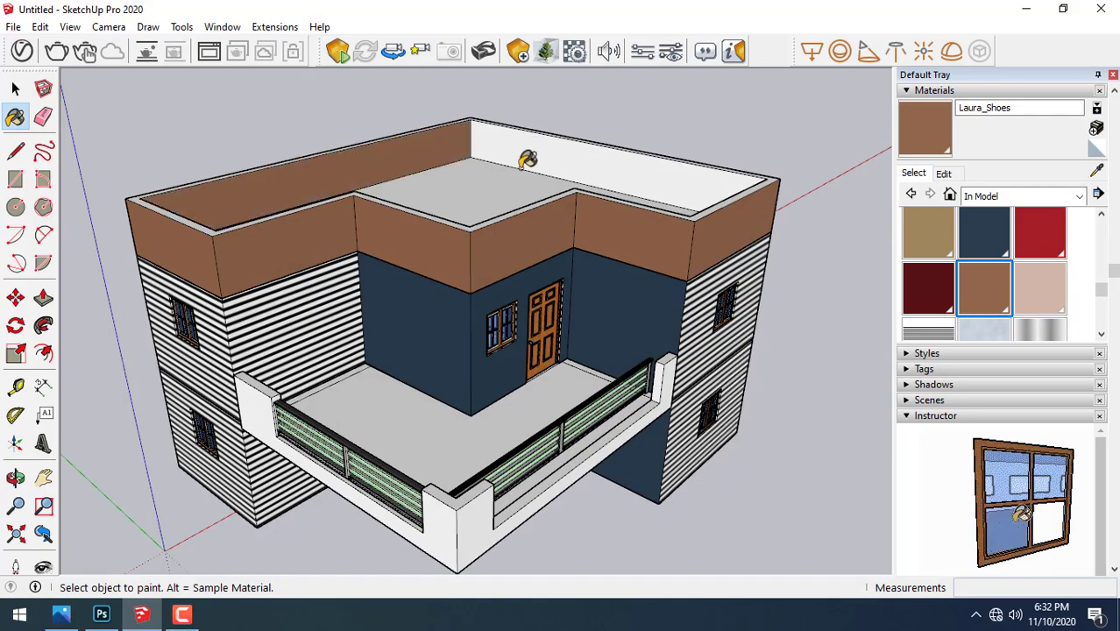
{"action": "left_click", "coordinate": [576, 163]}
{"action": "mouse_move", "coordinate": [595, 175]}
{"action": "middle_mouse_down"}
{"action": "mouse_move", "coordinate": [429, 85]}
{"action": "mouse_move", "coordinate": [446, 67]}
{"action": "mouse_move", "coordinate": [477, 187]}
{"action": "middle_mouse_up"}
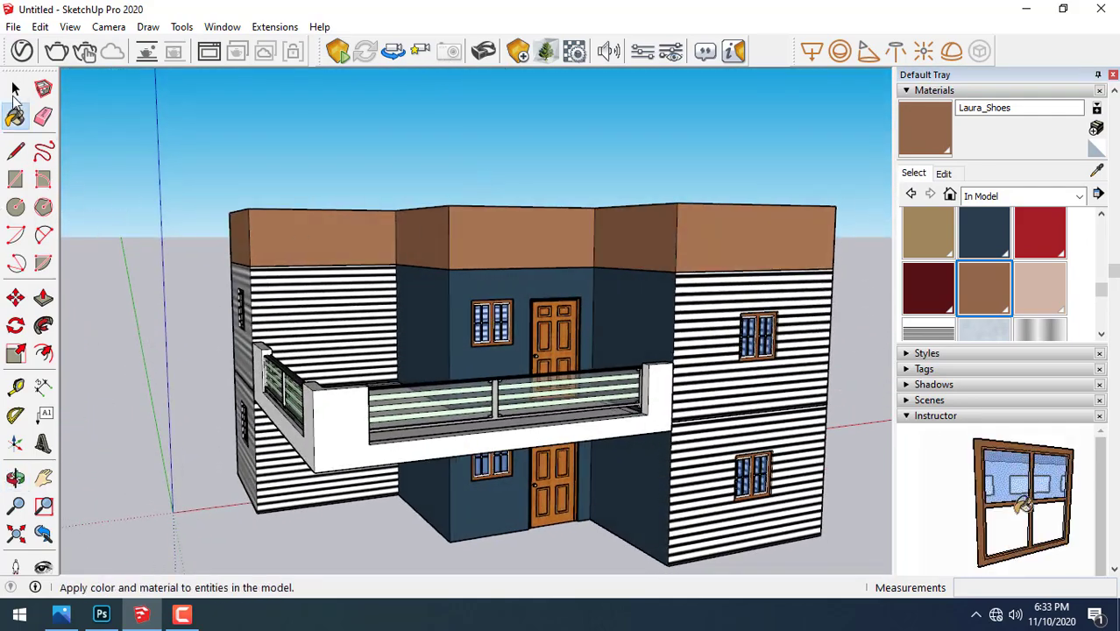
{"action": "left_click", "coordinate": [15, 88]}
{"action": "mouse_move", "coordinate": [287, 143]}
{"action": "middle_mouse_down"}
{"action": "mouse_move", "coordinate": [395, 233]}
{"action": "mouse_move", "coordinate": [399, 202]}
{"action": "middle_mouse_up"}
- Draw an arc centred on the parapet corner, dividing the left parapet's wall face
{"action": "scroll", "coordinate": [398, 202], "scroll_direction": "up", "scroll_amount": 2}
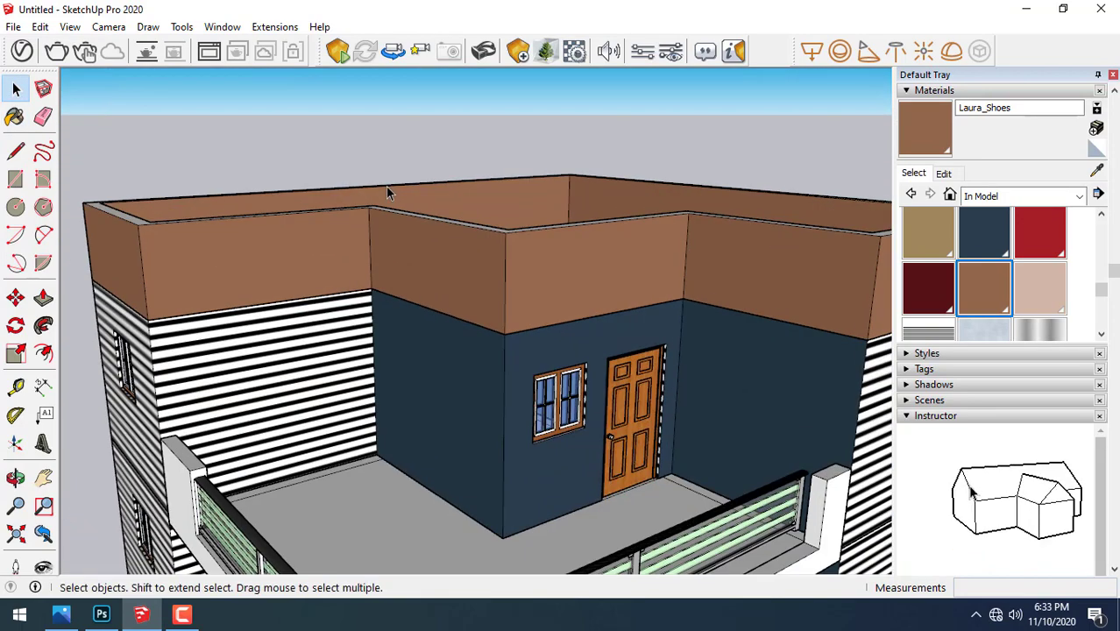
{"action": "scroll", "coordinate": [386, 186], "scroll_direction": "up", "scroll_amount": 2}
{"action": "left_click", "coordinate": [256, 256]}
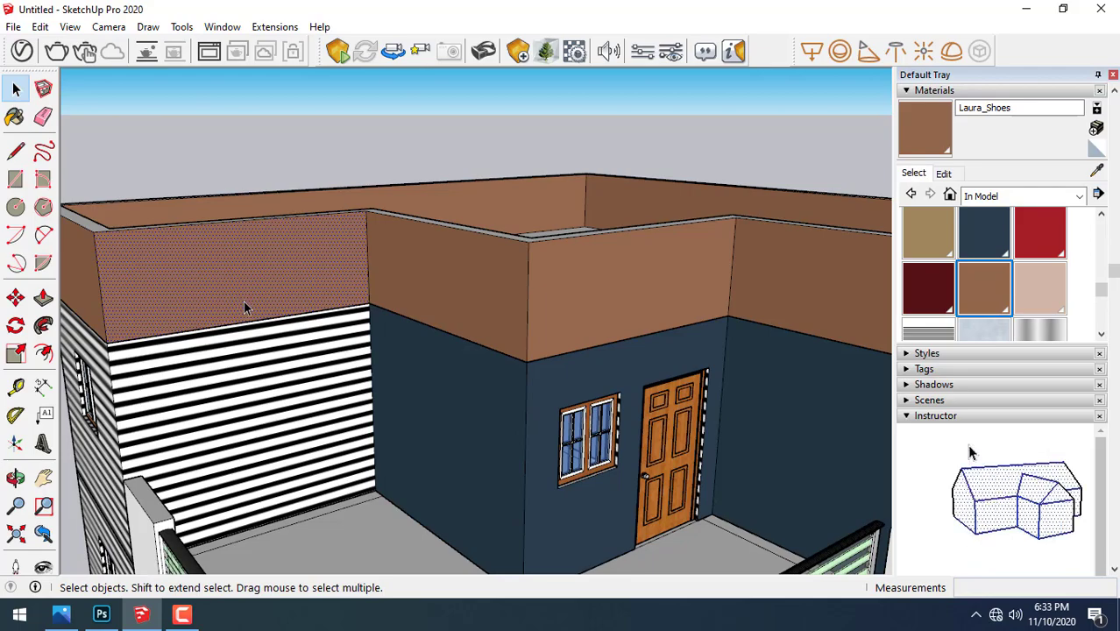
{"action": "mouse_move", "coordinate": [243, 299]}
{"action": "middle_mouse_down"}
{"action": "mouse_move", "coordinate": [328, 290]}
{"action": "mouse_move", "coordinate": [343, 331]}
{"action": "mouse_move", "coordinate": [349, 290]}
{"action": "middle_mouse_up"}
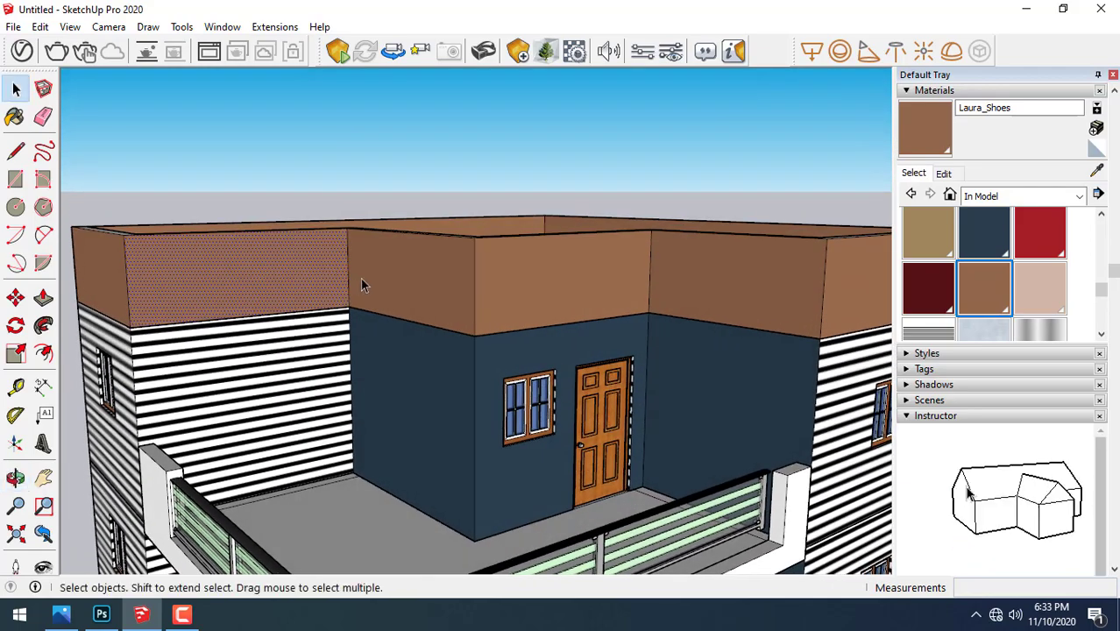
{"action": "scroll", "coordinate": [360, 278], "scroll_direction": "down", "scroll_amount": 2}
{"action": "mouse_move", "coordinate": [261, 234]}
{"action": "middle_mouse_down"}
{"action": "mouse_move", "coordinate": [217, 205]}
{"action": "mouse_move", "coordinate": [236, 202]}
{"action": "middle_mouse_up"}
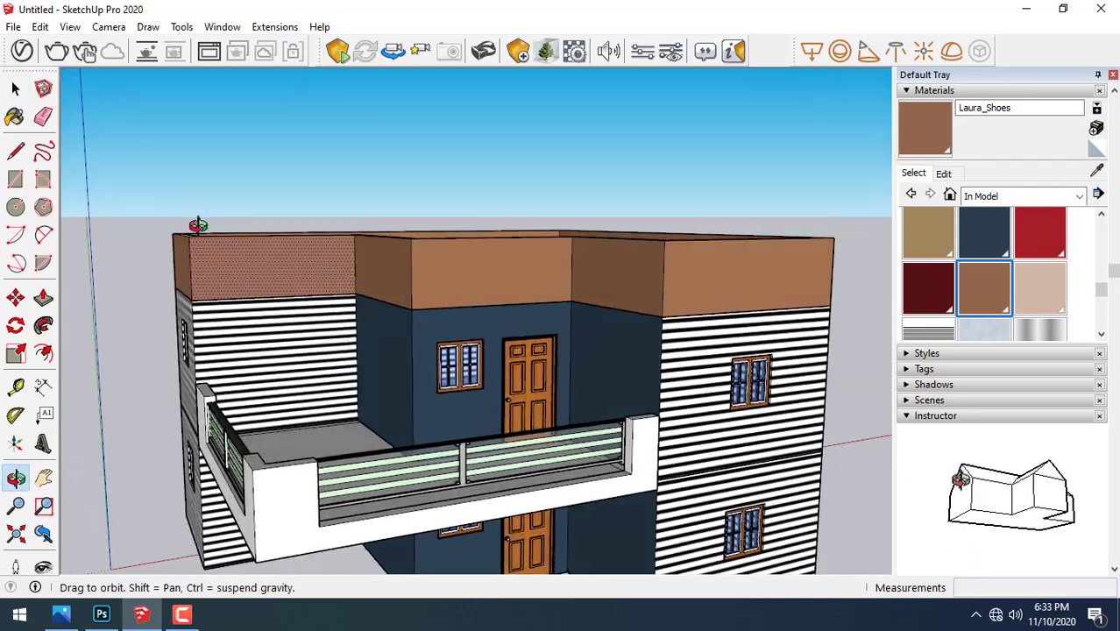
{"action": "scroll", "coordinate": [246, 195], "scroll_direction": "up", "scroll_amount": 2}
{"action": "scroll", "coordinate": [108, 213], "scroll_direction": "up", "scroll_amount": 2}
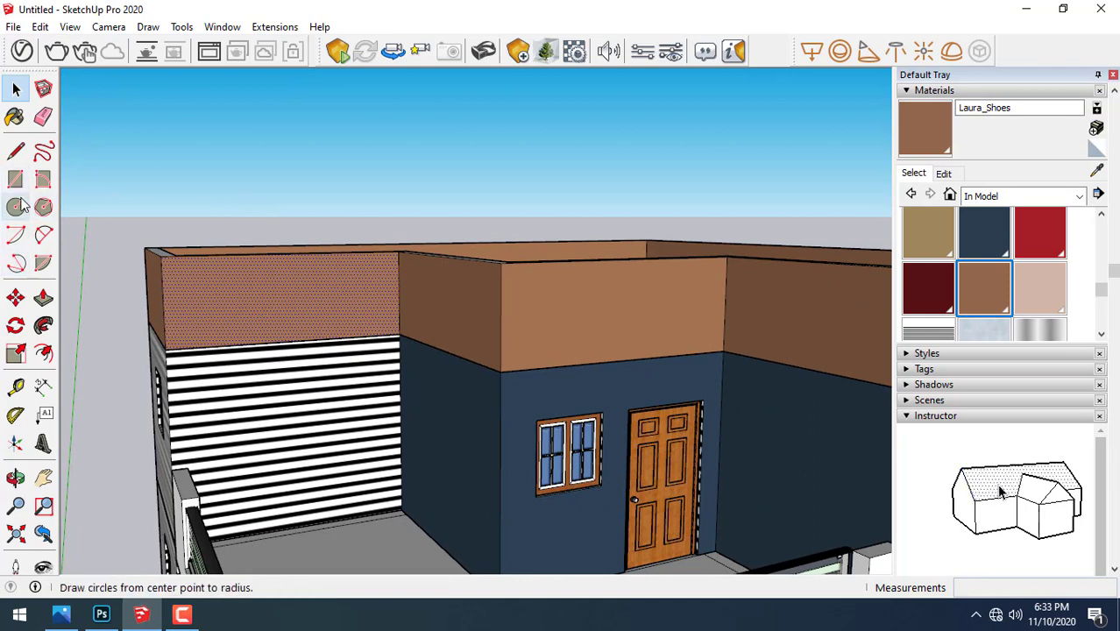
{"action": "left_click", "coordinate": [16, 150]}
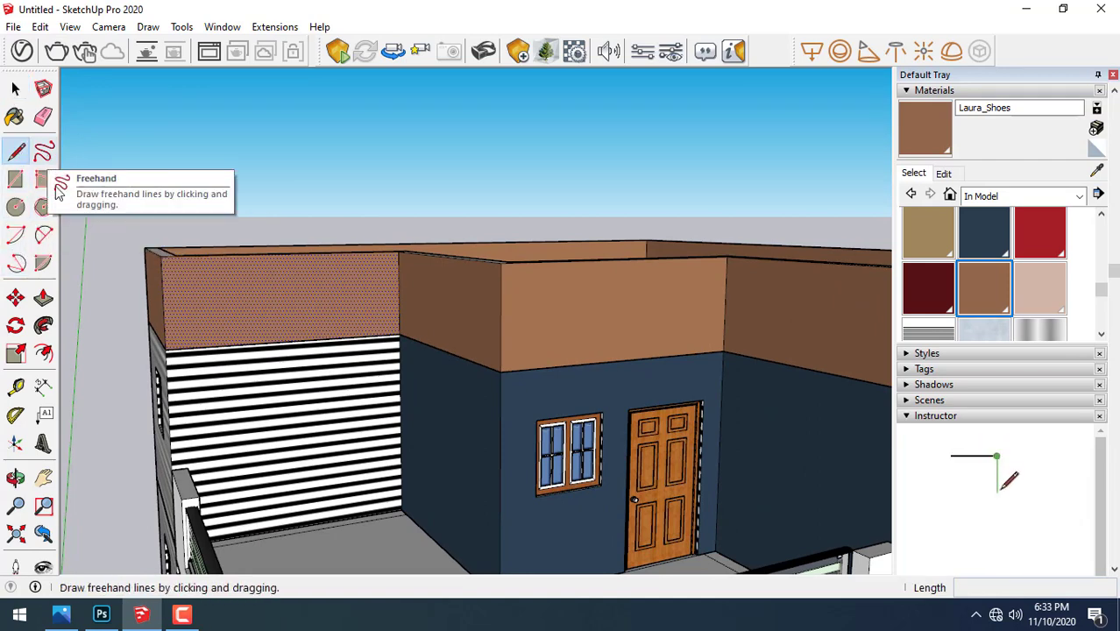
{"action": "left_click", "coordinate": [16, 235]}
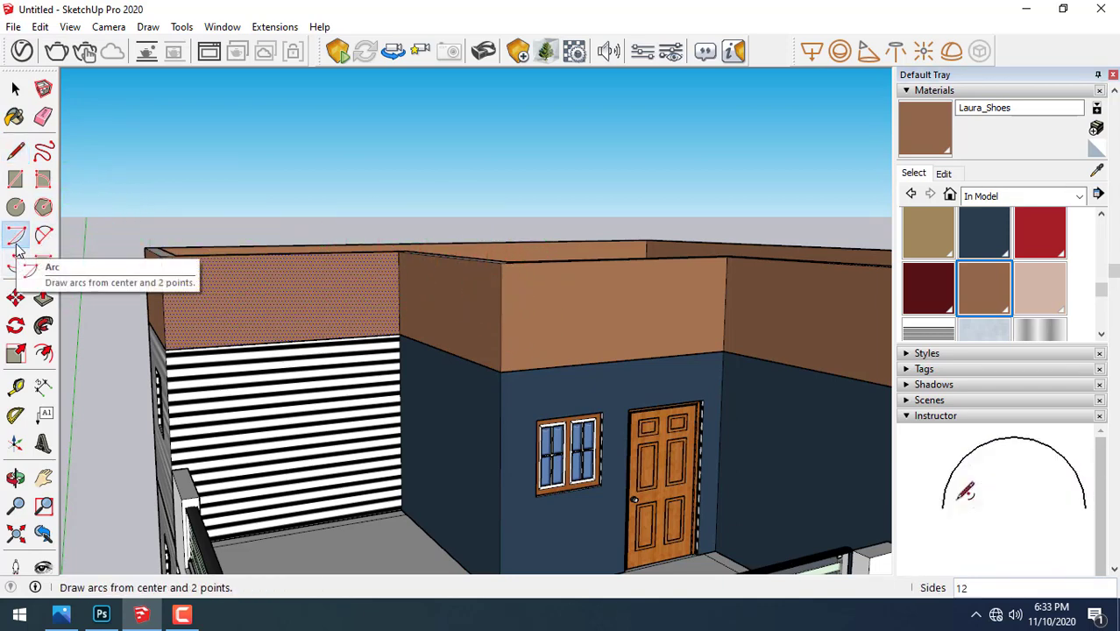
{"action": "left_click", "coordinate": [398, 251]}
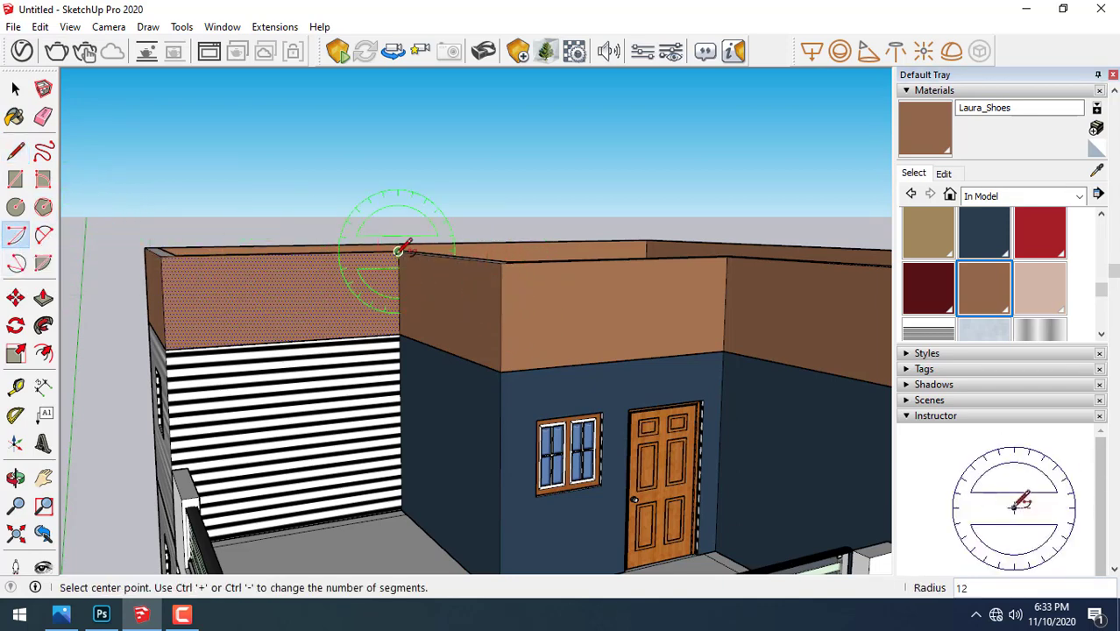
{"action": "left_click", "coordinate": [331, 338]}
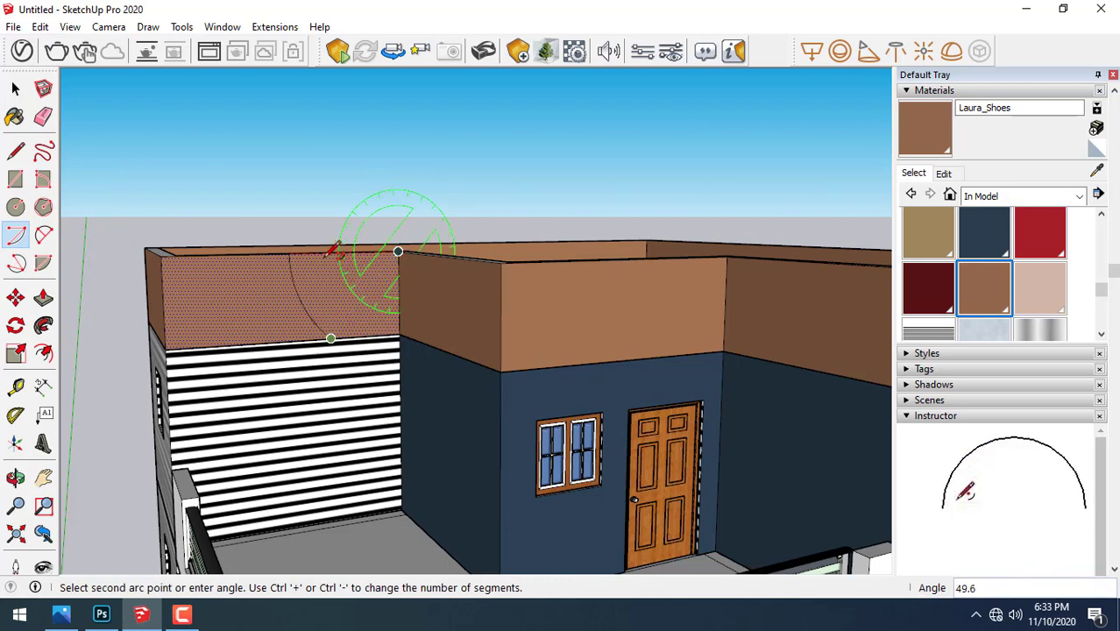
{"action": "left_click", "coordinate": [333, 256]}
- Recess the curved parapet section 9 inches inward with Push/Pull
{"action": "left_click", "coordinate": [15, 89]}
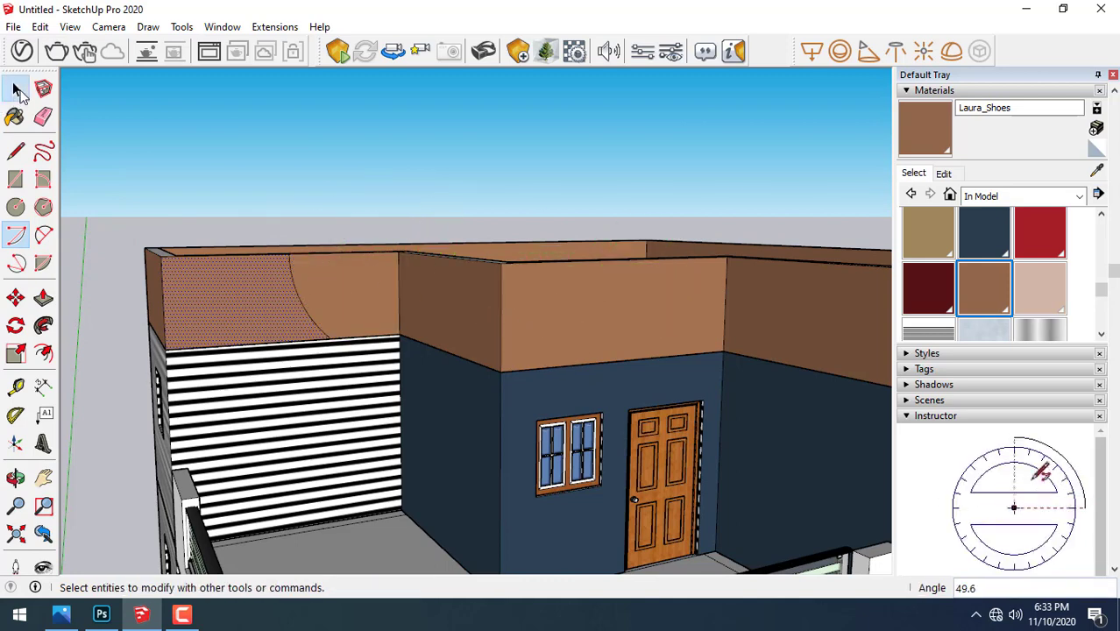
{"action": "left_click", "coordinate": [43, 298]}
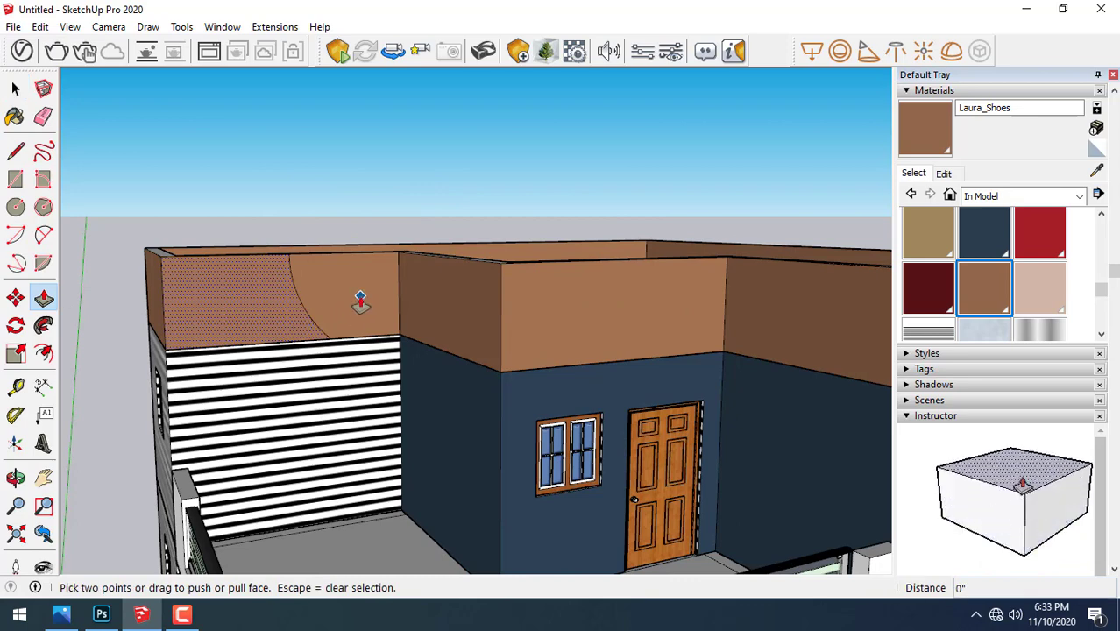
{"action": "mouse_move", "coordinate": [247, 285]}
{"action": "middle_mouse_down"}
{"action": "mouse_move", "coordinate": [190, 325]}
{"action": "mouse_move", "coordinate": [230, 287]}
{"action": "middle_mouse_up"}
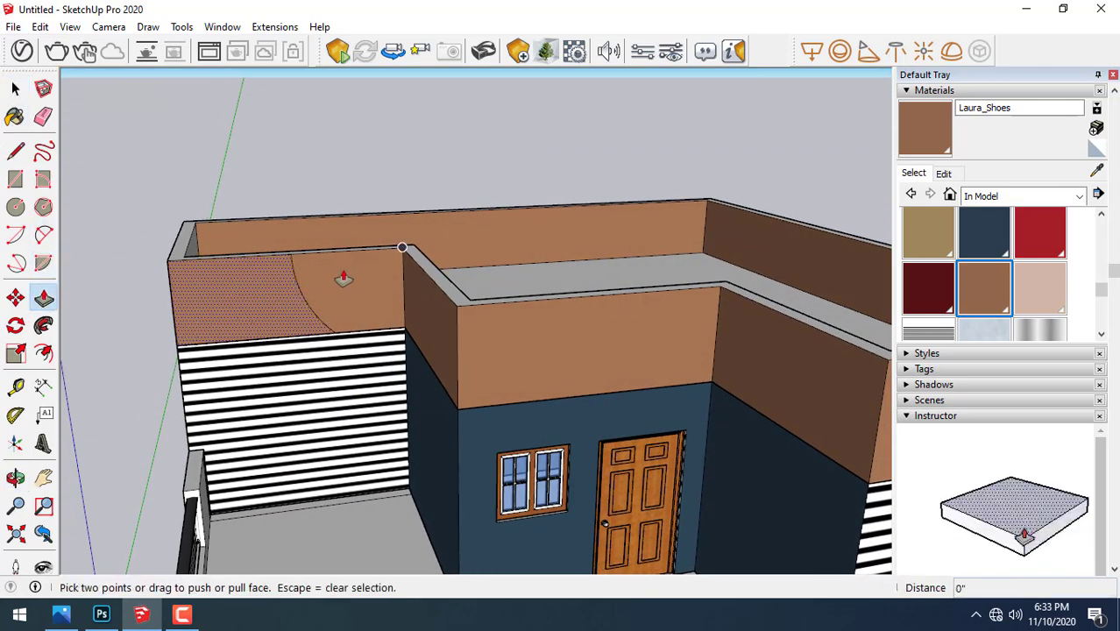
{"action": "left_click", "coordinate": [16, 90]}
{"action": "left_click", "coordinate": [309, 269]}
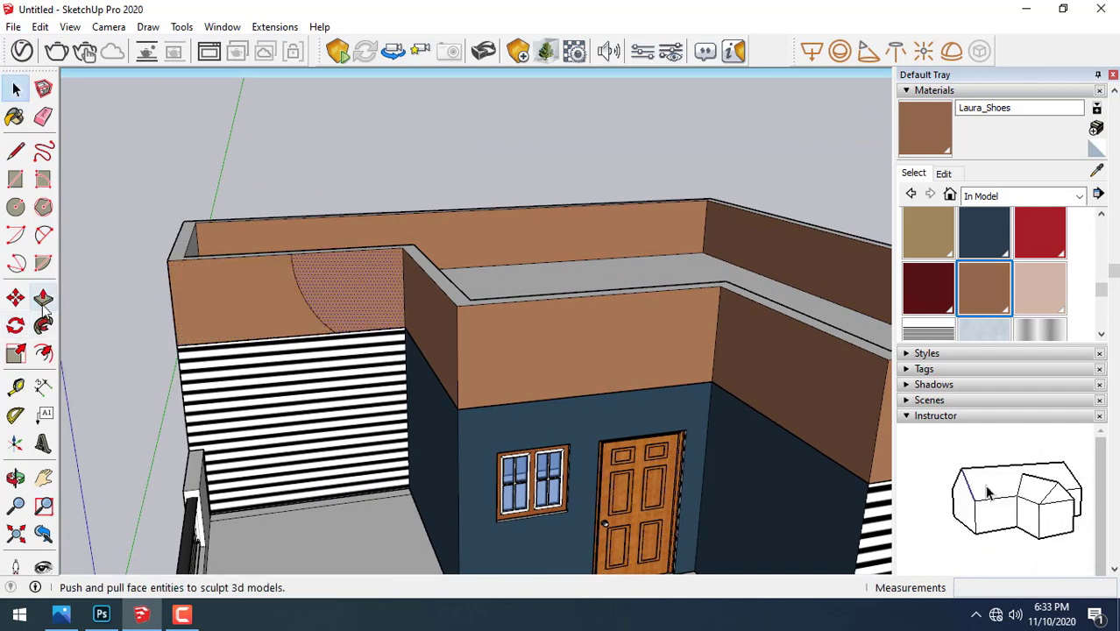
{"action": "left_click", "coordinate": [43, 299]}
{"action": "left_click", "coordinate": [321, 300]}
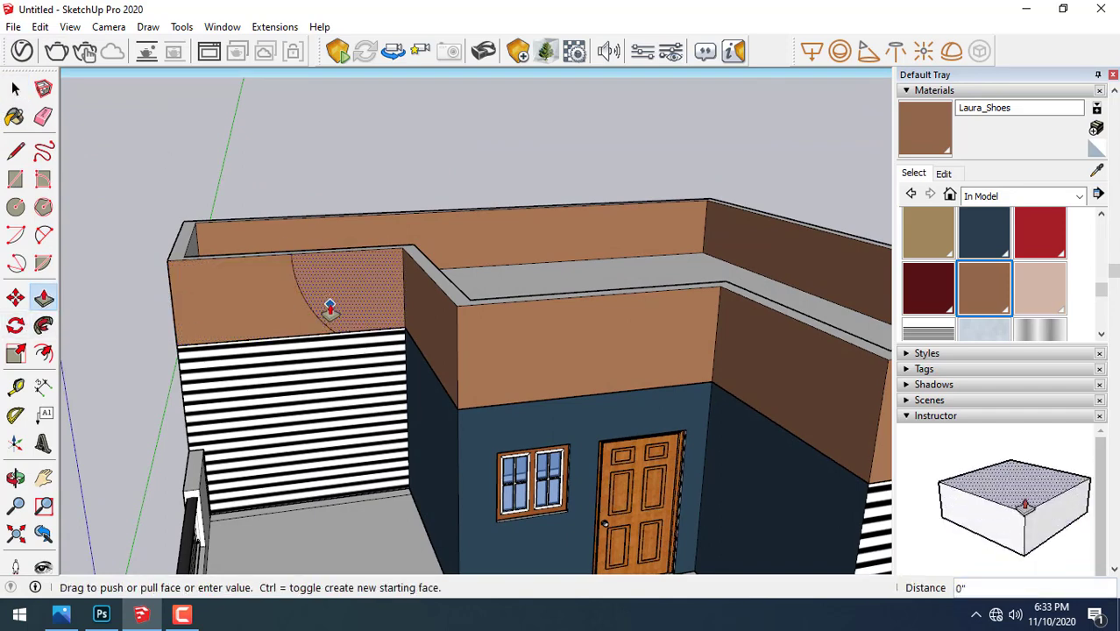
{"action": "left_click", "coordinate": [341, 254]}
- Push the parapet top beside the curve down 9 inches
{"action": "mouse_move", "coordinate": [341, 256]}
{"action": "middle_mouse_down"}
{"action": "mouse_move", "coordinate": [458, 293]}
{"action": "mouse_move", "coordinate": [387, 294]}
{"action": "mouse_move", "coordinate": [381, 368]}
{"action": "mouse_move", "coordinate": [393, 425]}
{"action": "middle_mouse_up"}
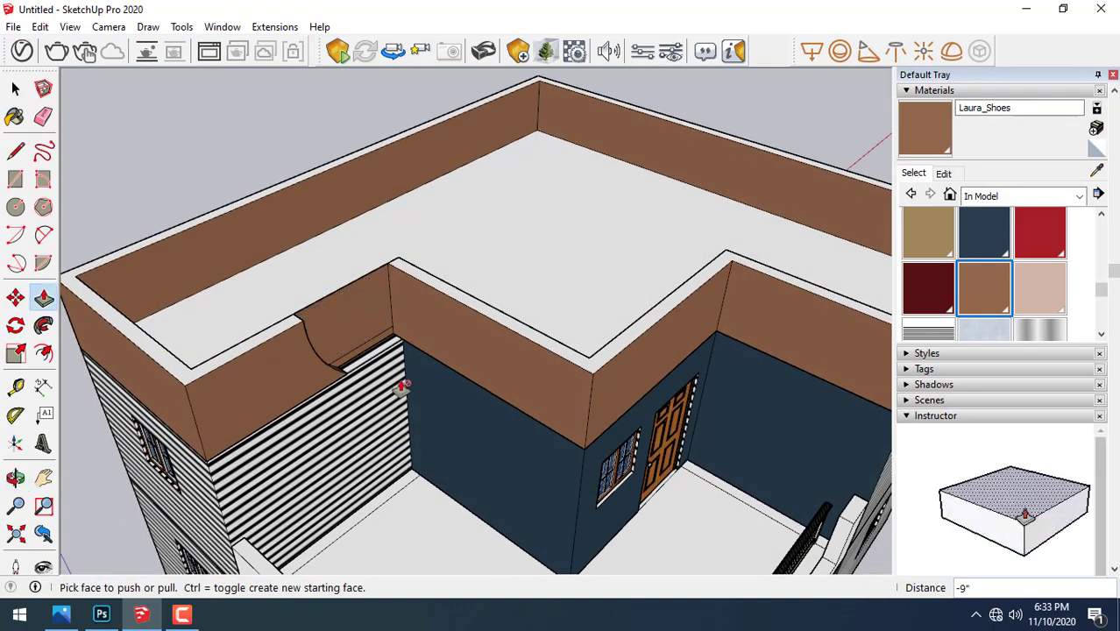
{"action": "left_click", "coordinate": [279, 364]}
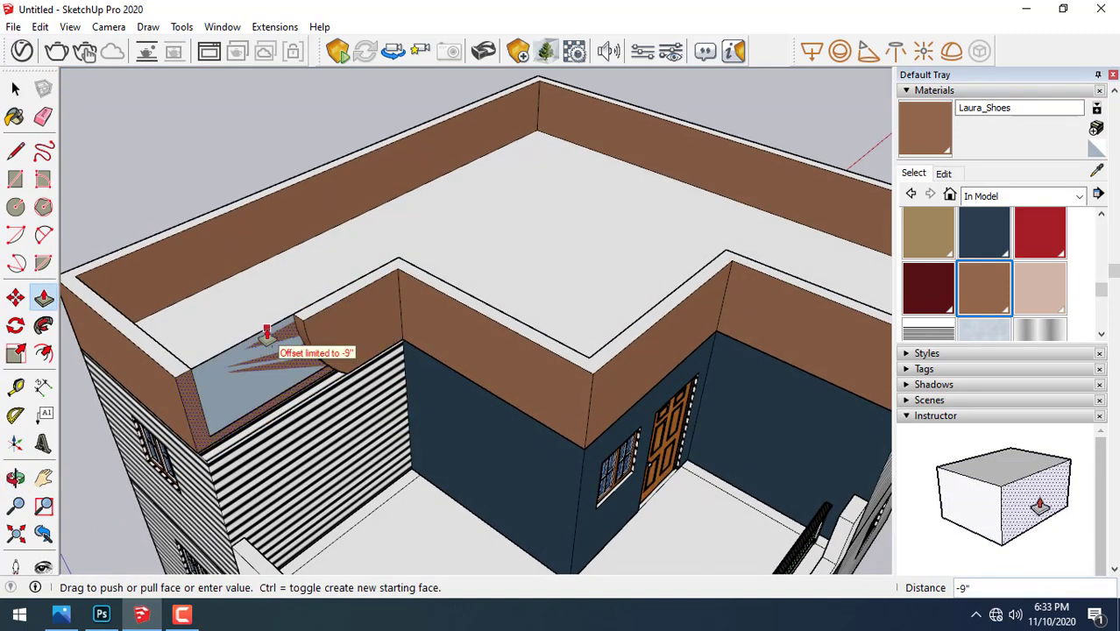
{"action": "left_click", "coordinate": [267, 335]}
{"action": "key", "text": "space"}
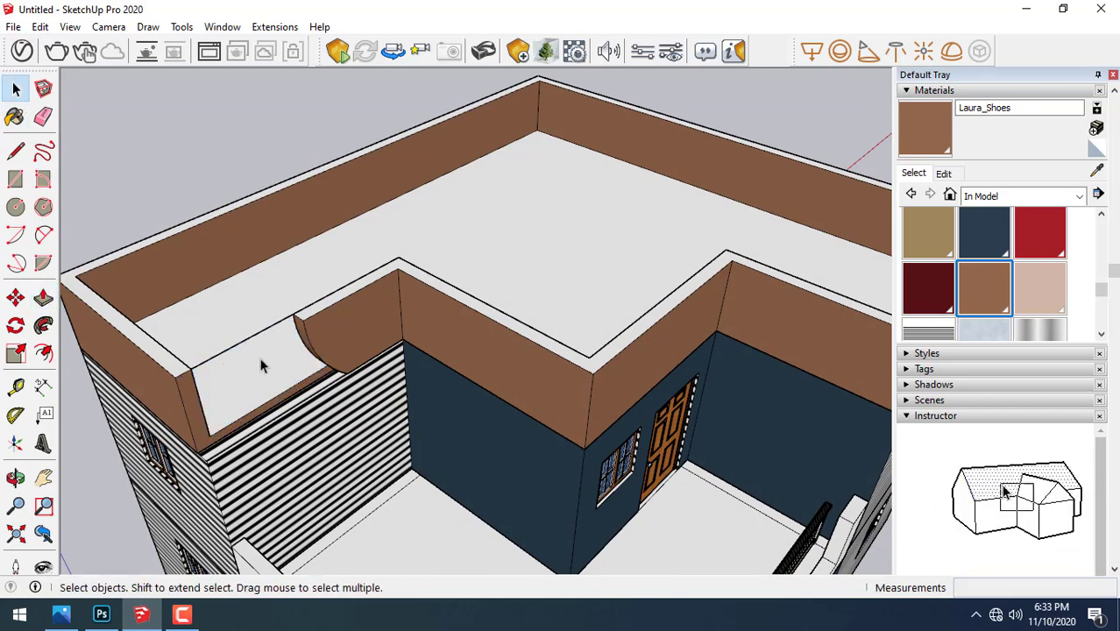
- Extend the left parapet's end face by 9 inches
{"action": "middle_click_drag", "start_coordinate": [267, 336], "coordinate": [135, 130]}
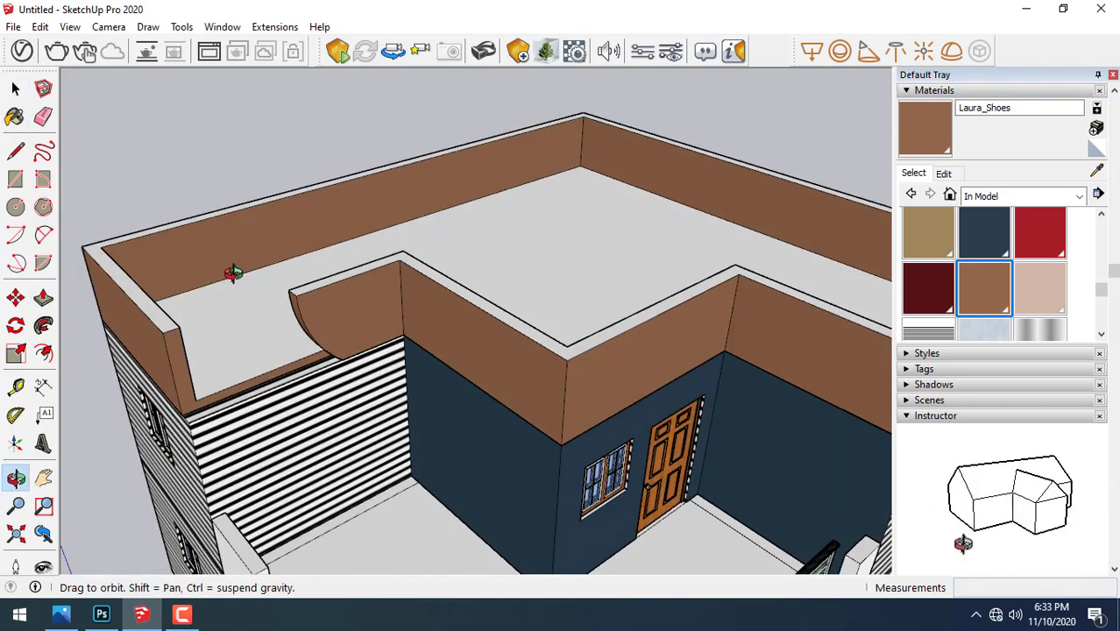
{"action": "mouse_move", "coordinate": [444, 278]}
{"action": "middle_mouse_down"}
{"action": "mouse_move", "coordinate": [370, 280]}
{"action": "mouse_move", "coordinate": [250, 228]}
{"action": "mouse_move", "coordinate": [325, 353]}
{"action": "mouse_move", "coordinate": [400, 367]}
{"action": "mouse_move", "coordinate": [216, 427]}
{"action": "mouse_move", "coordinate": [295, 466]}
{"action": "middle_mouse_up"}
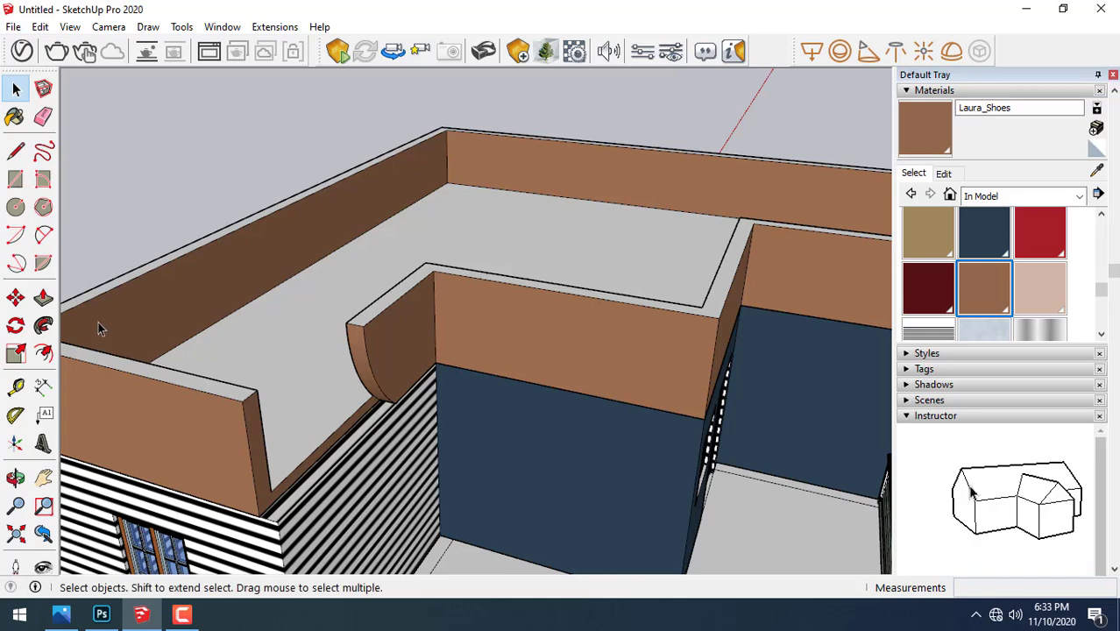
{"action": "left_click", "coordinate": [43, 298]}
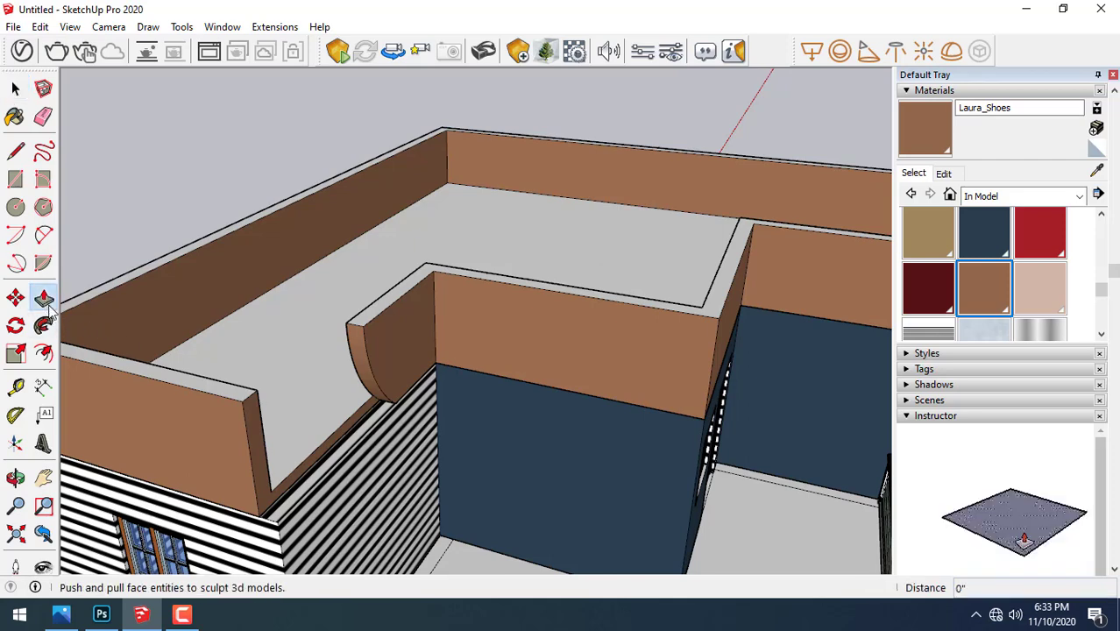
{"action": "left_click", "coordinate": [256, 452]}
{"action": "left_click", "coordinate": [364, 333]}
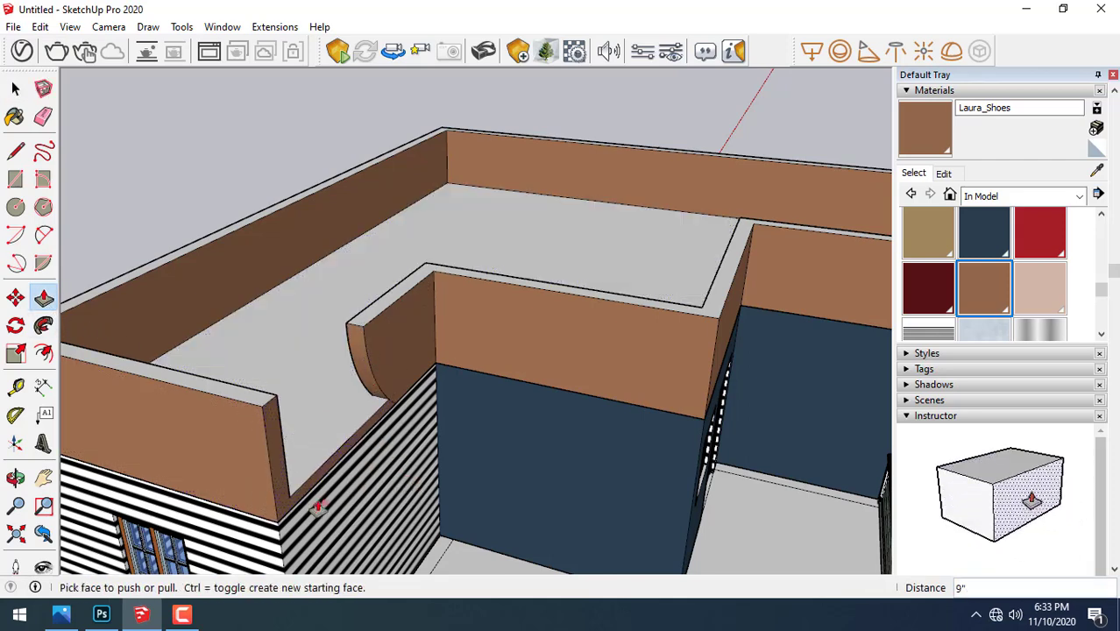
{"action": "left_click", "coordinate": [19, 58]}
- Zoom in on the recess and place a rectangle's first corner on the grey inner wall
{"action": "left_click", "coordinate": [15, 89]}
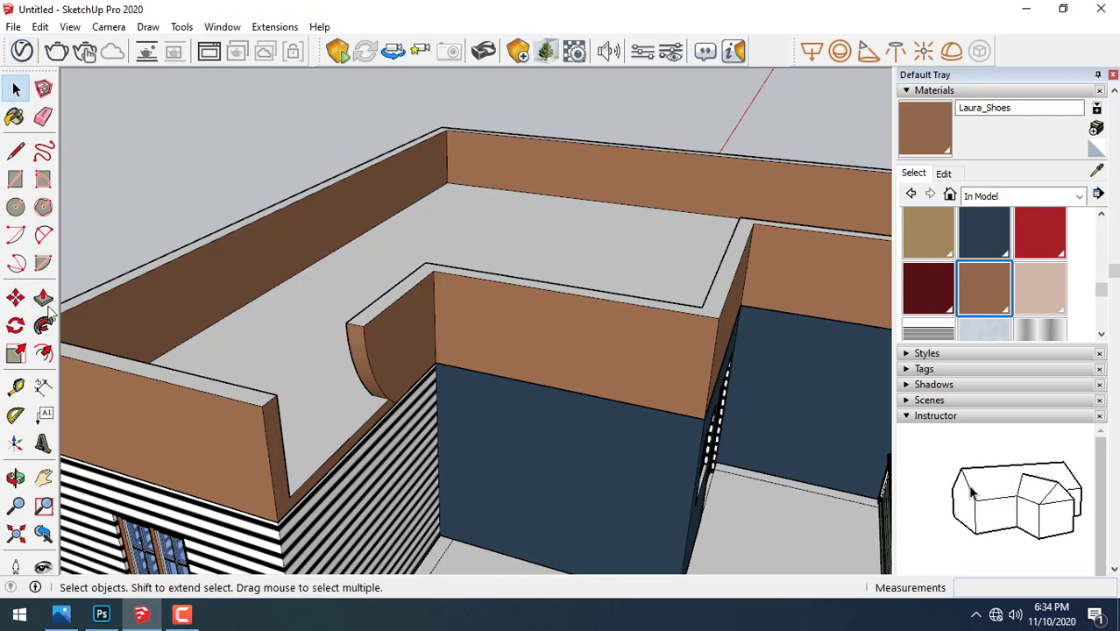
{"action": "mouse_move", "coordinate": [315, 268]}
{"action": "middle_mouse_down"}
{"action": "mouse_move", "coordinate": [276, 296]}
{"action": "mouse_move", "coordinate": [137, 282]}
{"action": "mouse_move", "coordinate": [188, 267]}
{"action": "middle_mouse_up"}
{"action": "scroll", "coordinate": [188, 267], "scroll_direction": "up", "scroll_amount": 2}
{"action": "scroll", "coordinate": [197, 268], "scroll_direction": "up", "scroll_amount": 2}
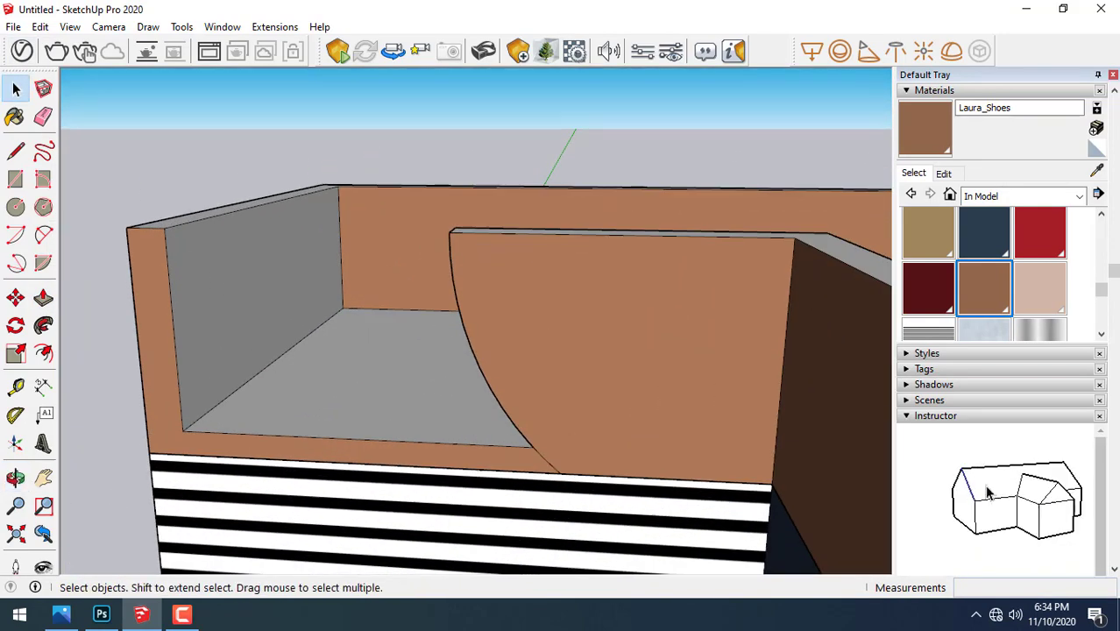
{"action": "left_click", "coordinate": [16, 179]}
{"action": "scroll", "coordinate": [212, 249], "scroll_direction": "up", "scroll_amount": 3}
{"action": "scroll", "coordinate": [126, 235], "scroll_direction": "up", "scroll_amount": 1}
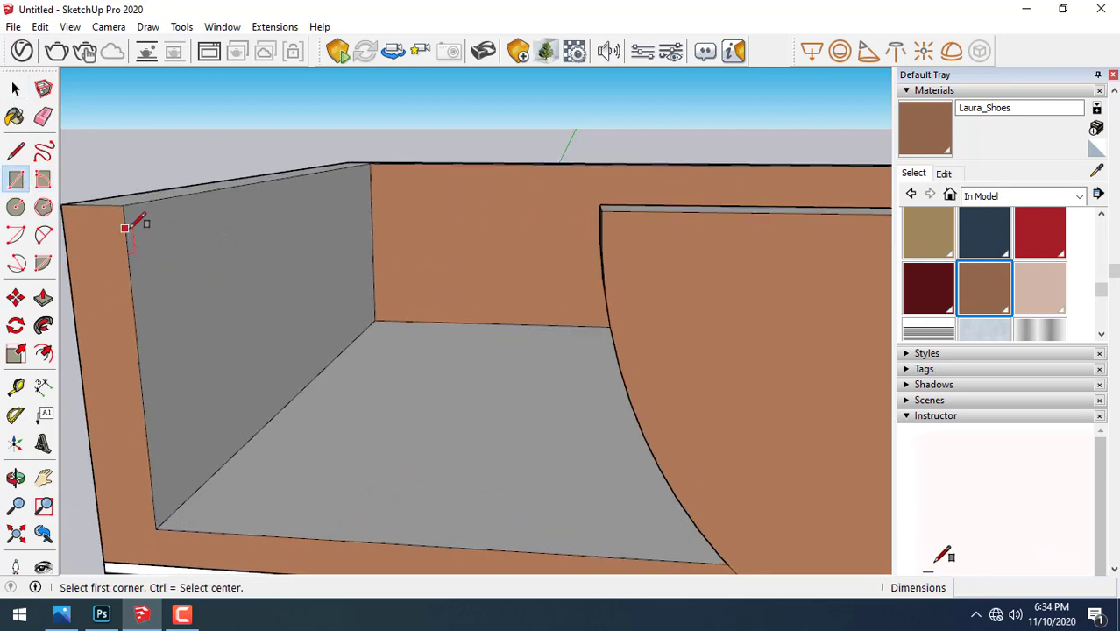
{"action": "left_click", "coordinate": [135, 229]}
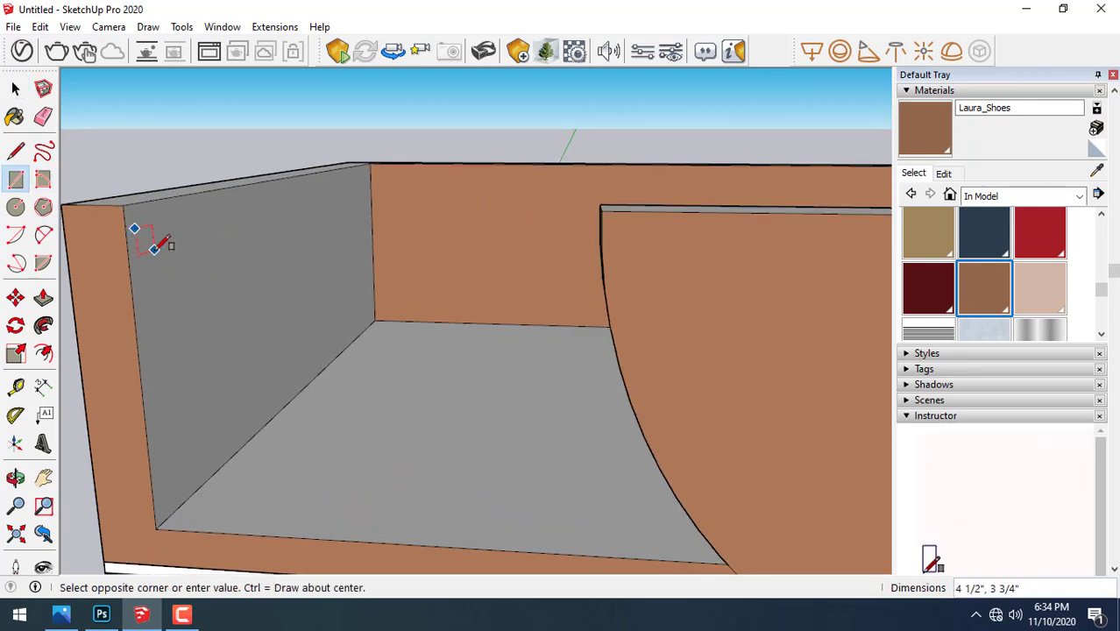
- Finish the small rectangle and copy it once down the grey wall
{"action": "left_click", "coordinate": [152, 251]}
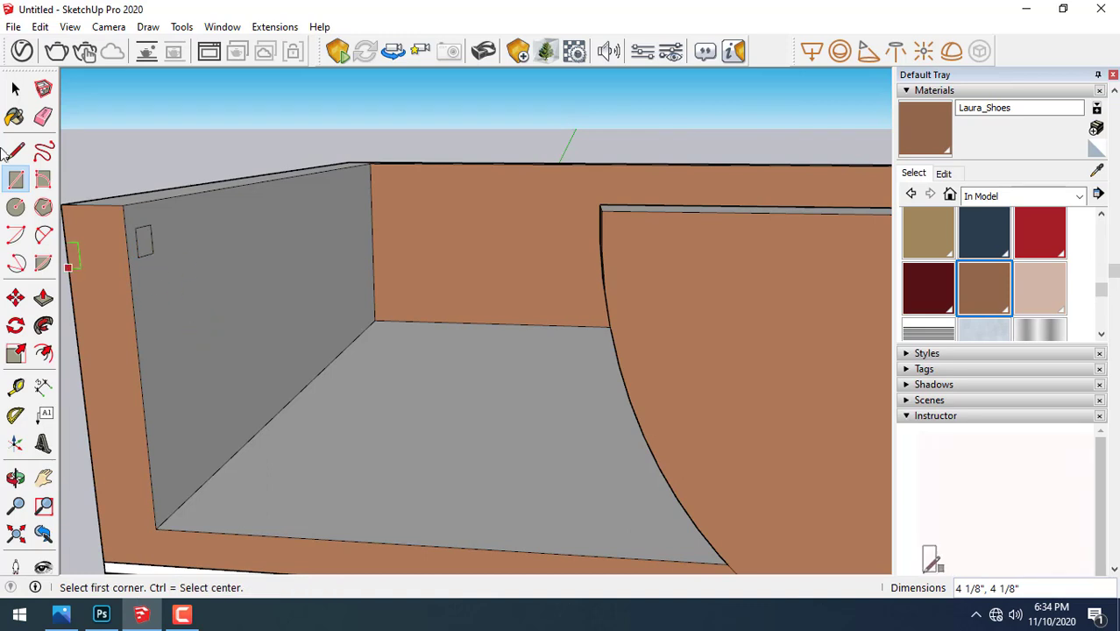
{"action": "left_click", "coordinate": [15, 88]}
{"action": "left_click", "coordinate": [147, 241]}
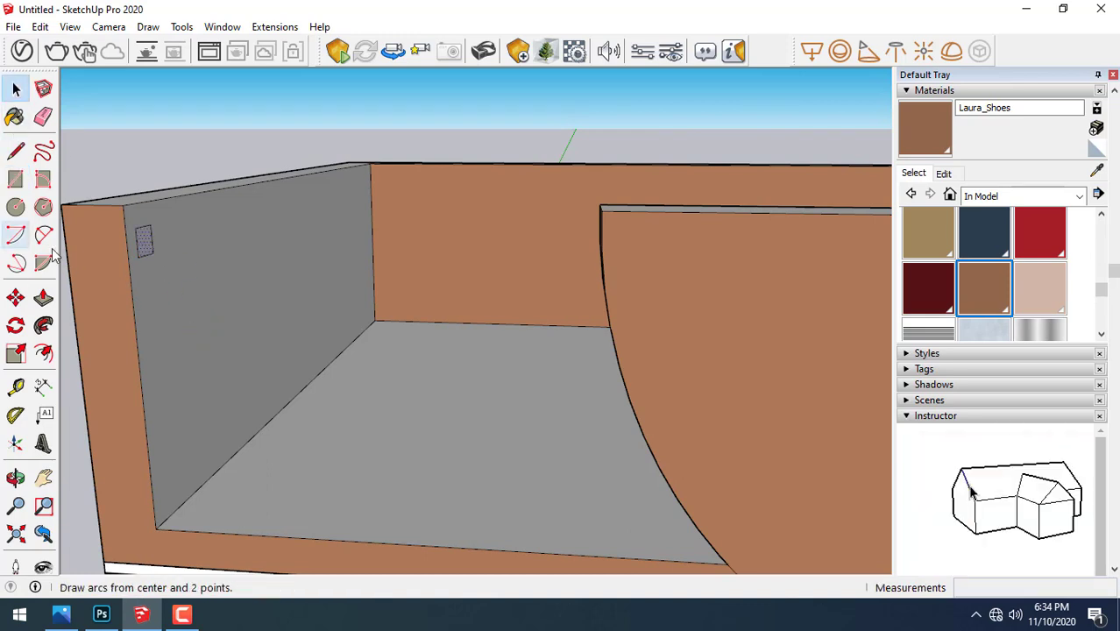
{"action": "left_click", "coordinate": [14, 298]}
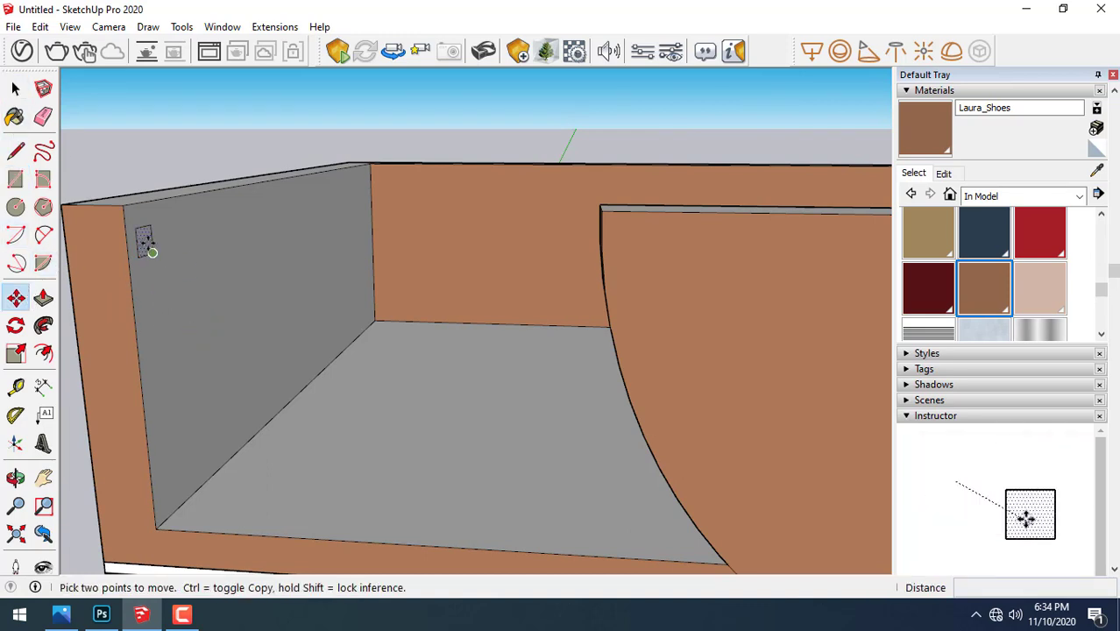
{"action": "left_click", "coordinate": [152, 251]}
{"action": "key", "text": "ctrl"}
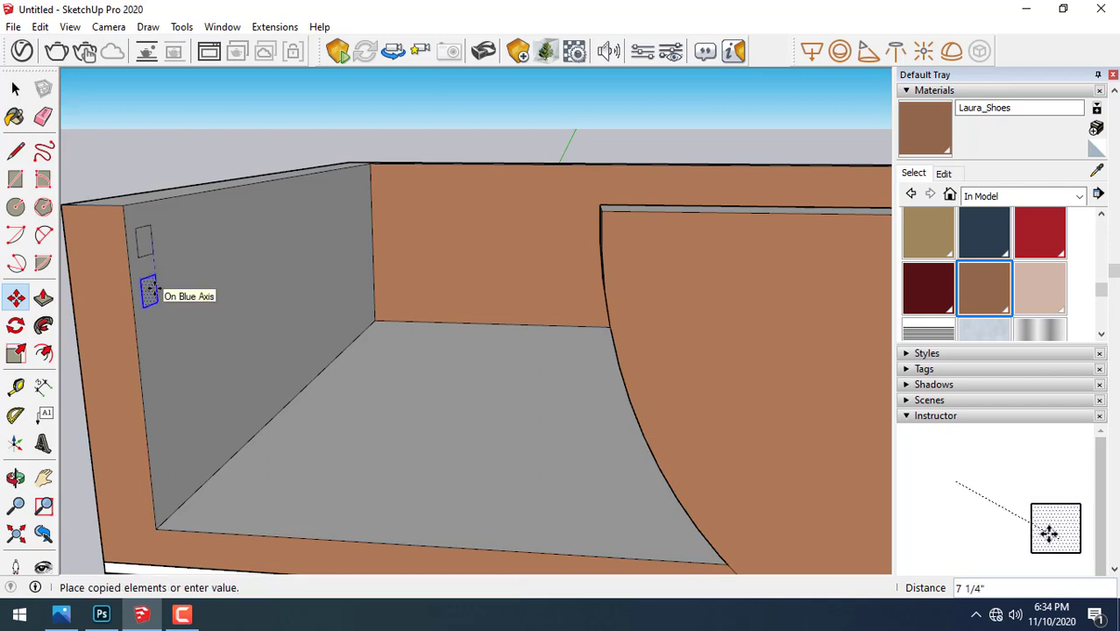
{"action": "left_click", "coordinate": [150, 298]}
- Make three more rectangle copies lower down the wall, five in total
{"action": "left_click", "coordinate": [158, 311]}
{"action": "key", "text": "ctrl"}
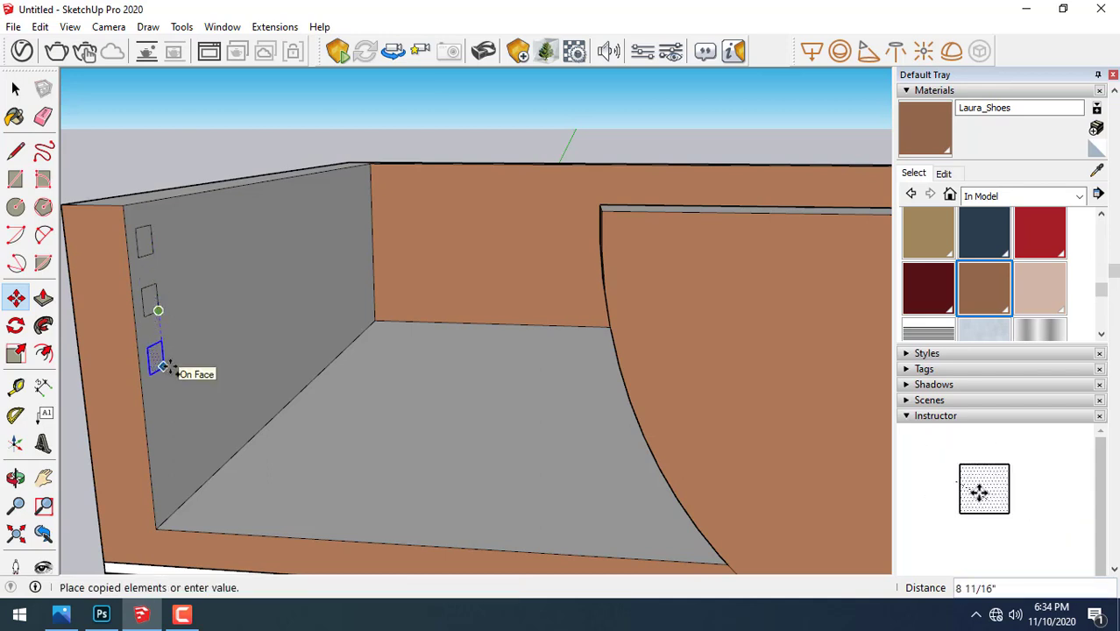
{"action": "left_click", "coordinate": [164, 366]}
{"action": "left_click", "coordinate": [163, 367]}
{"action": "key", "text": "ctrl"}
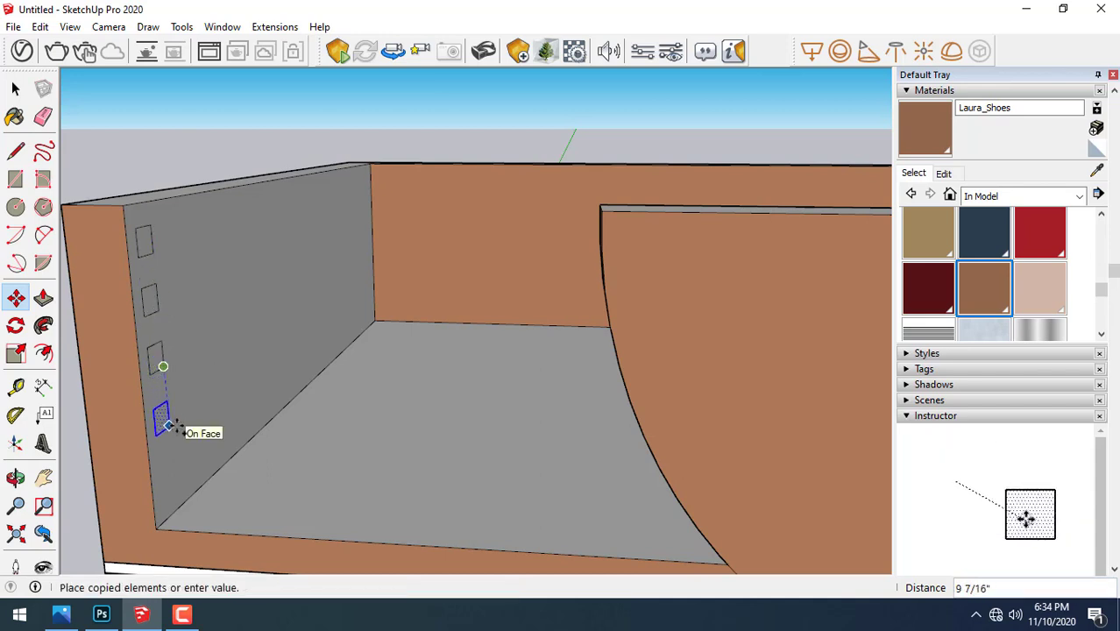
{"action": "left_click", "coordinate": [169, 426]}
{"action": "left_click", "coordinate": [167, 426]}
{"action": "key", "text": "ctrl"}
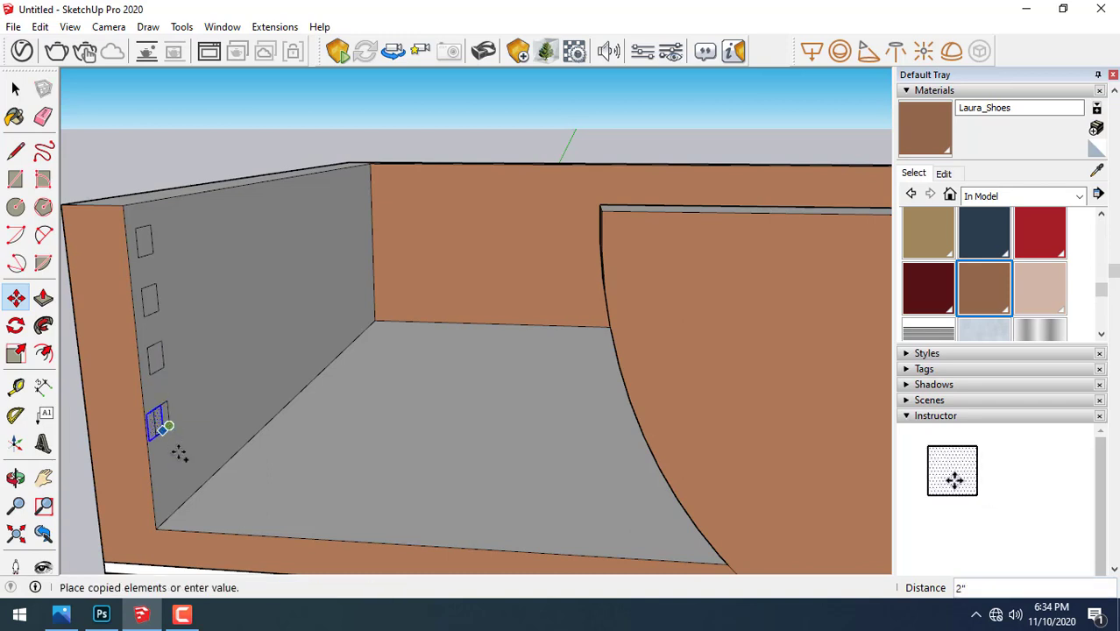
{"action": "left_click", "coordinate": [171, 477]}
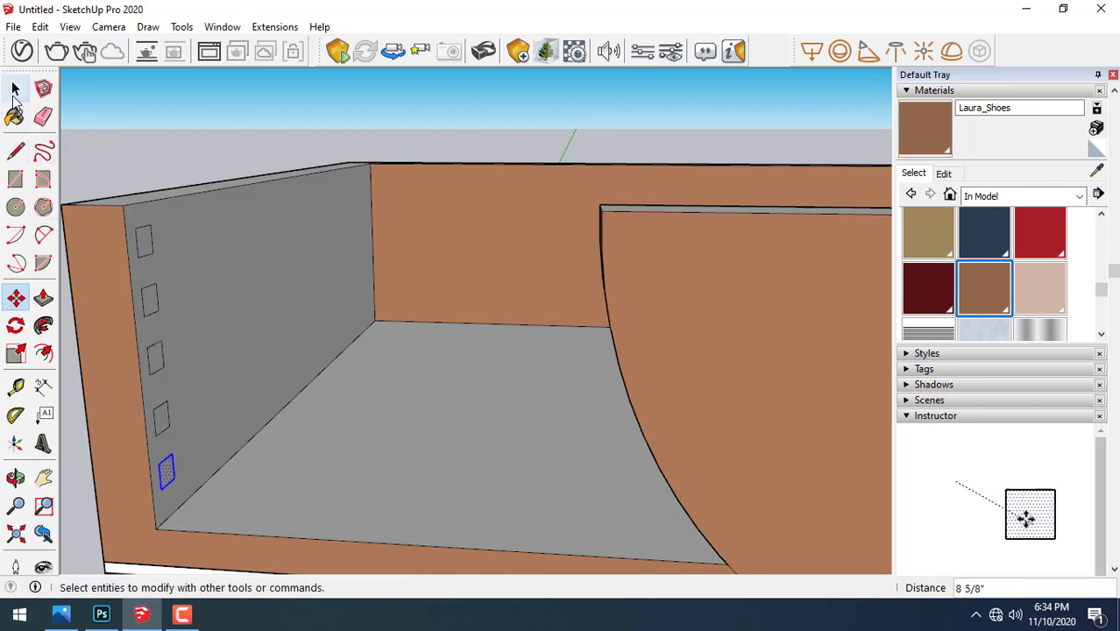
- Pull the lowest two rectangles across the recess into slats
{"action": "left_click", "coordinate": [14, 88]}
{"action": "left_click", "coordinate": [43, 298]}
{"action": "left_click", "coordinate": [166, 473]}
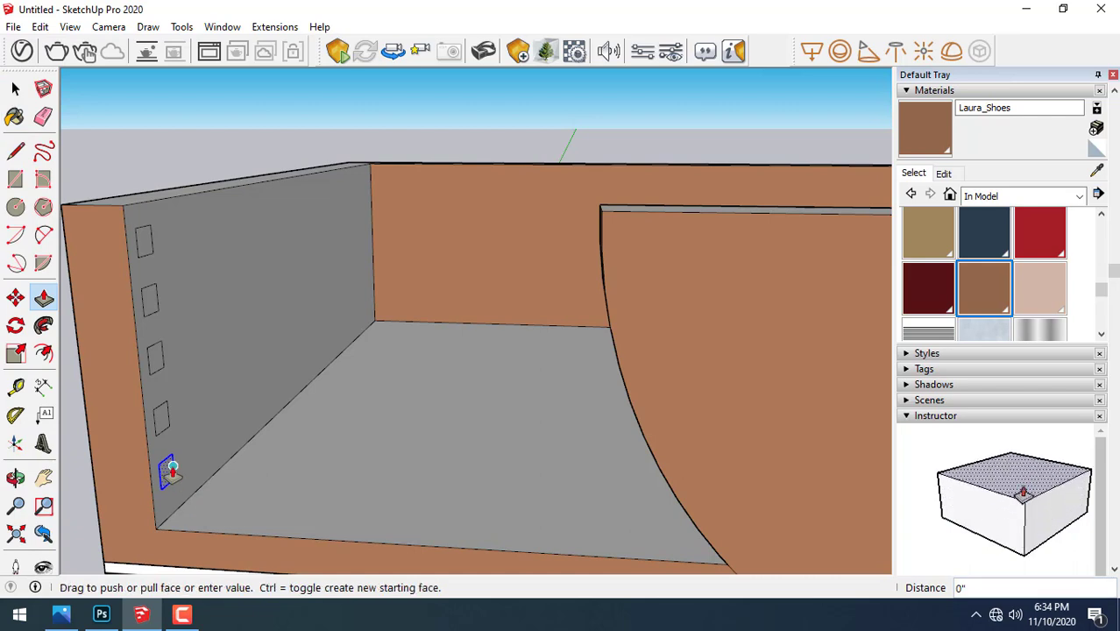
{"action": "left_click", "coordinate": [718, 449]}
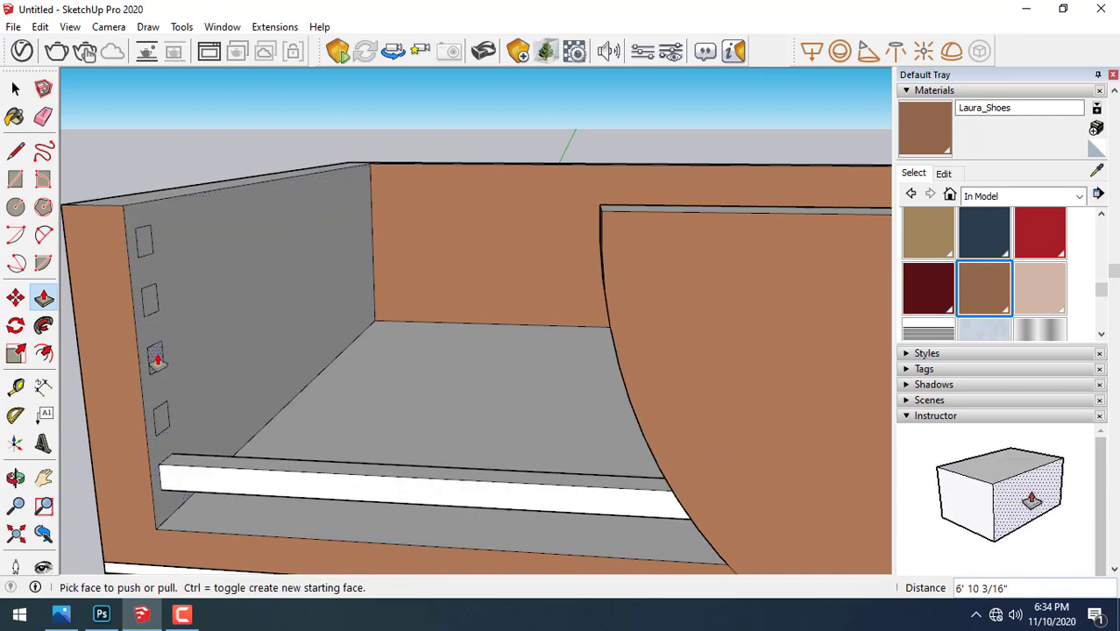
{"action": "left_click", "coordinate": [153, 359]}
{"action": "left_click", "coordinate": [717, 338]}
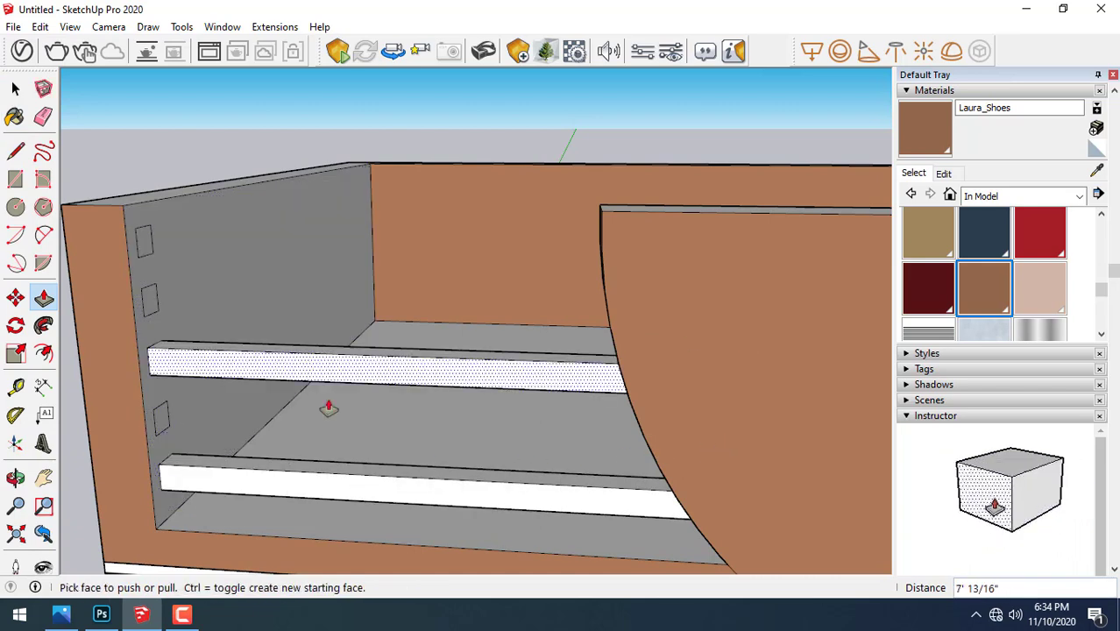
- Pull the remaining three rectangles across the recess into slats
{"action": "left_click", "coordinate": [160, 413]}
{"action": "left_click", "coordinate": [649, 420]}
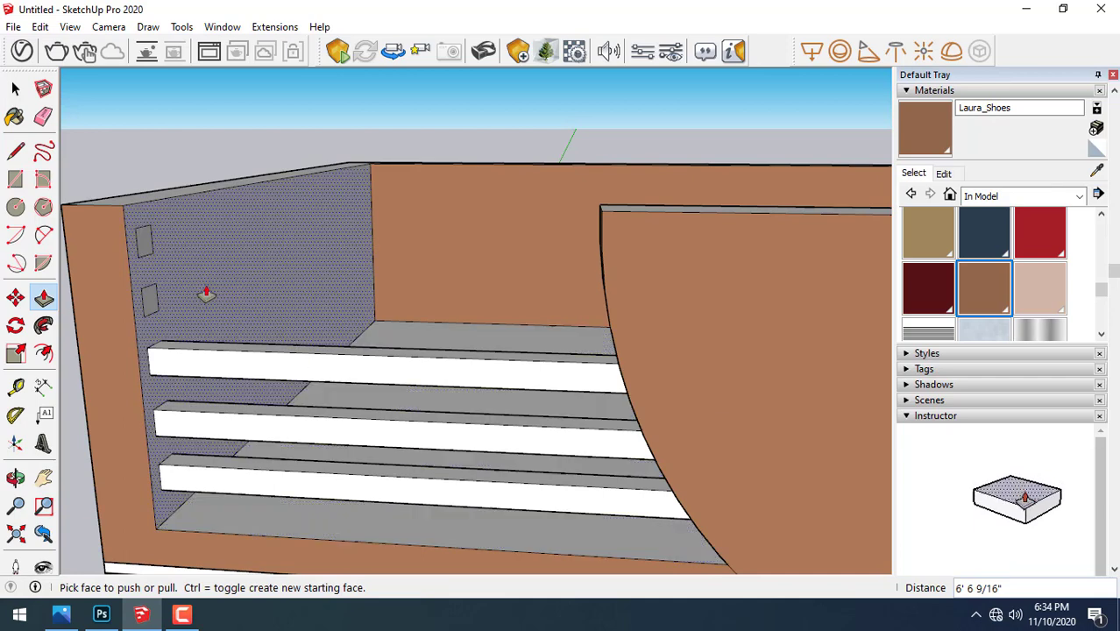
{"action": "left_click", "coordinate": [145, 298]}
{"action": "left_click", "coordinate": [677, 267]}
{"action": "left_click", "coordinate": [142, 243]}
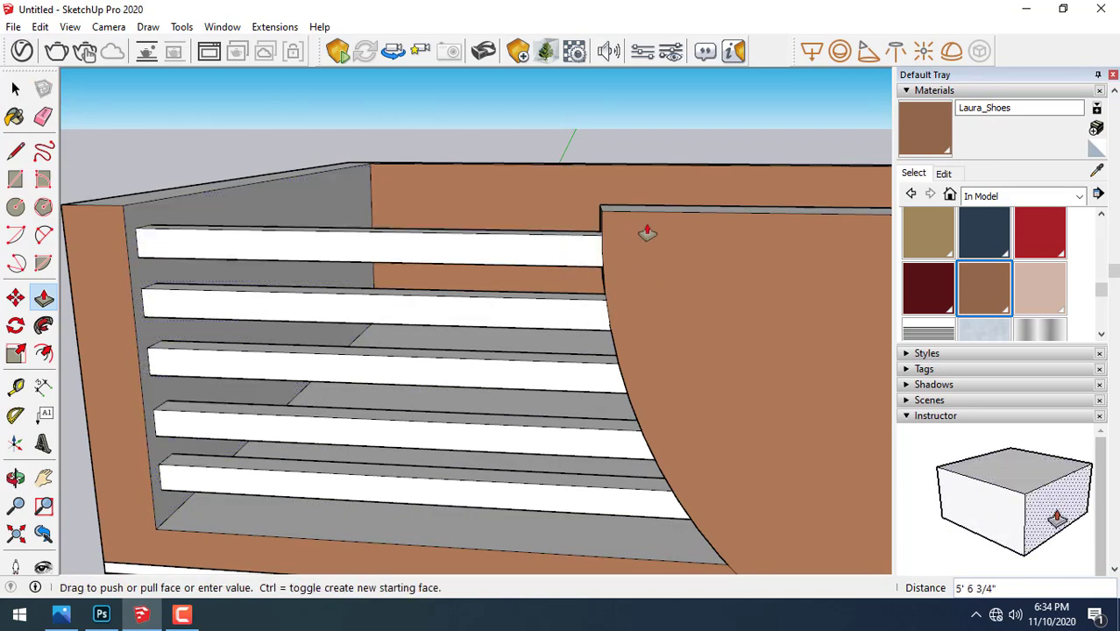
{"action": "left_click", "coordinate": [645, 230]}
{"action": "scroll", "coordinate": [382, 243], "scroll_direction": "down", "scroll_amount": 4}
{"action": "left_click", "coordinate": [15, 88]}
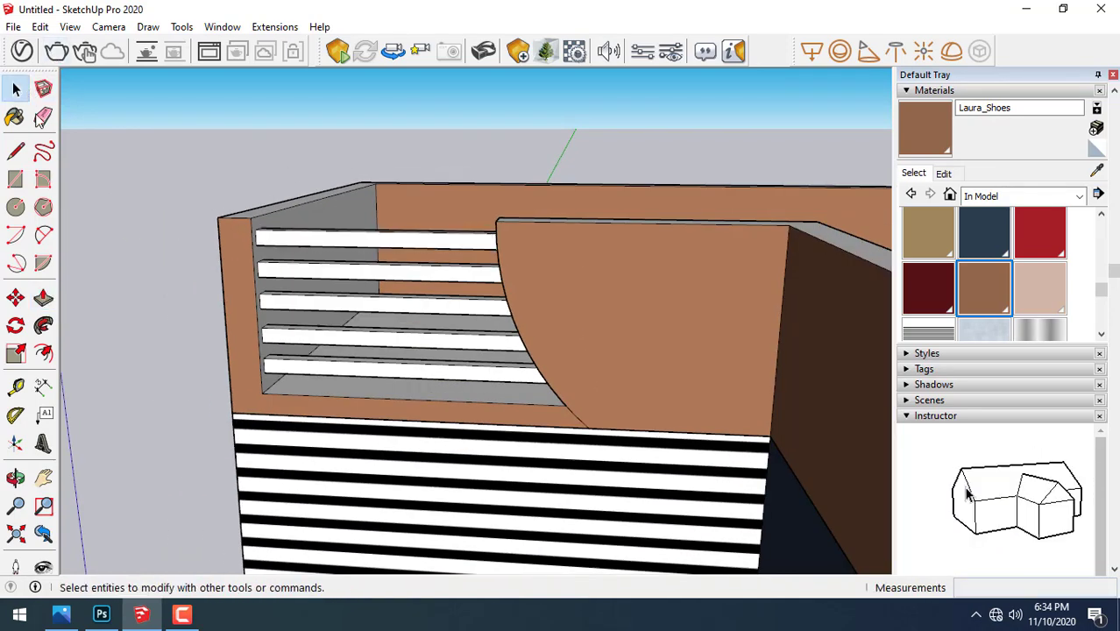
- Draw an arc from the upper wall's top-right corner, spanning its bottom to top edge
{"action": "mouse_move", "coordinate": [281, 273]}
{"action": "middle_mouse_down"}
{"action": "mouse_move", "coordinate": [238, 317]}
{"action": "mouse_move", "coordinate": [313, 282]}
{"action": "mouse_move", "coordinate": [297, 344]}
{"action": "mouse_move", "coordinate": [376, 291]}
{"action": "mouse_move", "coordinate": [359, 297]}
{"action": "mouse_move", "coordinate": [393, 320]}
{"action": "mouse_move", "coordinate": [338, 349]}
{"action": "middle_mouse_up"}
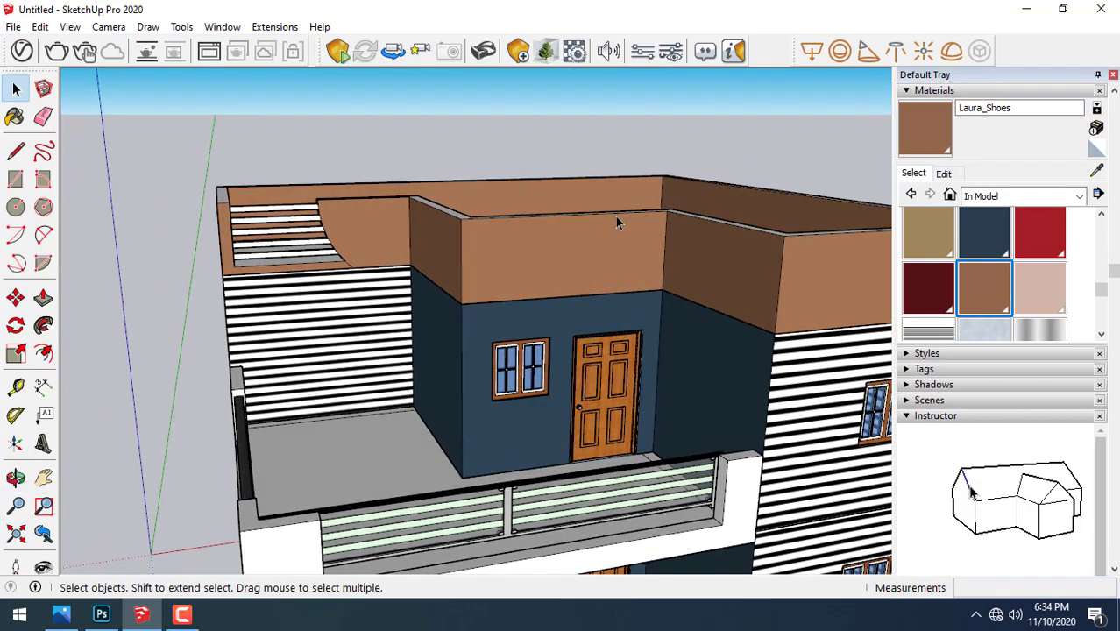
{"action": "left_click", "coordinate": [600, 252]}
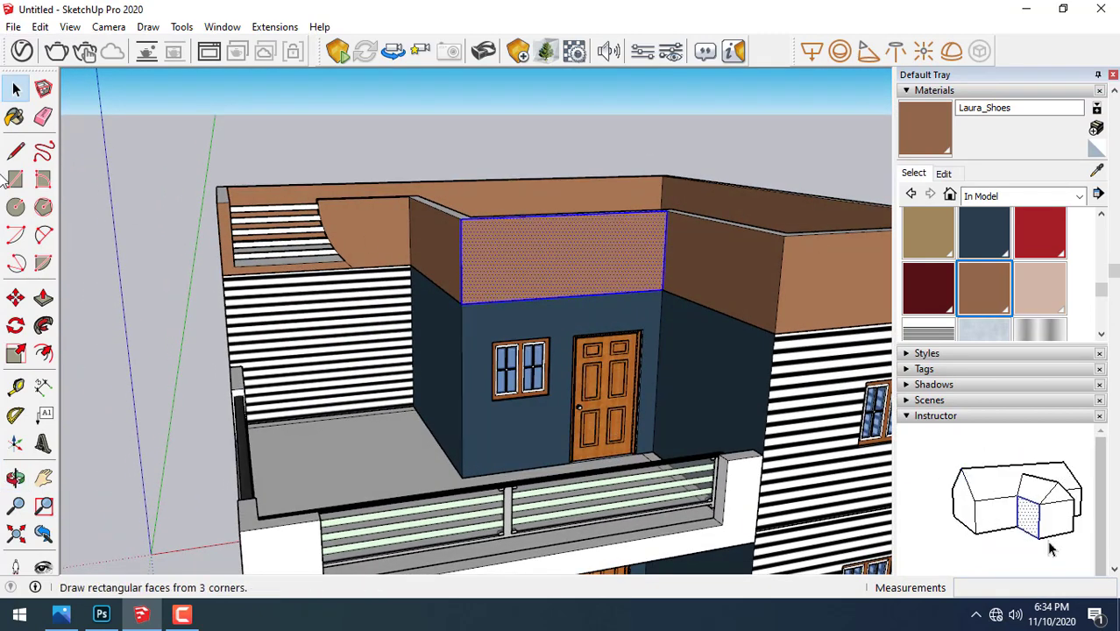
{"action": "left_click", "coordinate": [15, 234]}
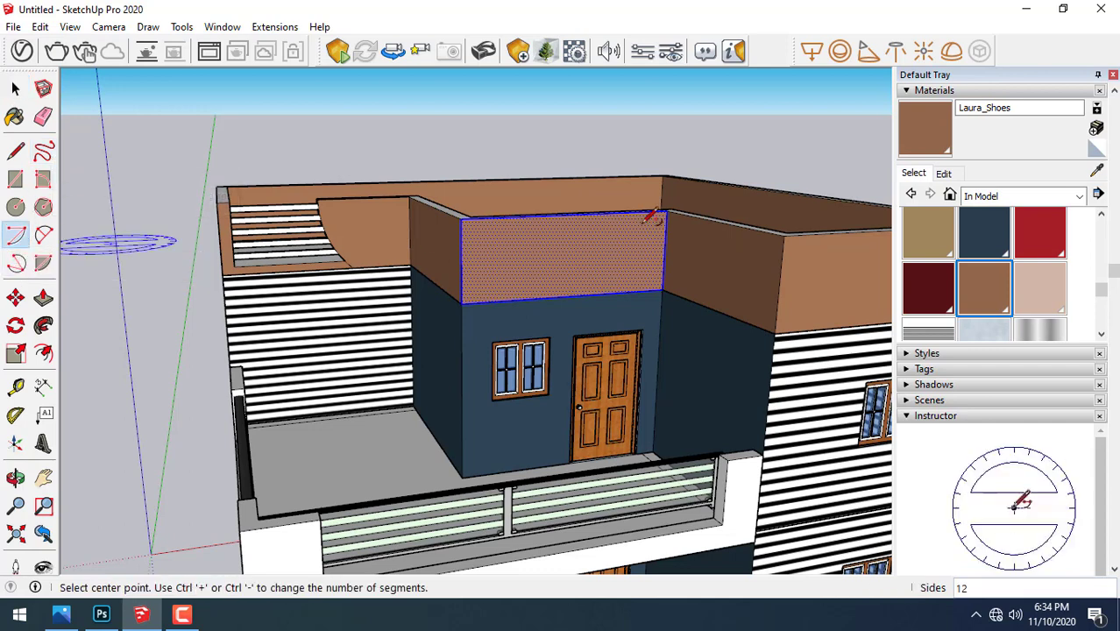
{"action": "left_click", "coordinate": [666, 211]}
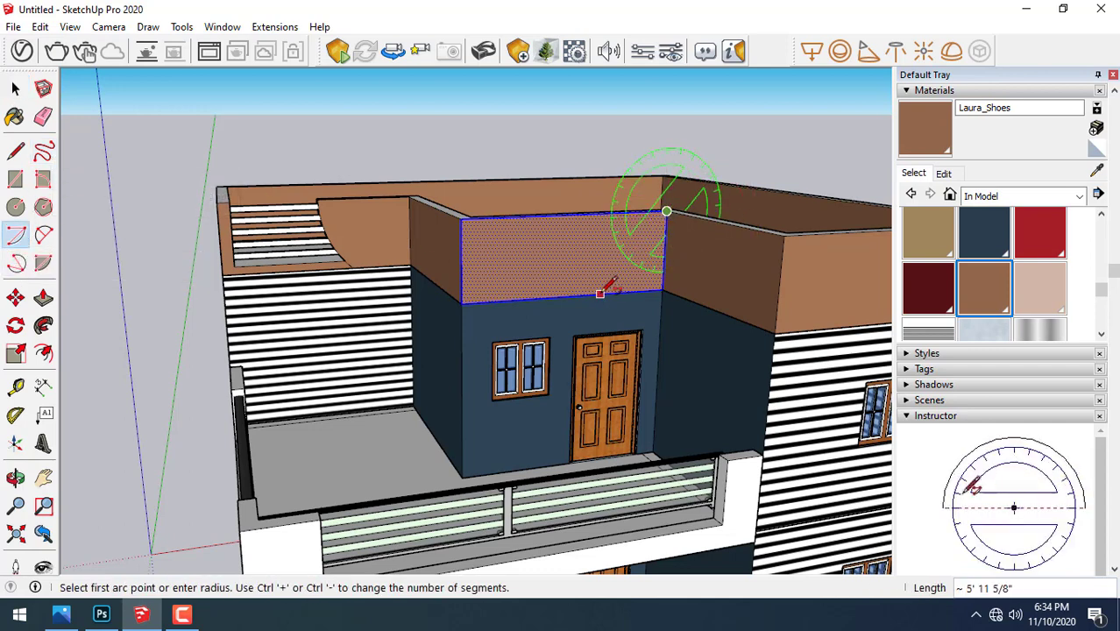
{"action": "left_click", "coordinate": [600, 294]}
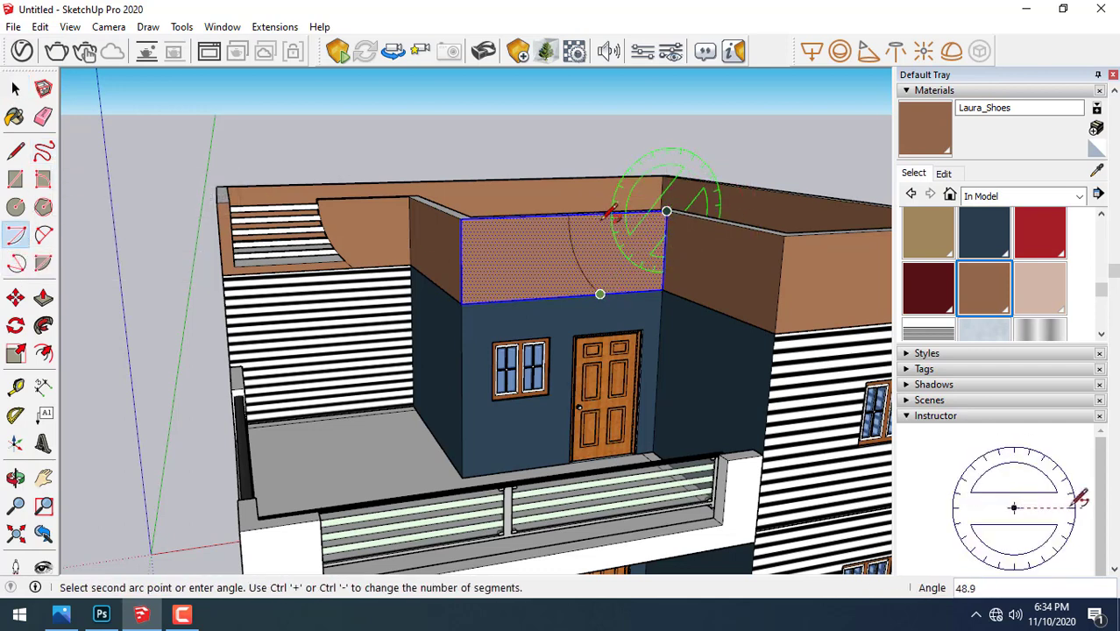
{"action": "left_click", "coordinate": [608, 214]}
- Start a Push/Pull on the wall section, then cancel it, leaving the wall flush
{"action": "left_click", "coordinate": [16, 90]}
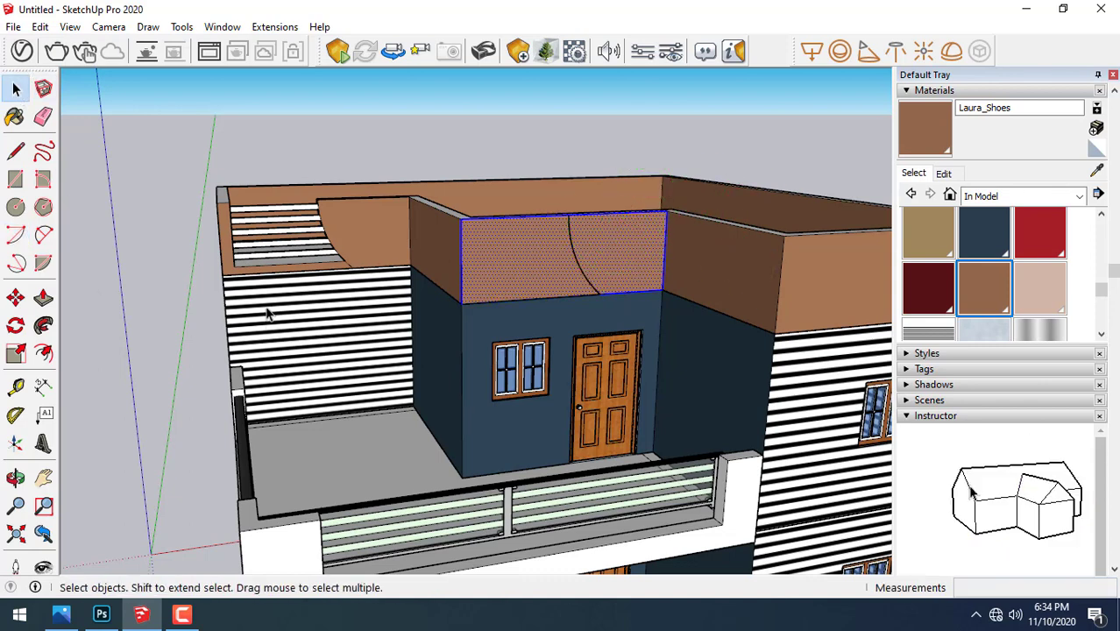
{"action": "left_click", "coordinate": [43, 298]}
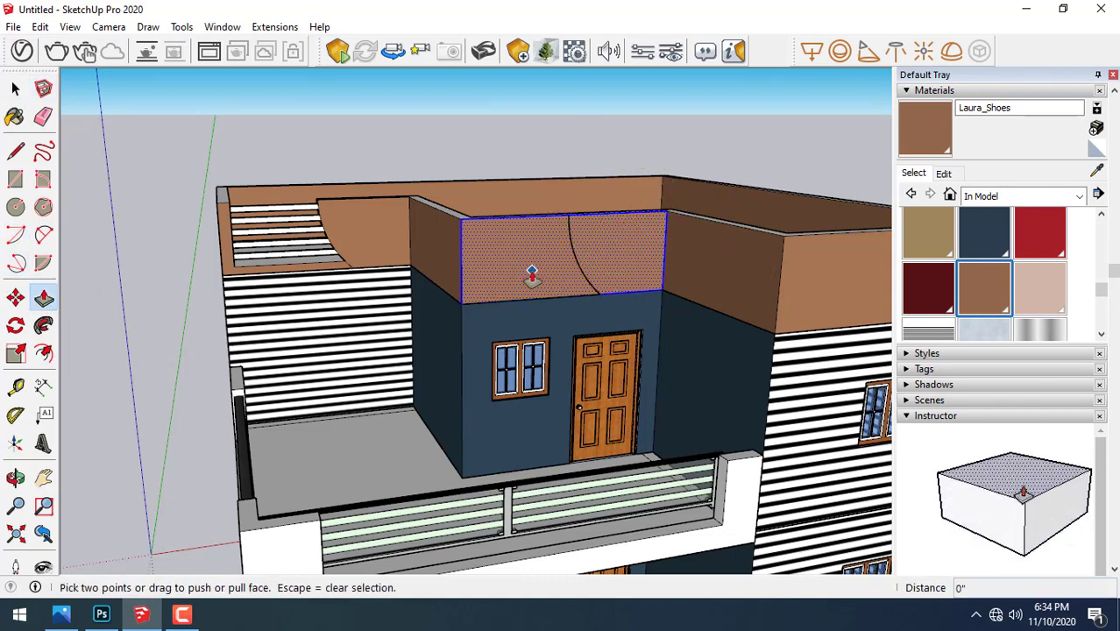
{"action": "left_click", "coordinate": [532, 263]}
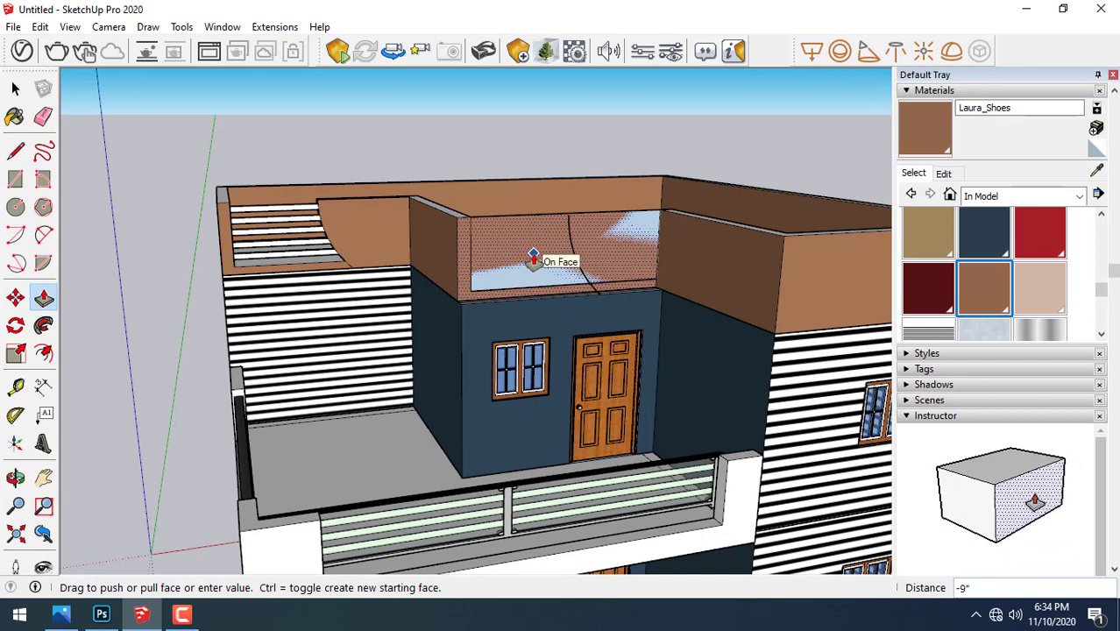
{"action": "key", "text": "Escape"}
{"action": "scroll", "coordinate": [573, 238], "scroll_direction": "up", "scroll_amount": 3}
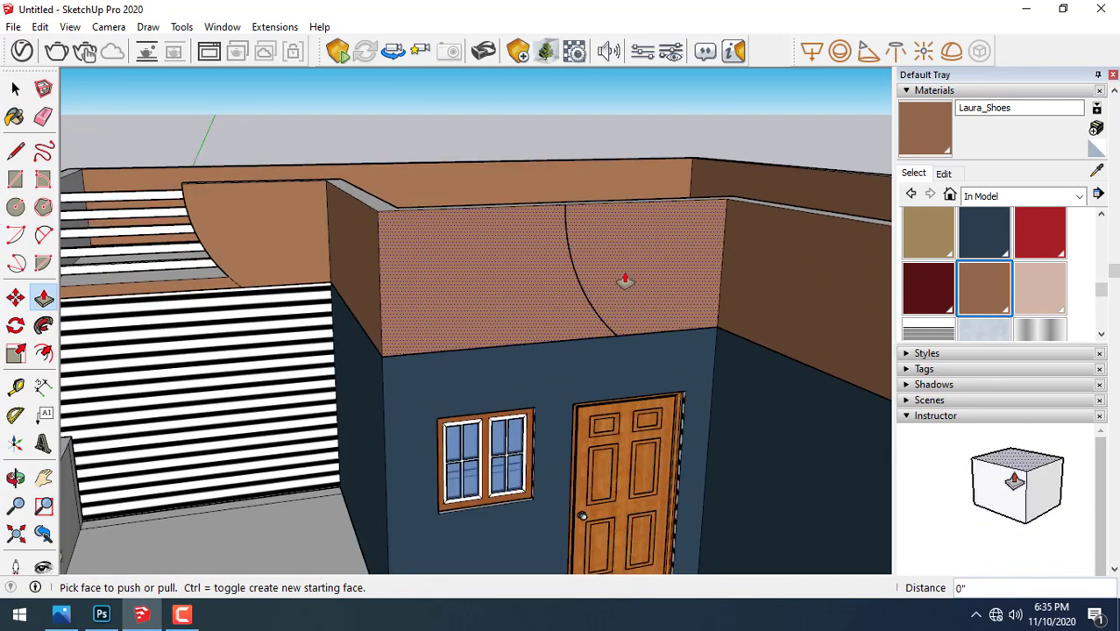
{"action": "mouse_move", "coordinate": [625, 281]}
{"action": "middle_mouse_down"}
{"action": "mouse_move", "coordinate": [525, 267]}
{"action": "mouse_move", "coordinate": [538, 325]}
{"action": "middle_mouse_up"}
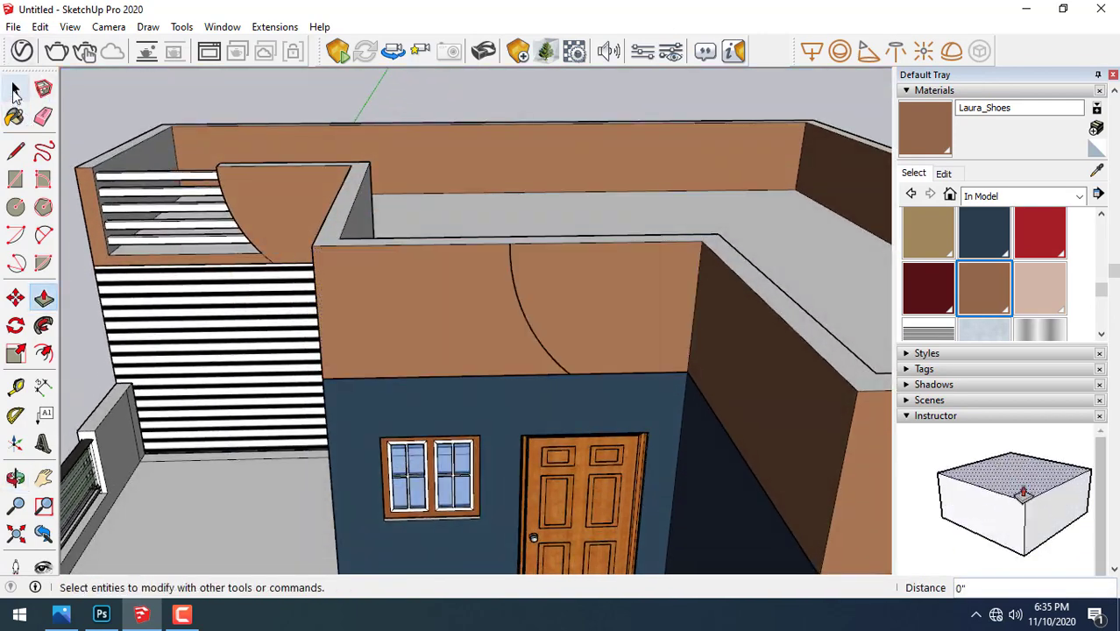
{"action": "left_click", "coordinate": [15, 90]}
- Draw another arc across the upper wall face from its top-right corner
{"action": "left_click", "coordinate": [523, 318]}
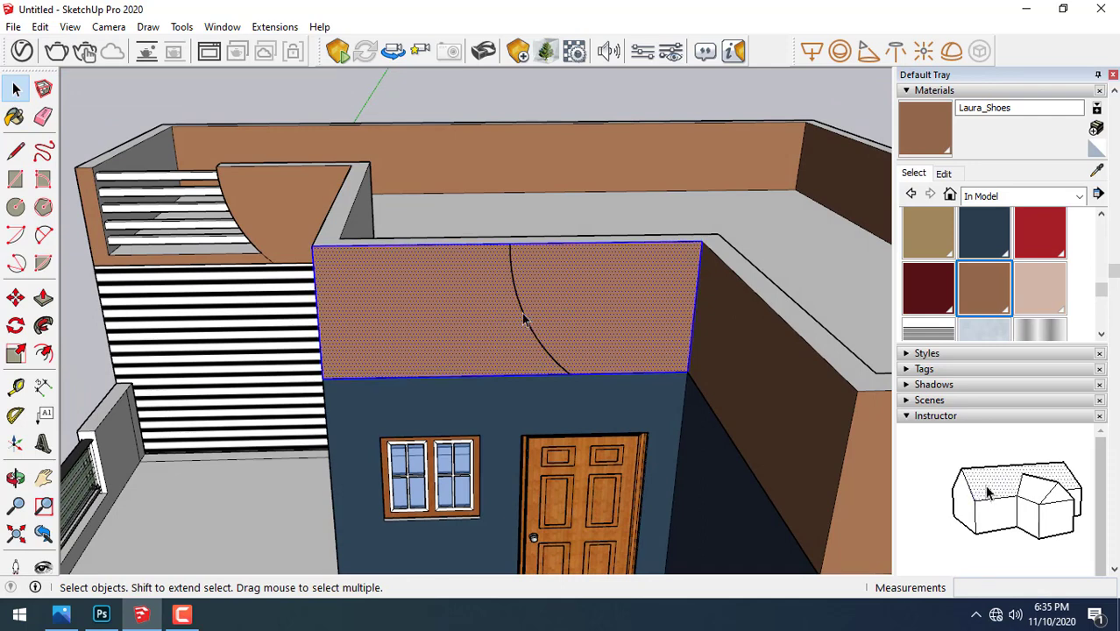
{"action": "left_click", "coordinate": [17, 239]}
{"action": "left_click", "coordinate": [702, 240]}
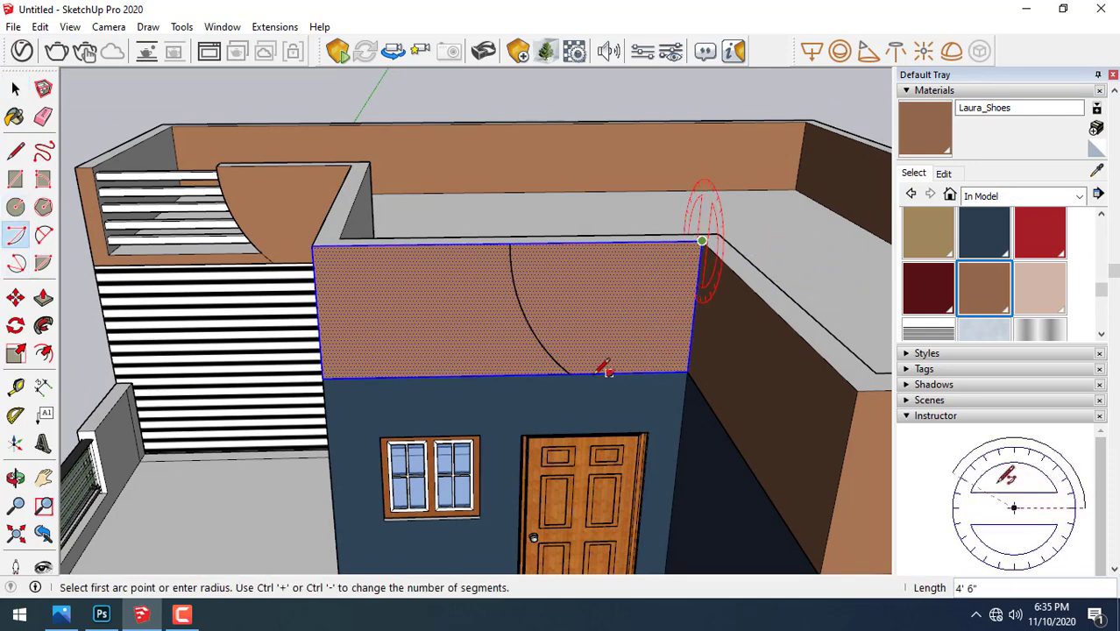
{"action": "left_click", "coordinate": [687, 372]}
{"action": "left_click", "coordinate": [517, 239]}
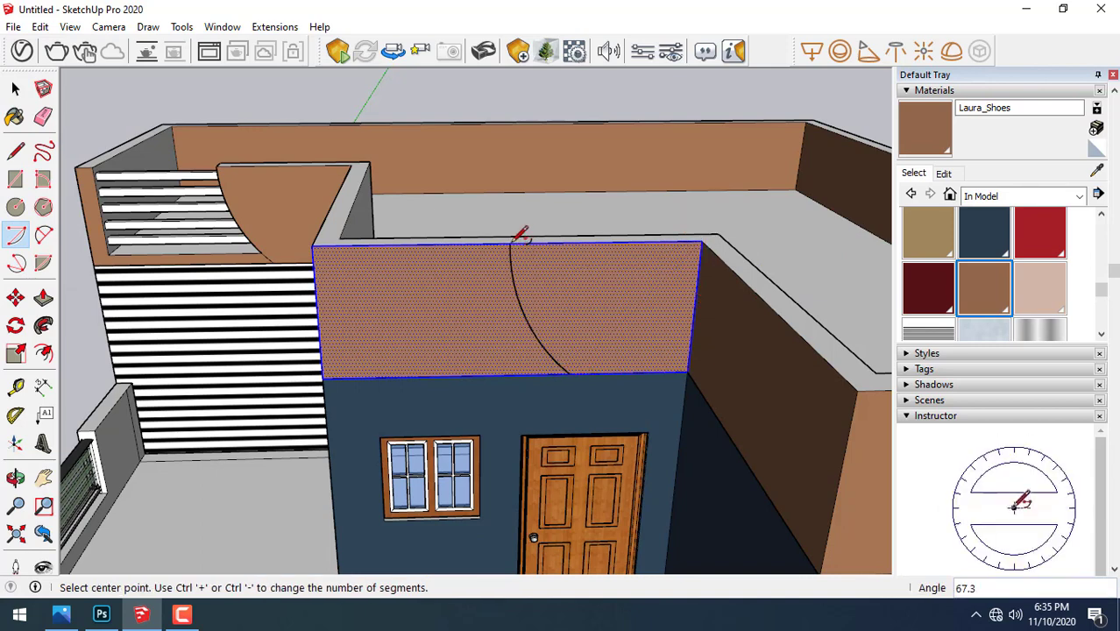
- Select and delete the arc on the front wall
{"action": "left_click", "coordinate": [15, 90]}
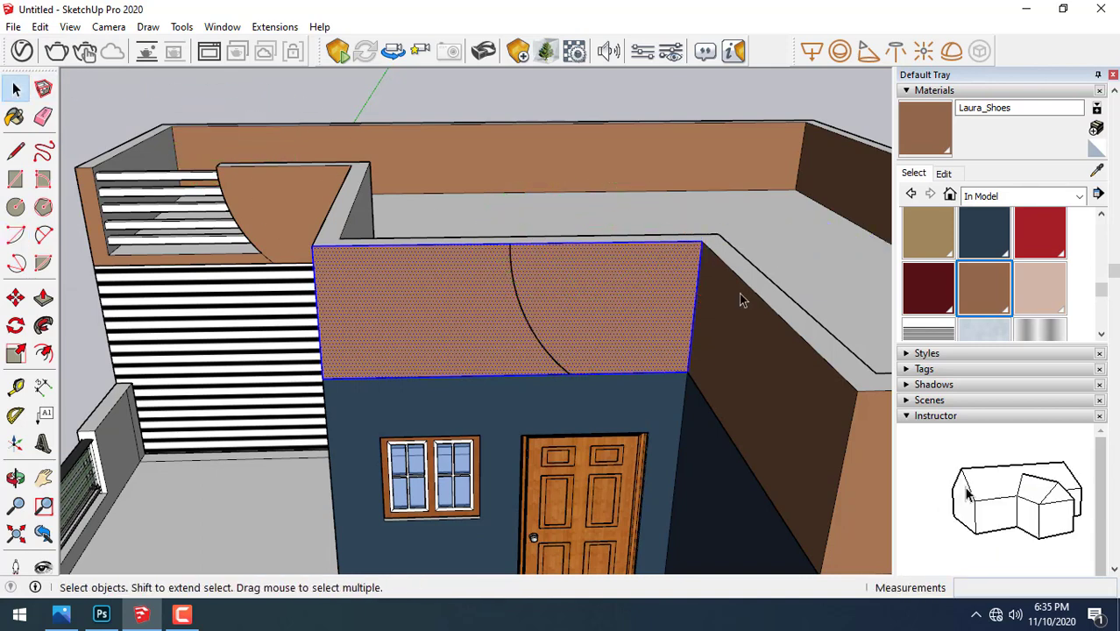
{"action": "left_click", "coordinate": [660, 295]}
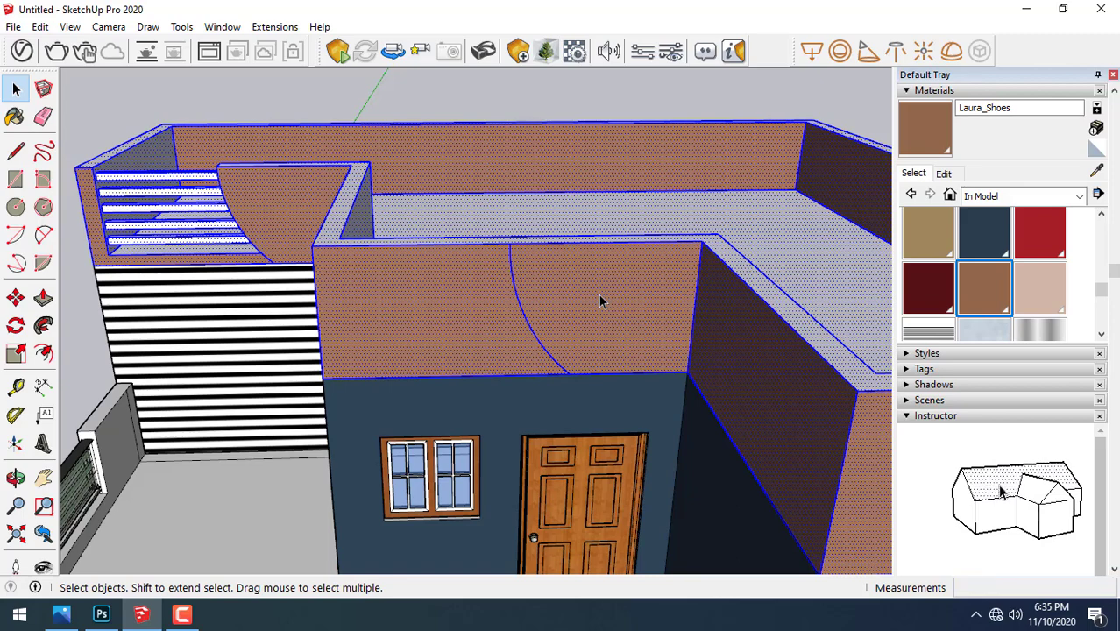
{"action": "left_click", "coordinate": [598, 297]}
{"action": "left_click", "coordinate": [539, 348]}
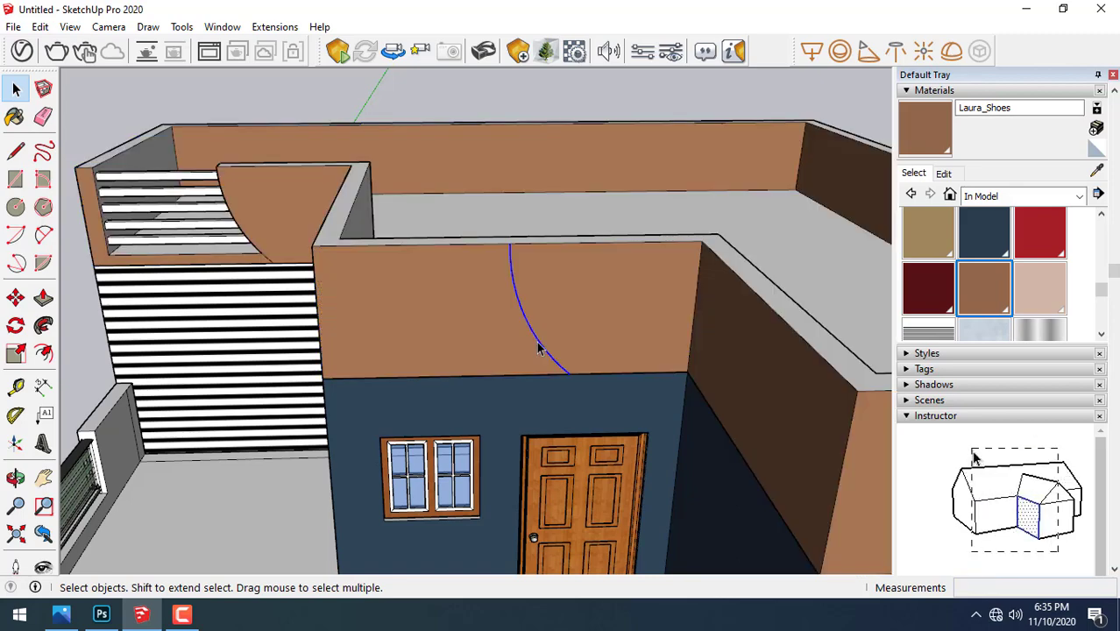
{"action": "key", "text": "Delete"}
- Redraw a larger arc from the top-right corner, cancelling the Push/Pull to keep the wall flush
{"action": "left_click", "coordinate": [574, 326]}
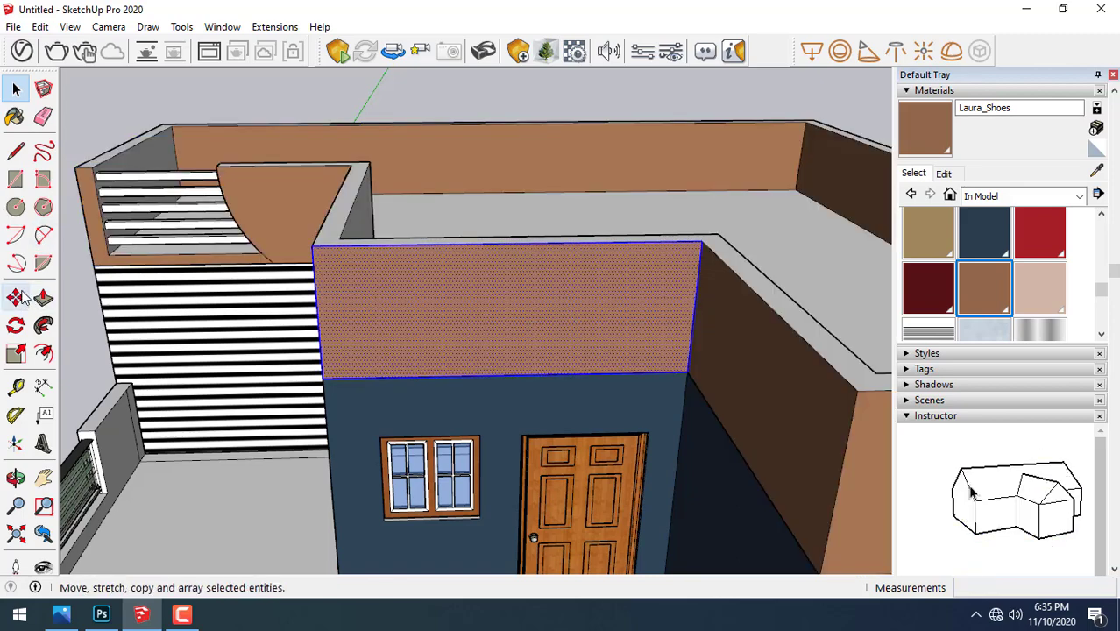
{"action": "left_click", "coordinate": [20, 238]}
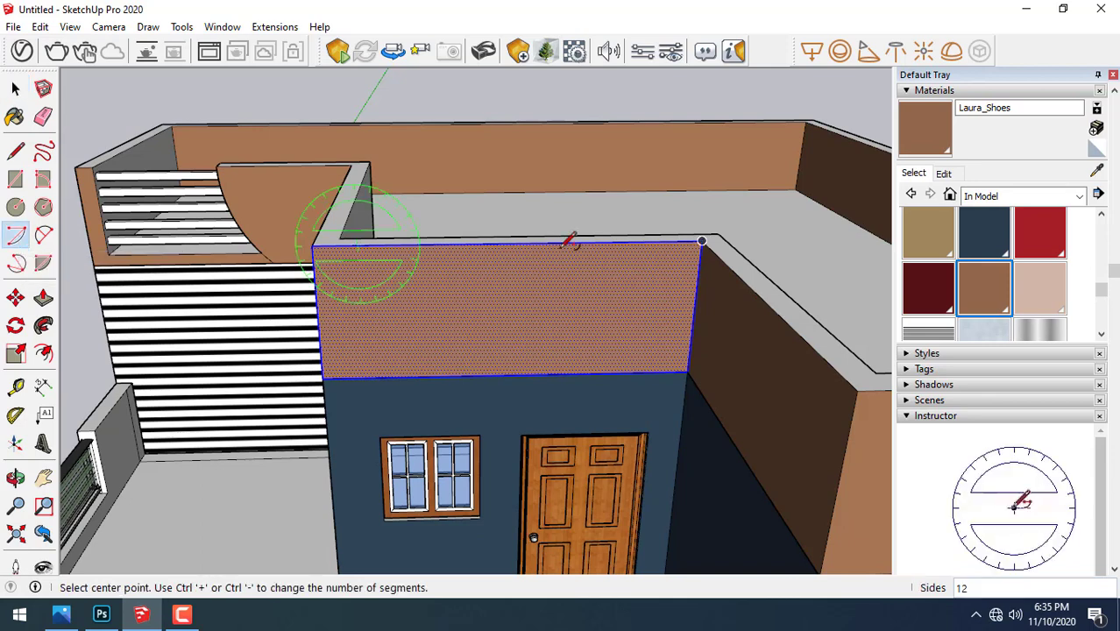
{"action": "left_click", "coordinate": [702, 240]}
{"action": "left_click", "coordinate": [545, 374]}
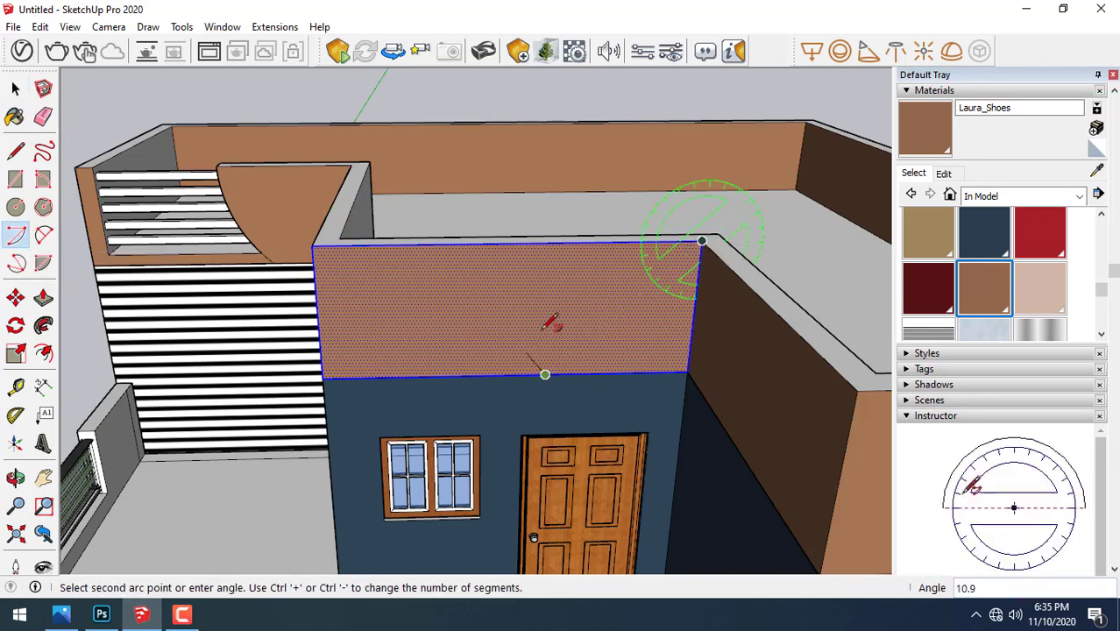
{"action": "left_click", "coordinate": [493, 244]}
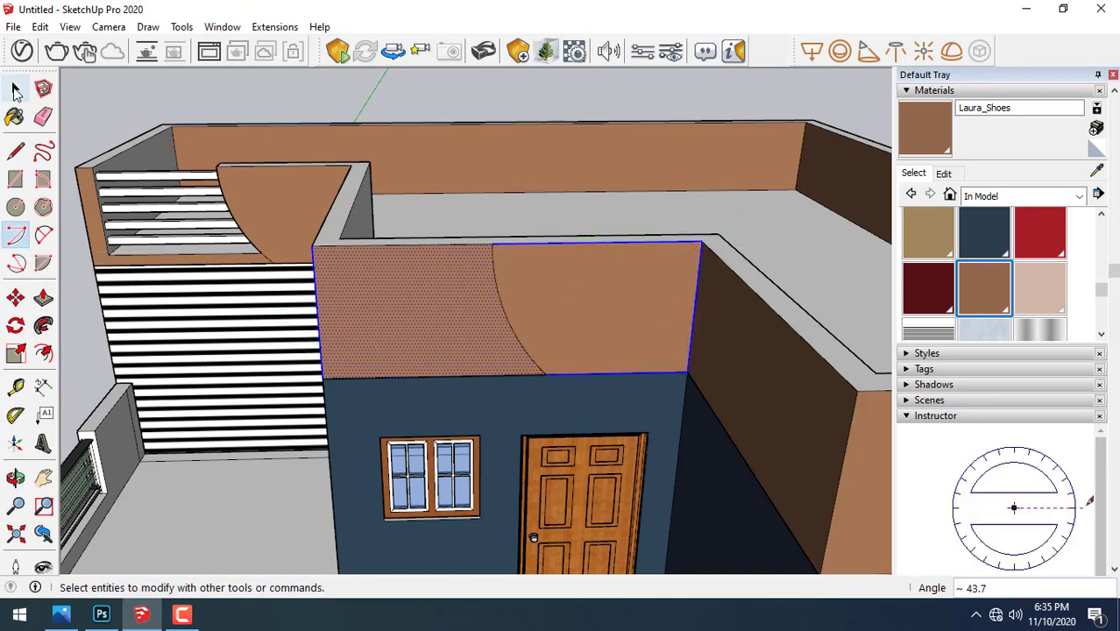
{"action": "left_click", "coordinate": [43, 298]}
{"action": "left_click", "coordinate": [403, 326]}
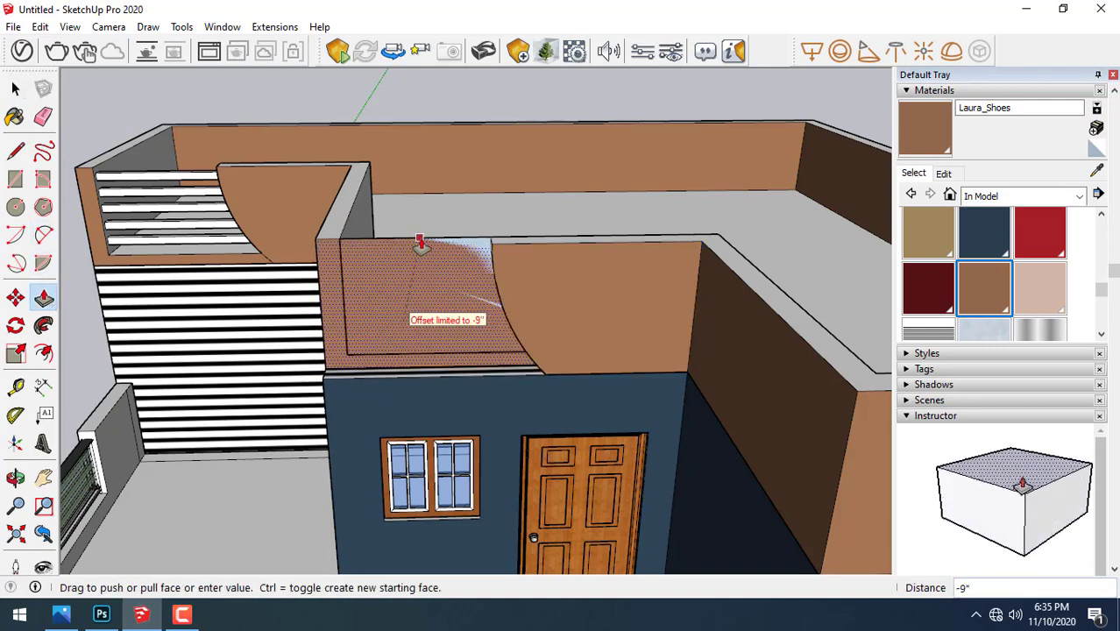
{"action": "key", "text": "Escape"}
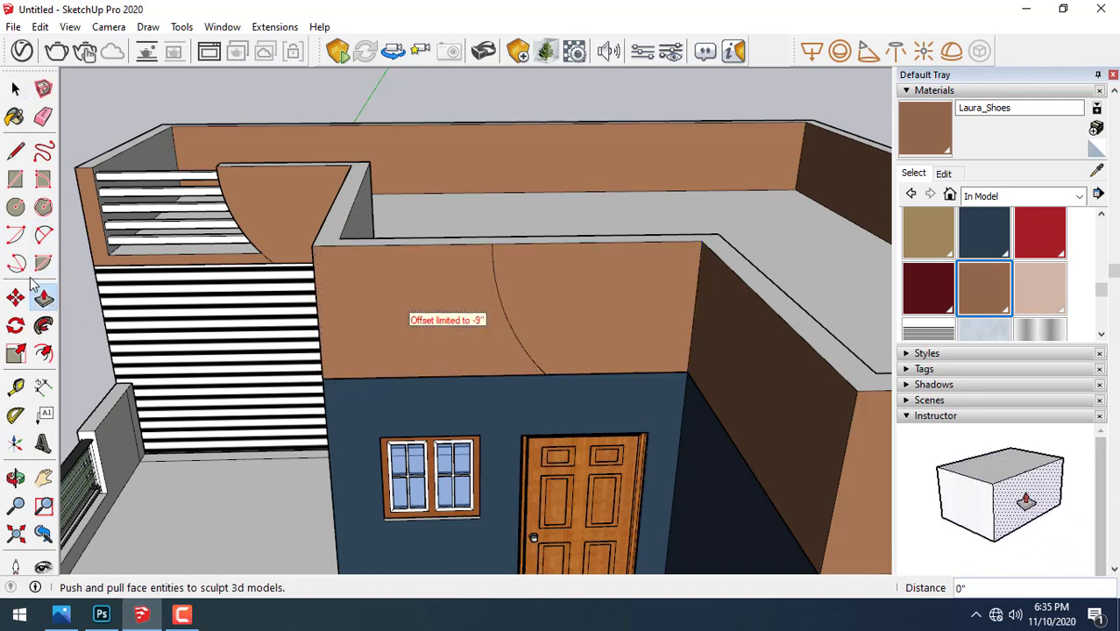
- Mark the wall's lower-left corner and select the parapet section left of the arc
{"action": "left_click", "coordinate": [15, 153]}
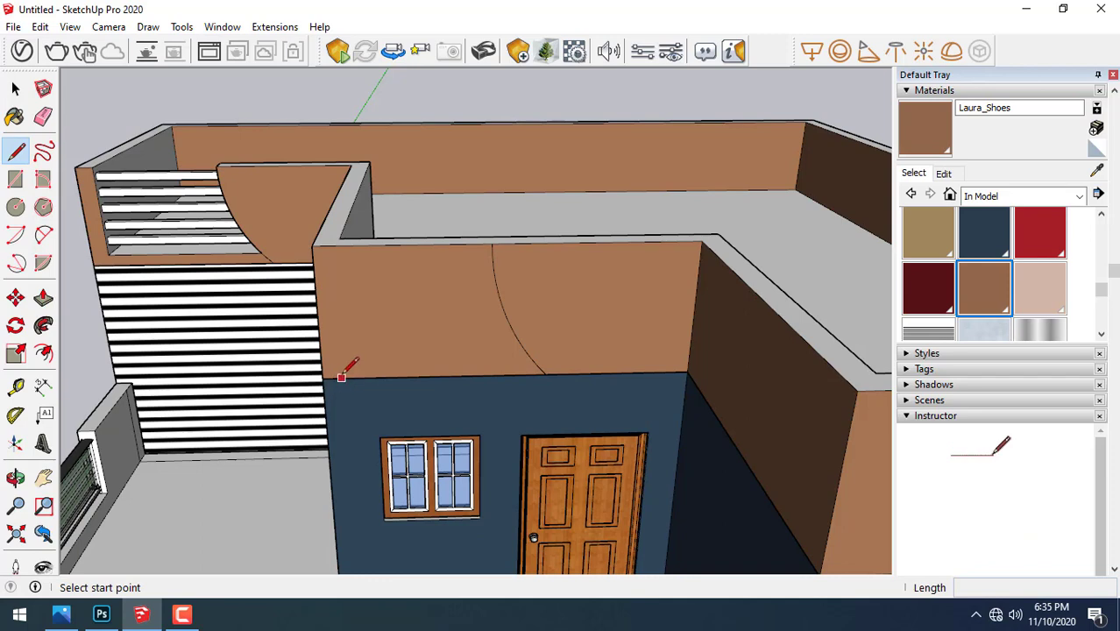
{"action": "left_click", "coordinate": [341, 377]}
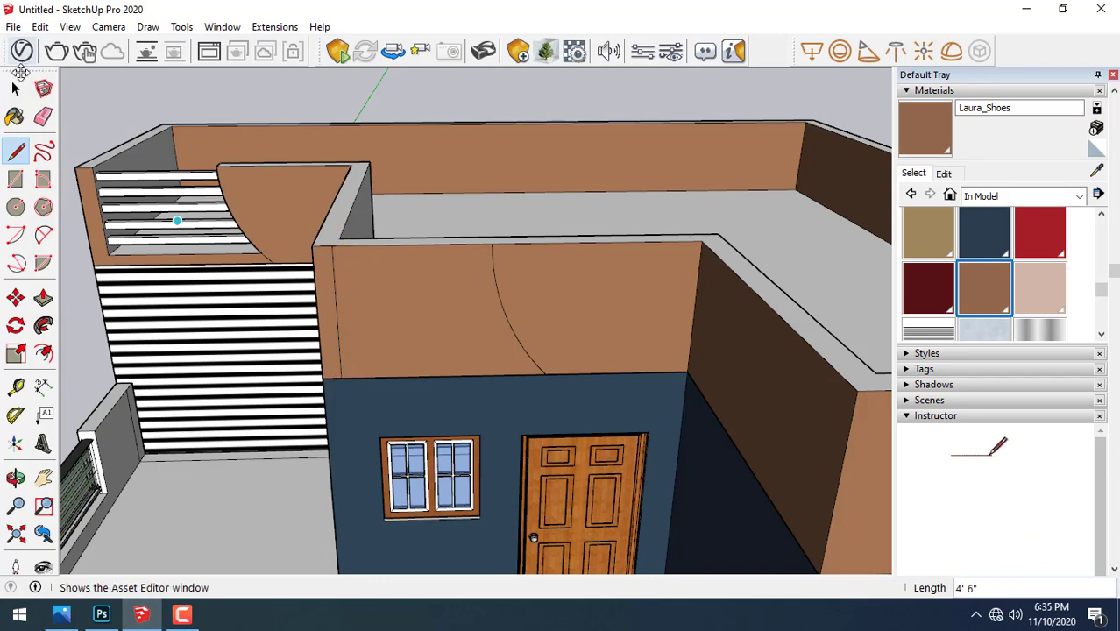
{"action": "left_click", "coordinate": [15, 88]}
{"action": "left_click", "coordinate": [442, 304]}
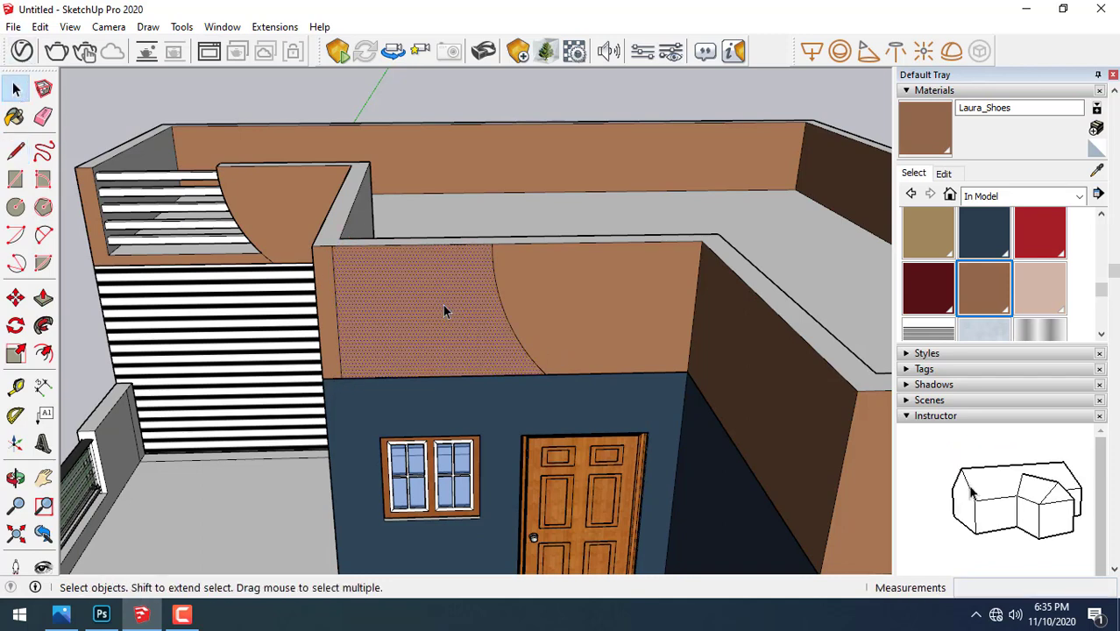
{"action": "left_click", "coordinate": [44, 299]}
{"action": "scroll", "coordinate": [360, 294], "scroll_direction": "up", "scroll_amount": 1}
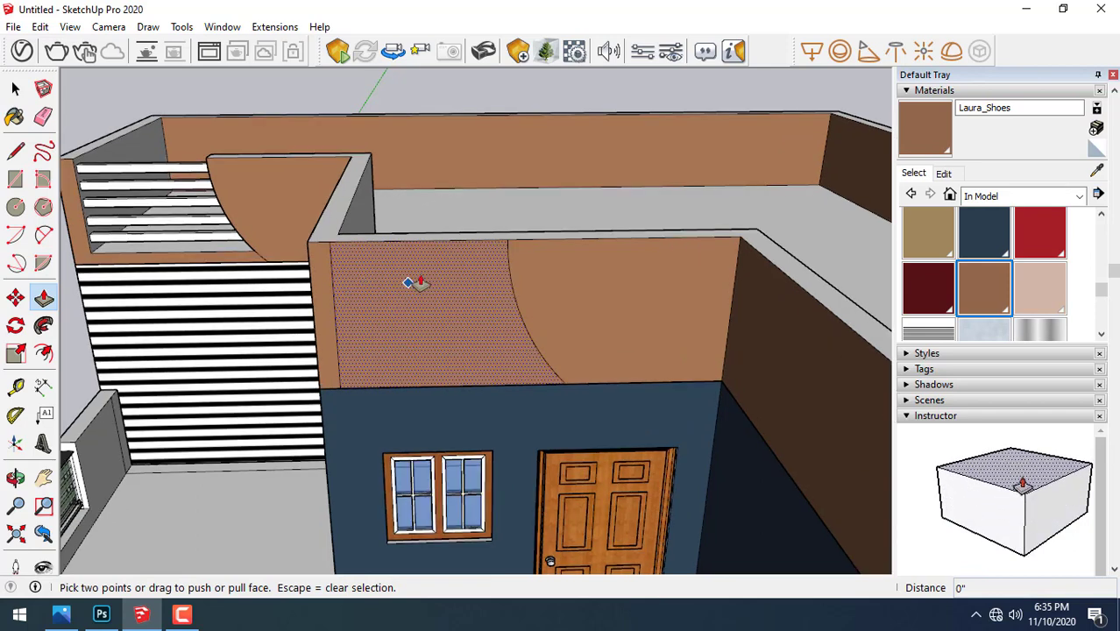
{"action": "left_click", "coordinate": [15, 87]}
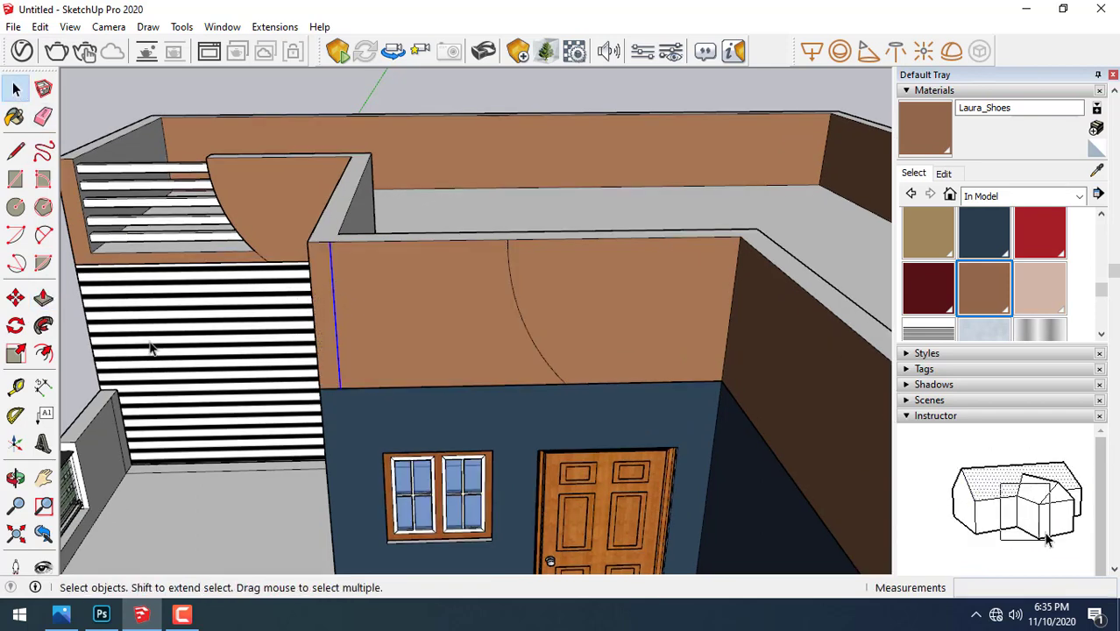
- Move the vertical edge at the wall's left end 7" to the right
{"action": "left_click", "coordinate": [16, 298]}
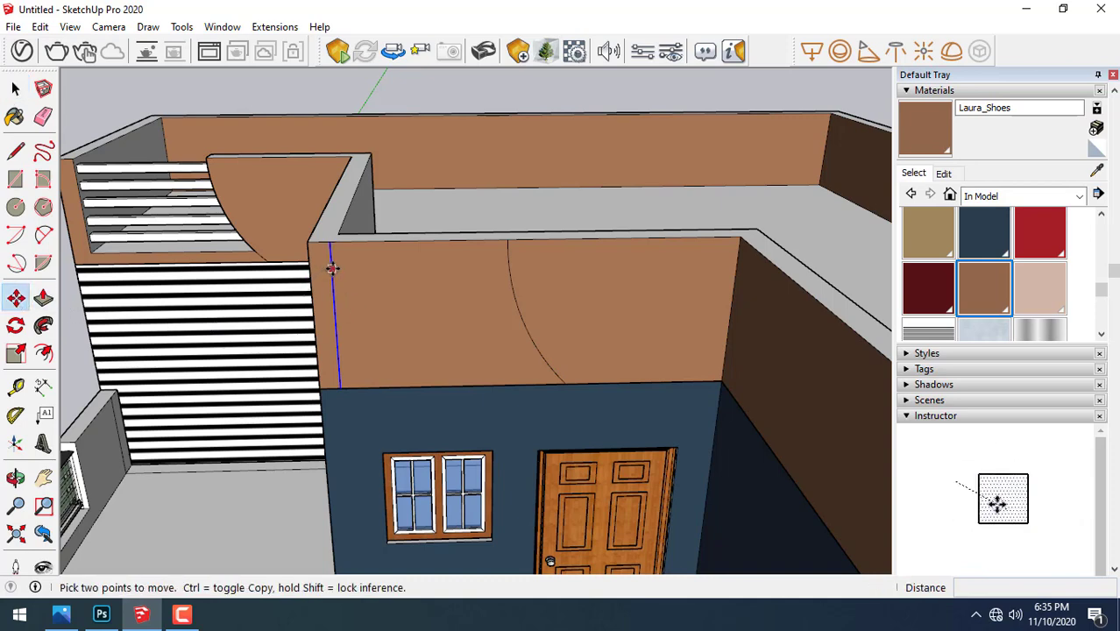
{"action": "left_click", "coordinate": [332, 268]}
{"action": "left_click", "coordinate": [352, 268]}
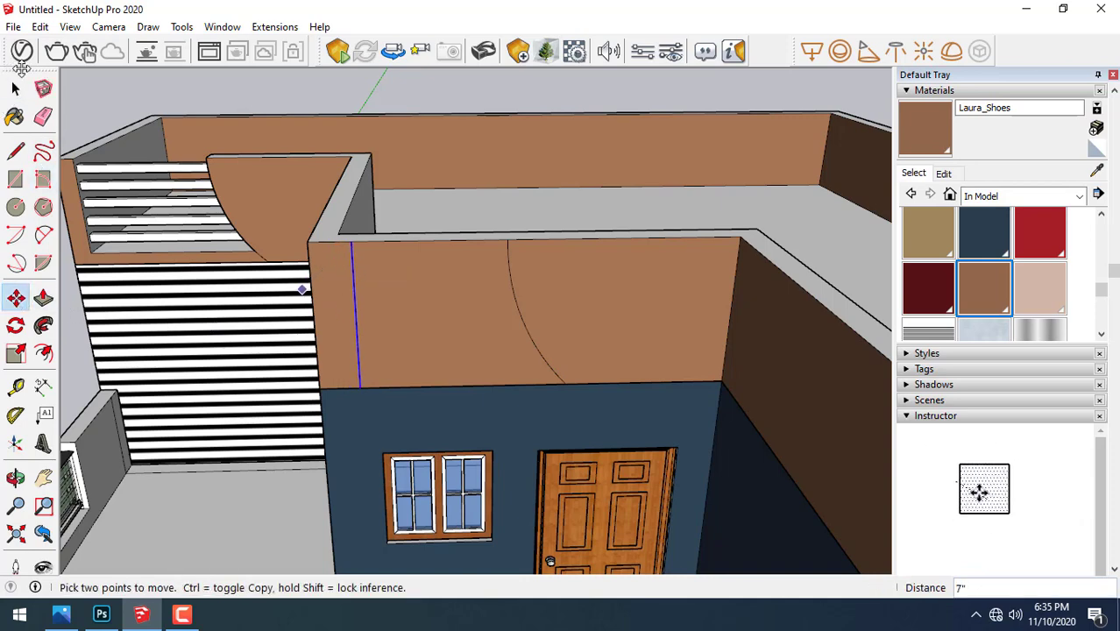
{"action": "key", "text": "space"}
- Push the curved wall section 9" inward and push the face between the curved walls through
{"action": "left_click", "coordinate": [42, 298]}
{"action": "left_click", "coordinate": [496, 320]}
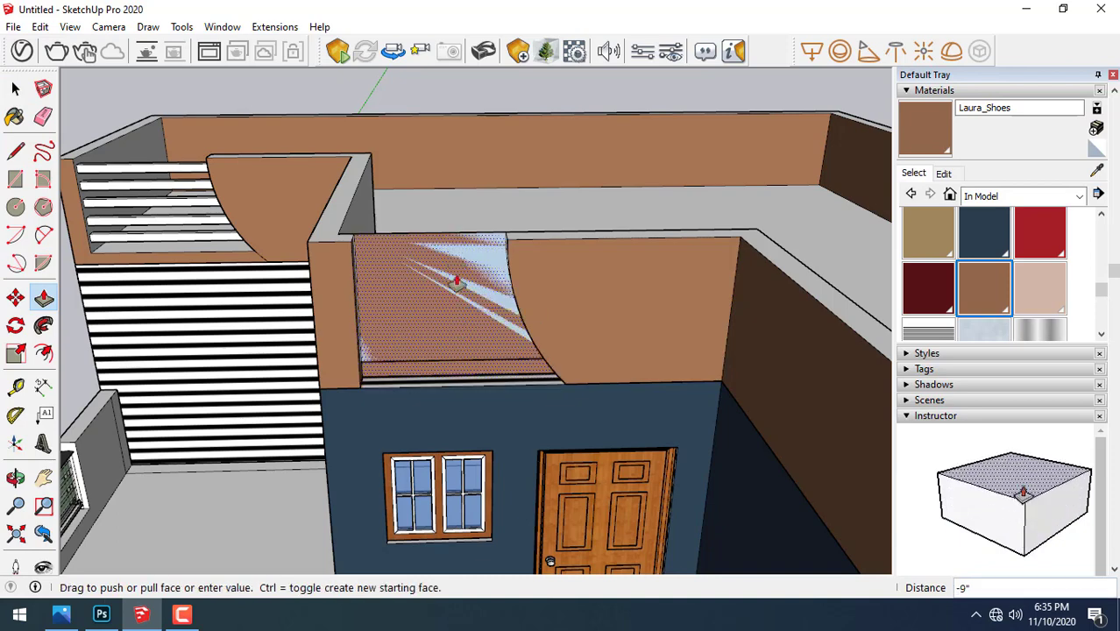
{"action": "left_click", "coordinate": [462, 243]}
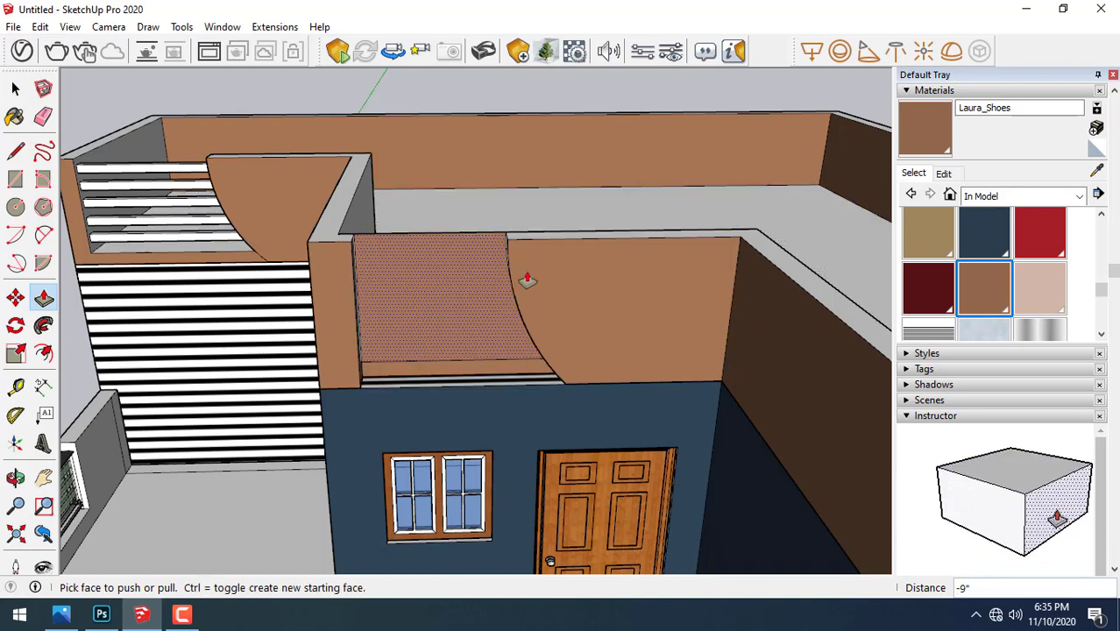
{"action": "left_click", "coordinate": [403, 300]}
{"action": "left_click", "coordinate": [403, 302]}
{"action": "key", "text": "space"}
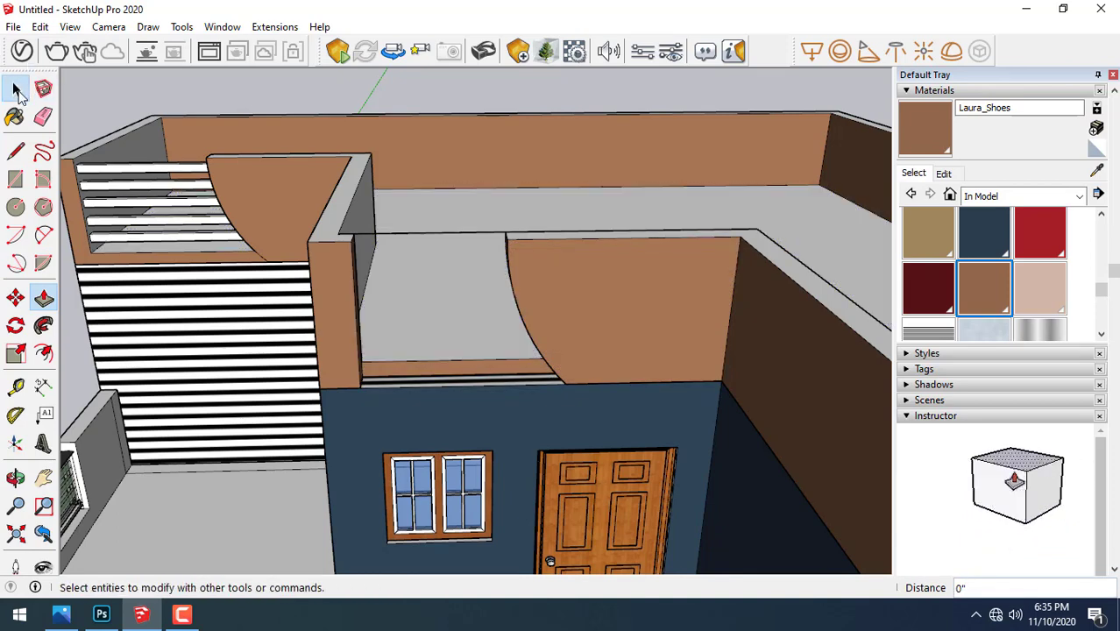
- Delete the leftover edge atop the back wall
{"action": "left_click", "coordinate": [443, 233]}
{"action": "key", "text": "Delete"}
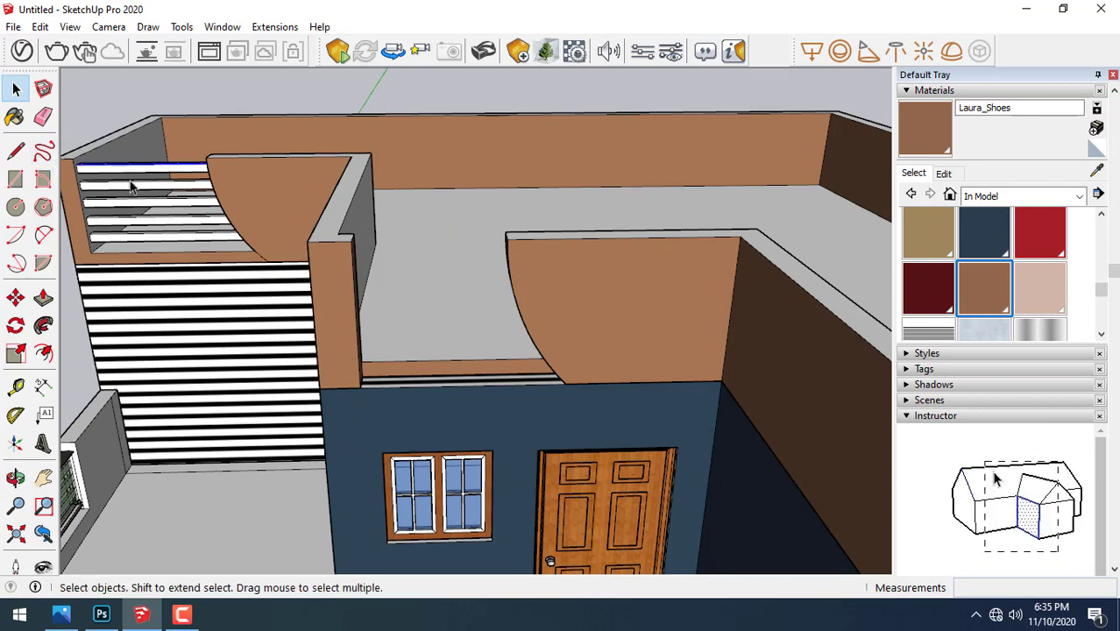
{"action": "left_click", "coordinate": [120, 171]}
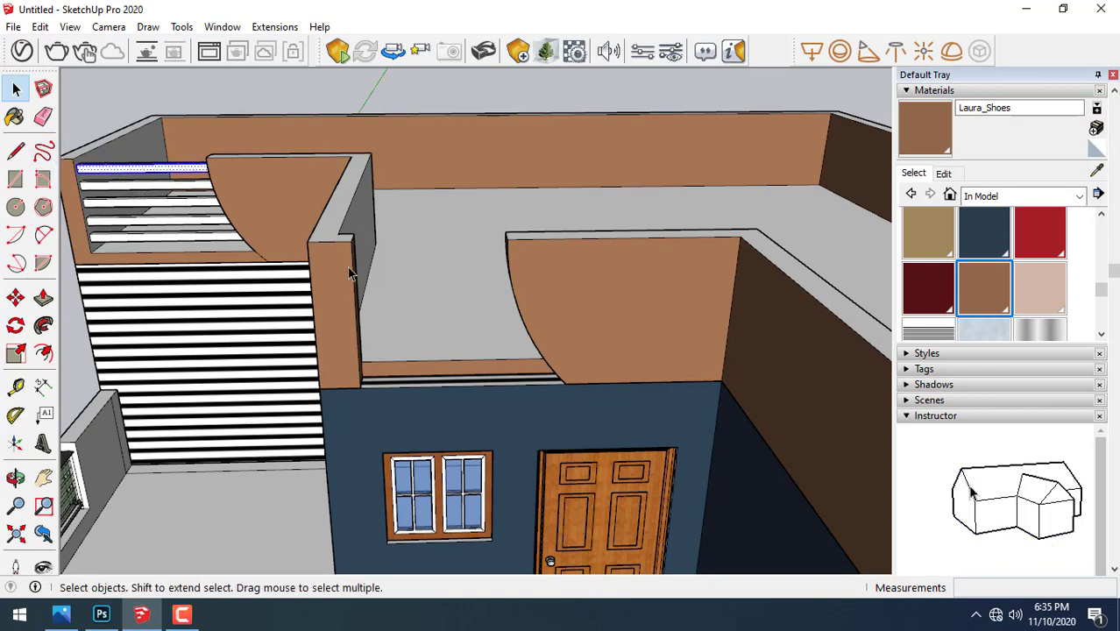
- Draw a small rectangle on the pillar's inner face beside the opening
{"action": "mouse_move", "coordinate": [369, 275]}
{"action": "middle_mouse_down"}
{"action": "mouse_move", "coordinate": [255, 233]}
{"action": "mouse_move", "coordinate": [341, 247]}
{"action": "middle_mouse_up"}
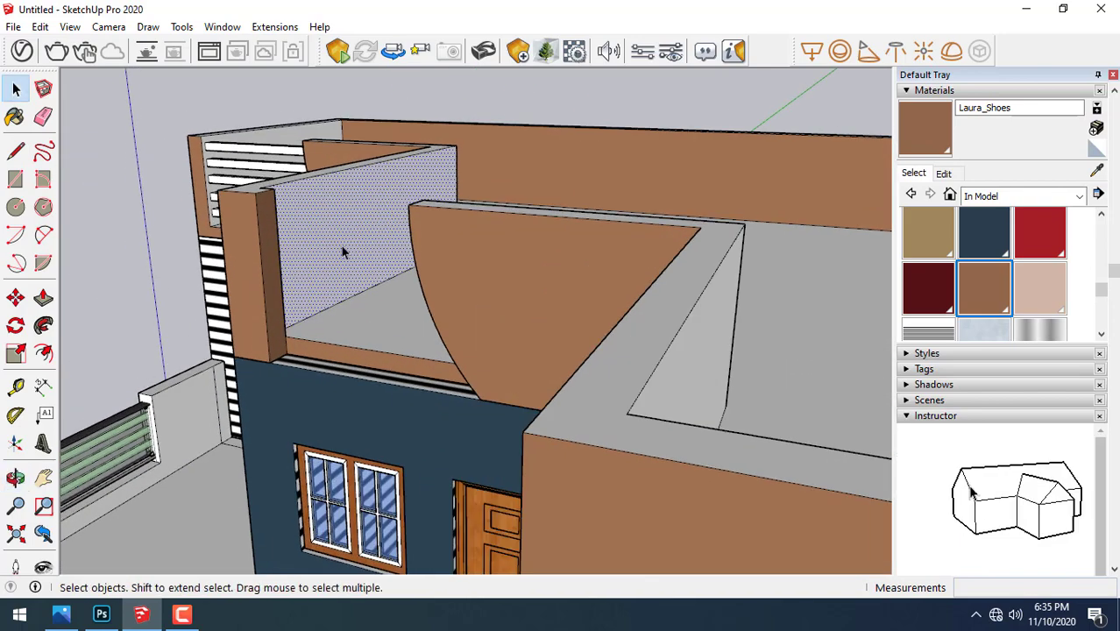
{"action": "left_click", "coordinate": [19, 179]}
{"action": "scroll", "coordinate": [276, 213], "scroll_direction": "up", "scroll_amount": 2}
{"action": "scroll", "coordinate": [263, 206], "scroll_direction": "up", "scroll_amount": 2}
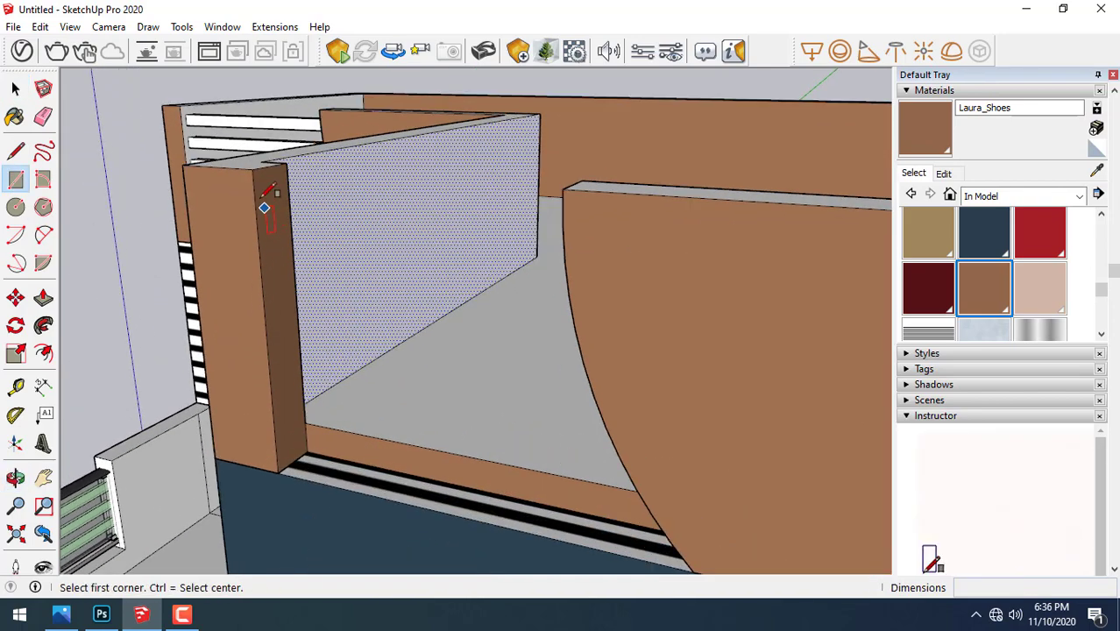
{"action": "left_click", "coordinate": [264, 186]}
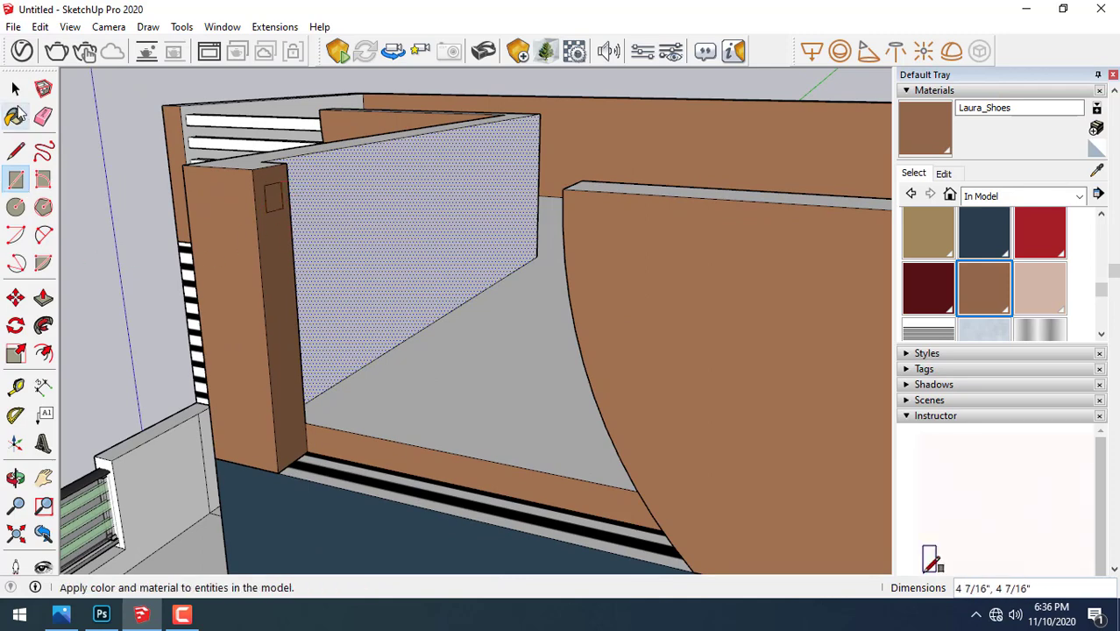
{"action": "key", "text": "space"}
{"action": "left_click", "coordinate": [279, 203]}
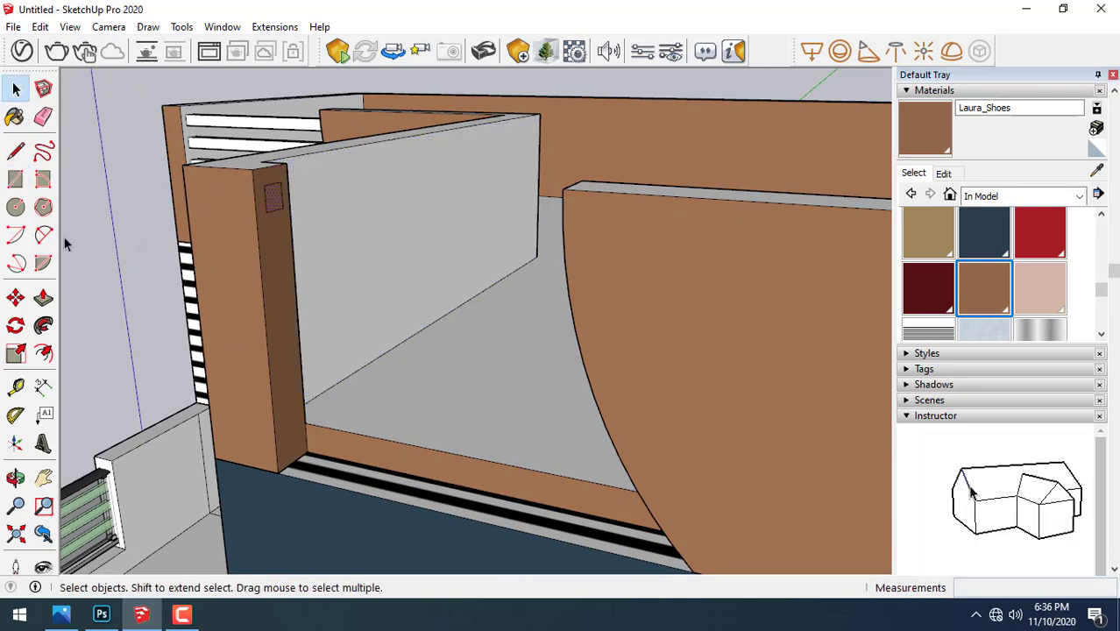
- Copy the rectangle three times down the pillar, making four rectangles
{"action": "left_click", "coordinate": [16, 298]}
{"action": "left_click", "coordinate": [281, 206], "text": "ctrl"}
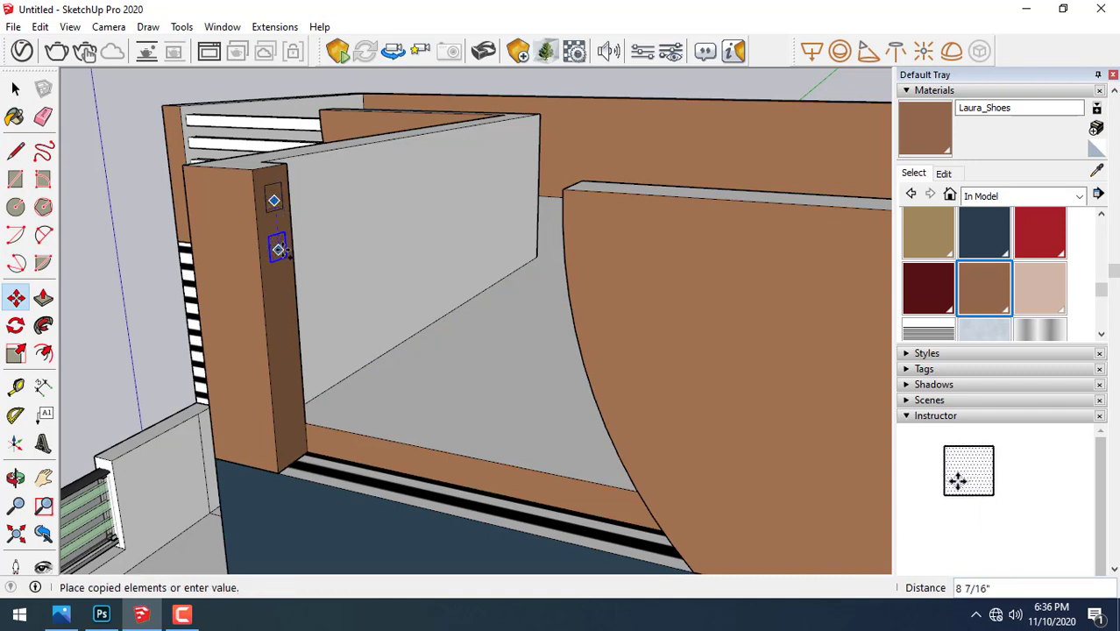
{"action": "left_click", "coordinate": [277, 249]}
{"action": "left_click", "coordinate": [278, 250], "text": "ctrl"}
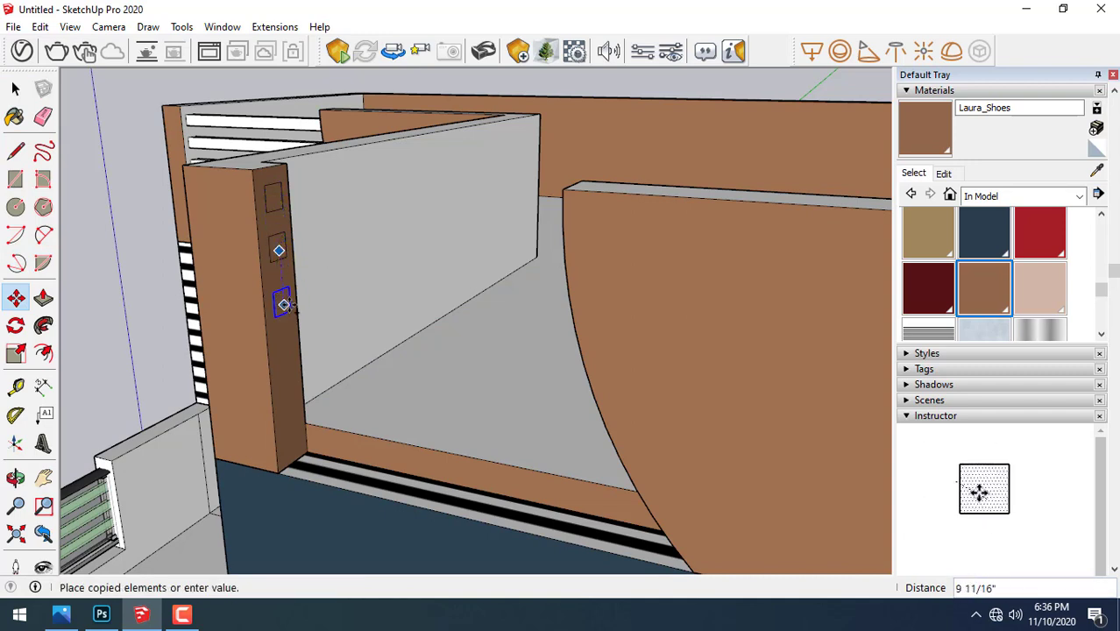
{"action": "left_click", "coordinate": [283, 302]}
{"action": "left_click", "coordinate": [286, 305], "text": "ctrl"}
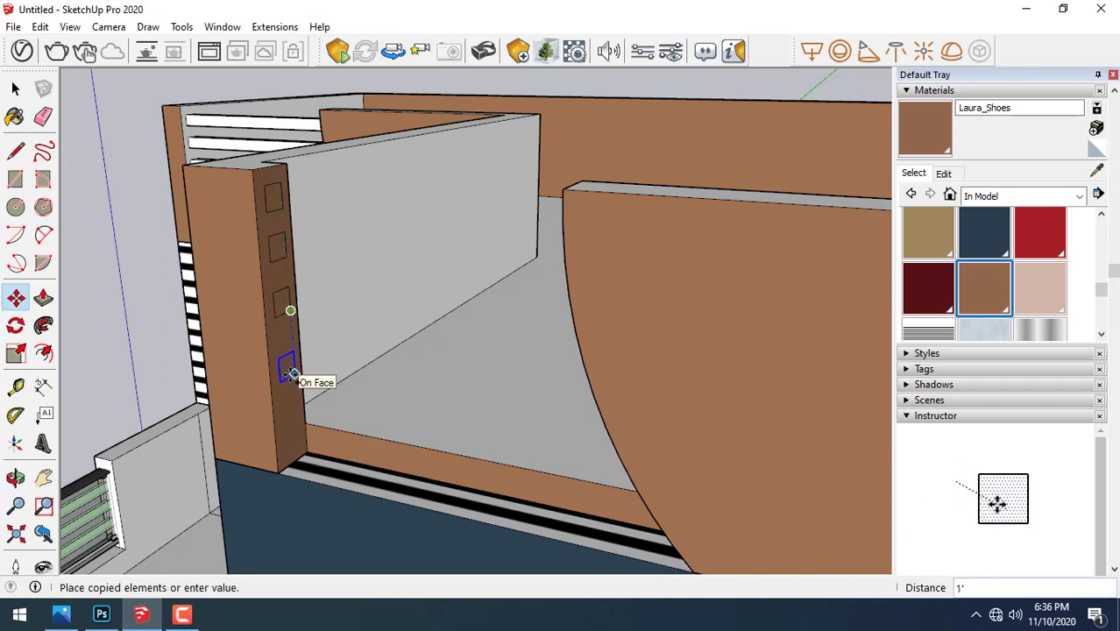
{"action": "left_click", "coordinate": [289, 368]}
- Extrude all four rectangles into beams about five feet long across the opening
{"action": "left_click", "coordinate": [43, 298]}
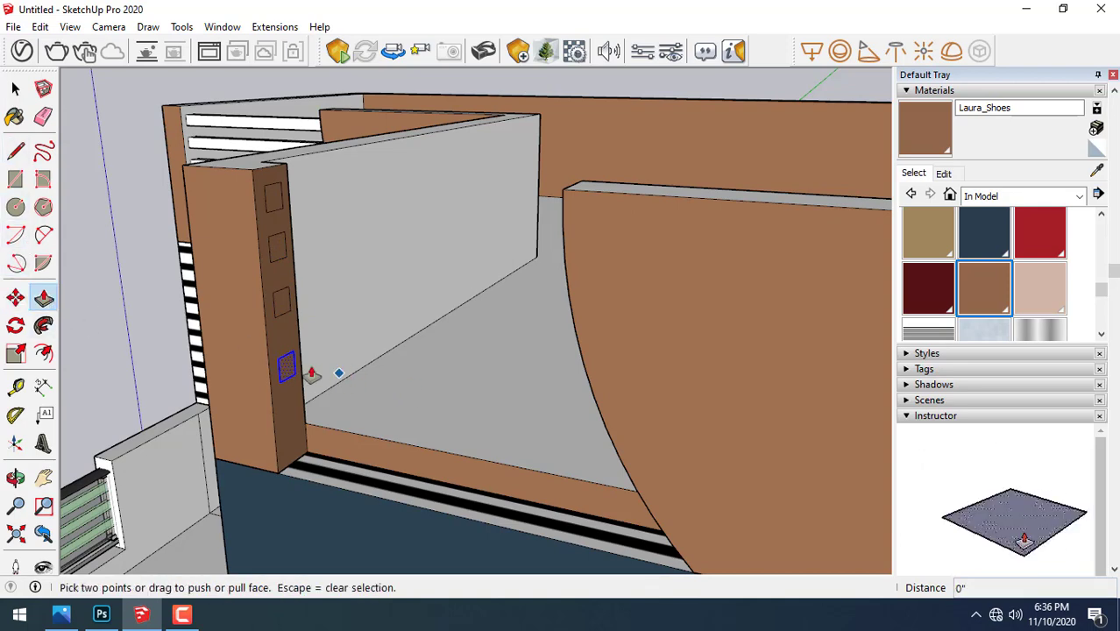
{"action": "left_click", "coordinate": [289, 368]}
{"action": "left_click", "coordinate": [647, 402]}
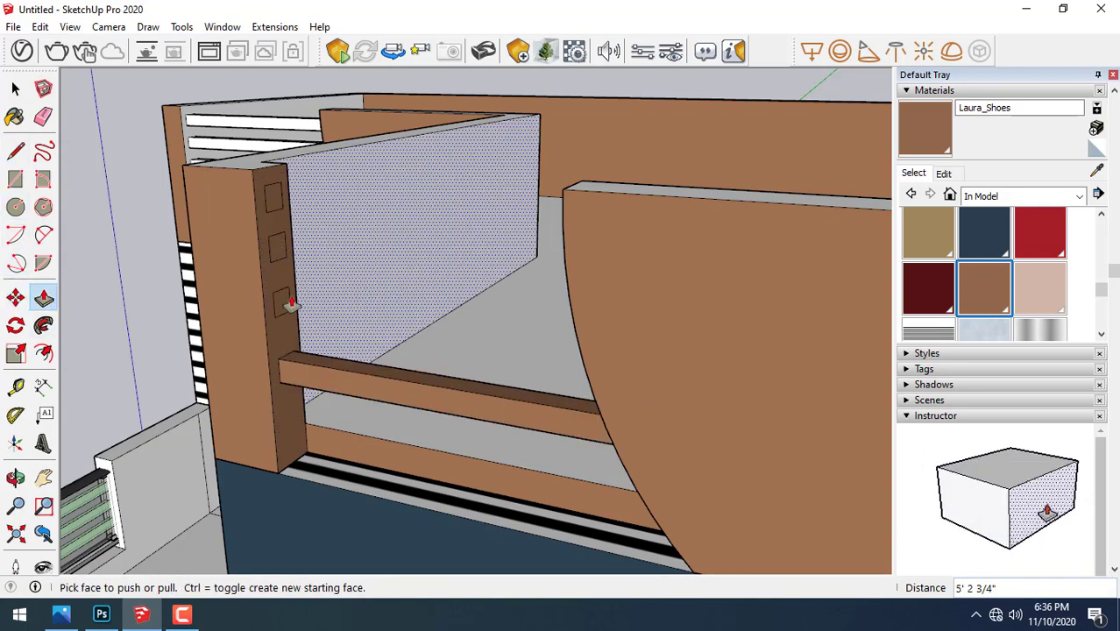
{"action": "left_click", "coordinate": [277, 307]}
{"action": "left_click", "coordinate": [666, 326]}
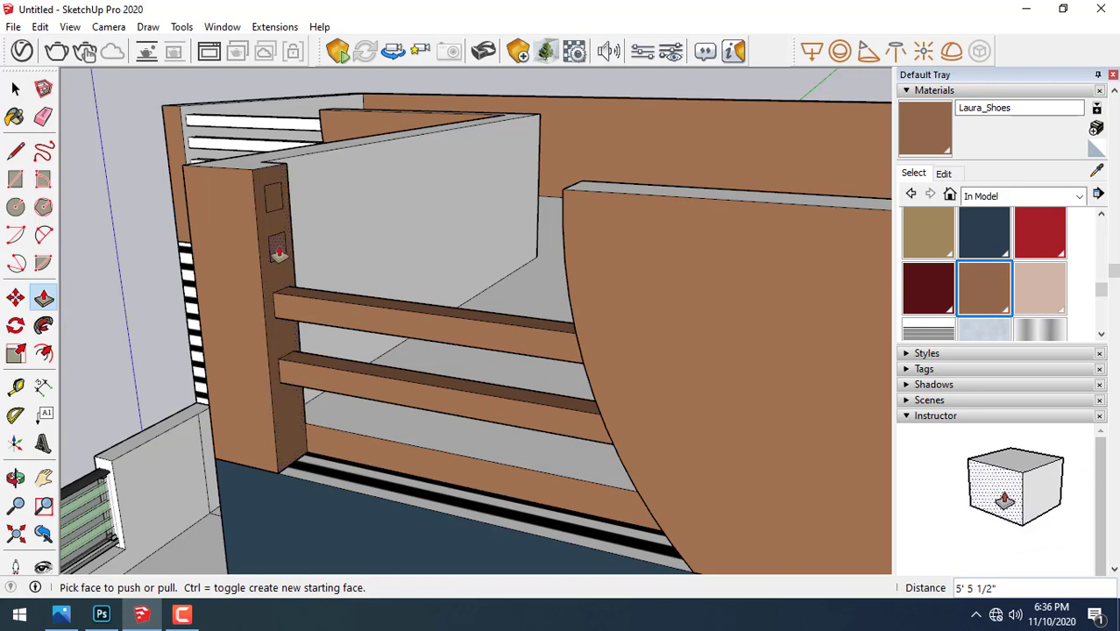
{"action": "left_click", "coordinate": [277, 253]}
{"action": "left_click", "coordinate": [670, 283]}
{"action": "left_click", "coordinate": [272, 208]}
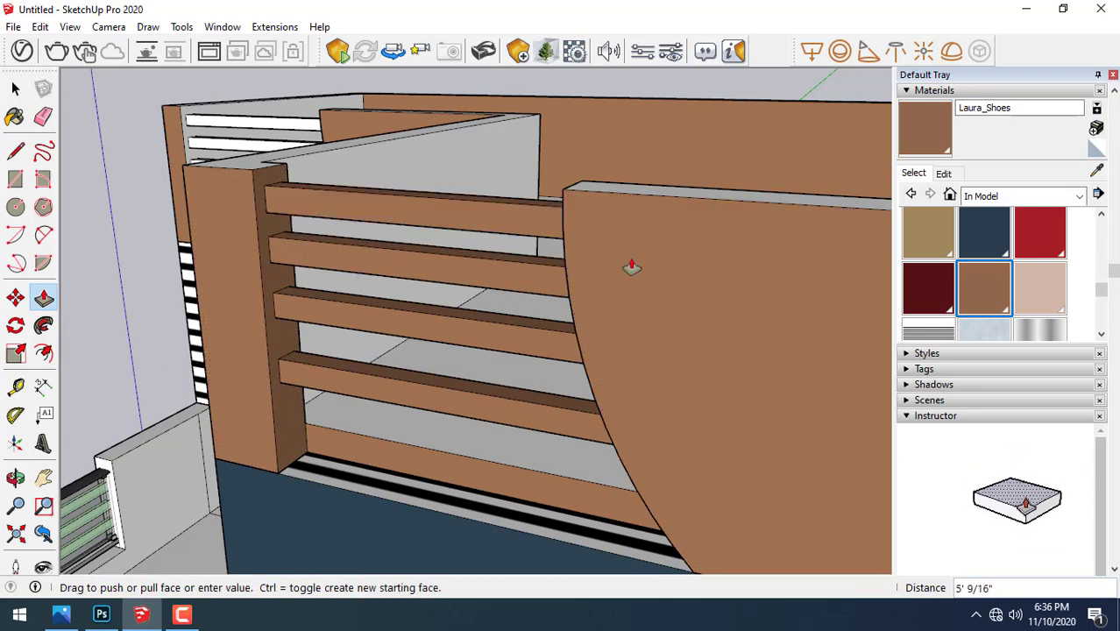
{"action": "left_click", "coordinate": [631, 265]}
{"action": "left_click", "coordinate": [15, 117]}
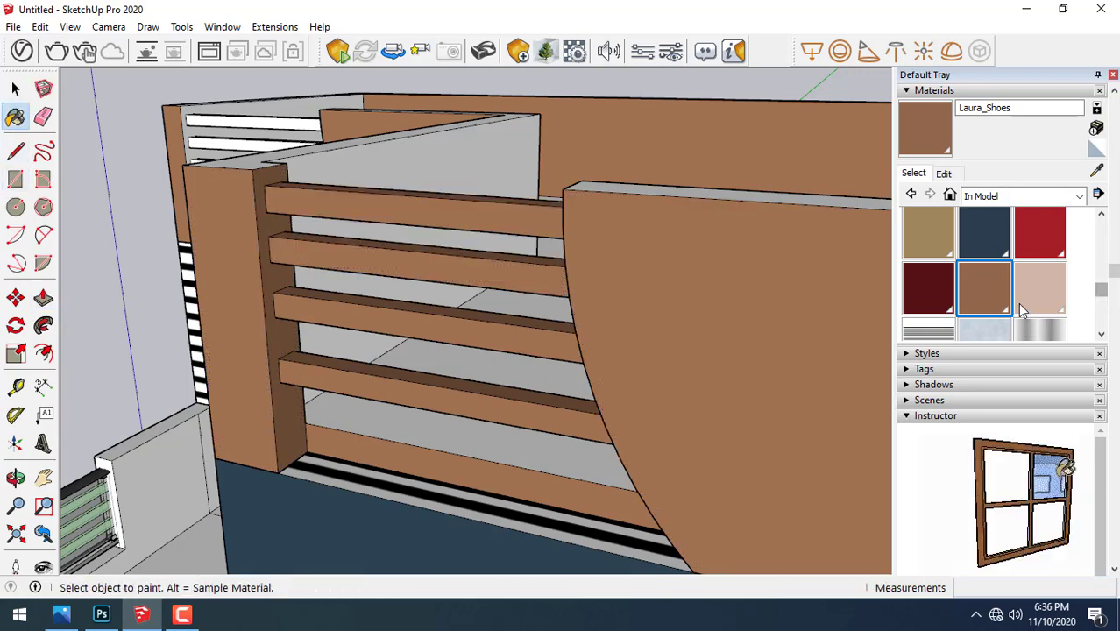
- Switch the Materials browser to the Colors collection and pick white
{"action": "left_click_drag", "start_coordinate": [1104, 300], "coordinate": [1101, 224]}
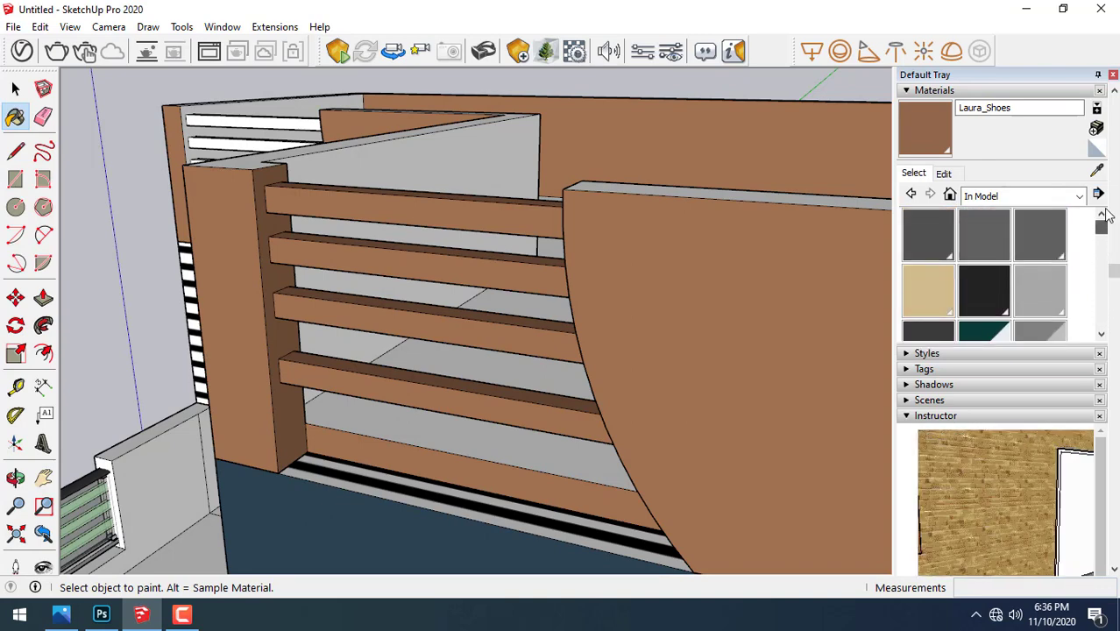
{"action": "left_click", "coordinate": [1008, 196]}
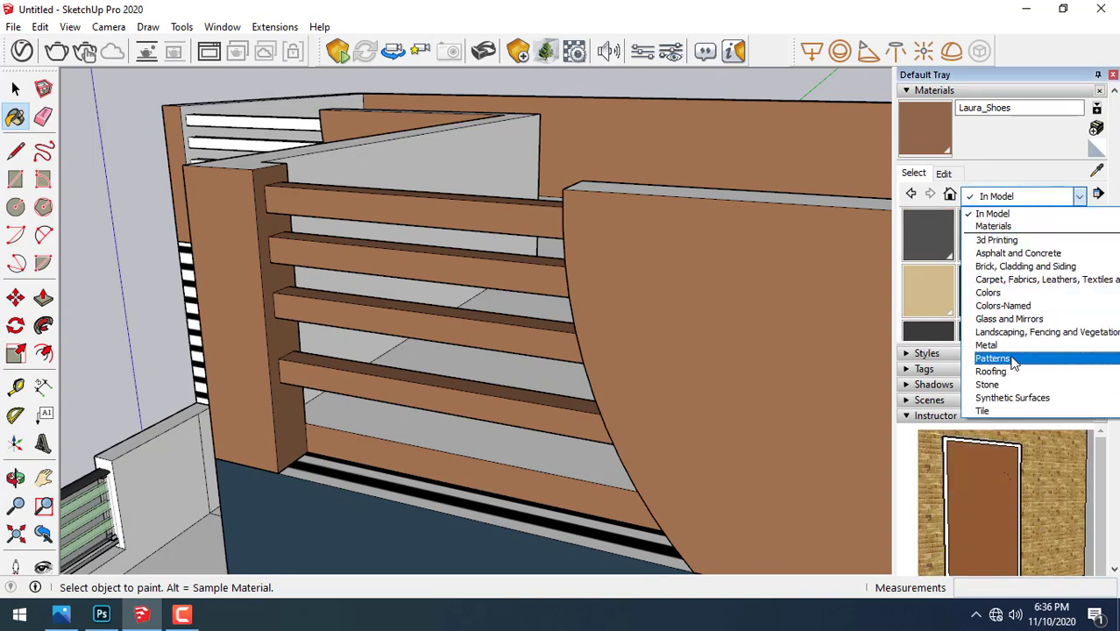
{"action": "left_click", "coordinate": [1008, 293]}
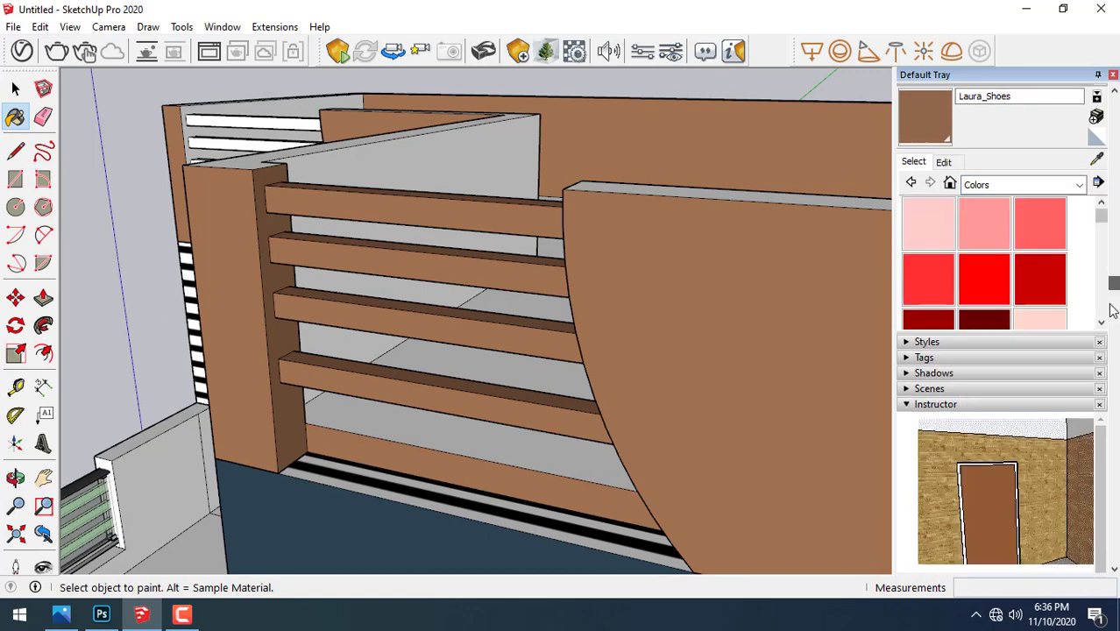
{"action": "scroll", "coordinate": [1106, 181], "scroll_direction": "down", "scroll_amount": 2}
{"action": "left_click_drag", "start_coordinate": [1106, 181], "coordinate": [1110, 260]}
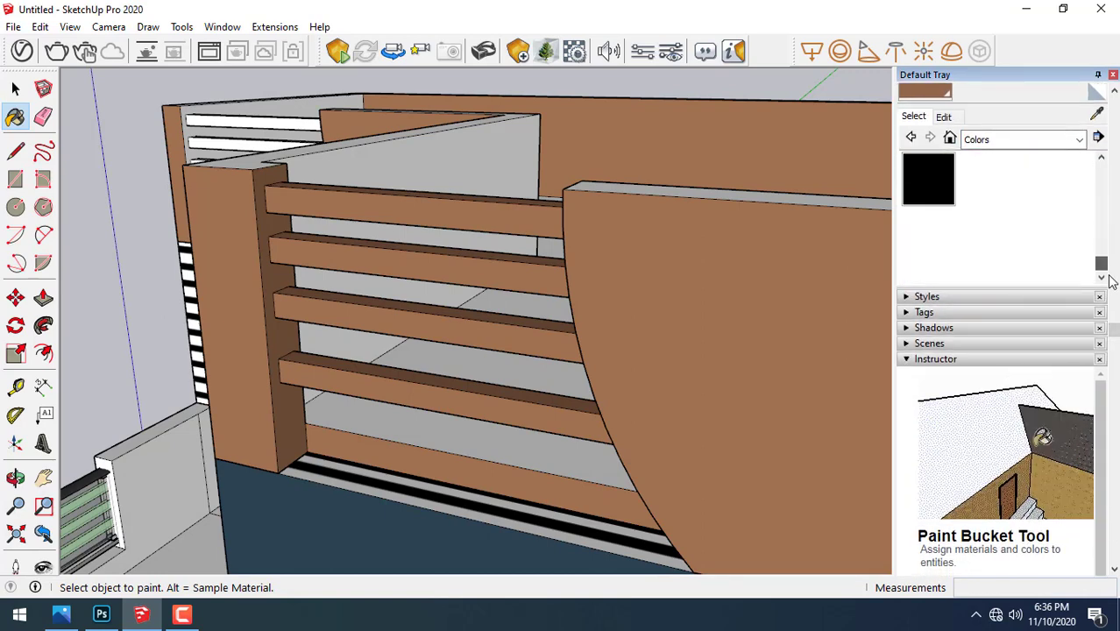
{"action": "left_click", "coordinate": [928, 203]}
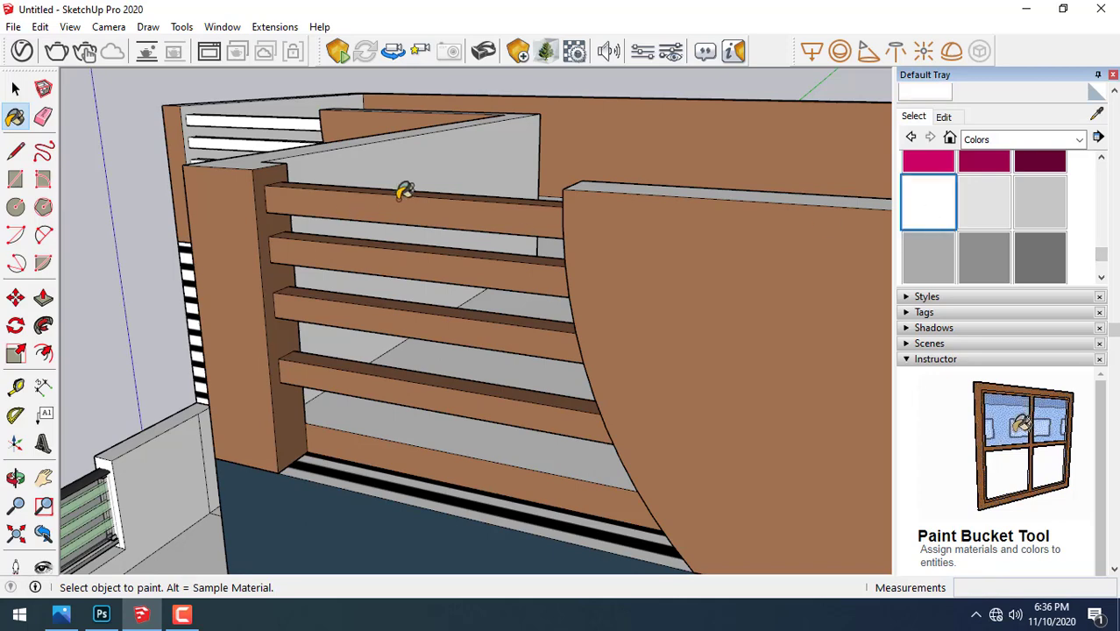
- Paint all four slats and the lower two slats' top faces white
{"action": "left_click", "coordinate": [414, 199]}
{"action": "left_click", "coordinate": [419, 251]}
{"action": "left_click", "coordinate": [451, 315]}
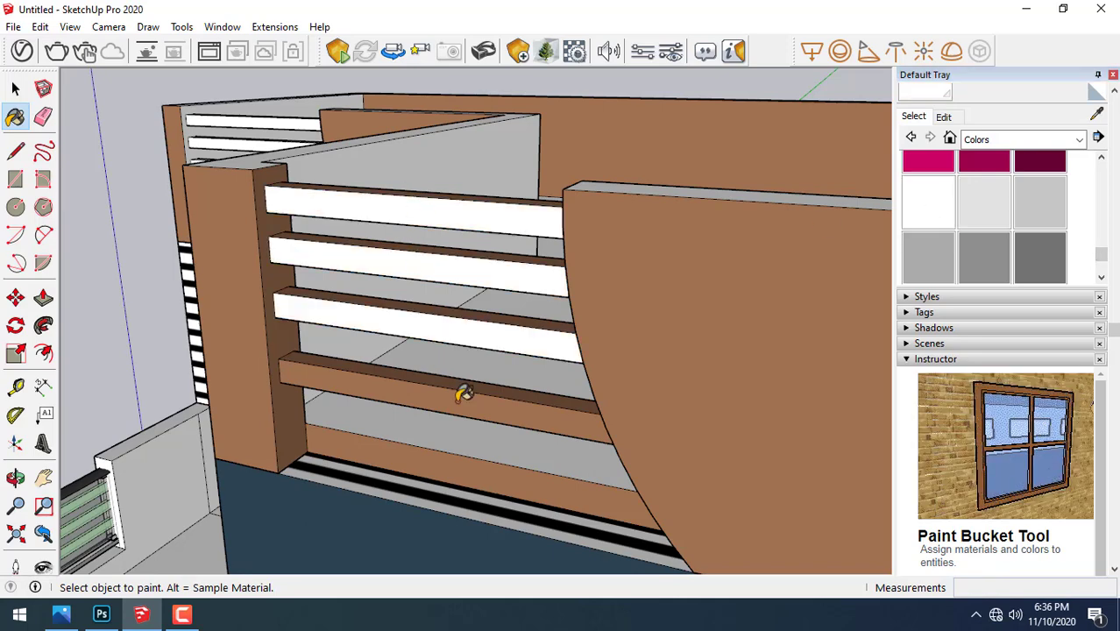
{"action": "left_click", "coordinate": [464, 393]}
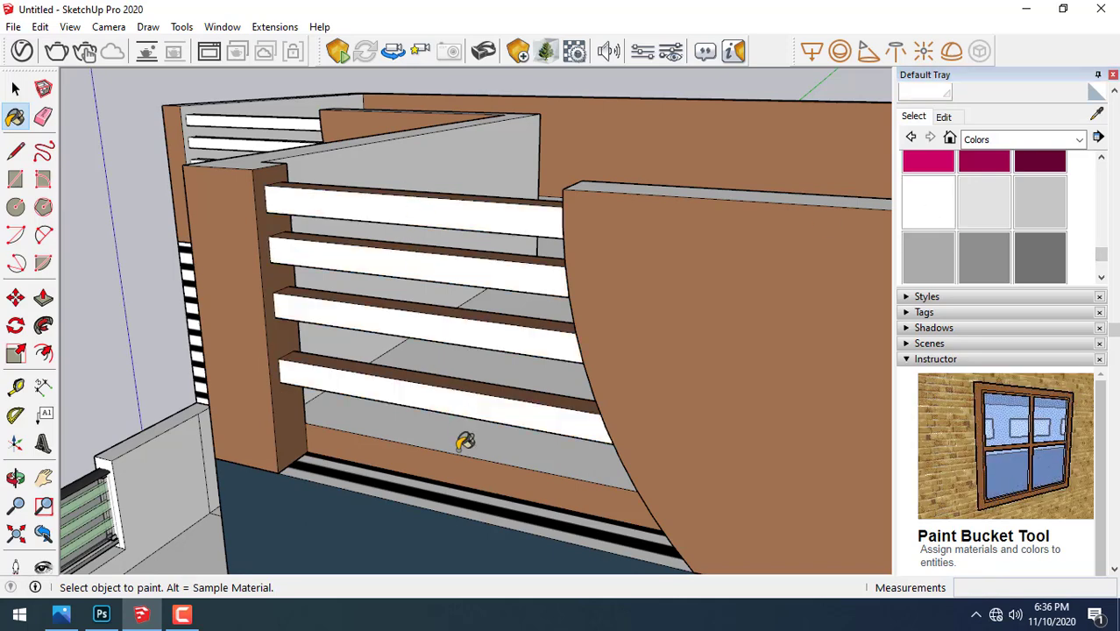
{"action": "left_click", "coordinate": [399, 362]}
{"action": "left_click", "coordinate": [421, 300]}
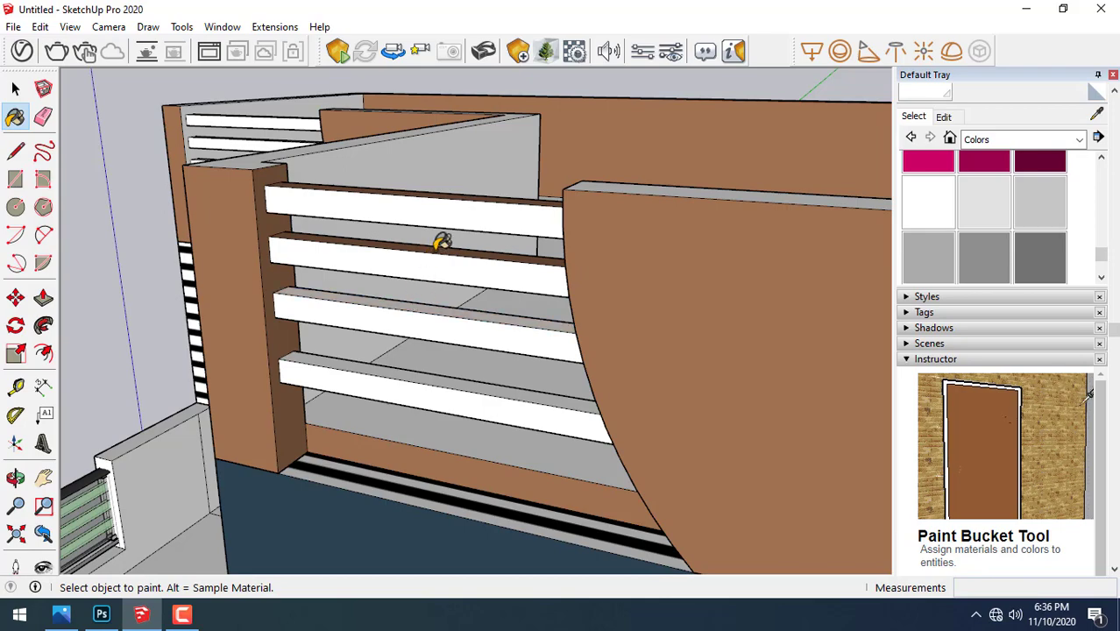
{"action": "scroll", "coordinate": [430, 331], "scroll_direction": "down", "scroll_amount": 2}
{"action": "scroll", "coordinate": [429, 337], "scroll_direction": "down", "scroll_amount": 2}
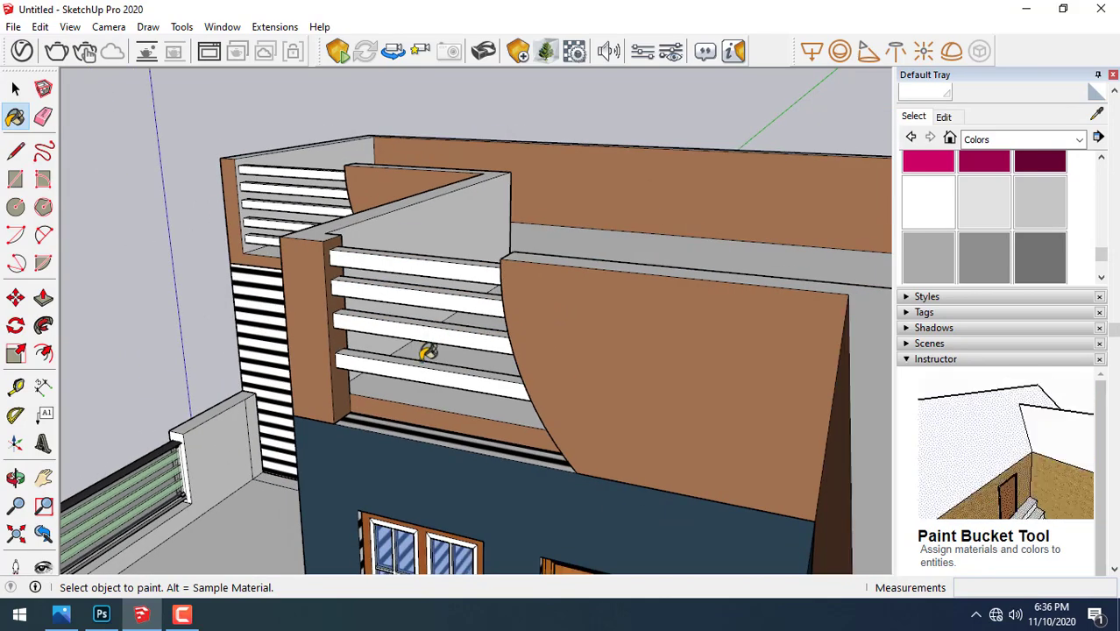
{"action": "mouse_move", "coordinate": [407, 365]}
{"action": "middle_mouse_down"}
{"action": "mouse_move", "coordinate": [613, 325]}
{"action": "mouse_move", "coordinate": [707, 220]}
{"action": "mouse_move", "coordinate": [645, 283]}
{"action": "middle_mouse_up"}
- Draw a 38' by 34' ground rectangle beneath the whole building
{"action": "key", "text": "space"}
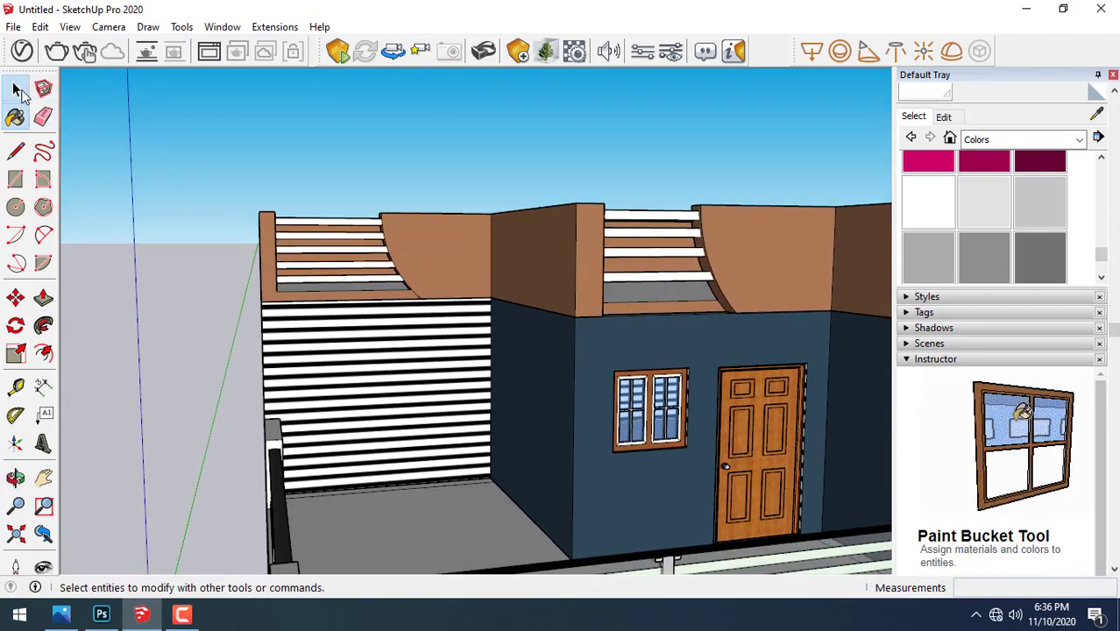
{"action": "scroll", "coordinate": [364, 131], "scroll_direction": "down", "scroll_amount": 3}
{"action": "scroll", "coordinate": [386, 154], "scroll_direction": "down", "scroll_amount": 3}
{"action": "mouse_move", "coordinate": [388, 157]}
{"action": "middle_mouse_down"}
{"action": "mouse_move", "coordinate": [445, 257]}
{"action": "mouse_move", "coordinate": [497, 281]}
{"action": "mouse_move", "coordinate": [487, 295]}
{"action": "middle_mouse_up"}
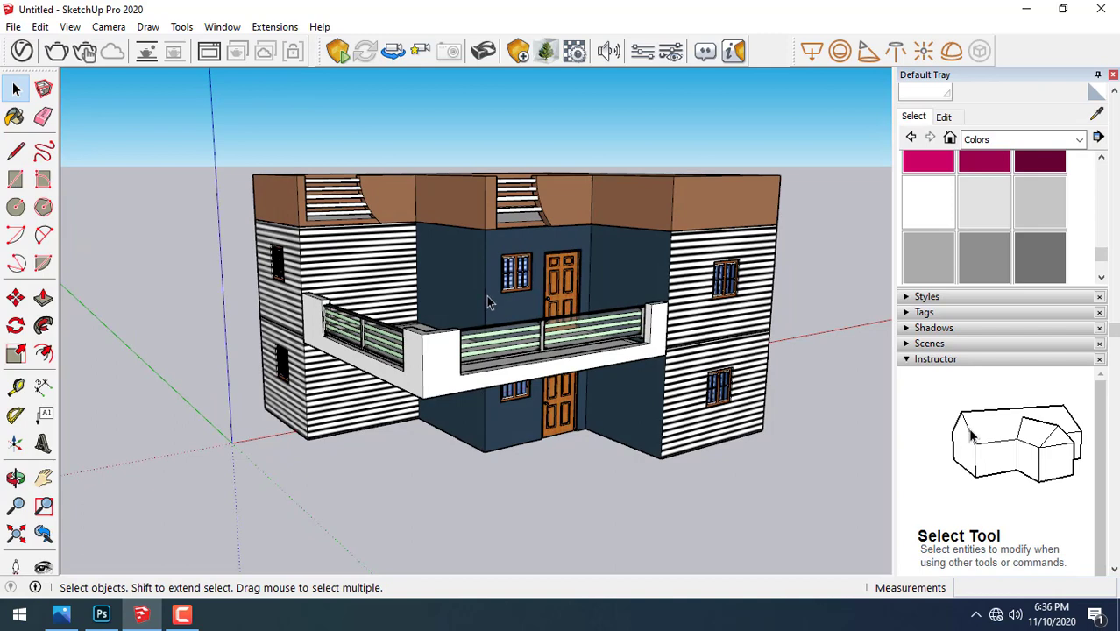
{"action": "left_click", "coordinate": [21, 180]}
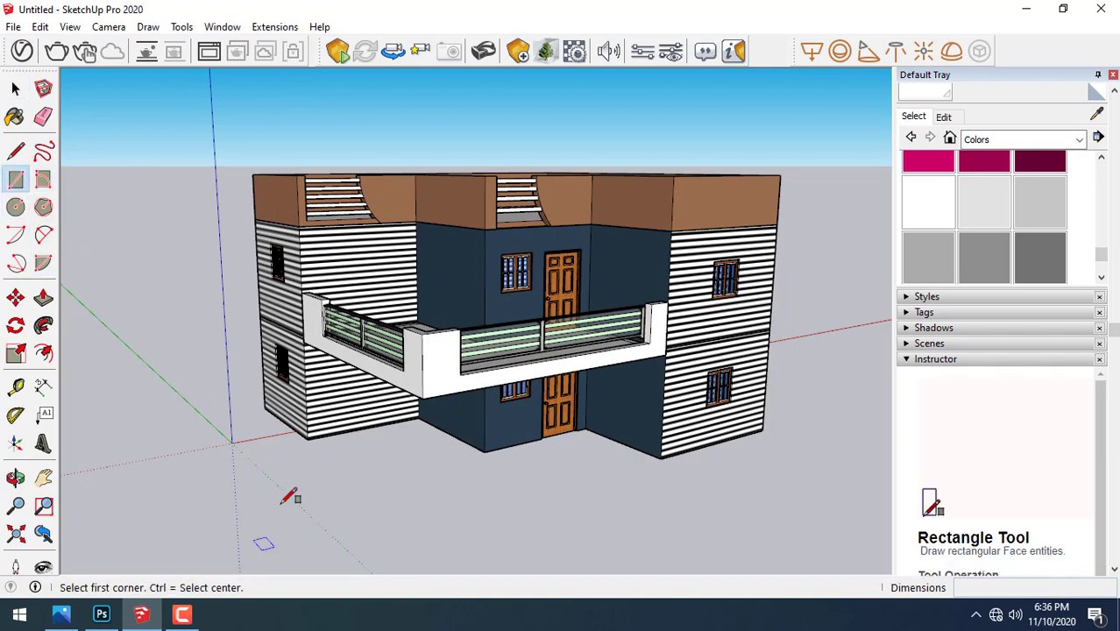
{"action": "left_click", "coordinate": [262, 408]}
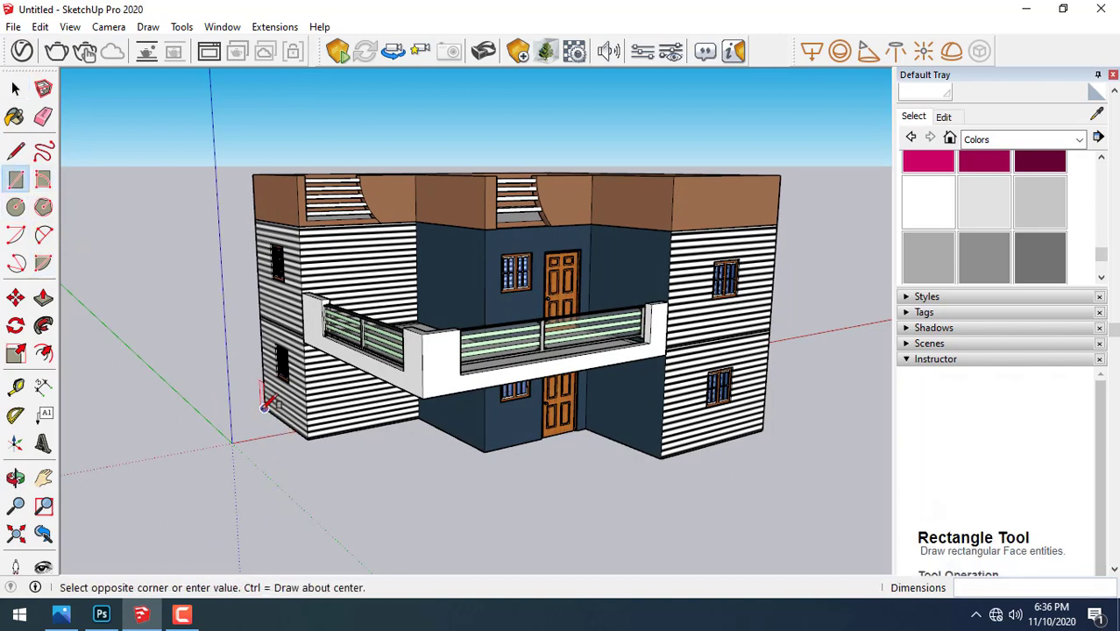
{"action": "left_click", "coordinate": [771, 429]}
- Pull the ground rectangle up 3' into a base slab
{"action": "left_click", "coordinate": [44, 300]}
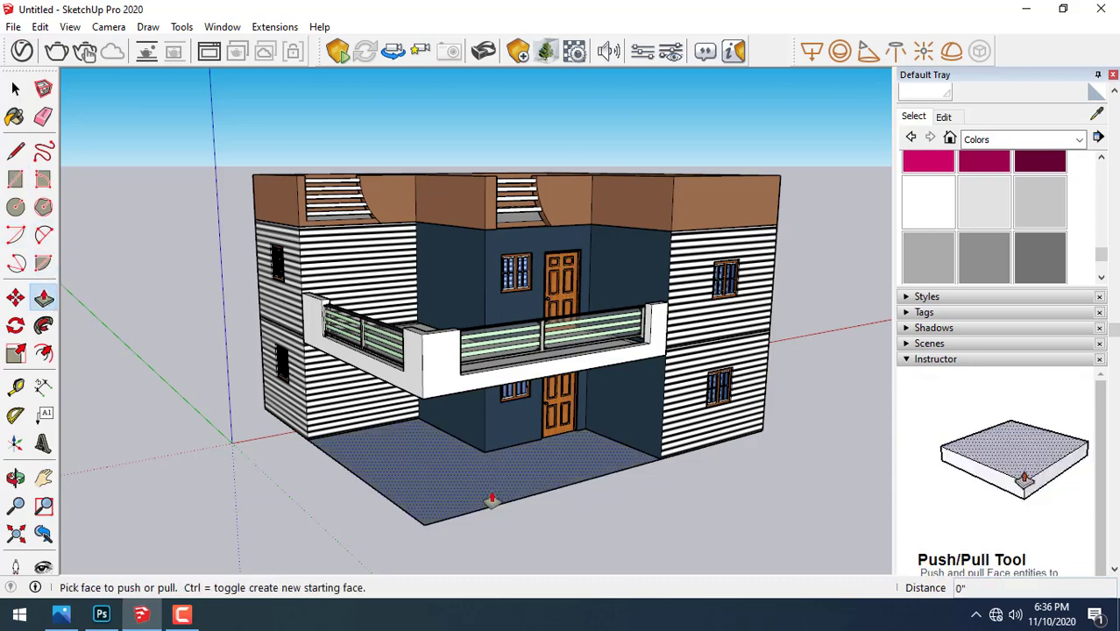
{"action": "left_click", "coordinate": [491, 500]}
{"action": "type", "text": "3"}
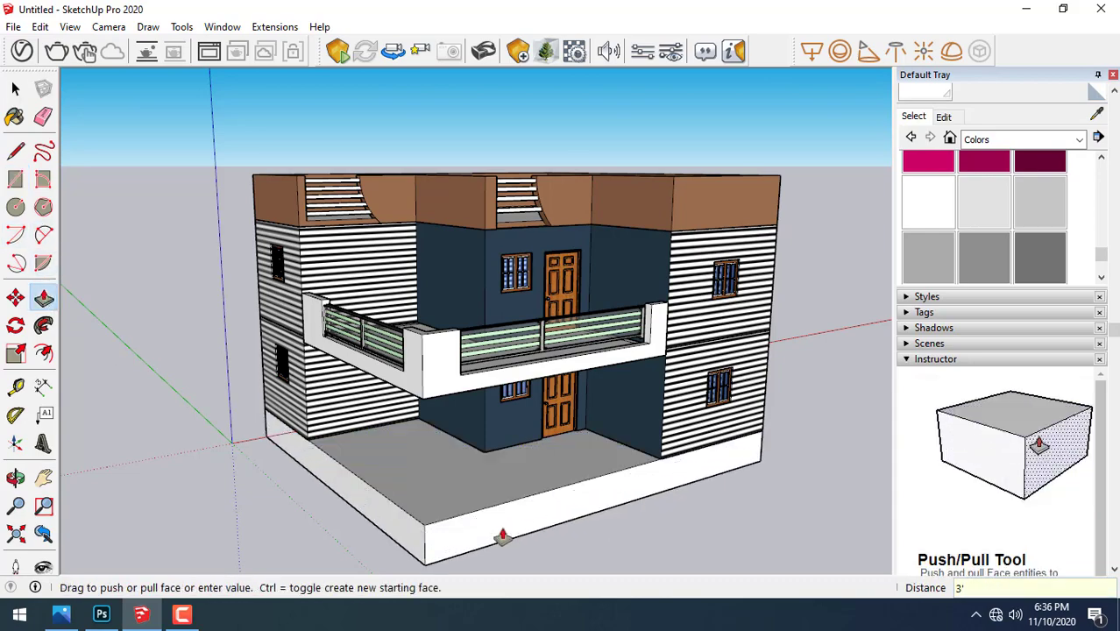
{"action": "key", "text": "Return"}
{"action": "mouse_move", "coordinate": [625, 430]}
{"action": "middle_mouse_down"}
{"action": "mouse_move", "coordinate": [600, 468]}
{"action": "mouse_move", "coordinate": [674, 449]}
{"action": "mouse_move", "coordinate": [645, 458]}
{"action": "mouse_move", "coordinate": [631, 447]}
{"action": "middle_mouse_up"}
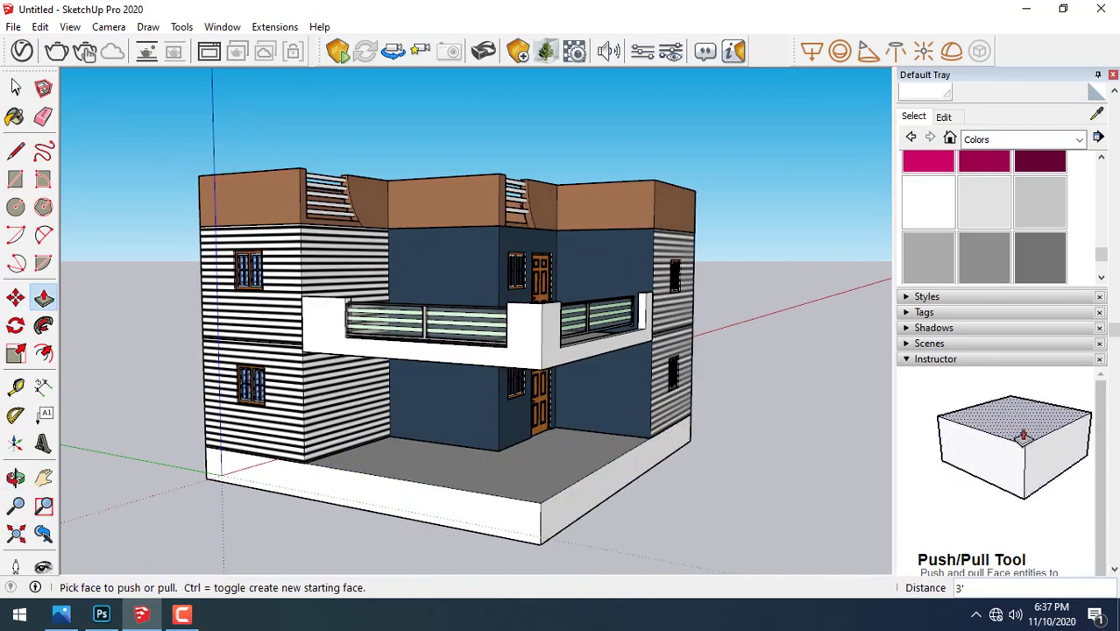
{"action": "left_click", "coordinate": [16, 86]}
- Import the Column1 model from the column folder
{"action": "left_click", "coordinate": [13, 26]}
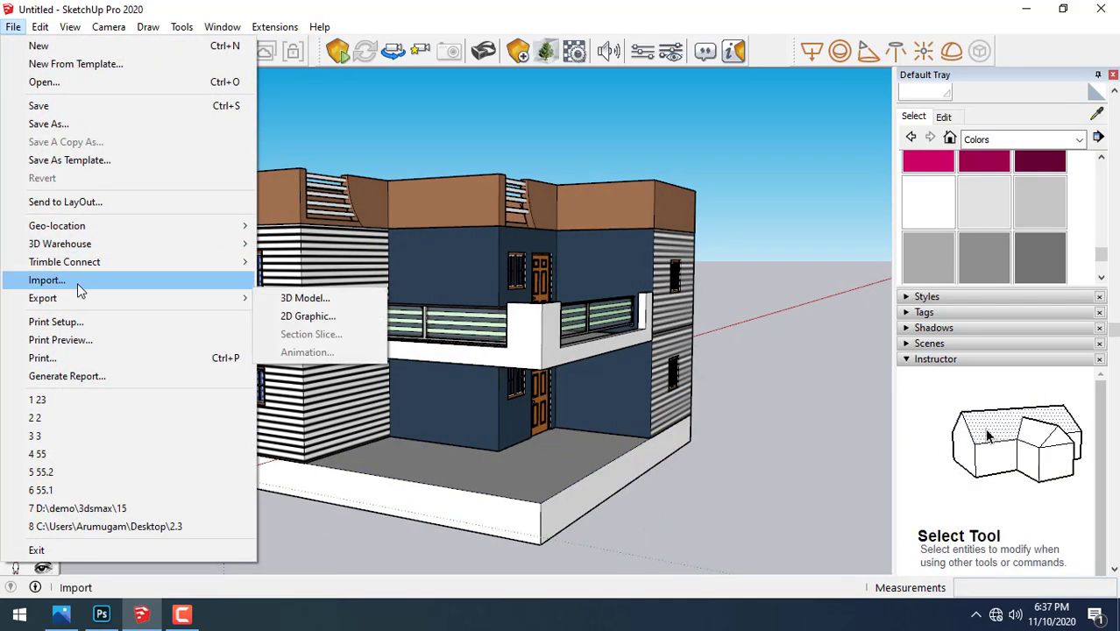
{"action": "left_click", "coordinate": [77, 283]}
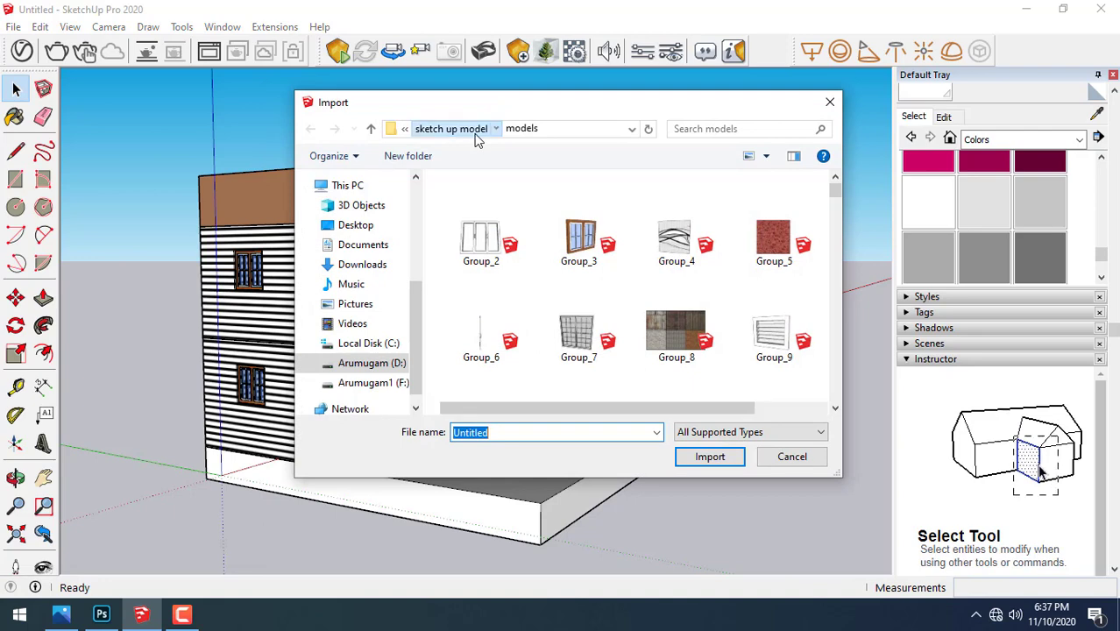
{"action": "left_click", "coordinate": [452, 129]}
{"action": "key", "text": "End"}
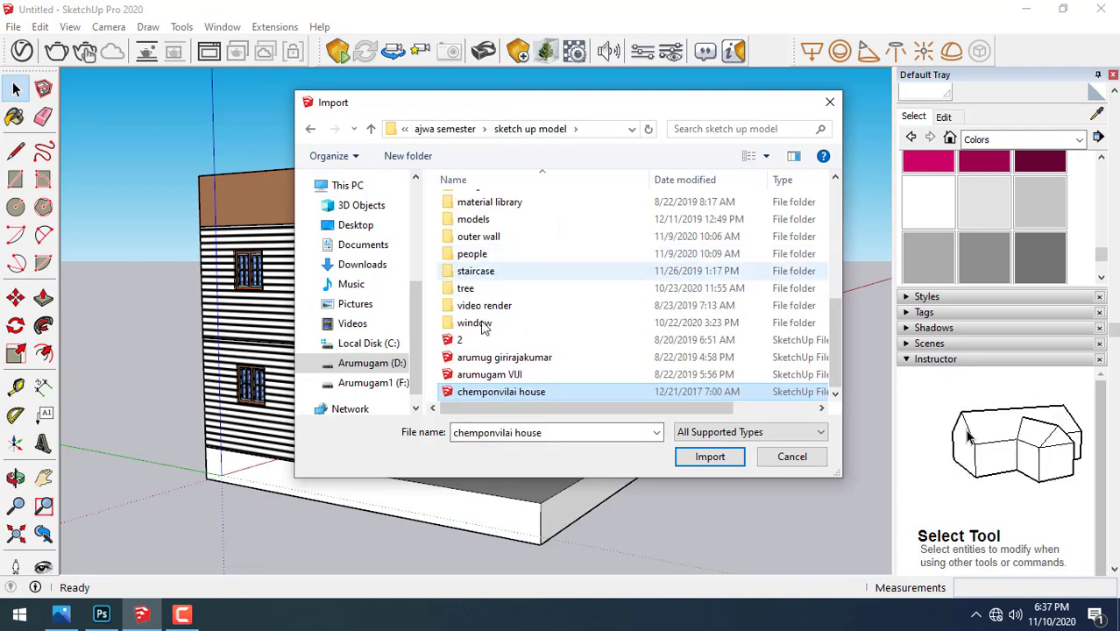
{"action": "scroll", "coordinate": [505, 390], "scroll_direction": "up", "scroll_amount": 10}
{"action": "double_click", "coordinate": [484, 215]}
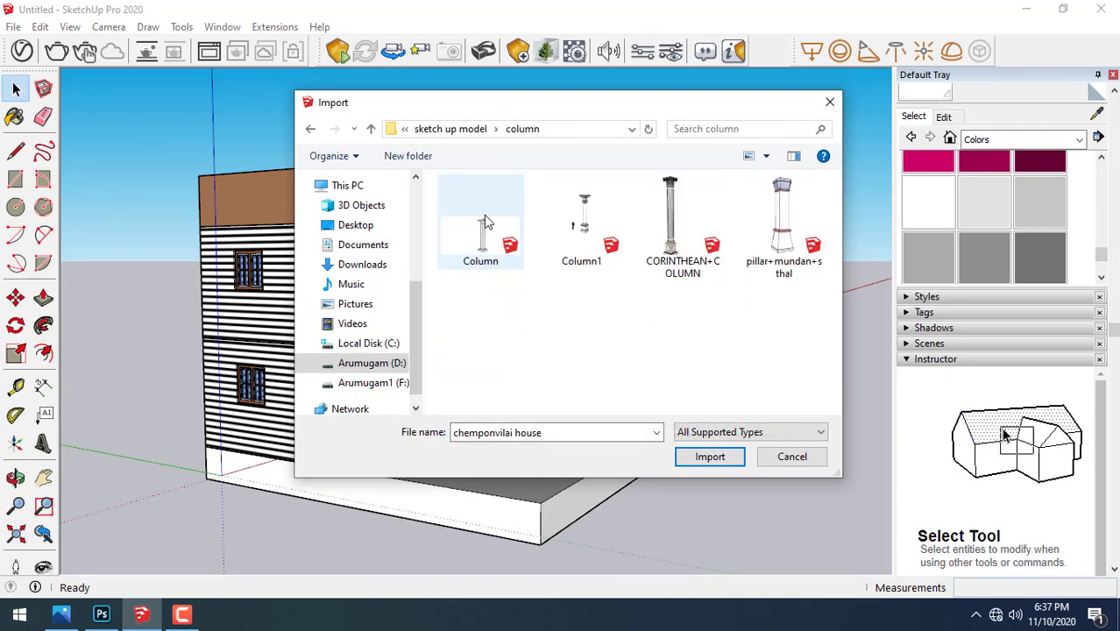
{"action": "double_click", "coordinate": [585, 235]}
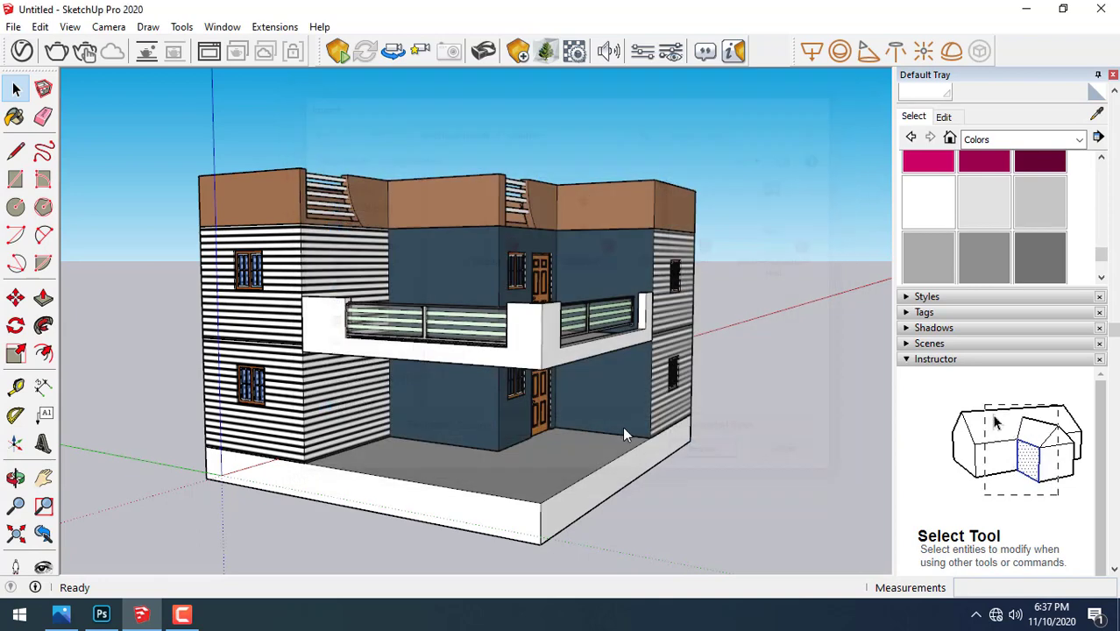
- Delete the person figure from inside the column component
{"action": "key", "text": "Escape"}
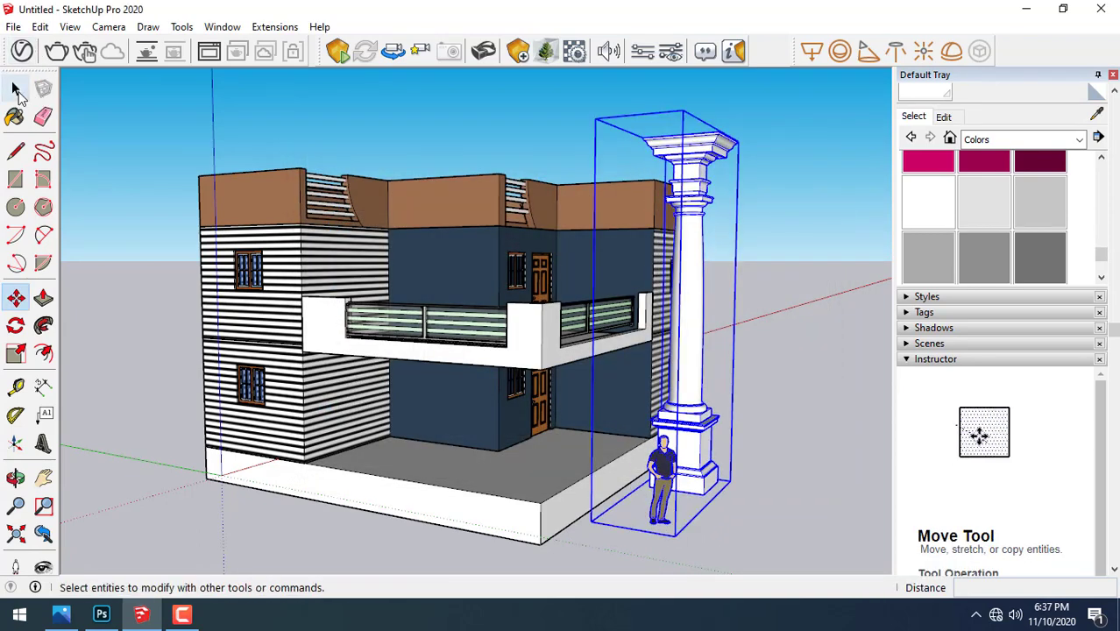
{"action": "key", "text": "space"}
{"action": "key", "text": "Return"}
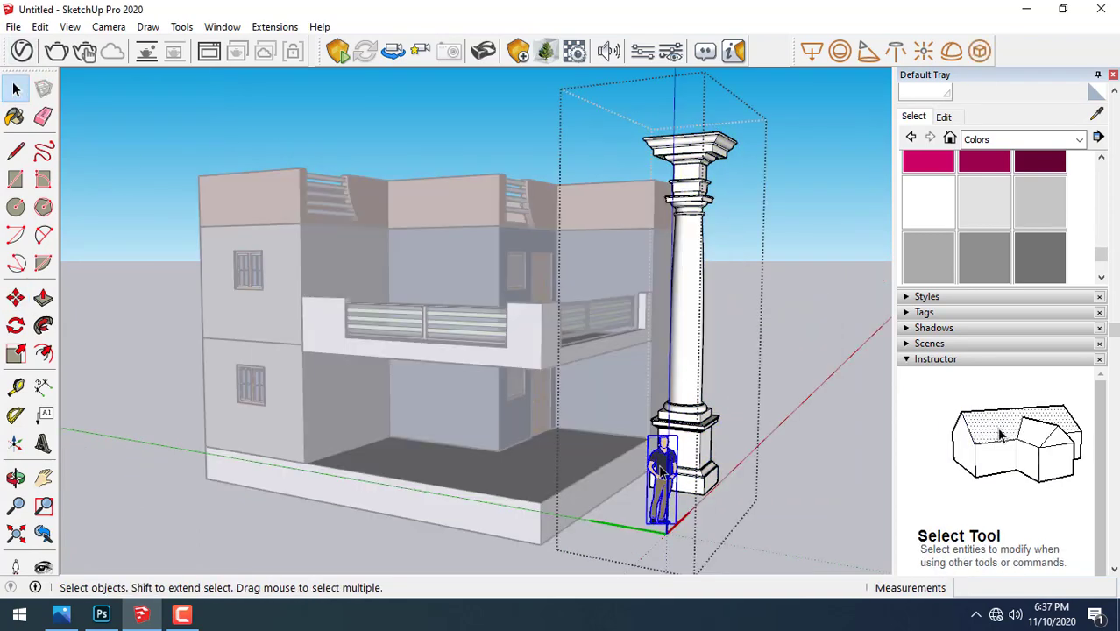
{"action": "key", "text": "Delete"}
{"action": "left_click", "coordinate": [809, 399]}
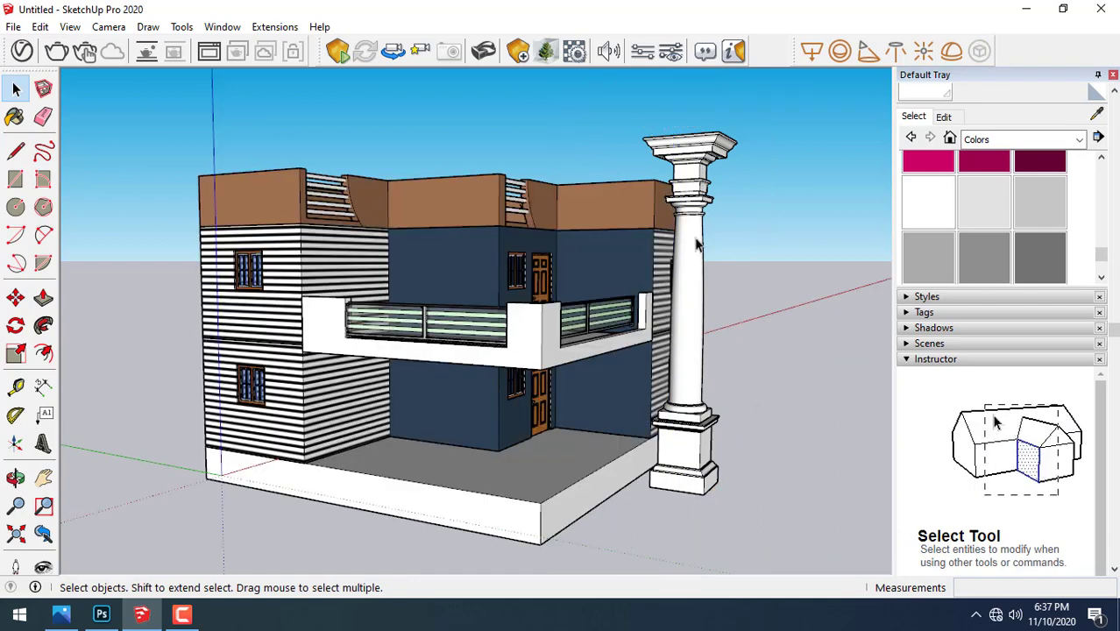
- Move the column under the balcony corner and scale it down to fit
{"action": "left_click", "coordinate": [699, 246]}
{"action": "left_click", "coordinate": [24, 301]}
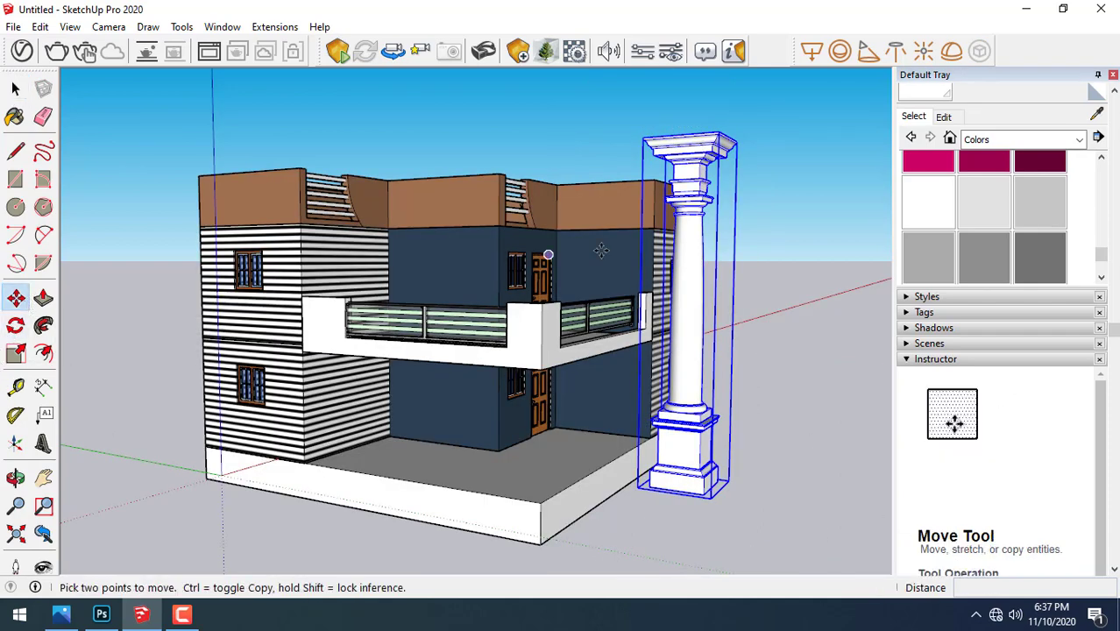
{"action": "left_click", "coordinate": [719, 487]}
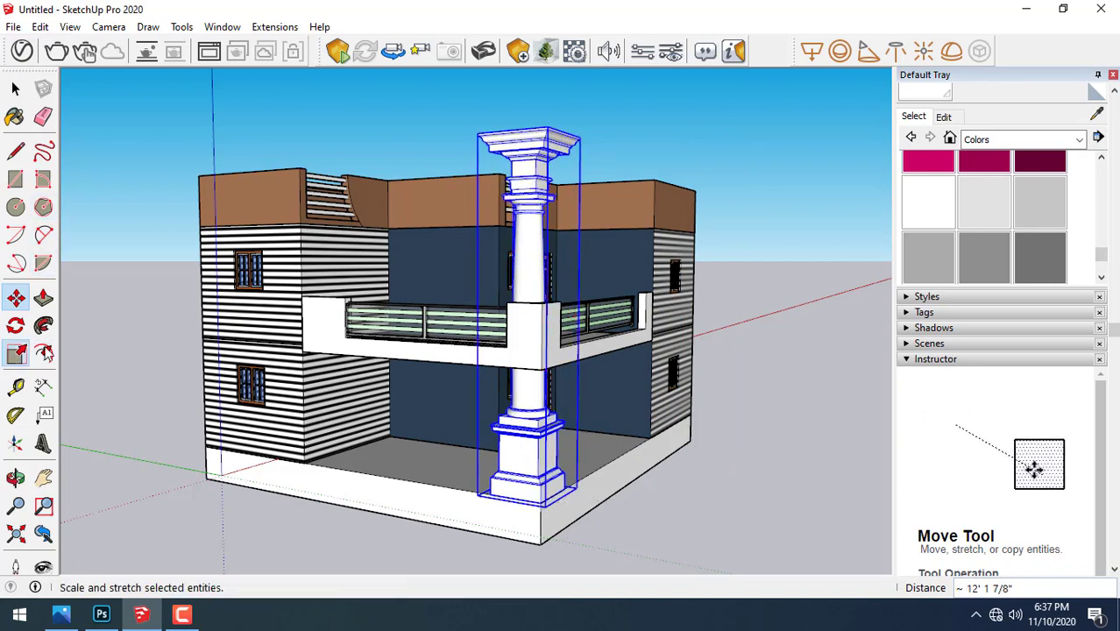
{"action": "left_click", "coordinate": [16, 354]}
{"action": "left_click_drag", "start_coordinate": [579, 136], "coordinate": [558, 443]}
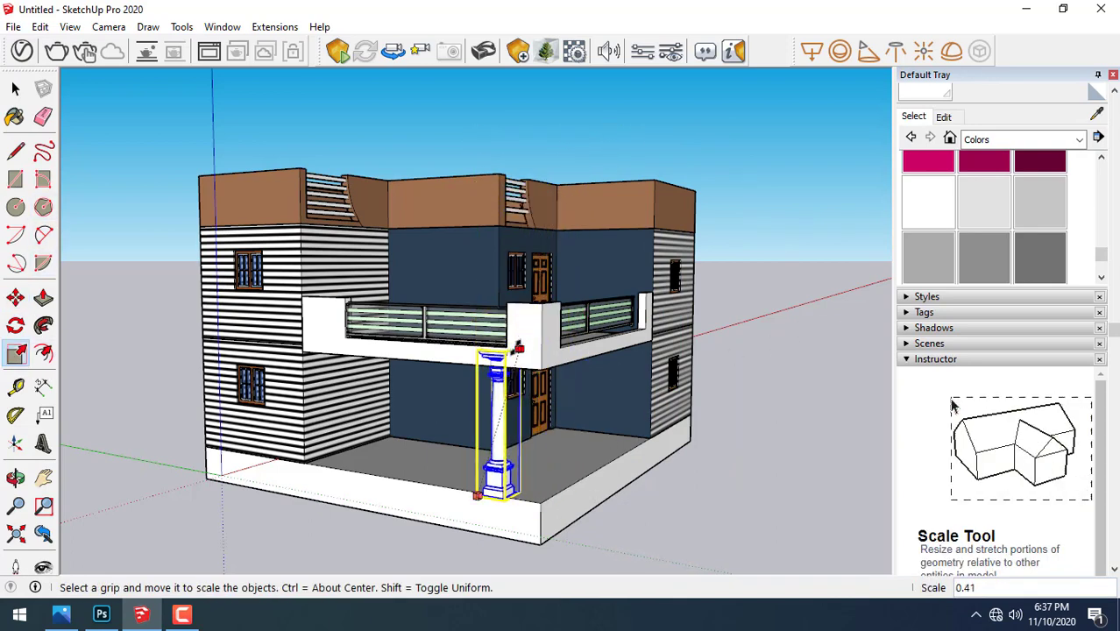
{"action": "middle_click_drag", "start_coordinate": [745, 451], "coordinate": [238, 423]}
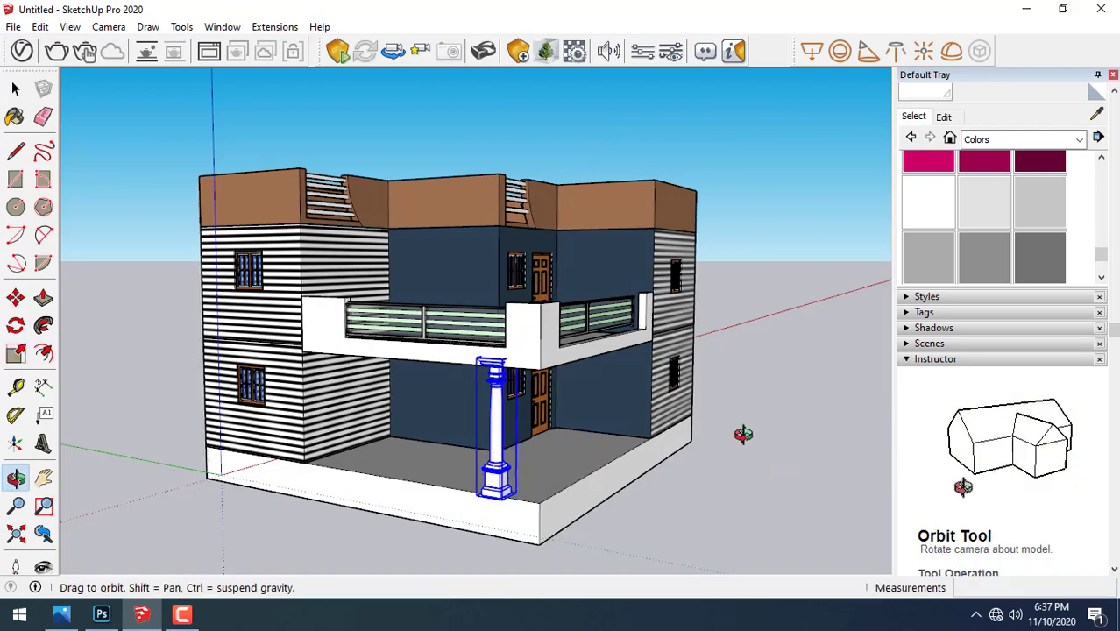
{"action": "scroll", "coordinate": [241, 423], "scroll_direction": "up", "scroll_amount": 2}
{"action": "scroll", "coordinate": [340, 388], "scroll_direction": "up", "scroll_amount": 4}
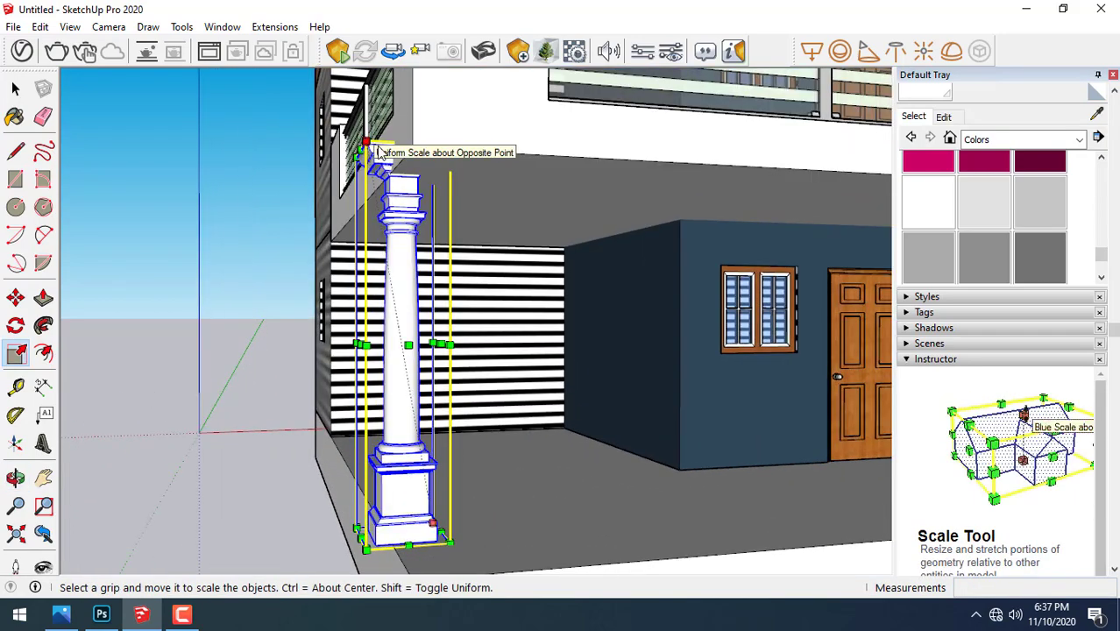
{"action": "left_click_drag", "start_coordinate": [365, 143], "coordinate": [371, 173]}
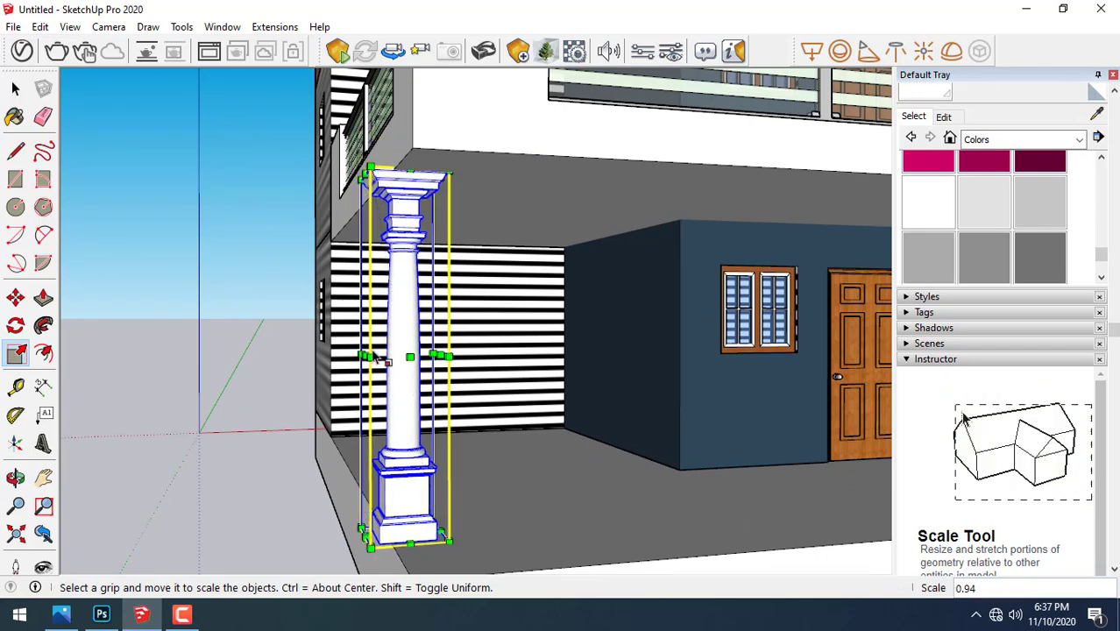
- Nudge the porch column into place and copy it along the porch
{"action": "left_click", "coordinate": [15, 298]}
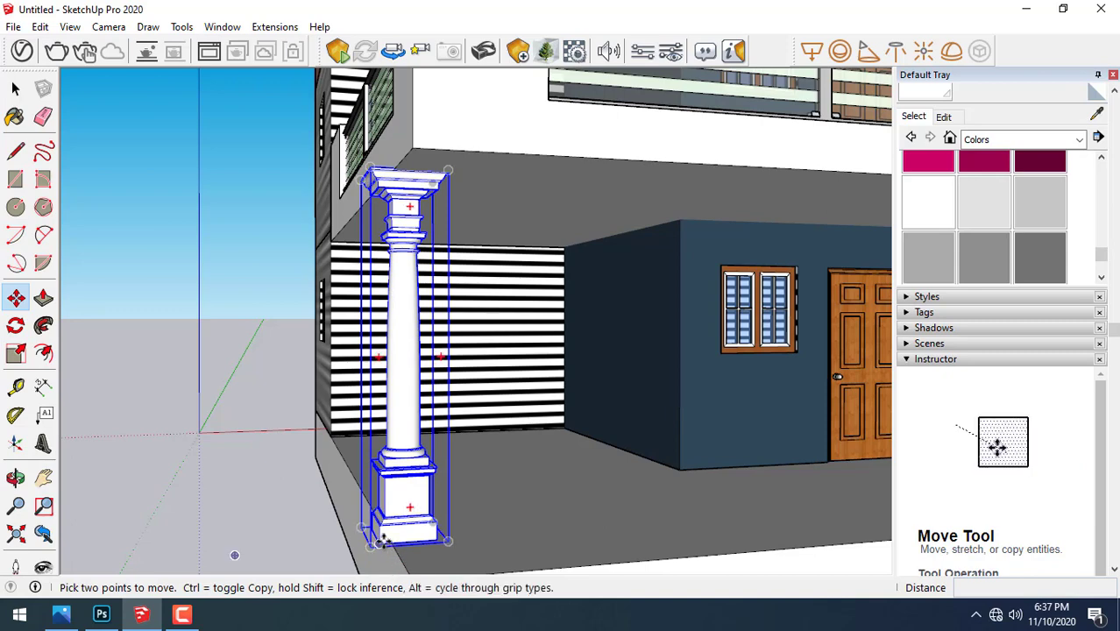
{"action": "left_click_drag", "start_coordinate": [378, 543], "coordinate": [416, 538]}
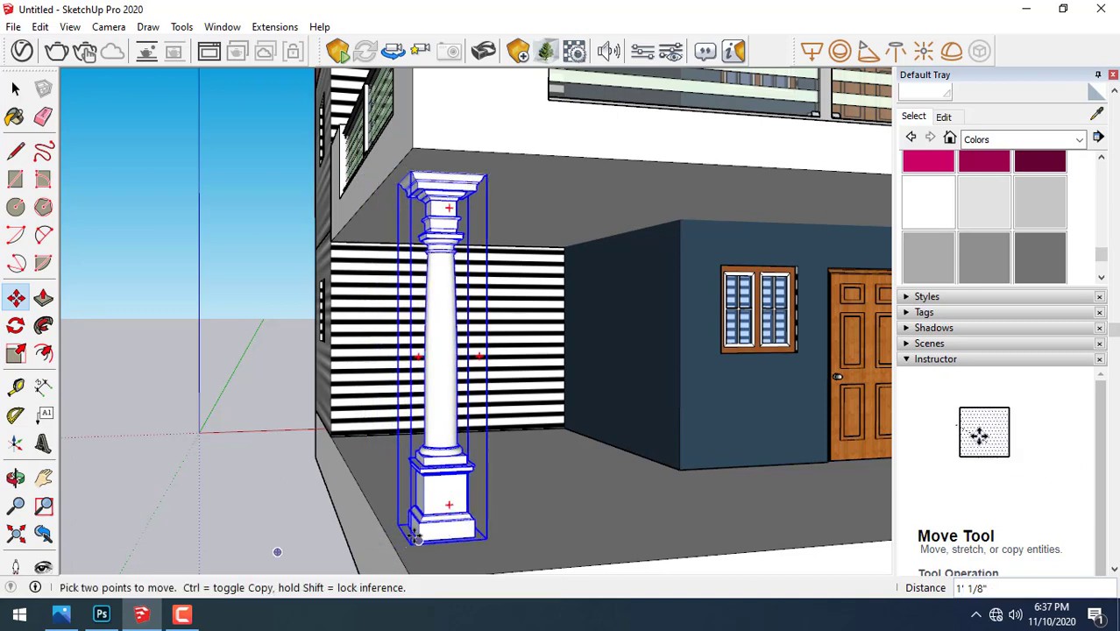
{"action": "key", "text": "ctrl"}
{"action": "left_click", "coordinate": [415, 538]}
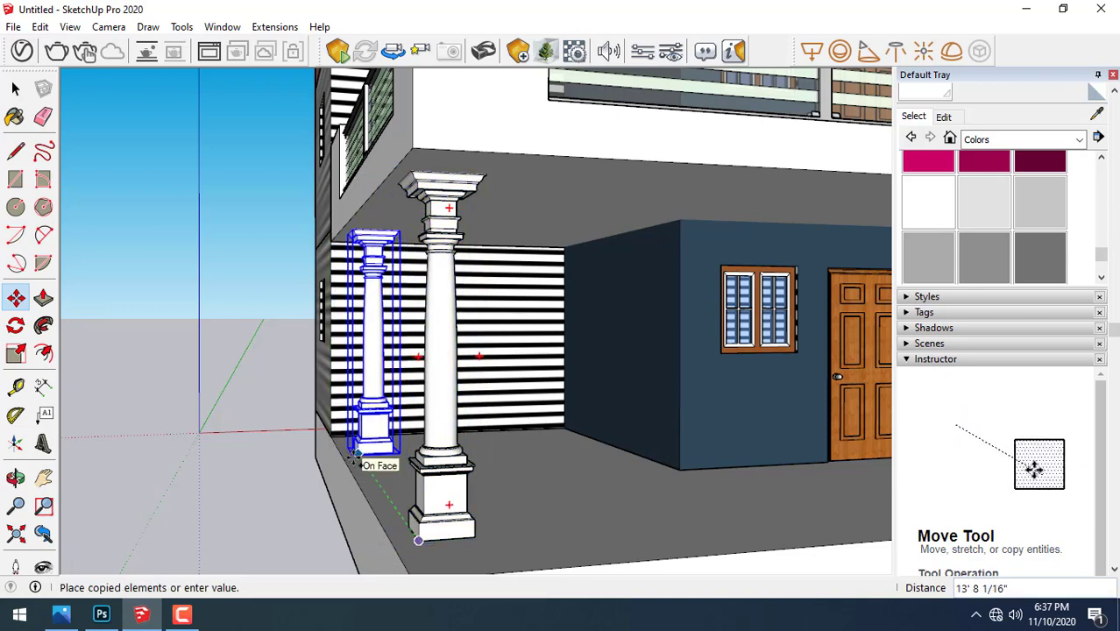
{"action": "left_click", "coordinate": [354, 452]}
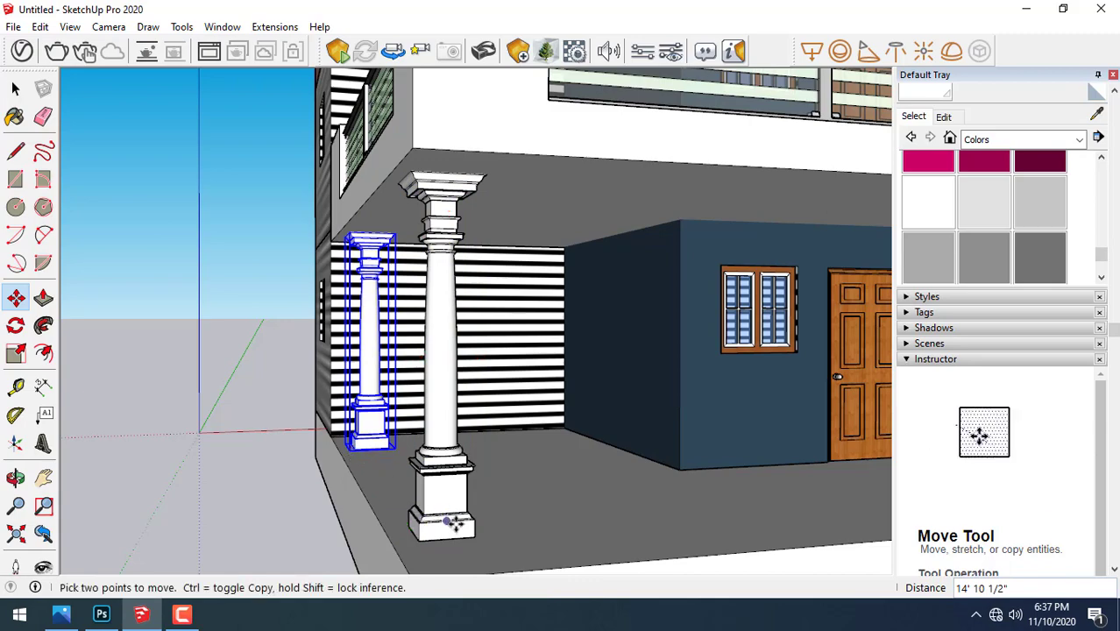
{"action": "middle_click_drag", "start_coordinate": [455, 501], "coordinate": [595, 433]}
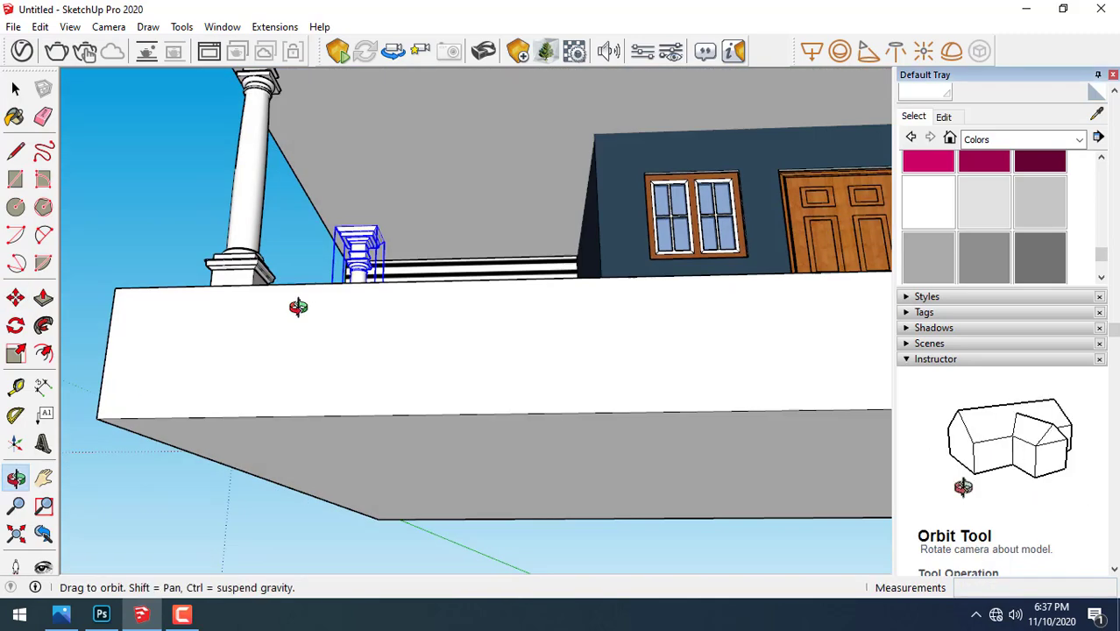
{"action": "scroll", "coordinate": [595, 476], "scroll_direction": "down", "scroll_amount": 5}
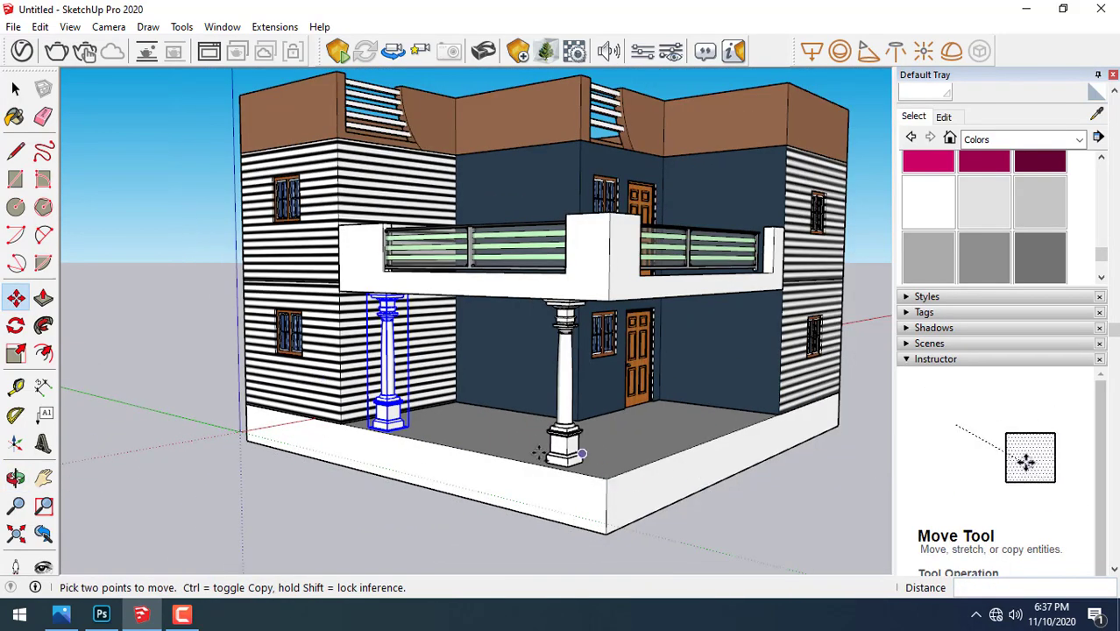
- Copy the middle porch column to the porch's right end
{"action": "left_click", "coordinate": [17, 90]}
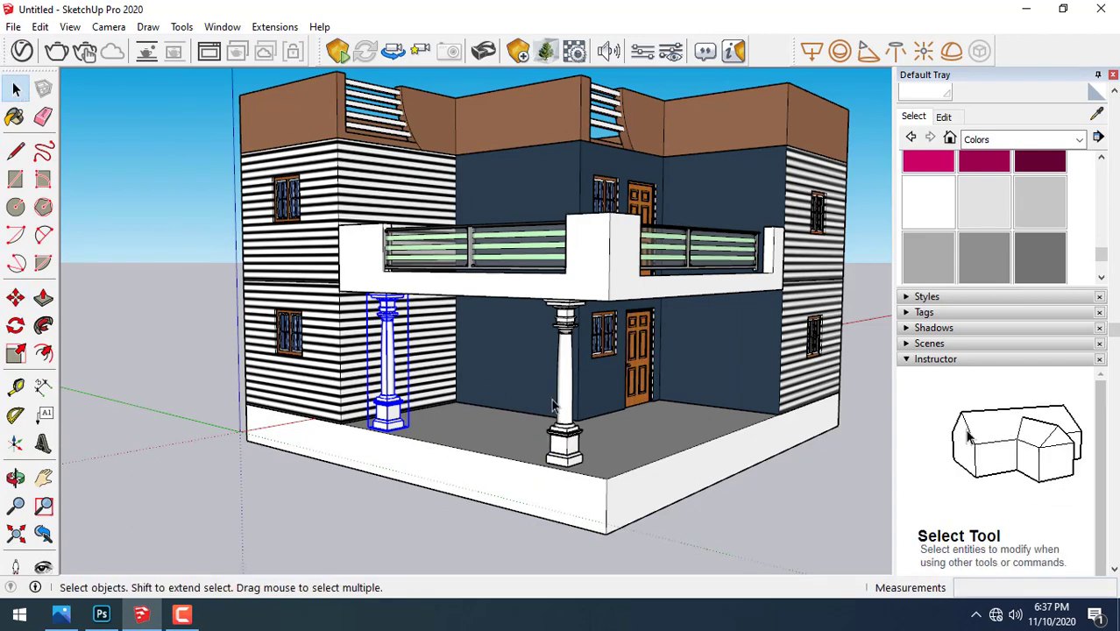
{"action": "left_click", "coordinate": [568, 409]}
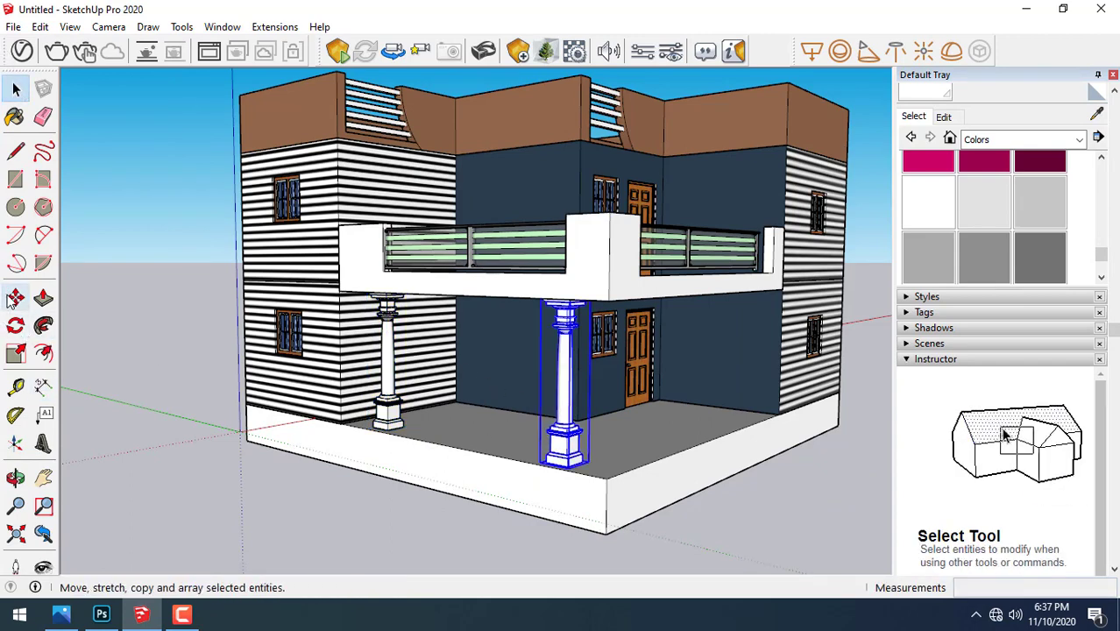
{"action": "left_click", "coordinate": [16, 299]}
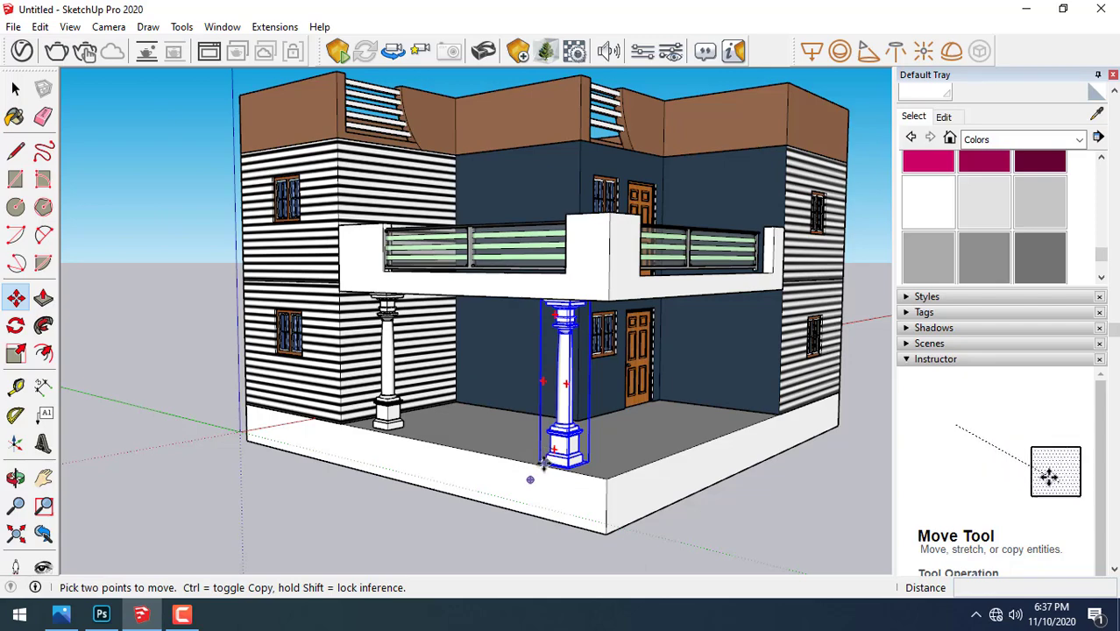
{"action": "left_click", "coordinate": [543, 465]}
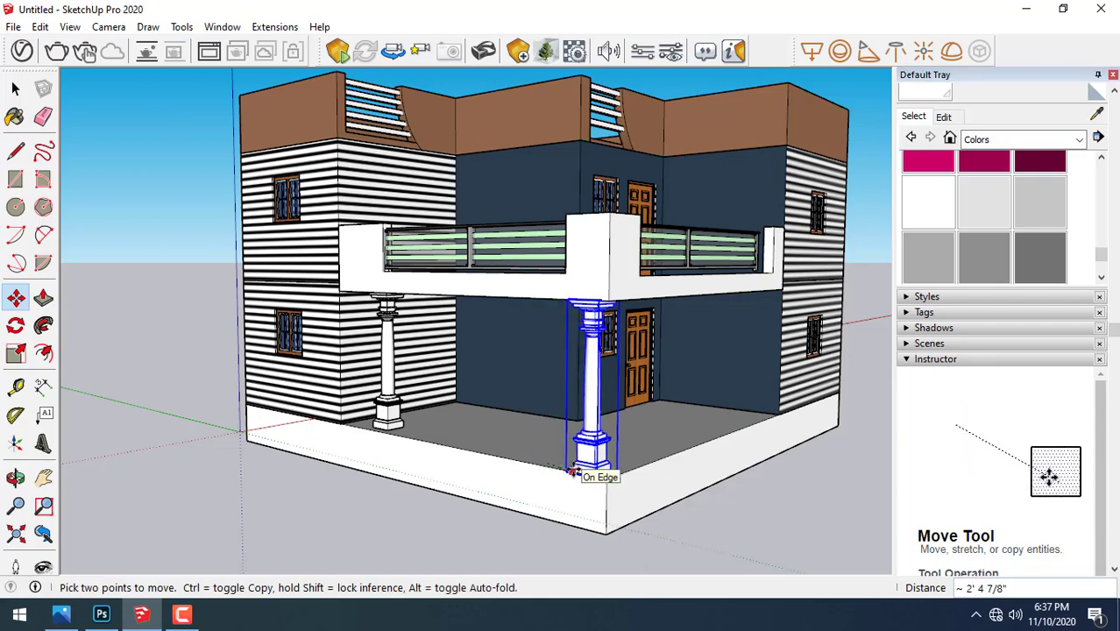
{"action": "middle_click_drag", "start_coordinate": [572, 473], "coordinate": [525, 439]}
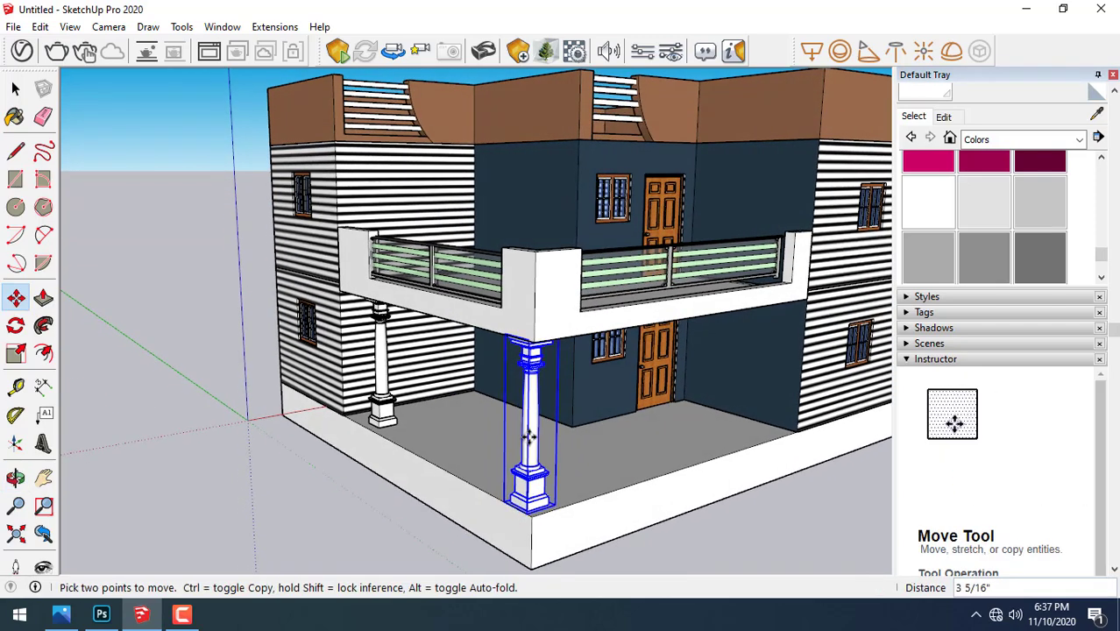
{"action": "left_click", "coordinate": [529, 425]}
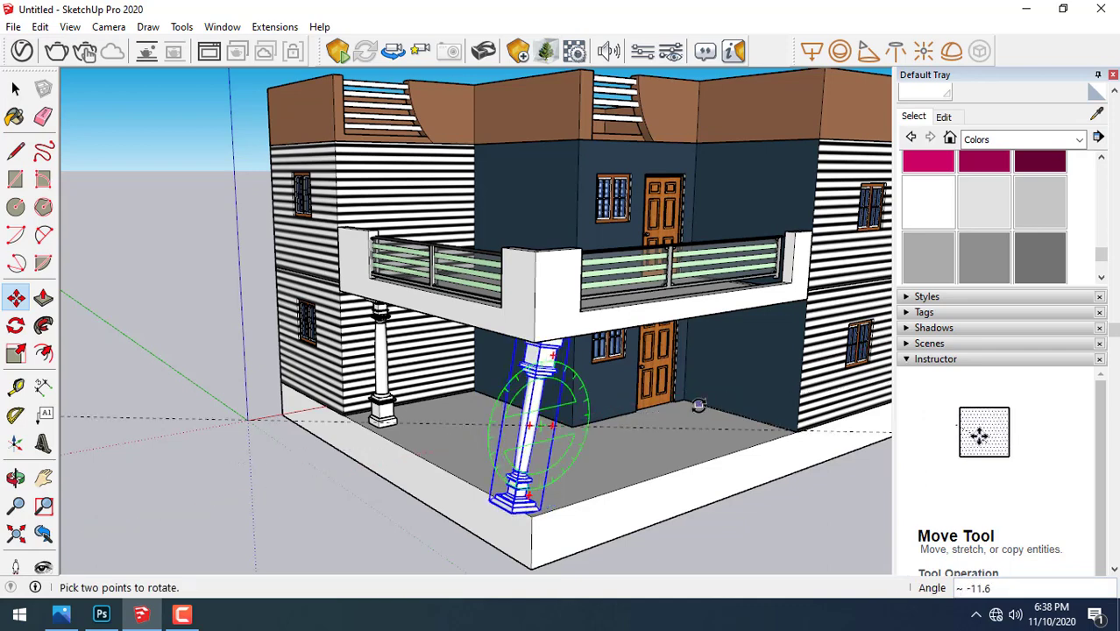
{"action": "key", "text": "Escape"}
{"action": "key", "text": "ctrl"}
{"action": "left_click", "coordinate": [513, 480]}
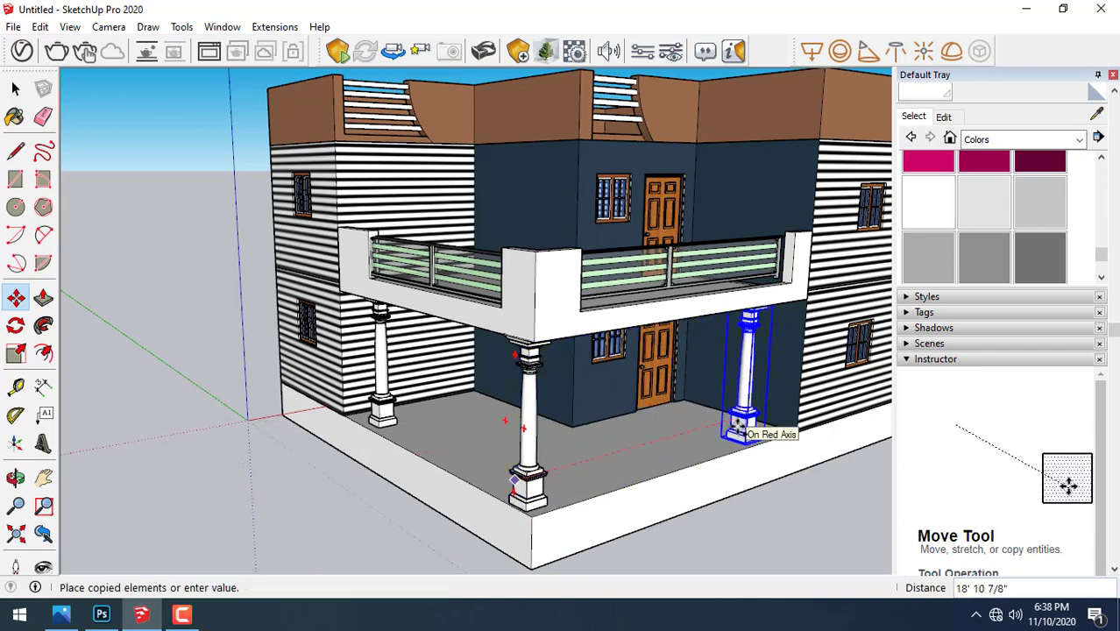
{"action": "left_click", "coordinate": [747, 431]}
{"action": "left_click", "coordinate": [15, 88]}
{"action": "middle_click_drag", "start_coordinate": [671, 457], "coordinate": [735, 526]}
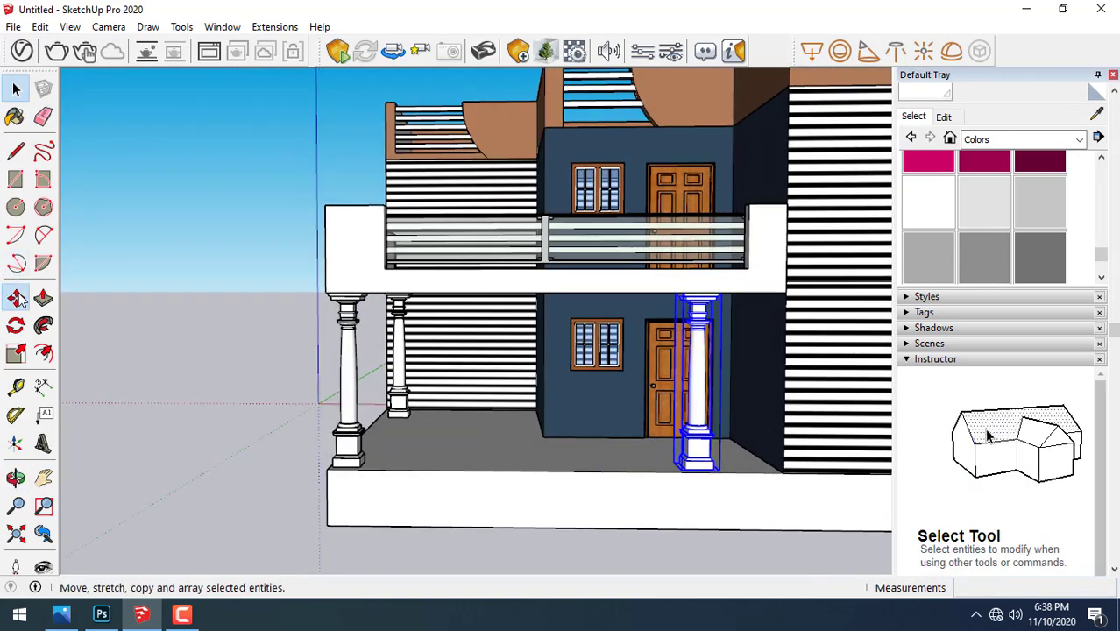
- Place another column copy against the right wall at the porch front
{"action": "left_click", "coordinate": [16, 298]}
{"action": "left_click", "coordinate": [705, 452]}
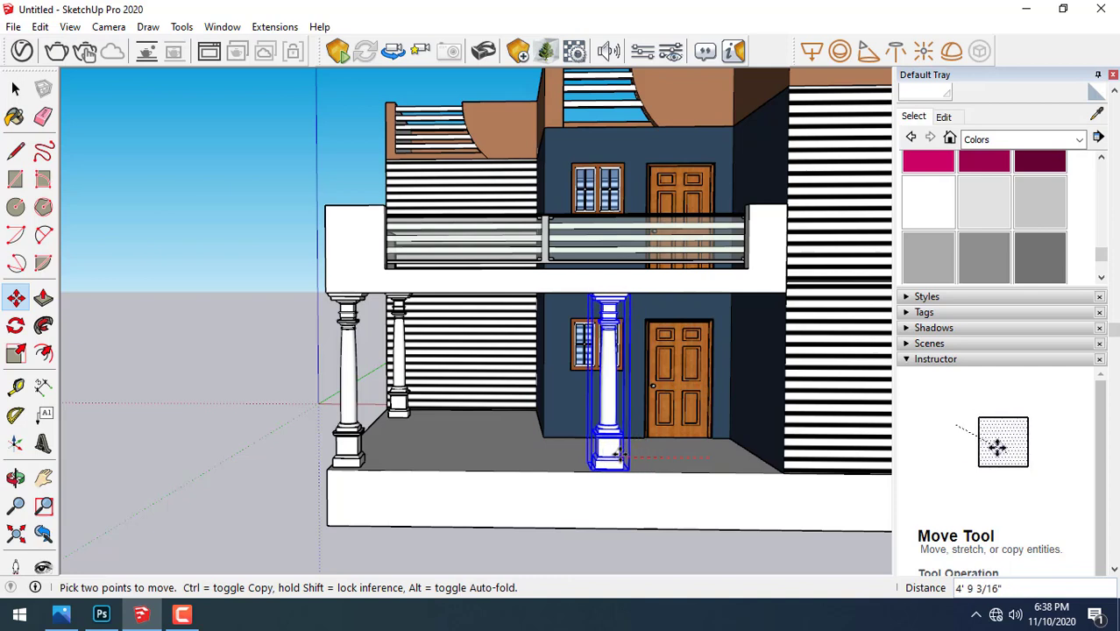
{"action": "key", "text": "ctrl"}
{"action": "left_click", "coordinate": [619, 436]}
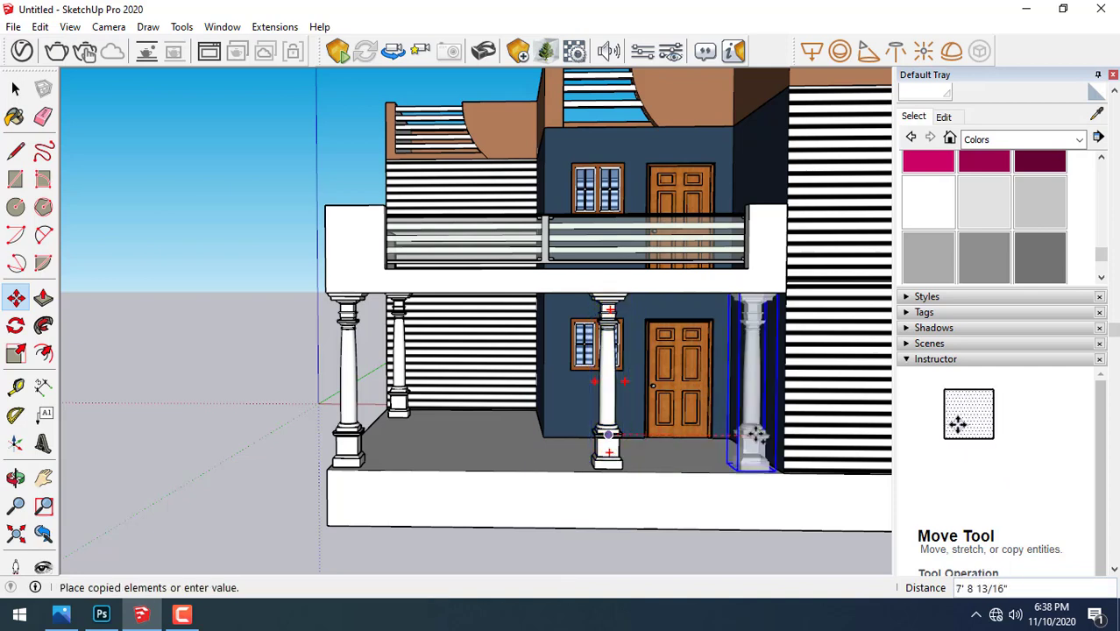
{"action": "key", "text": "space"}
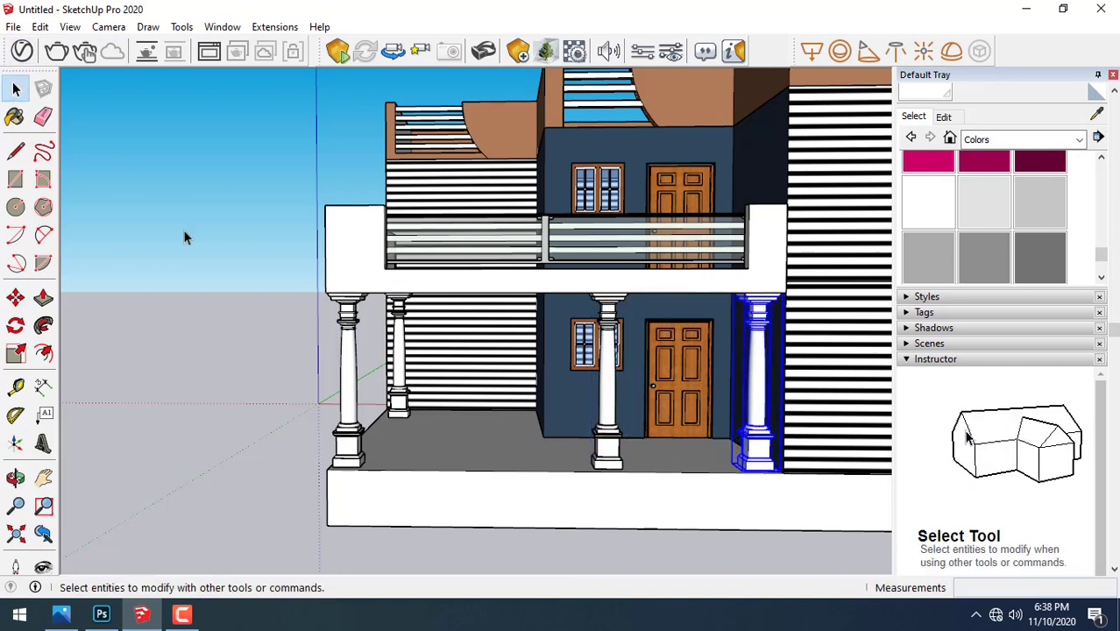
{"action": "left_click", "coordinate": [182, 238]}
{"action": "mouse_move", "coordinate": [353, 448]}
{"action": "middle_mouse_down"}
{"action": "mouse_move", "coordinate": [544, 467]}
{"action": "mouse_move", "coordinate": [586, 501]}
{"action": "middle_mouse_up"}
{"action": "middle_click", "coordinate": [465, 461]}
{"action": "left_click", "coordinate": [16, 153]}
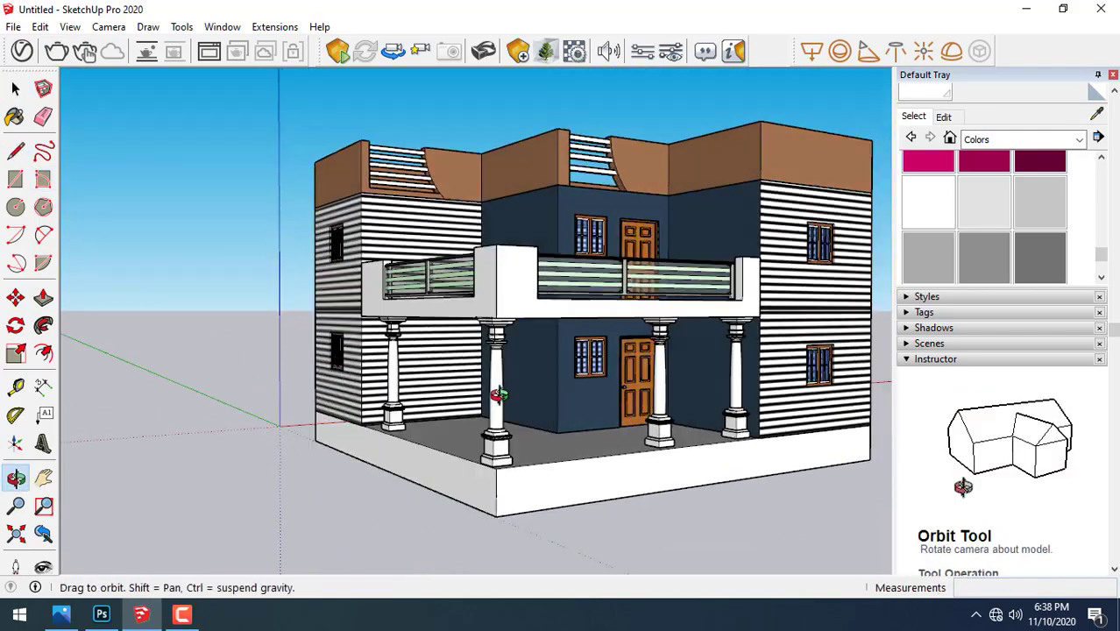
{"action": "mouse_move", "coordinate": [614, 438]}
{"action": "middle_mouse_down"}
{"action": "mouse_move", "coordinate": [731, 431]}
{"action": "mouse_move", "coordinate": [628, 457]}
{"action": "mouse_move", "coordinate": [647, 457]}
{"action": "middle_mouse_up"}
{"action": "scroll", "coordinate": [731, 430], "scroll_direction": "up", "scroll_amount": 3}
{"action": "scroll", "coordinate": [729, 432], "scroll_direction": "up", "scroll_amount": 3}
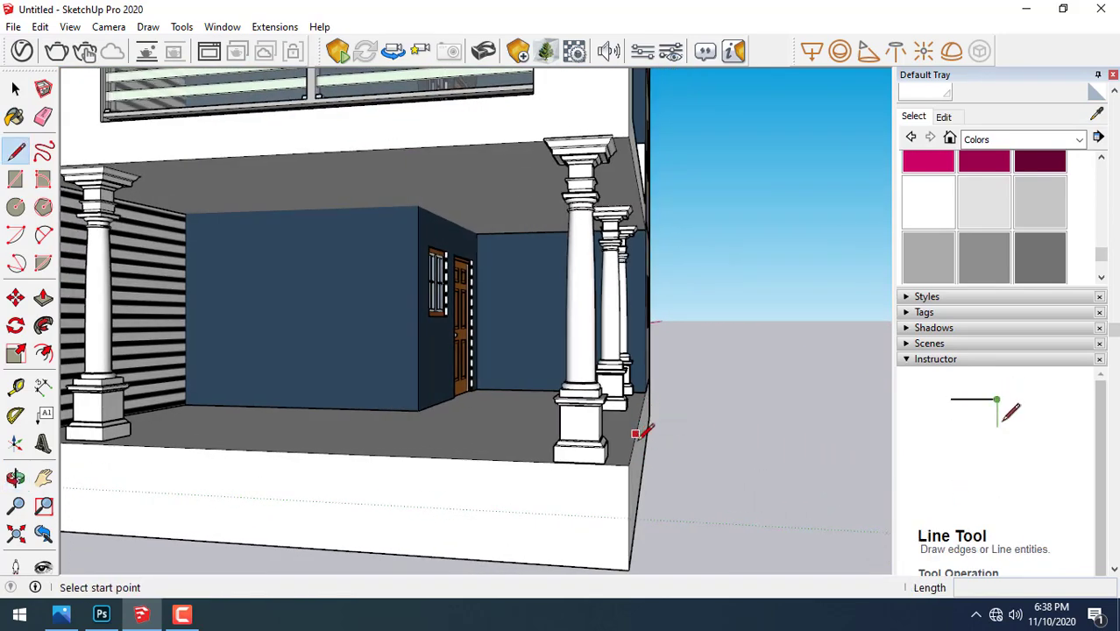
- Draw a closed stepped stair profile at the porch corner
{"action": "left_click", "coordinate": [628, 464]}
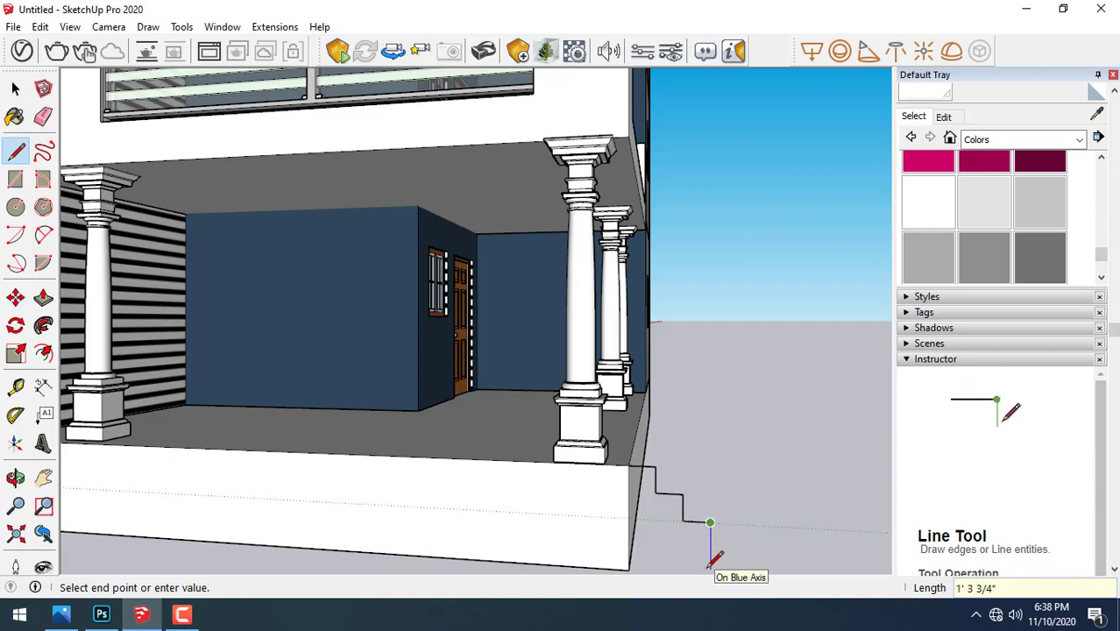
{"action": "scroll", "coordinate": [664, 507], "scroll_direction": "down", "scroll_amount": 2}
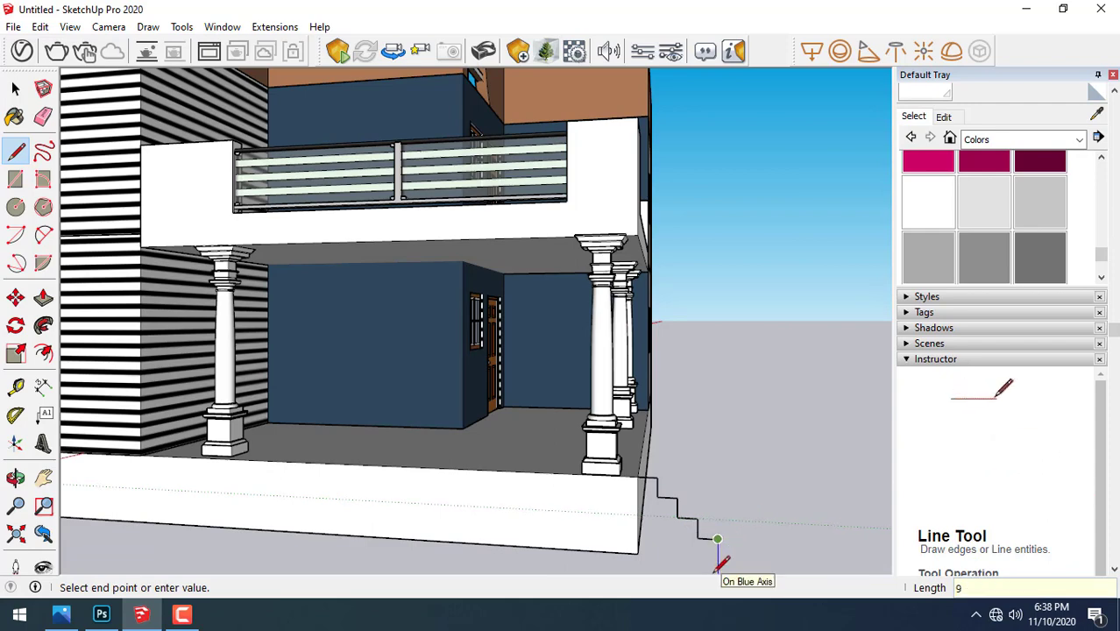
{"action": "left_click", "coordinate": [637, 553]}
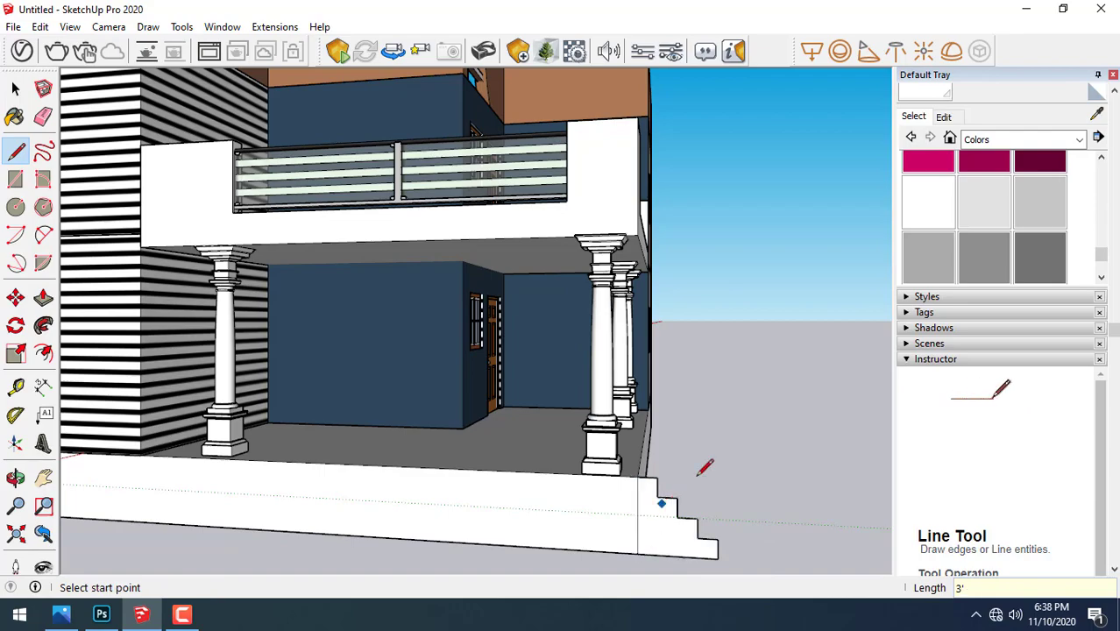
{"action": "middle_click_drag", "start_coordinate": [704, 467], "coordinate": [147, 298]}
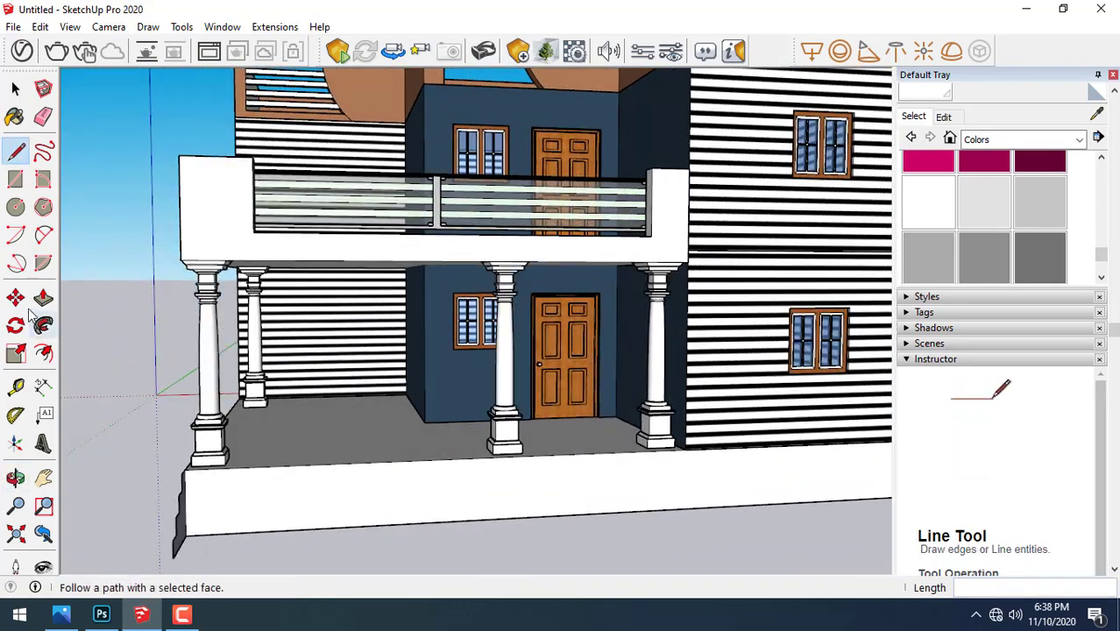
- Extrude the profile sideways into steps, then trim the side back to the column
{"action": "left_click", "coordinate": [44, 300]}
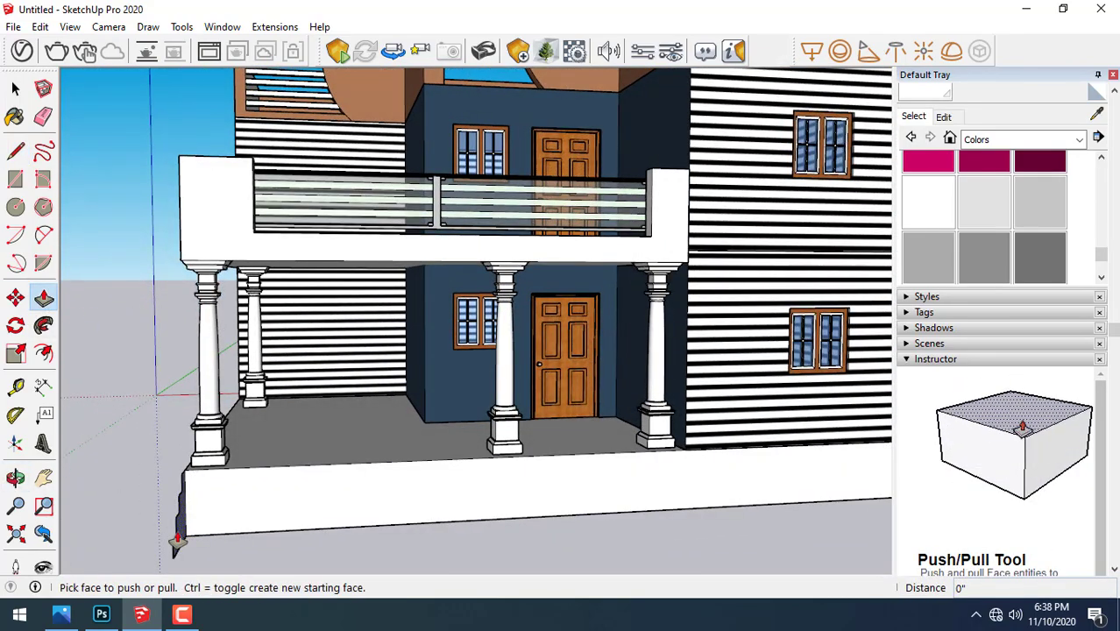
{"action": "left_click", "coordinate": [183, 544]}
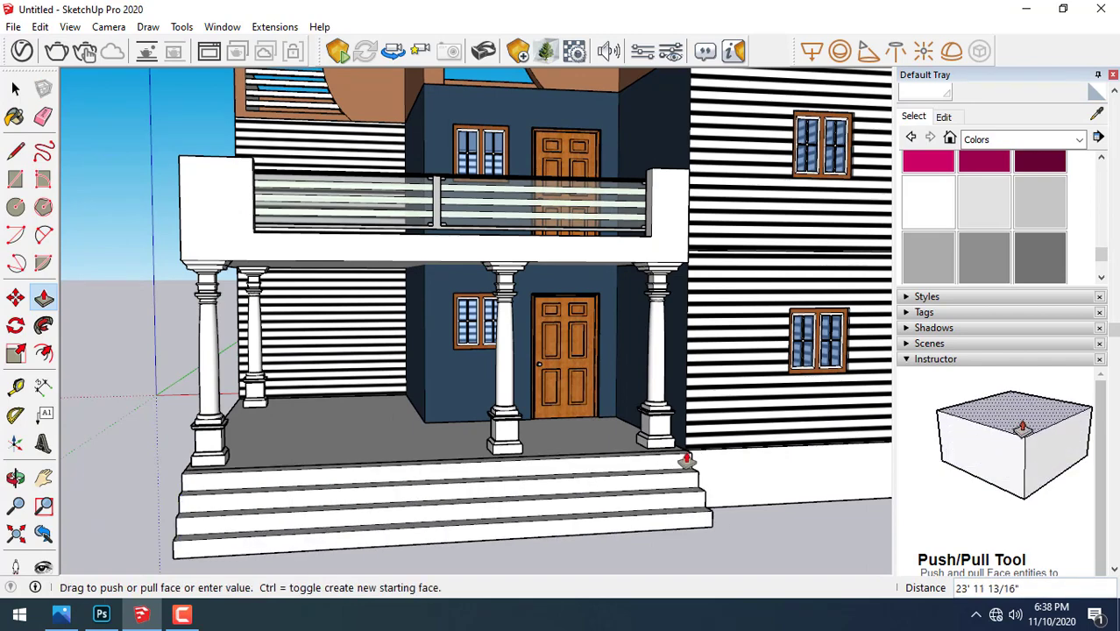
{"action": "left_click", "coordinate": [690, 459]}
{"action": "mouse_move", "coordinate": [263, 480]}
{"action": "middle_mouse_down"}
{"action": "mouse_move", "coordinate": [382, 458]}
{"action": "mouse_move", "coordinate": [363, 545]}
{"action": "middle_mouse_up"}
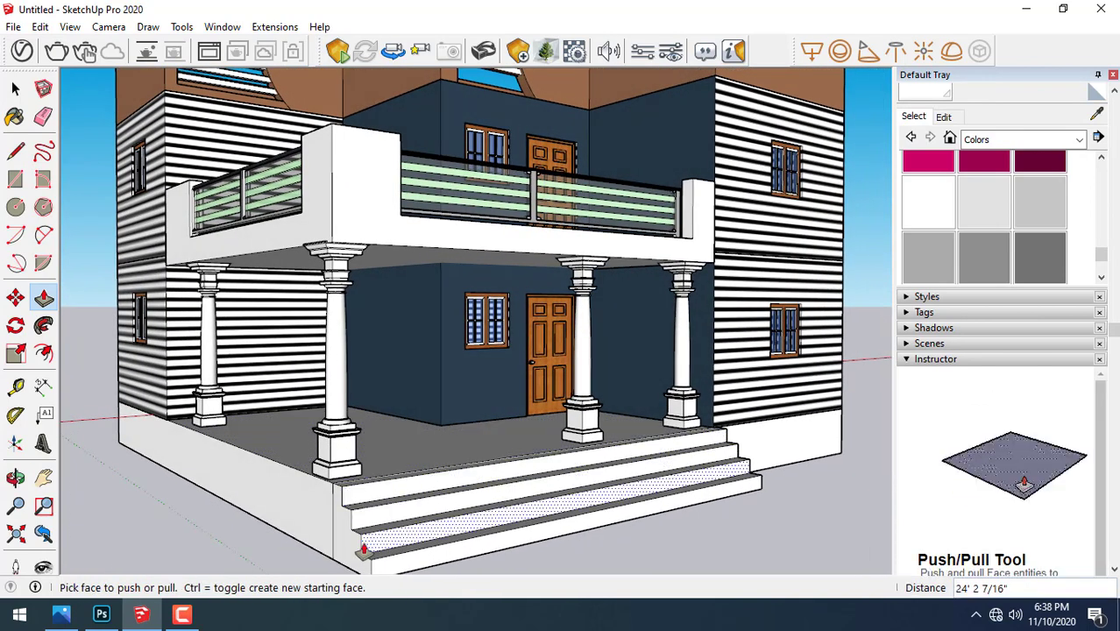
{"action": "left_click", "coordinate": [339, 558]}
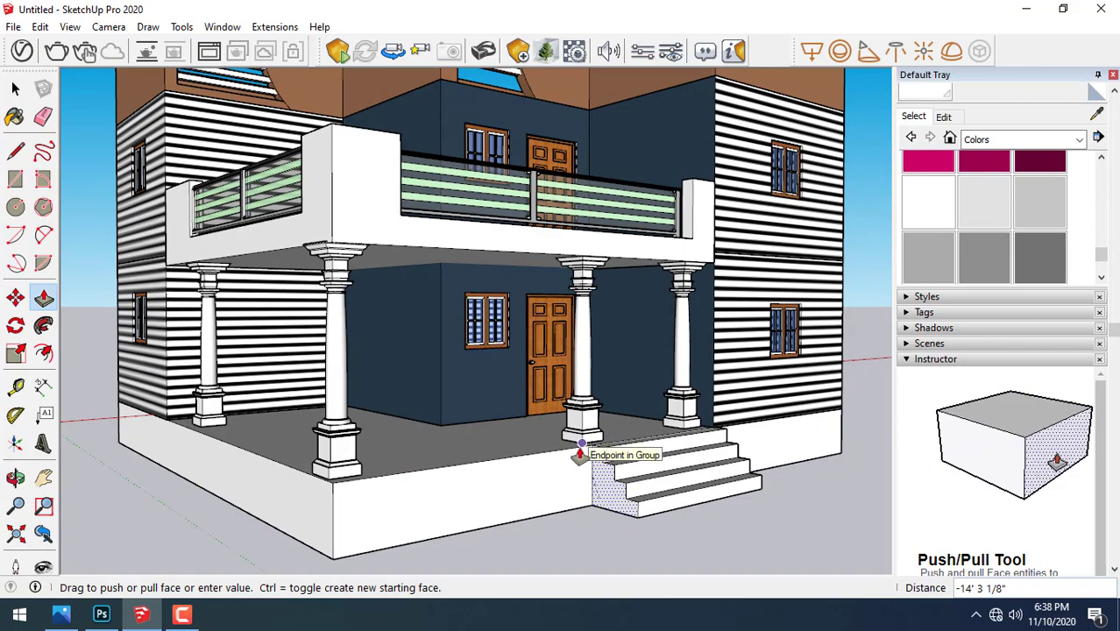
{"action": "left_click", "coordinate": [579, 454]}
{"action": "key", "text": "space"}
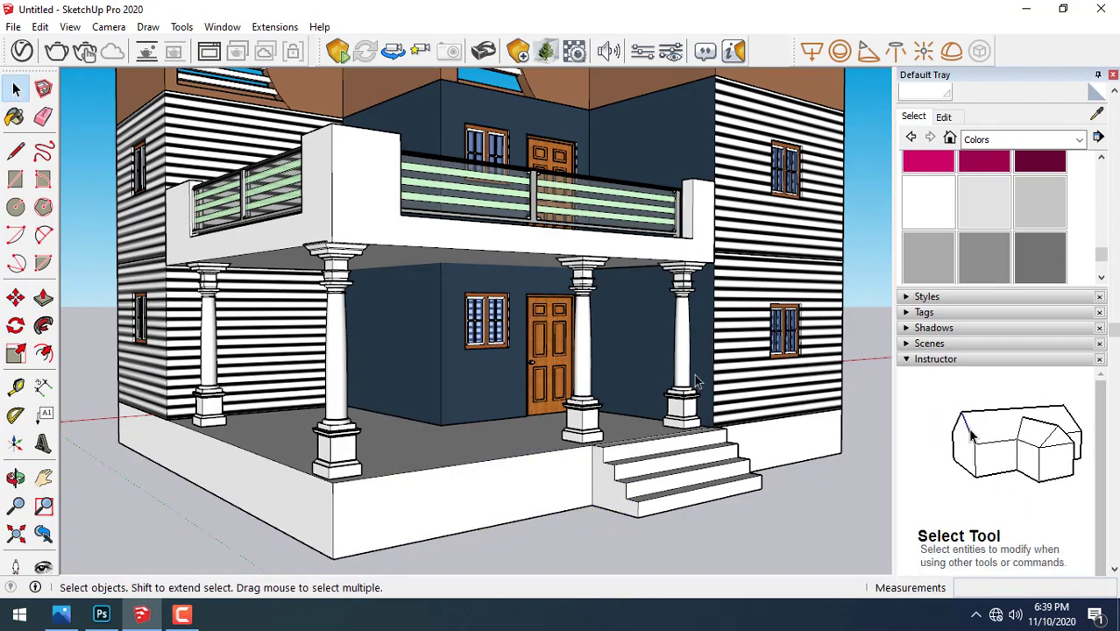
{"action": "mouse_move", "coordinate": [695, 379]}
{"action": "middle_mouse_down"}
{"action": "mouse_move", "coordinate": [631, 350]}
{"action": "mouse_move", "coordinate": [582, 388]}
{"action": "middle_mouse_up"}
{"action": "scroll", "coordinate": [565, 315], "scroll_direction": "down", "scroll_amount": 2}
{"action": "scroll", "coordinate": [550, 353], "scroll_direction": "down", "scroll_amount": 2}
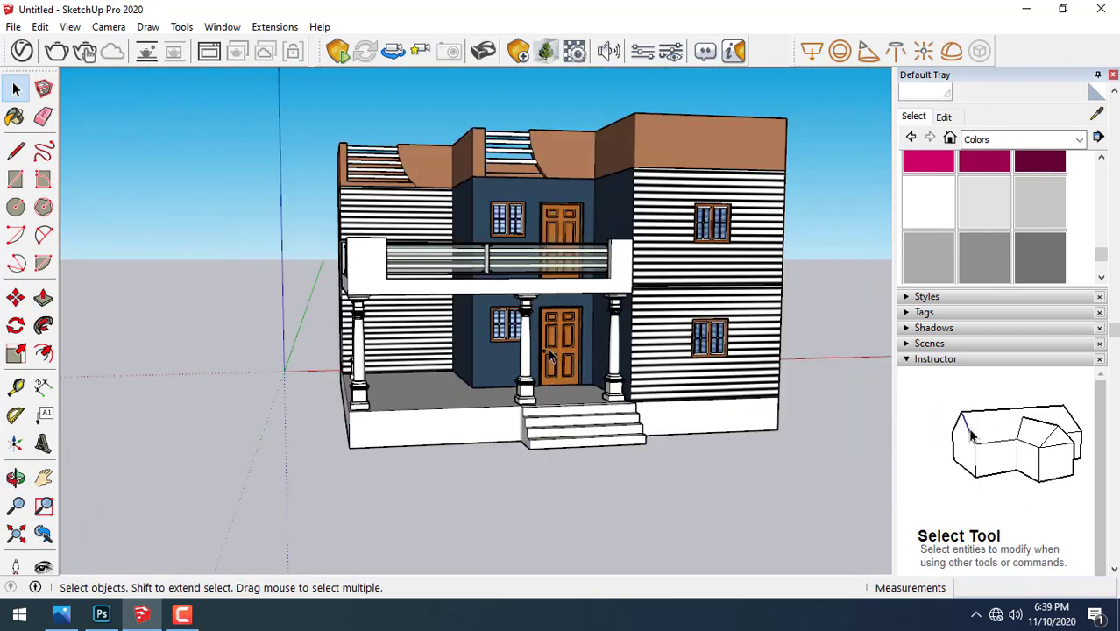
{"action": "mouse_move", "coordinate": [551, 354]}
{"action": "middle_mouse_down"}
{"action": "mouse_move", "coordinate": [655, 325]}
{"action": "mouse_move", "coordinate": [558, 368]}
{"action": "middle_mouse_up"}
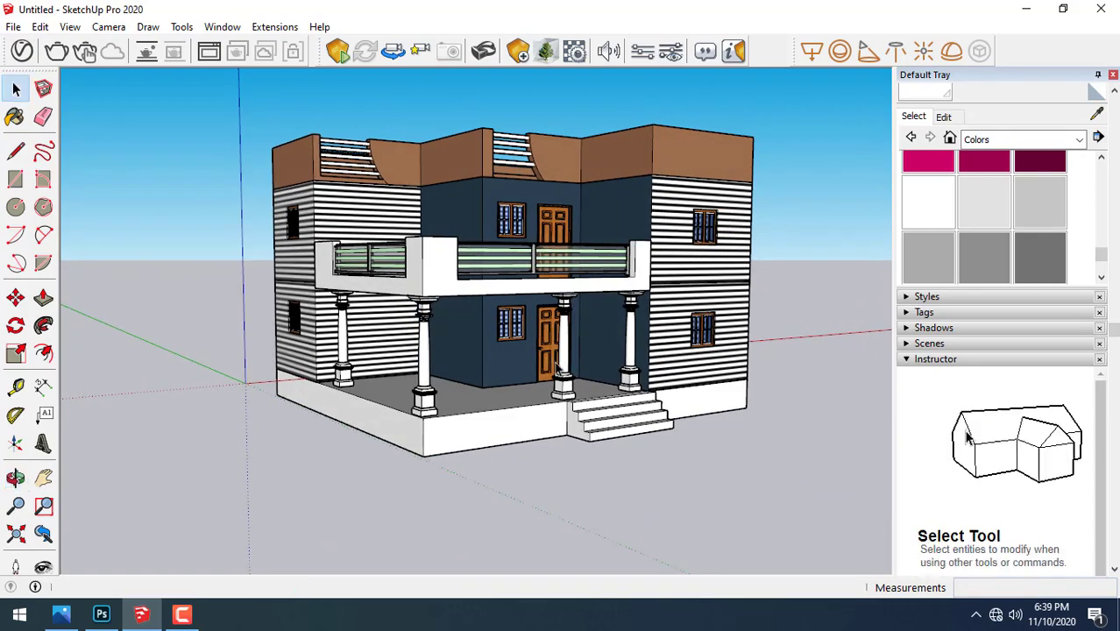
{"action": "scroll", "coordinate": [447, 372], "scroll_direction": "up", "scroll_amount": 2}
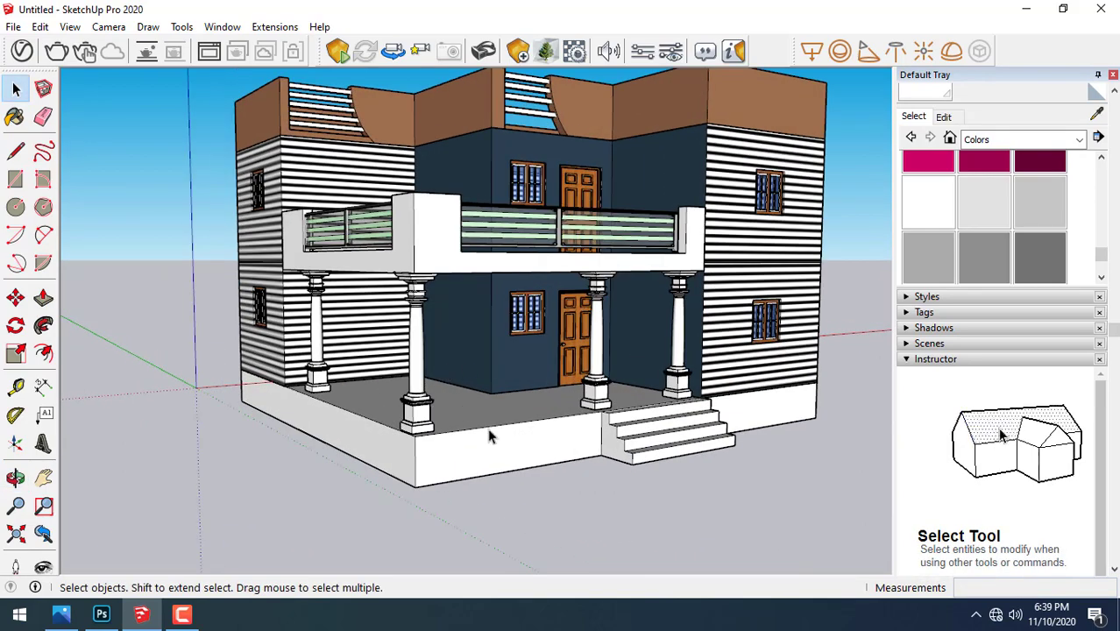
{"action": "middle_click_drag", "start_coordinate": [493, 381], "coordinate": [556, 375]}
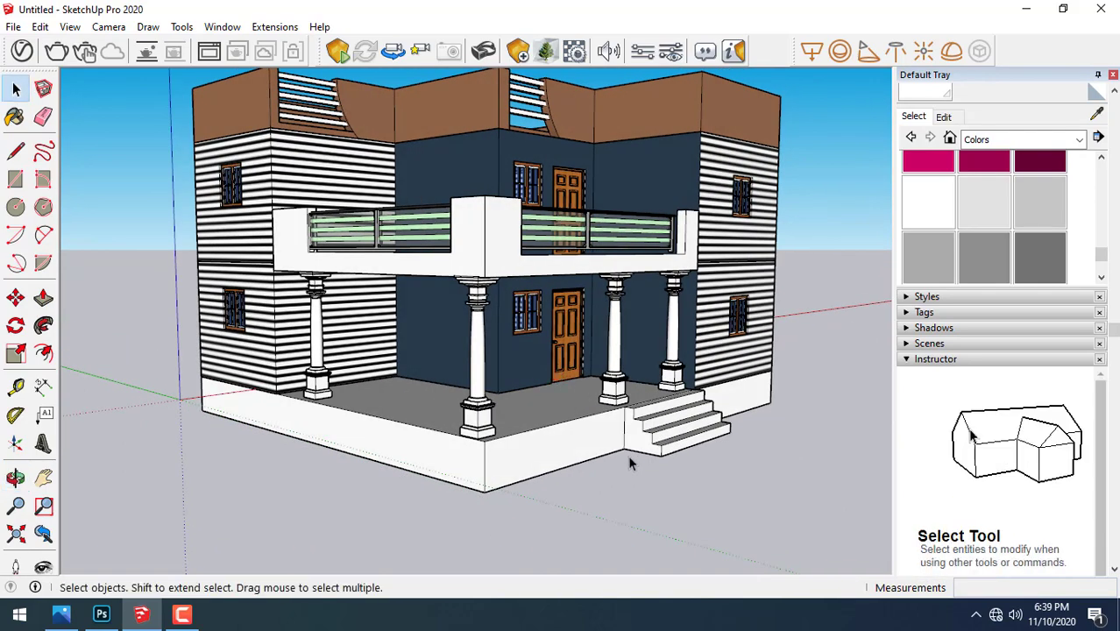
{"action": "middle_click_drag", "start_coordinate": [490, 444], "coordinate": [480, 472]}
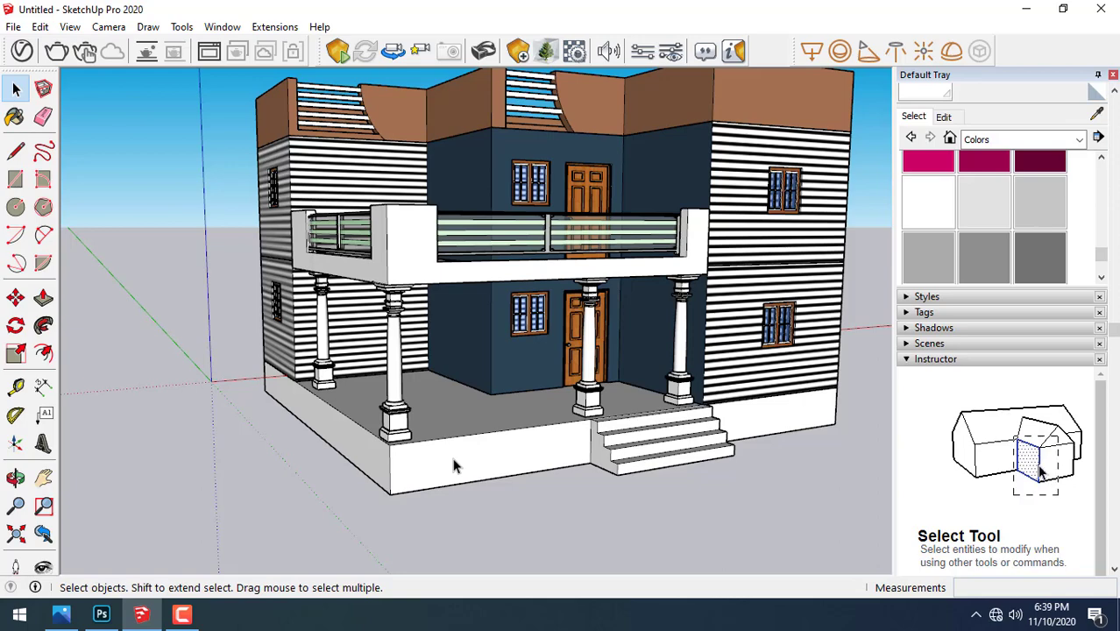
{"action": "middle_click_drag", "start_coordinate": [491, 477], "coordinate": [550, 433]}
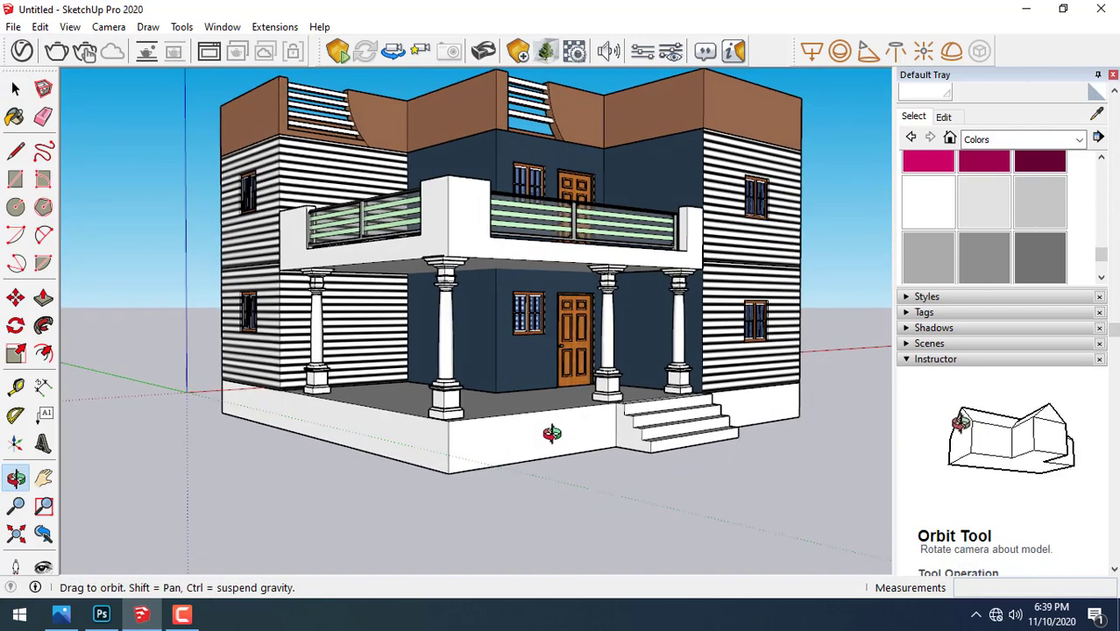
{"action": "scroll", "coordinate": [397, 289], "scroll_direction": "up", "scroll_amount": 2}
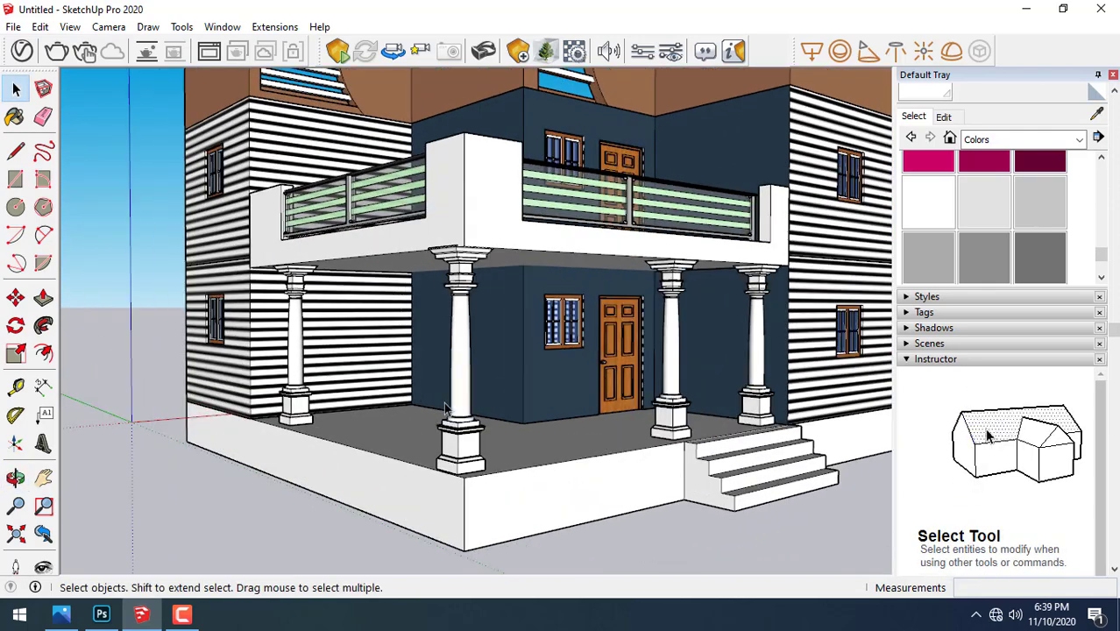
{"action": "scroll", "coordinate": [440, 395], "scroll_direction": "down", "scroll_amount": 3}
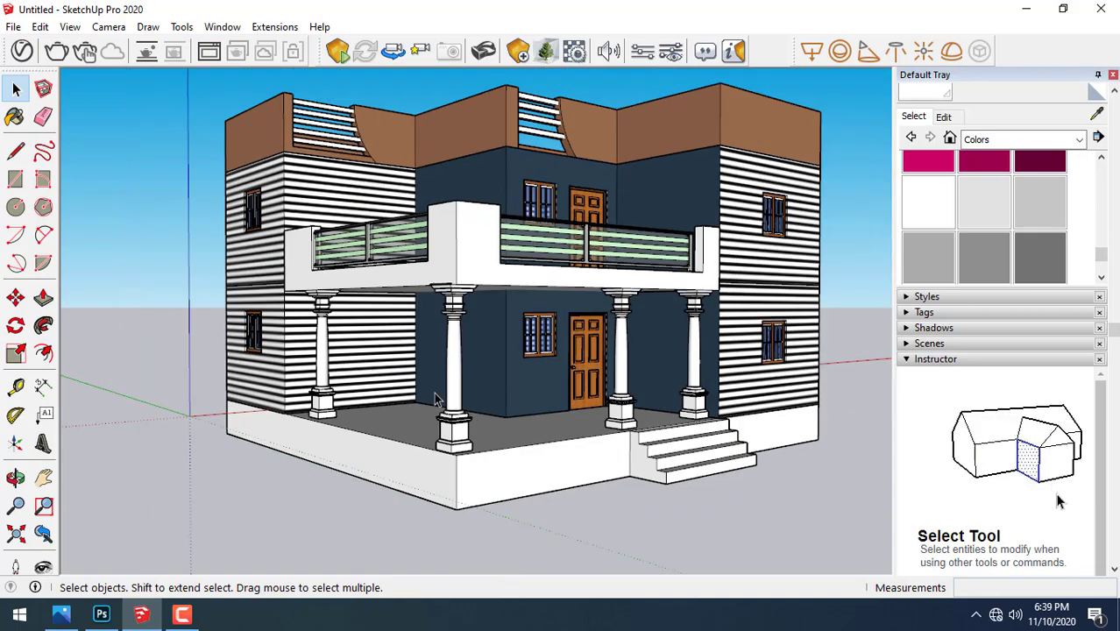
{"action": "mouse_move", "coordinate": [440, 395]}
{"action": "middle_mouse_down"}
{"action": "mouse_move", "coordinate": [507, 369]}
{"action": "mouse_move", "coordinate": [494, 338]}
{"action": "mouse_move", "coordinate": [561, 306]}
{"action": "middle_mouse_up"}
{"action": "scroll", "coordinate": [558, 220], "scroll_direction": "up", "scroll_amount": 1}
{"action": "middle_click_drag", "start_coordinate": [558, 220], "coordinate": [204, 239]}
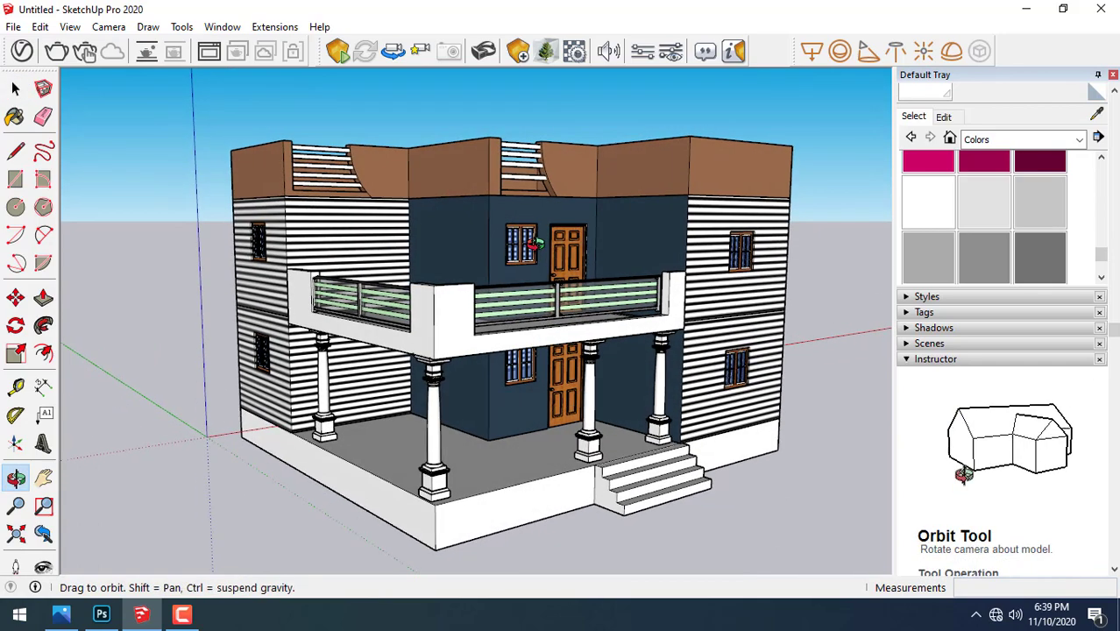
- Import the bg4.2 model from the sketch up model > outer wall folder
{"action": "left_click", "coordinate": [11, 29]}
{"action": "left_click", "coordinate": [35, 283]}
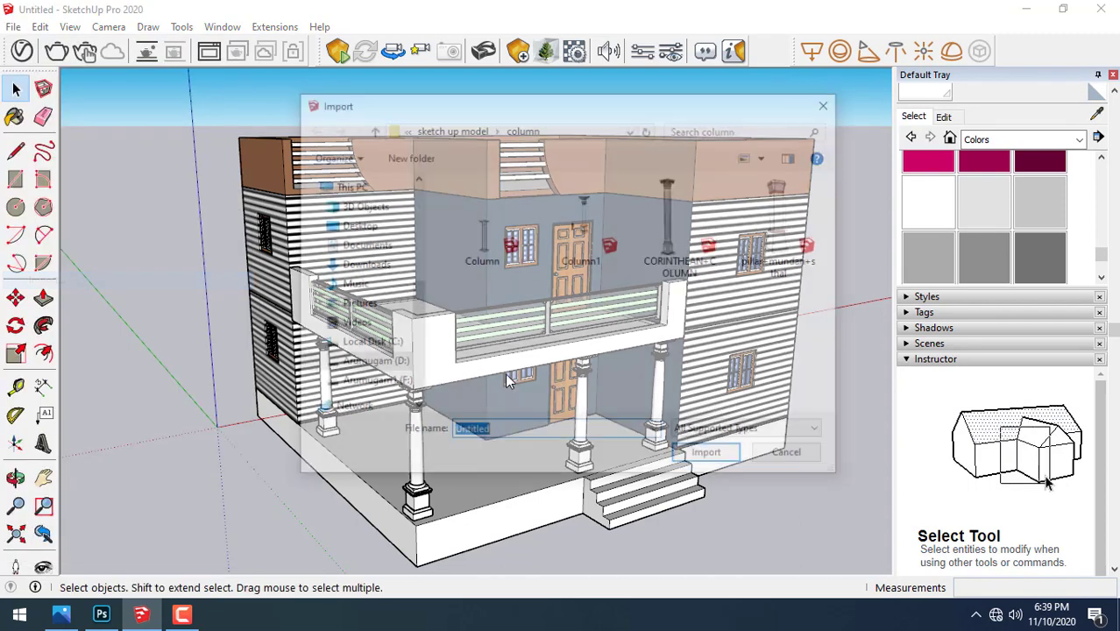
{"action": "left_click", "coordinate": [450, 128]}
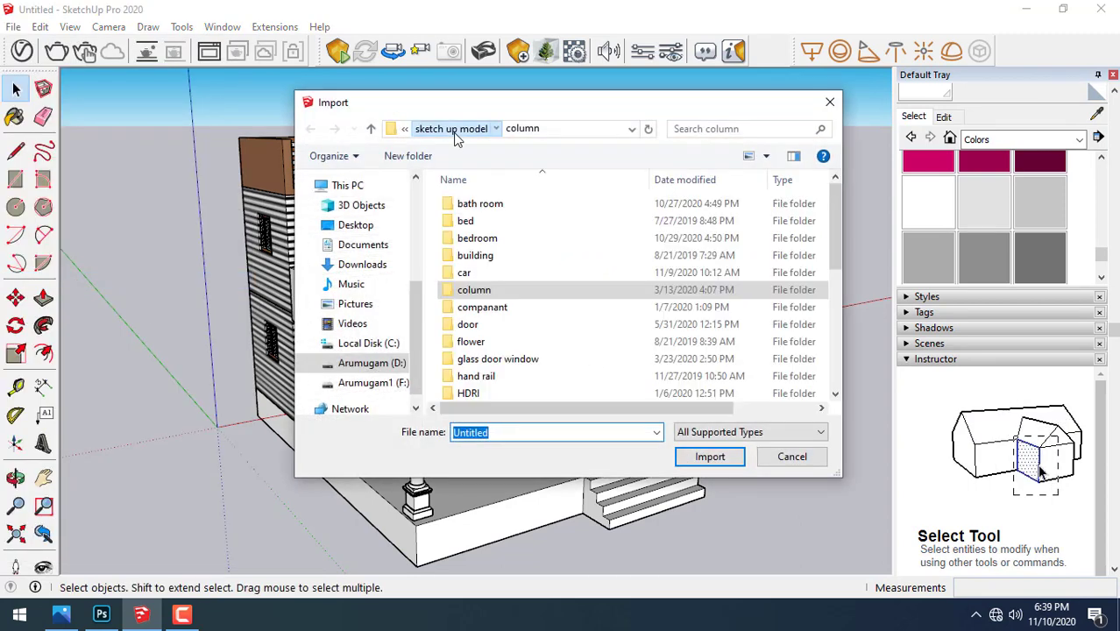
{"action": "scroll", "coordinate": [503, 252], "scroll_direction": "down", "scroll_amount": 4}
{"action": "double_click", "coordinate": [493, 238]}
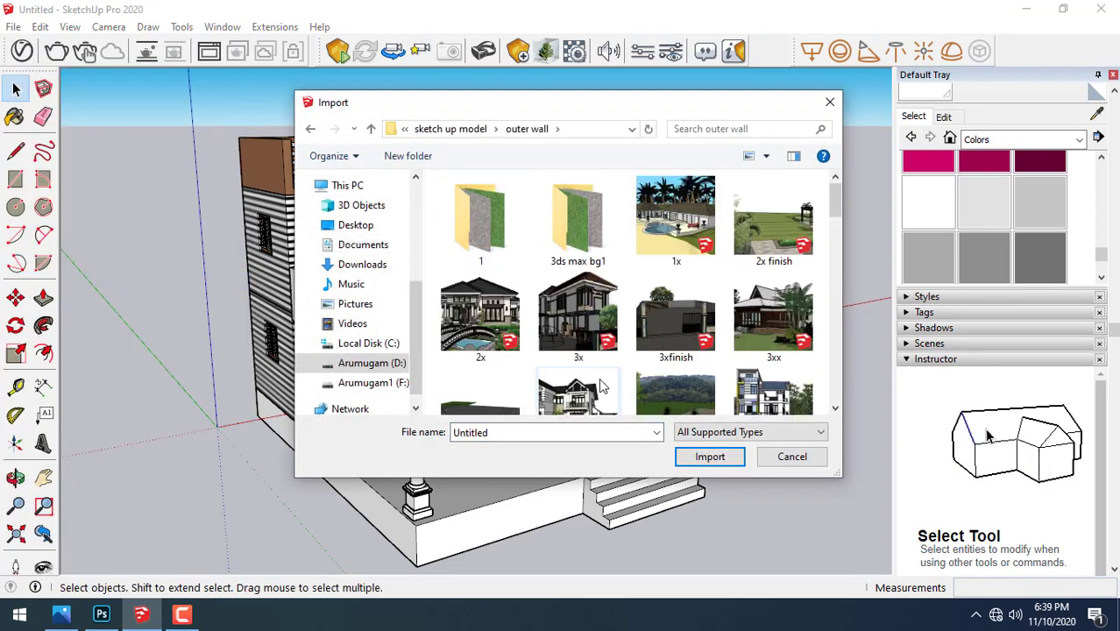
{"action": "scroll", "coordinate": [719, 346], "scroll_direction": "down", "scroll_amount": 3}
{"action": "scroll", "coordinate": [719, 350], "scroll_direction": "down", "scroll_amount": 2}
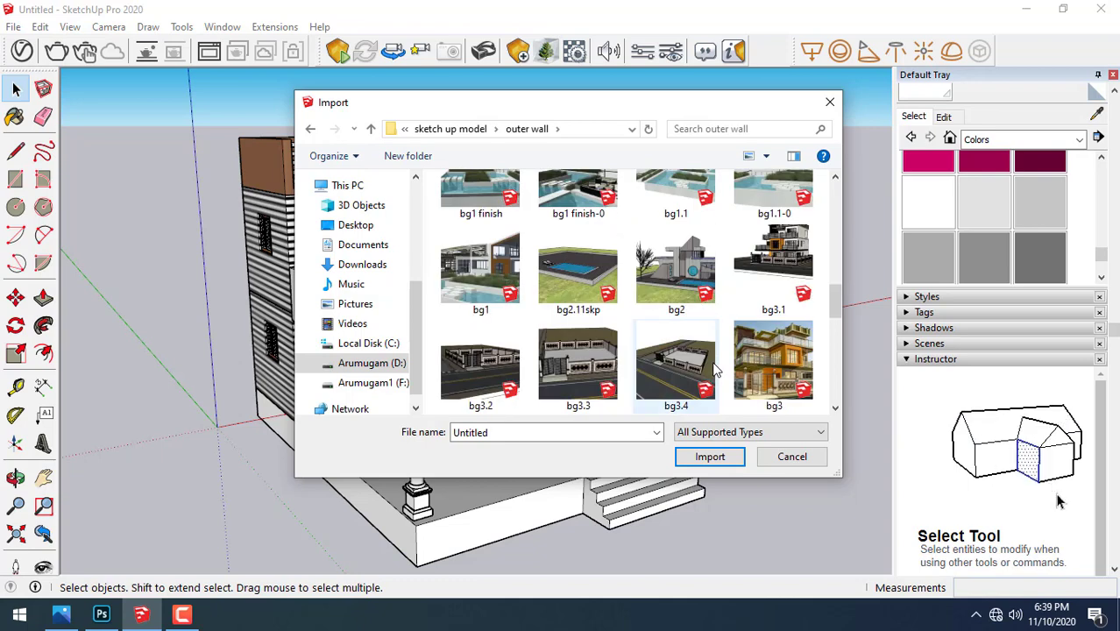
{"action": "scroll", "coordinate": [716, 359], "scroll_direction": "down", "scroll_amount": 3}
{"action": "scroll", "coordinate": [714, 370], "scroll_direction": "down", "scroll_amount": 3}
{"action": "scroll", "coordinate": [624, 300], "scroll_direction": "down", "scroll_amount": 1}
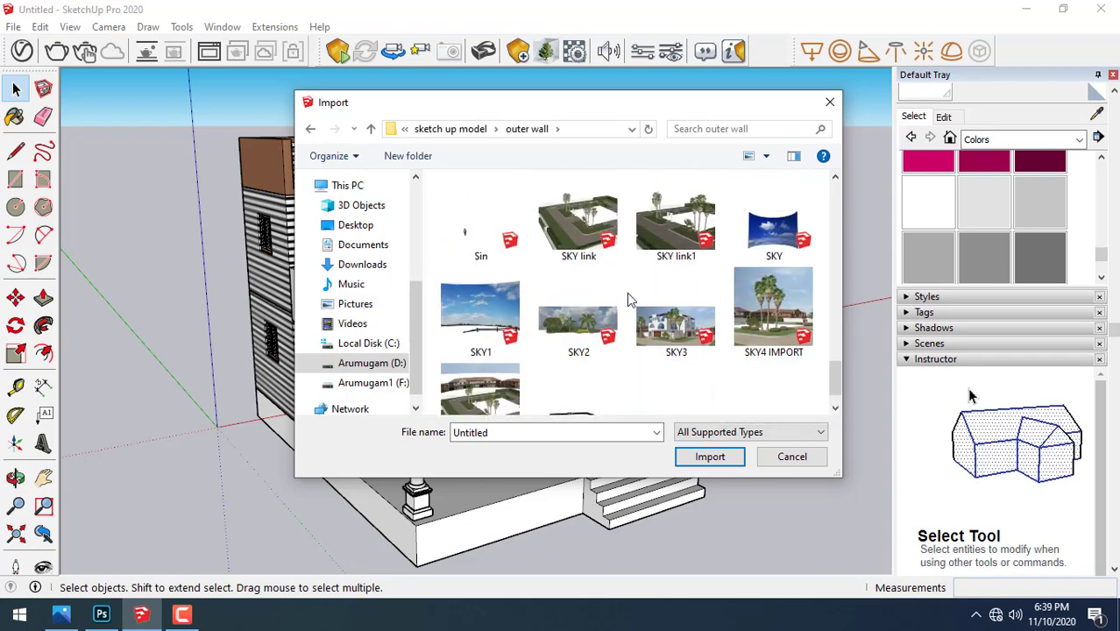
{"action": "scroll", "coordinate": [627, 295], "scroll_direction": "up", "scroll_amount": 2}
{"action": "scroll", "coordinate": [627, 292], "scroll_direction": "down", "scroll_amount": 1}
{"action": "scroll", "coordinate": [627, 292], "scroll_direction": "up", "scroll_amount": 1}
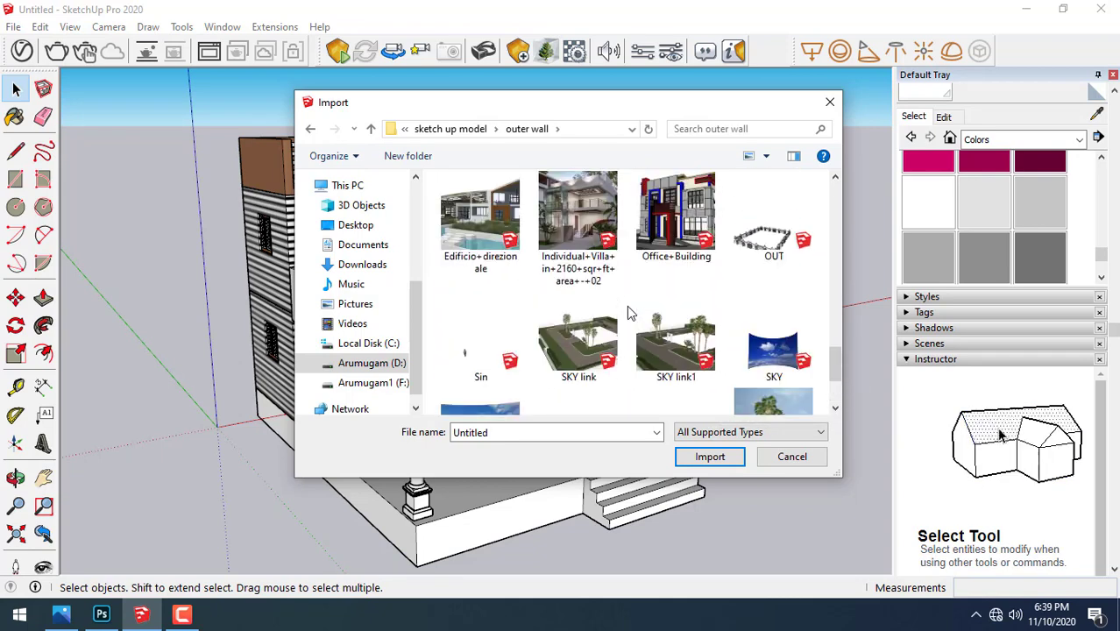
{"action": "scroll", "coordinate": [628, 307], "scroll_direction": "up", "scroll_amount": 2}
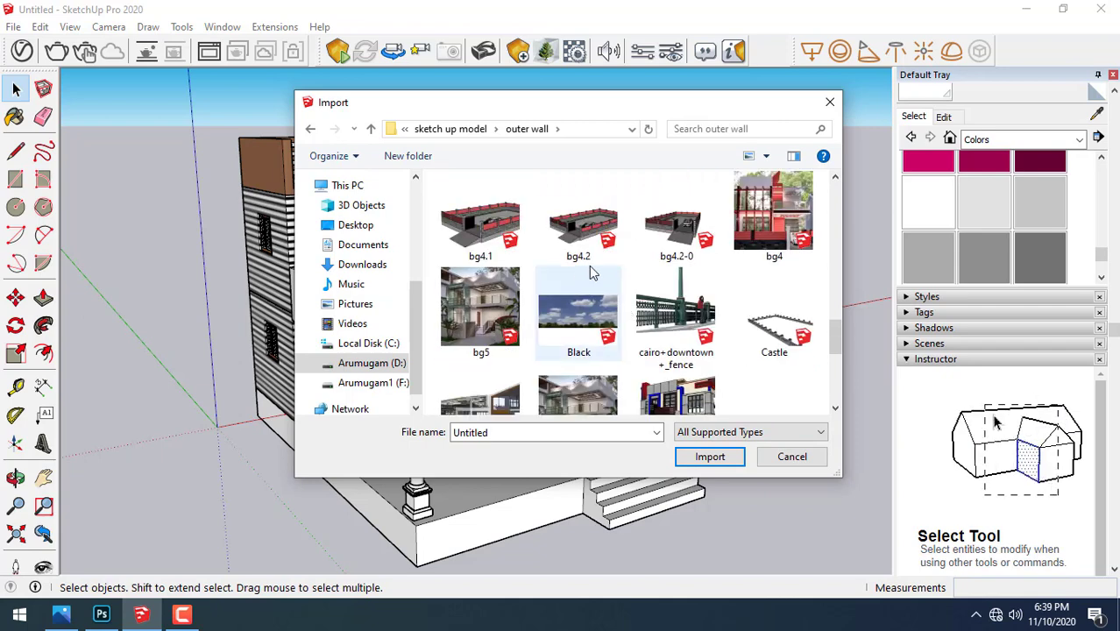
{"action": "double_click", "coordinate": [559, 247]}
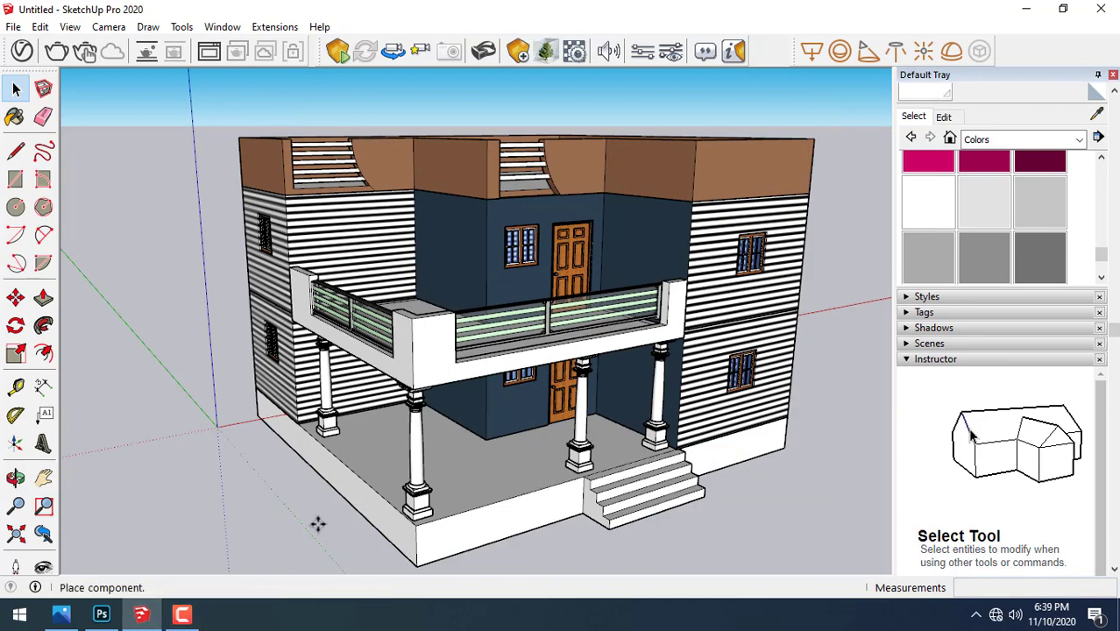
- Place the house inside the imported compound wall
{"action": "scroll", "coordinate": [317, 524], "scroll_direction": "down", "scroll_amount": 3}
{"action": "middle_click_drag", "start_coordinate": [349, 523], "coordinate": [389, 548]}
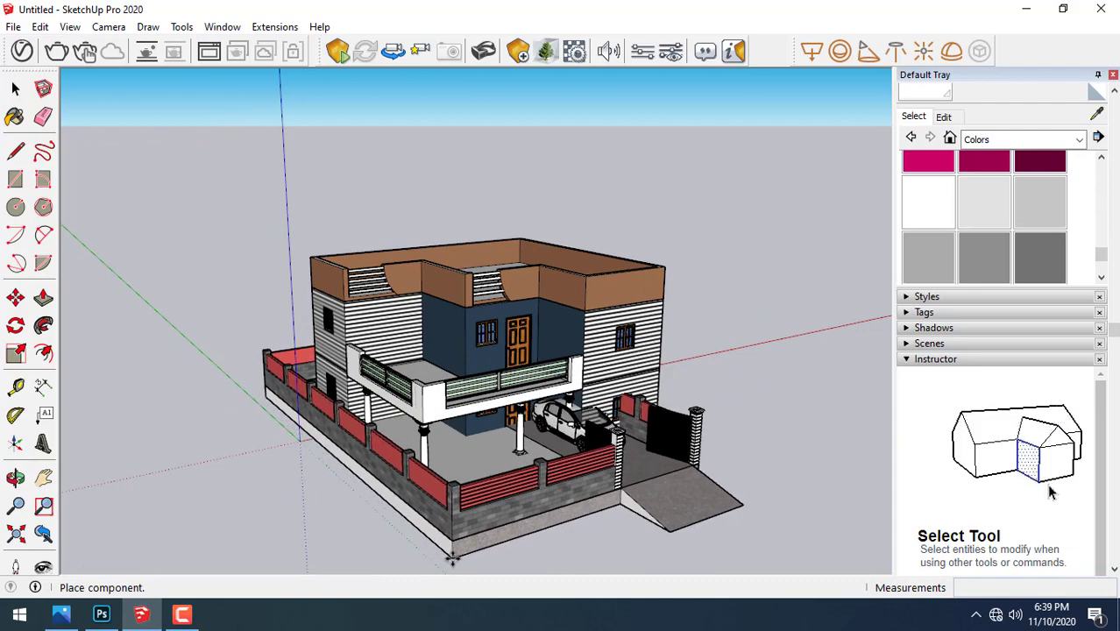
{"action": "left_click", "coordinate": [453, 560]}
{"action": "middle_click_drag", "start_coordinate": [453, 559], "coordinate": [491, 526]}
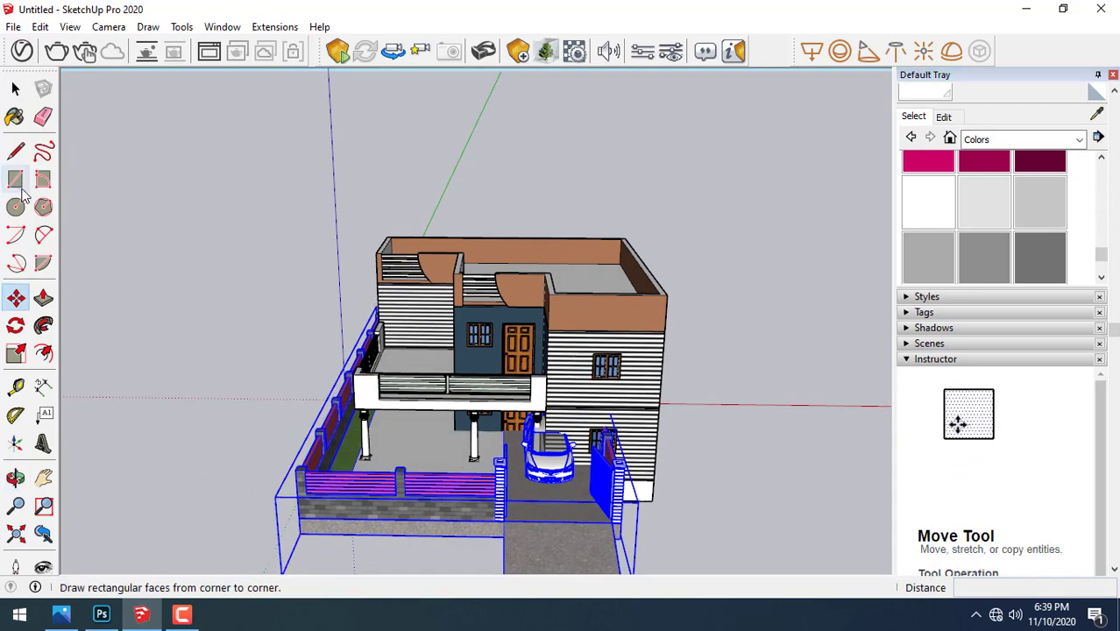
{"action": "left_click", "coordinate": [14, 88]}
{"action": "middle_click_drag", "start_coordinate": [66, 201], "coordinate": [35, 223]}
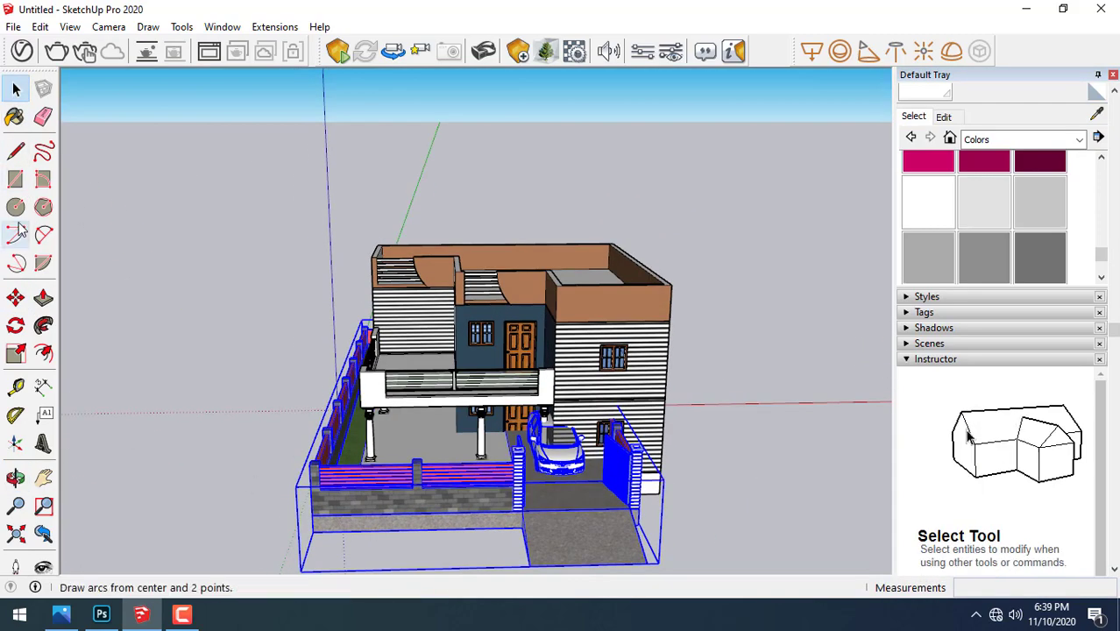
- Try repositioning the house, then cancel and undo the move
{"action": "left_click", "coordinate": [15, 298]}
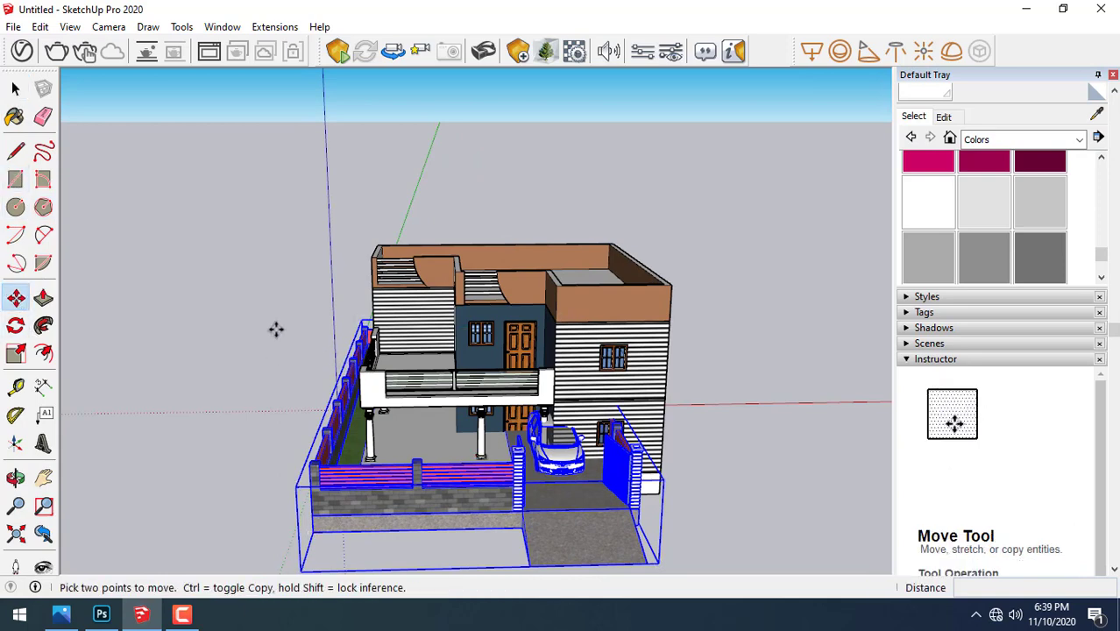
{"action": "left_click", "coordinate": [275, 328]}
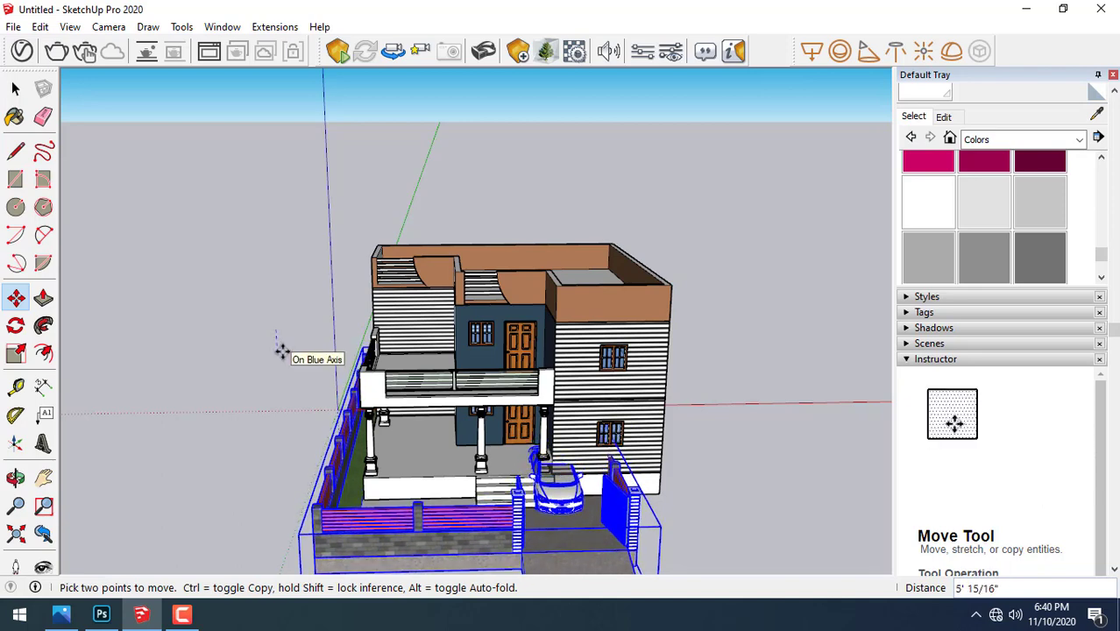
{"action": "middle_click_drag", "start_coordinate": [283, 350], "coordinate": [76, 191]}
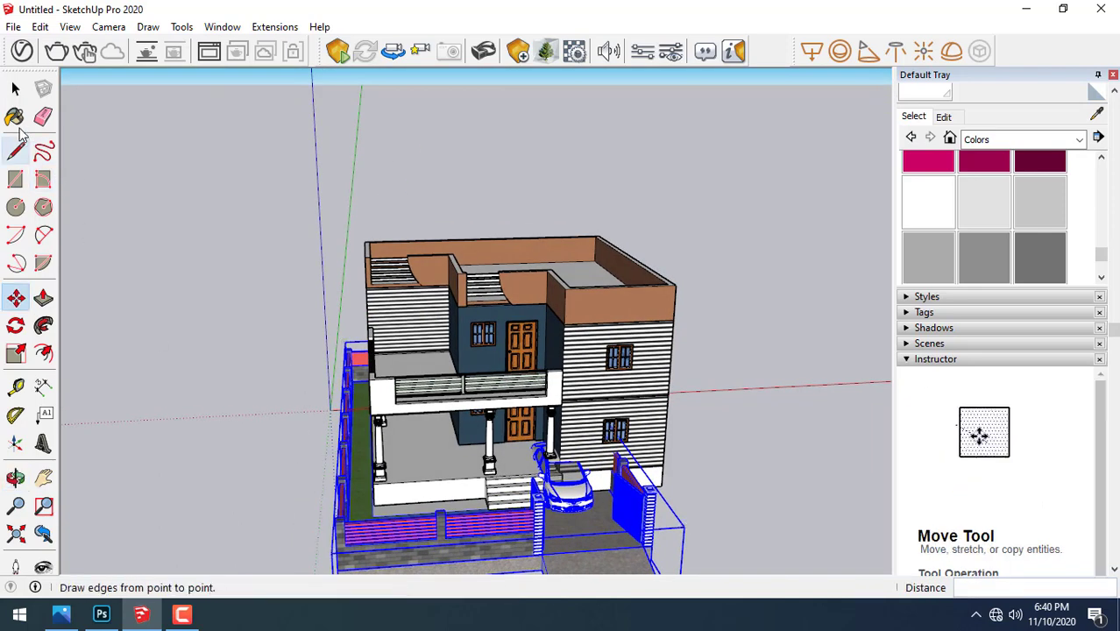
{"action": "key", "text": "space"}
{"action": "key", "text": "ctrl+z"}
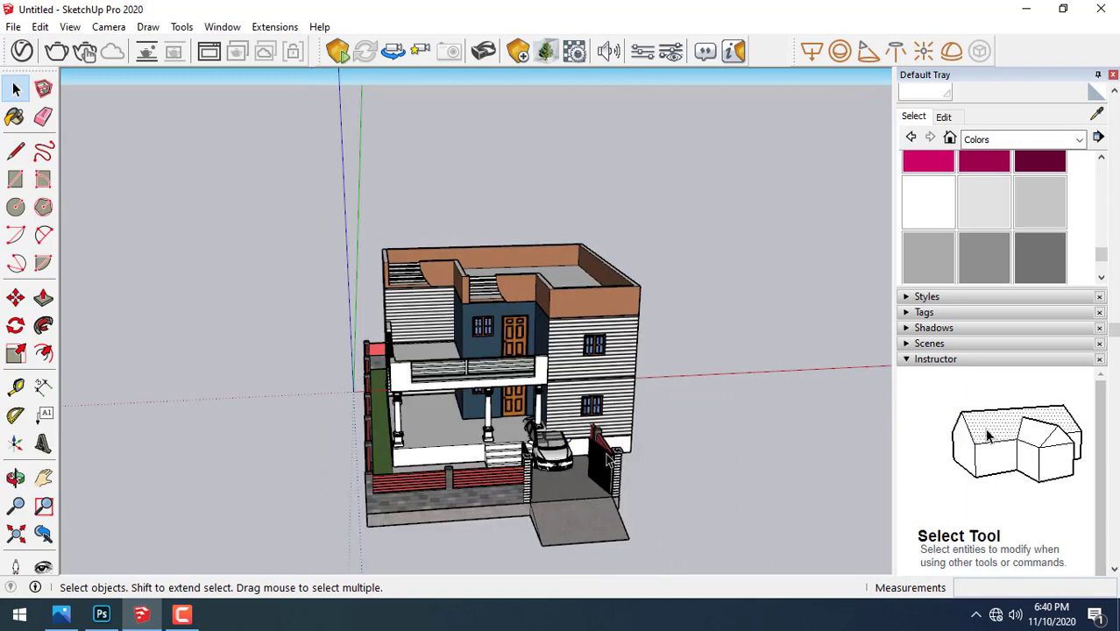
- Inside the compound group, move the parked car far to the right
{"action": "double_click", "coordinate": [608, 462]}
{"action": "left_click", "coordinate": [579, 465]}
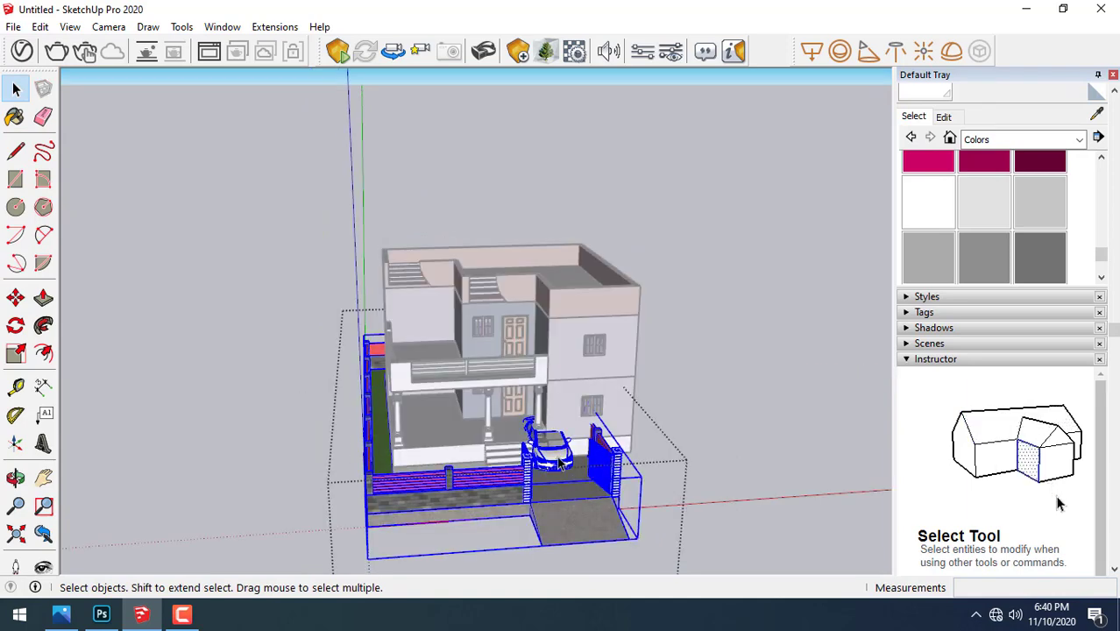
{"action": "left_click", "coordinate": [558, 464]}
{"action": "left_click", "coordinate": [15, 299]}
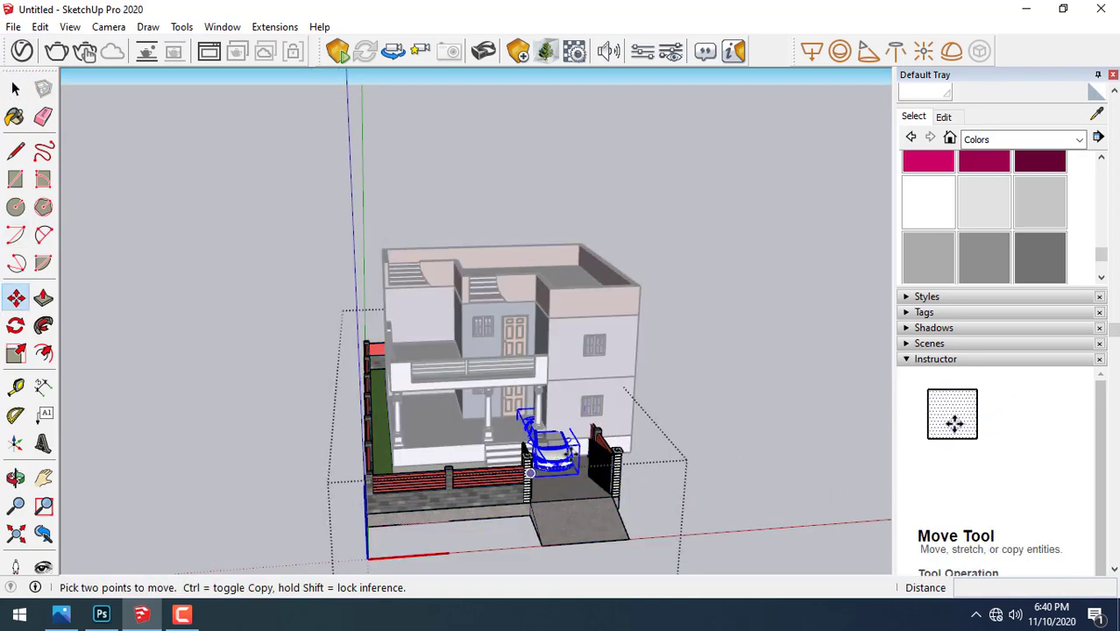
{"action": "left_click_drag", "start_coordinate": [561, 456], "coordinate": [863, 412]}
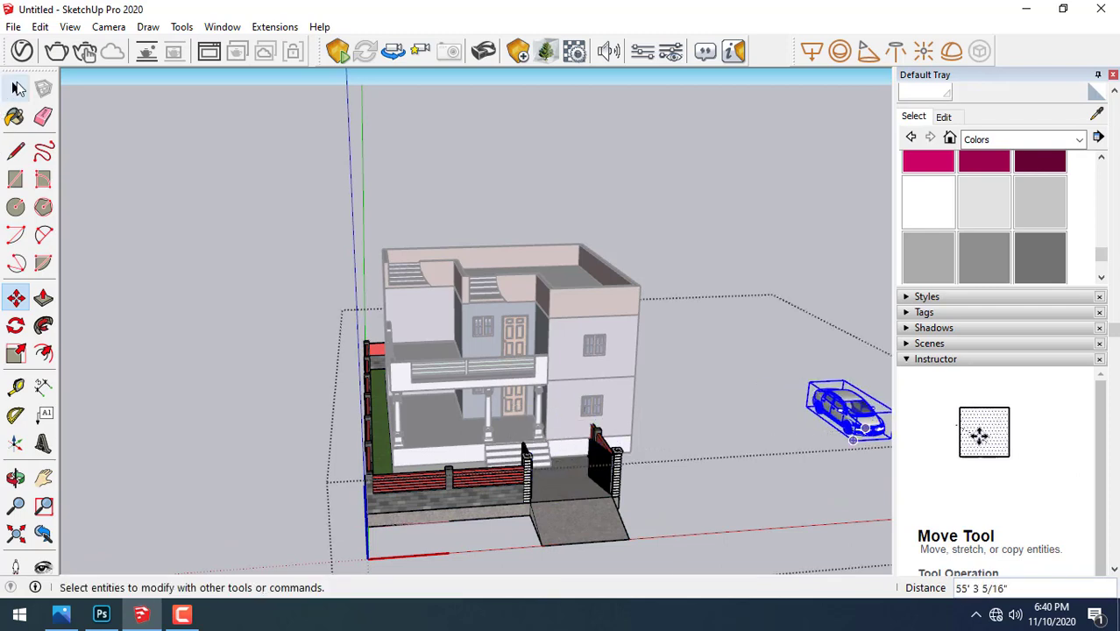
- Open the fence group and select the fence and gate component
{"action": "left_click", "coordinate": [15, 88]}
{"action": "left_click", "coordinate": [216, 399]}
{"action": "left_click", "coordinate": [417, 481]}
{"action": "double_click", "coordinate": [417, 481]}
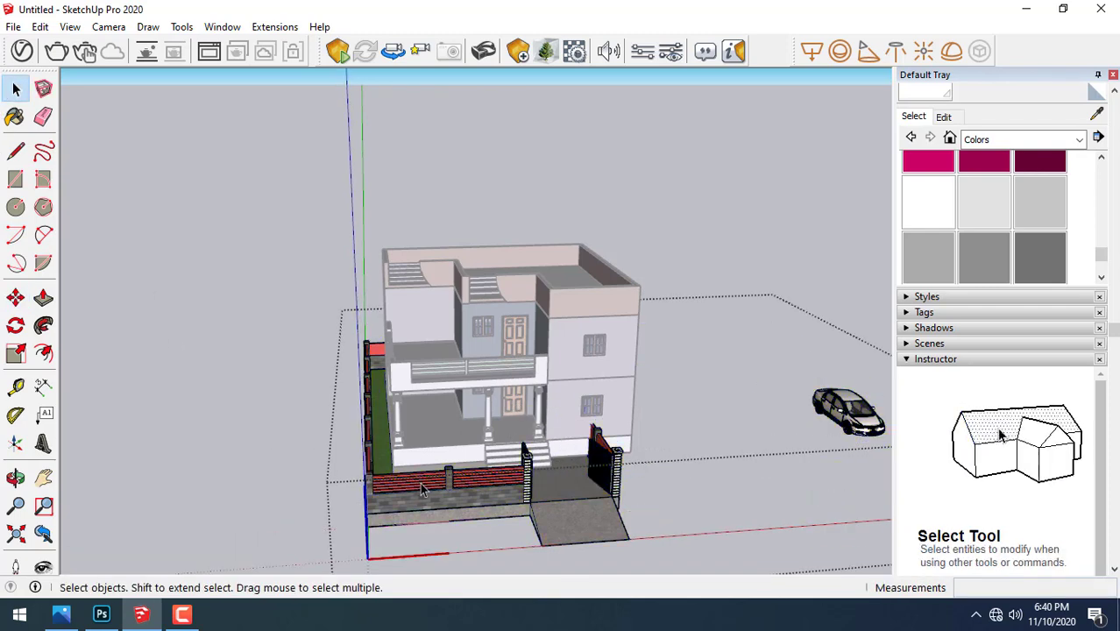
{"action": "left_click", "coordinate": [421, 487]}
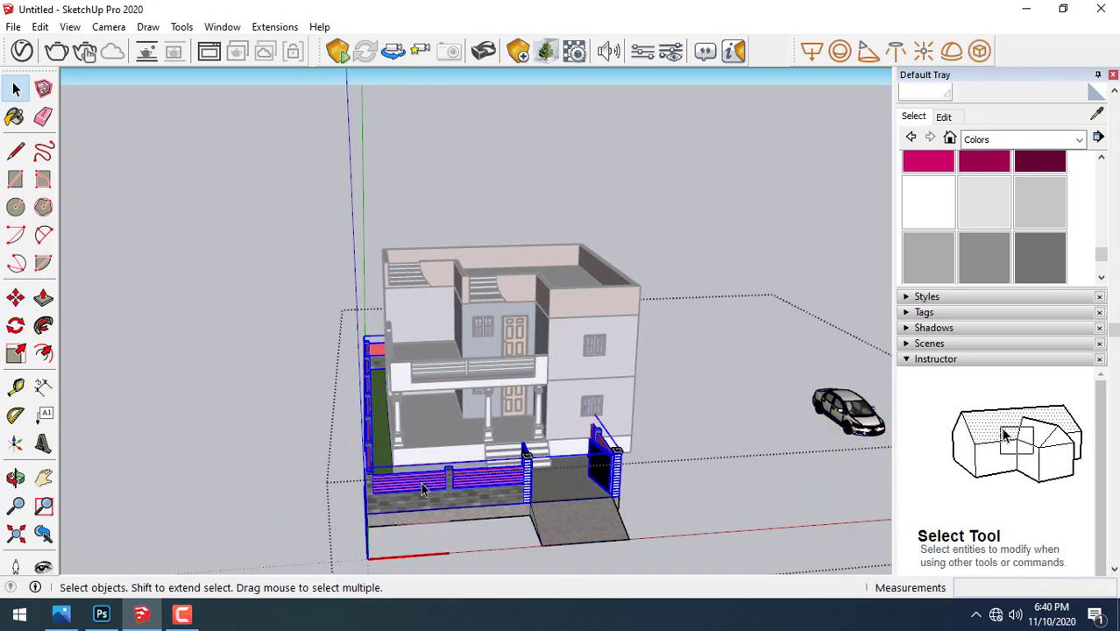
- Scale the fence component up around the house and stretch it wider along its length
{"action": "left_click", "coordinate": [16, 353]}
{"action": "middle_click_drag", "start_coordinate": [624, 431], "coordinate": [543, 517]}
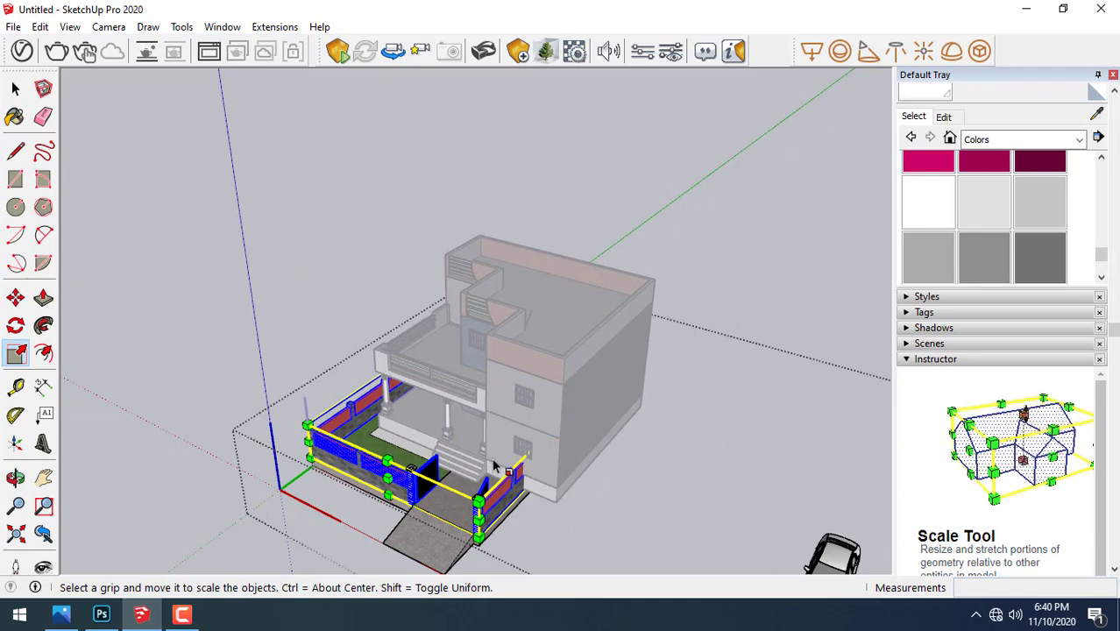
{"action": "left_click", "coordinate": [477, 502]}
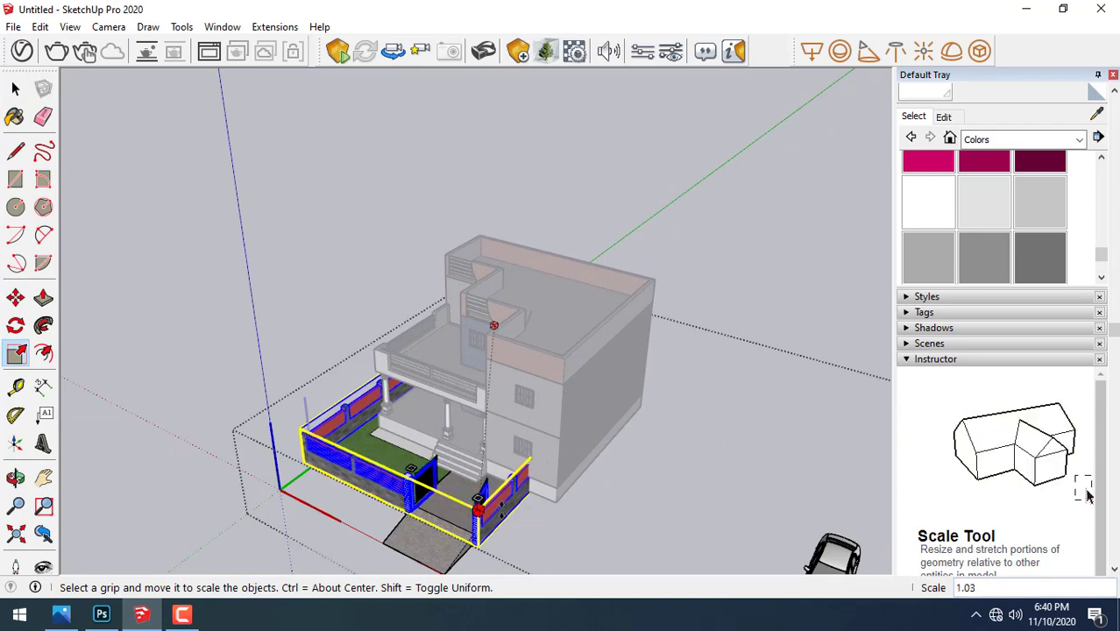
{"action": "mouse_move", "coordinate": [615, 451]}
{"action": "middle_mouse_down"}
{"action": "mouse_move", "coordinate": [601, 441]}
{"action": "mouse_move", "coordinate": [518, 460]}
{"action": "mouse_move", "coordinate": [357, 449]}
{"action": "mouse_move", "coordinate": [421, 480]}
{"action": "middle_mouse_up"}
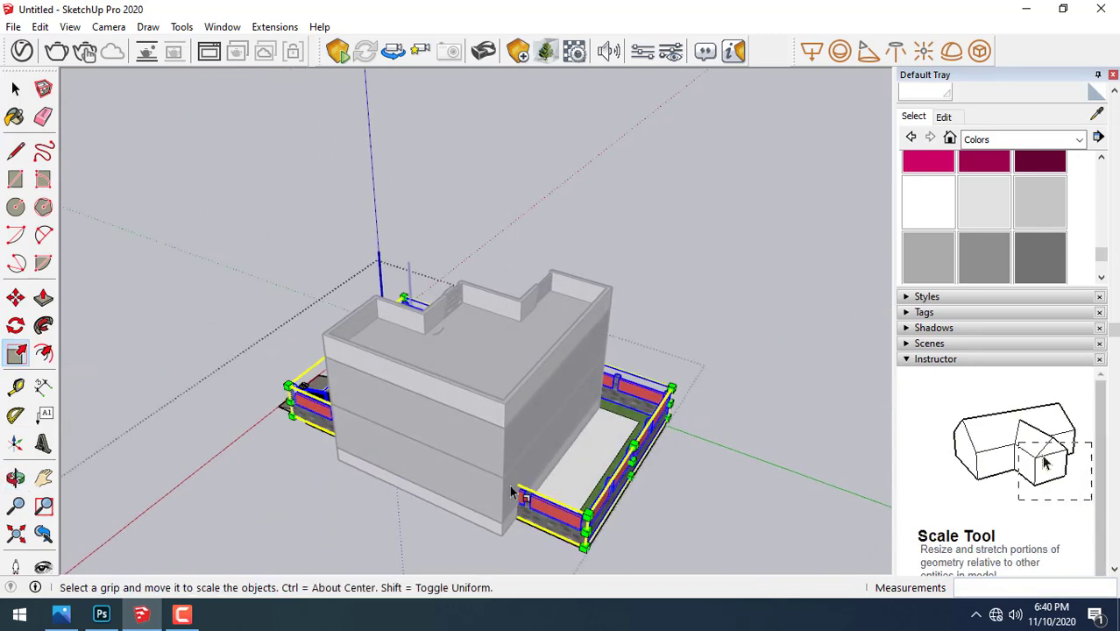
{"action": "left_click", "coordinate": [587, 514]}
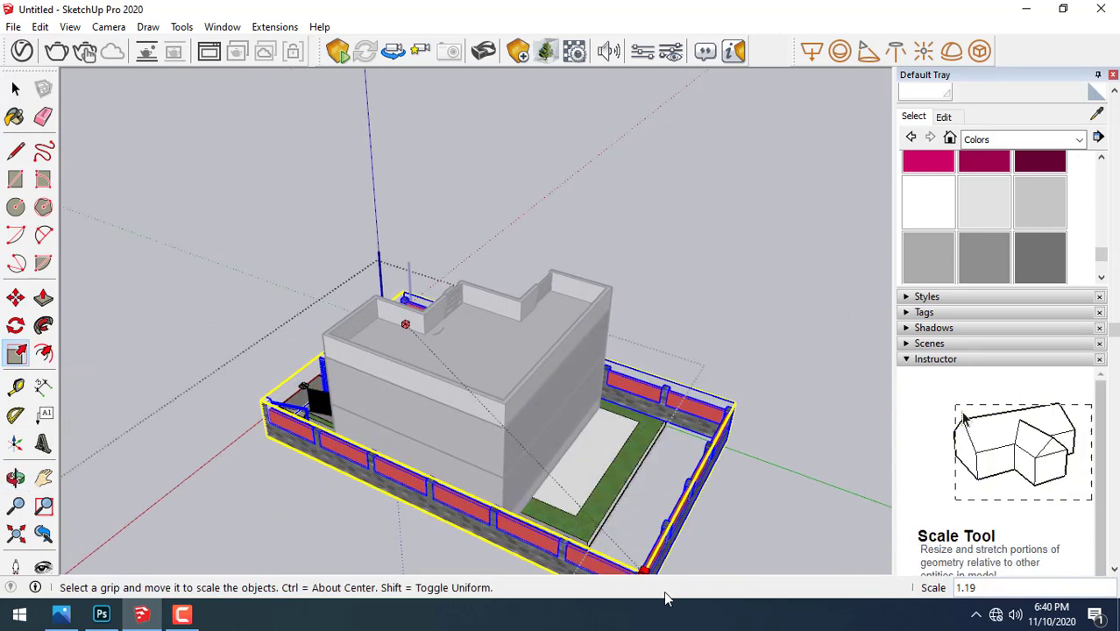
{"action": "middle_click_drag", "start_coordinate": [298, 451], "coordinate": [343, 463]}
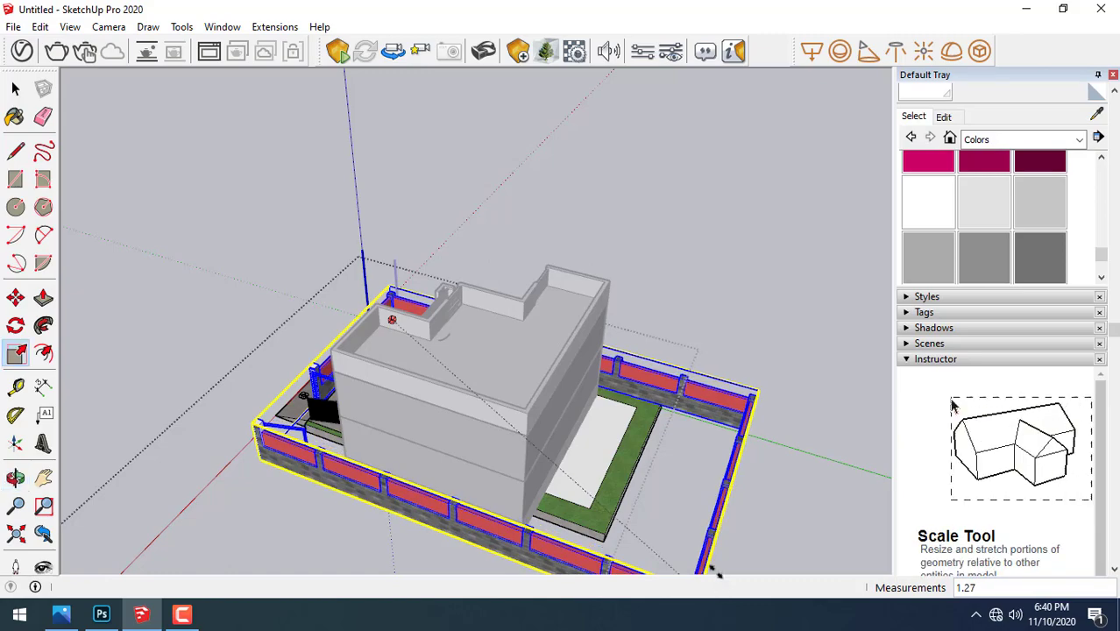
{"action": "left_click", "coordinate": [538, 549]}
{"action": "mouse_move", "coordinate": [538, 549]}
{"action": "middle_mouse_down"}
{"action": "mouse_move", "coordinate": [726, 483]}
{"action": "mouse_move", "coordinate": [653, 443]}
{"action": "middle_mouse_up"}
{"action": "left_click", "coordinate": [646, 423]}
{"action": "left_click", "coordinate": [670, 435]}
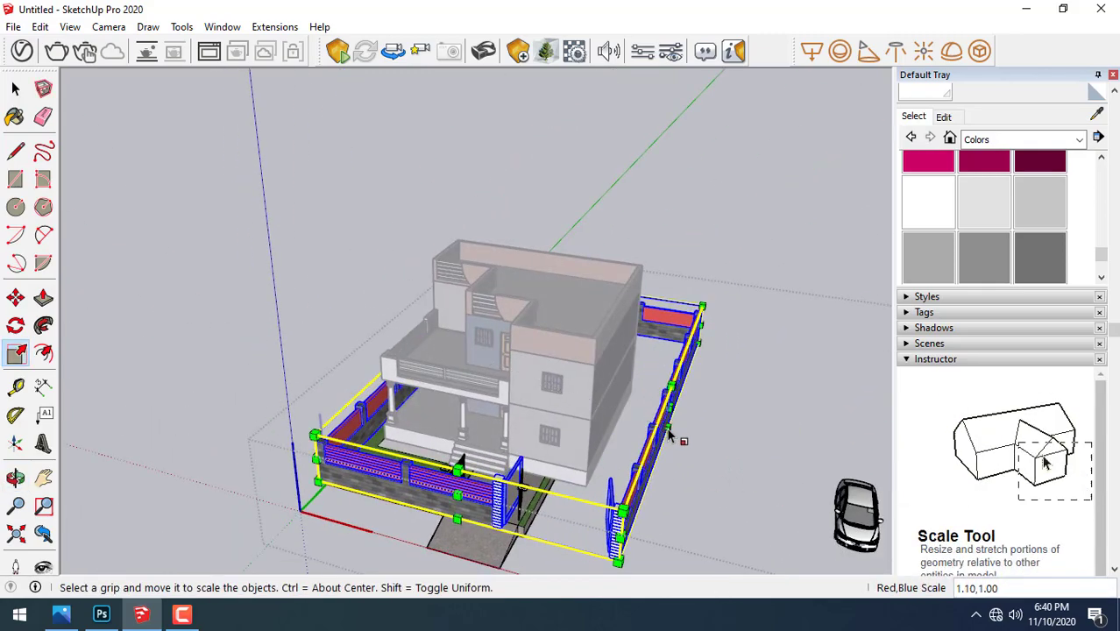
- Leave the fence component and select only the plot base in the compound group
{"action": "left_click", "coordinate": [15, 90]}
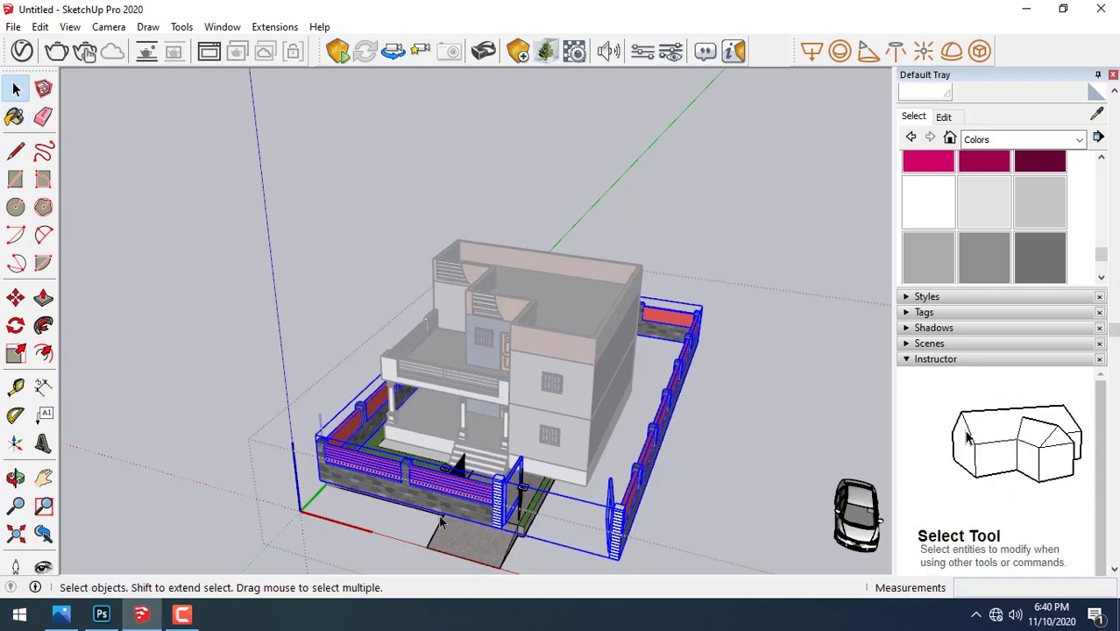
{"action": "left_click", "coordinate": [542, 517]}
{"action": "left_click", "coordinate": [537, 508]}
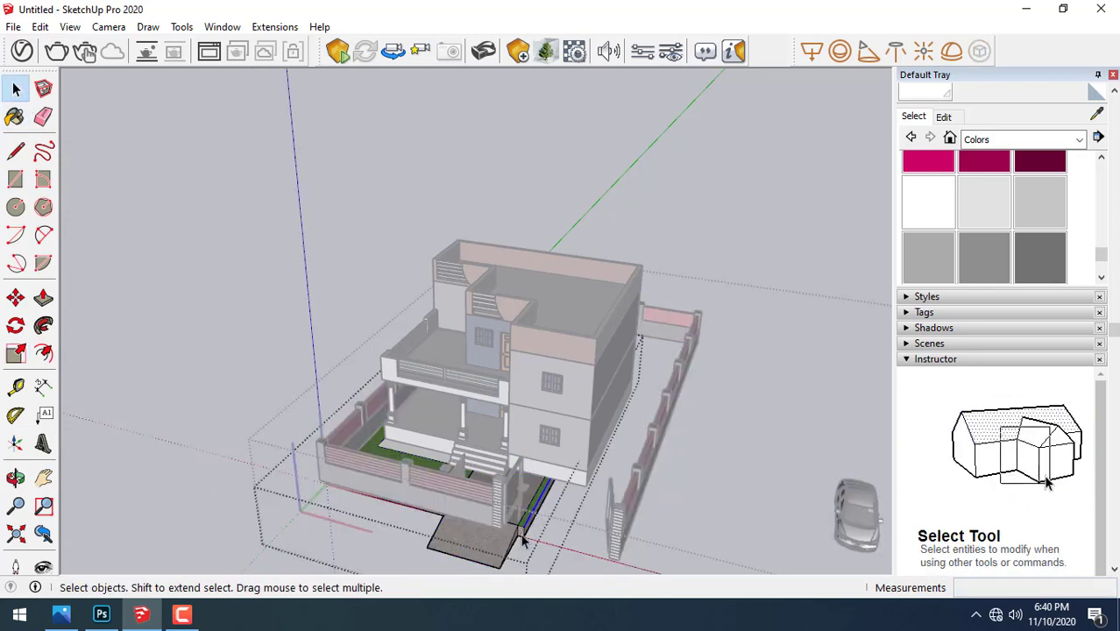
{"action": "left_click", "coordinate": [263, 370]}
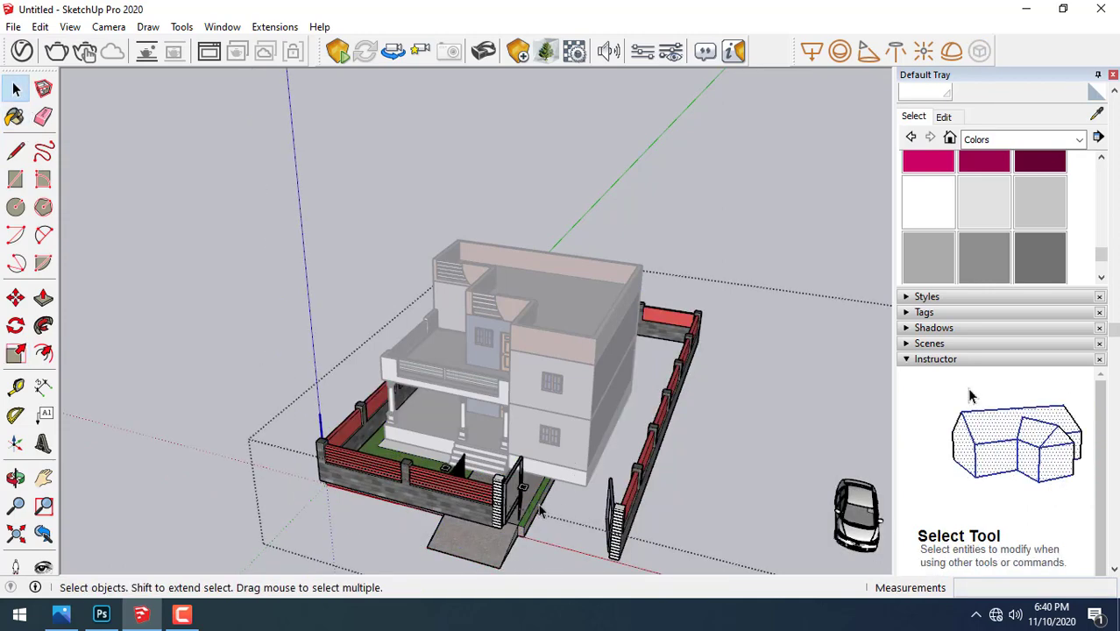
{"action": "key", "text": "ctrl+a"}
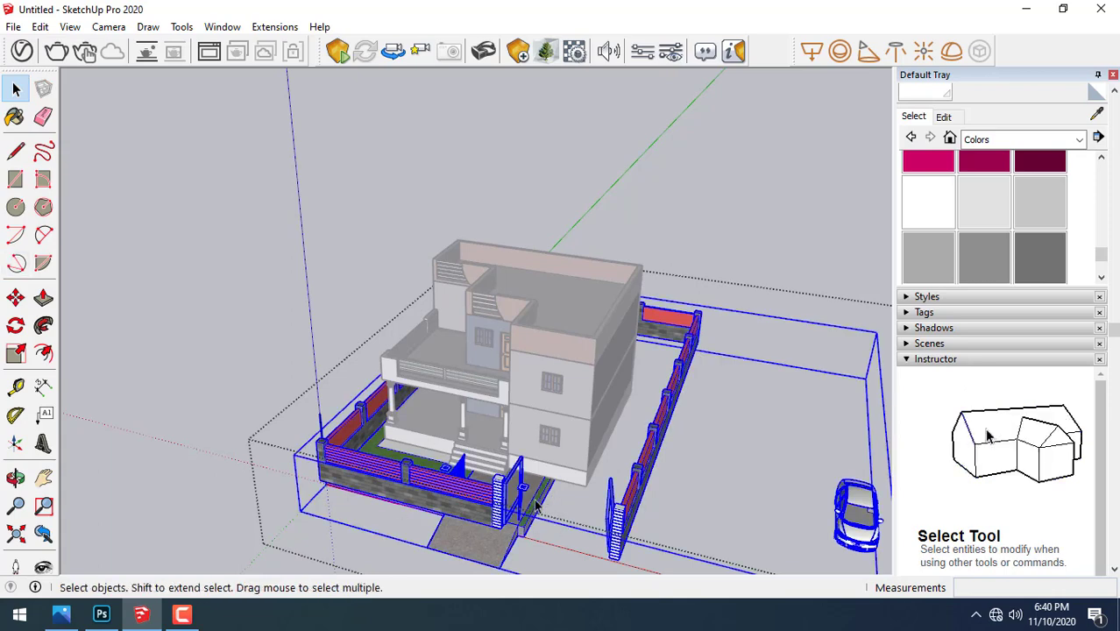
{"action": "left_click", "coordinate": [541, 517]}
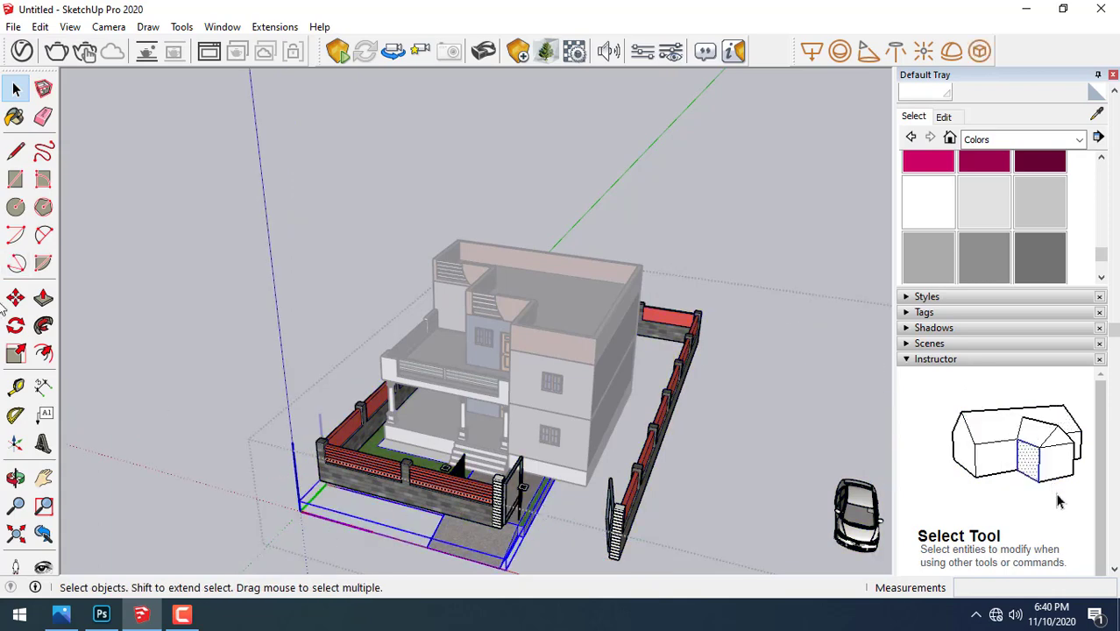
- Scale the plot base along the red and blue axes to enlarge the yard
{"action": "left_click", "coordinate": [15, 353]}
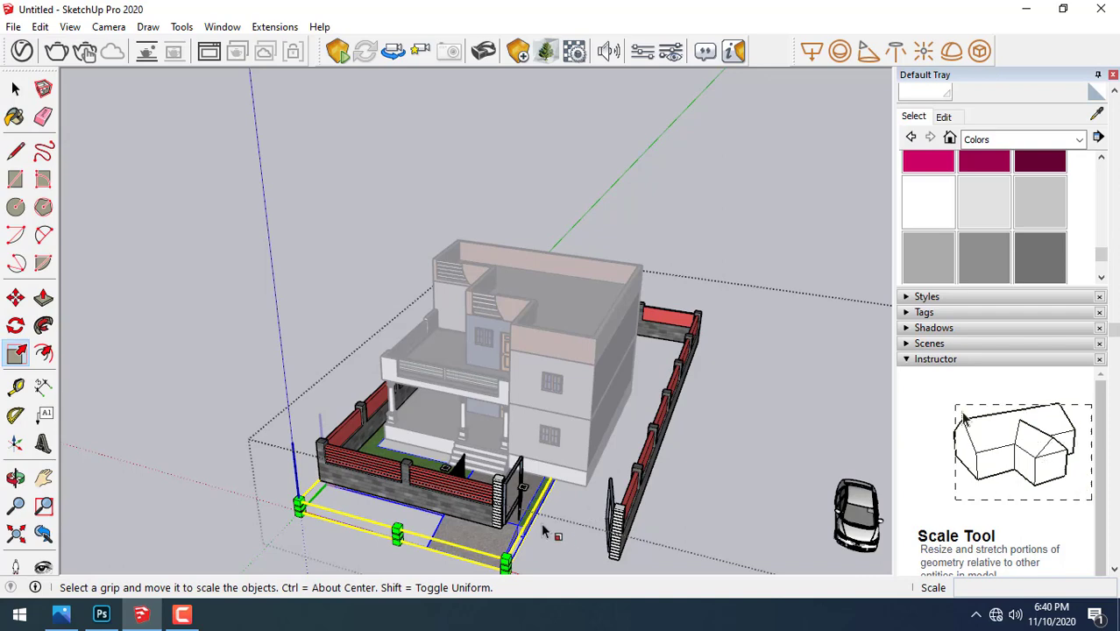
{"action": "middle_click_drag", "start_coordinate": [543, 531], "coordinate": [601, 561]}
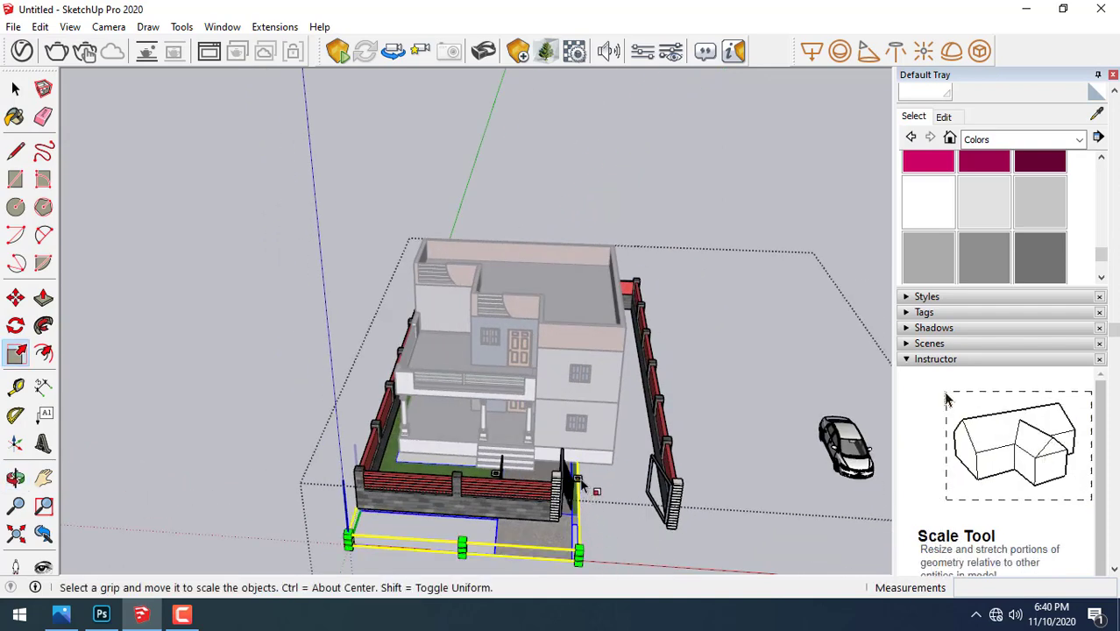
{"action": "middle_click_drag", "start_coordinate": [659, 495], "coordinate": [585, 481]}
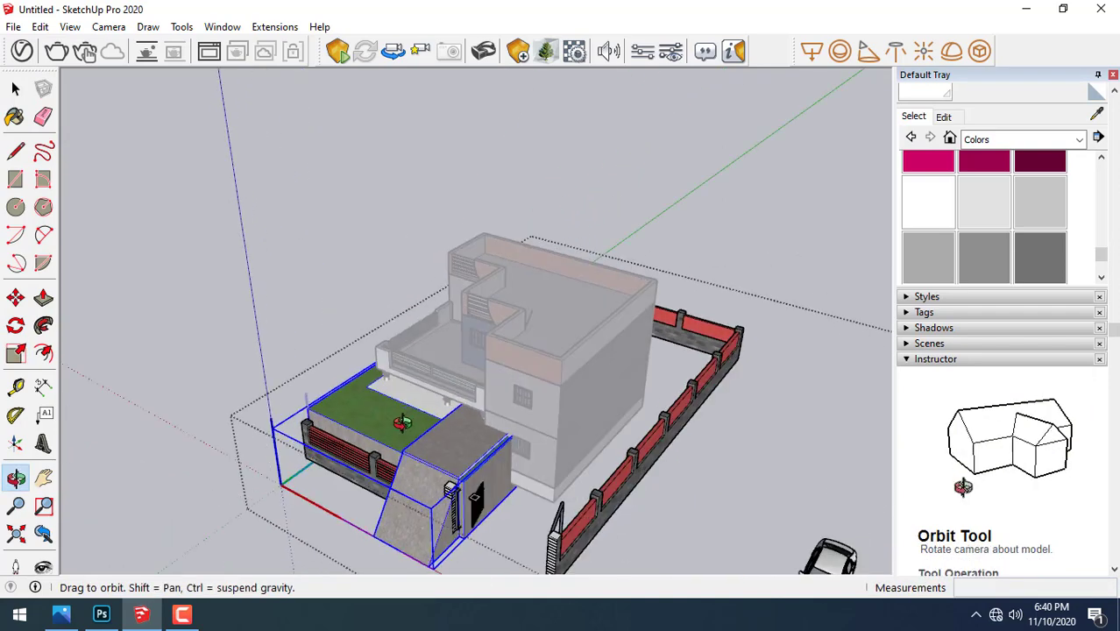
{"action": "left_click", "coordinate": [584, 480]}
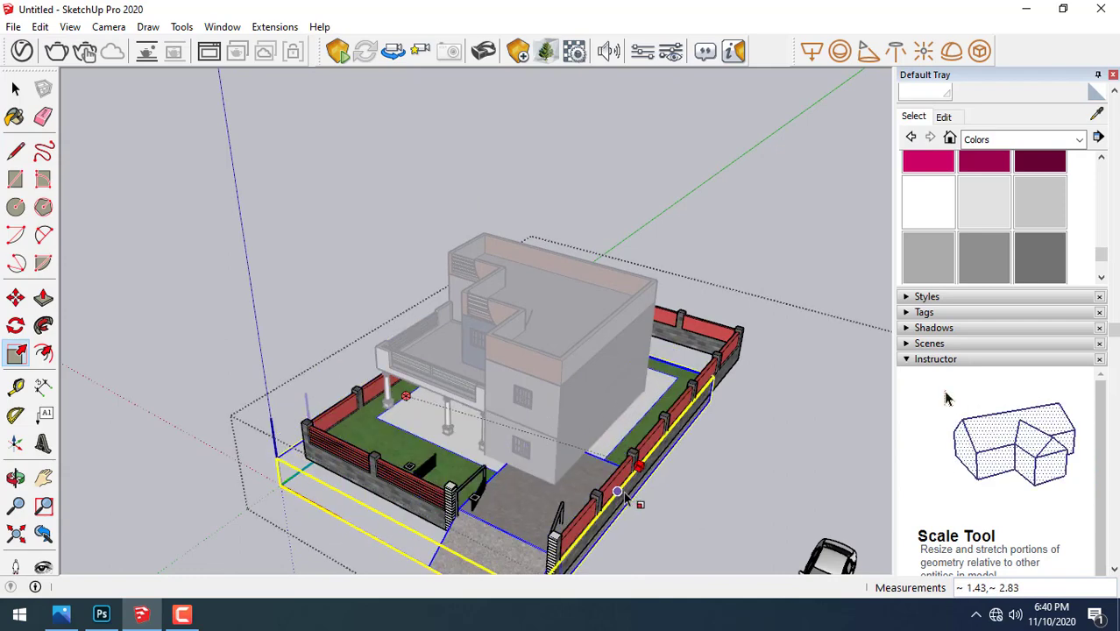
{"action": "left_click", "coordinate": [630, 501]}
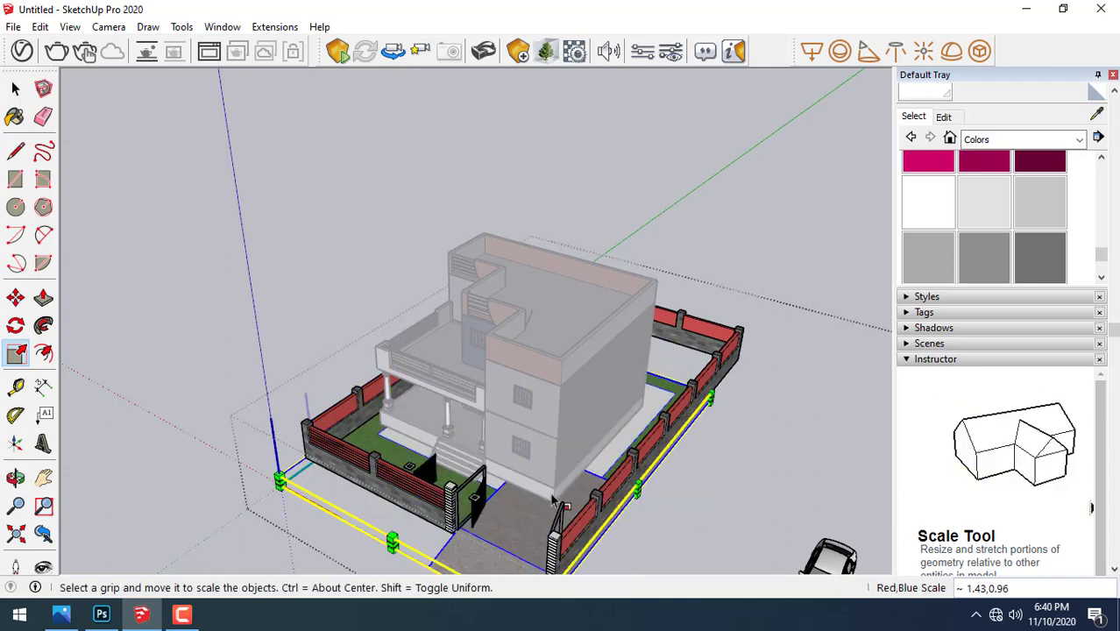
{"action": "left_click", "coordinate": [15, 89]}
{"action": "left_click", "coordinate": [406, 243]}
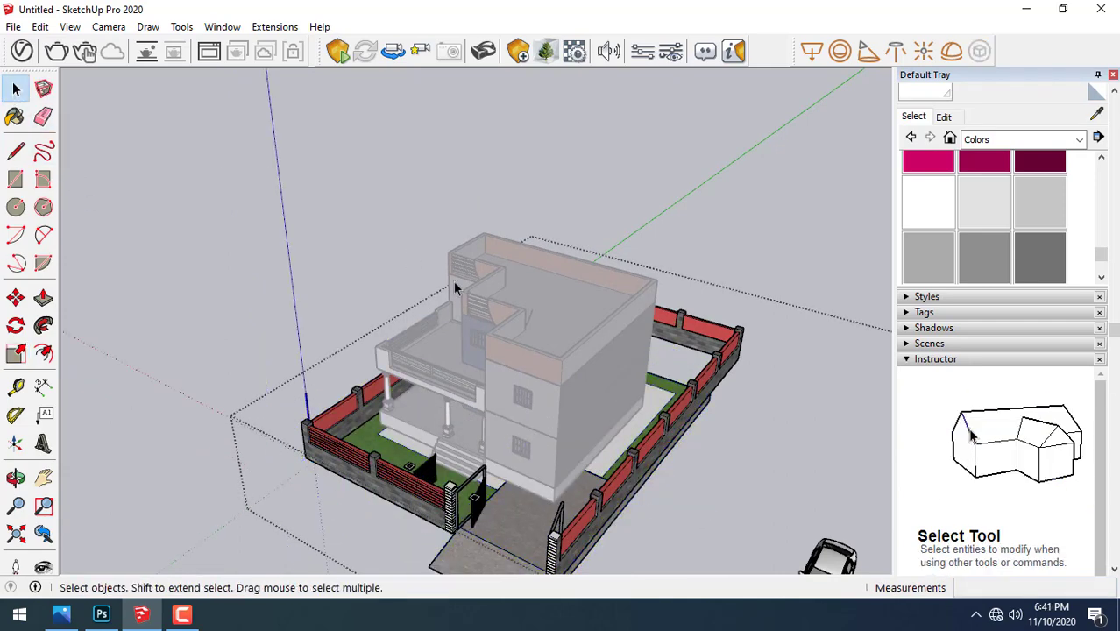
{"action": "mouse_move", "coordinate": [454, 289]}
{"action": "middle_mouse_down"}
{"action": "mouse_move", "coordinate": [598, 497]}
{"action": "mouse_move", "coordinate": [644, 496]}
{"action": "mouse_move", "coordinate": [748, 306]}
{"action": "middle_mouse_up"}
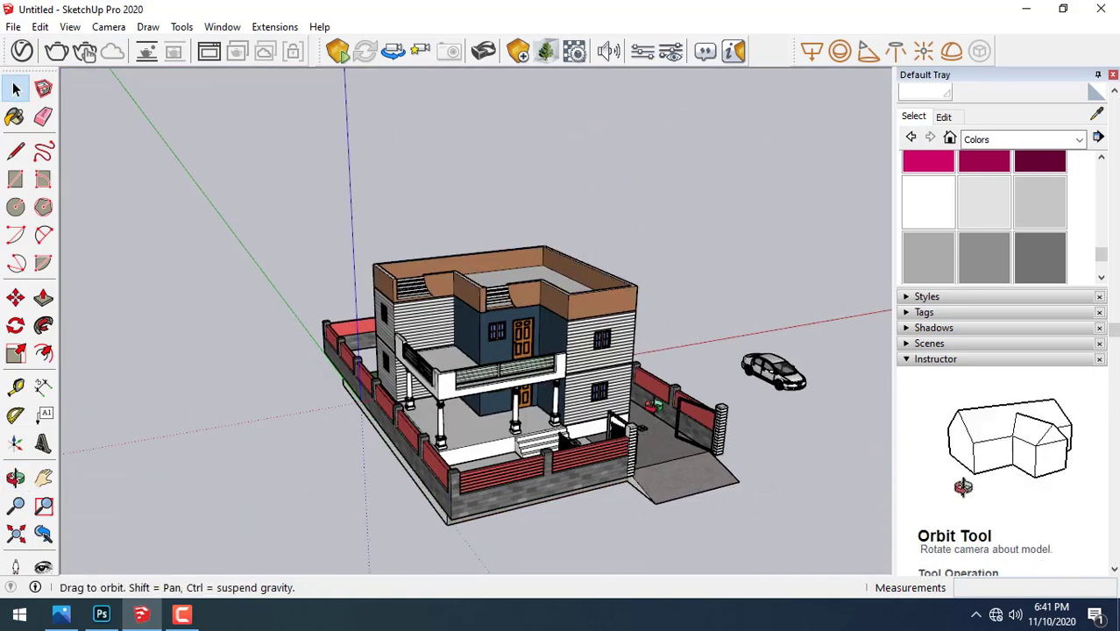
- Open the compound group and turn the car around with the rotate grip
{"action": "mouse_move", "coordinate": [677, 330]}
{"action": "middle_mouse_down"}
{"action": "mouse_move", "coordinate": [569, 525]}
{"action": "mouse_move", "coordinate": [645, 416]}
{"action": "middle_mouse_up"}
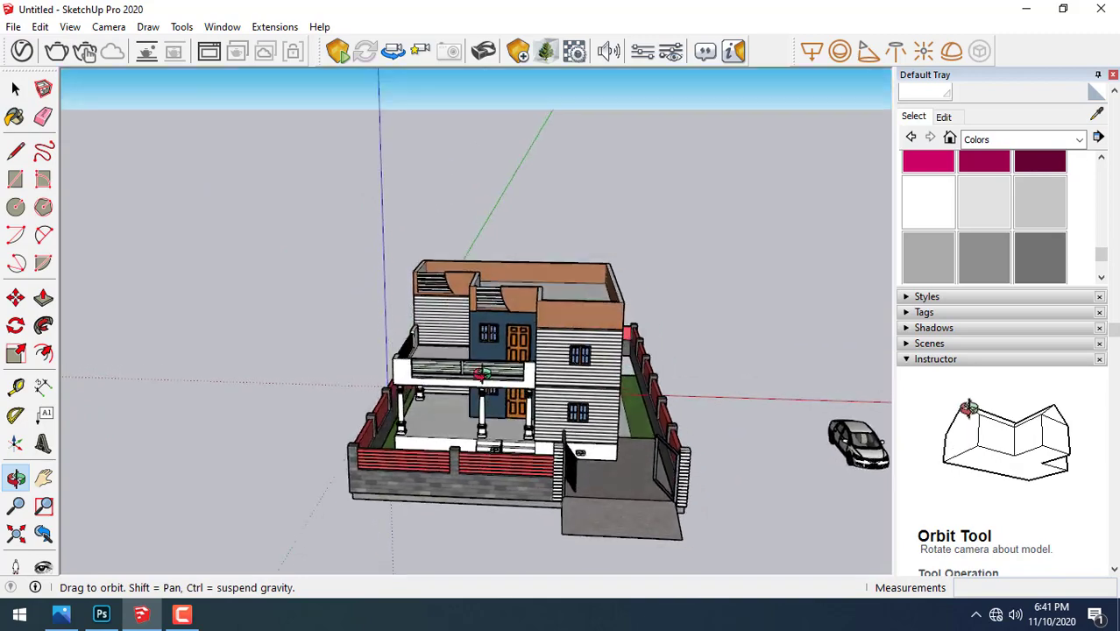
{"action": "left_click", "coordinate": [864, 436]}
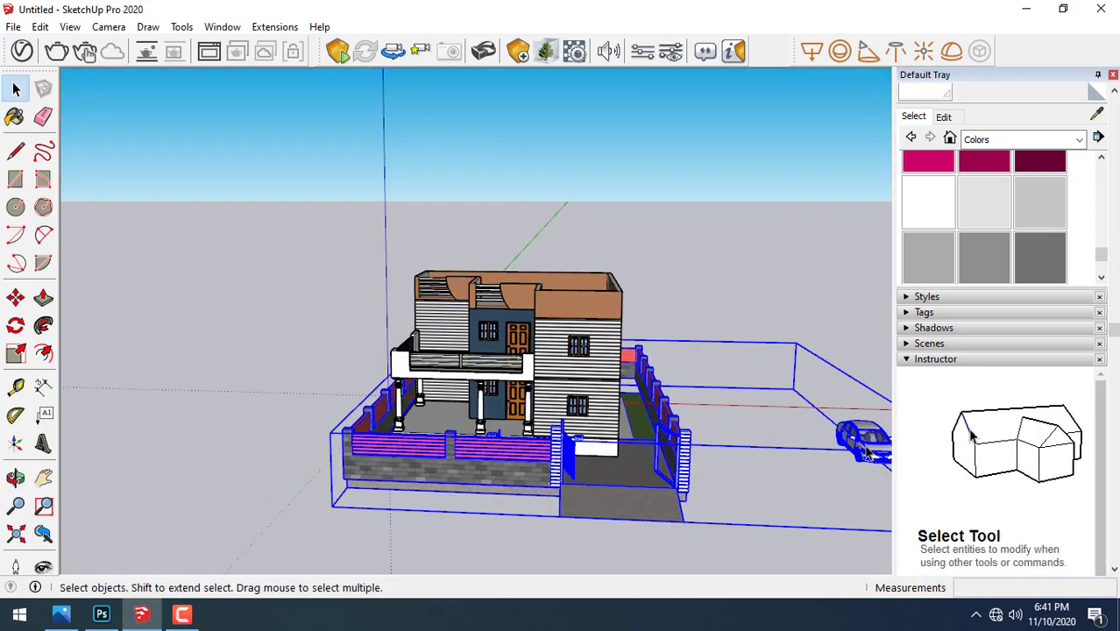
{"action": "mouse_move", "coordinate": [822, 405]}
{"action": "middle_mouse_down"}
{"action": "mouse_move", "coordinate": [676, 375]}
{"action": "mouse_move", "coordinate": [750, 442]}
{"action": "middle_mouse_up"}
{"action": "double_click", "coordinate": [879, 467]}
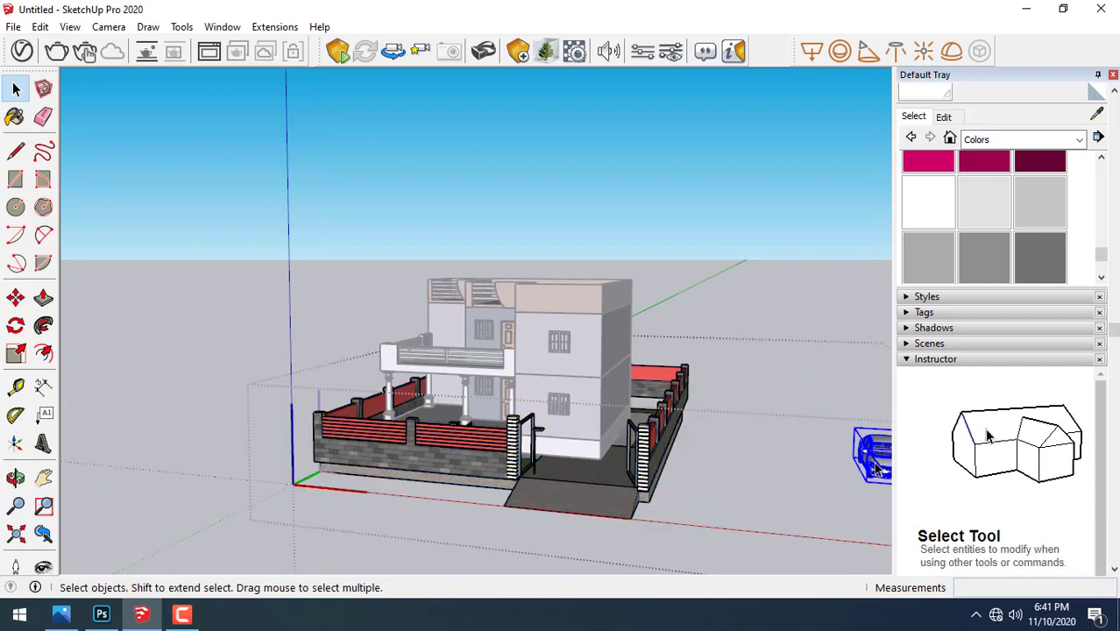
{"action": "left_click", "coordinate": [15, 298]}
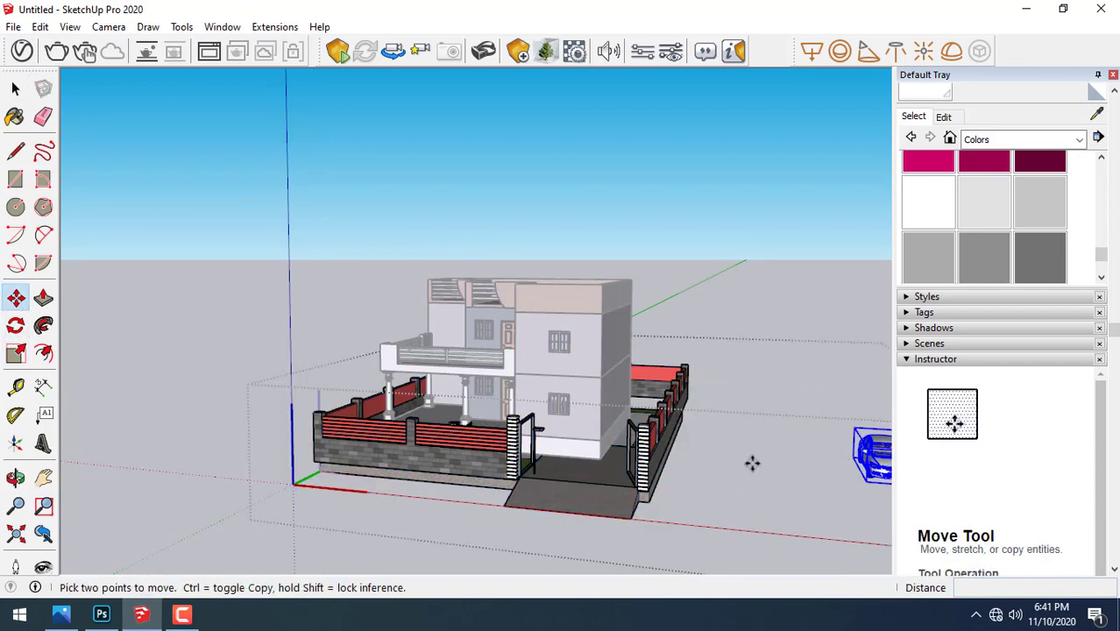
{"action": "left_click", "coordinate": [852, 457]}
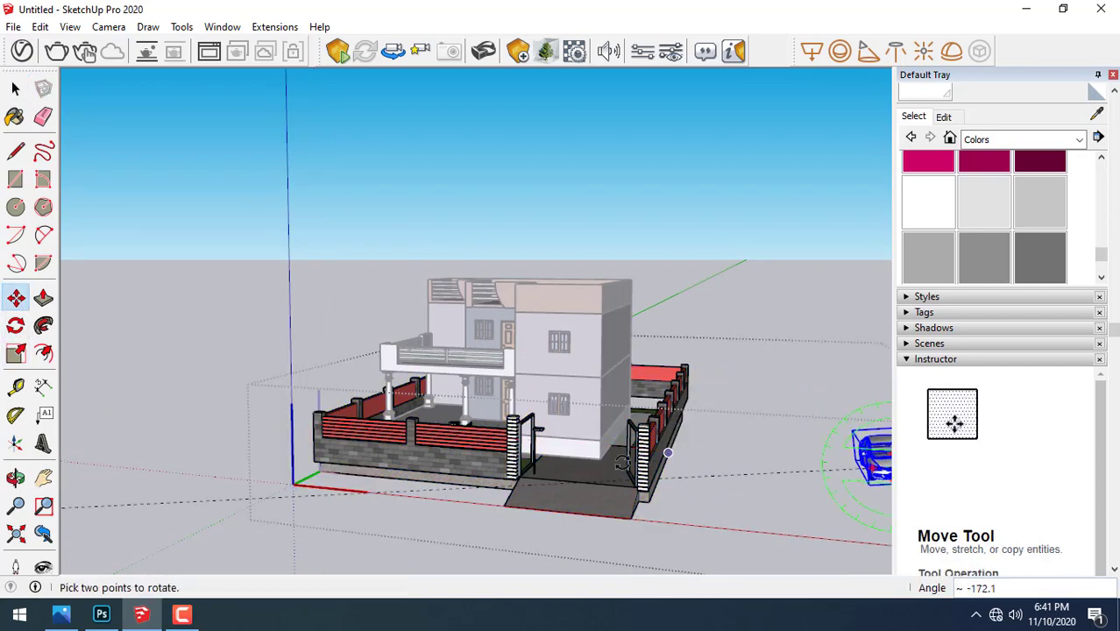
{"action": "left_click", "coordinate": [767, 446]}
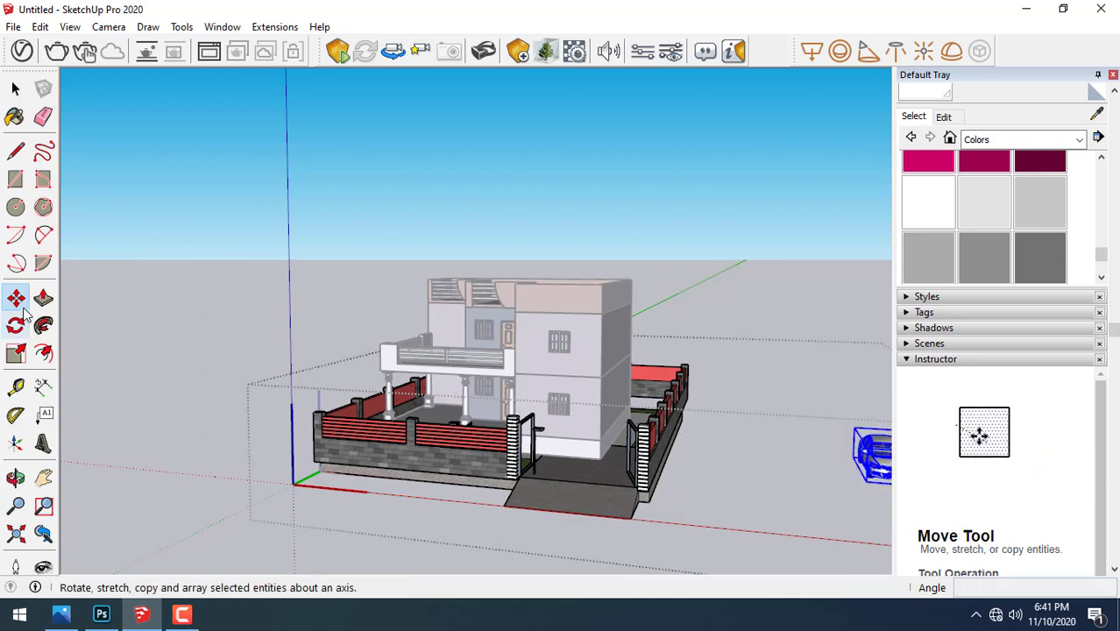
- Move the car onto the driveway just inside the gate
{"action": "left_click", "coordinate": [872, 455]}
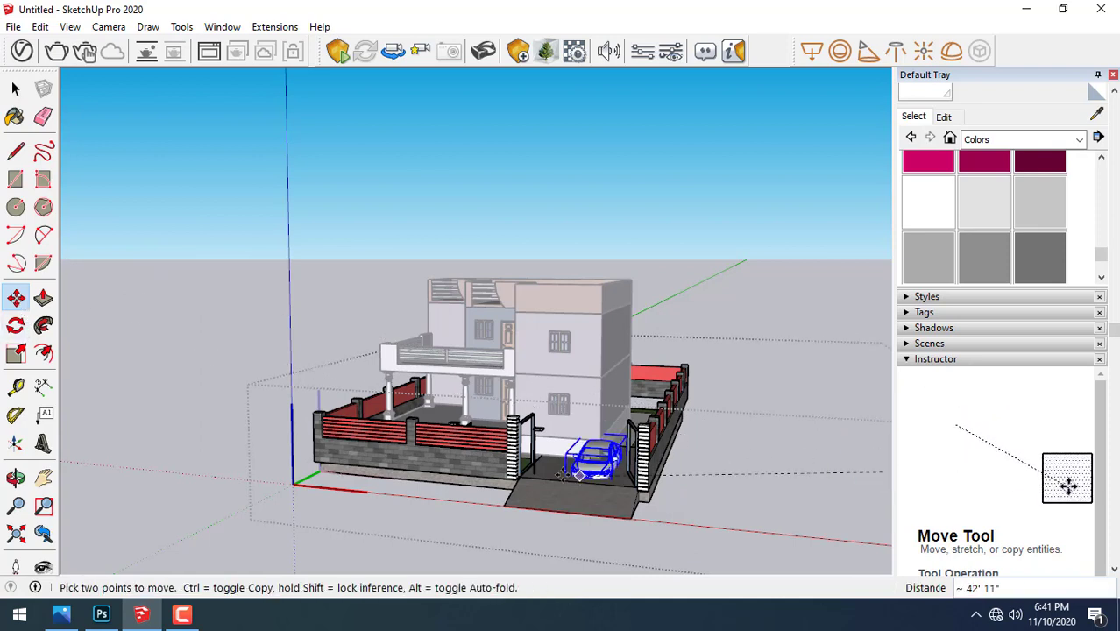
{"action": "left_click", "coordinate": [586, 457]}
{"action": "key", "text": "space"}
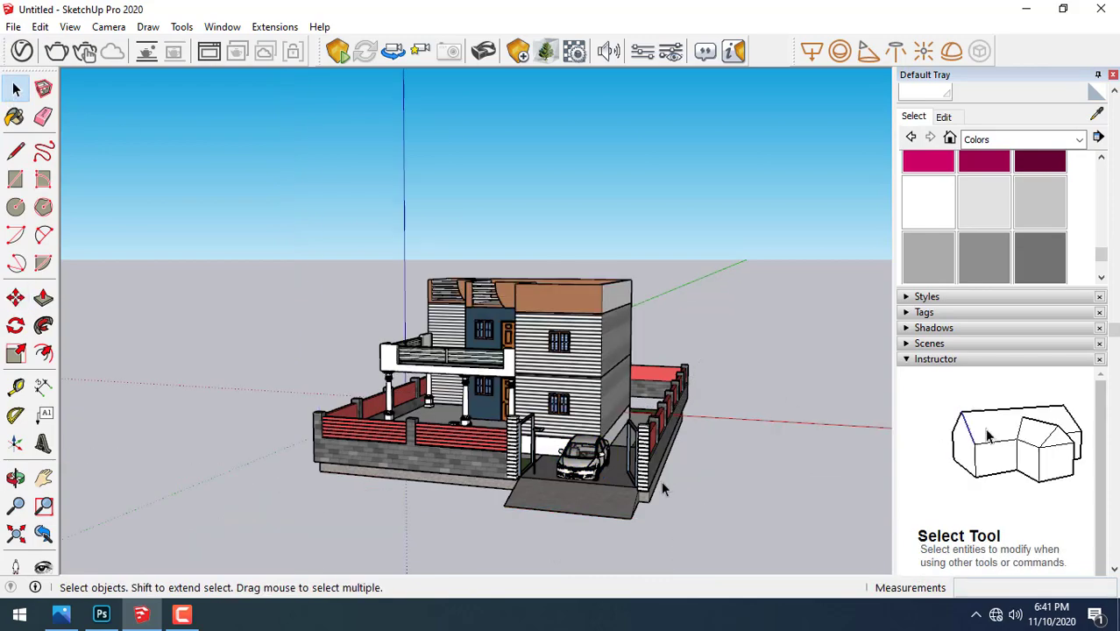
{"action": "mouse_move", "coordinate": [662, 483]}
{"action": "middle_mouse_down"}
{"action": "mouse_move", "coordinate": [660, 575]}
{"action": "mouse_move", "coordinate": [615, 428]}
{"action": "mouse_move", "coordinate": [804, 470]}
{"action": "mouse_move", "coordinate": [675, 325]}
{"action": "mouse_move", "coordinate": [612, 391]}
{"action": "mouse_move", "coordinate": [633, 383]}
{"action": "mouse_move", "coordinate": [618, 360]}
{"action": "mouse_move", "coordinate": [527, 422]}
{"action": "mouse_move", "coordinate": [491, 499]}
{"action": "mouse_move", "coordinate": [614, 473]}
{"action": "middle_mouse_up"}
{"action": "scroll", "coordinate": [534, 487], "scroll_direction": "up", "scroll_amount": 1}
{"action": "scroll", "coordinate": [546, 491], "scroll_direction": "up", "scroll_amount": 1}
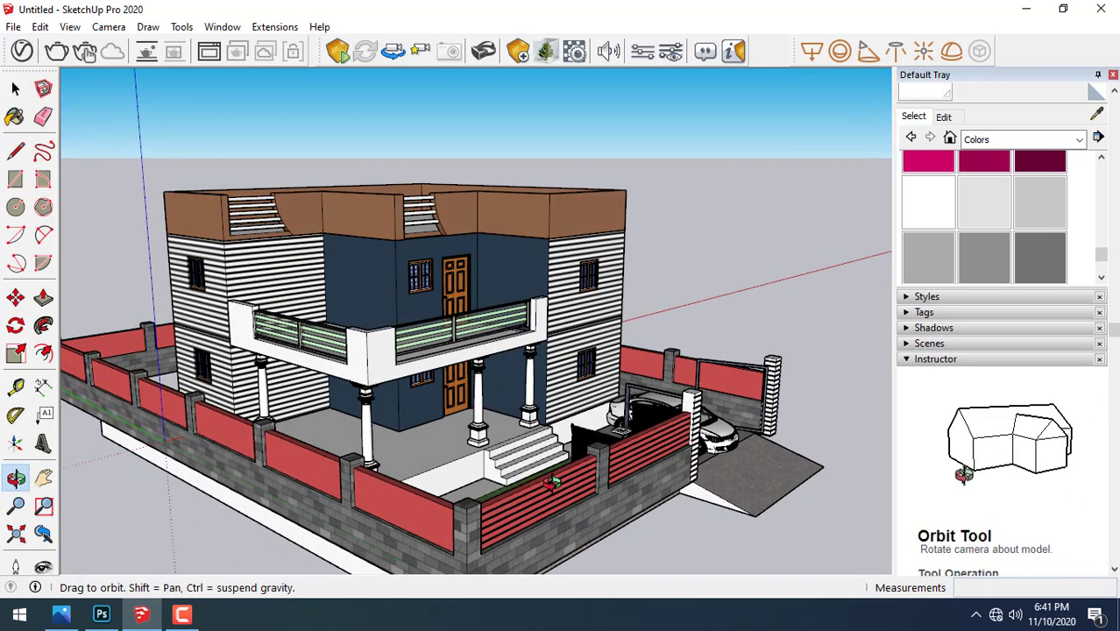
{"action": "key", "text": "ctrl+a"}
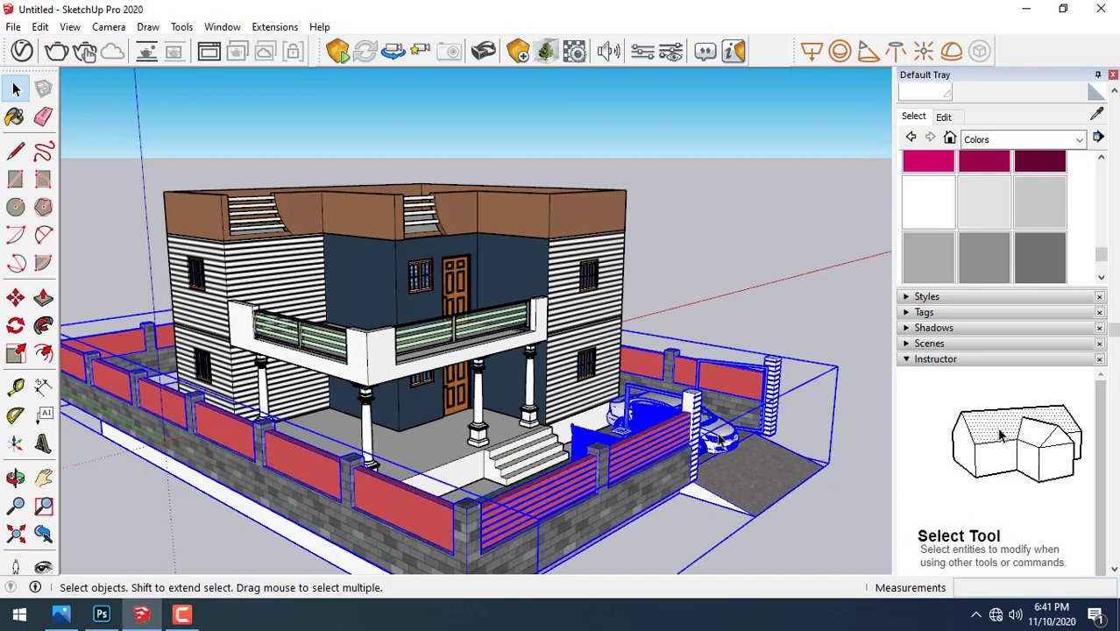
{"action": "left_click", "coordinate": [785, 304]}
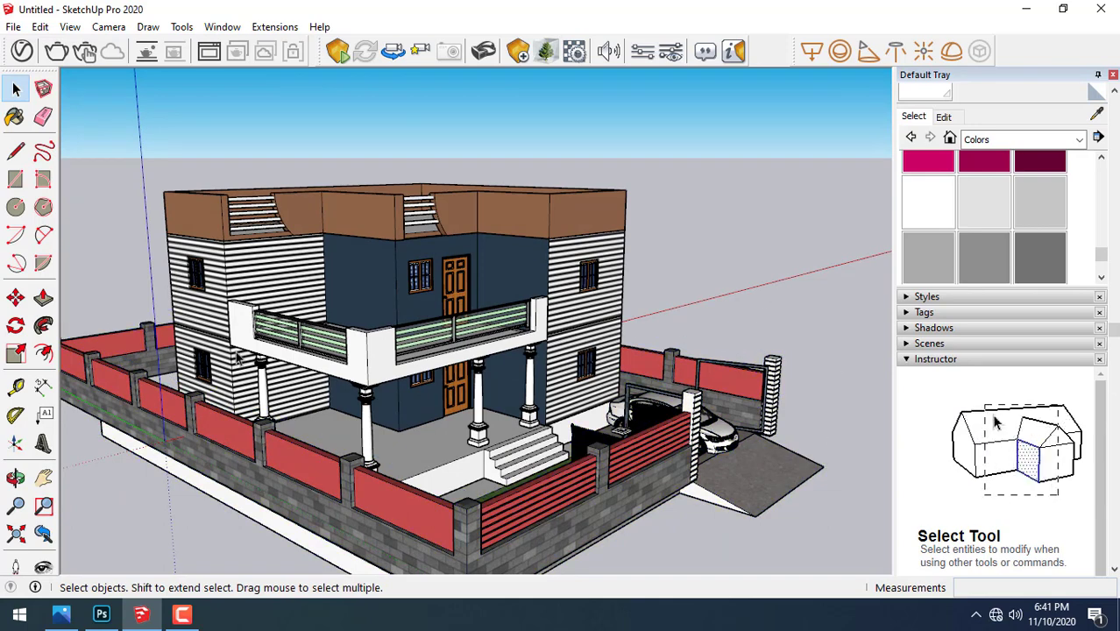
- Import Couple+Shopping+01 from the people folder and place it on the porch
{"action": "left_click", "coordinate": [12, 26]}
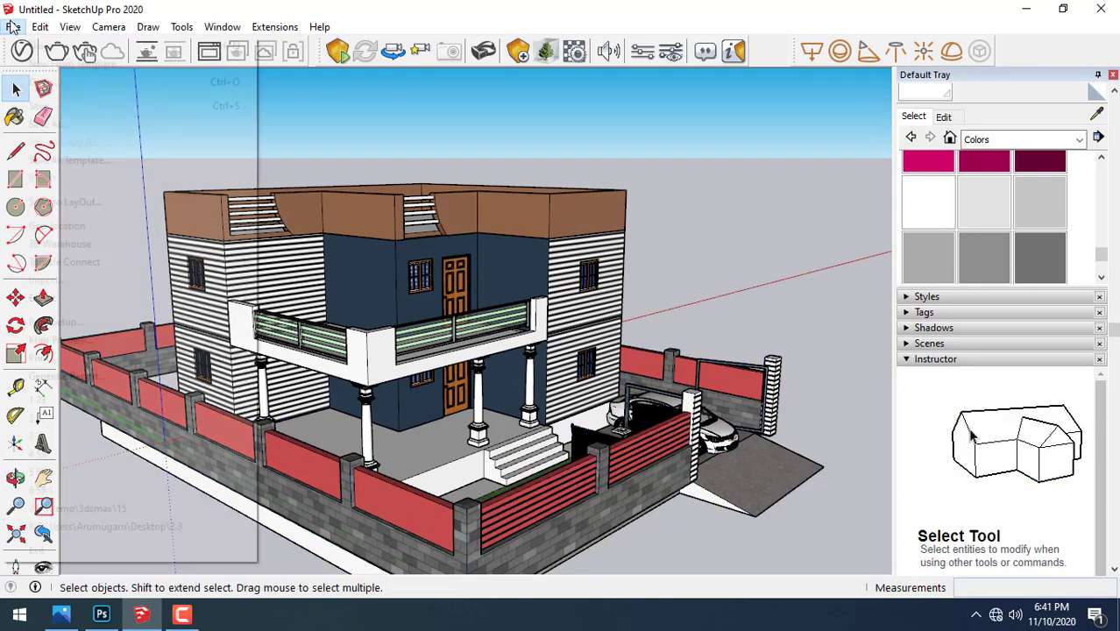
{"action": "left_click", "coordinate": [60, 281]}
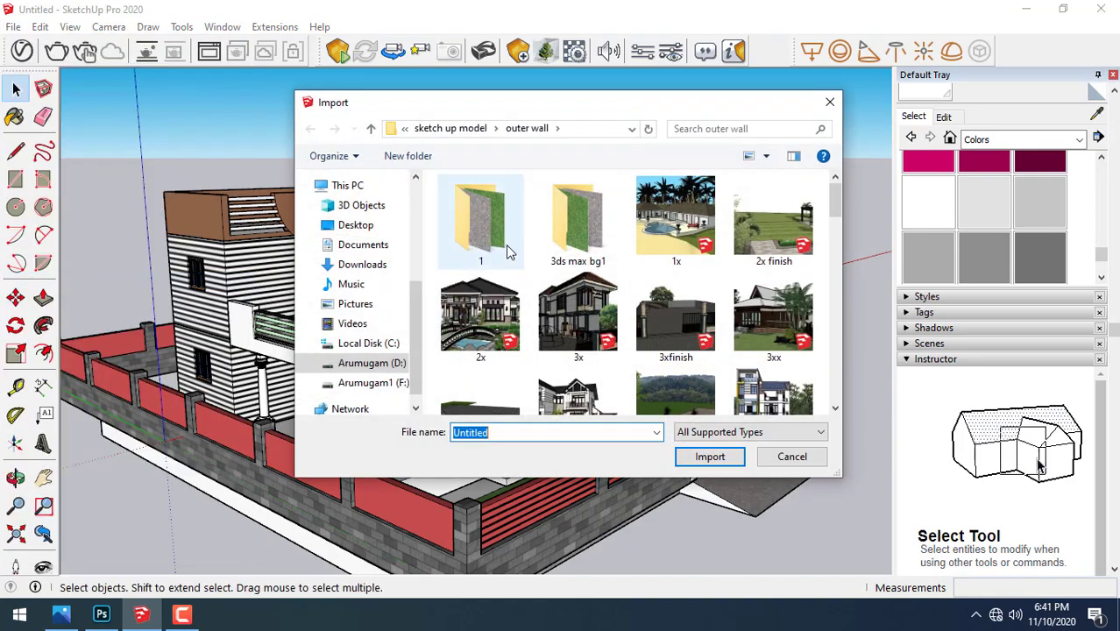
{"action": "left_click", "coordinate": [451, 128]}
{"action": "left_click", "coordinate": [496, 237]}
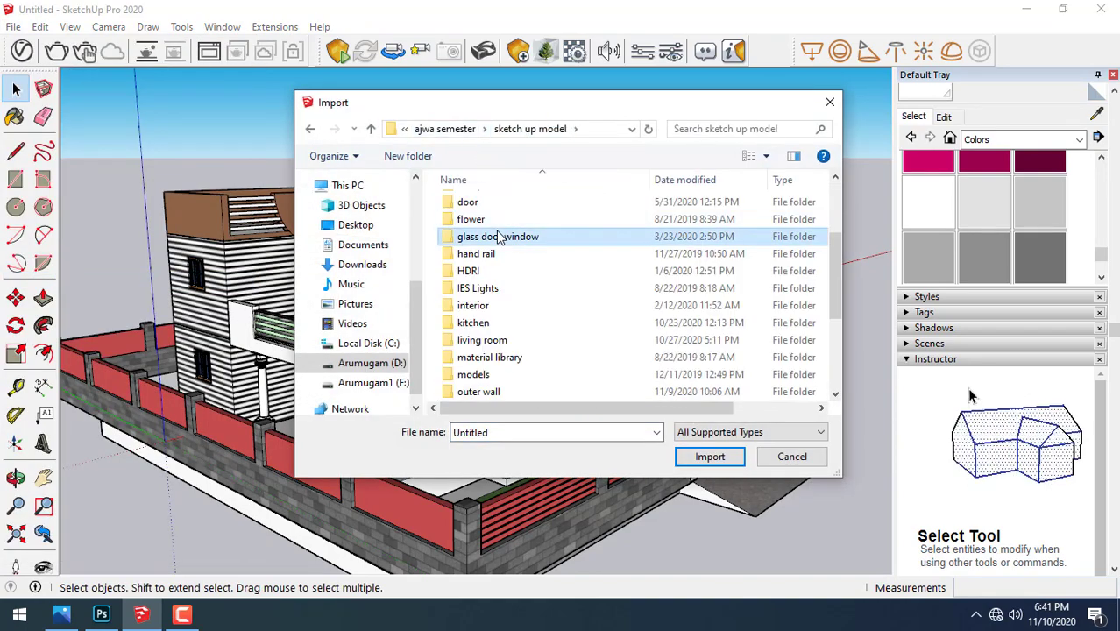
{"action": "scroll", "coordinate": [498, 238], "scroll_direction": "down", "scroll_amount": 3}
{"action": "double_click", "coordinate": [496, 249]}
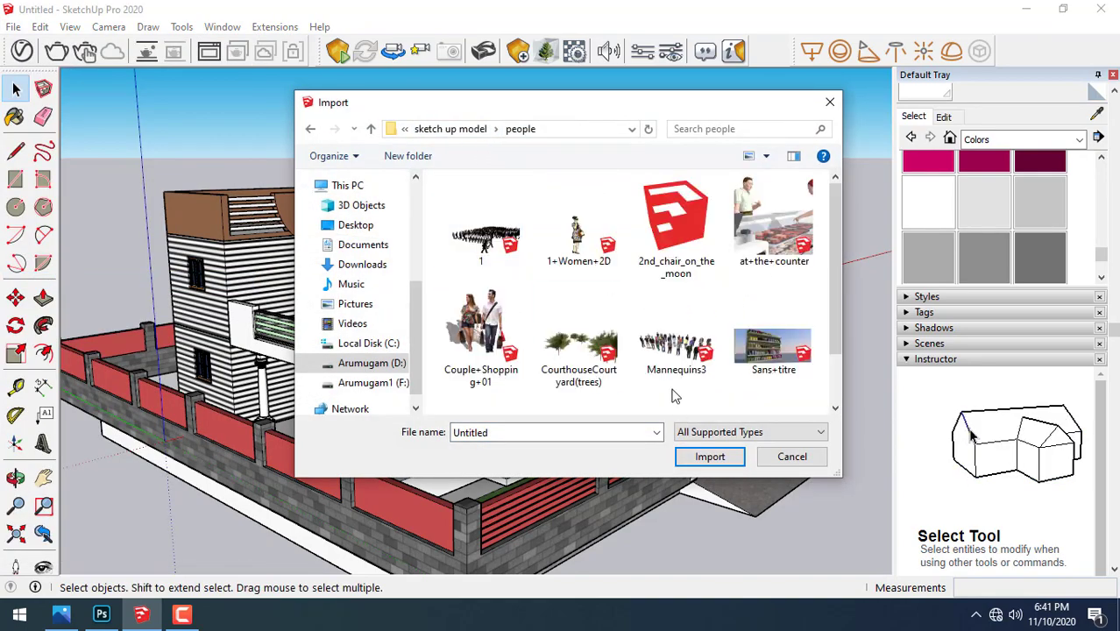
{"action": "scroll", "coordinate": [701, 340], "scroll_direction": "down", "scroll_amount": 1}
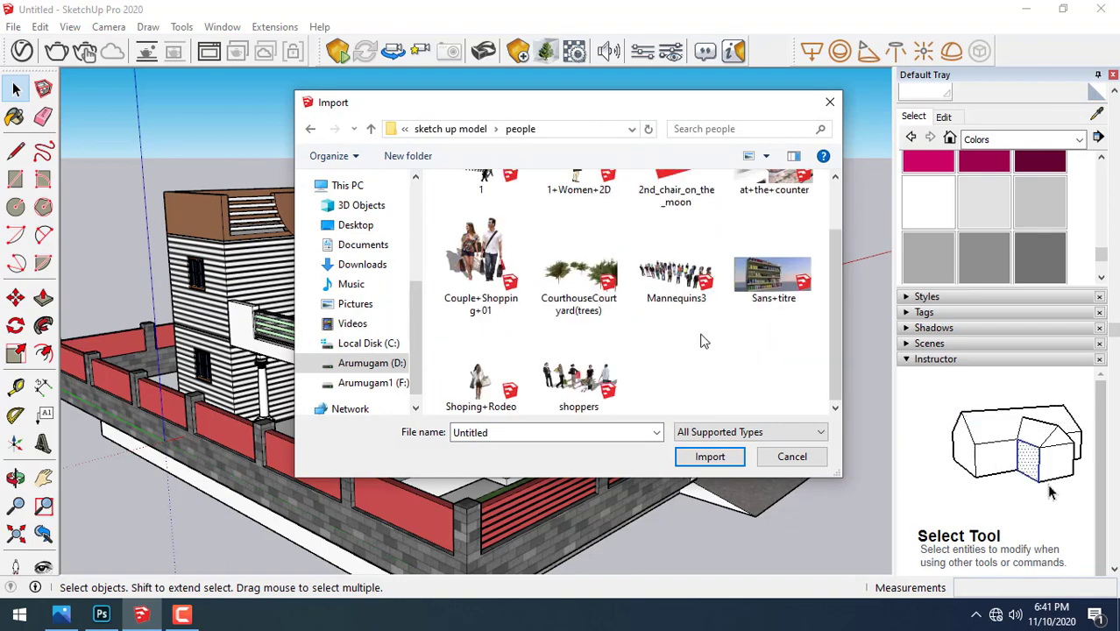
{"action": "double_click", "coordinate": [480, 256]}
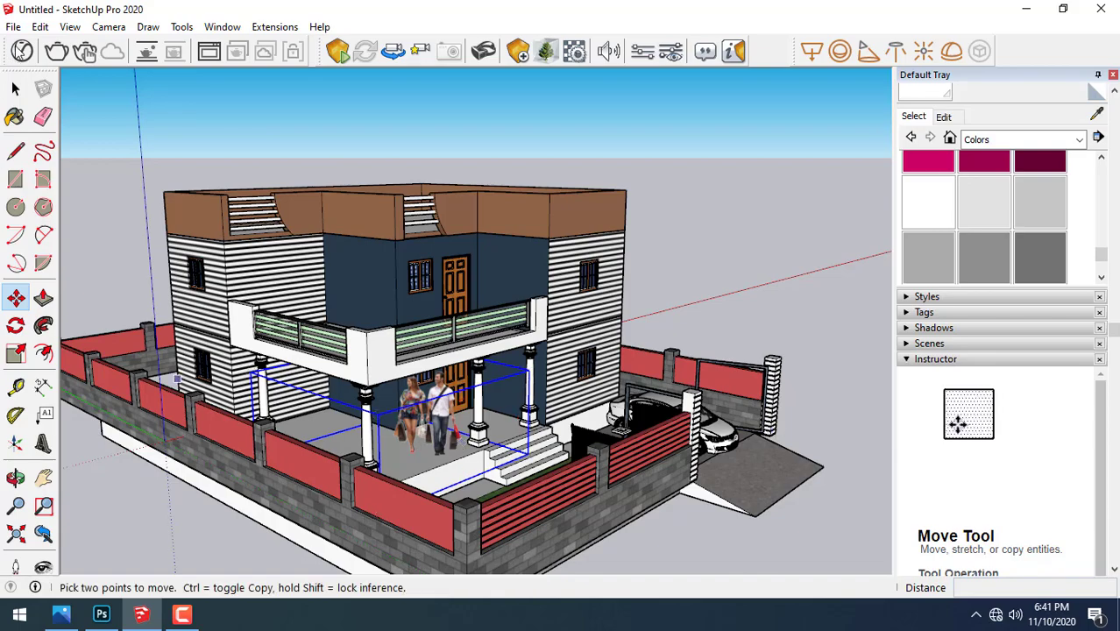
- Finish placing the couple and zoom in on the porch from the front
{"action": "key", "text": "space"}
{"action": "left_click", "coordinate": [713, 187]}
{"action": "middle_click_drag", "start_coordinate": [640, 329], "coordinate": [456, 421]}
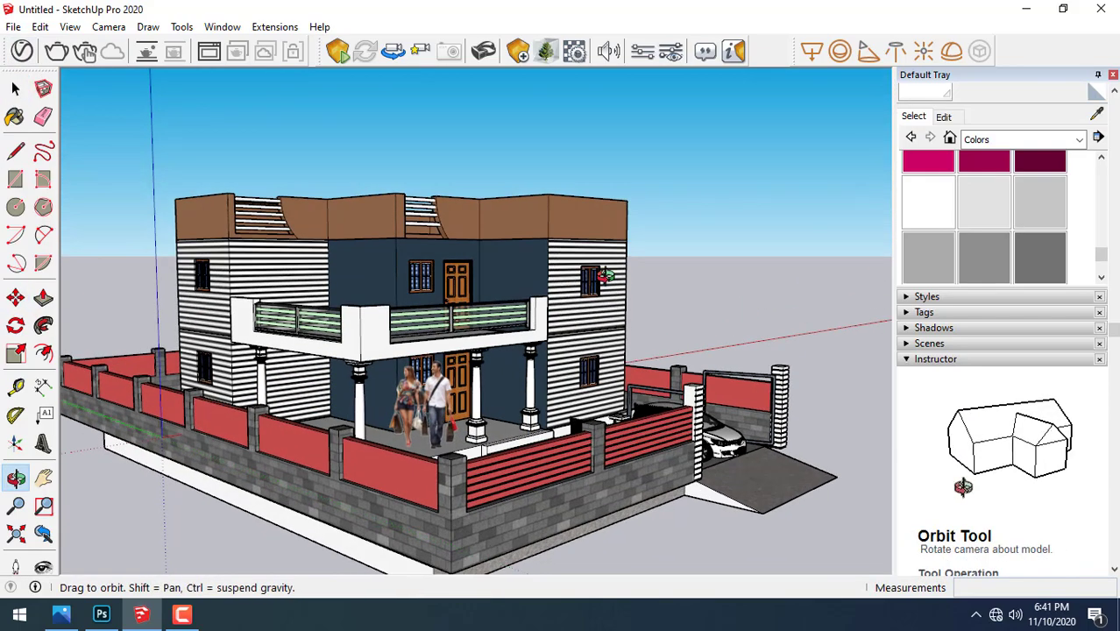
{"action": "scroll", "coordinate": [453, 421], "scroll_direction": "up", "scroll_amount": 2}
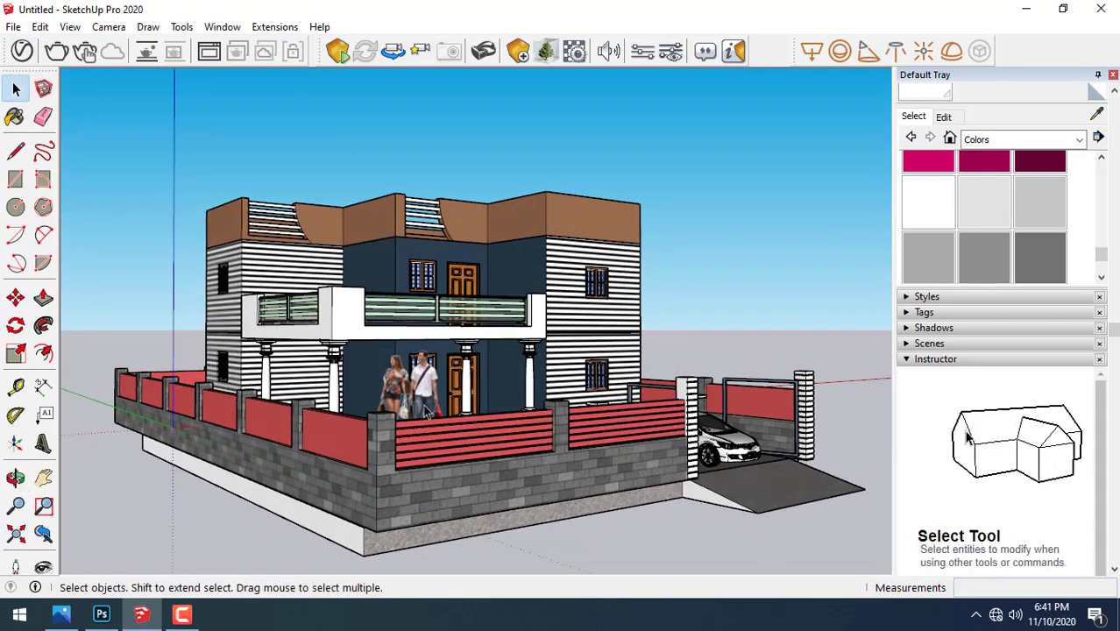
{"action": "scroll", "coordinate": [447, 419], "scroll_direction": "up", "scroll_amount": 3}
{"action": "middle_click_drag", "start_coordinate": [443, 417], "coordinate": [425, 411]}
{"action": "scroll", "coordinate": [419, 407], "scroll_direction": "up", "scroll_amount": 3}
- Move the couple component 9" along the blue axis and exit editing
{"action": "left_click", "coordinate": [453, 408]}
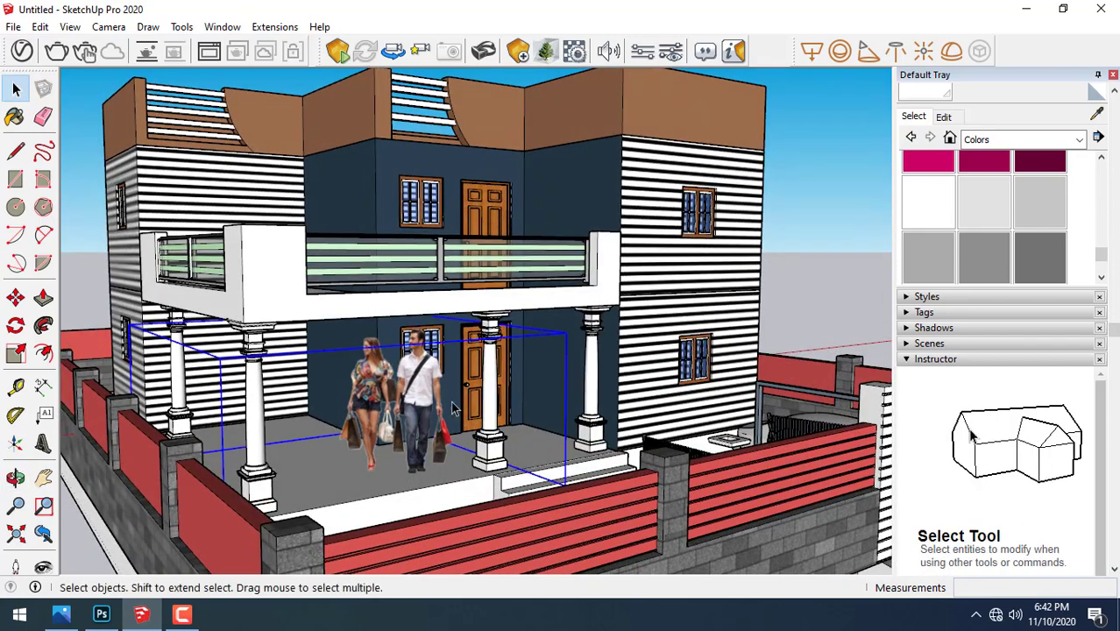
{"action": "double_click", "coordinate": [432, 392]}
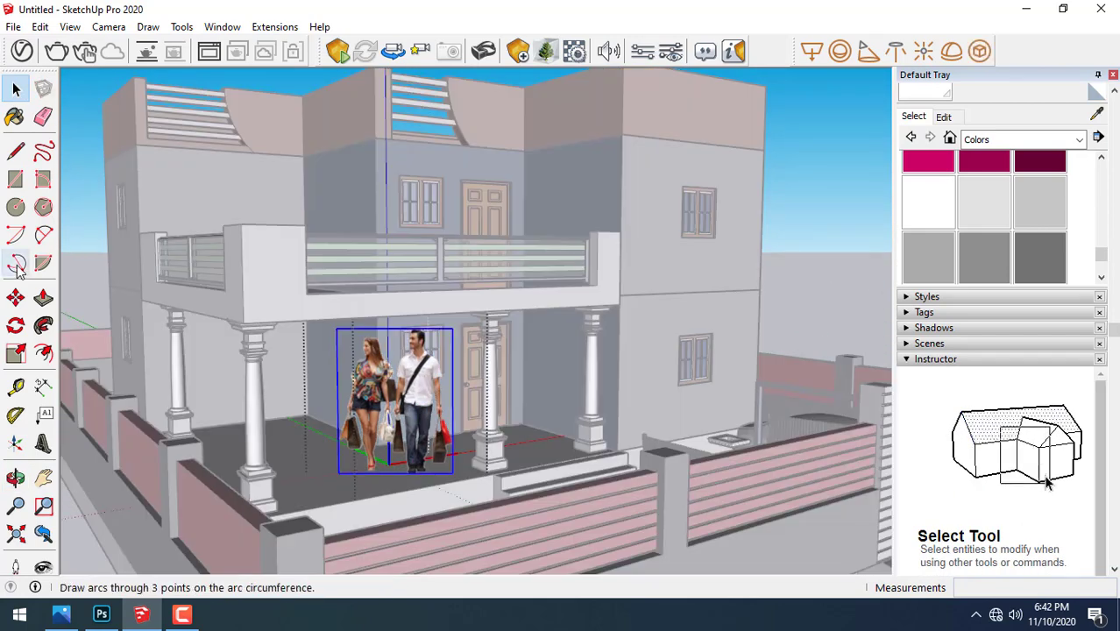
{"action": "left_click", "coordinate": [15, 298]}
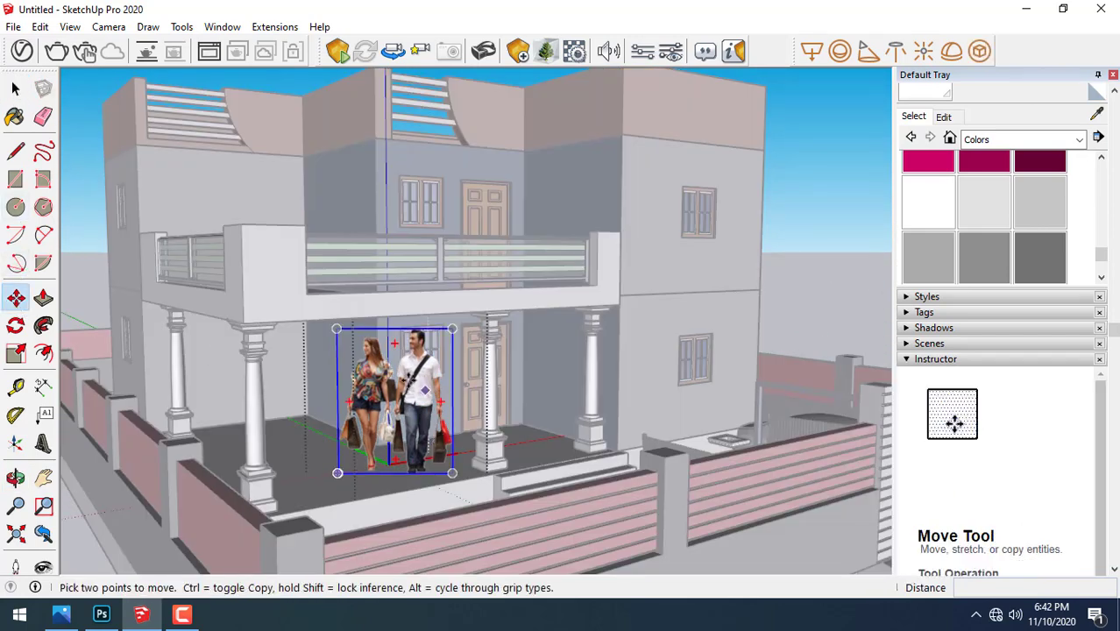
{"action": "left_click", "coordinate": [395, 377]}
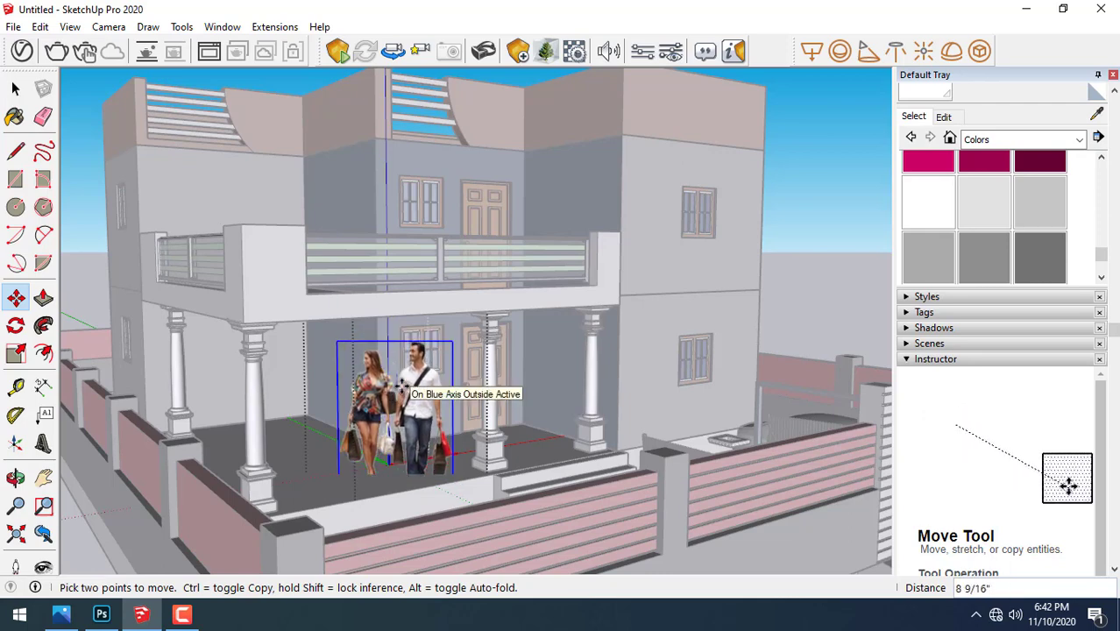
{"action": "left_click", "coordinate": [405, 385]}
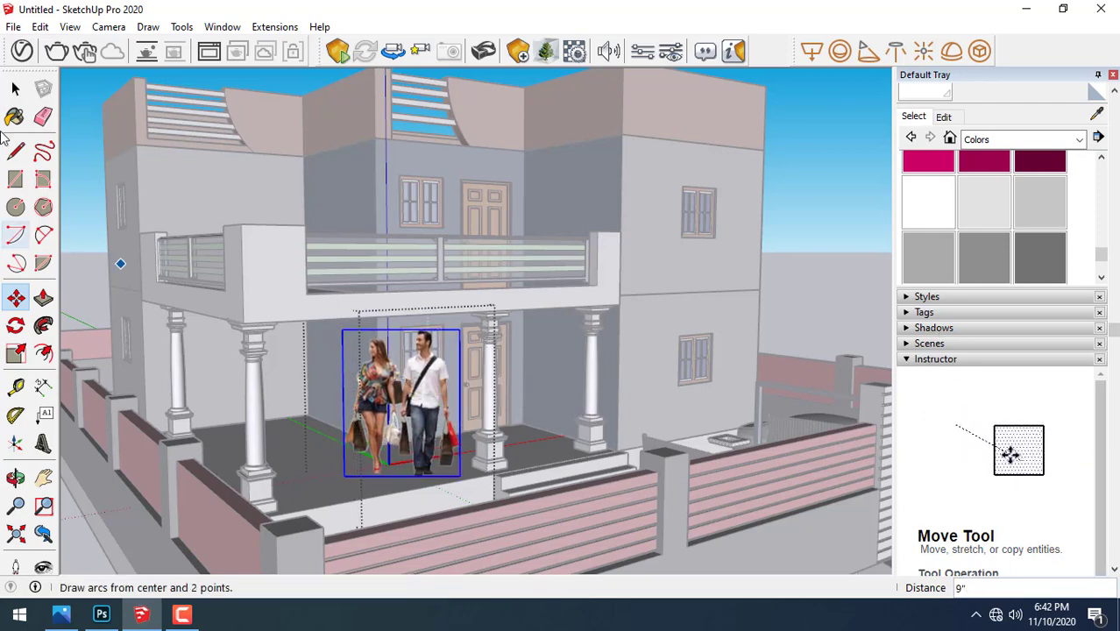
{"action": "left_click", "coordinate": [15, 87]}
{"action": "left_click", "coordinate": [808, 215]}
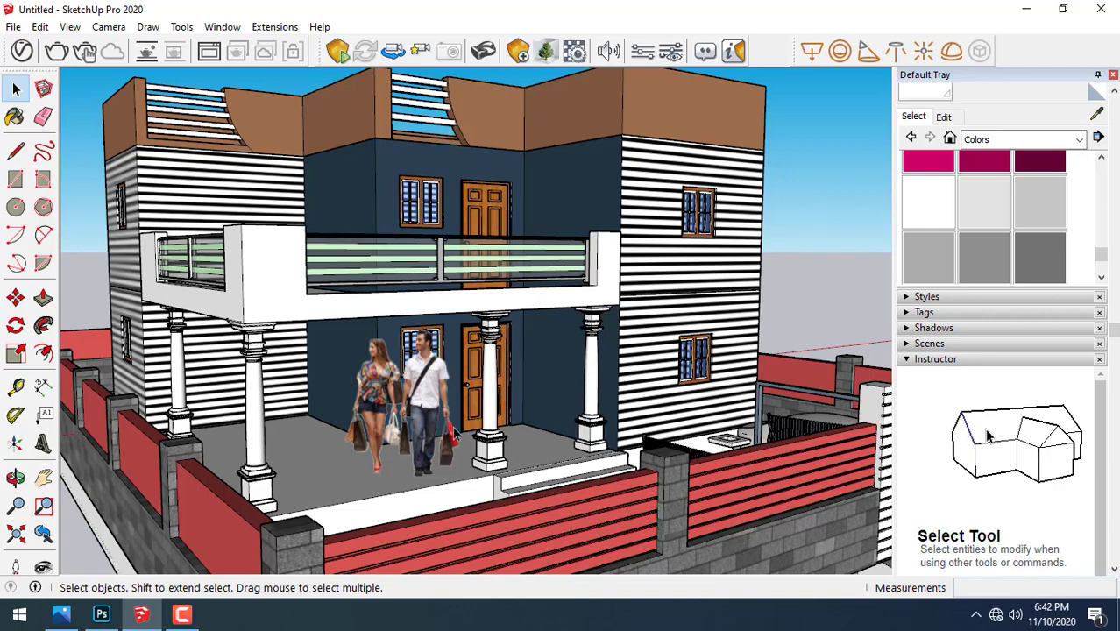
{"action": "mouse_move", "coordinate": [427, 430]}
{"action": "middle_mouse_down"}
{"action": "mouse_move", "coordinate": [416, 426]}
{"action": "mouse_move", "coordinate": [456, 462]}
{"action": "middle_mouse_up"}
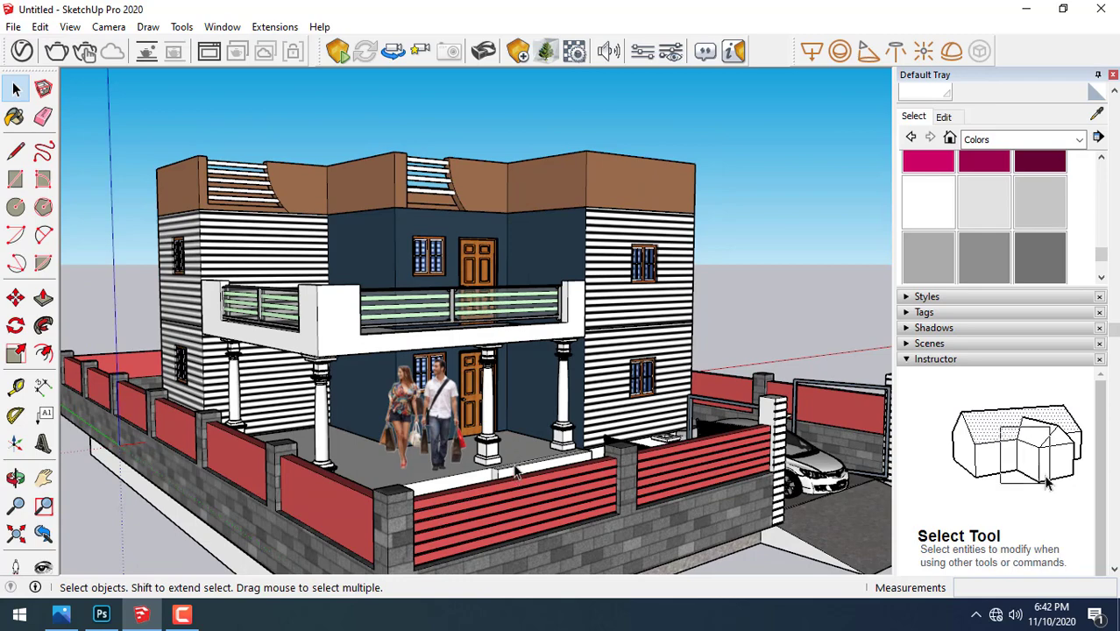
- Start an import and browse figure files such as 1+Women+2D and Shoping+Rodeo
{"action": "left_click", "coordinate": [13, 27]}
{"action": "left_click", "coordinate": [83, 290]}
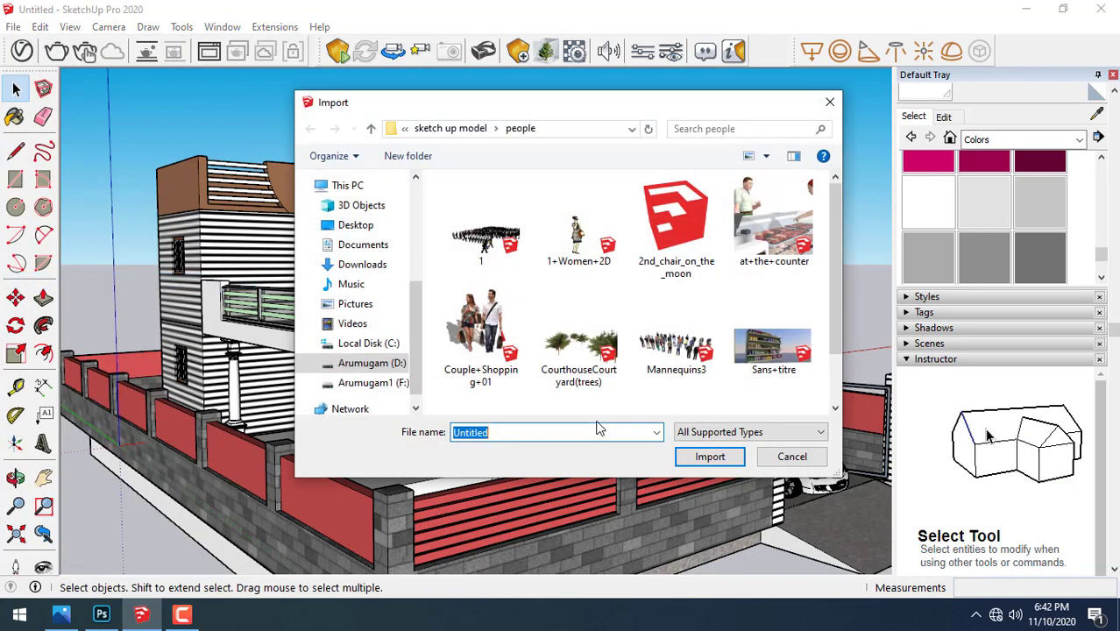
{"action": "left_click", "coordinate": [585, 242]}
{"action": "scroll", "coordinate": [586, 250], "scroll_direction": "down", "scroll_amount": 2}
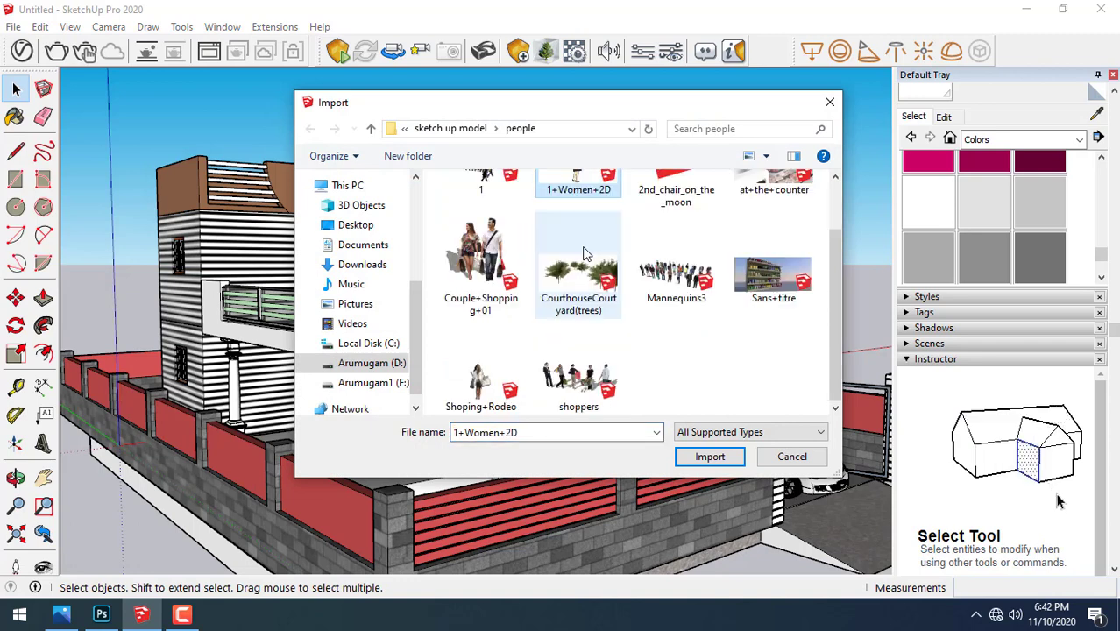
{"action": "left_click", "coordinate": [483, 396]}
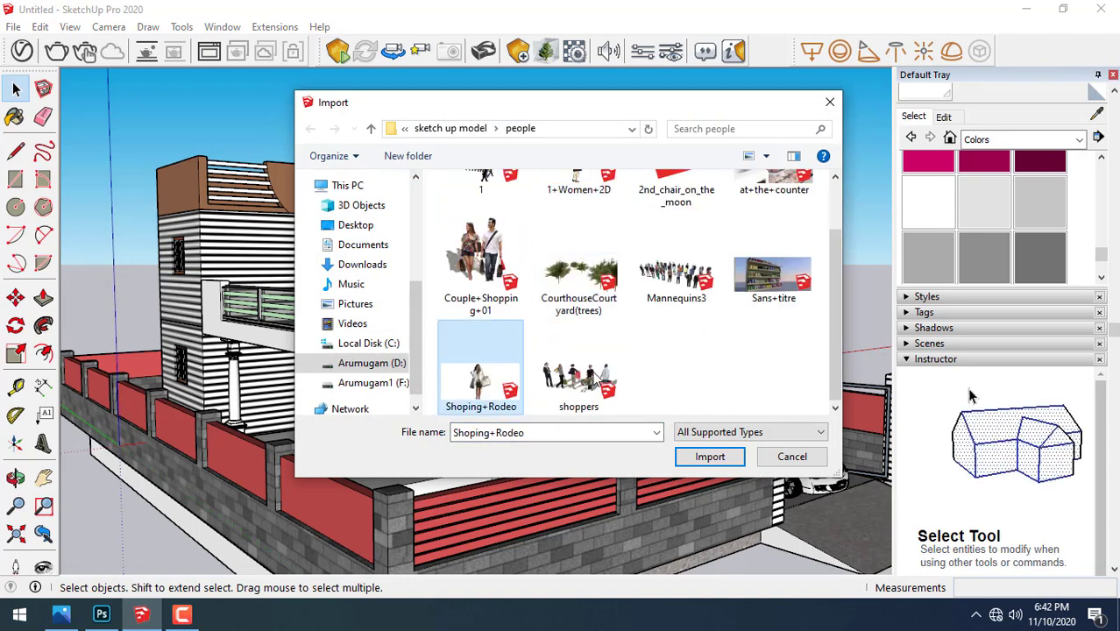
{"action": "scroll", "coordinate": [634, 362], "scroll_direction": "up", "scroll_amount": 1}
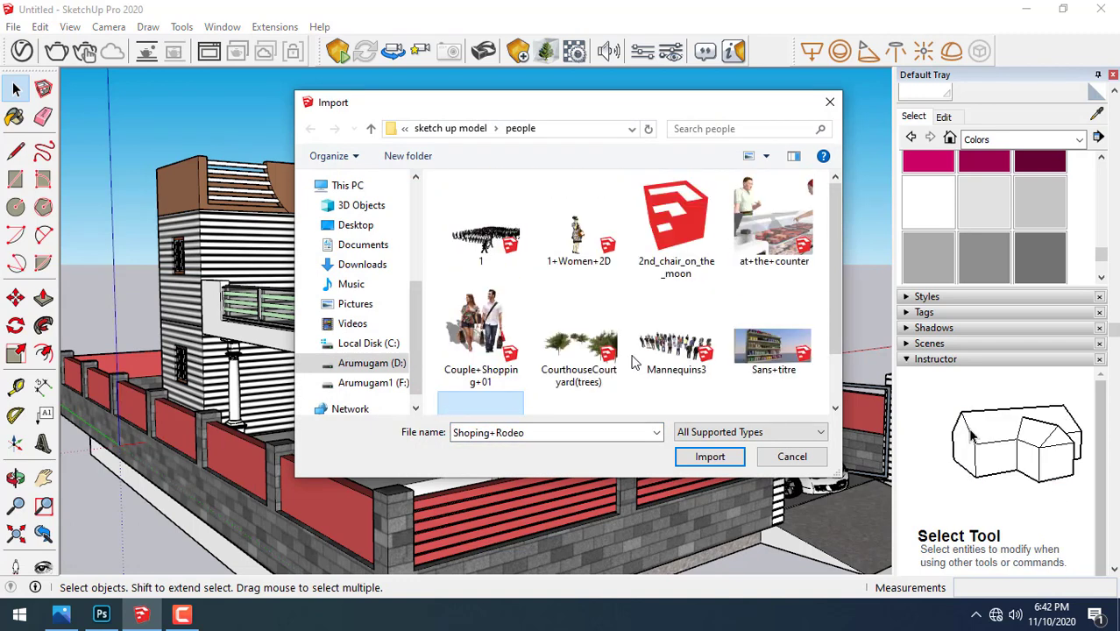
- Import Hero Makeover Batman part 3 from the sketch up model > models folder
{"action": "left_click", "coordinate": [468, 130]}
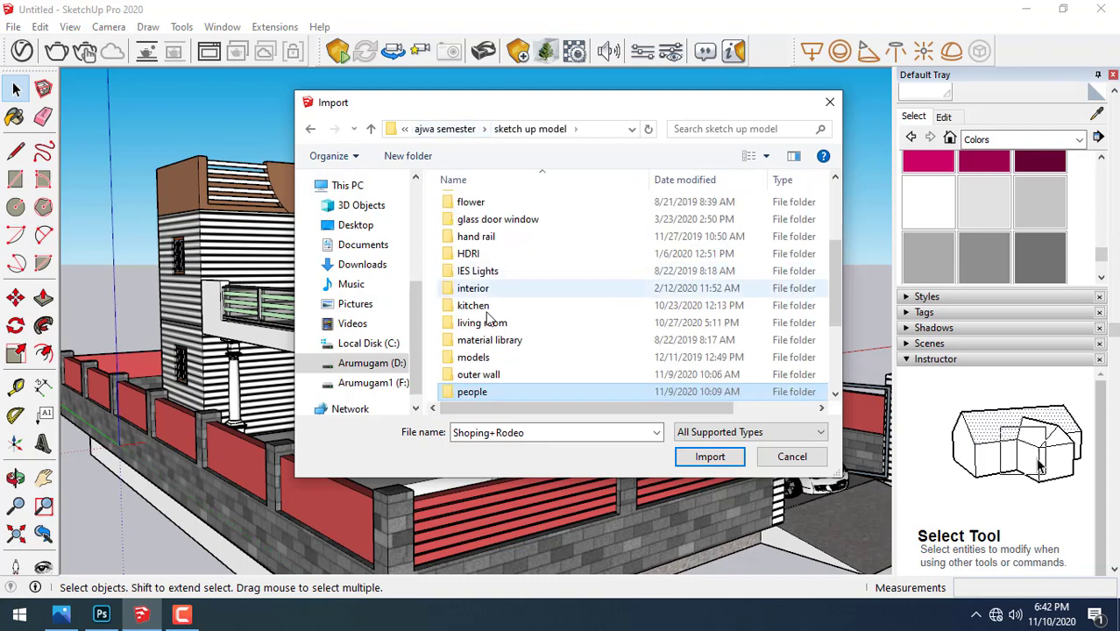
{"action": "double_click", "coordinate": [524, 359]}
{"action": "scroll", "coordinate": [572, 340], "scroll_direction": "down", "scroll_amount": 2}
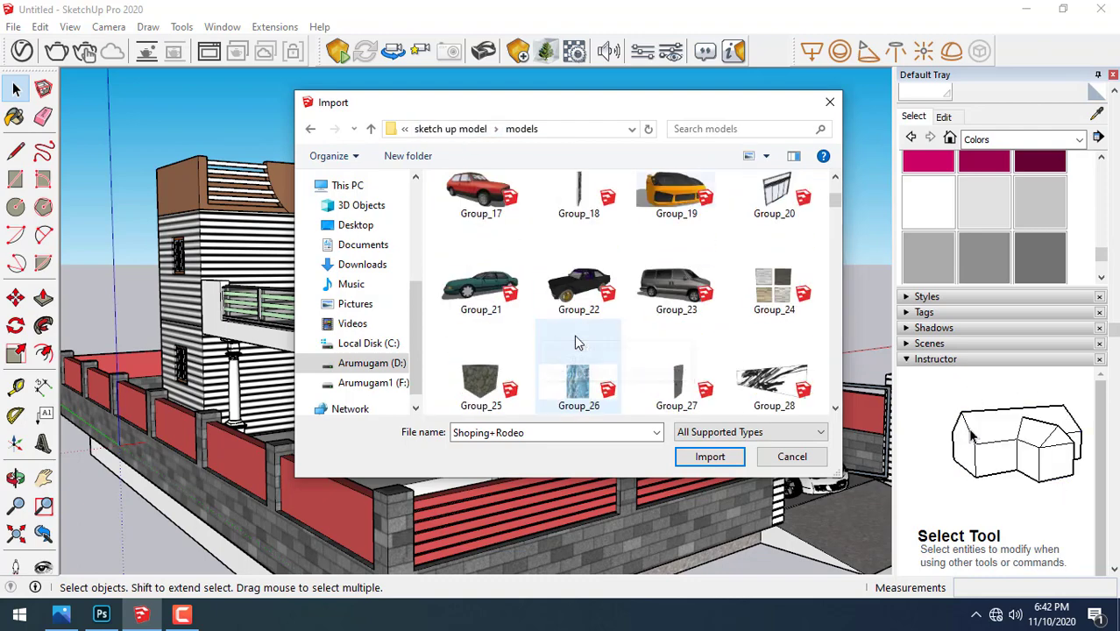
{"action": "scroll", "coordinate": [574, 342], "scroll_direction": "down", "scroll_amount": 3}
{"action": "scroll", "coordinate": [579, 351], "scroll_direction": "down", "scroll_amount": 2}
{"action": "scroll", "coordinate": [587, 363], "scroll_direction": "down", "scroll_amount": 3}
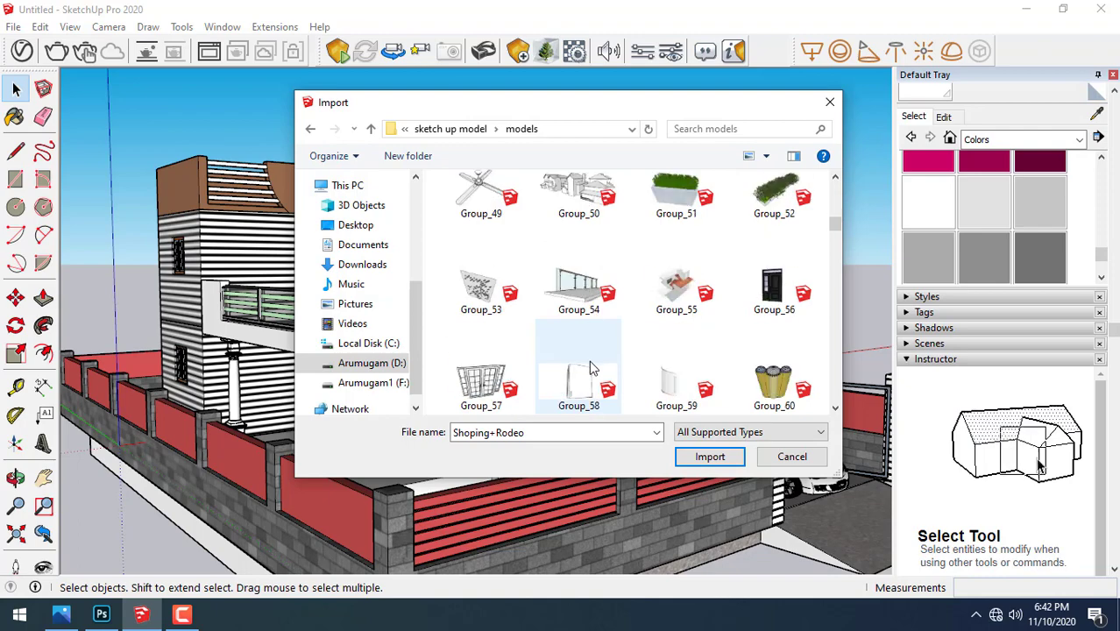
{"action": "scroll", "coordinate": [590, 368], "scroll_direction": "down", "scroll_amount": 2}
{"action": "scroll", "coordinate": [590, 368], "scroll_direction": "down", "scroll_amount": 3}
{"action": "scroll", "coordinate": [590, 368], "scroll_direction": "down", "scroll_amount": 4}
{"action": "scroll", "coordinate": [590, 368], "scroll_direction": "down", "scroll_amount": 1}
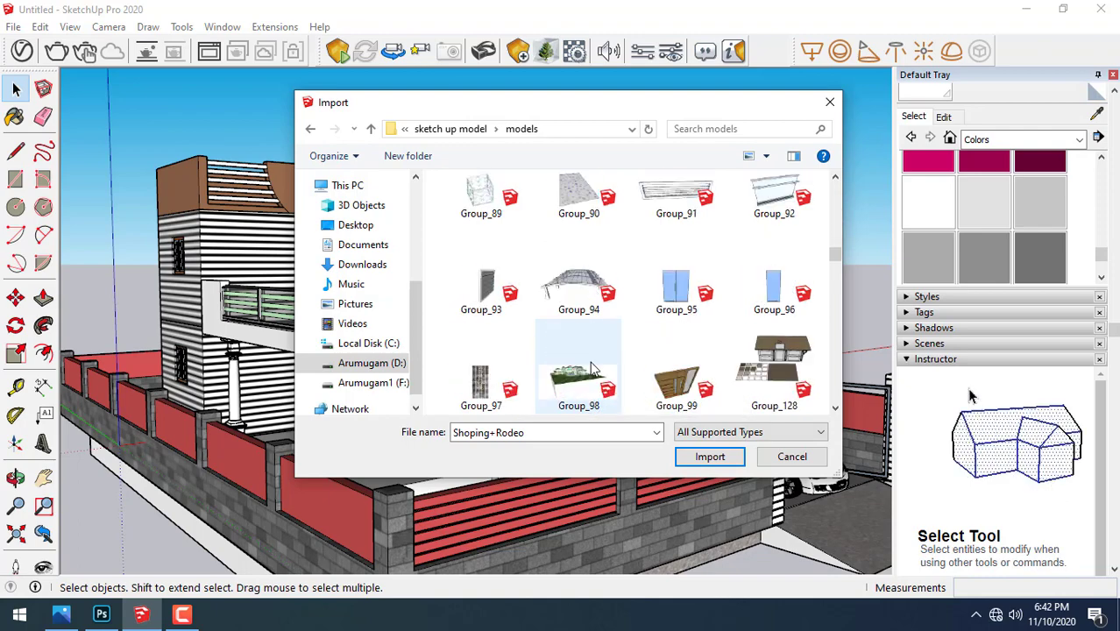
{"action": "scroll", "coordinate": [591, 368], "scroll_direction": "down", "scroll_amount": 3}
{"action": "scroll", "coordinate": [592, 368], "scroll_direction": "down", "scroll_amount": 3}
{"action": "scroll", "coordinate": [591, 368], "scroll_direction": "down", "scroll_amount": 3}
{"action": "scroll", "coordinate": [591, 369], "scroll_direction": "down", "scroll_amount": 3}
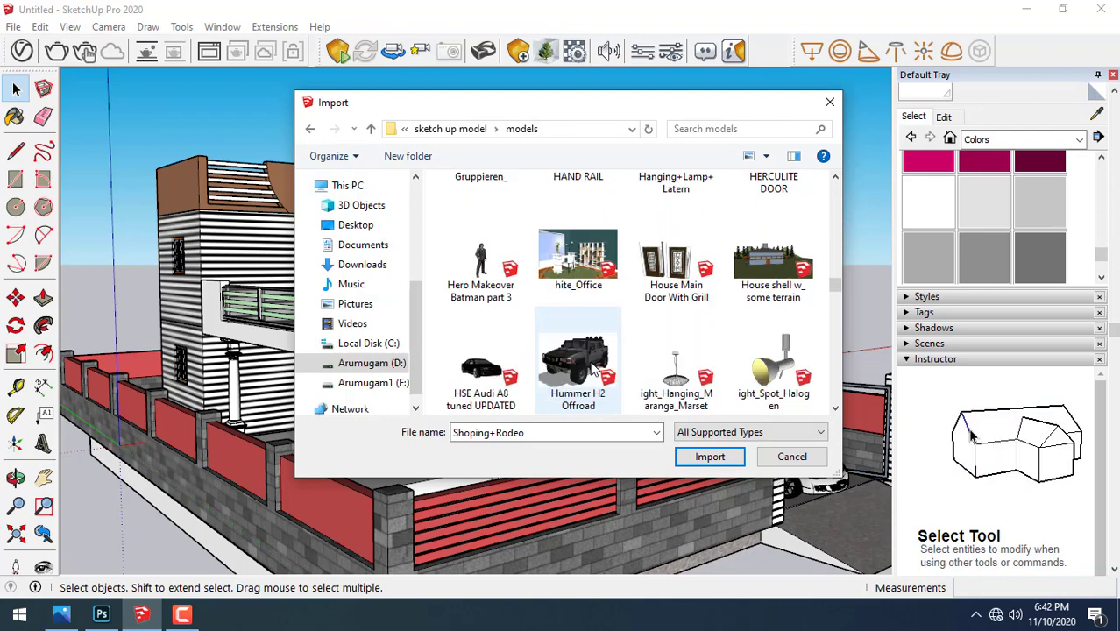
{"action": "double_click", "coordinate": [480, 263]}
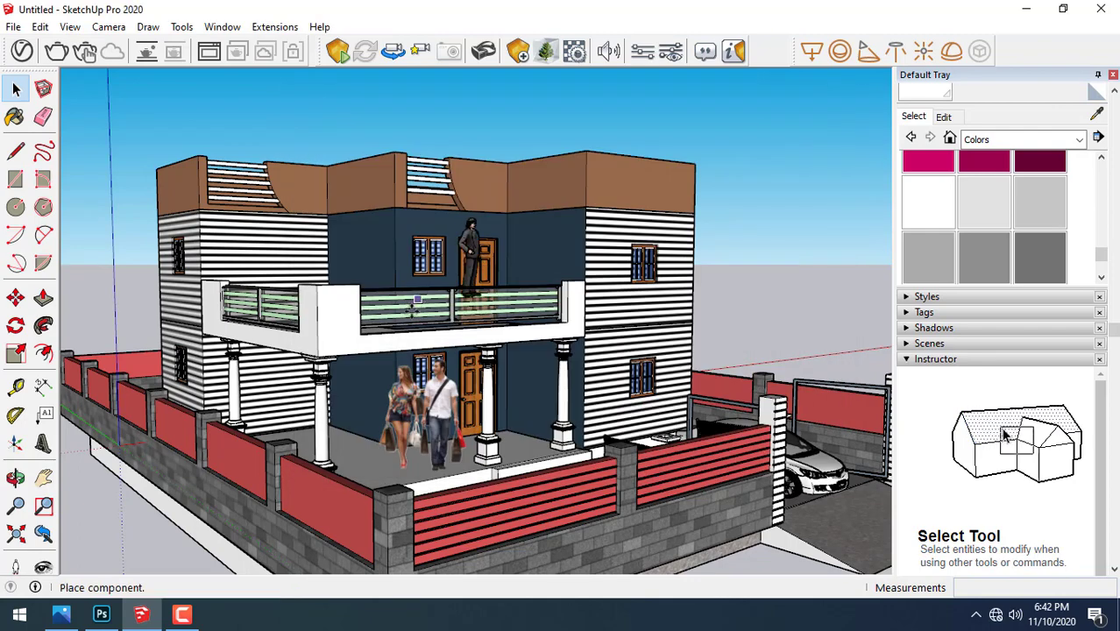
- Place the man figure on the upper balcony and flip it along the component's red axis
{"action": "left_click", "coordinate": [359, 331]}
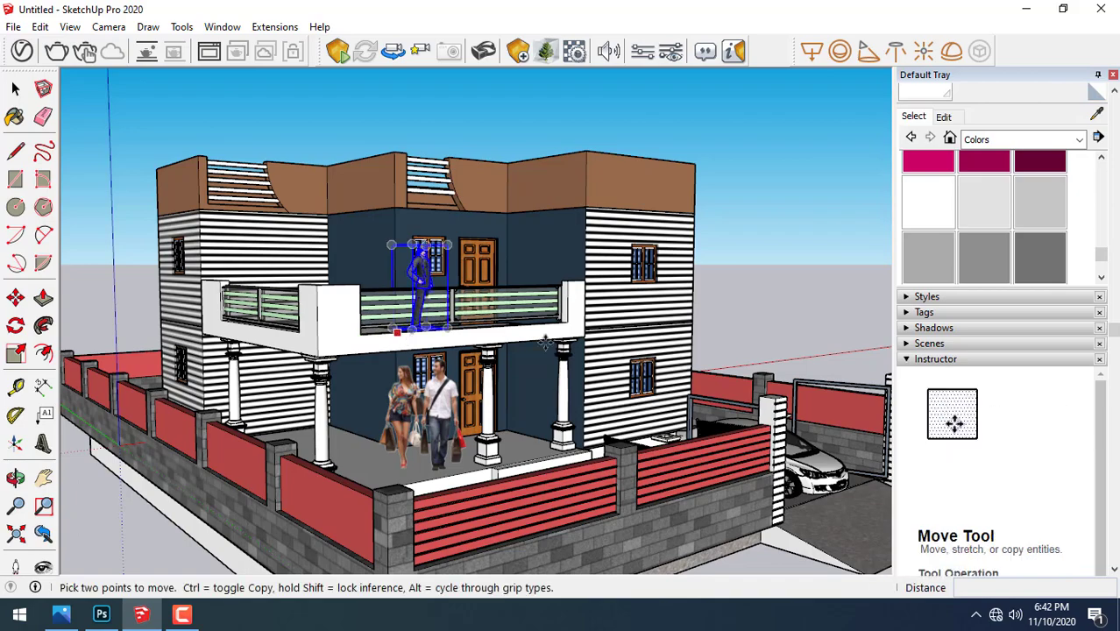
{"action": "middle_click_drag", "start_coordinate": [360, 332], "coordinate": [383, 437]}
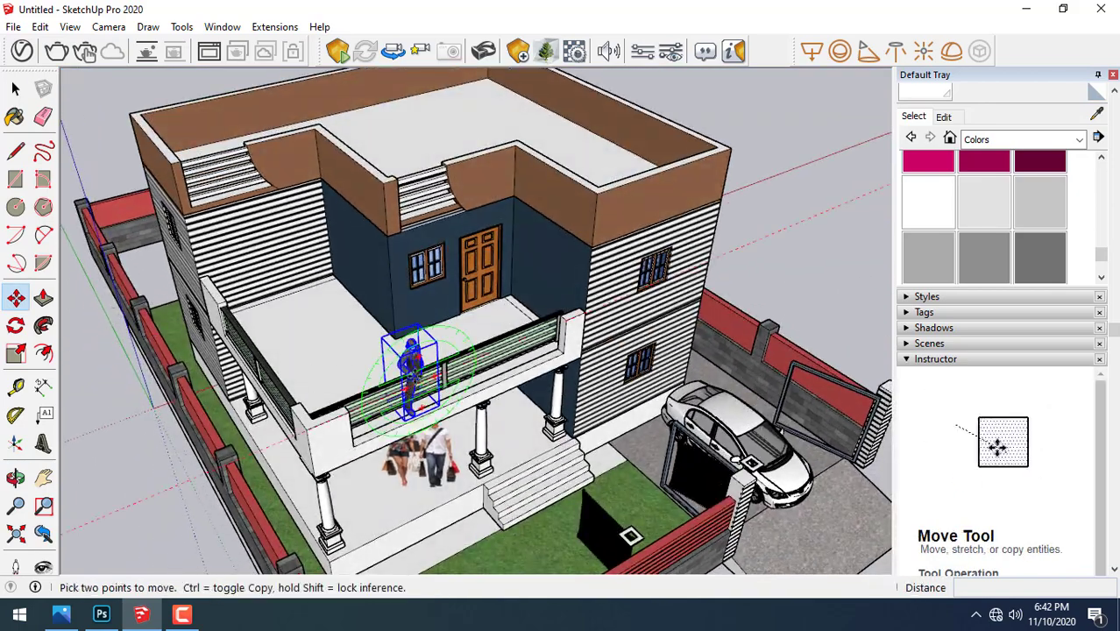
{"action": "left_click", "coordinate": [410, 361]}
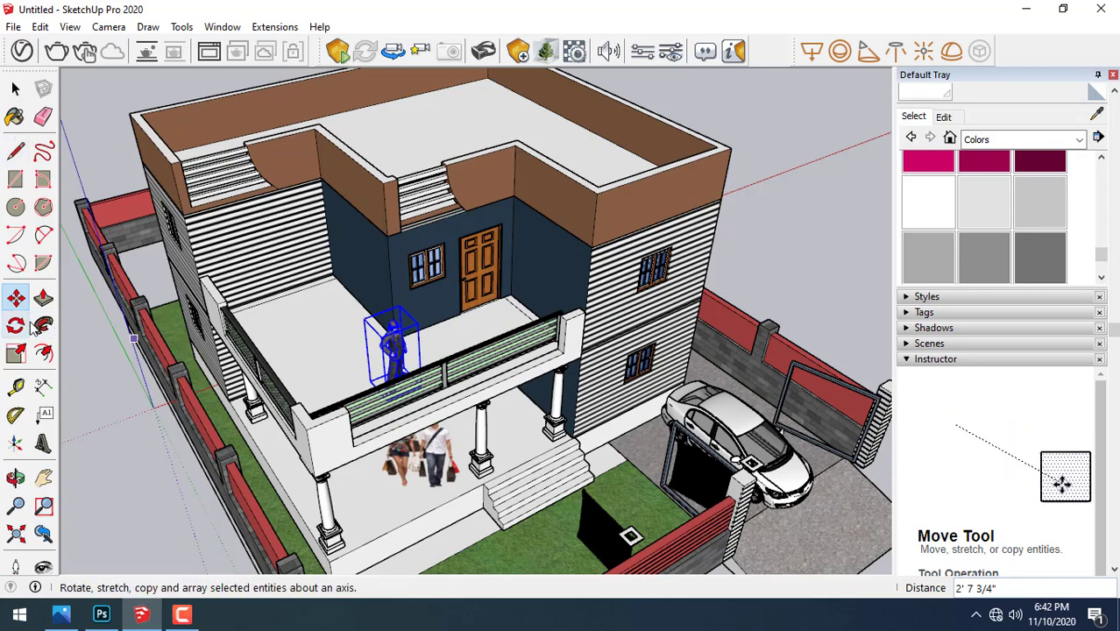
{"action": "right_click", "coordinate": [401, 351]}
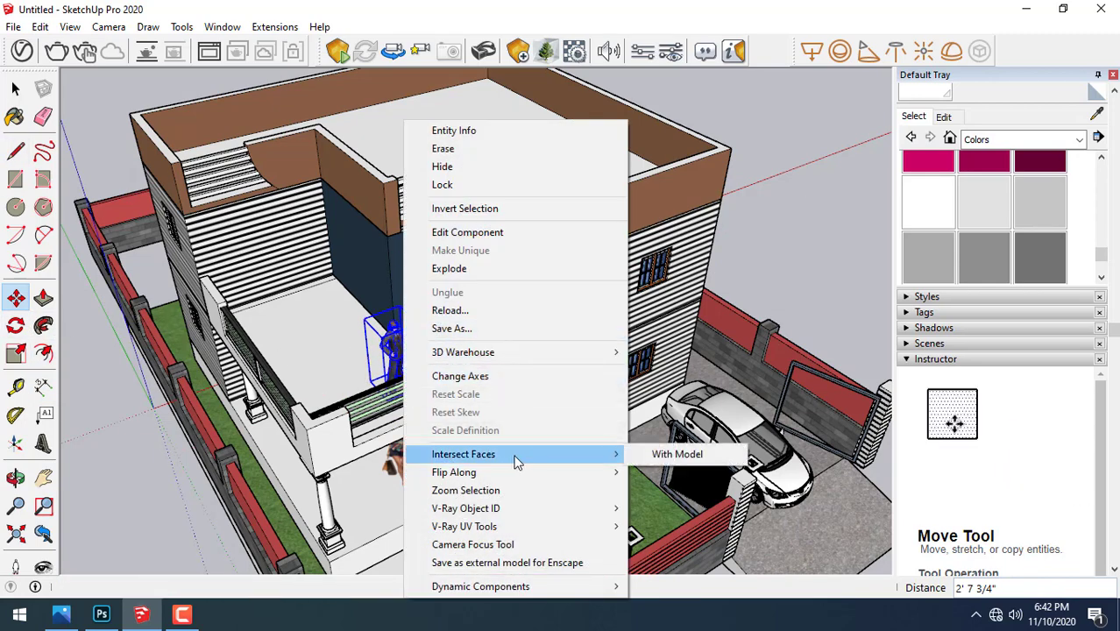
{"action": "mouse_move", "coordinate": [454, 473]}
{"action": "left_click", "coordinate": [662, 473]}
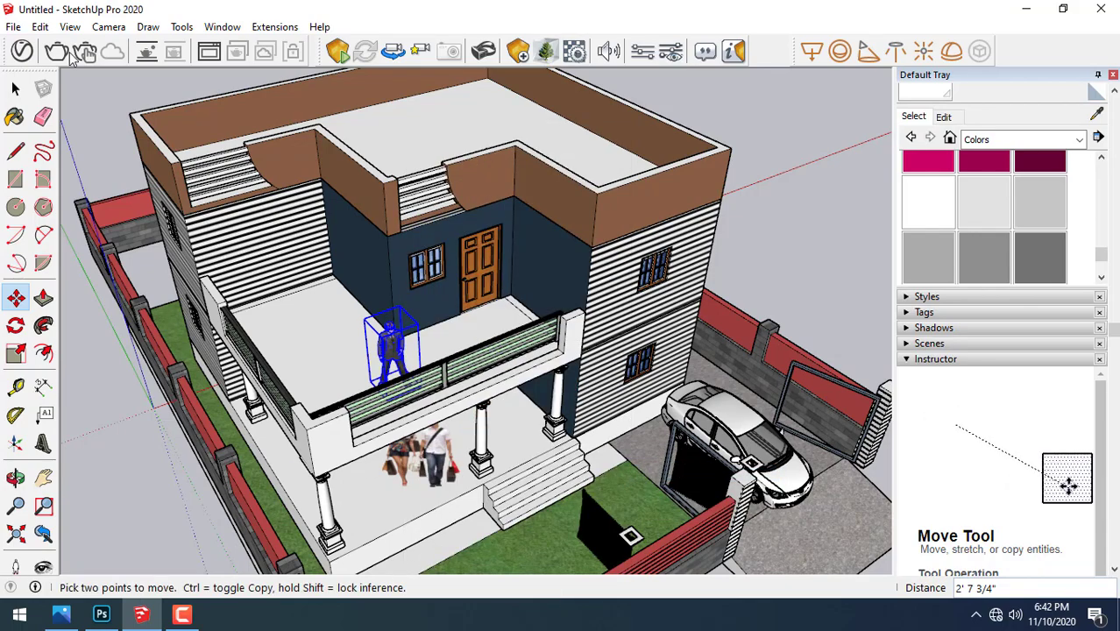
{"action": "key", "text": "space"}
{"action": "left_click", "coordinate": [788, 219]}
{"action": "middle_click_drag", "start_coordinate": [788, 219], "coordinate": [542, 206]}
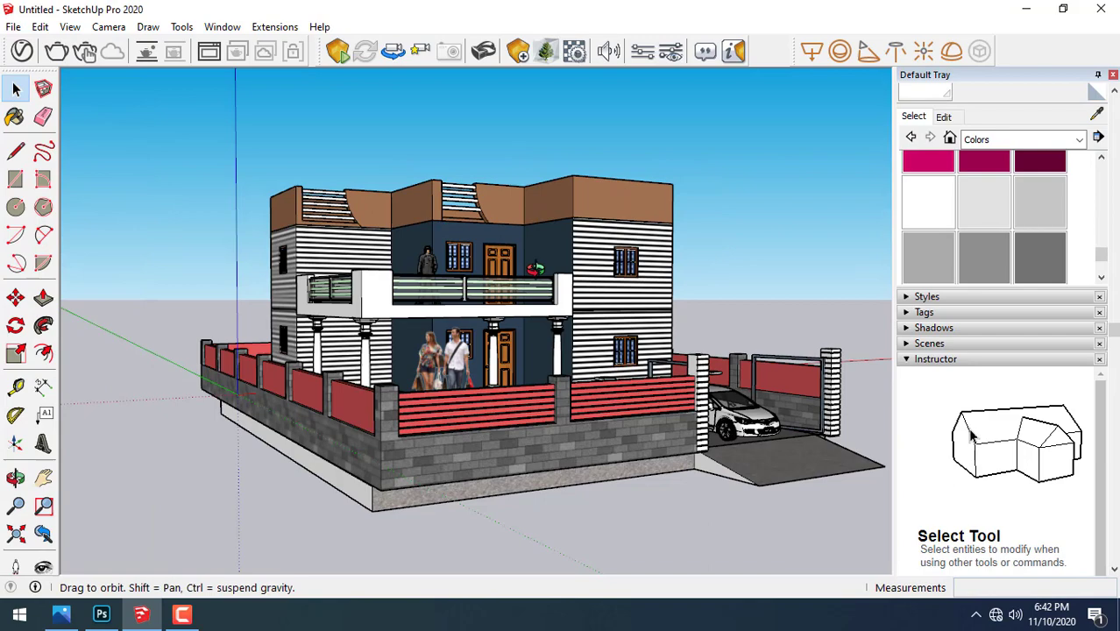
{"action": "middle_click_drag", "start_coordinate": [536, 268], "coordinate": [454, 359]}
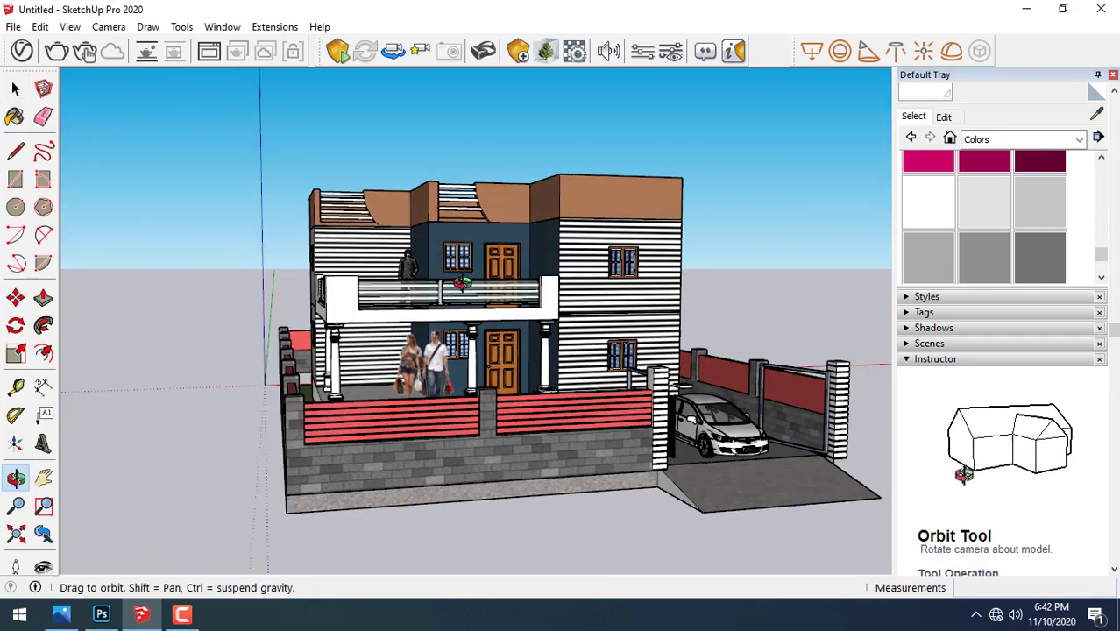
- Shrink the porch shopping couple with Scale to a factor of 0.87
{"action": "double_click", "coordinate": [443, 369]}
{"action": "left_click", "coordinate": [442, 369]}
{"action": "scroll", "coordinate": [443, 369], "scroll_direction": "up", "scroll_amount": 3}
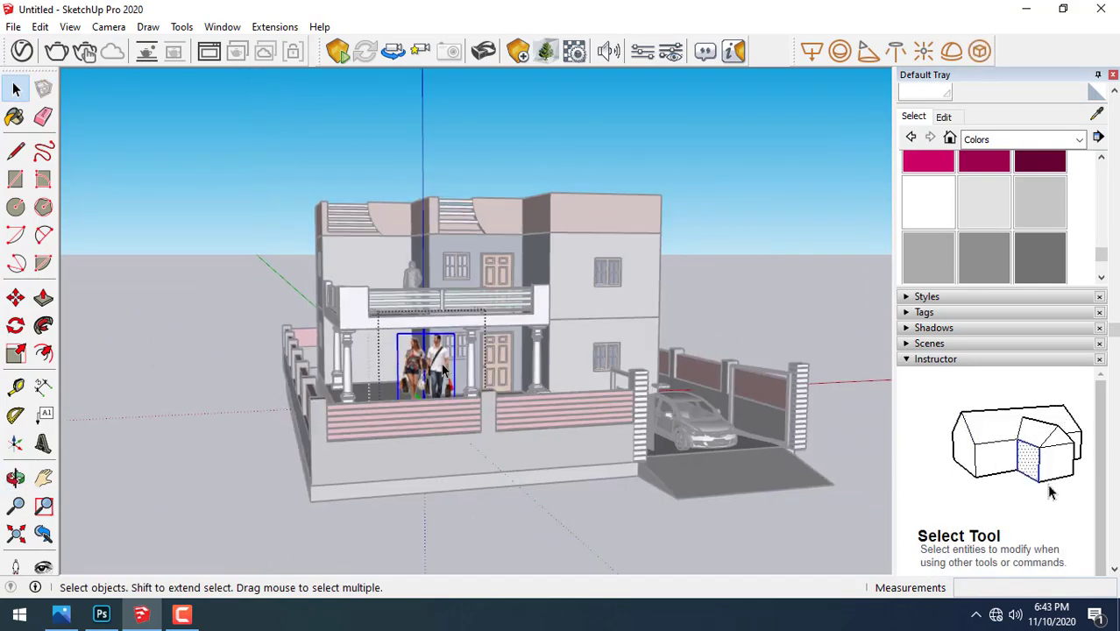
{"action": "left_click", "coordinate": [15, 353]}
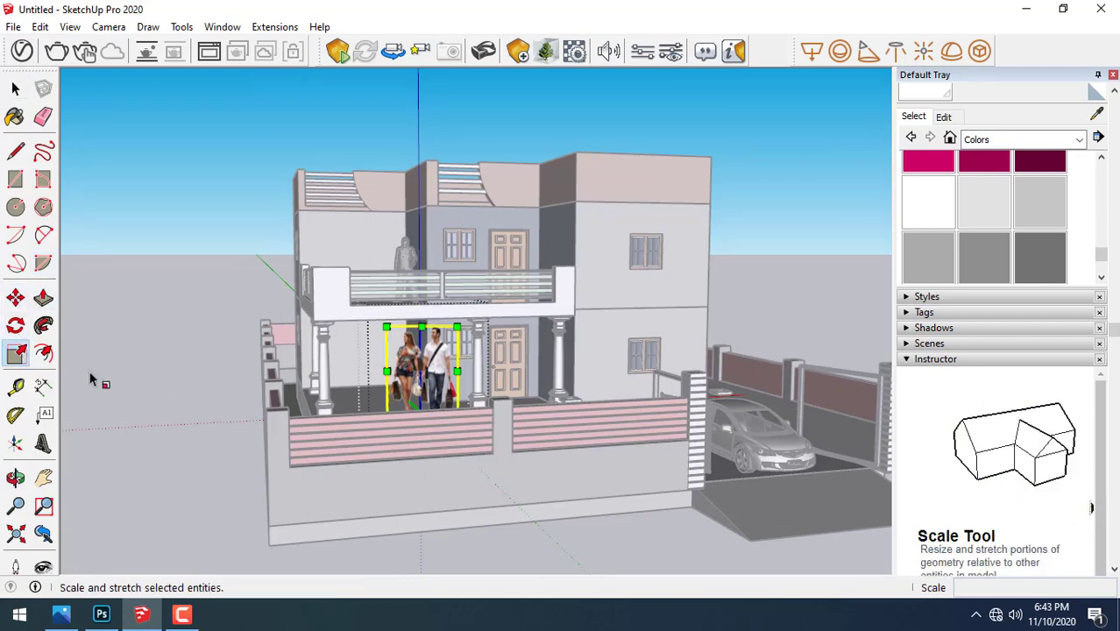
{"action": "scroll", "coordinate": [449, 327], "scroll_direction": "up", "scroll_amount": 2}
{"action": "scroll", "coordinate": [448, 327], "scroll_direction": "up", "scroll_amount": 2}
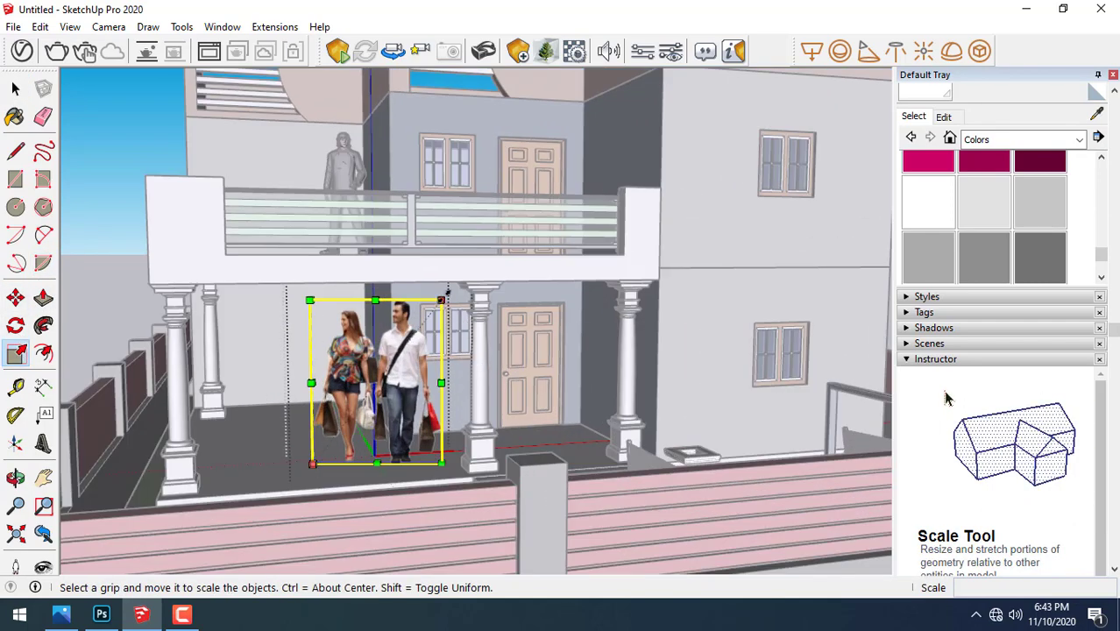
{"action": "left_click_drag", "start_coordinate": [443, 298], "coordinate": [427, 323]}
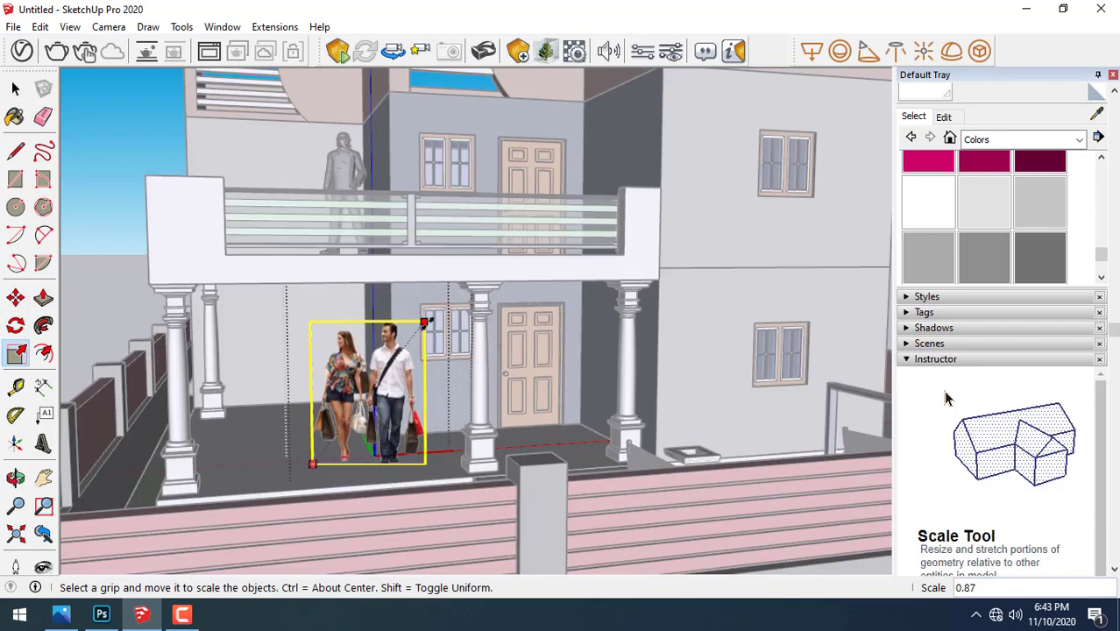
- Deselect the couple and orbit out to a higher three-quarter view
{"action": "left_click", "coordinate": [15, 88]}
{"action": "left_click", "coordinate": [145, 153]}
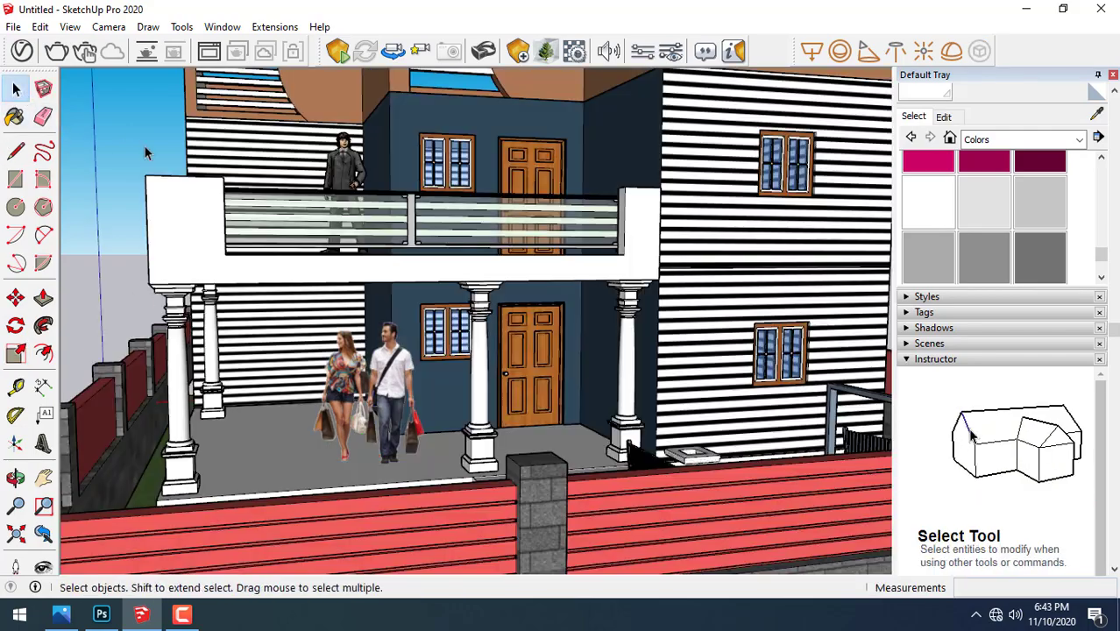
{"action": "scroll", "coordinate": [344, 282], "scroll_direction": "down", "scroll_amount": 3}
{"action": "scroll", "coordinate": [396, 282], "scroll_direction": "down", "scroll_amount": 2}
{"action": "mouse_move", "coordinate": [396, 282]}
{"action": "middle_mouse_down"}
{"action": "mouse_move", "coordinate": [513, 396]}
{"action": "mouse_move", "coordinate": [403, 342]}
{"action": "mouse_move", "coordinate": [422, 203]}
{"action": "middle_mouse_up"}
{"action": "scroll", "coordinate": [404, 342], "scroll_direction": "down", "scroll_amount": 1}
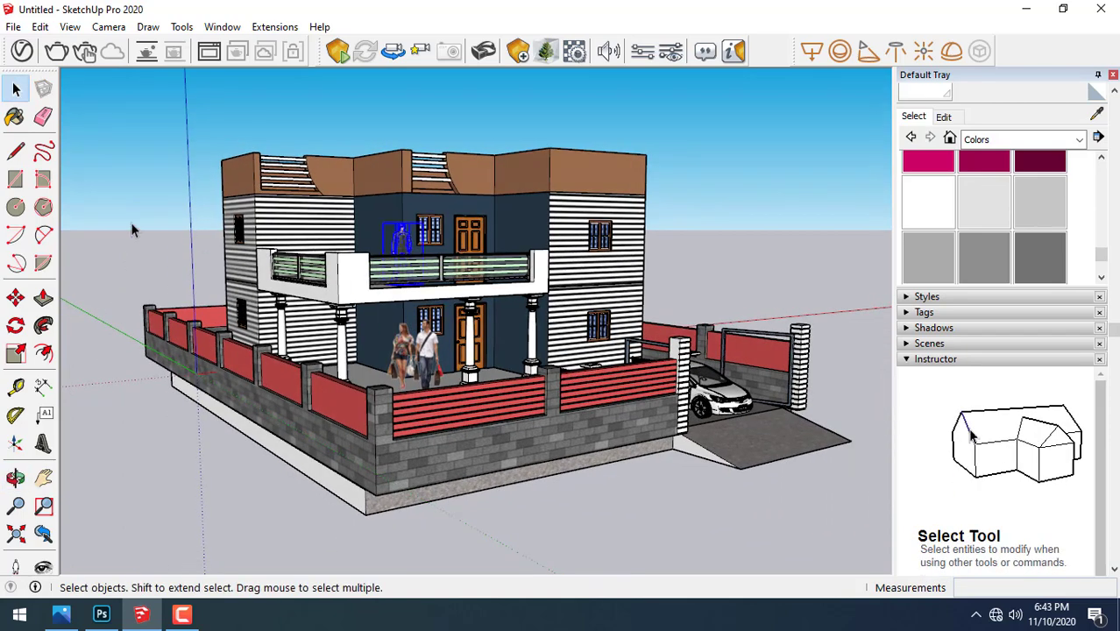
- Move the balcony man figure slightly left, then deselect it
{"action": "left_click", "coordinate": [14, 298]}
{"action": "left_click", "coordinate": [404, 240]}
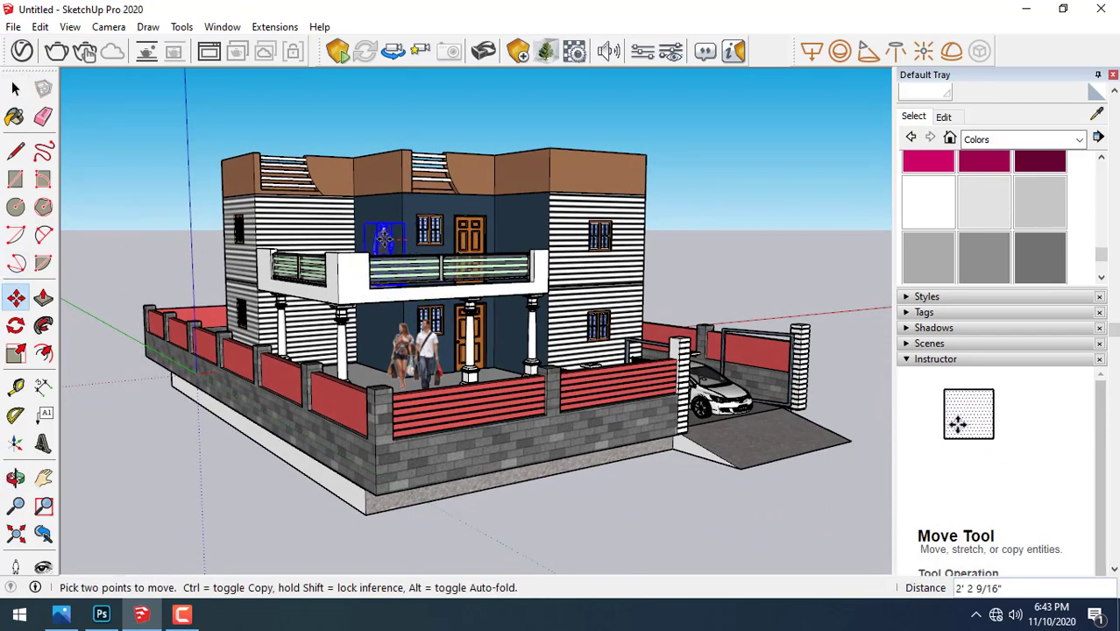
{"action": "left_click", "coordinate": [375, 237]}
{"action": "left_click", "coordinate": [15, 89]}
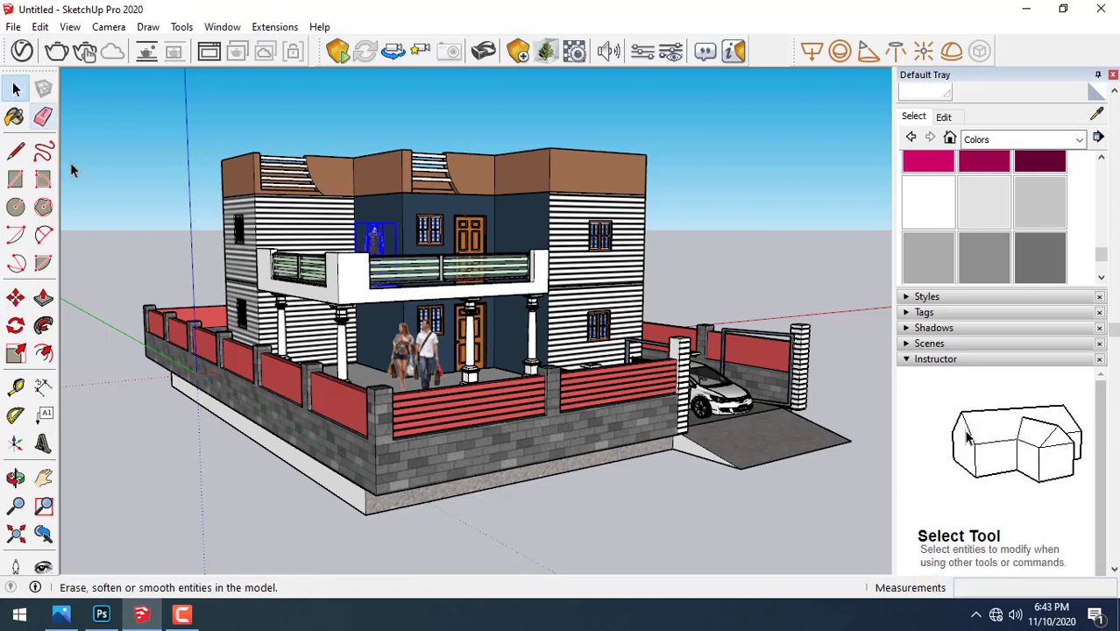
{"action": "left_click", "coordinate": [145, 205]}
- Orbit around the house to view it from a couple of angles
{"action": "scroll", "coordinate": [175, 219], "scroll_direction": "up", "scroll_amount": 2}
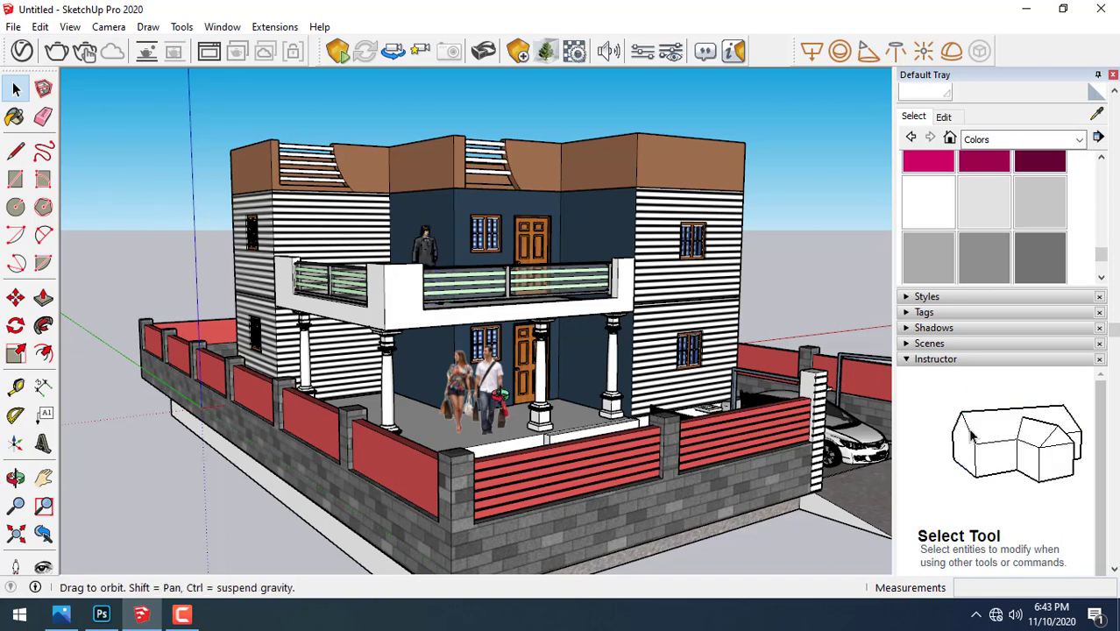
{"action": "mouse_move", "coordinate": [495, 403]}
{"action": "middle_mouse_down"}
{"action": "mouse_move", "coordinate": [491, 425]}
{"action": "mouse_move", "coordinate": [591, 429]}
{"action": "mouse_move", "coordinate": [570, 480]}
{"action": "middle_mouse_up"}
{"action": "scroll", "coordinate": [495, 430], "scroll_direction": "down", "scroll_amount": 2}
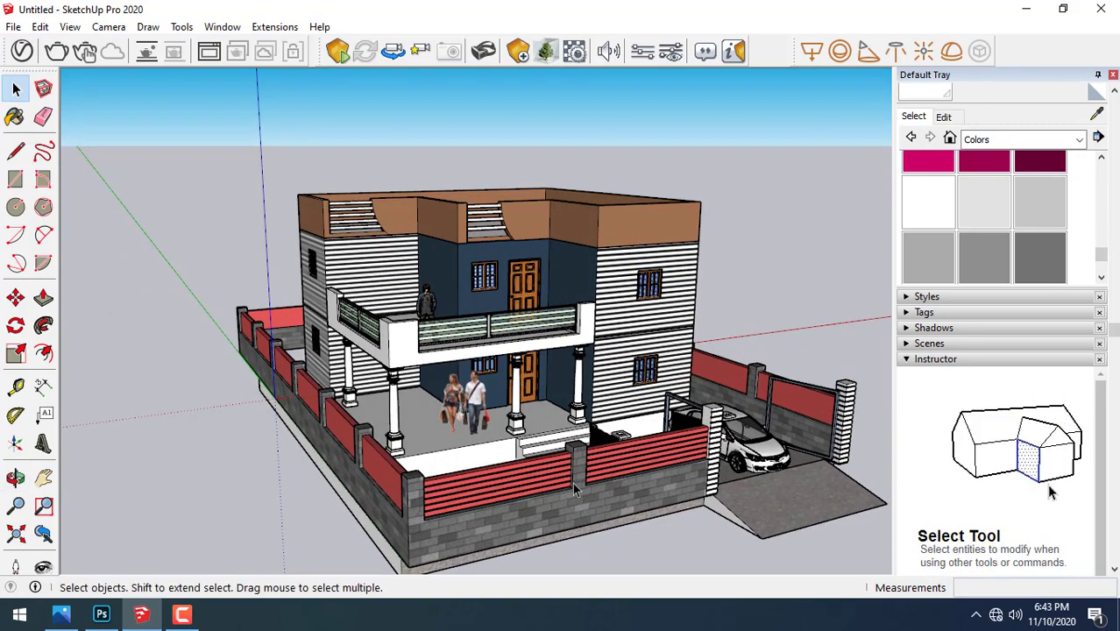
{"action": "middle_click_drag", "start_coordinate": [758, 276], "coordinate": [614, 192]}
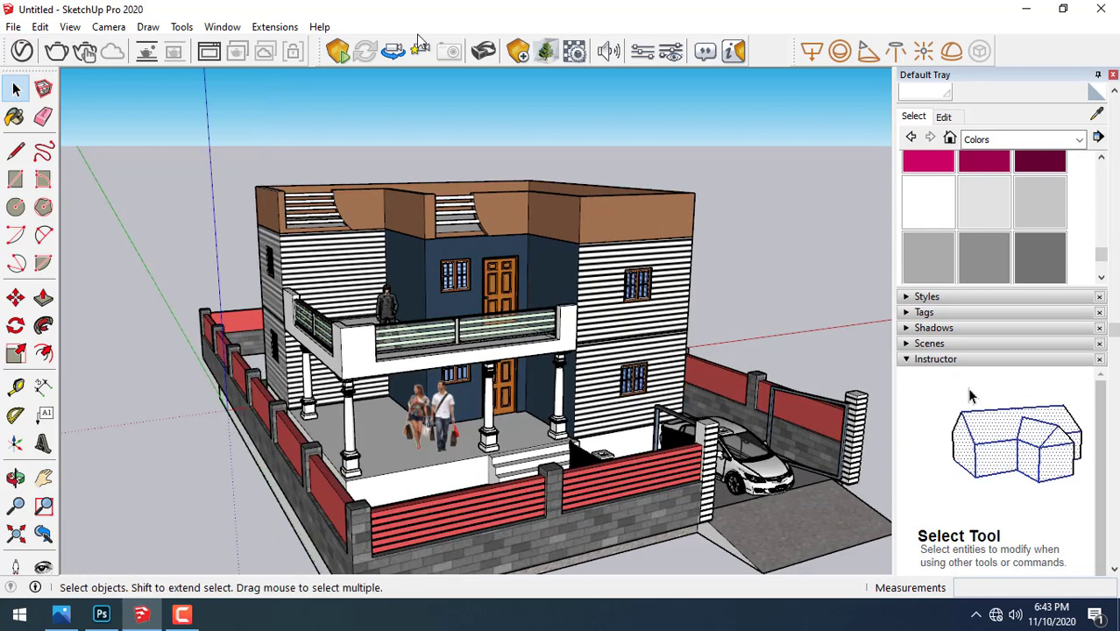
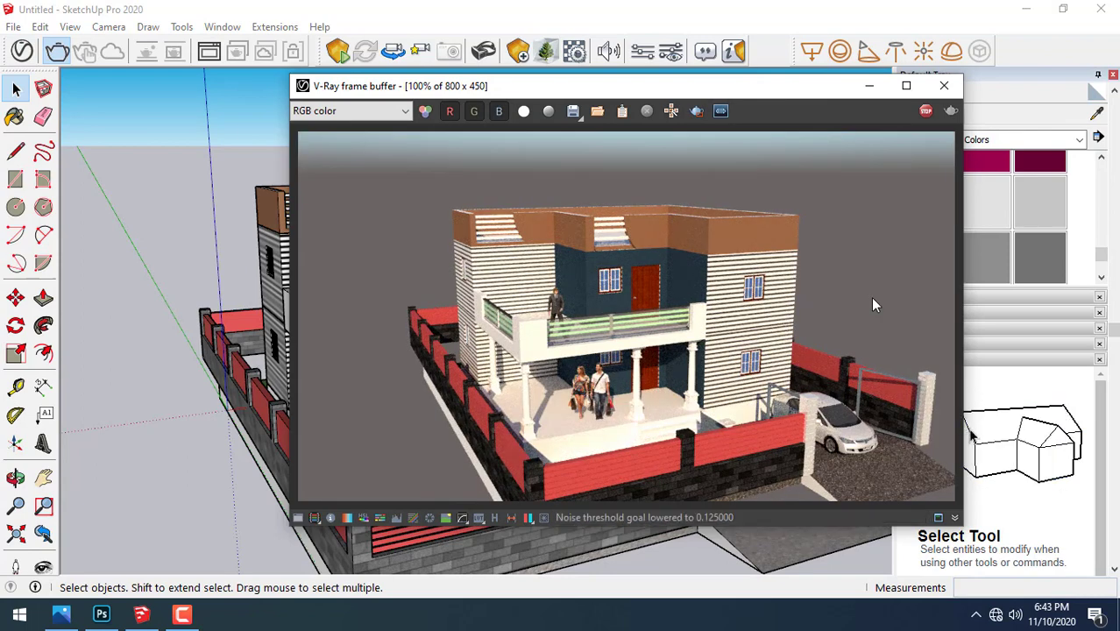
- Close the V-Ray render window and start importing a model via File > Import
{"action": "left_click", "coordinate": [945, 86]}
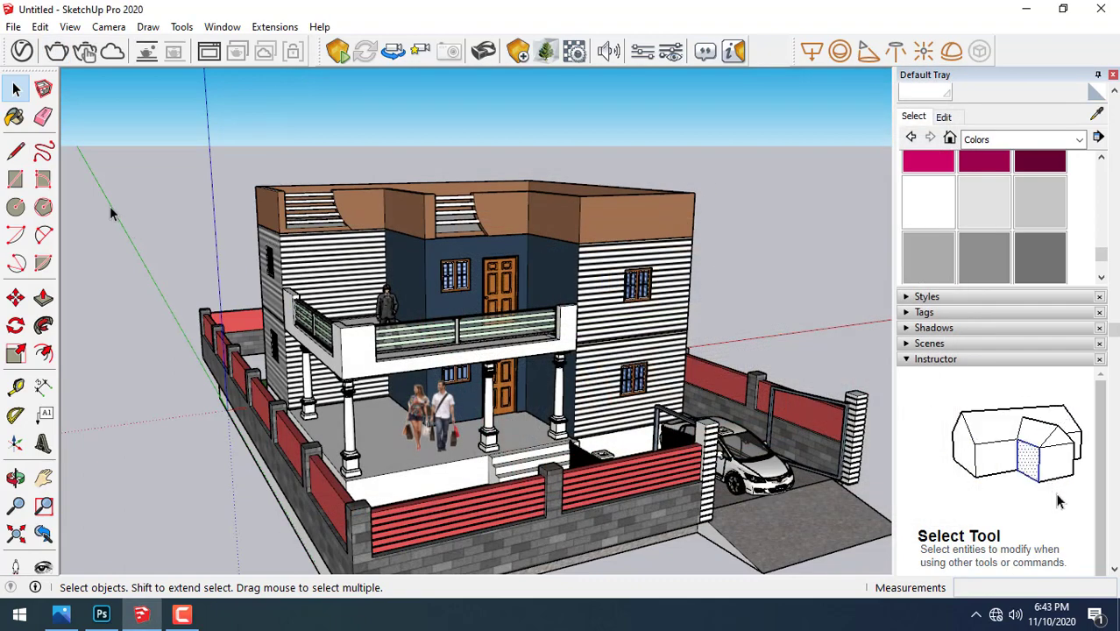
{"action": "left_click", "coordinate": [17, 31]}
{"action": "left_click", "coordinate": [86, 280]}
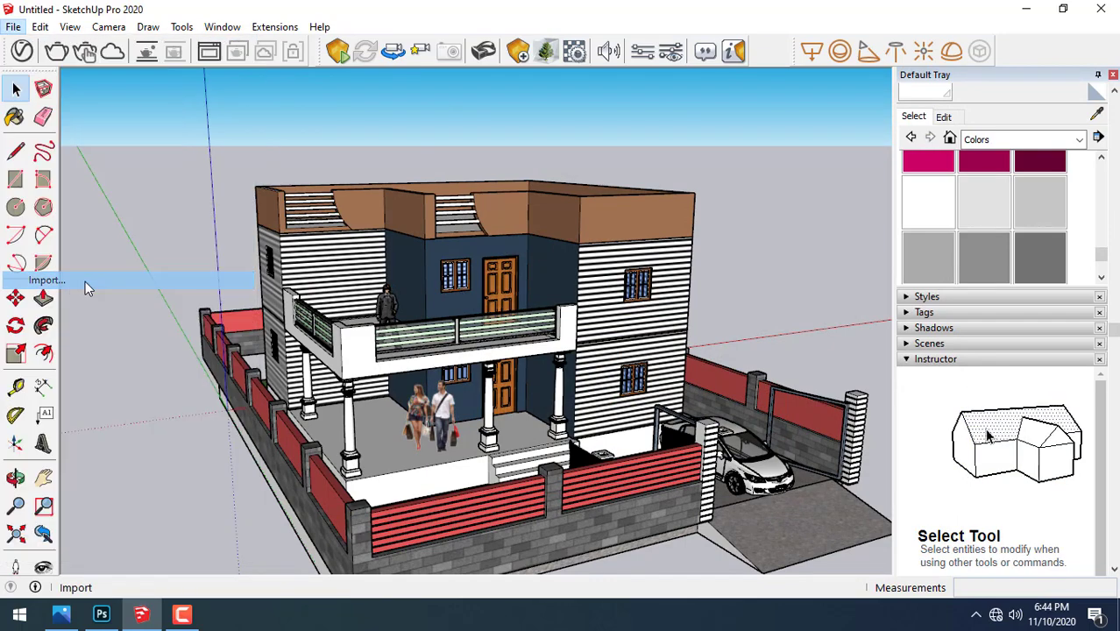
- Navigate to the sketch up model > outer wall folder and browse the model thumbnails
{"action": "left_click", "coordinate": [454, 129]}
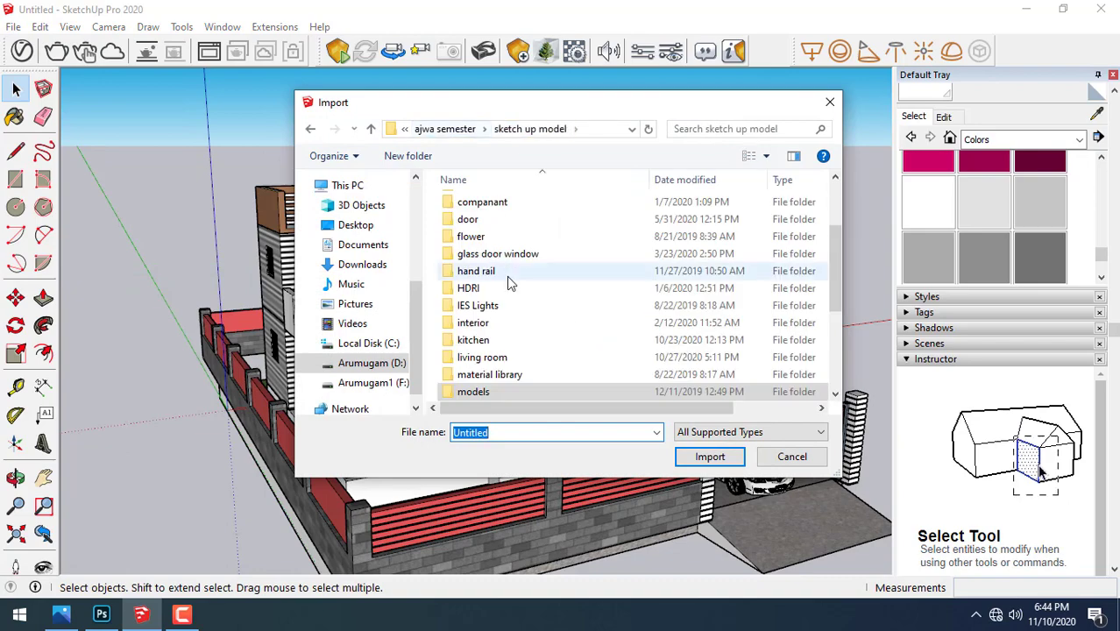
{"action": "left_click", "coordinate": [506, 276]}
{"action": "scroll", "coordinate": [507, 276], "scroll_direction": "down", "scroll_amount": 3}
{"action": "left_click", "coordinate": [494, 233]}
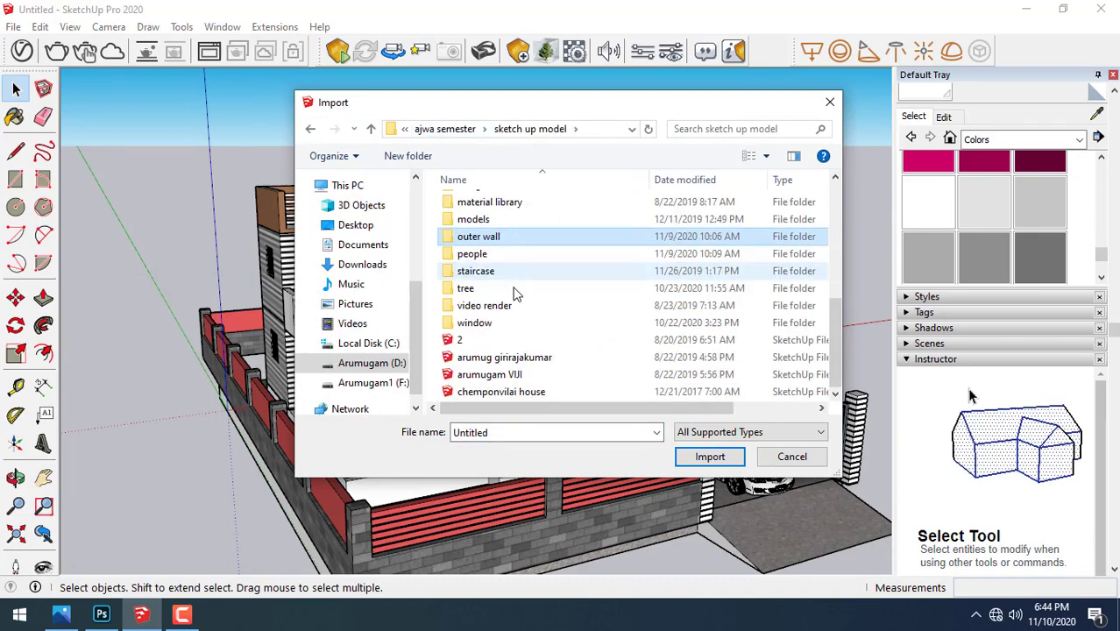
{"action": "double_click", "coordinate": [494, 237]}
{"action": "scroll", "coordinate": [640, 316], "scroll_direction": "down", "scroll_amount": 3}
{"action": "scroll", "coordinate": [664, 349], "scroll_direction": "down", "scroll_amount": 3}
{"action": "scroll", "coordinate": [667, 355], "scroll_direction": "down", "scroll_amount": 3}
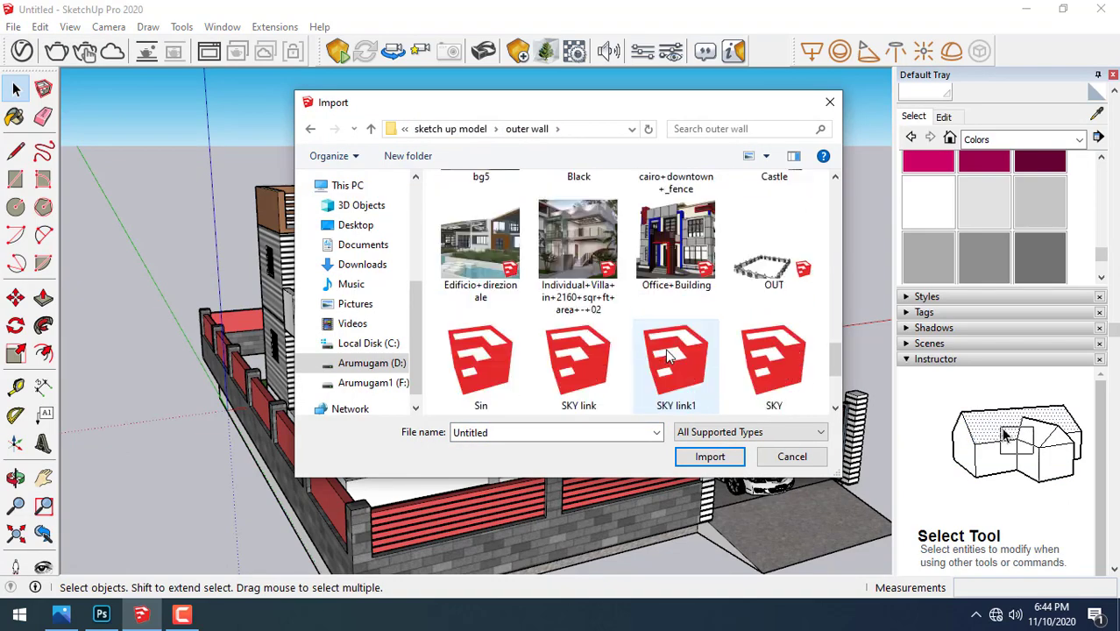
{"action": "scroll", "coordinate": [668, 355], "scroll_direction": "down", "scroll_amount": 3}
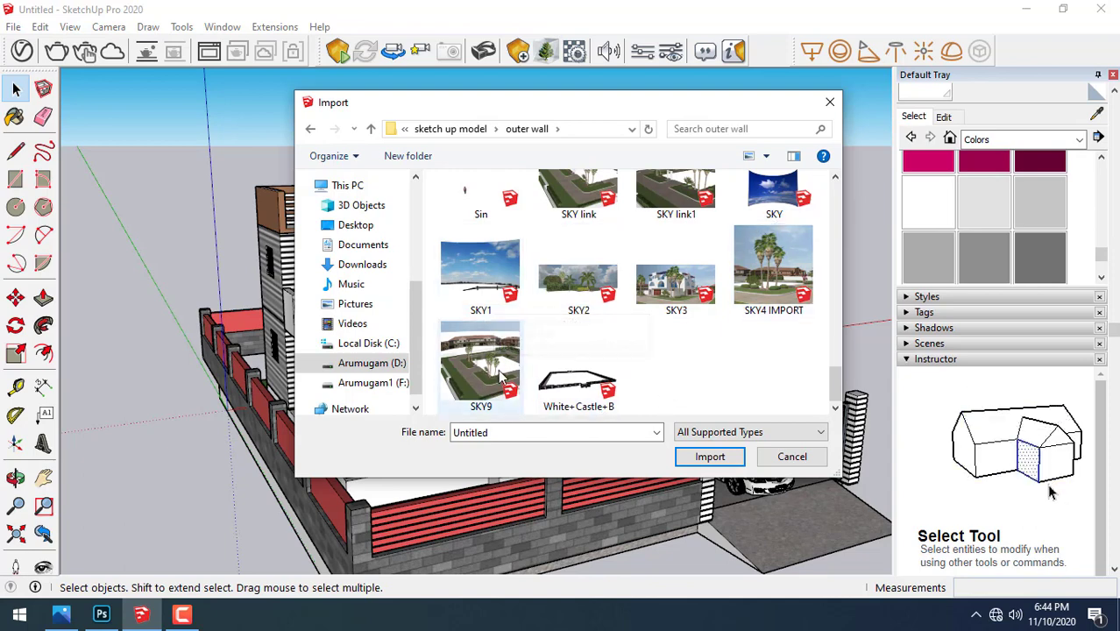
{"action": "scroll", "coordinate": [501, 375], "scroll_direction": "up", "scroll_amount": 2}
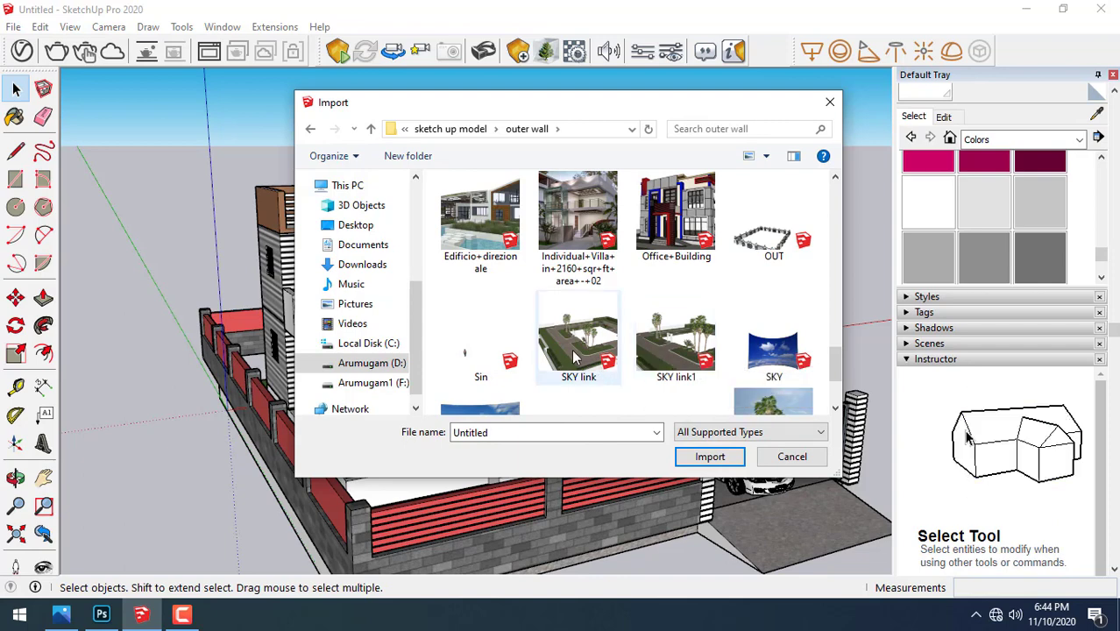
{"action": "scroll", "coordinate": [653, 324], "scroll_direction": "up", "scroll_amount": 2}
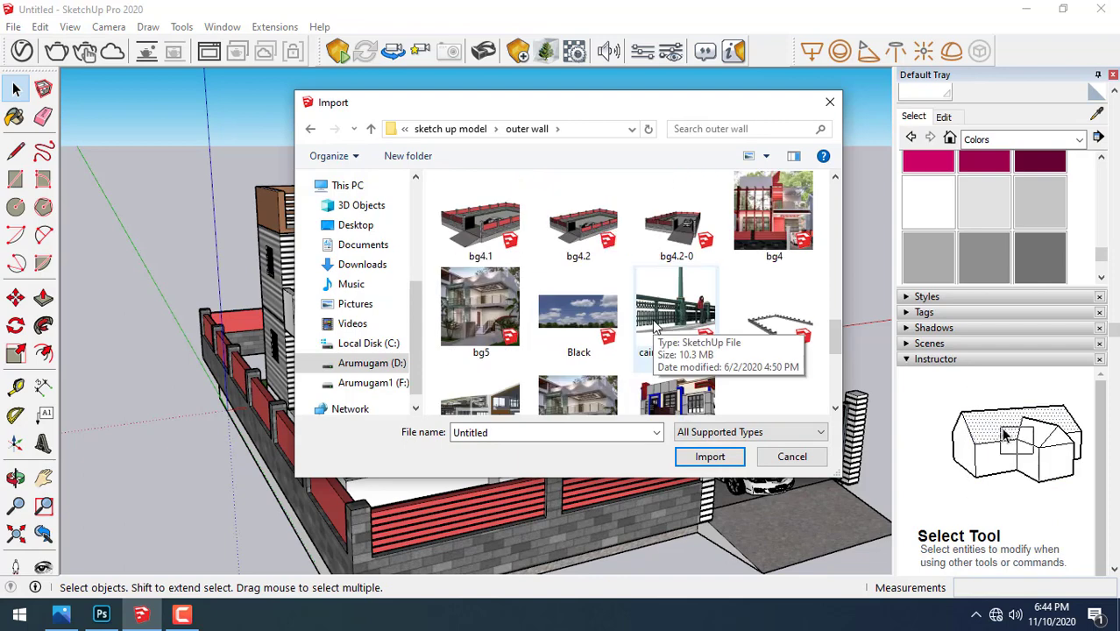
{"action": "scroll", "coordinate": [653, 324], "scroll_direction": "up", "scroll_amount": 2}
{"action": "scroll", "coordinate": [653, 323], "scroll_direction": "up", "scroll_amount": 1}
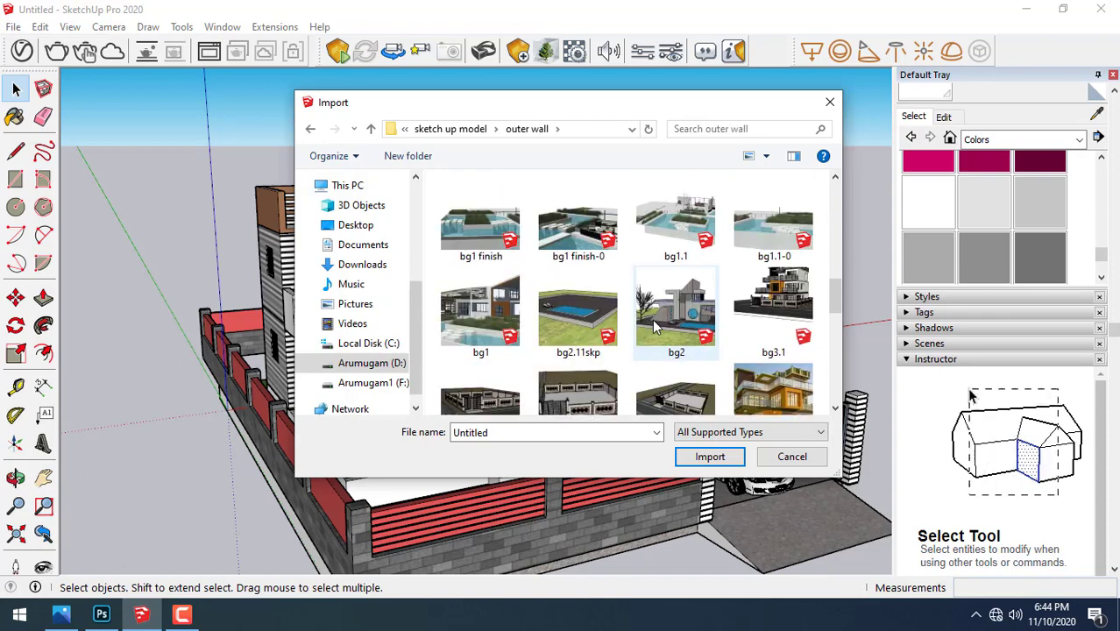
- Import the bg2.11 site model and place it under the house
{"action": "double_click", "coordinate": [585, 333]}
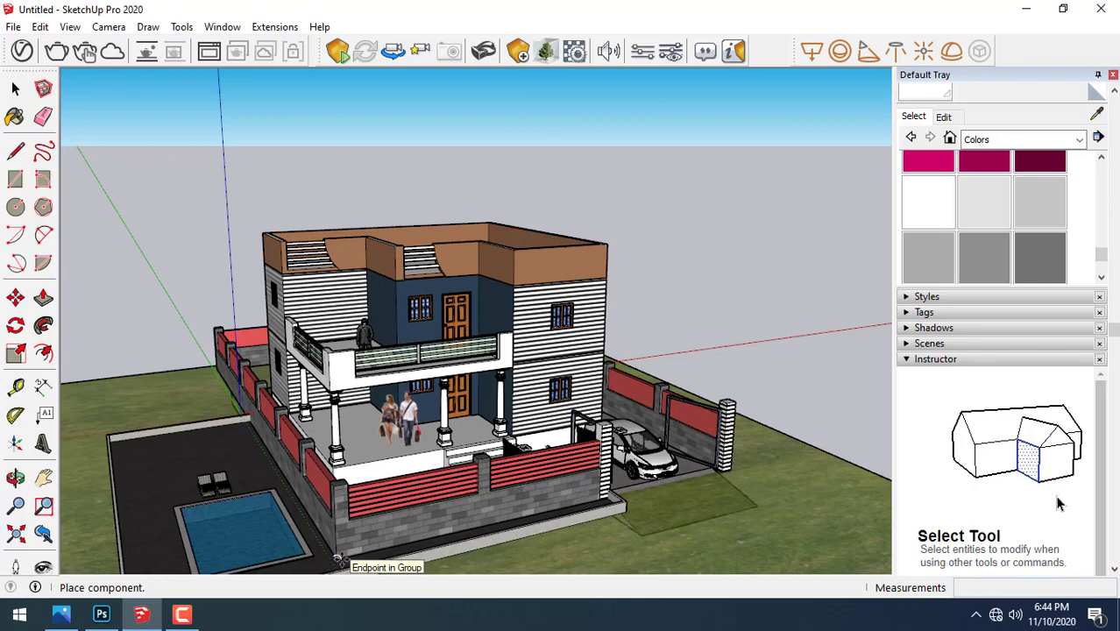
{"action": "middle_click_drag", "start_coordinate": [338, 553], "coordinate": [465, 587]}
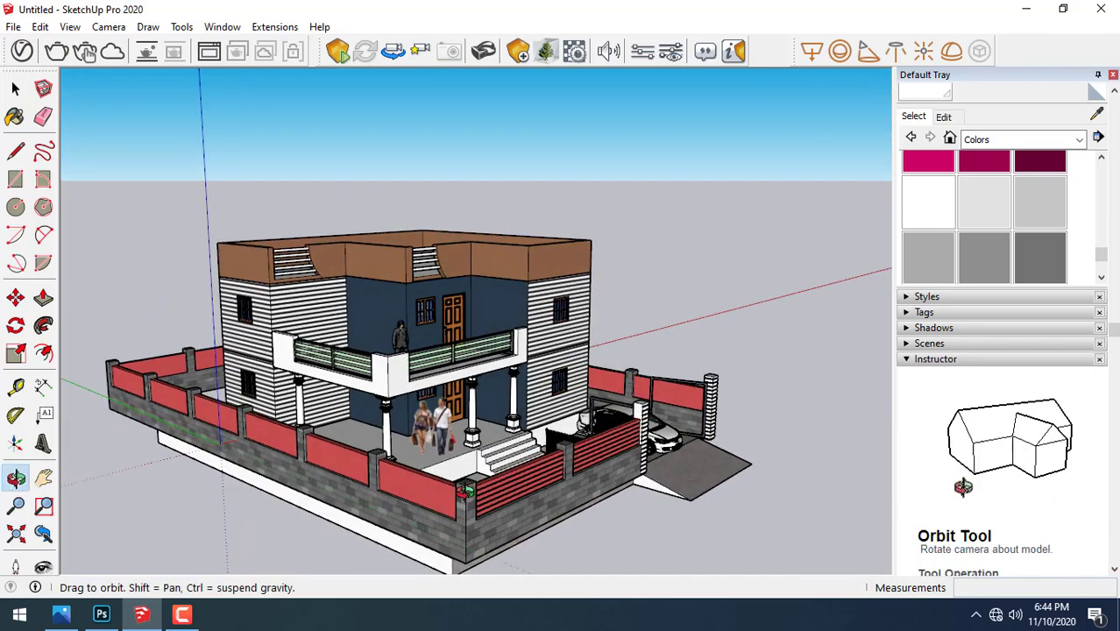
{"action": "left_click", "coordinate": [451, 569]}
{"action": "middle_click_drag", "start_coordinate": [438, 561], "coordinate": [61, 355]}
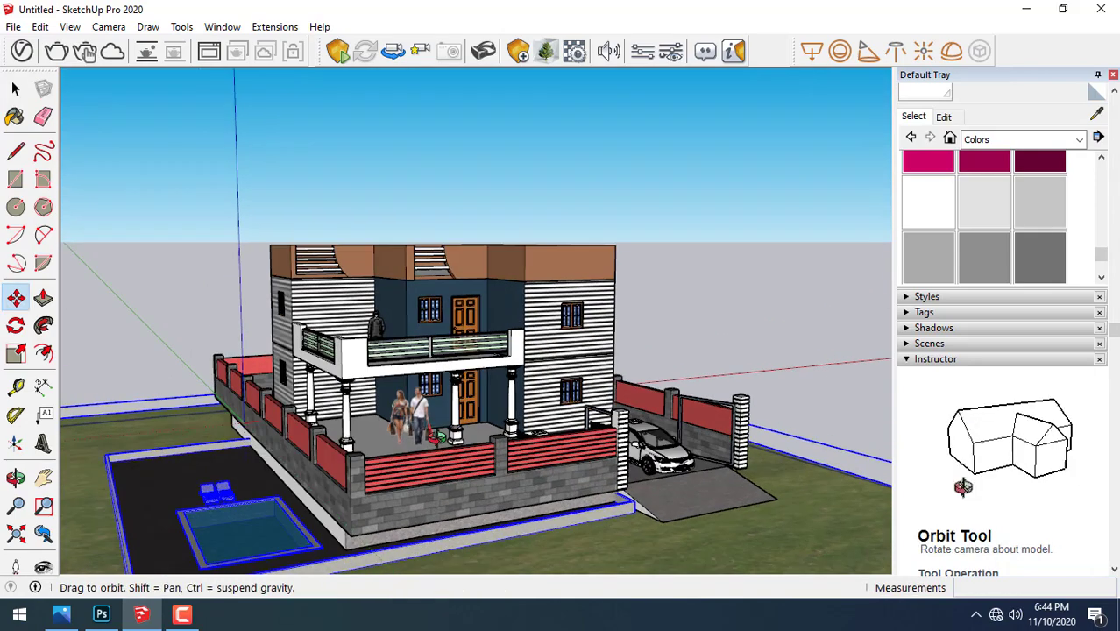
{"action": "left_click", "coordinate": [15, 90]}
- Orbit and zoom around the house to inspect the imported site
{"action": "left_click", "coordinate": [218, 271]}
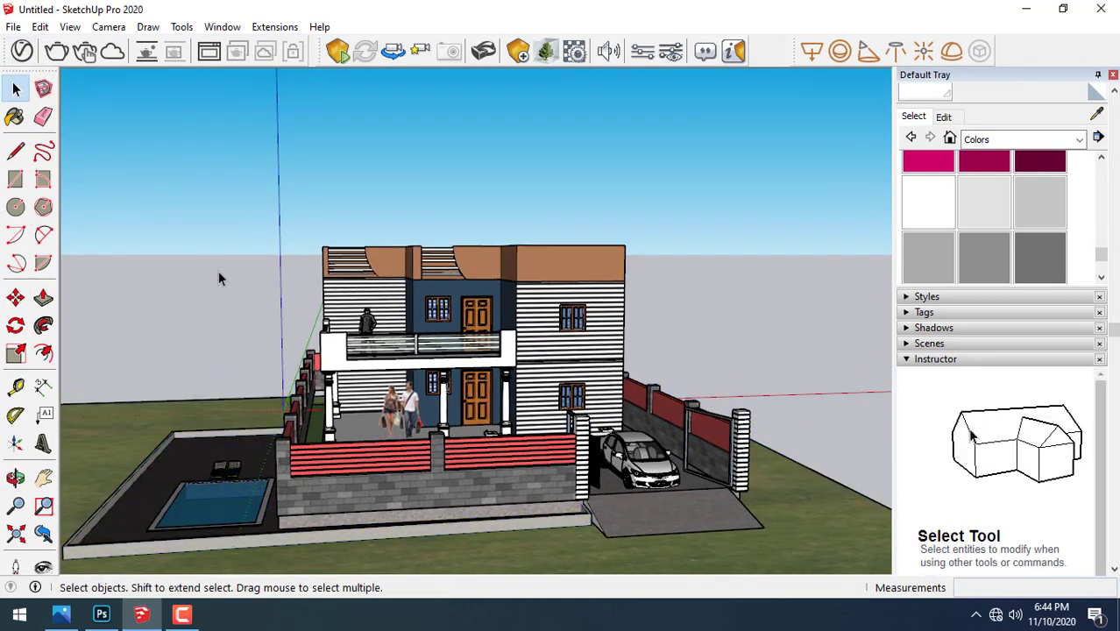
{"action": "mouse_move", "coordinate": [218, 270]}
{"action": "middle_mouse_down"}
{"action": "mouse_move", "coordinate": [242, 314]}
{"action": "mouse_move", "coordinate": [256, 392]}
{"action": "mouse_move", "coordinate": [256, 298]}
{"action": "mouse_move", "coordinate": [203, 274]}
{"action": "middle_mouse_up"}
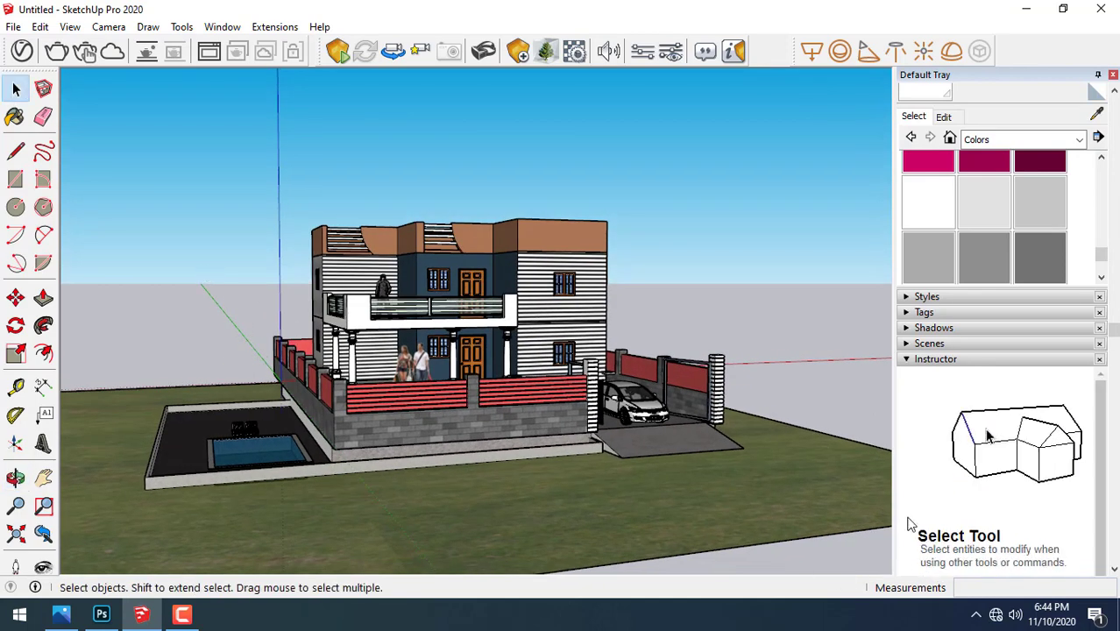
{"action": "middle_click_drag", "start_coordinate": [495, 498], "coordinate": [456, 499]}
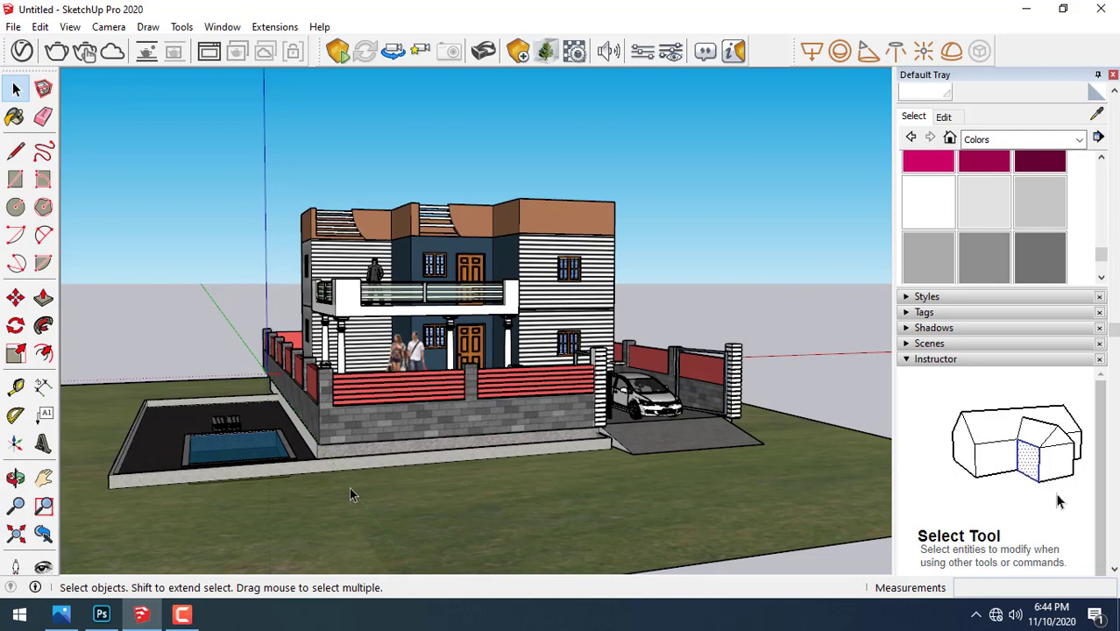
{"action": "scroll", "coordinate": [349, 488], "scroll_direction": "up", "scroll_amount": 1}
{"action": "scroll", "coordinate": [337, 488], "scroll_direction": "up", "scroll_amount": 1}
{"action": "scroll", "coordinate": [337, 487], "scroll_direction": "up", "scroll_amount": 1}
{"action": "scroll", "coordinate": [275, 456], "scroll_direction": "up", "scroll_amount": 1}
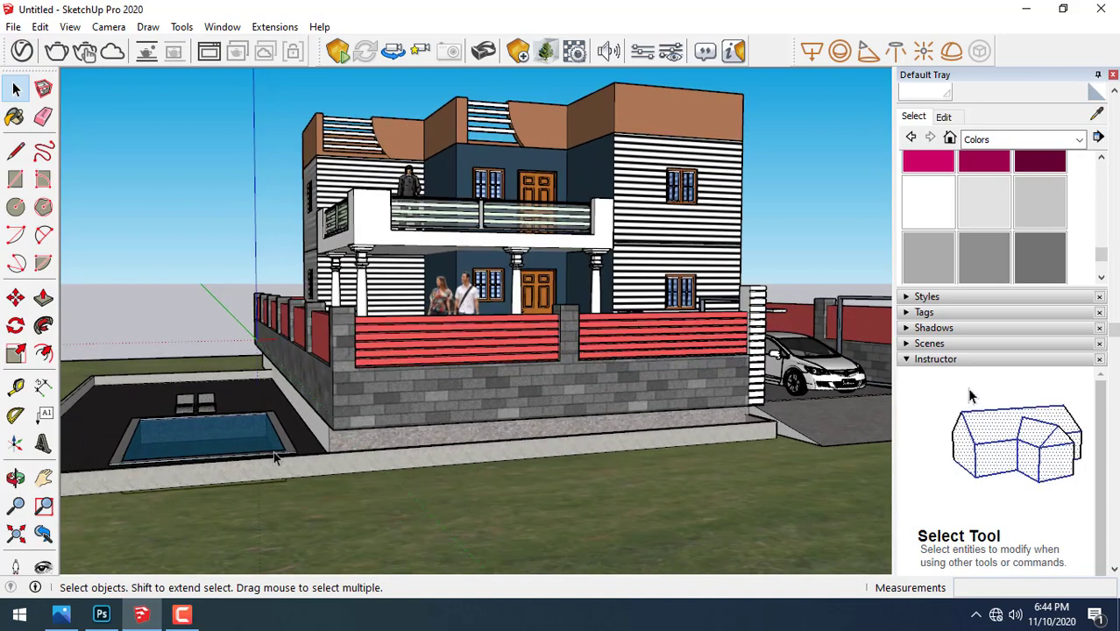
{"action": "middle_click_drag", "start_coordinate": [312, 474], "coordinate": [329, 482]}
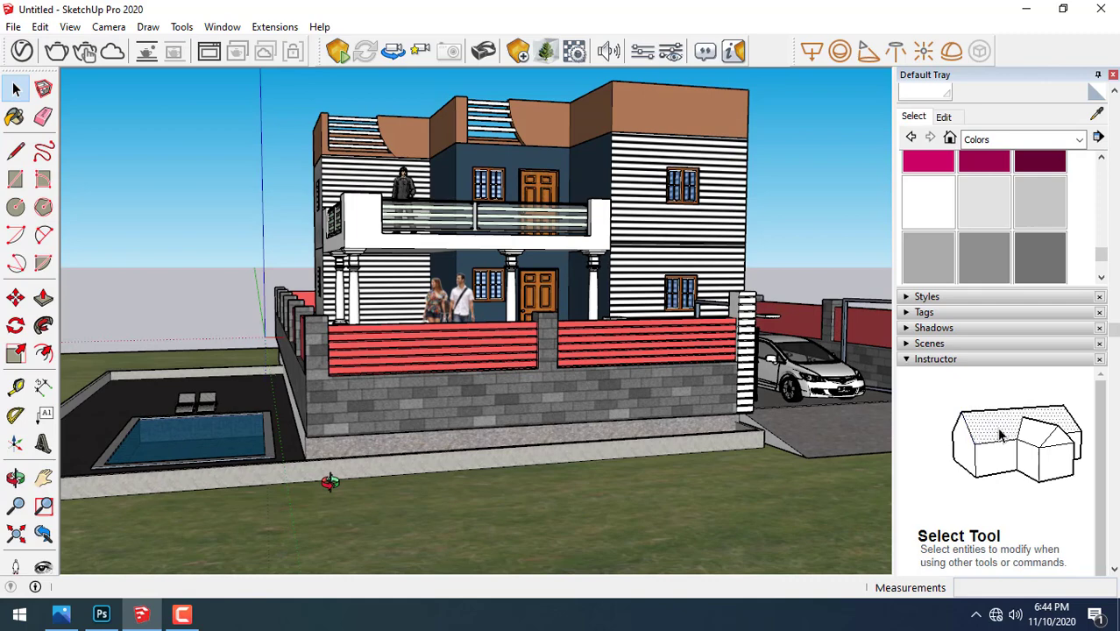
{"action": "scroll", "coordinate": [333, 484], "scroll_direction": "down", "scroll_amount": 1}
{"action": "middle_click_drag", "start_coordinate": [333, 484], "coordinate": [150, 141]}
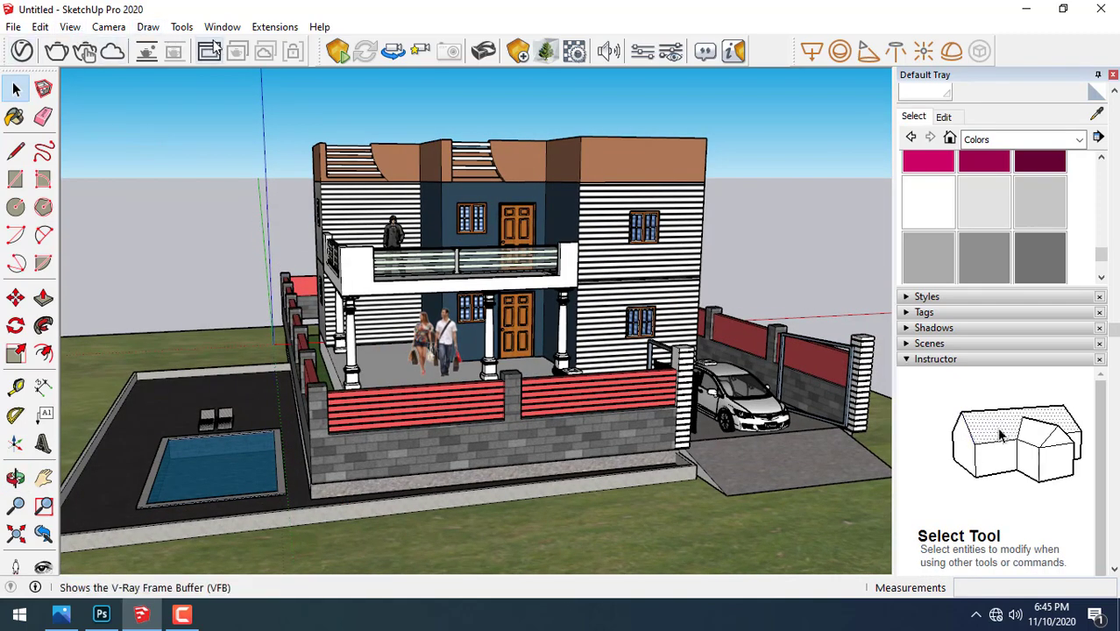
- Set V-Ray render quality to High+ and image width to 1500 (height 844)
{"action": "left_click", "coordinate": [275, 26]}
{"action": "mouse_move", "coordinate": [288, 45]}
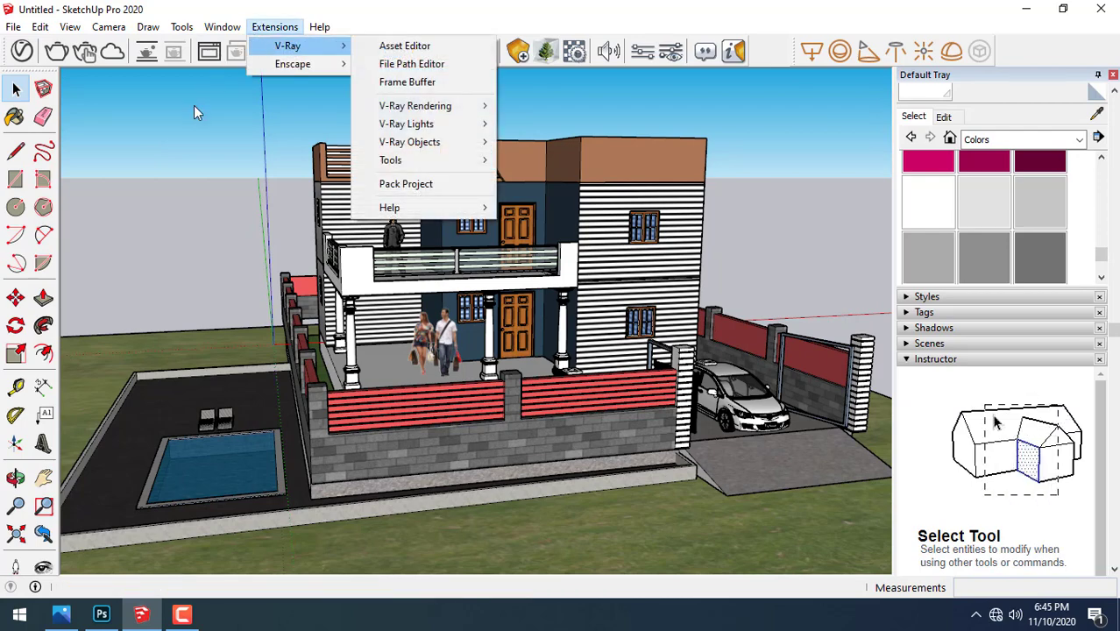
{"action": "left_click", "coordinate": [405, 45]}
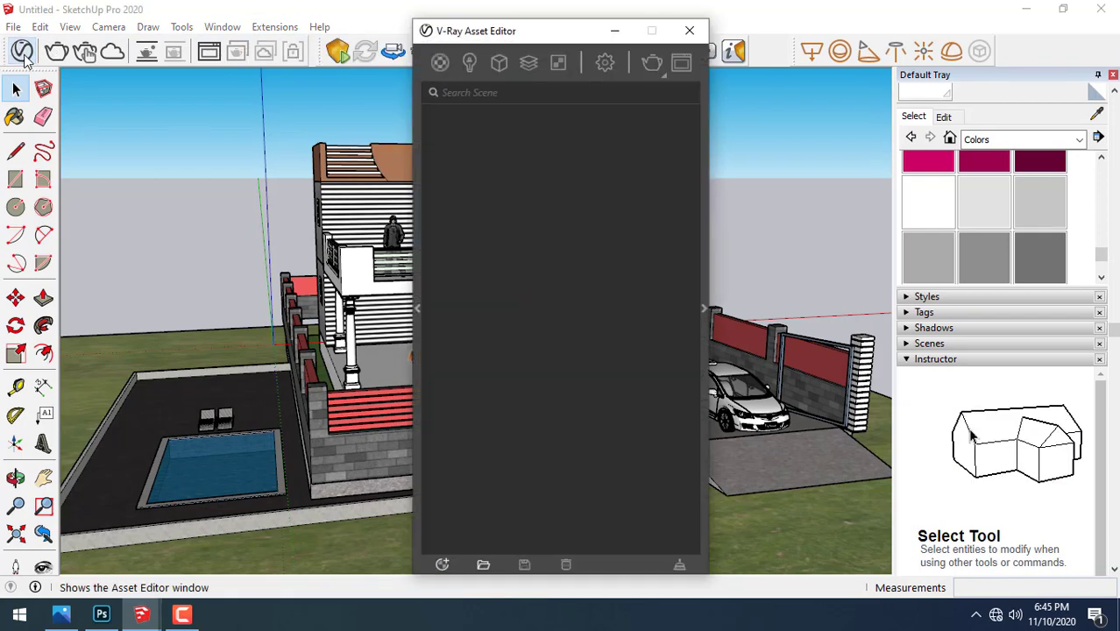
{"action": "left_click", "coordinate": [605, 62]}
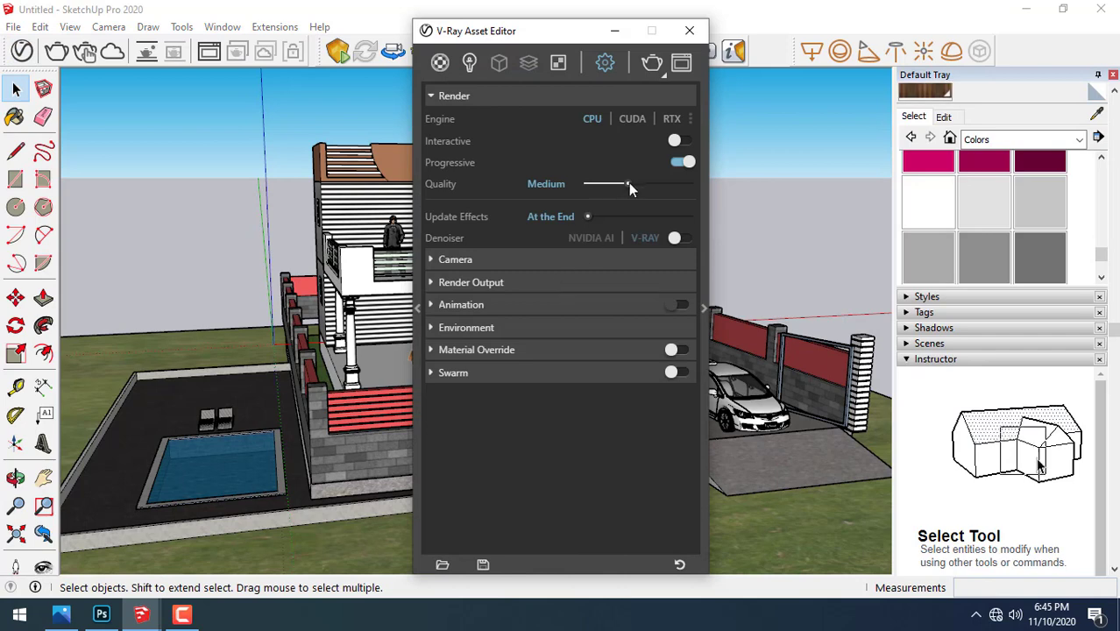
{"action": "left_click_drag", "start_coordinate": [628, 182], "coordinate": [690, 184]}
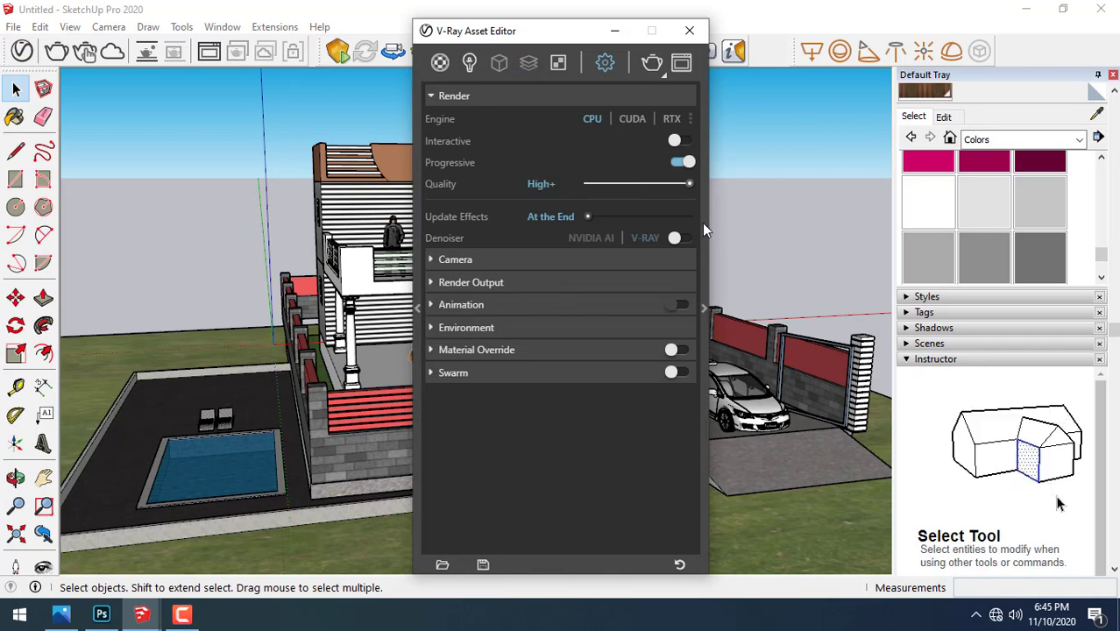
{"action": "left_click", "coordinate": [502, 283]}
{"action": "double_click", "coordinate": [535, 326]}
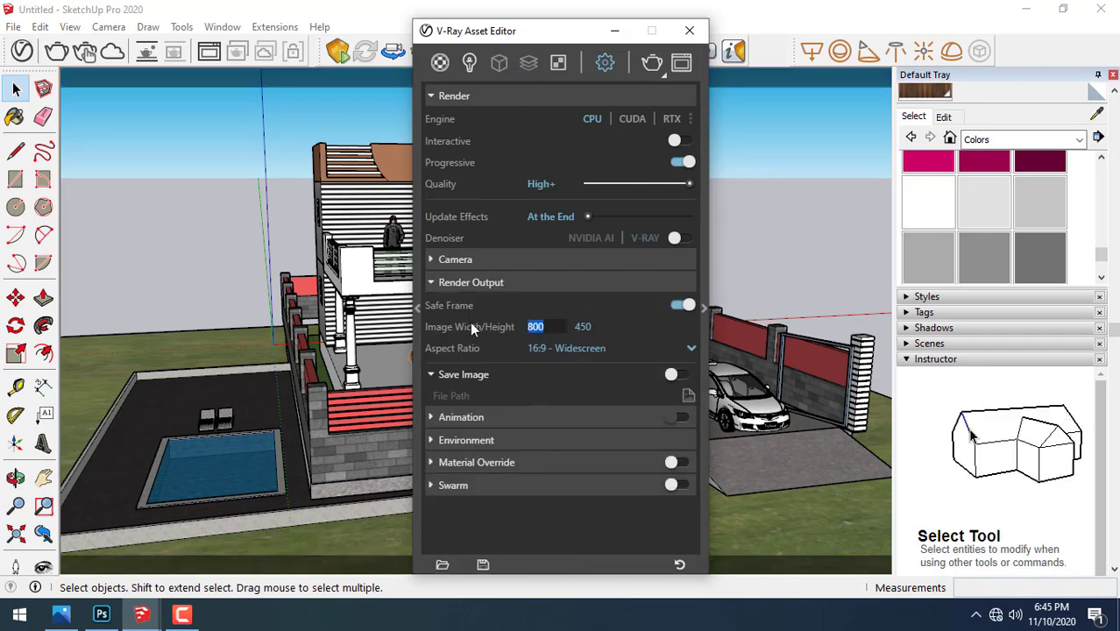
{"action": "type", "text": "1500"}
{"action": "key", "text": "Return"}
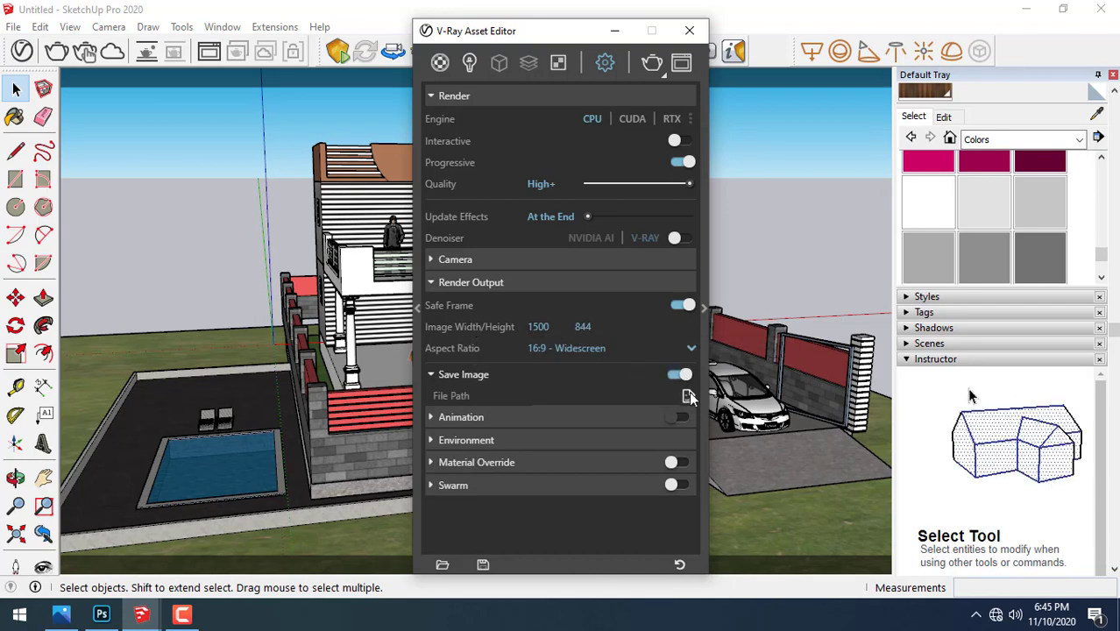
- Set the render output to save as JPEG 'SKETCHUP 1' on the Desktop
{"action": "left_click", "coordinate": [690, 397]}
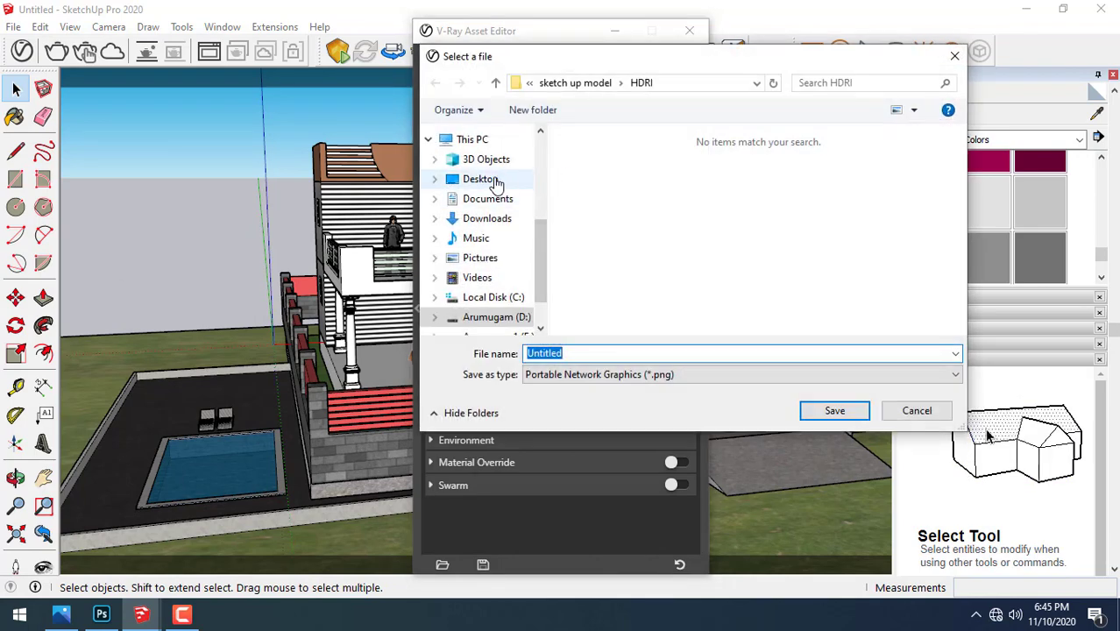
{"action": "left_click", "coordinate": [496, 180]}
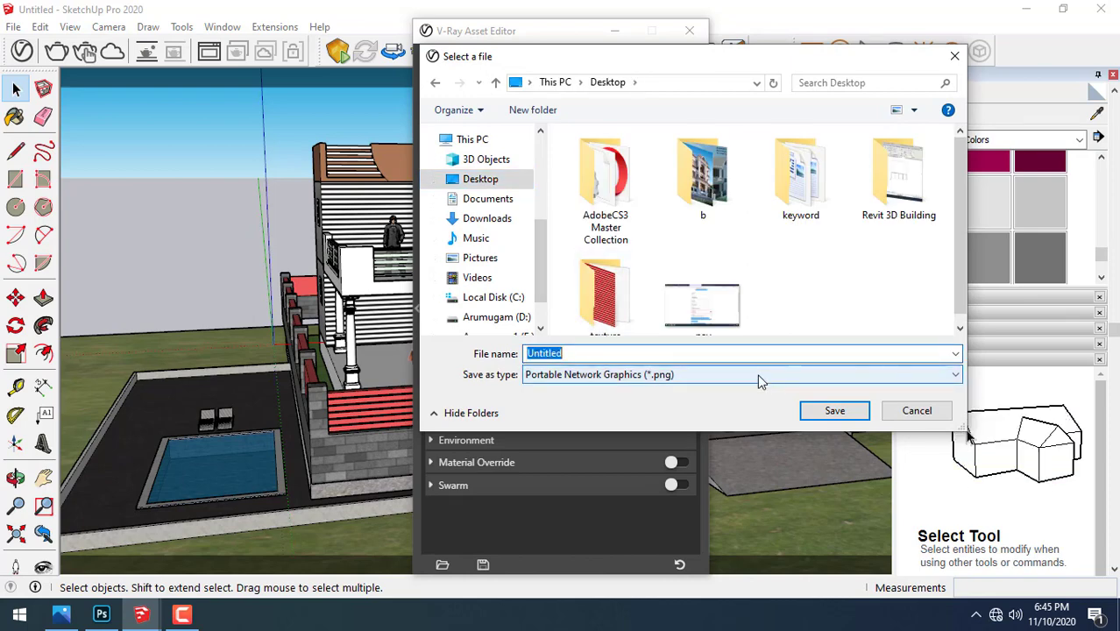
{"action": "type", "text": "SKETCH"}
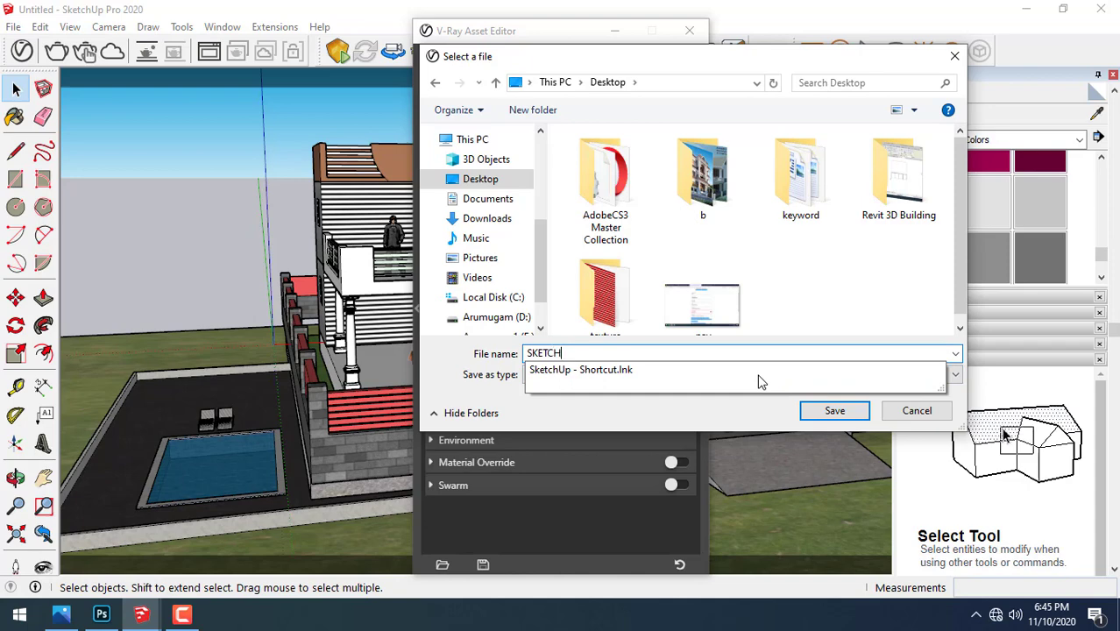
{"action": "type", "text": "UP "}
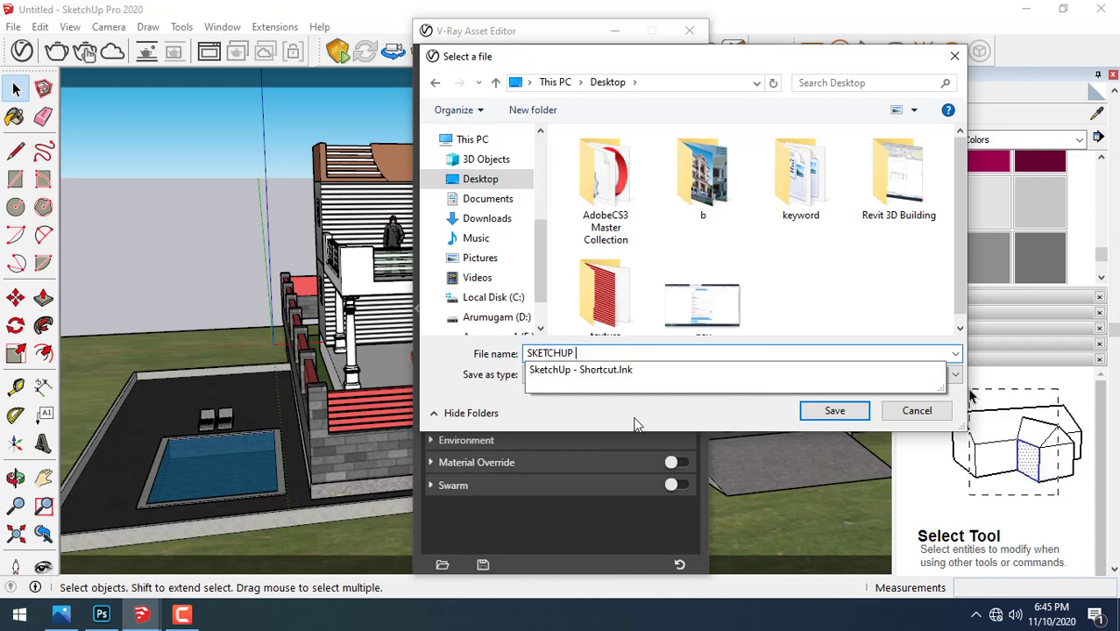
{"action": "type", "text": "1"}
{"action": "left_click", "coordinate": [715, 374]}
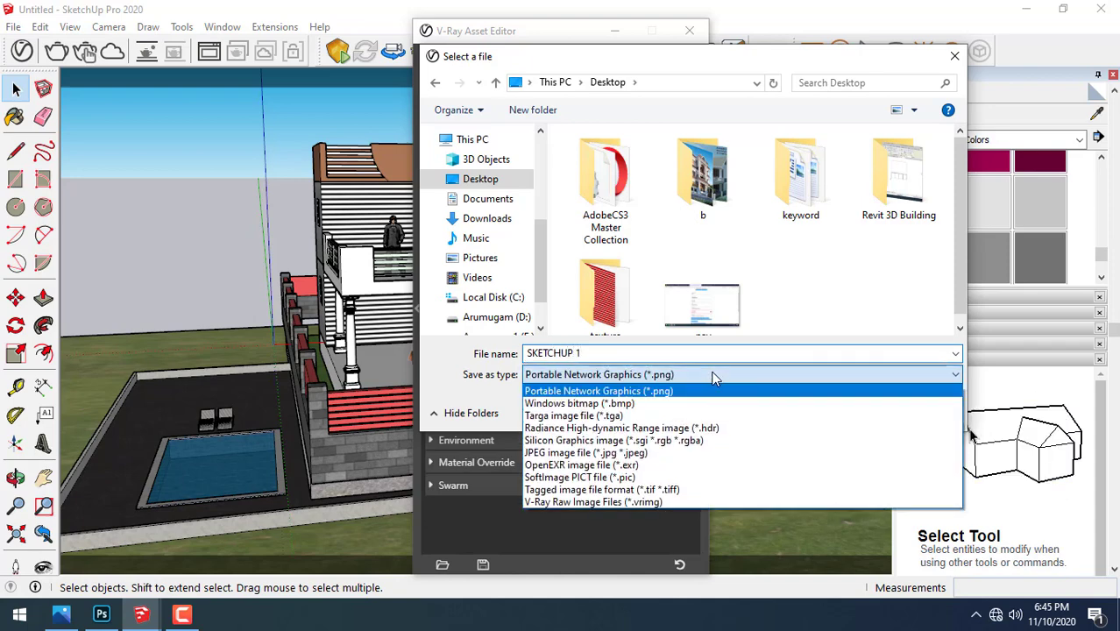
{"action": "left_click", "coordinate": [585, 452]}
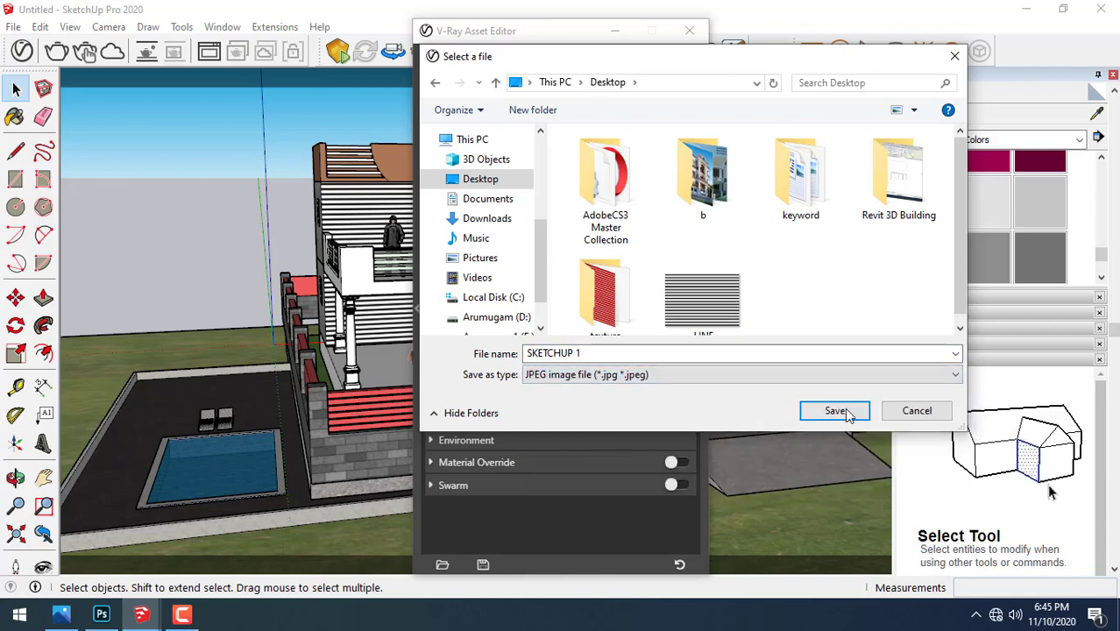
{"action": "left_click", "coordinate": [836, 408]}
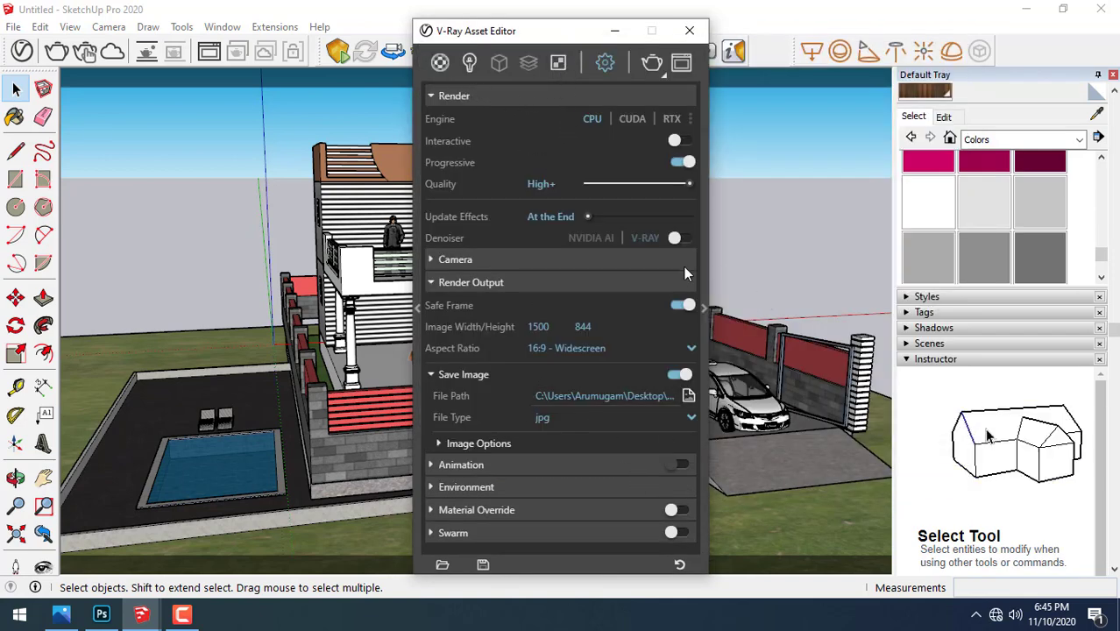
- Set the V-Ray environment background intensity to 15
{"action": "left_click", "coordinate": [512, 488]}
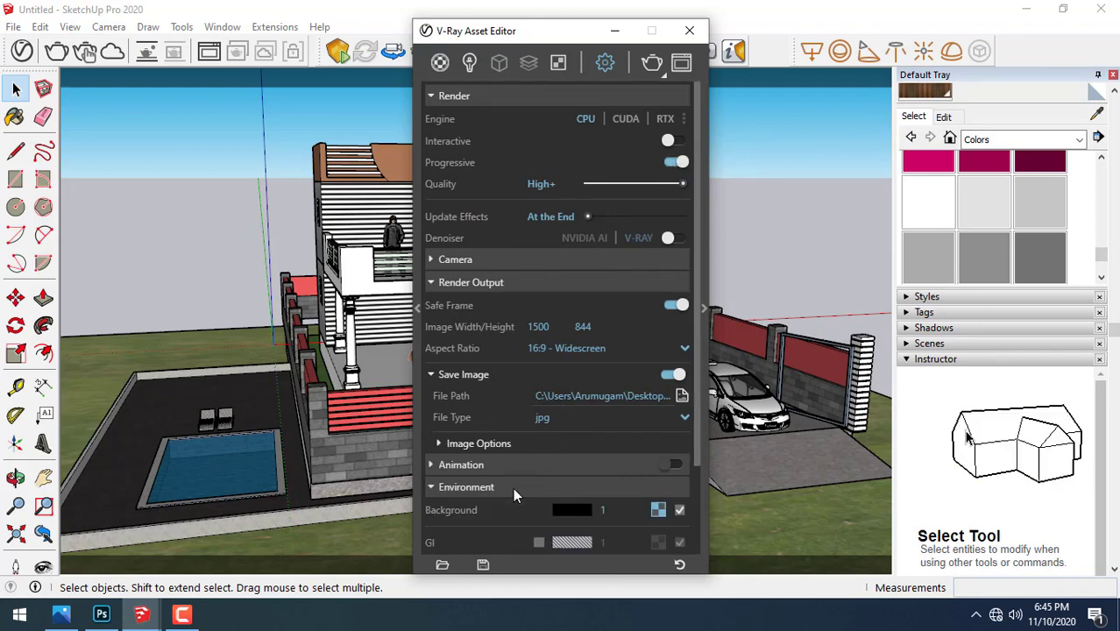
{"action": "scroll", "coordinate": [541, 433], "scroll_direction": "down", "scroll_amount": 2}
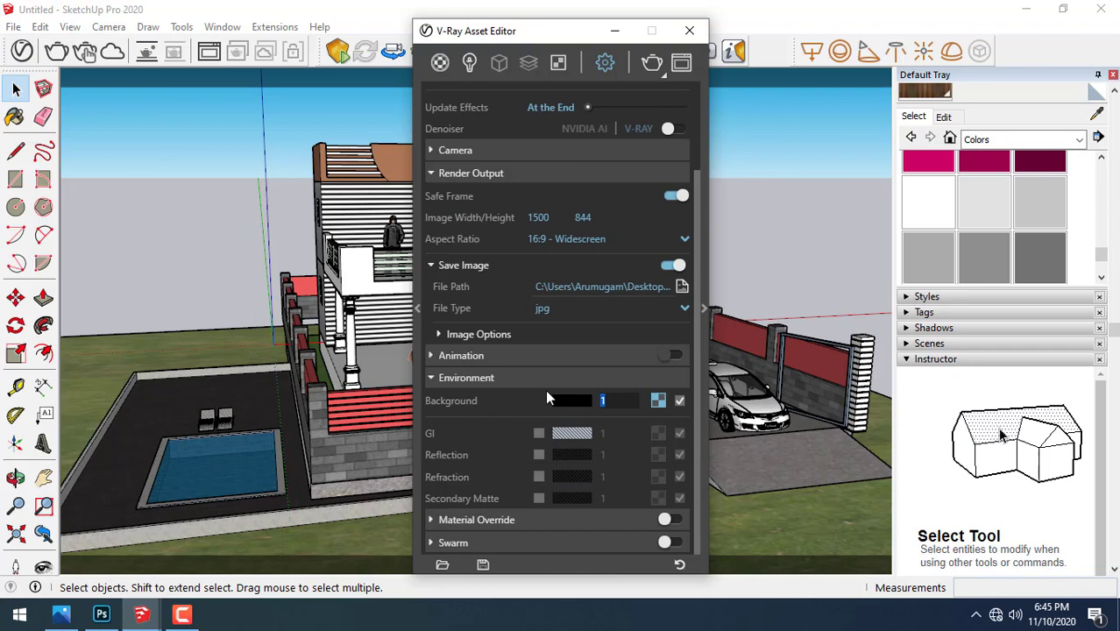
{"action": "type", "text": "15"}
{"action": "key", "text": "Return"}
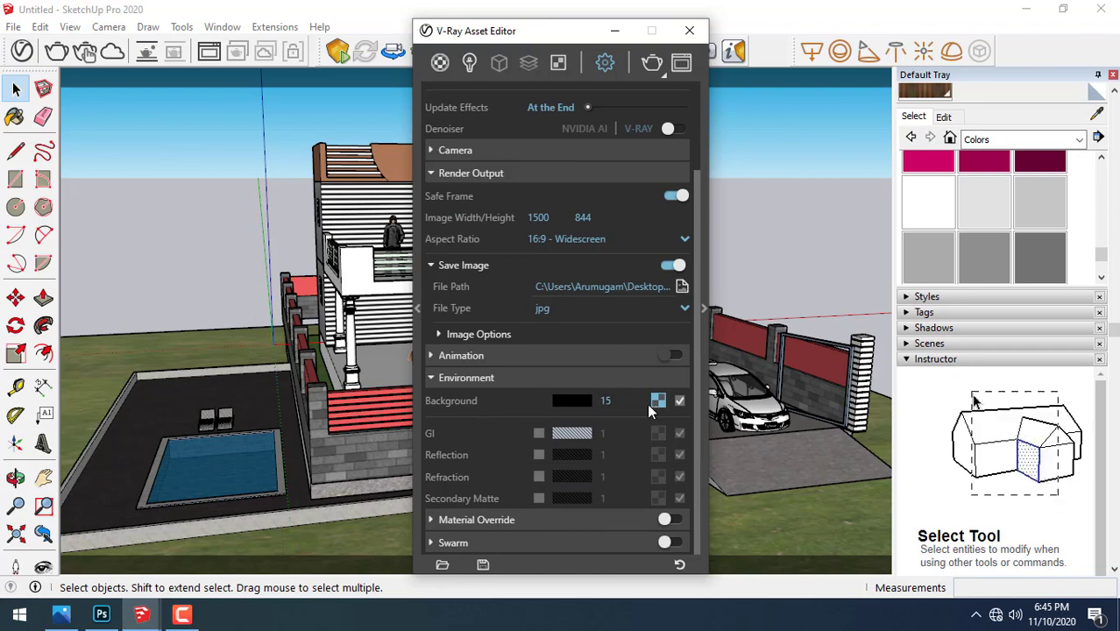
- Use the texture\bg\yellow_field bitmap as the background and render the house
{"action": "left_click", "coordinate": [656, 401]}
{"action": "left_click", "coordinate": [724, 270]}
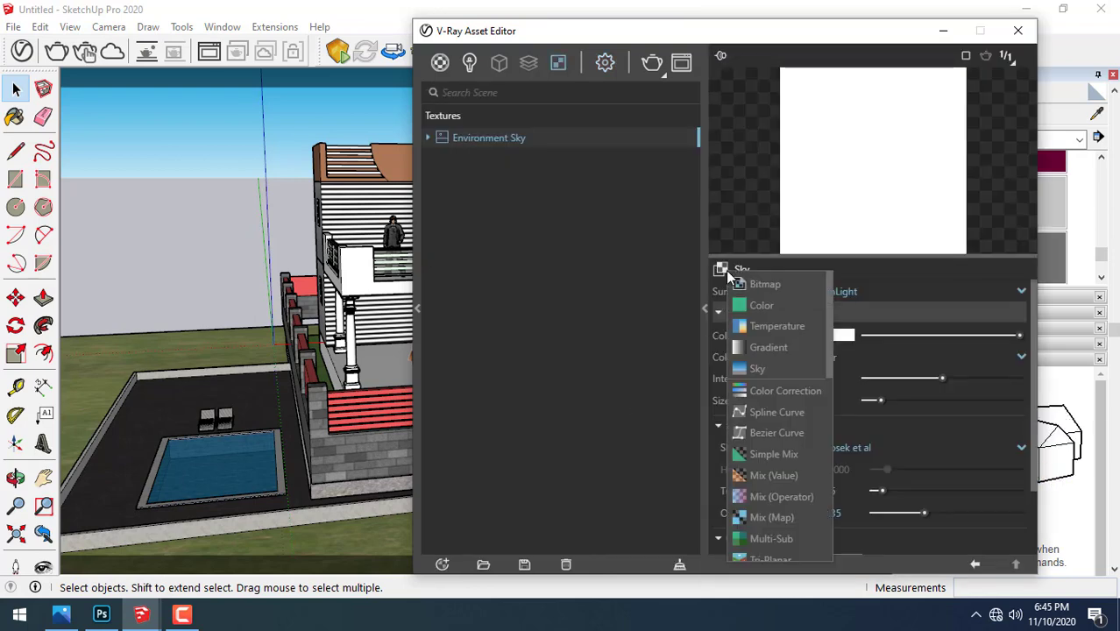
{"action": "left_click", "coordinate": [736, 284]}
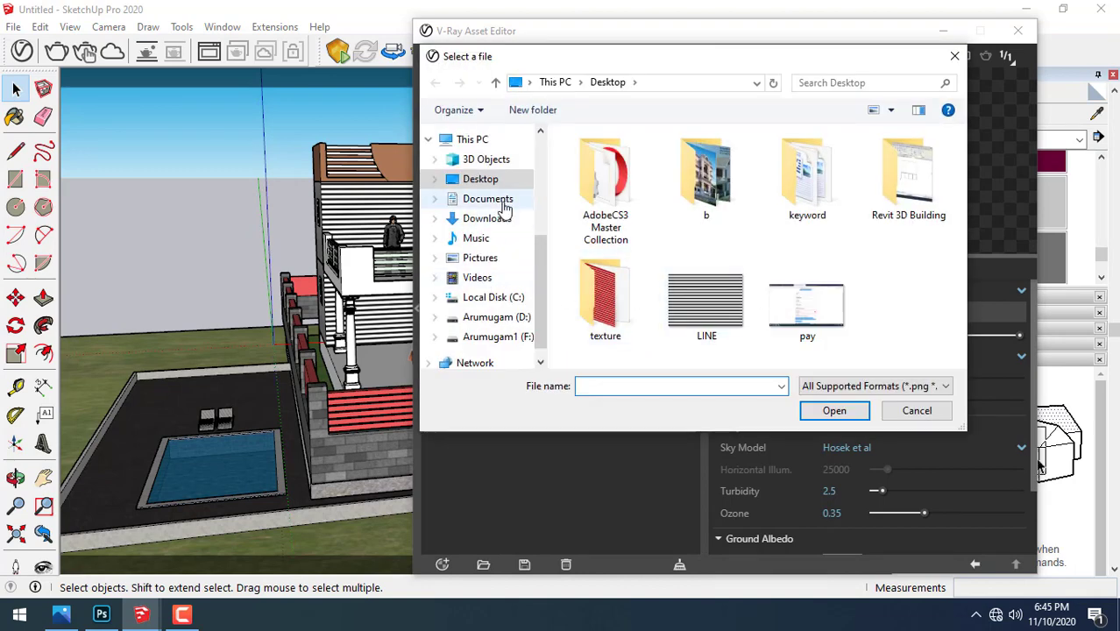
{"action": "double_click", "coordinate": [605, 302]}
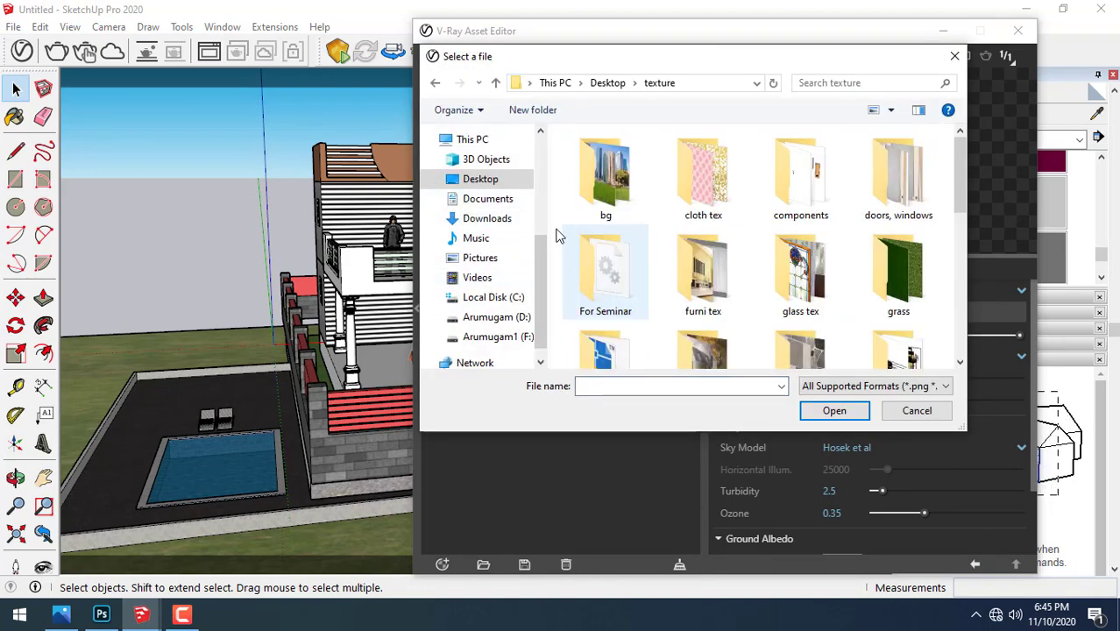
{"action": "double_click", "coordinate": [614, 175]}
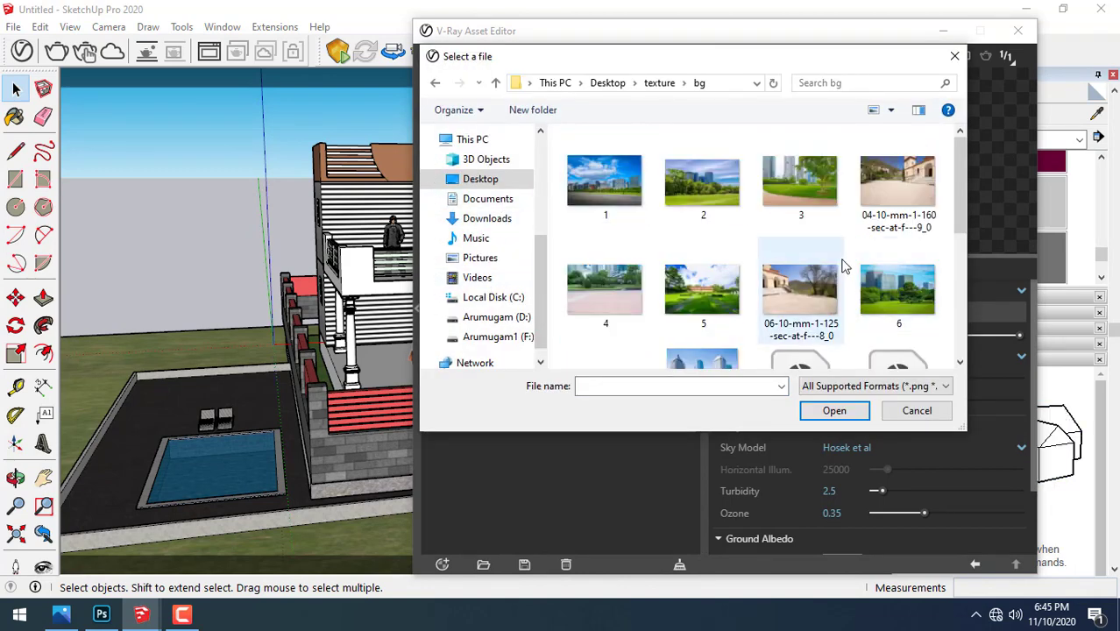
{"action": "scroll", "coordinate": [819, 320], "scroll_direction": "down", "scroll_amount": 3}
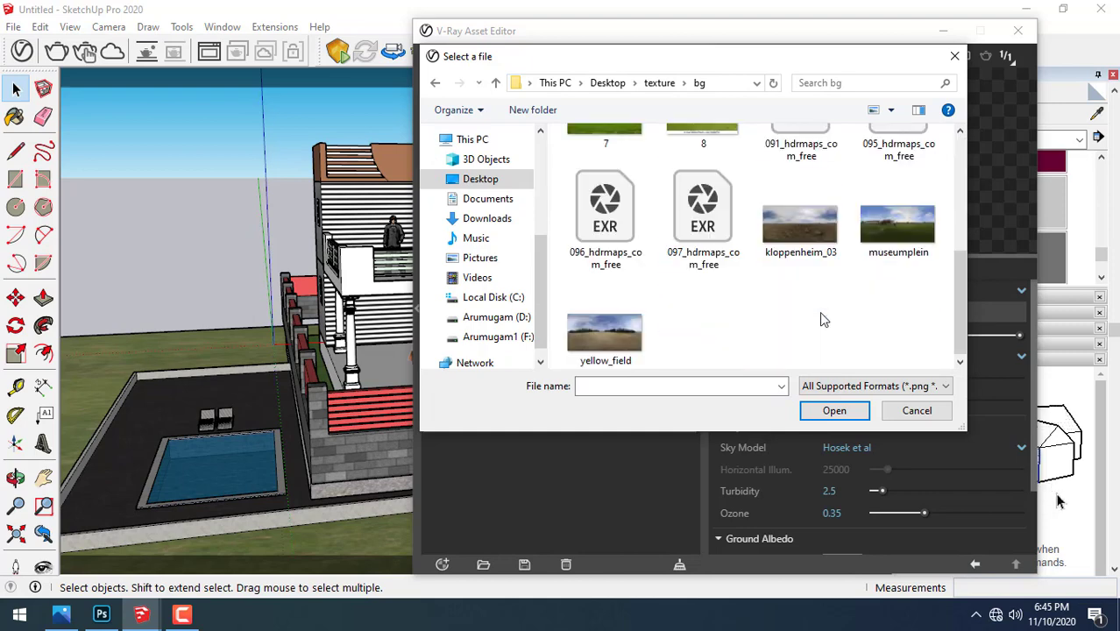
{"action": "double_click", "coordinate": [596, 339]}
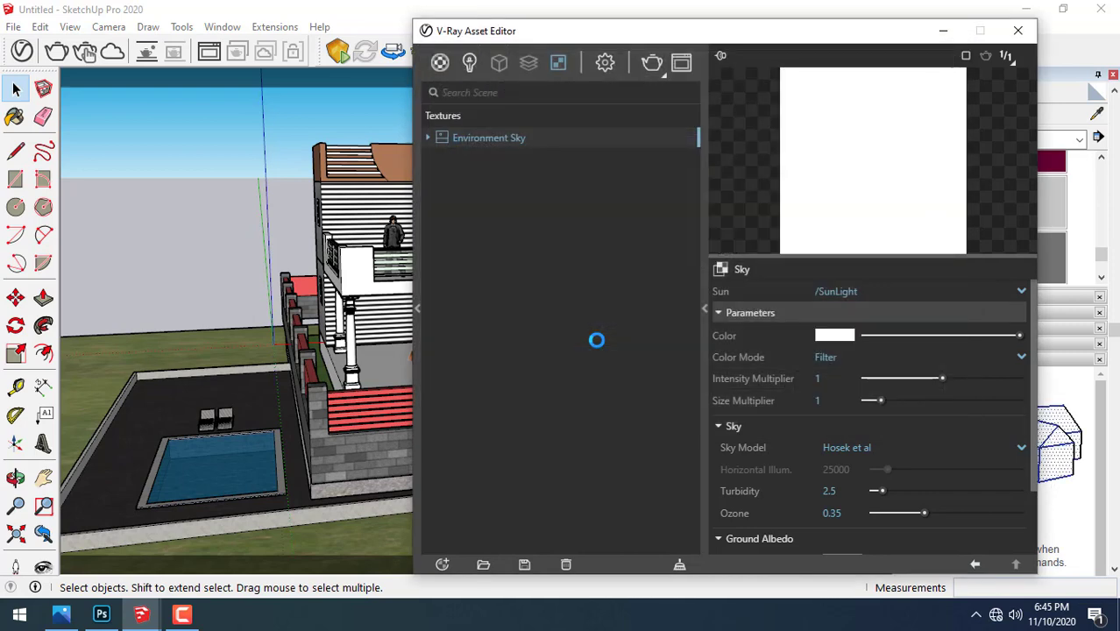
{"action": "left_click", "coordinate": [651, 64]}
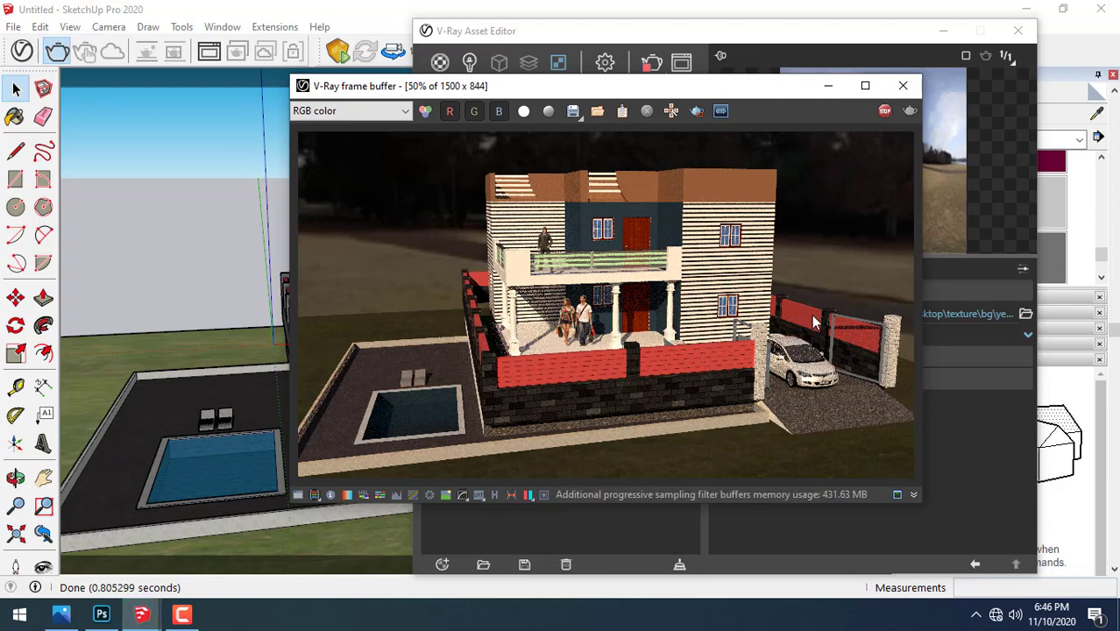
- Raise the background intensity to 30, re-render, and close the finished render window
{"action": "left_click", "coordinate": [903, 90]}
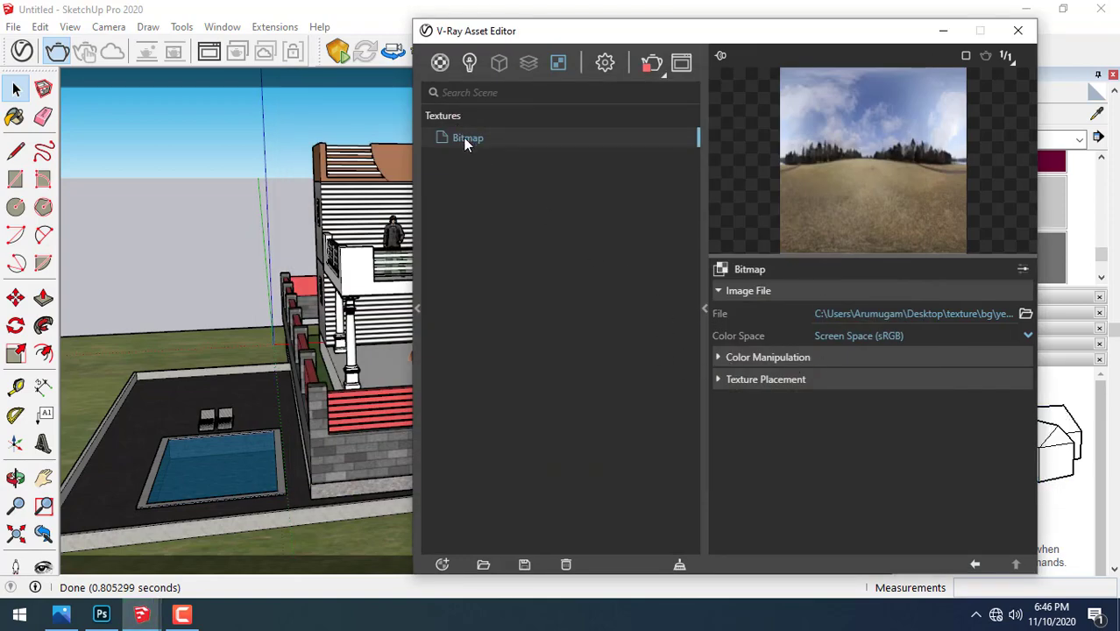
{"action": "left_click", "coordinate": [608, 70]}
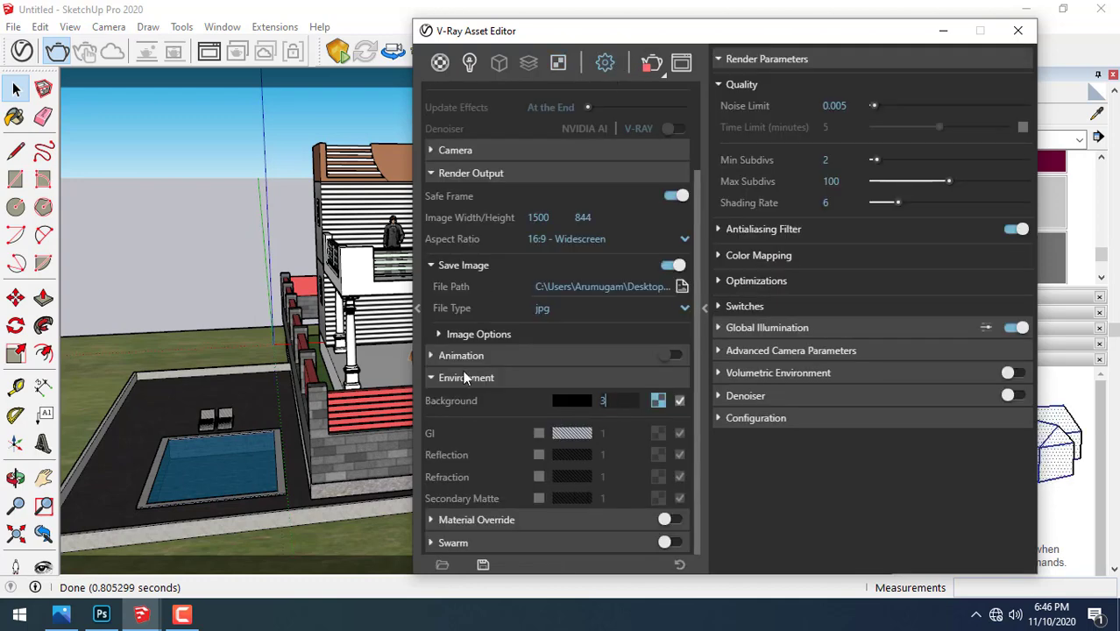
{"action": "type", "text": "0"}
{"action": "key", "text": "Return"}
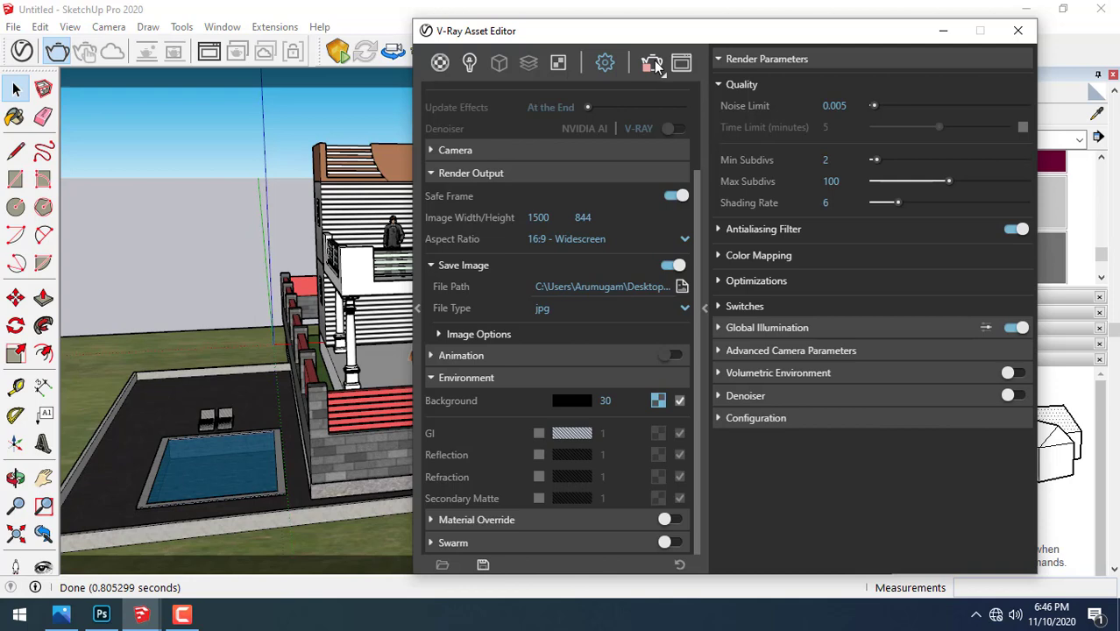
{"action": "left_click", "coordinate": [654, 60]}
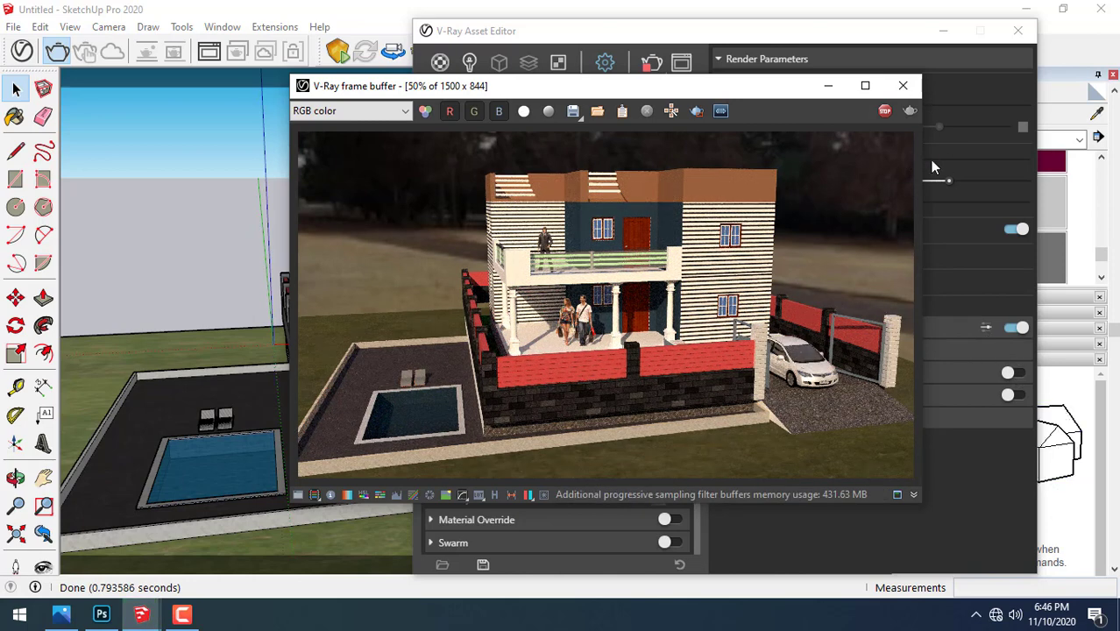
{"action": "left_click", "coordinate": [903, 86]}
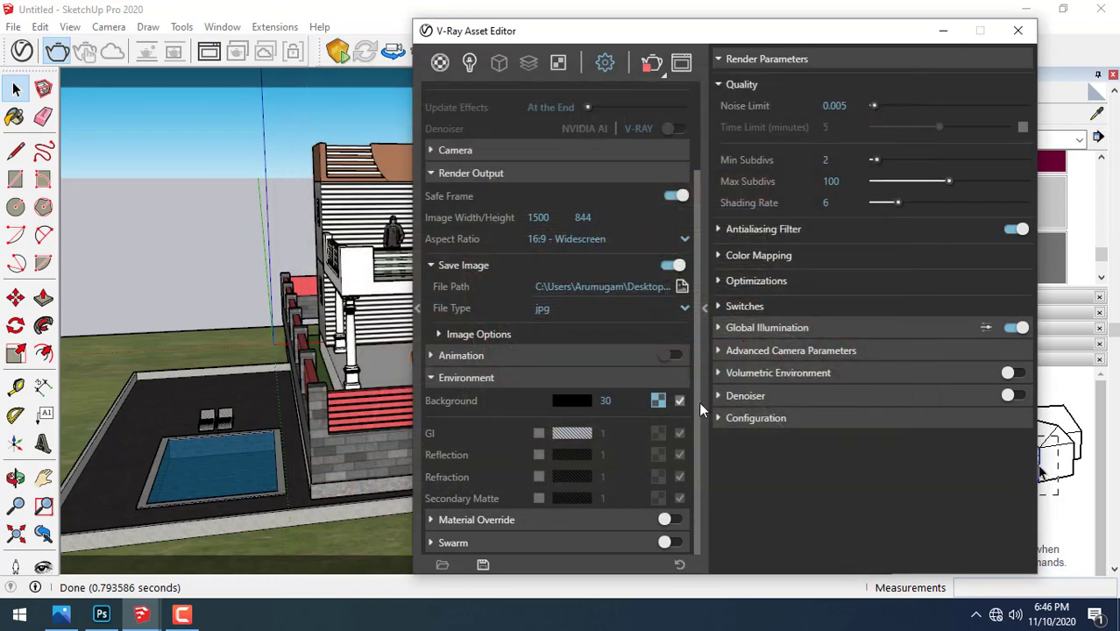
- Move the pool and ground group about 4' along the green axis, then zoom to check
{"action": "left_click", "coordinate": [303, 518]}
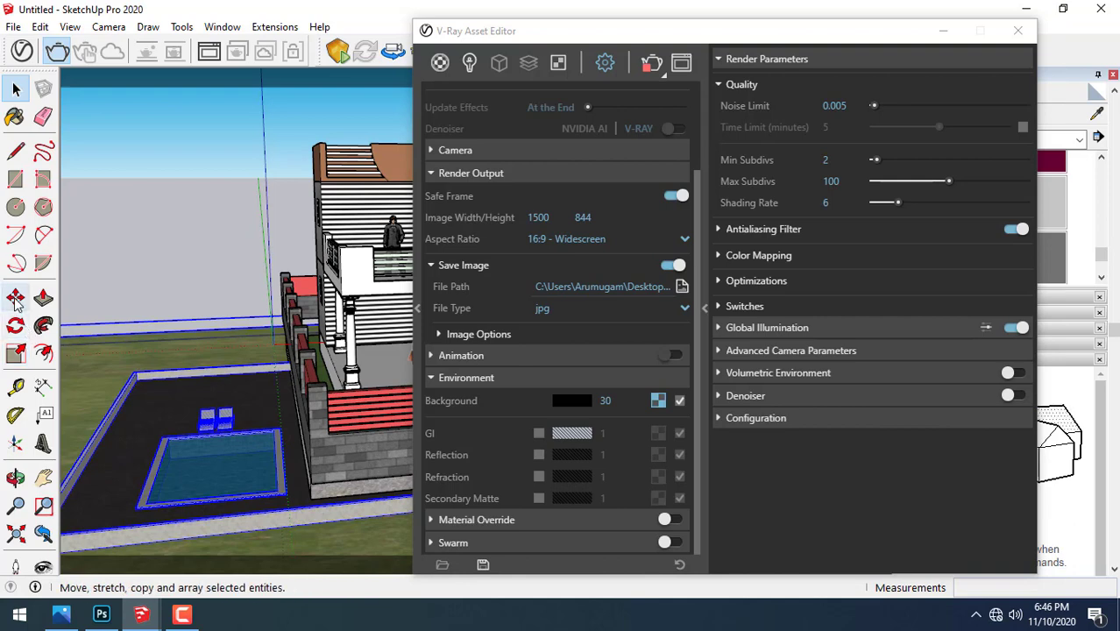
{"action": "left_click", "coordinate": [15, 298]}
{"action": "left_click", "coordinate": [318, 518]}
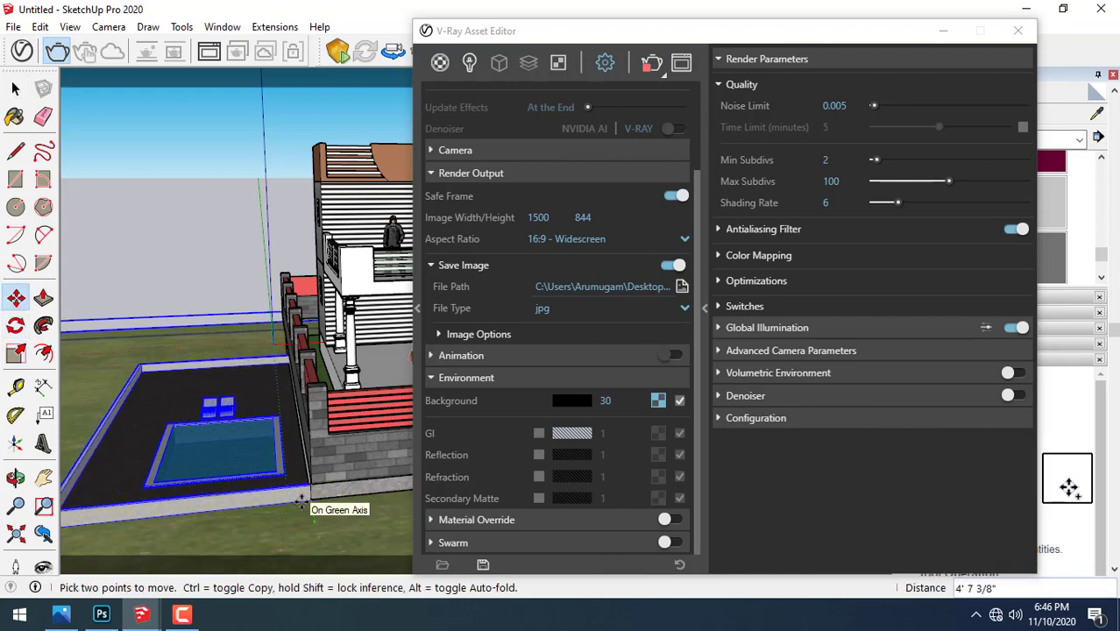
{"action": "left_click", "coordinate": [300, 501]}
{"action": "left_click", "coordinate": [15, 88]}
{"action": "left_click", "coordinate": [86, 223]}
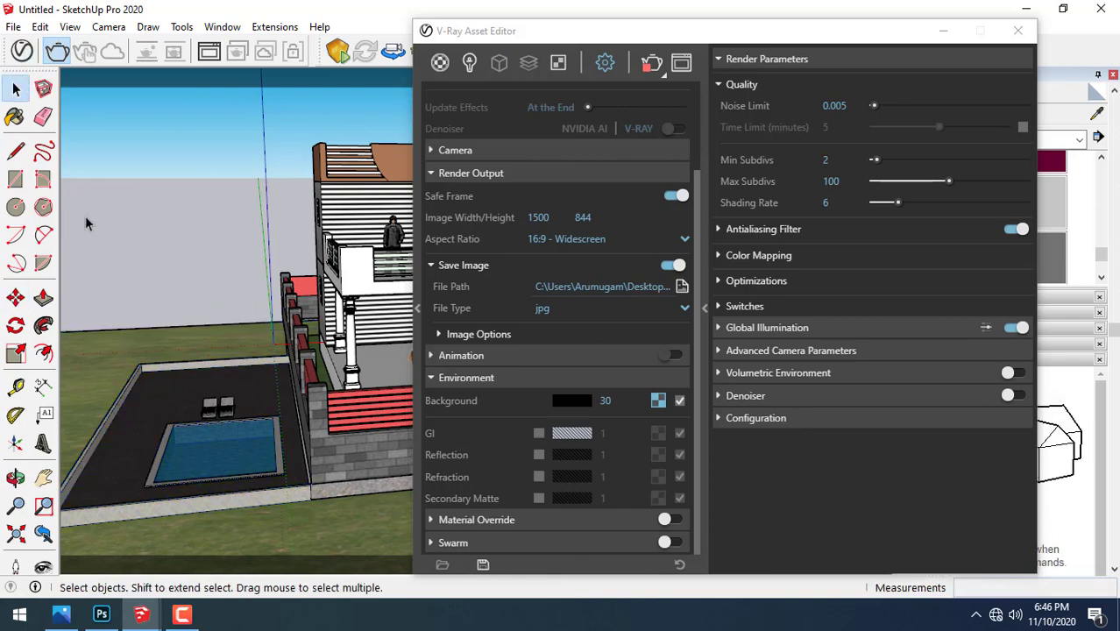
{"action": "scroll", "coordinate": [86, 223], "scroll_direction": "down", "scroll_amount": 2}
{"action": "scroll", "coordinate": [105, 250], "scroll_direction": "down", "scroll_amount": 2}
{"action": "scroll", "coordinate": [119, 270], "scroll_direction": "down", "scroll_amount": 1}
{"action": "scroll", "coordinate": [121, 265], "scroll_direction": "down", "scroll_amount": 1}
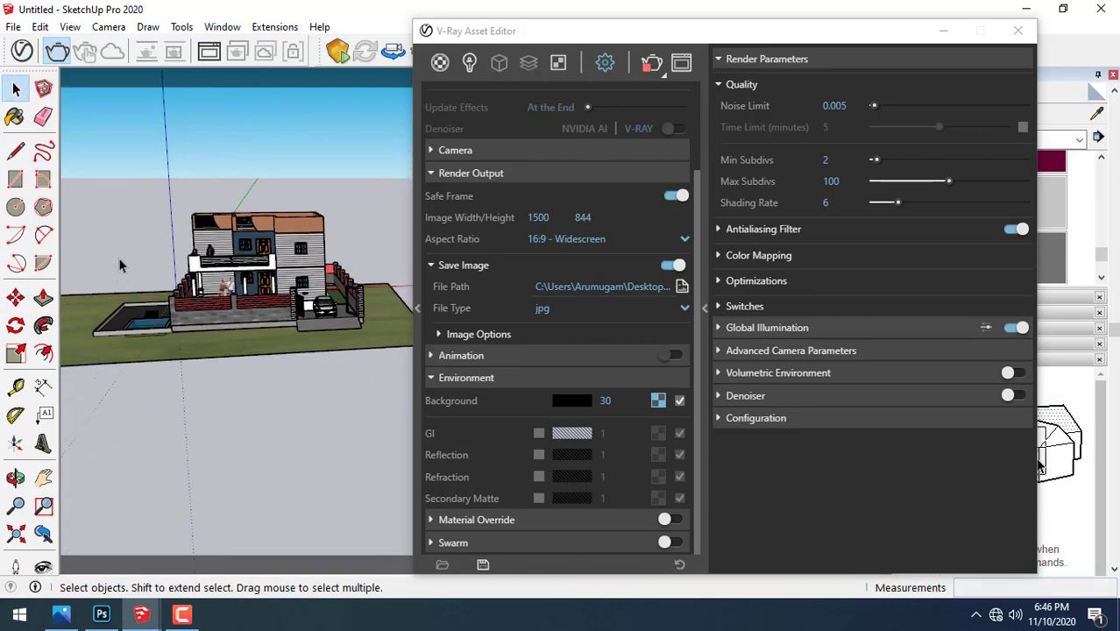
{"action": "scroll", "coordinate": [109, 206], "scroll_direction": "up", "scroll_amount": 1}
{"action": "scroll", "coordinate": [109, 206], "scroll_direction": "up", "scroll_amount": 1}
{"action": "scroll", "coordinate": [109, 205], "scroll_direction": "up", "scroll_amount": 2}
{"action": "scroll", "coordinate": [109, 205], "scroll_direction": "up", "scroll_amount": 1}
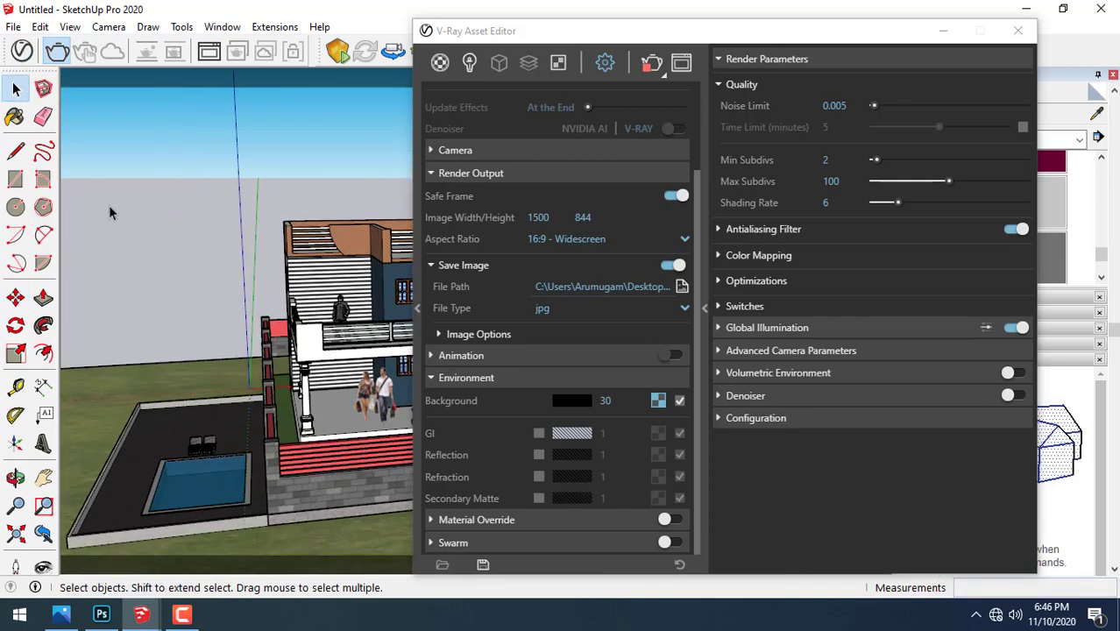
{"action": "scroll", "coordinate": [109, 205], "scroll_direction": "up", "scroll_amount": 1}
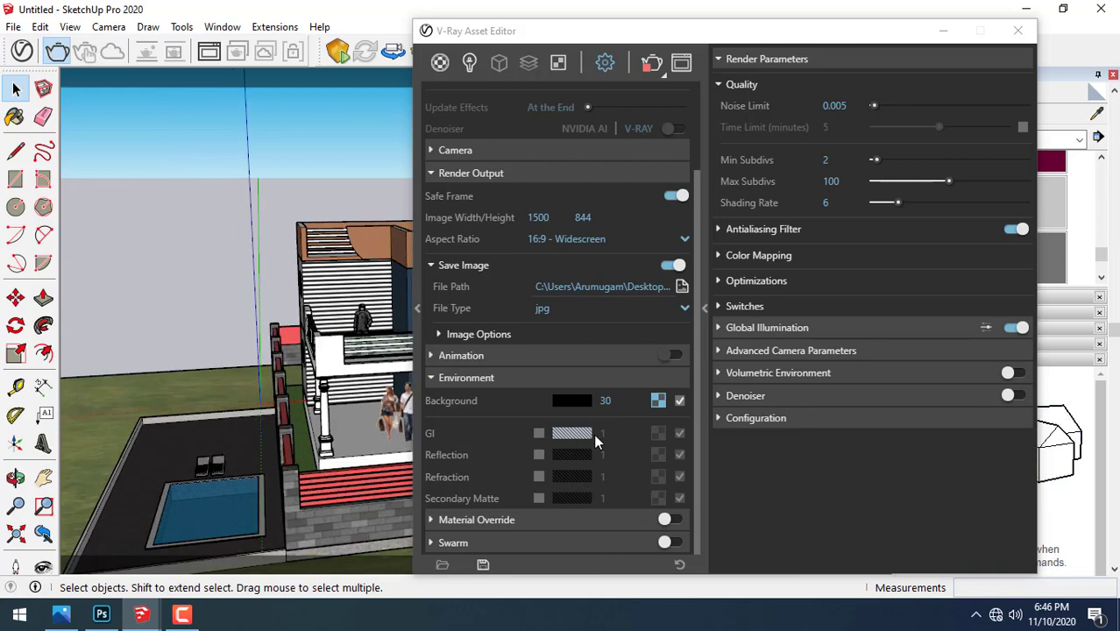
- Enable the GI environment override with intensity 30
{"action": "left_click", "coordinate": [538, 433]}
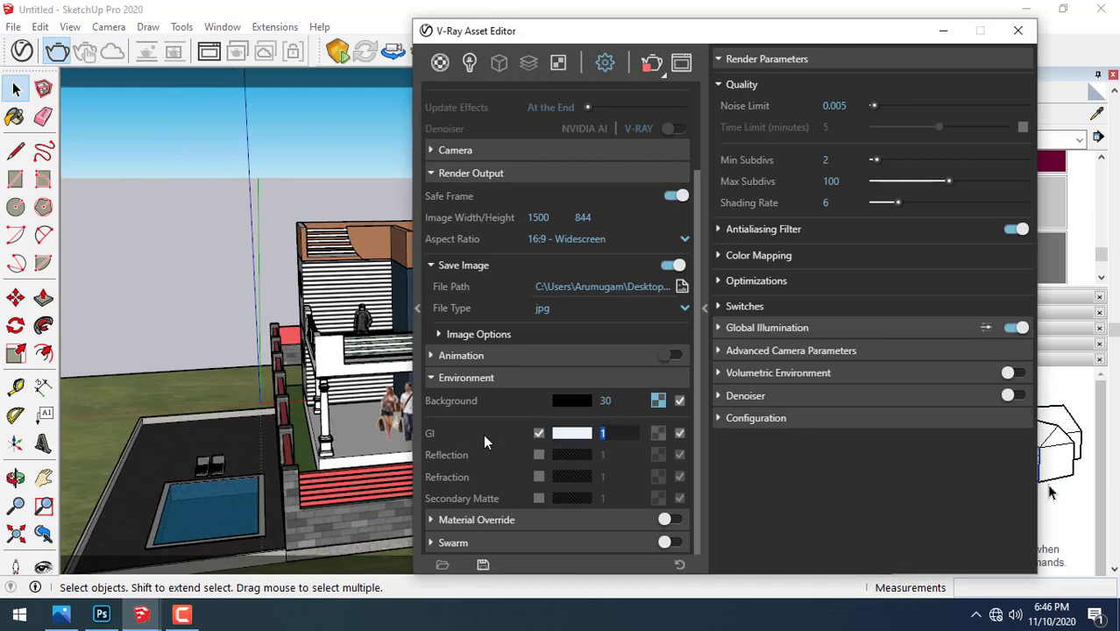
{"action": "type", "text": "30"}
{"action": "key", "text": "Return"}
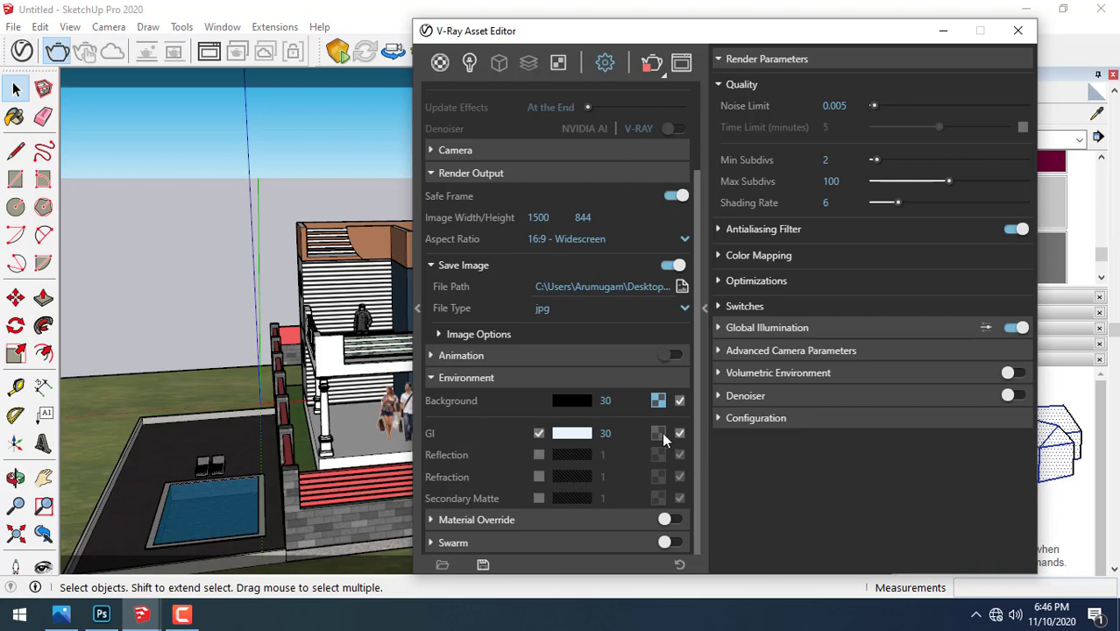
- Set the GI environment to the yellow_field bitmap and render the scene
{"action": "left_click", "coordinate": [658, 433]}
{"action": "left_click", "coordinate": [713, 76]}
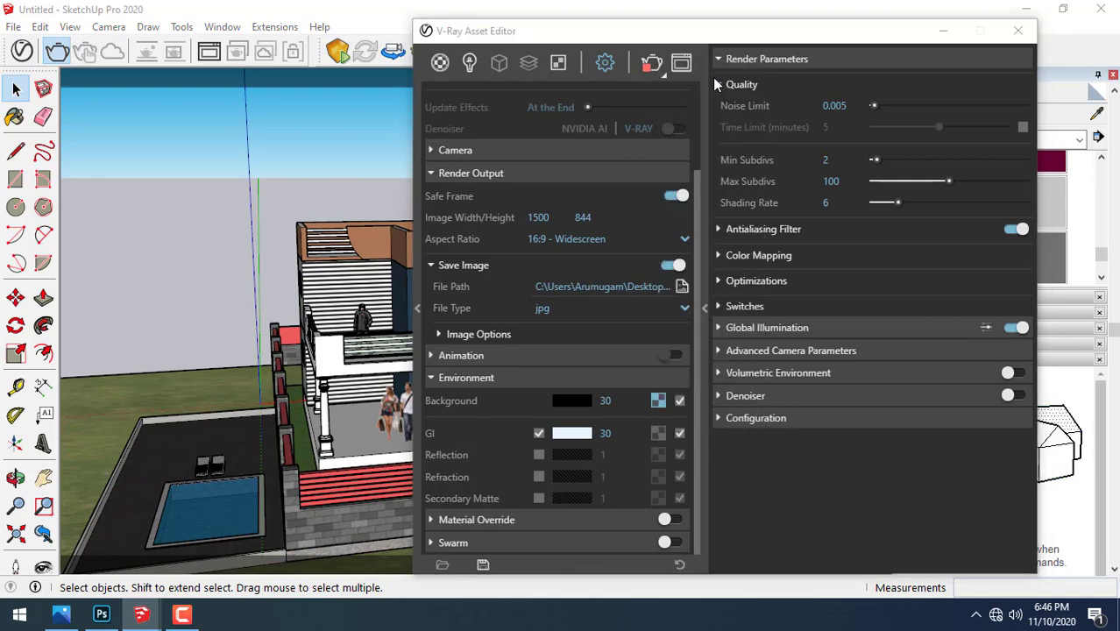
{"action": "scroll", "coordinate": [740, 315], "scroll_direction": "down", "scroll_amount": 5}
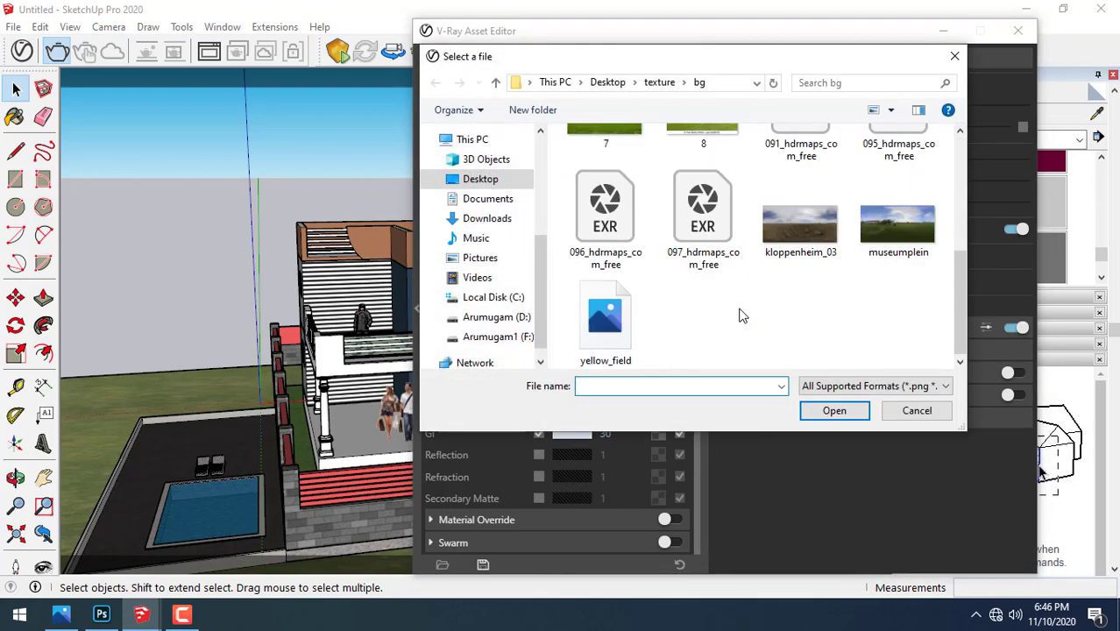
{"action": "left_click", "coordinate": [603, 325]}
{"action": "double_click", "coordinate": [612, 333]}
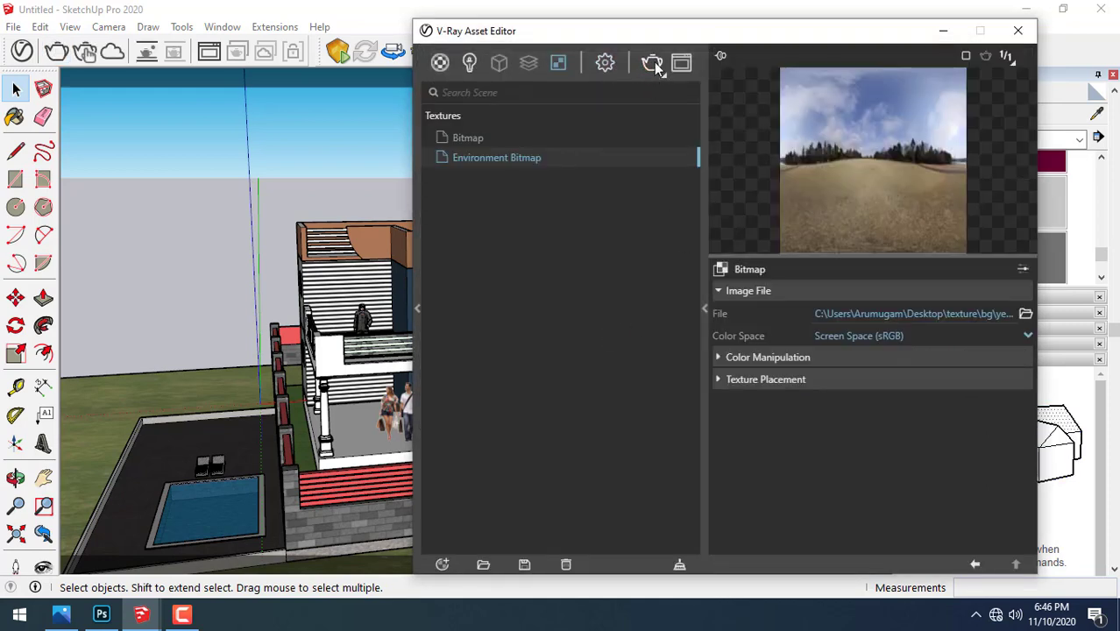
{"action": "left_click", "coordinate": [655, 63]}
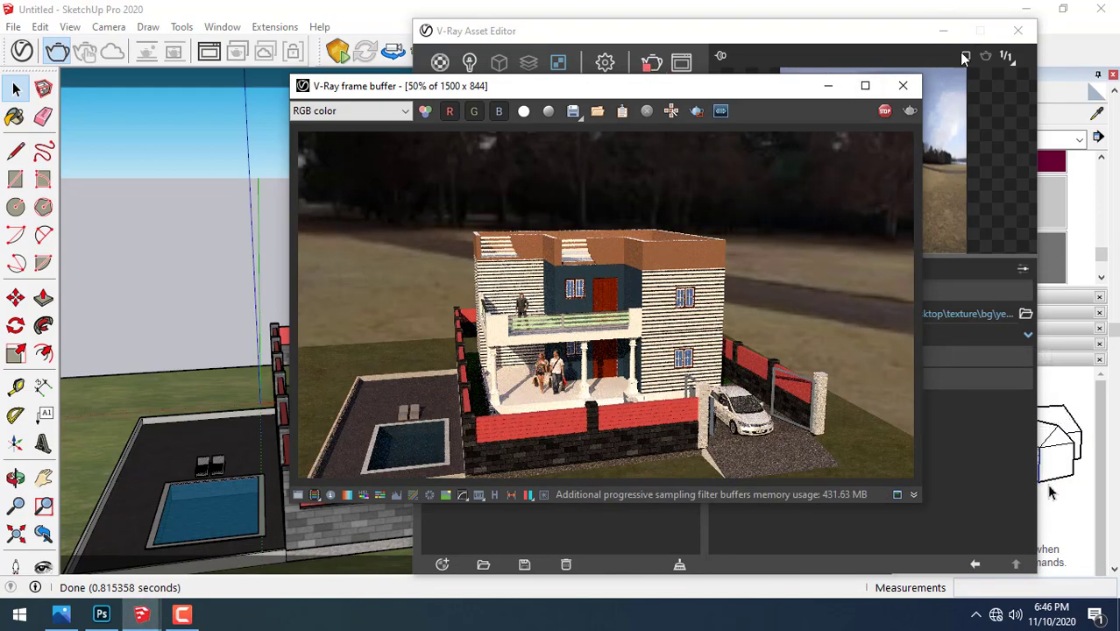
- Close the render and Asset Editor, orbit to the house front, re-render and close the result
{"action": "left_click", "coordinate": [903, 87]}
{"action": "left_click", "coordinate": [1018, 32]}
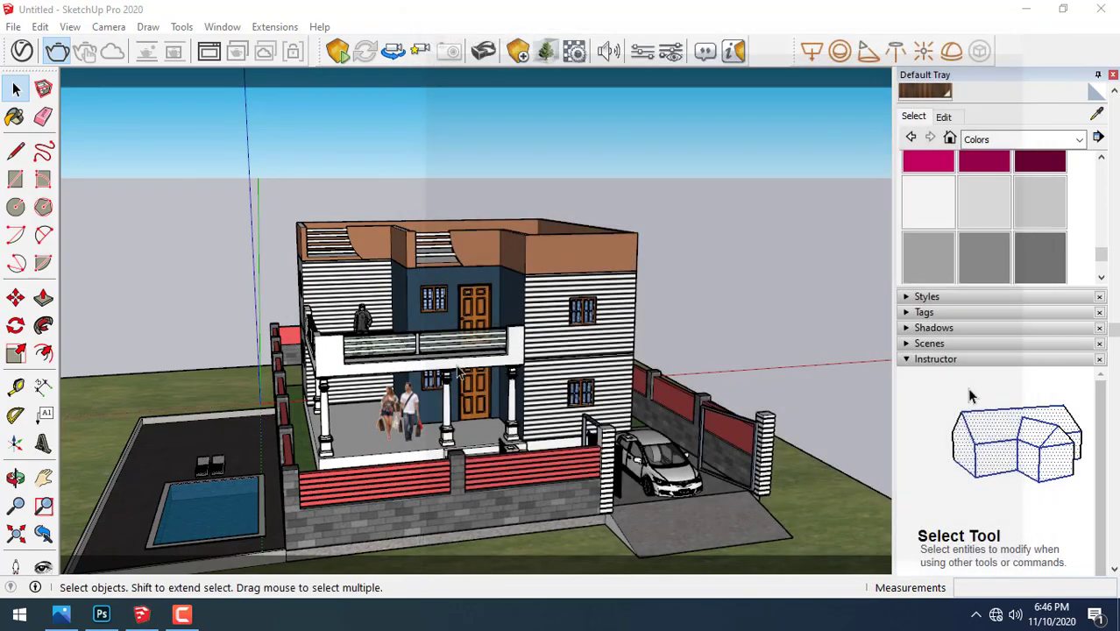
{"action": "scroll", "coordinate": [371, 491], "scroll_direction": "up", "scroll_amount": 3}
{"action": "scroll", "coordinate": [361, 490], "scroll_direction": "up", "scroll_amount": 2}
{"action": "scroll", "coordinate": [358, 492], "scroll_direction": "up", "scroll_amount": 2}
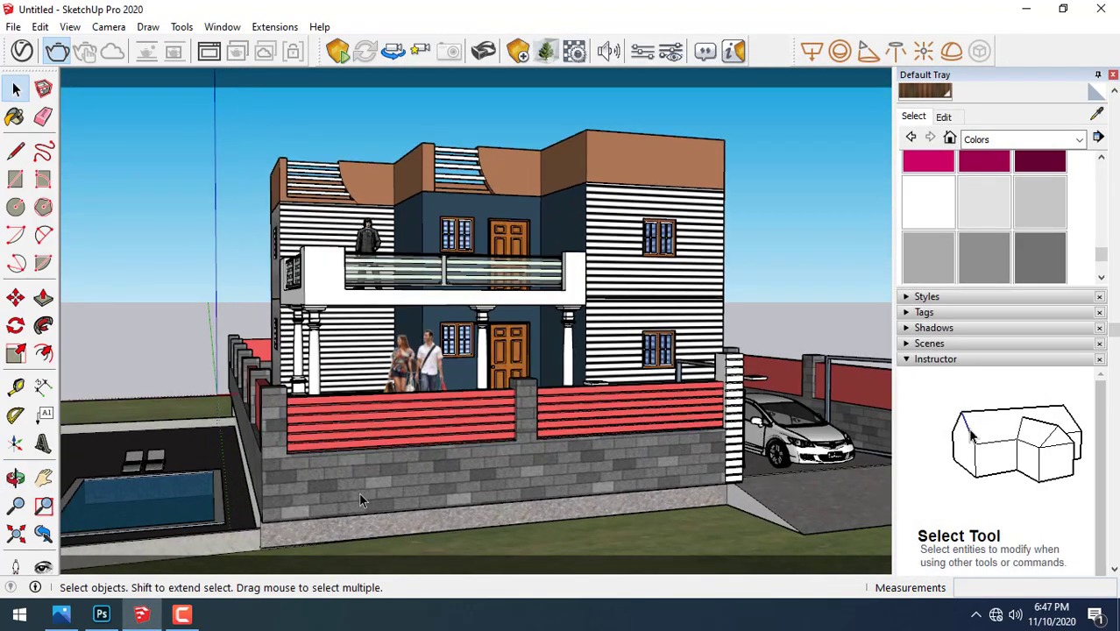
{"action": "mouse_move", "coordinate": [359, 491]}
{"action": "middle_mouse_down"}
{"action": "mouse_move", "coordinate": [392, 493]}
{"action": "mouse_move", "coordinate": [380, 495]}
{"action": "mouse_move", "coordinate": [388, 512]}
{"action": "middle_mouse_up"}
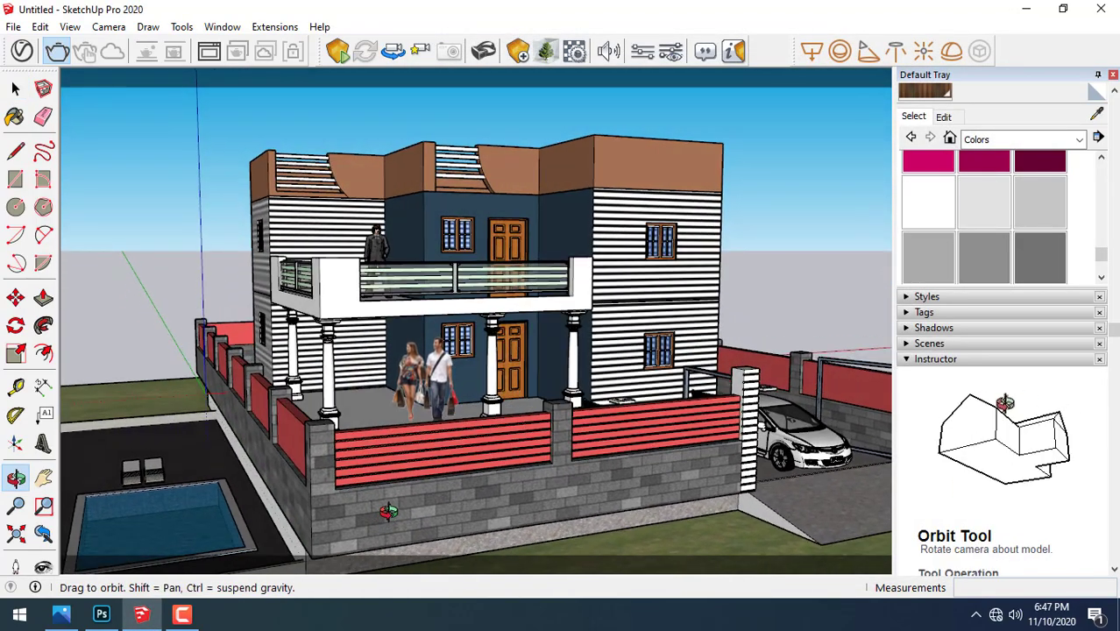
{"action": "left_click", "coordinate": [58, 53]}
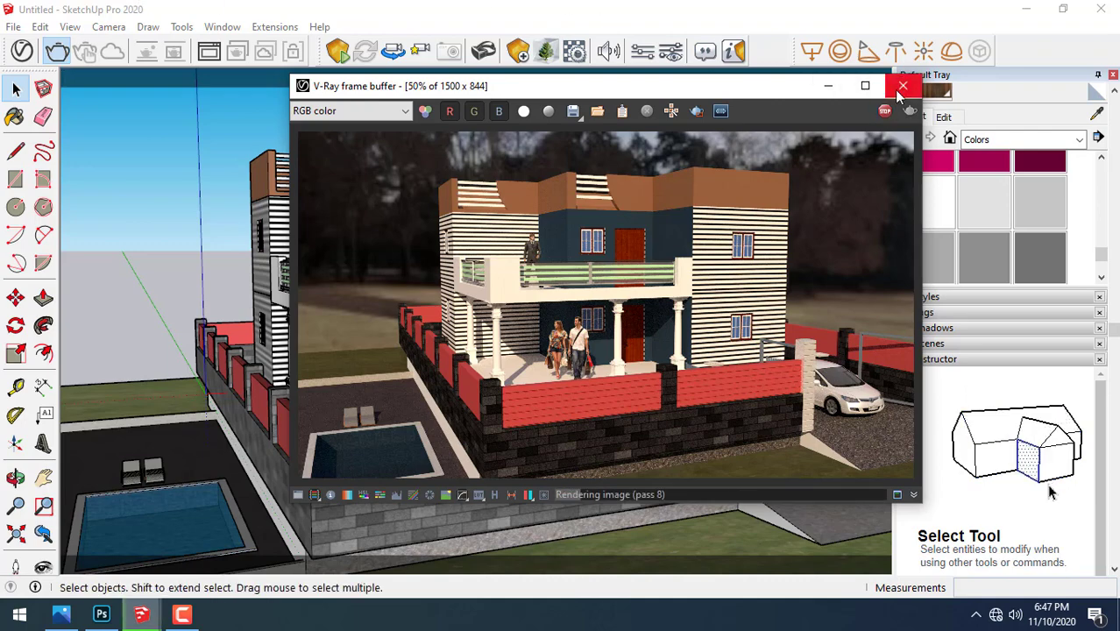
{"action": "left_click", "coordinate": [898, 90]}
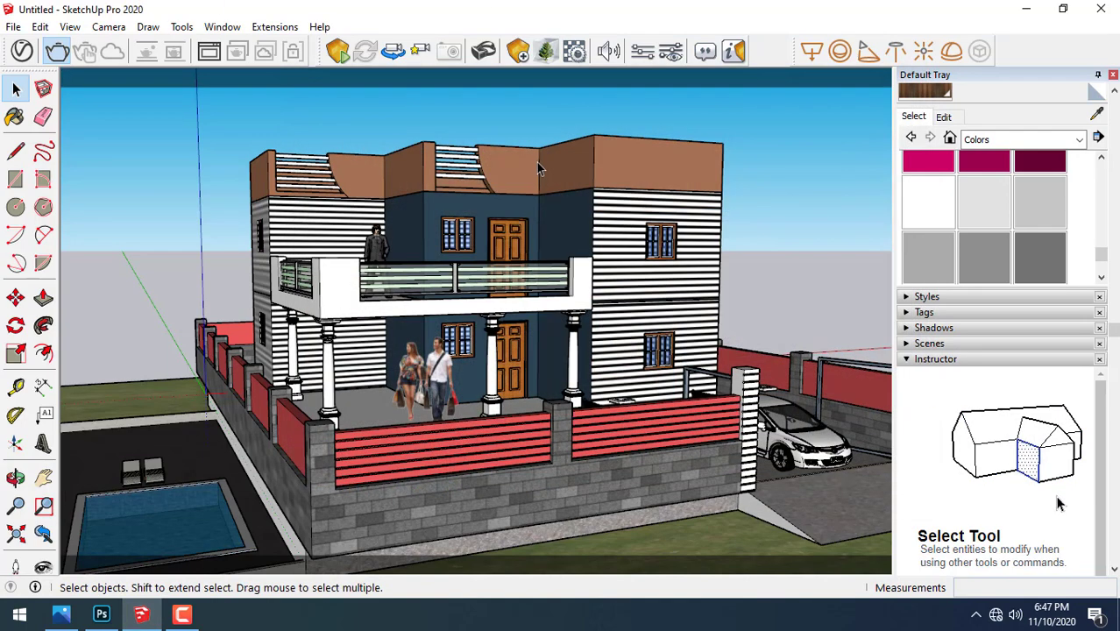
- Draw a circle on the curved left roof parapet face
{"action": "left_click", "coordinate": [379, 181]}
{"action": "scroll", "coordinate": [382, 180], "scroll_direction": "up", "scroll_amount": 2}
{"action": "scroll", "coordinate": [381, 180], "scroll_direction": "up", "scroll_amount": 2}
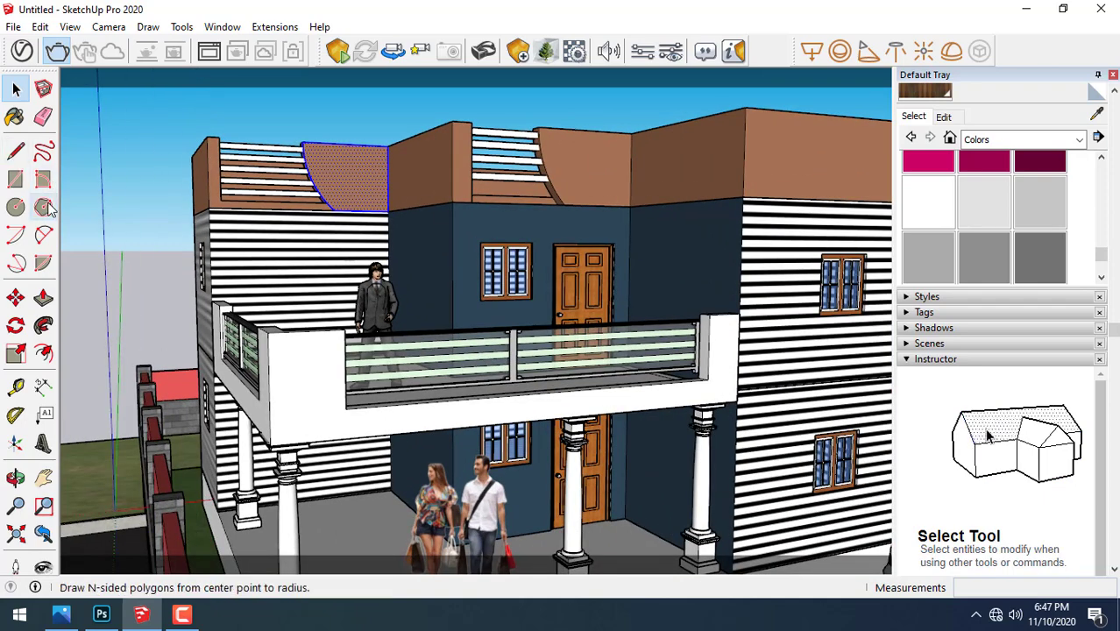
{"action": "key", "text": "c"}
{"action": "scroll", "coordinate": [386, 178], "scroll_direction": "up", "scroll_amount": 2}
{"action": "left_click", "coordinate": [347, 166]}
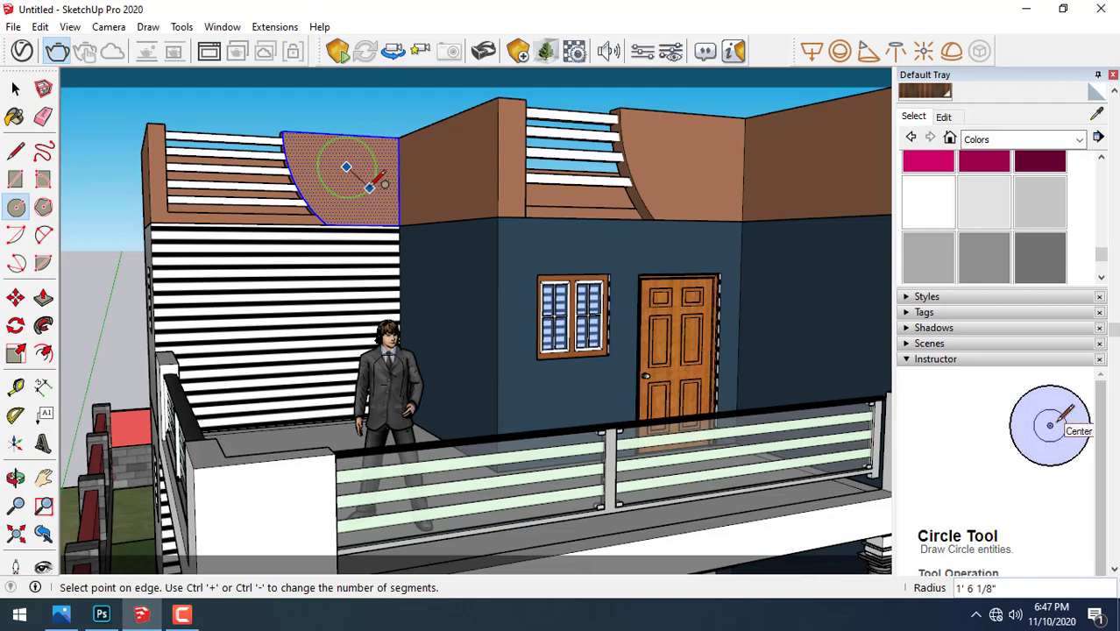
{"action": "scroll", "coordinate": [375, 181], "scroll_direction": "up", "scroll_amount": 1}
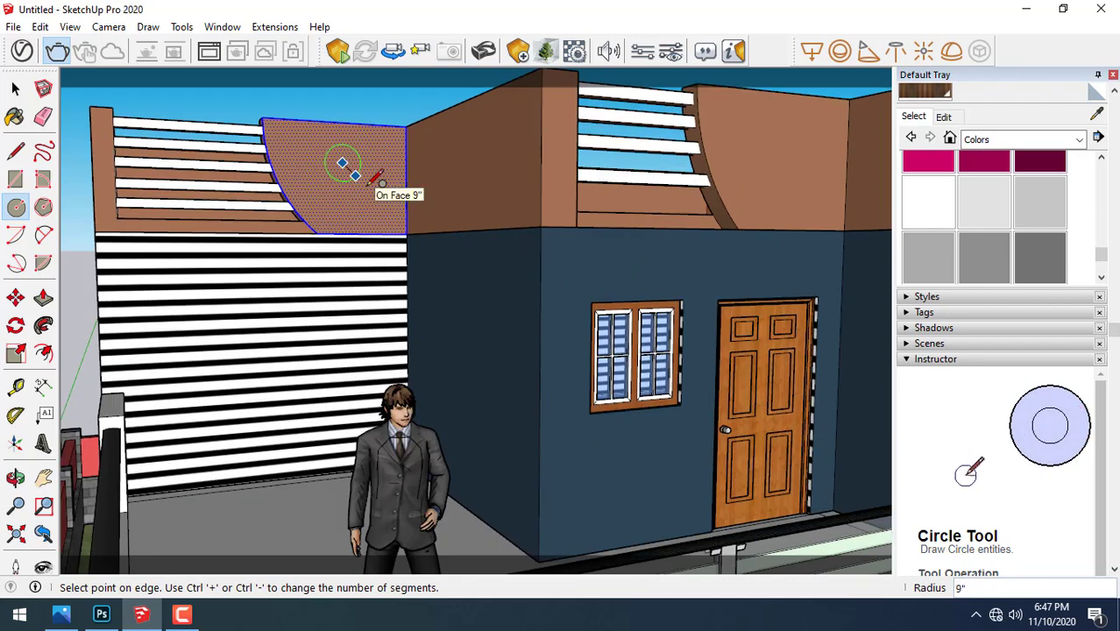
{"action": "key", "text": "Escape"}
{"action": "left_click", "coordinate": [350, 173]}
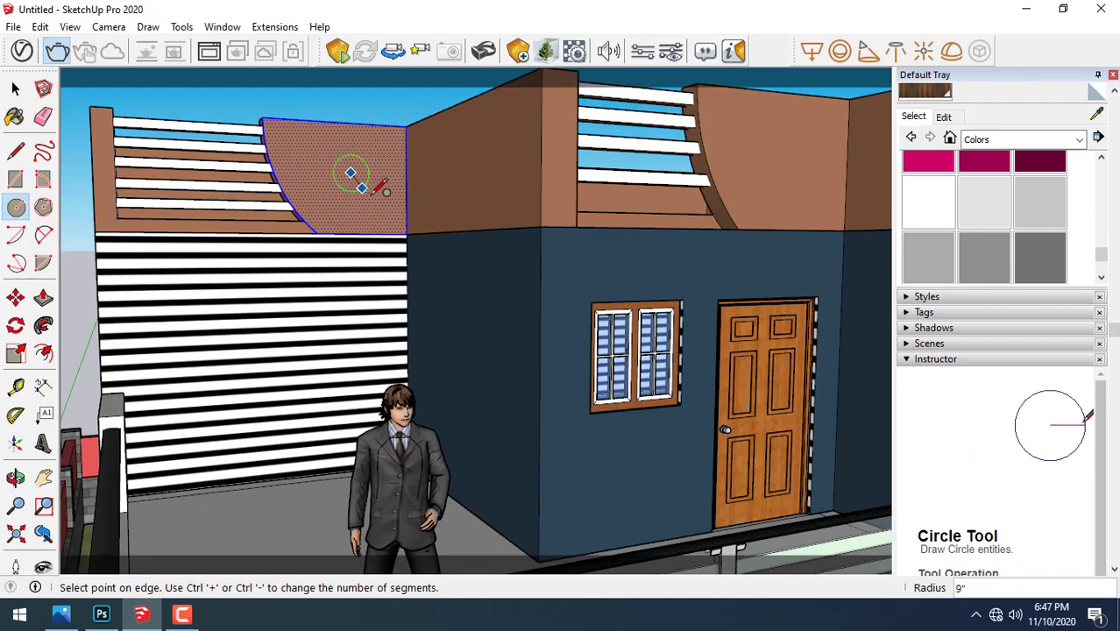
{"action": "left_click", "coordinate": [375, 200]}
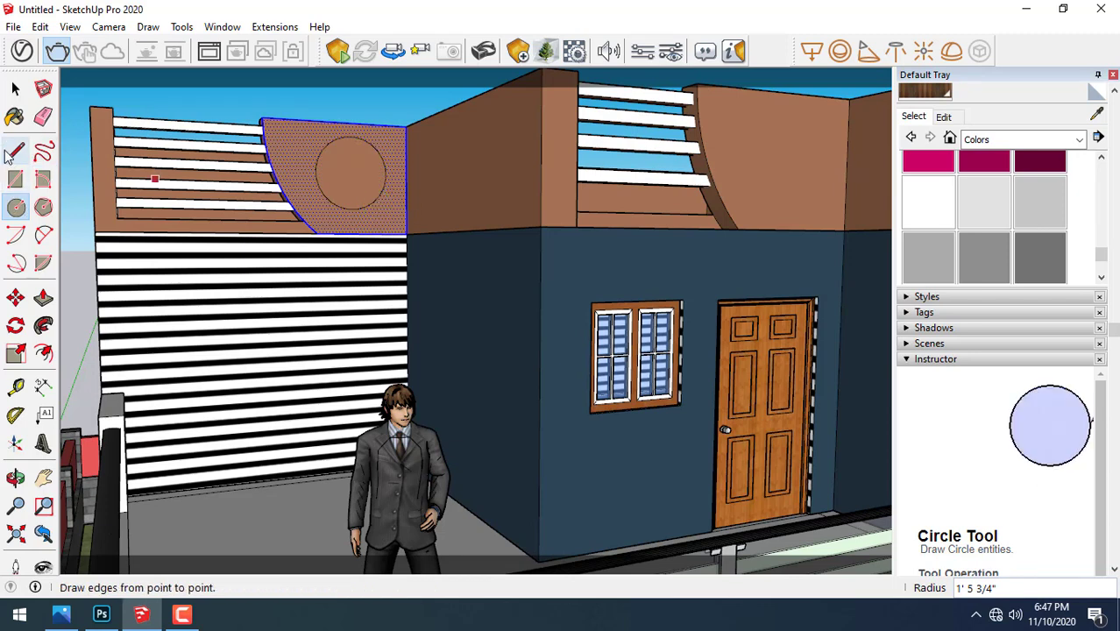
- Copy the circle onto the right parapet panel
{"action": "left_click", "coordinate": [15, 88]}
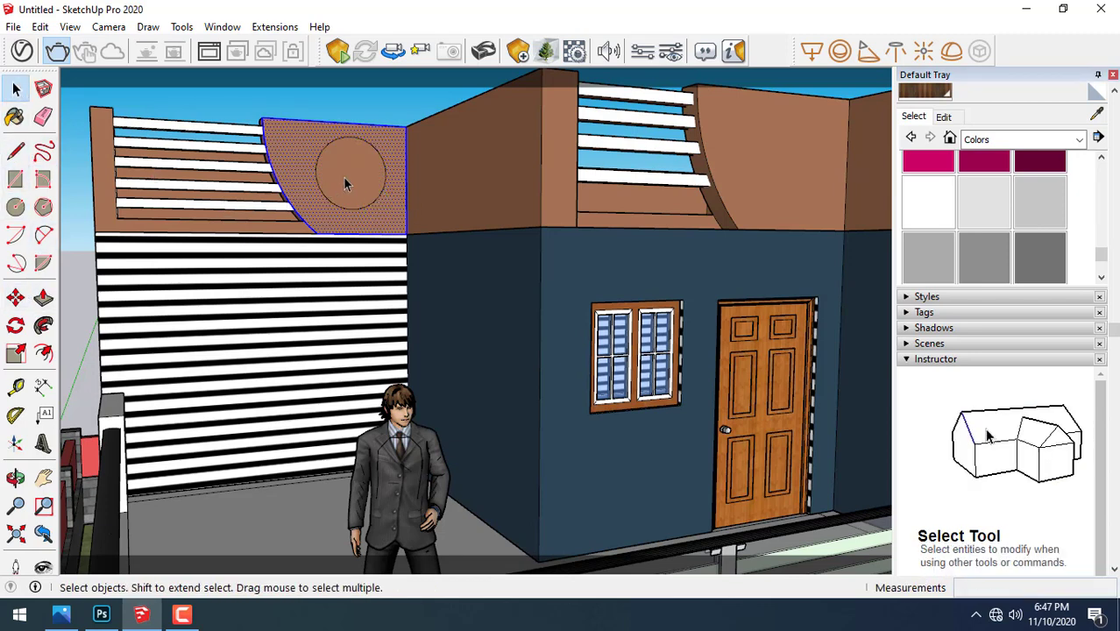
{"action": "left_click", "coordinate": [346, 184]}
{"action": "left_click", "coordinate": [14, 297]}
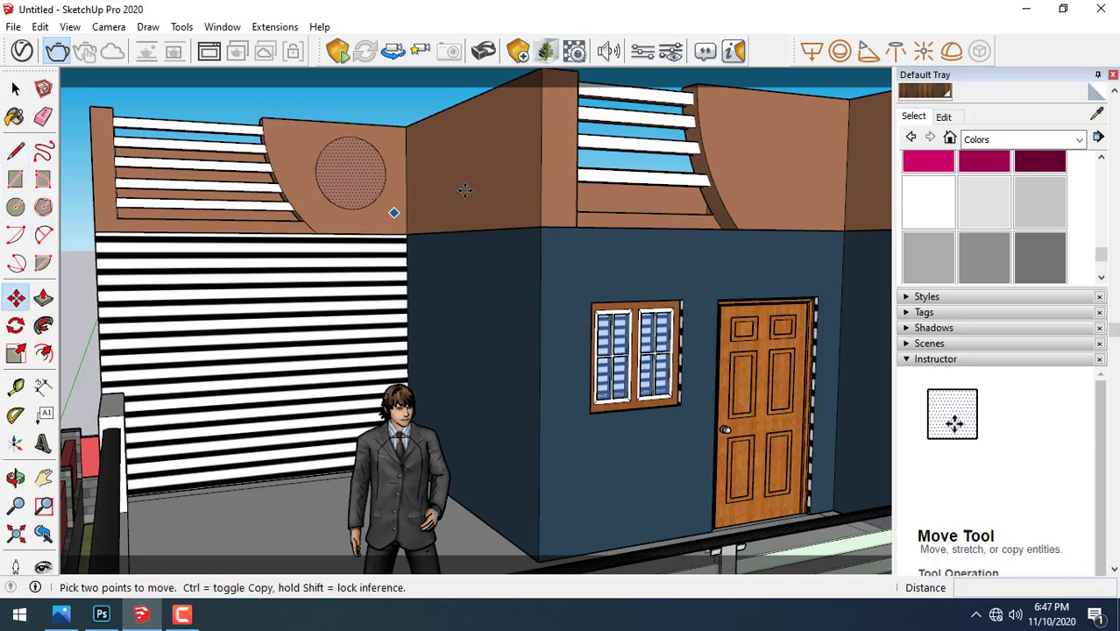
{"action": "key", "text": "ctrl"}
{"action": "left_click", "coordinate": [350, 173]}
{"action": "left_click", "coordinate": [798, 160]}
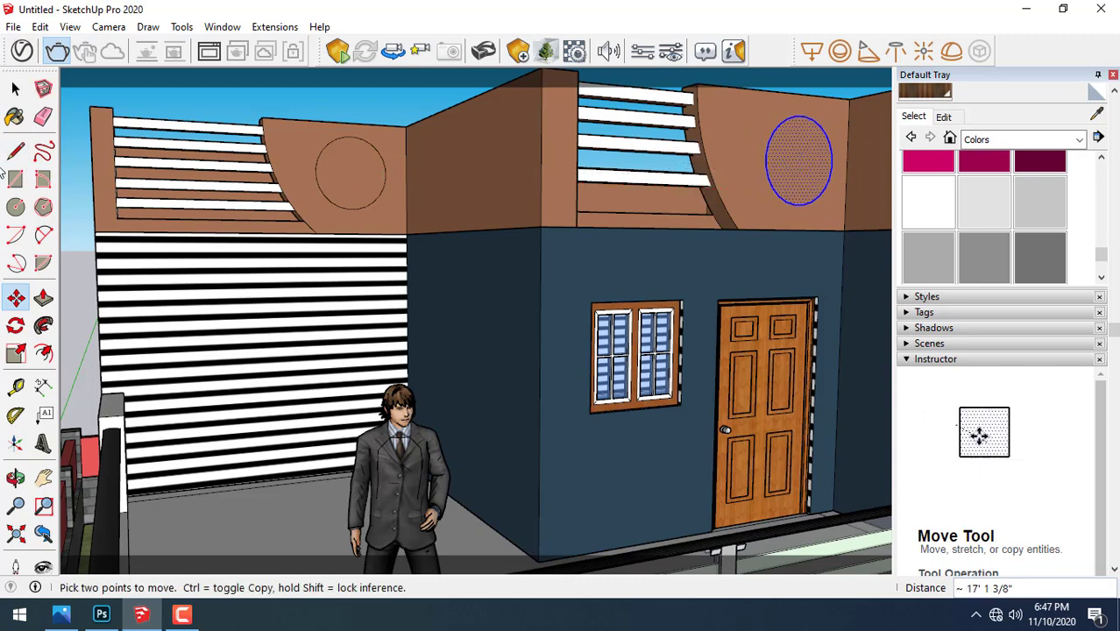
- Push both circles 9" into the parapet panels, cutting round holes through them
{"action": "left_click", "coordinate": [43, 298]}
{"action": "left_click", "coordinate": [798, 159]}
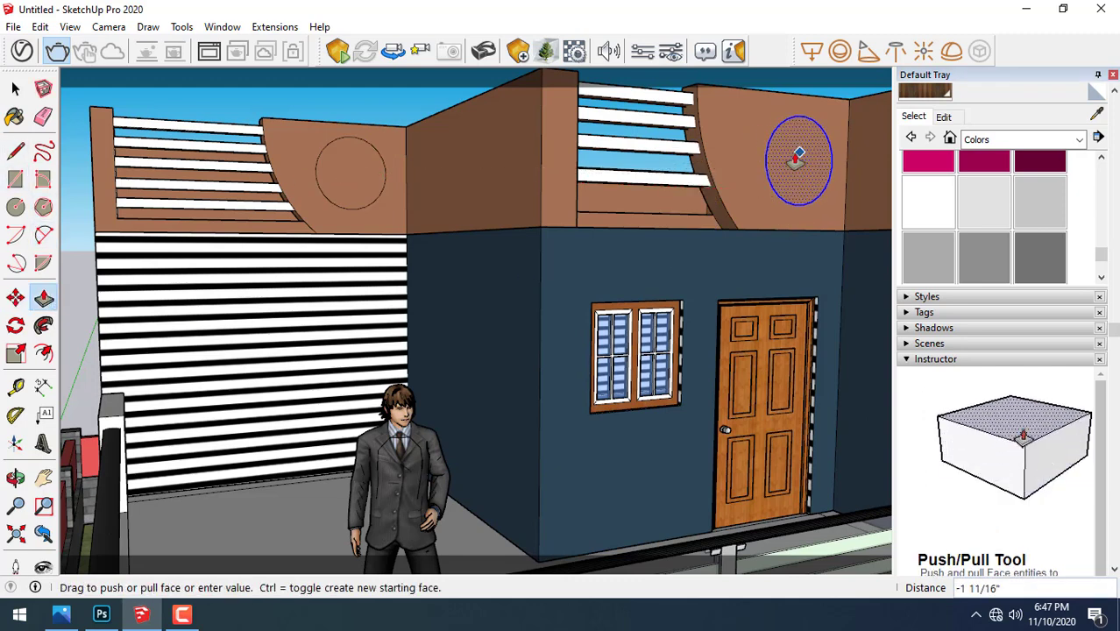
{"action": "type", "text": "9"}
{"action": "key", "text": "Return"}
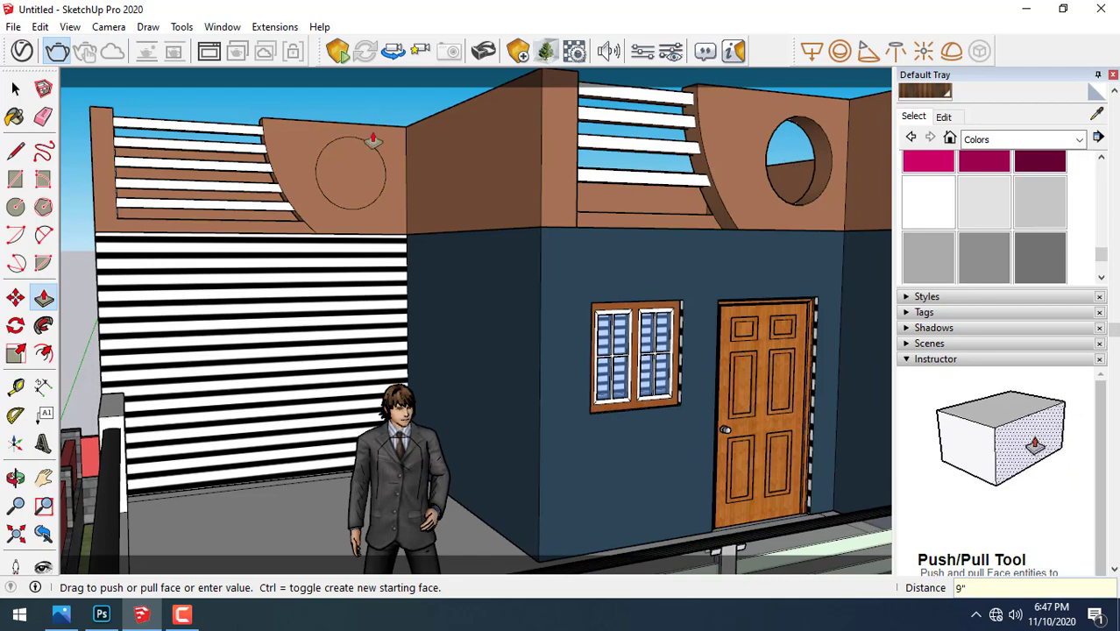
{"action": "left_click", "coordinate": [351, 193]}
{"action": "type", "text": "9"}
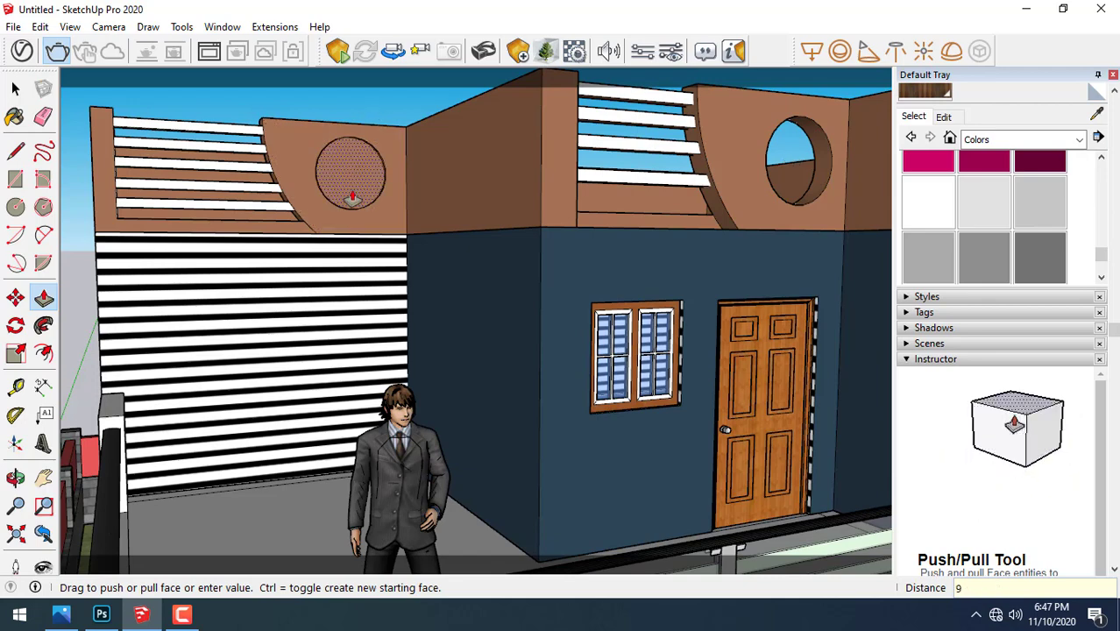
{"action": "key", "text": "Return"}
{"action": "key", "text": "space"}
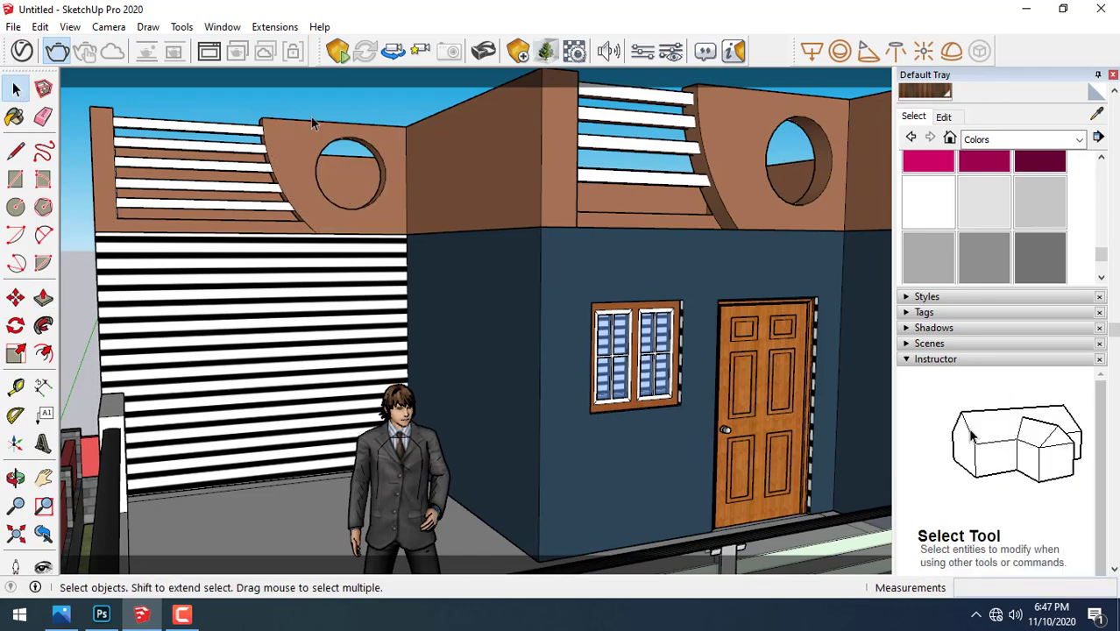
{"action": "scroll", "coordinate": [314, 123], "scroll_direction": "down", "scroll_amount": 3}
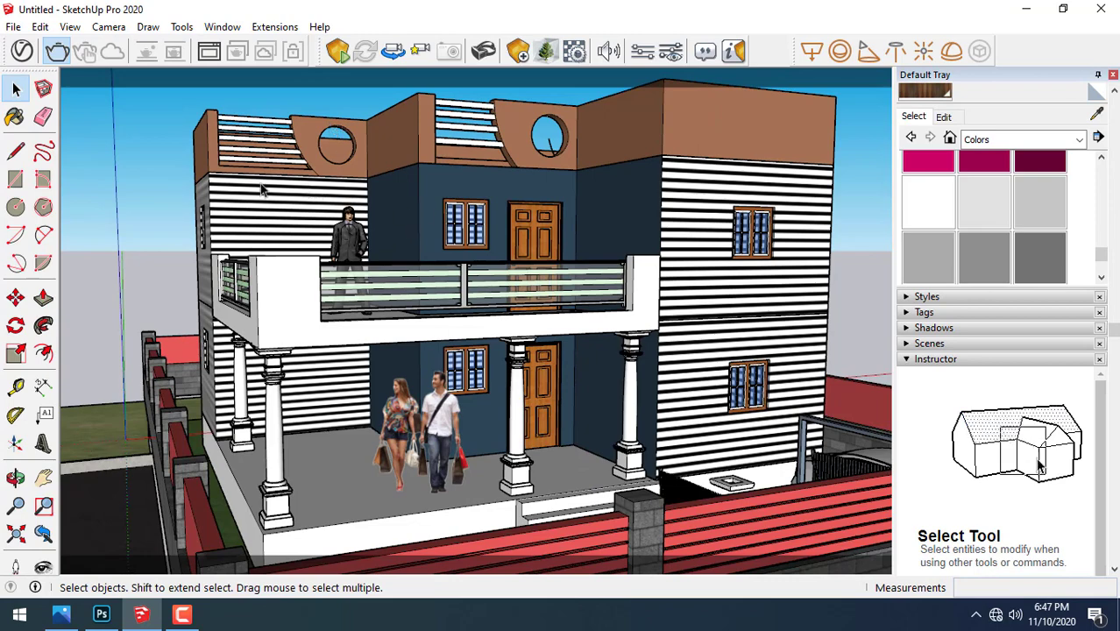
{"action": "left_click", "coordinate": [15, 207]}
{"action": "scroll", "coordinate": [338, 125], "scroll_direction": "up", "scroll_amount": 3}
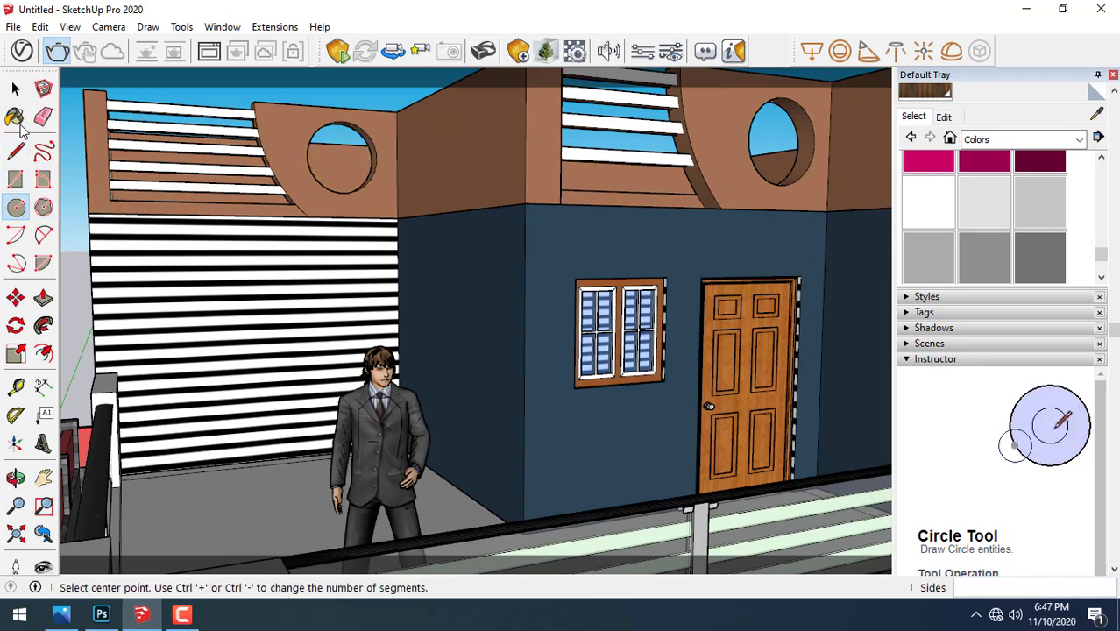
{"action": "left_click", "coordinate": [15, 89]}
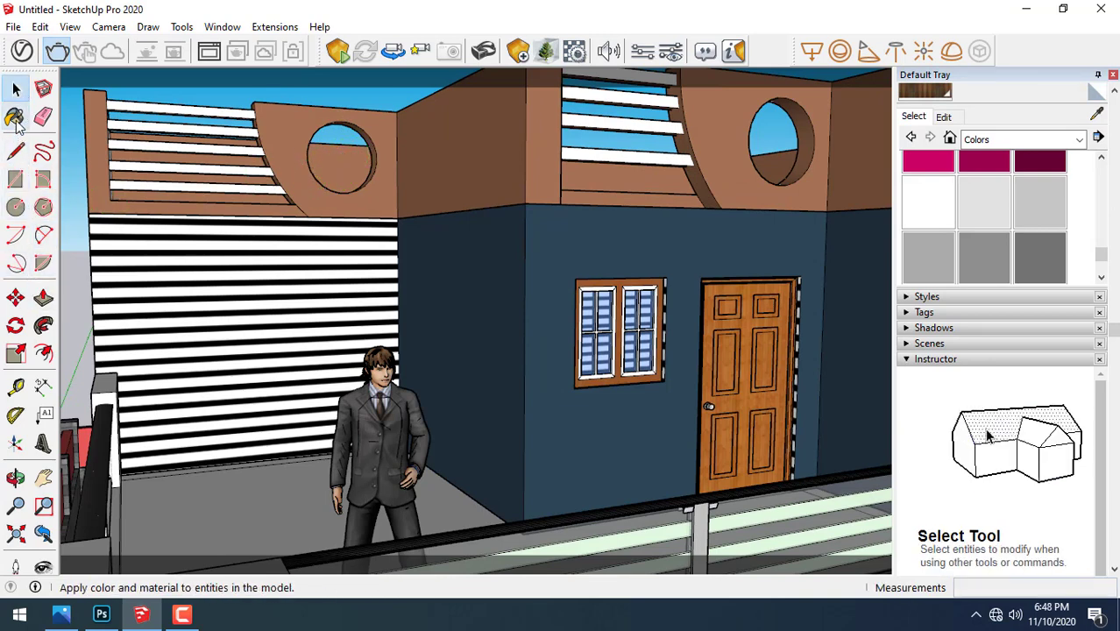
- Choose white as the paint colour with the Paint Bucket
{"action": "left_click", "coordinate": [15, 116]}
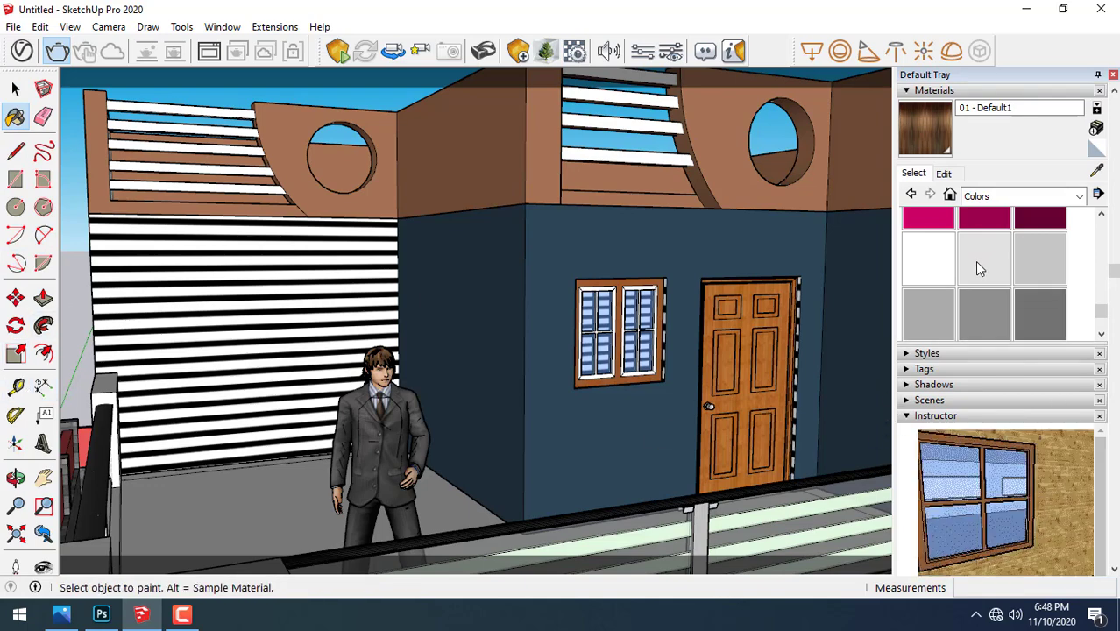
{"action": "left_click", "coordinate": [928, 258]}
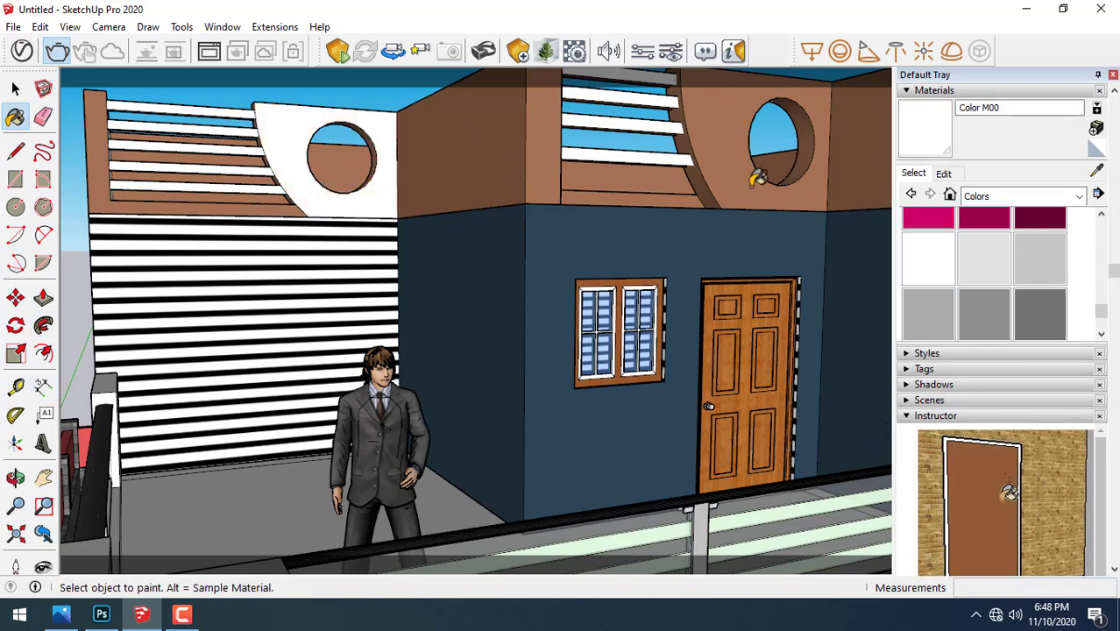
{"action": "scroll", "coordinate": [645, 238], "scroll_direction": "down", "scroll_amount": 3}
{"action": "scroll", "coordinate": [645, 237], "scroll_direction": "down", "scroll_amount": 2}
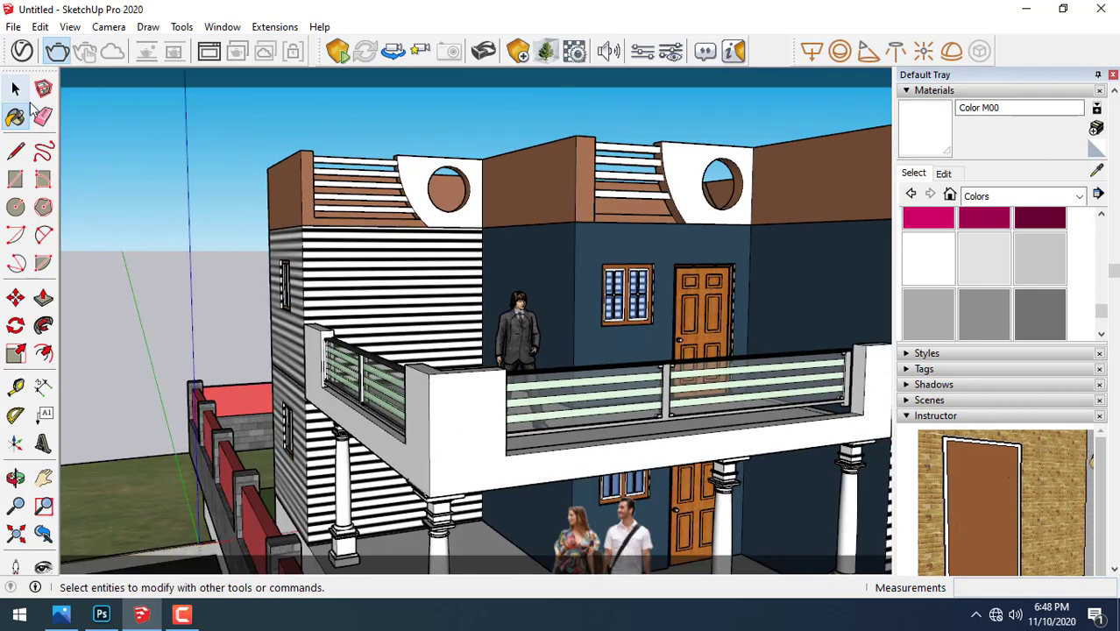
{"action": "left_click", "coordinate": [14, 89]}
- Zoom out, orbit the house slightly and start a V-Ray render of the view
{"action": "scroll", "coordinate": [103, 150], "scroll_direction": "down", "scroll_amount": 2}
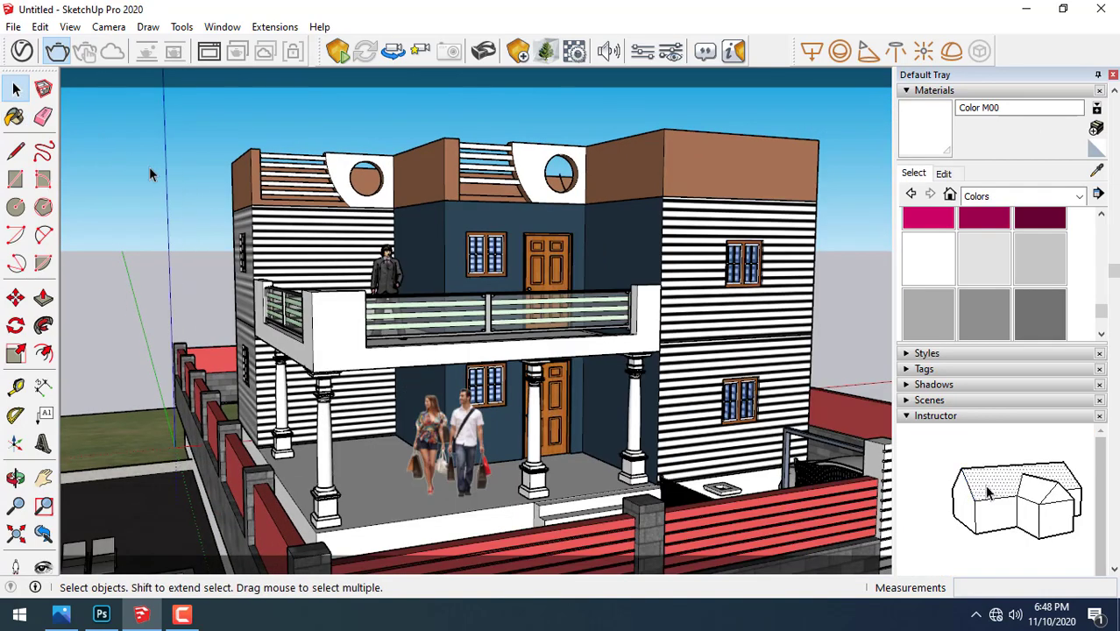
{"action": "scroll", "coordinate": [149, 166], "scroll_direction": "down", "scroll_amount": 2}
{"action": "scroll", "coordinate": [255, 241], "scroll_direction": "down", "scroll_amount": 1}
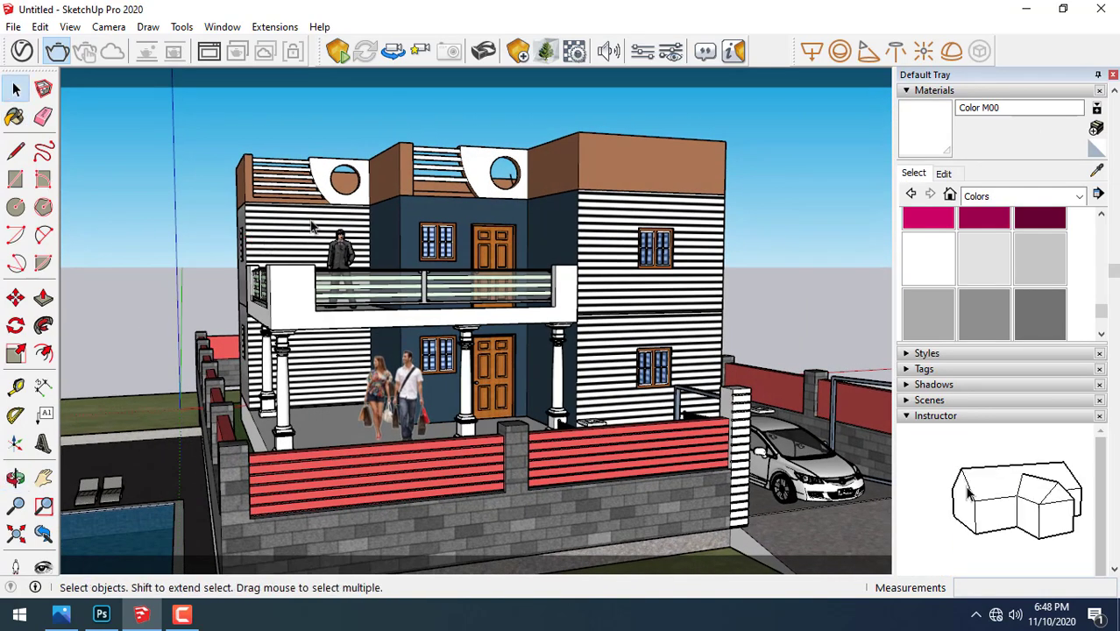
{"action": "scroll", "coordinate": [306, 230], "scroll_direction": "down", "scroll_amount": 1}
{"action": "scroll", "coordinate": [306, 230], "scroll_direction": "down", "scroll_amount": 1}
{"action": "middle_click_drag", "start_coordinate": [302, 248], "coordinate": [296, 254]}
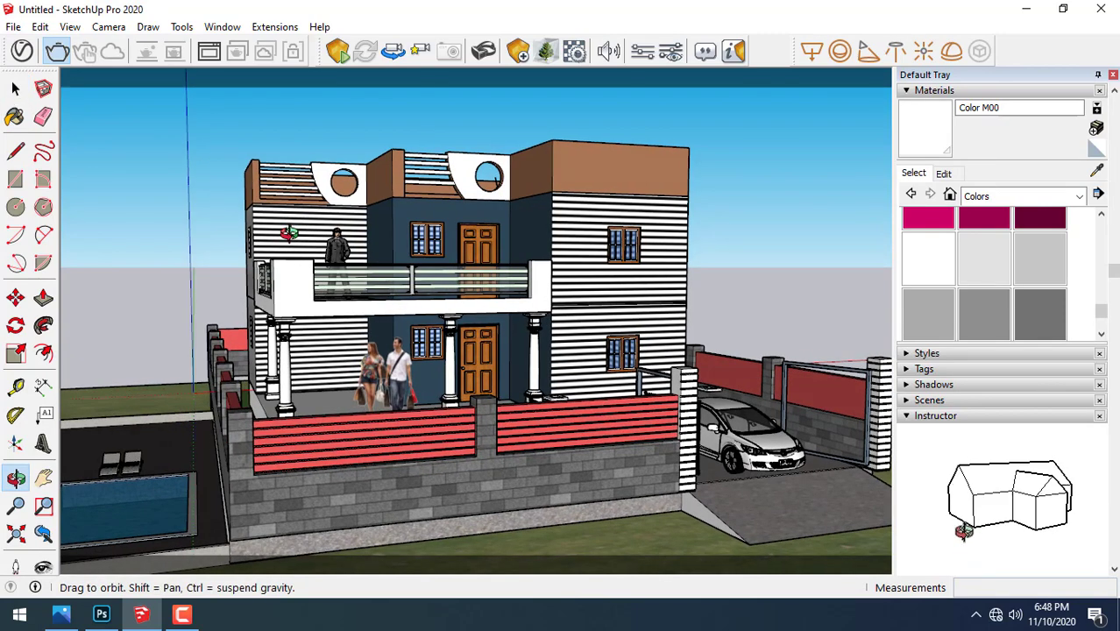
{"action": "left_click", "coordinate": [57, 50]}
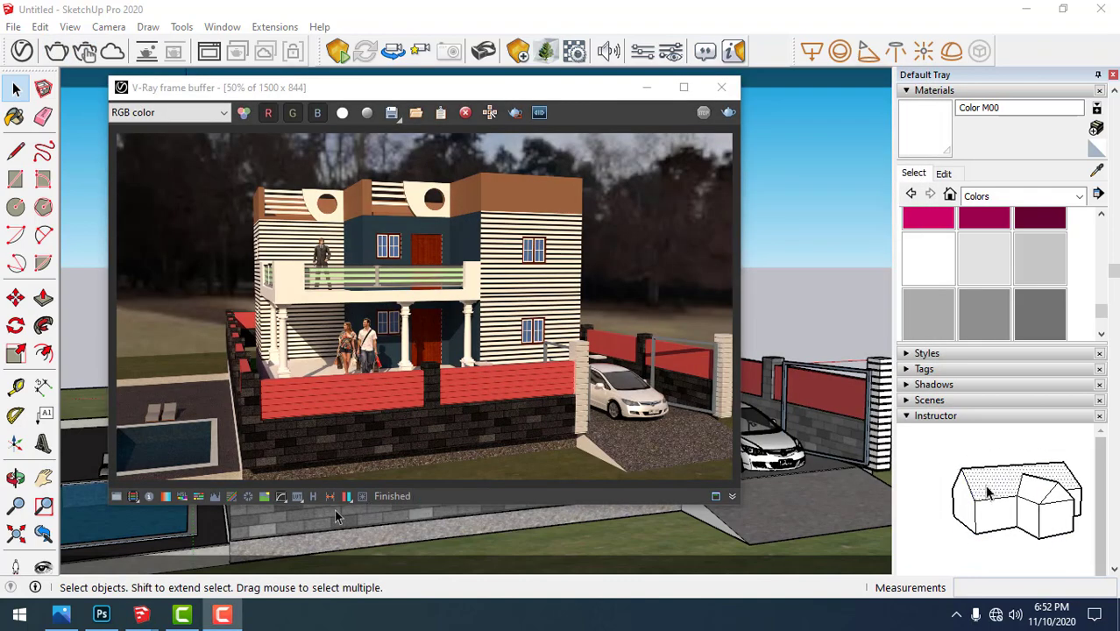
- In Photoshop, close the striped Untitled-1 canvas without saving it
{"action": "left_click", "coordinate": [102, 614]}
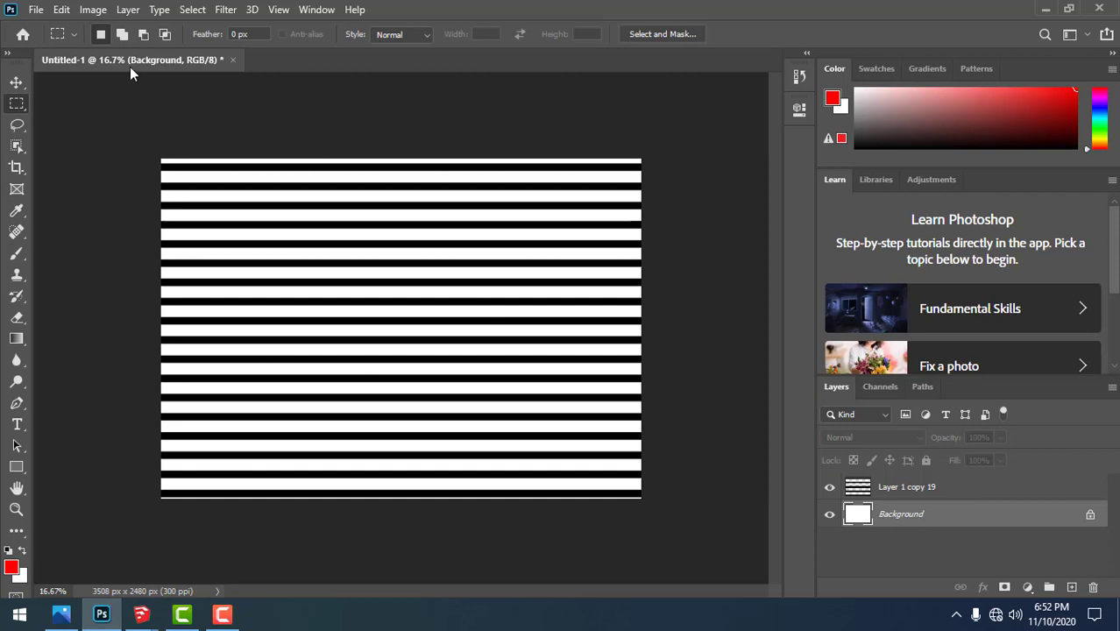
{"action": "left_click_drag", "start_coordinate": [132, 60], "coordinate": [103, 161]}
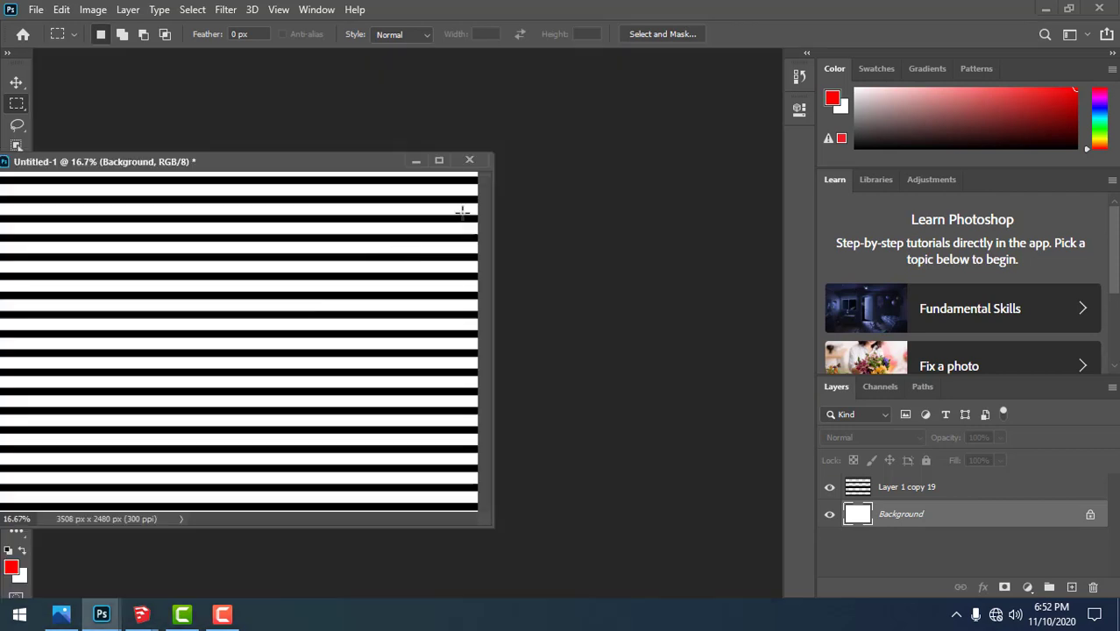
{"action": "left_click", "coordinate": [469, 161]}
{"action": "left_click", "coordinate": [566, 242]}
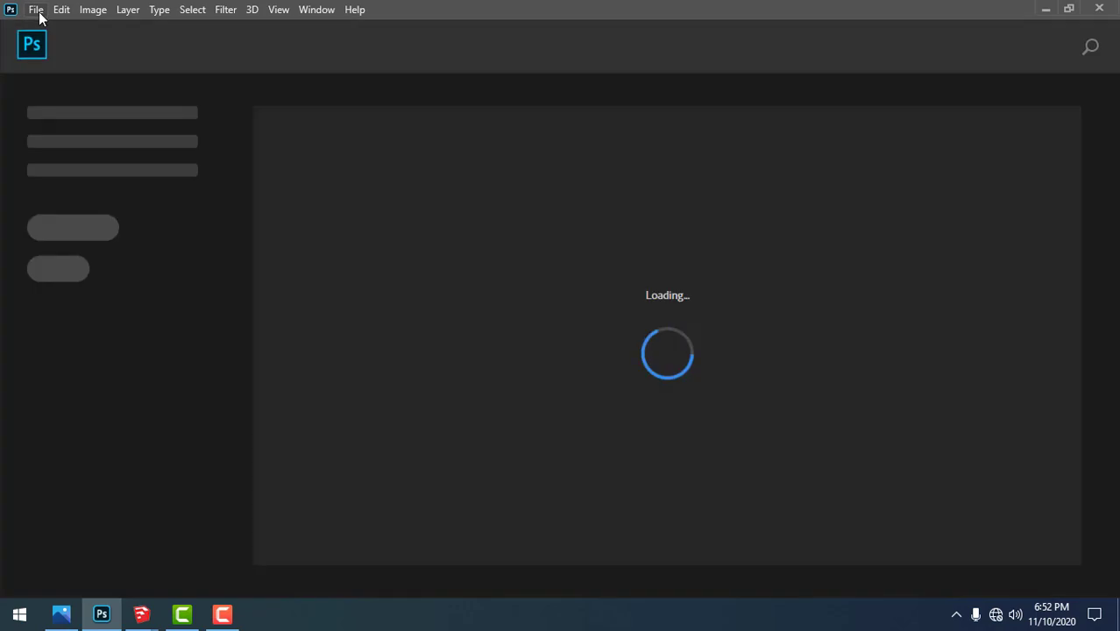
- Open the rendered image SKETCHUP 1.jpg from the Desktop
{"action": "left_click", "coordinate": [37, 9]}
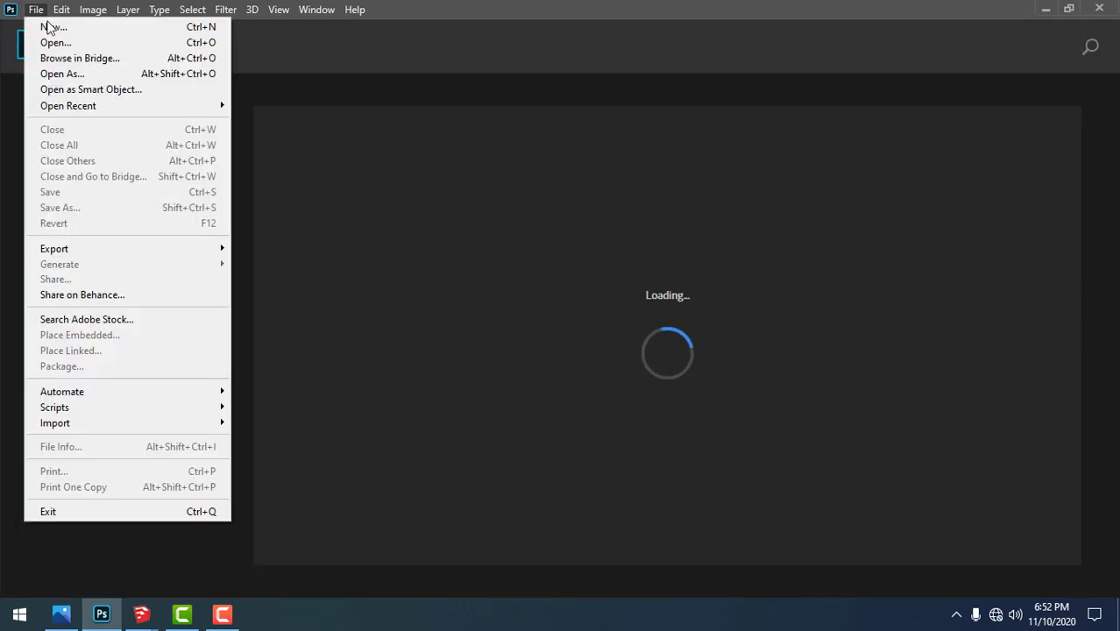
{"action": "scroll", "coordinate": [312, 287], "scroll_direction": "down", "scroll_amount": 3}
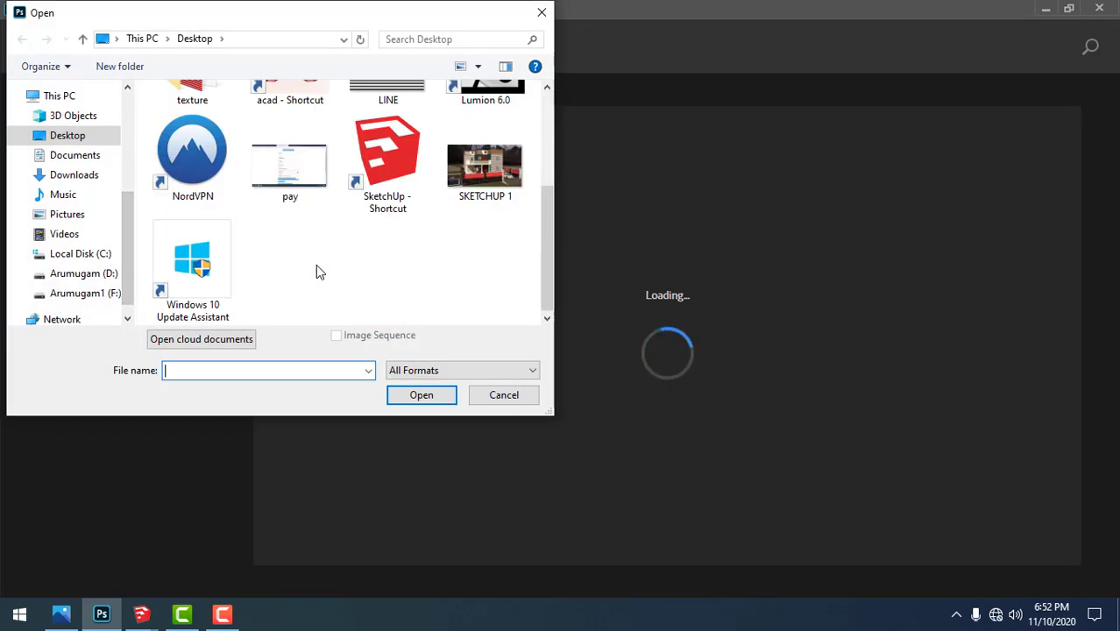
{"action": "double_click", "coordinate": [485, 167]}
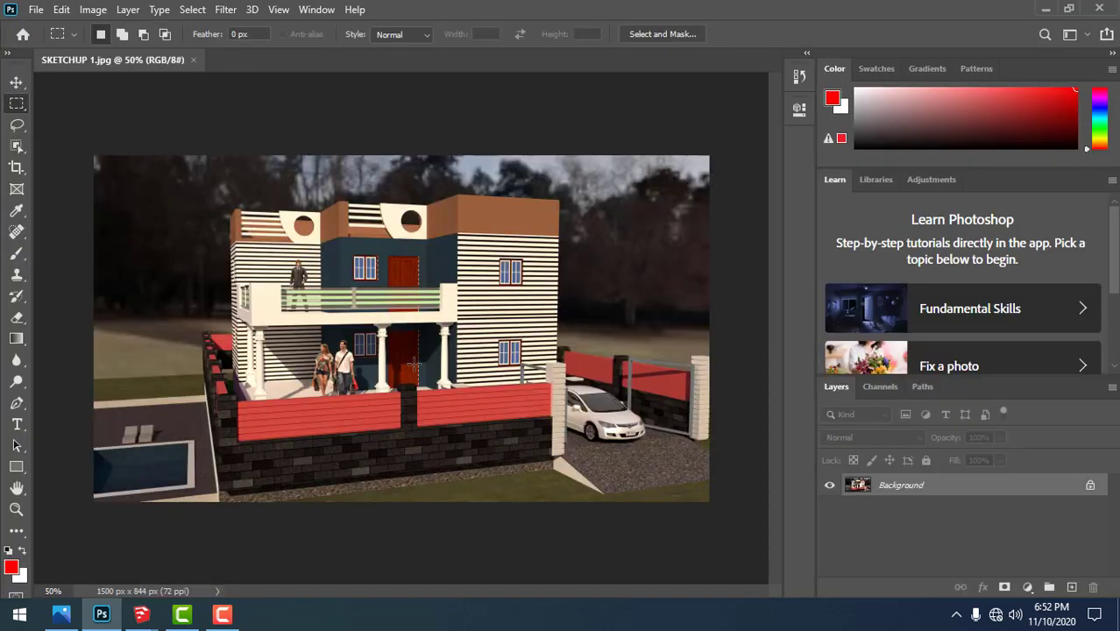
- Lift the midtones with a Curves adjustment, then duplicate the image onto Layer 1
{"action": "left_click", "coordinate": [17, 81]}
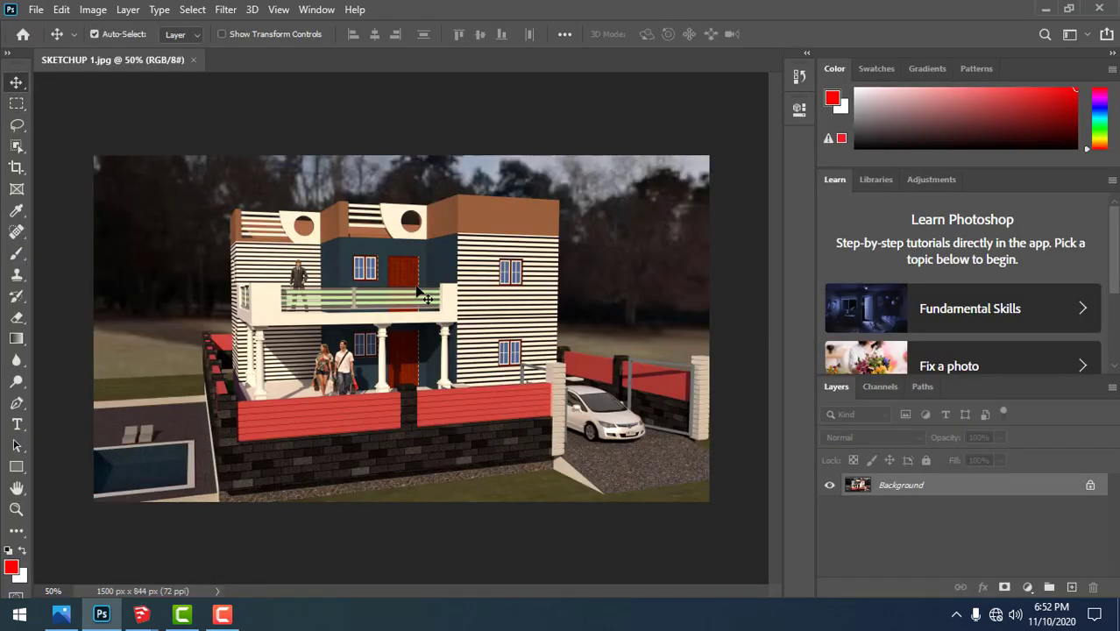
{"action": "left_click", "coordinate": [93, 9]}
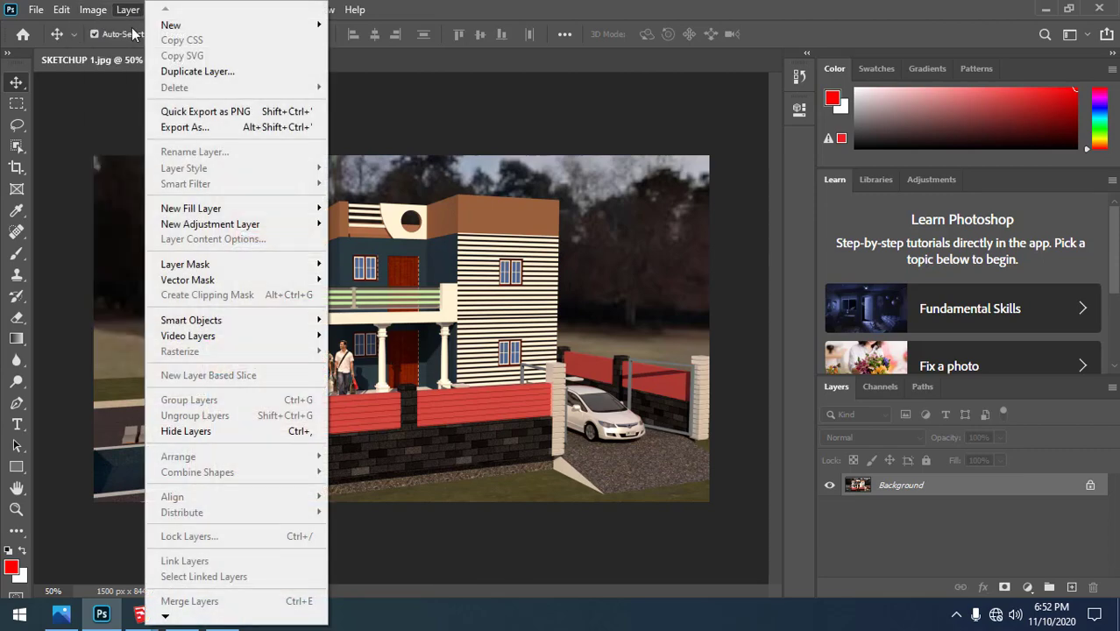
{"action": "mouse_move", "coordinate": [118, 52]}
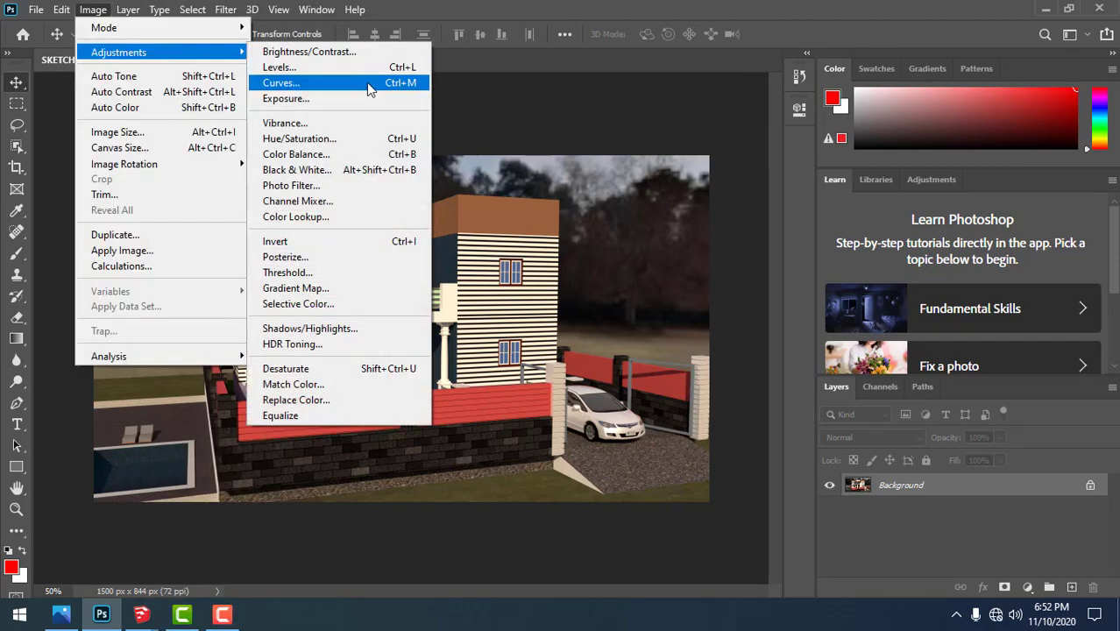
{"action": "left_click", "coordinate": [366, 82]}
{"action": "mouse_move", "coordinate": [716, 233]}
{"action": "left_mouse_down"}
{"action": "mouse_move", "coordinate": [717, 183]}
{"action": "mouse_move", "coordinate": [717, 198]}
{"action": "left_mouse_up"}
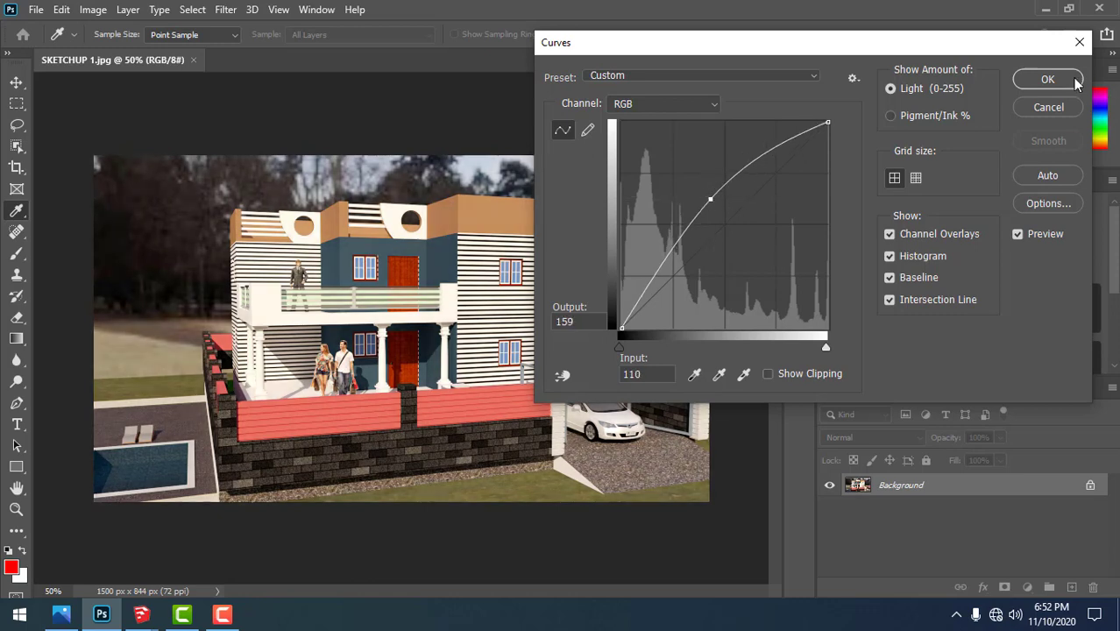
{"action": "left_click", "coordinate": [1047, 78]}
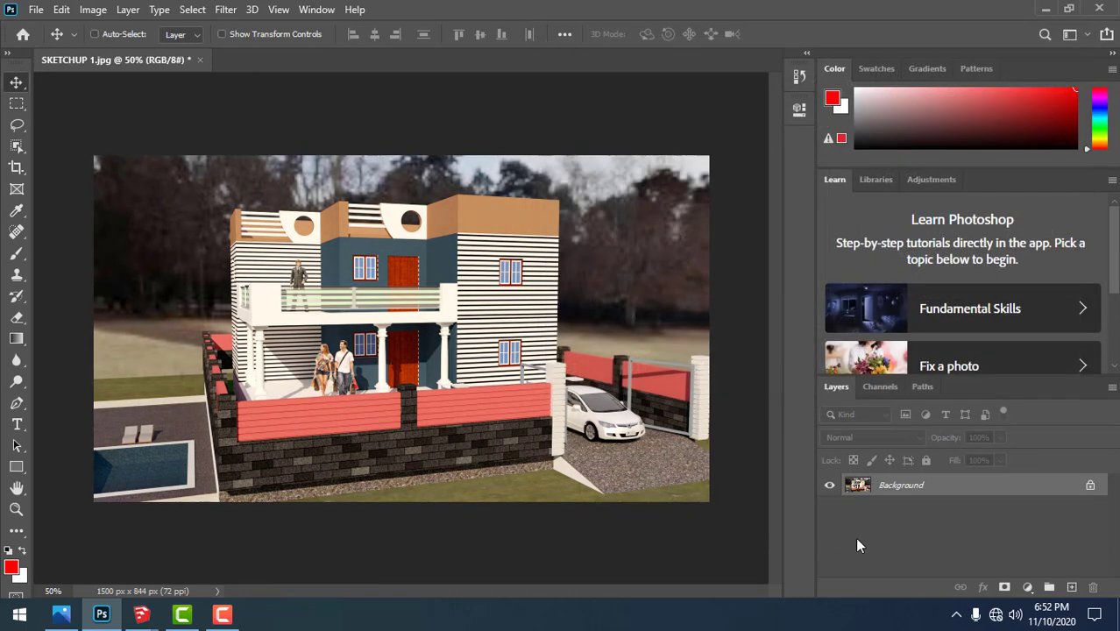
{"action": "key", "text": "ctrl+j"}
- Fill the Background layer and slightly shrink Layer 1 about its centre
{"action": "left_click", "coordinate": [948, 509]}
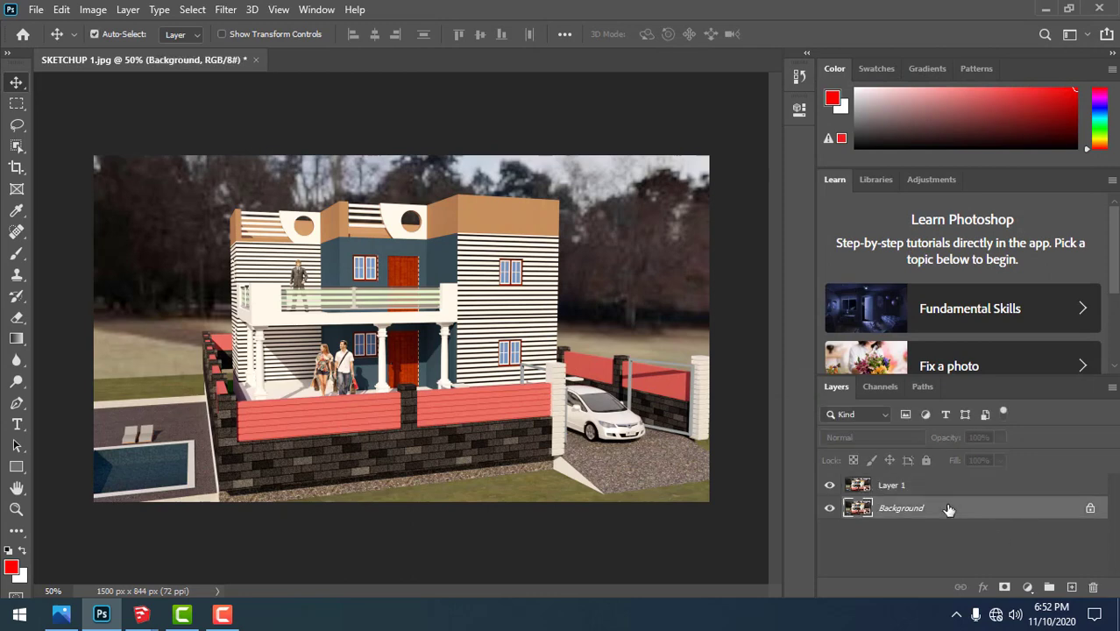
{"action": "key", "text": "alt+BackSpace"}
{"action": "left_click", "coordinate": [930, 483]}
{"action": "key", "text": "ctrl+t"}
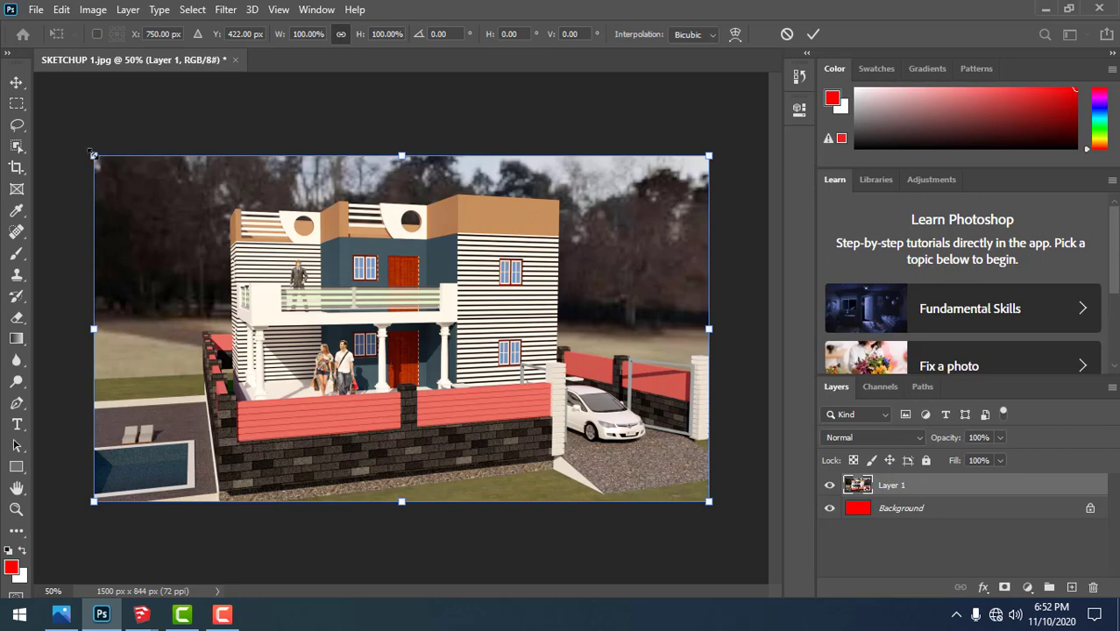
{"action": "left_click_drag", "start_coordinate": [96, 158], "coordinate": [103, 163], "text": "alt"}
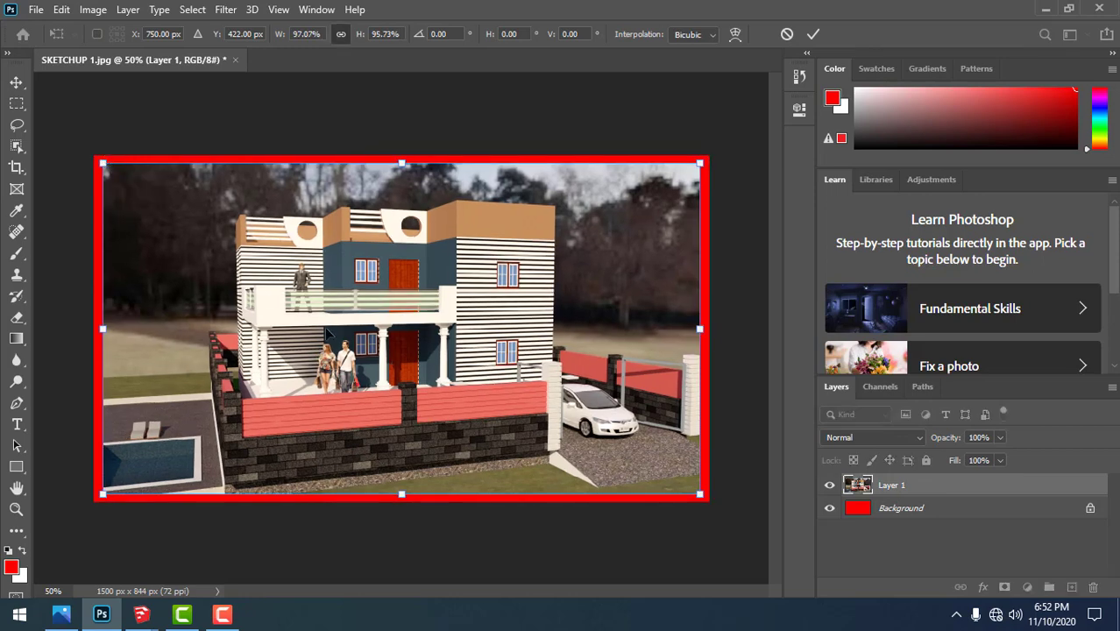
{"action": "key", "text": "Return"}
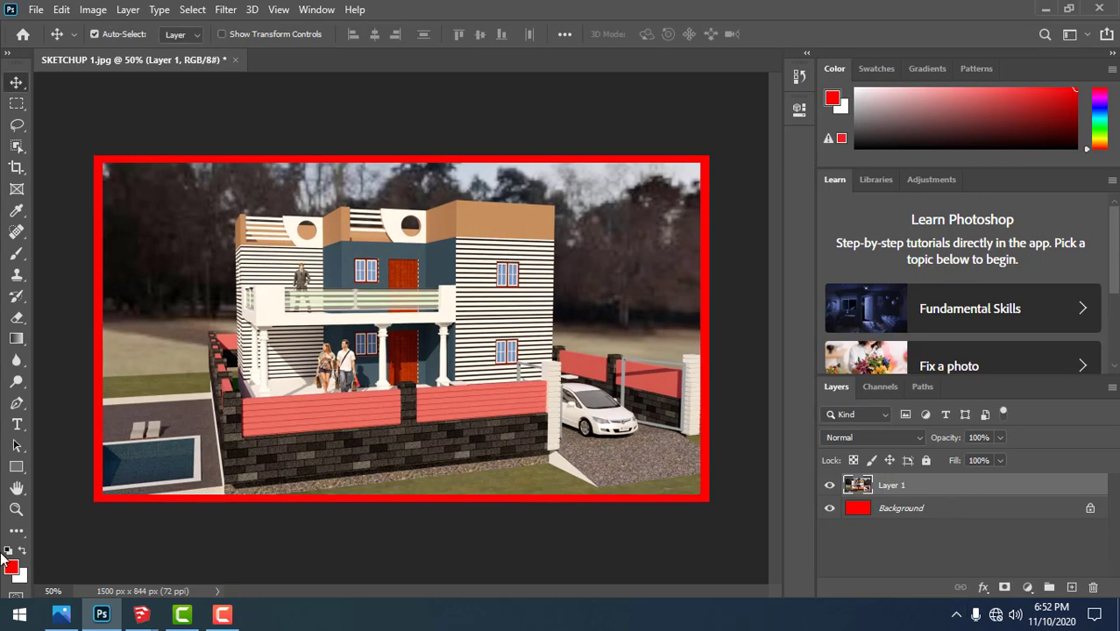
- Reset colours to black and white and fill the Background black
{"action": "left_click", "coordinate": [7, 552]}
{"action": "left_click", "coordinate": [943, 509]}
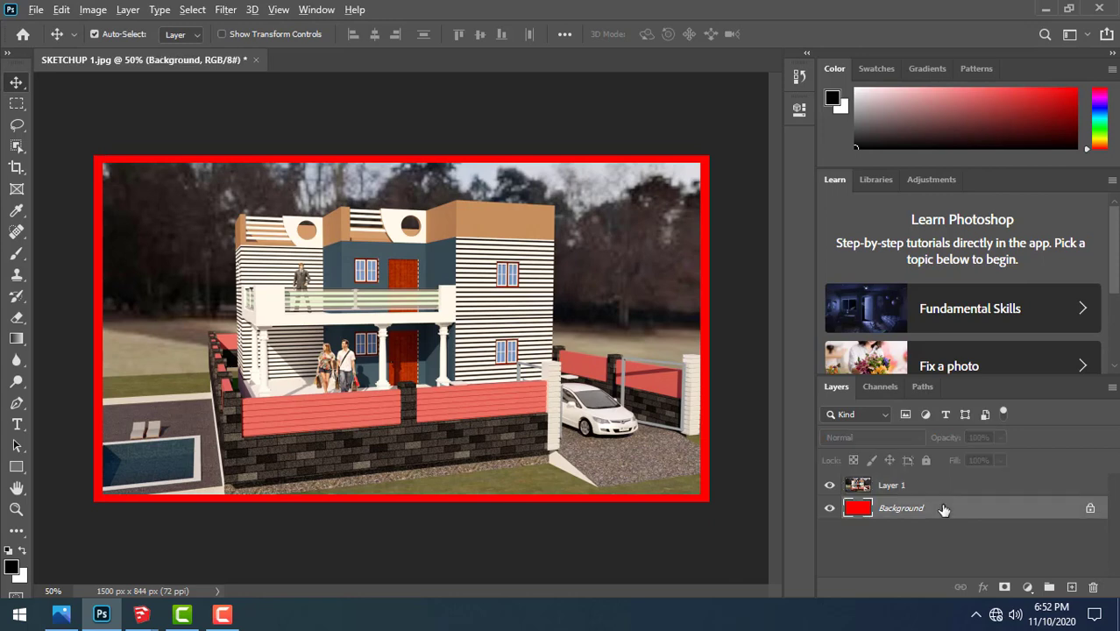
{"action": "key", "text": "alt+BackSpace"}
- Add an 8 px white Stroke layer style to Layer 1
{"action": "left_click", "coordinate": [893, 488]}
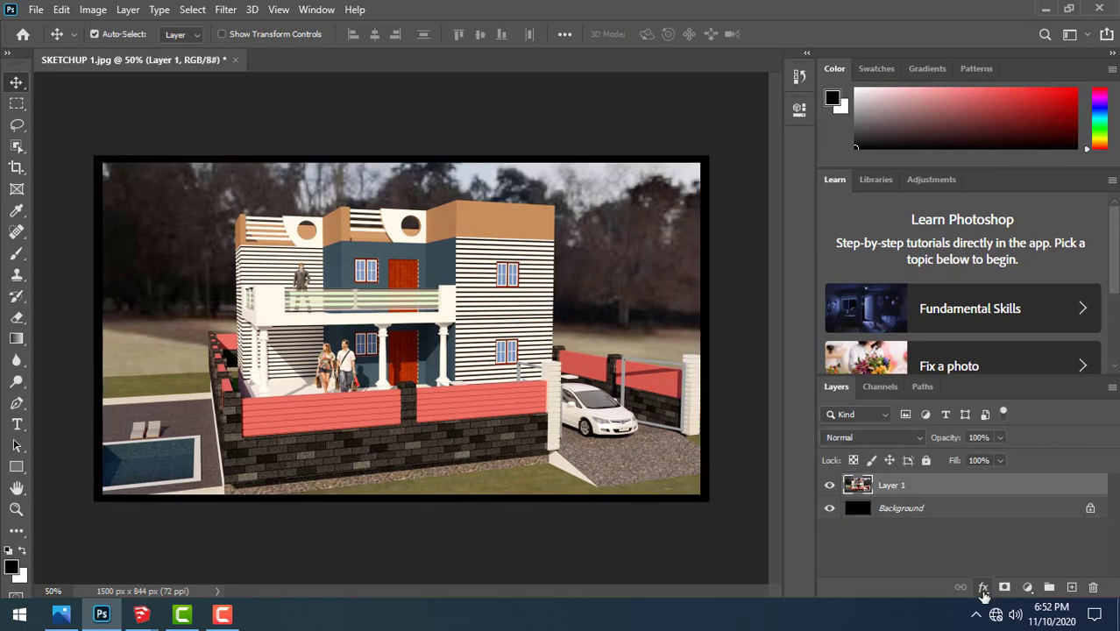
{"action": "left_click", "coordinate": [983, 587]}
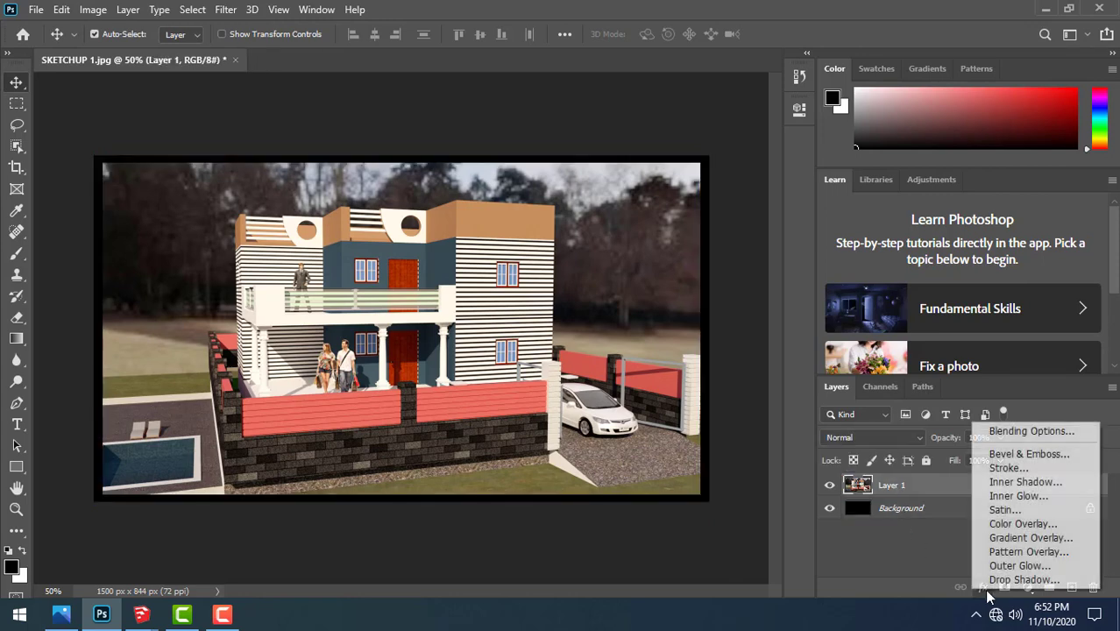
{"action": "left_click", "coordinate": [1008, 467]}
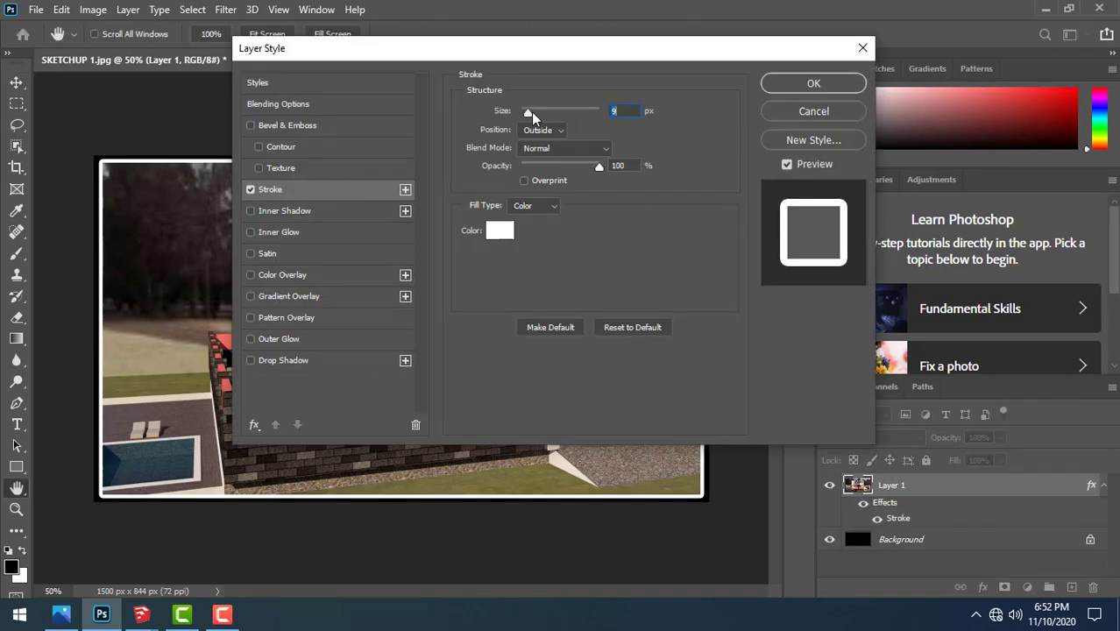
{"action": "left_click_drag", "start_coordinate": [532, 111], "coordinate": [528, 113]}
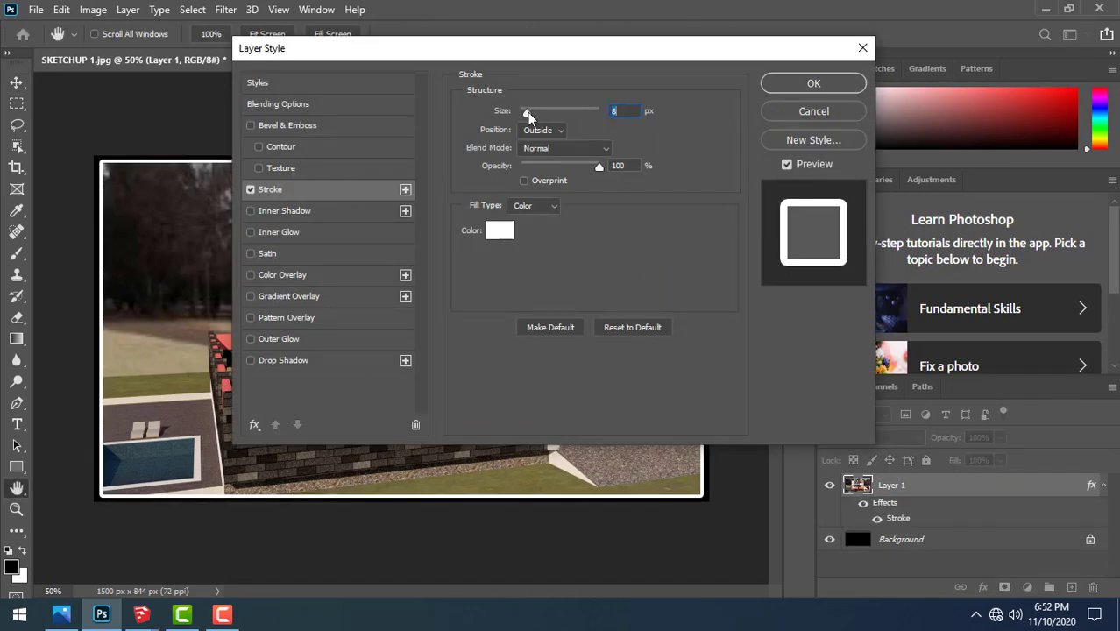
{"action": "left_click", "coordinate": [841, 83]}
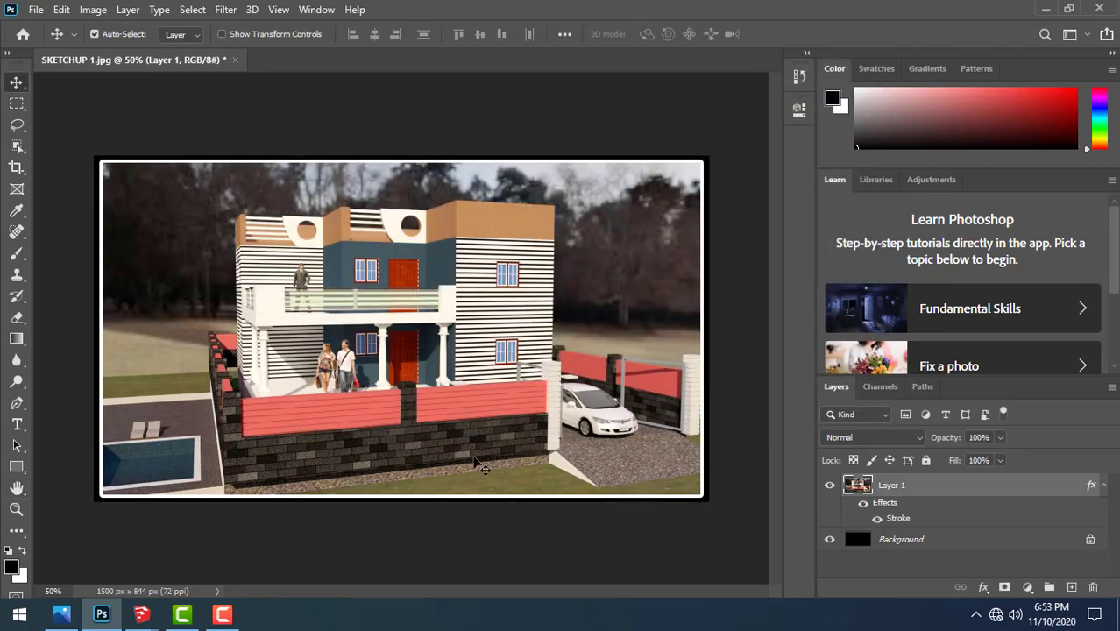
- Save the framed render as JPEG, overwriting SKETCHUP 1.jpg and accepting the JPEG options
{"action": "key", "text": "ctrl+s"}
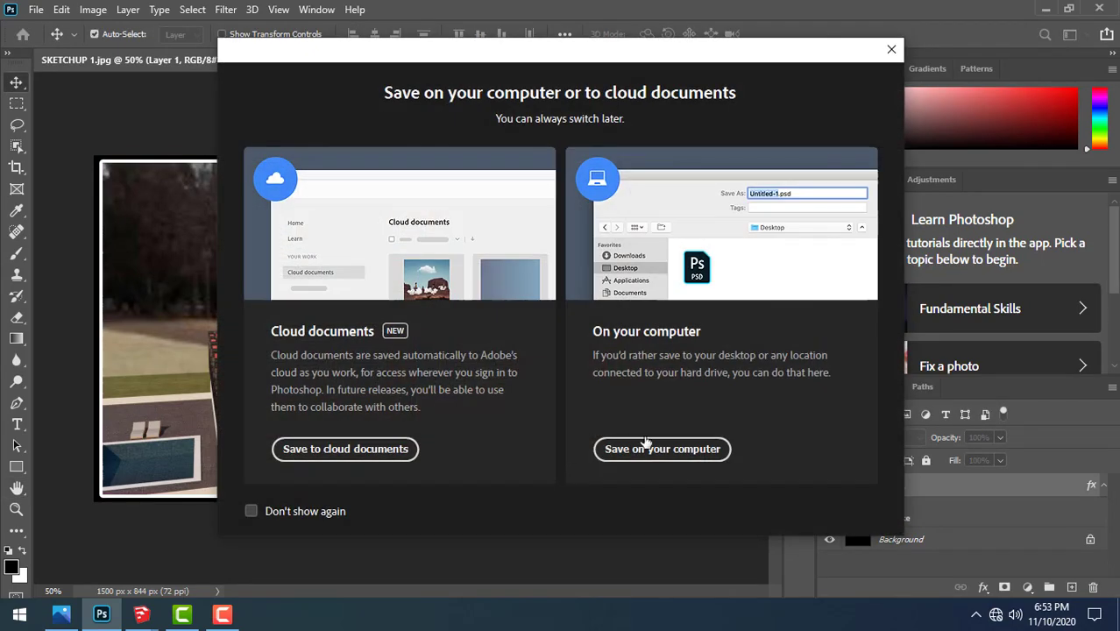
{"action": "left_click", "coordinate": [645, 443]}
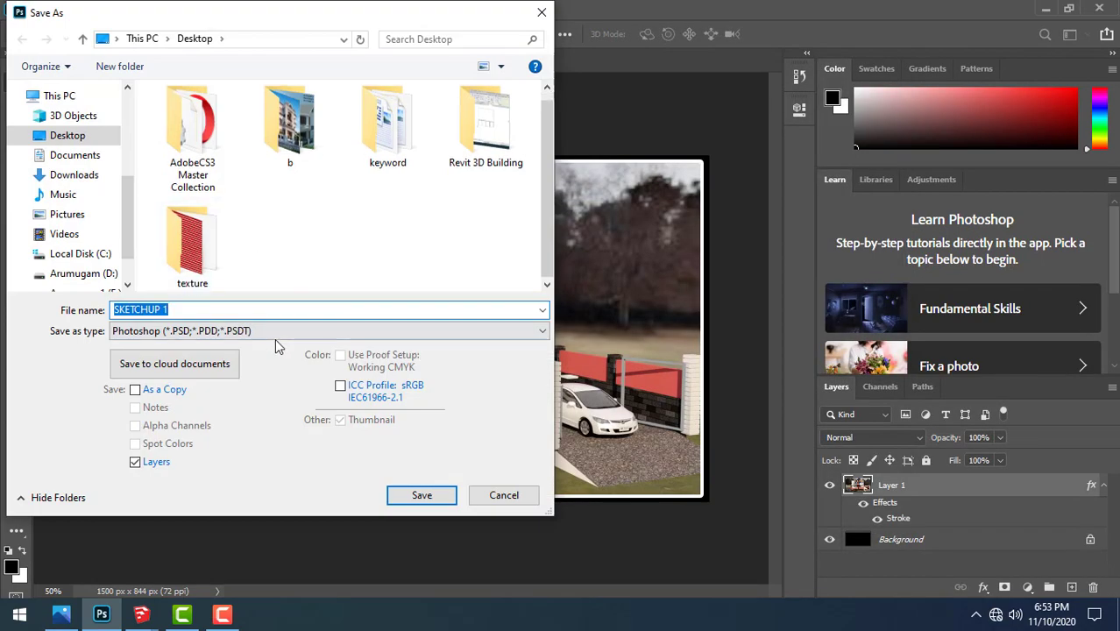
{"action": "left_click", "coordinate": [272, 332]}
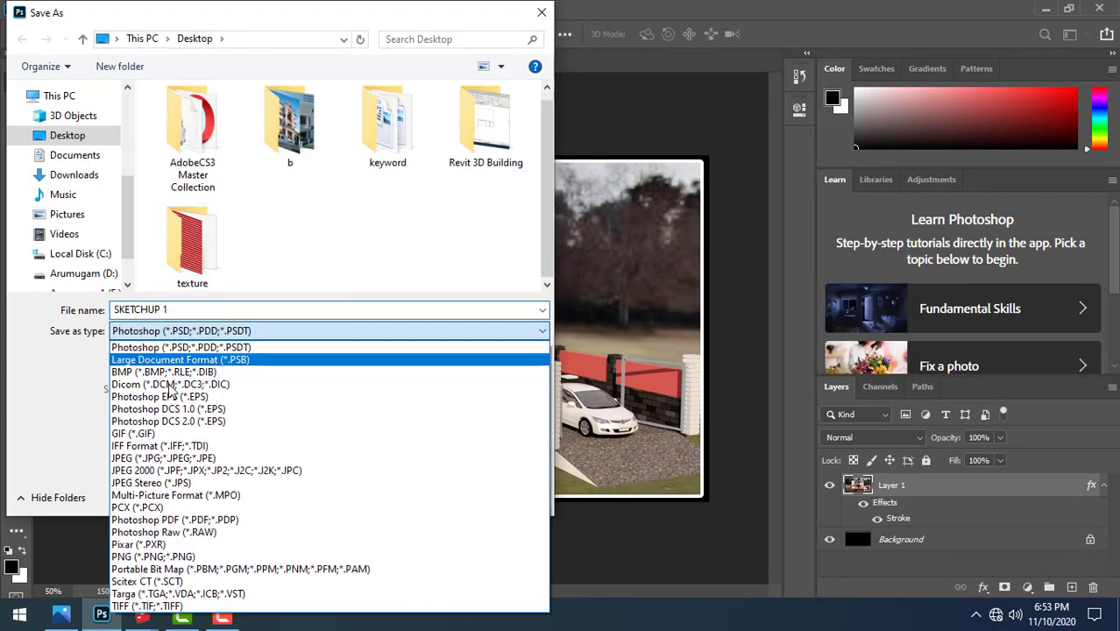
{"action": "left_click", "coordinate": [163, 458]}
{"action": "left_click", "coordinate": [422, 495]}
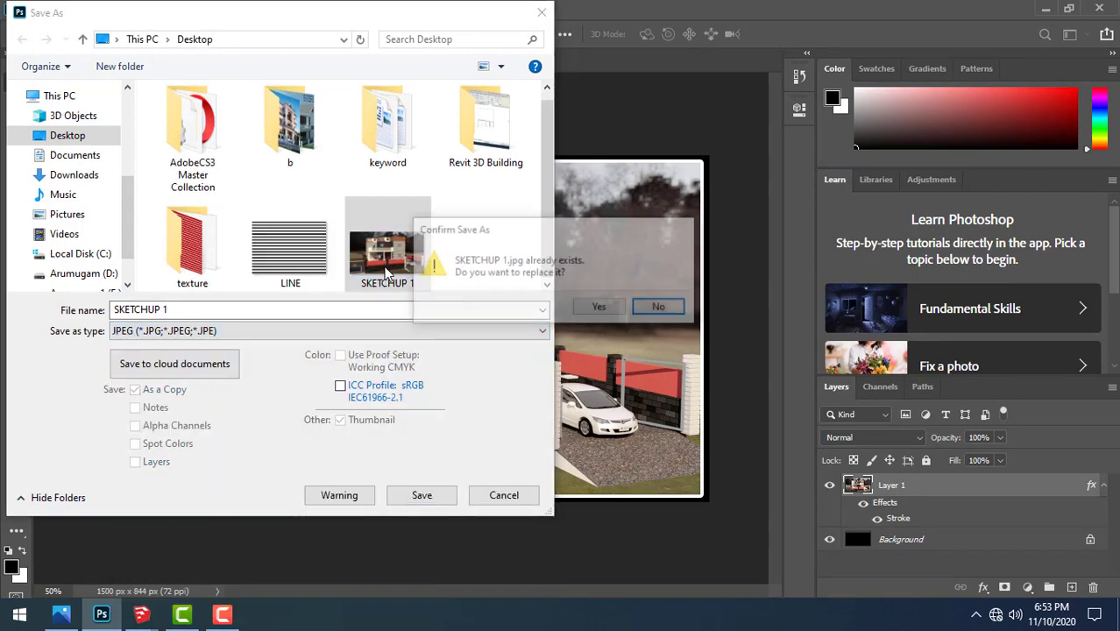
{"action": "left_click", "coordinate": [600, 308]}
{"action": "left_click", "coordinate": [663, 160]}
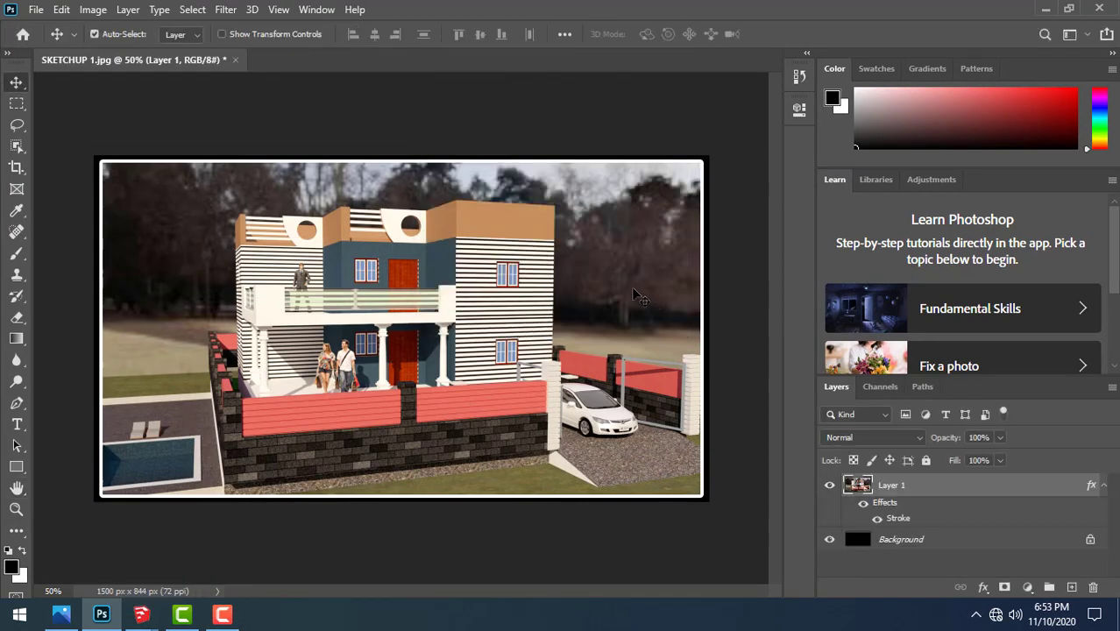